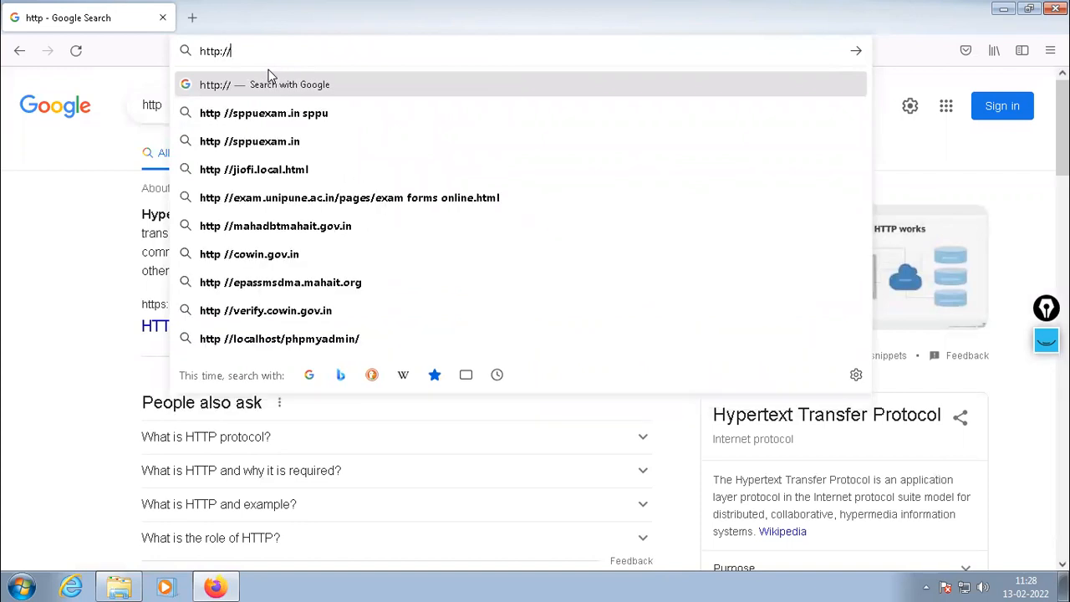
pyautogui.write('1')
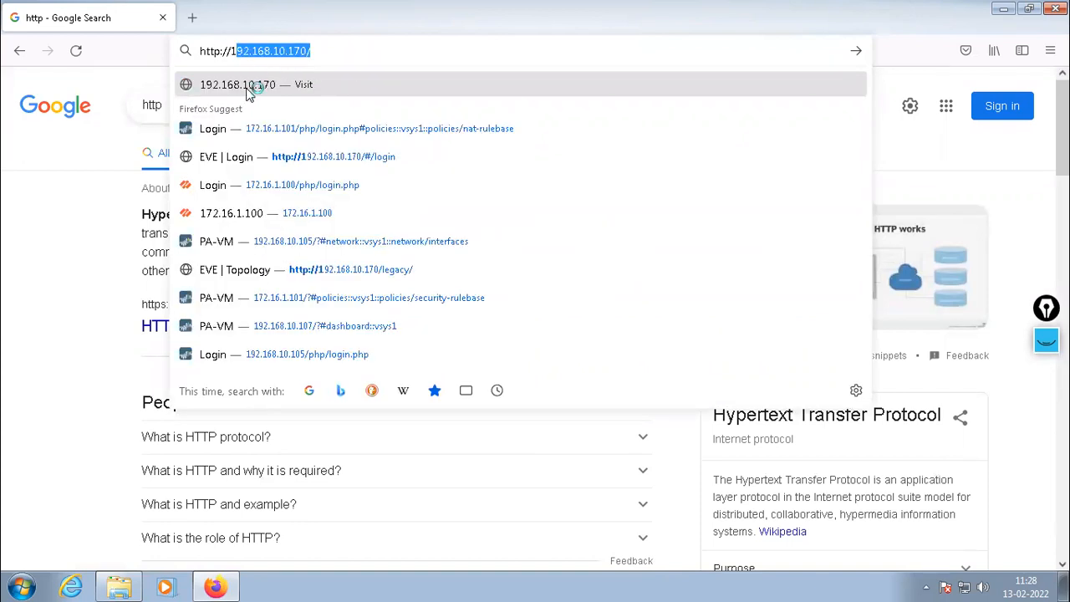
pyautogui.click(250, 88)
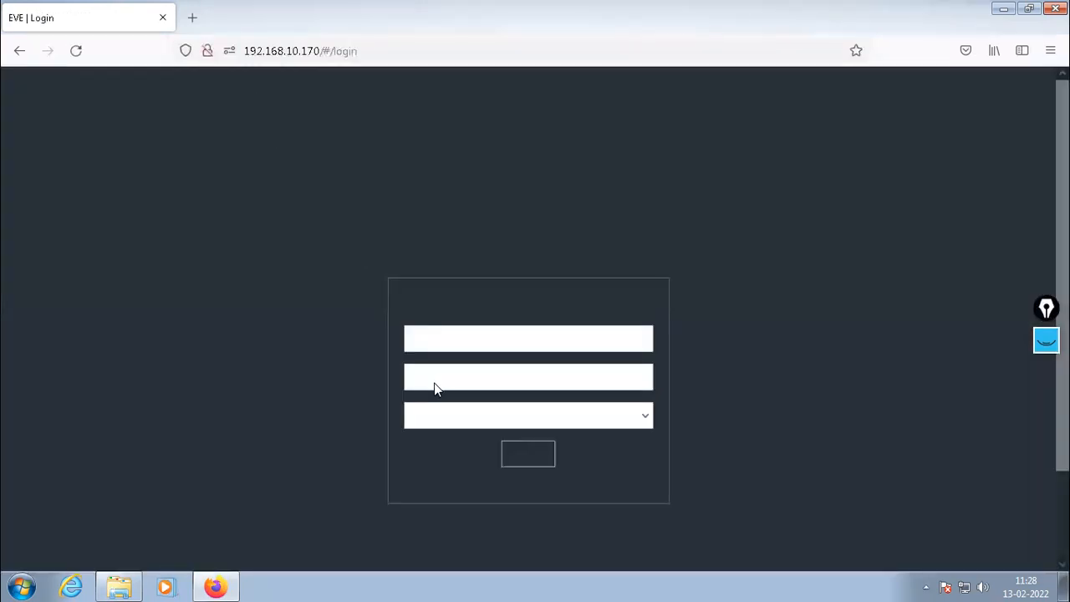
pyautogui.click(449, 336)
pyautogui.write('admin')
pyautogui.press('Tab')
pyautogui.write('eve')
pyautogui.press('Return')
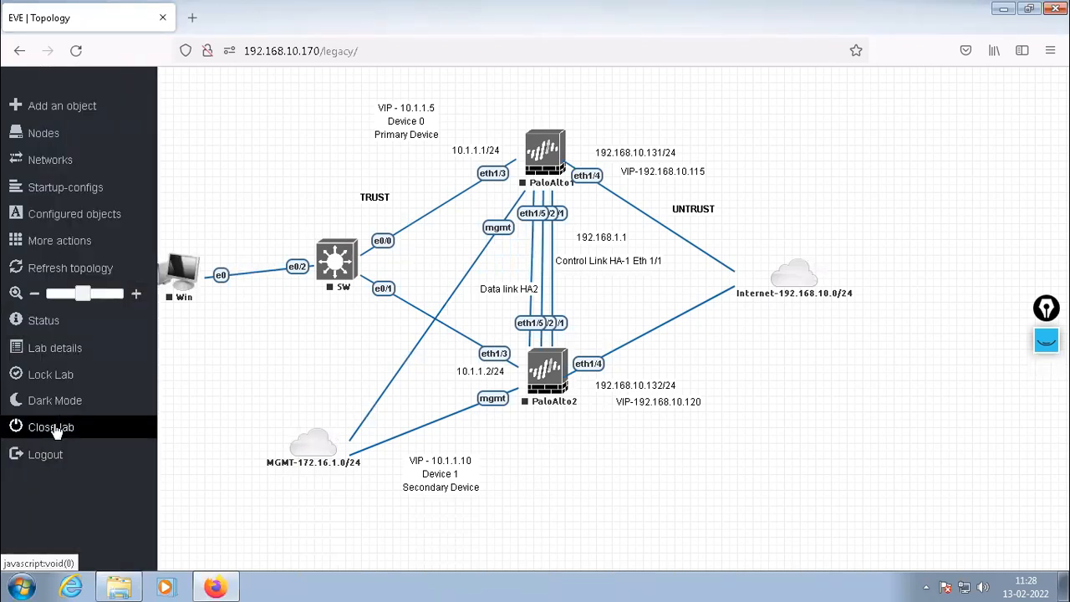
# Close the HA lab and open PA-S2S-VPN.unl from the Paloalto folder
pyautogui.click(52, 428)
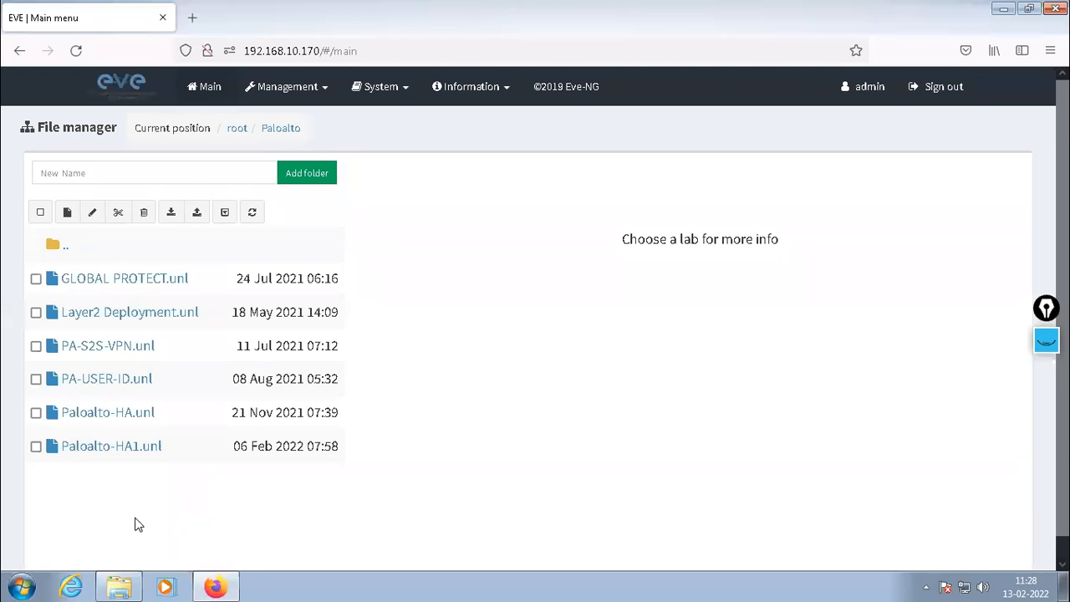
pyautogui.click(92, 347)
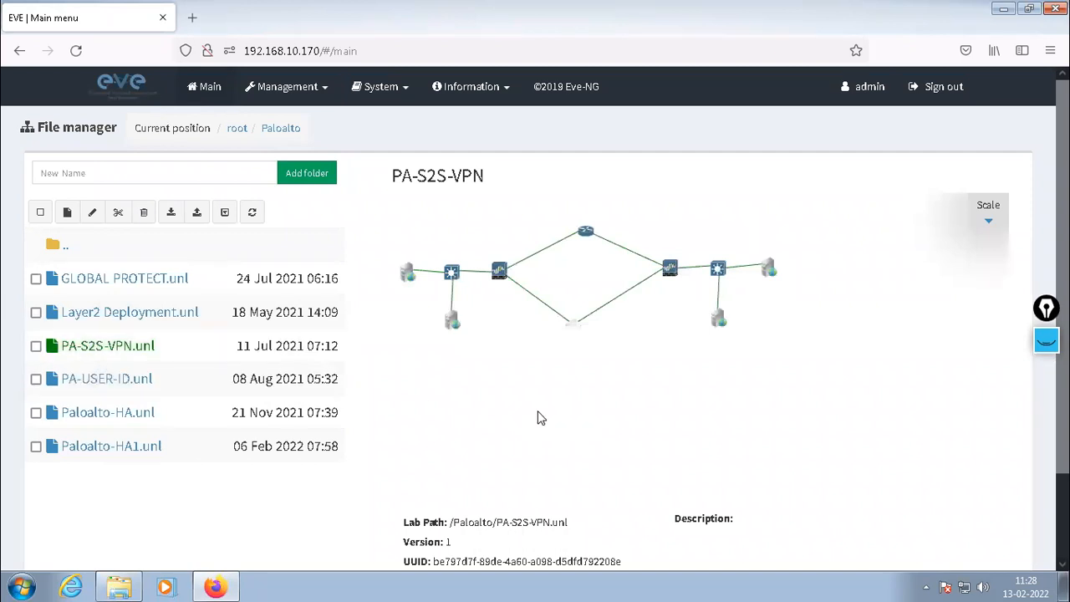
pyautogui.scroll(-2, 539, 418)
pyautogui.click(426, 527)
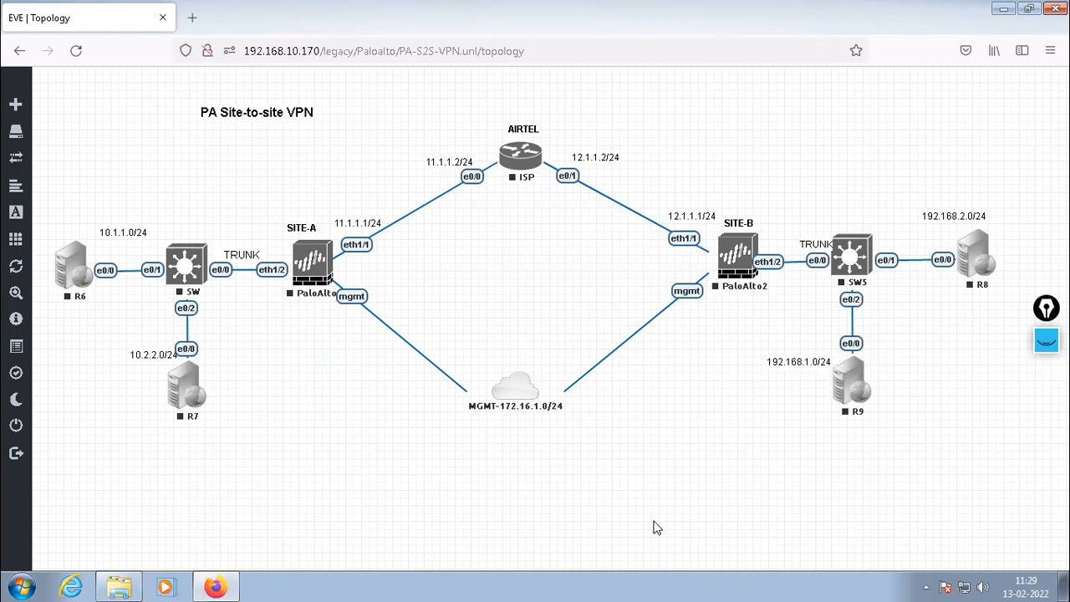
# Select all topology nodes, wipe them with confirmation, then clear the selection
pyautogui.moveTo(48, 105); pyautogui.dragTo(1009, 491)
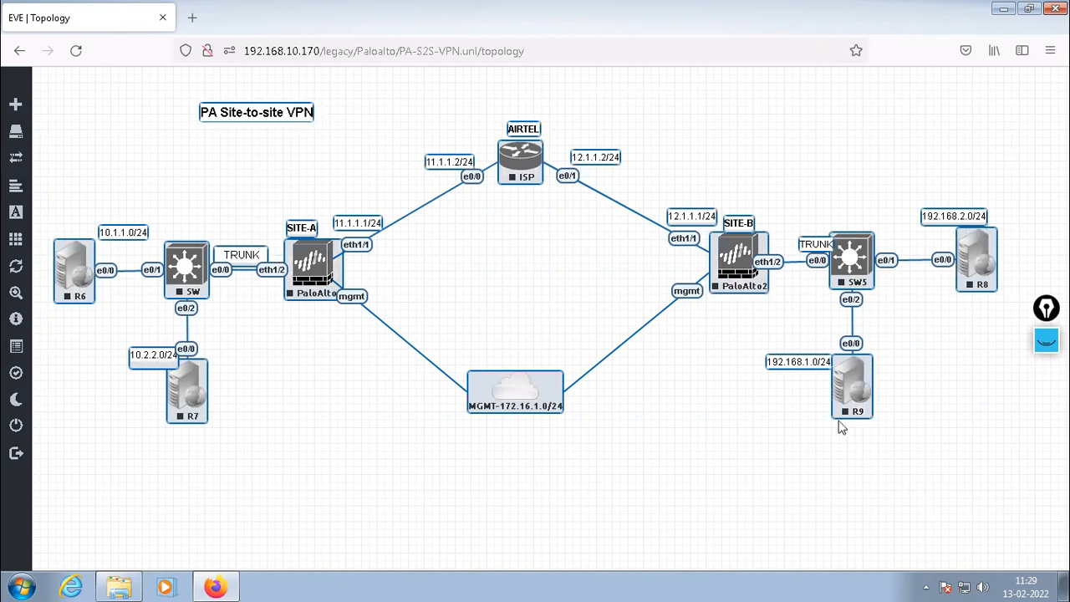
pyautogui.rightClick(516, 166)
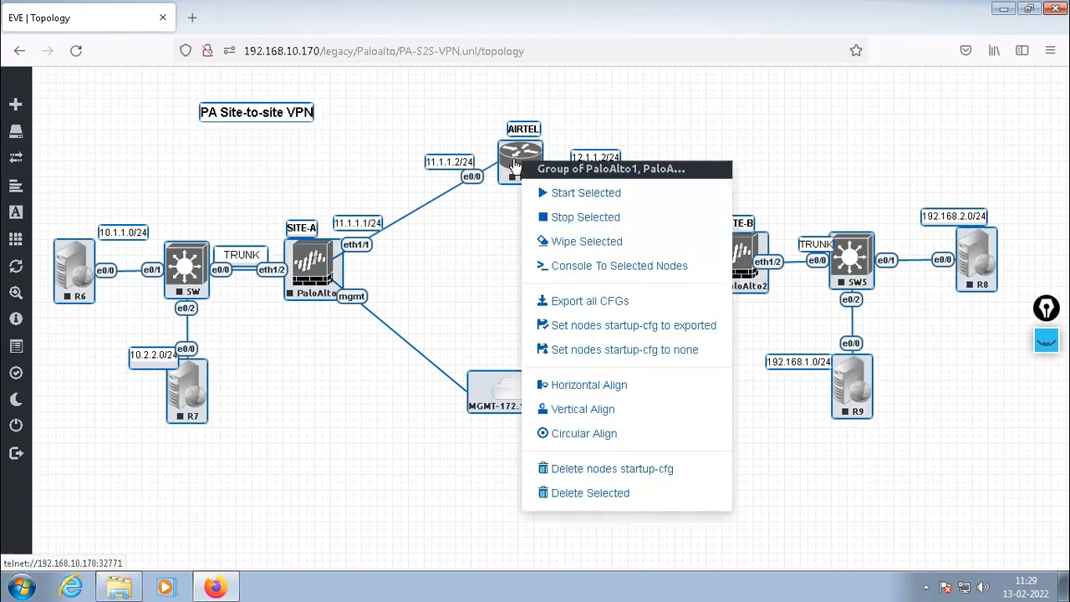
pyautogui.click(596, 244)
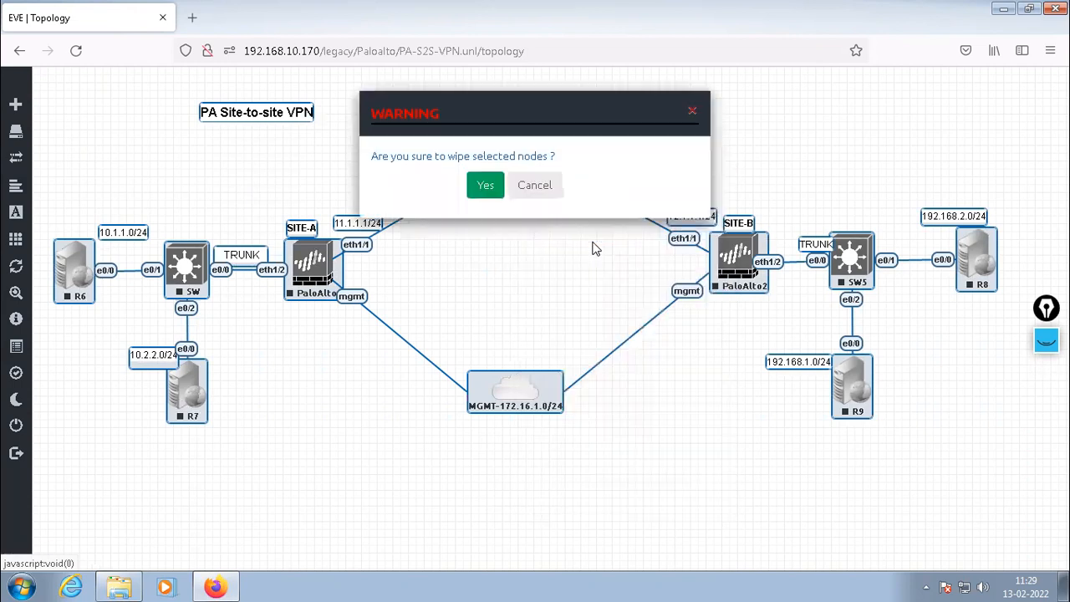
pyautogui.click(480, 189)
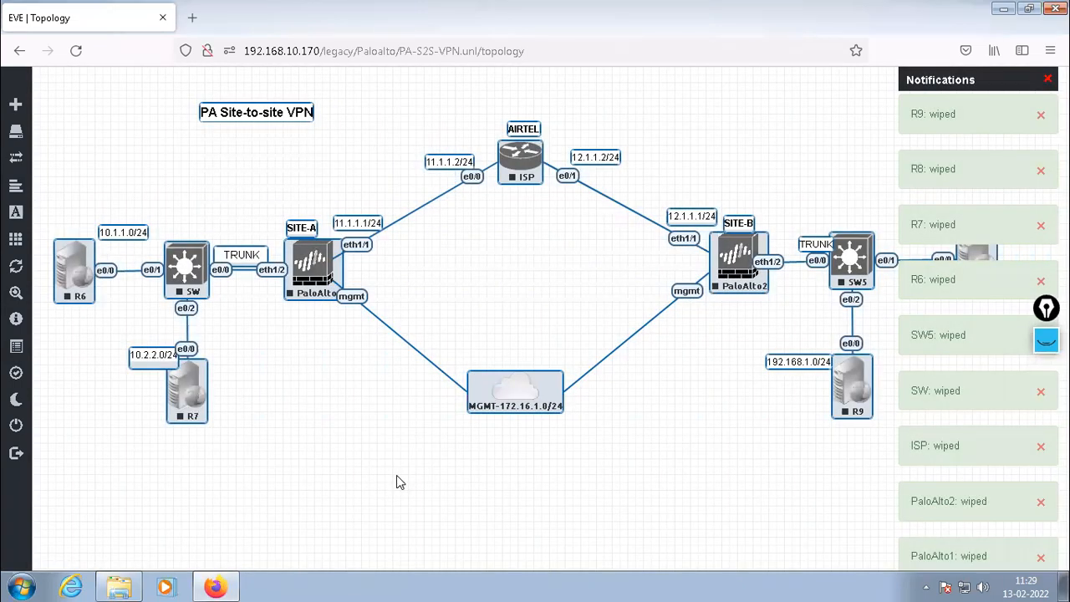
pyautogui.click(396, 482)
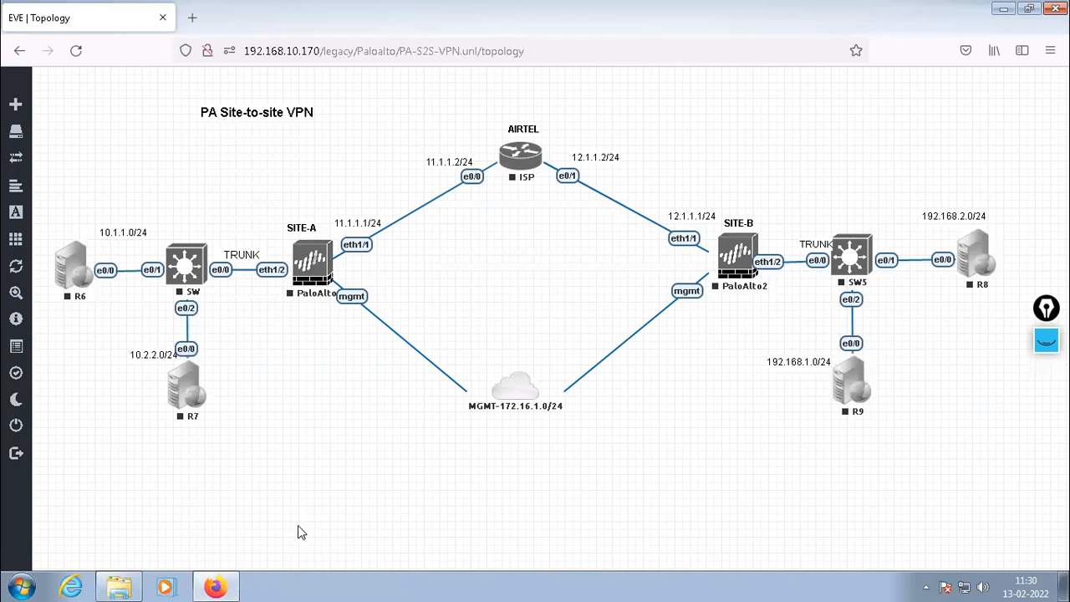
# Start the PaloAlto1 and PaloAlto2 firewalls and the ISP router
pyautogui.rightClick(310, 266)
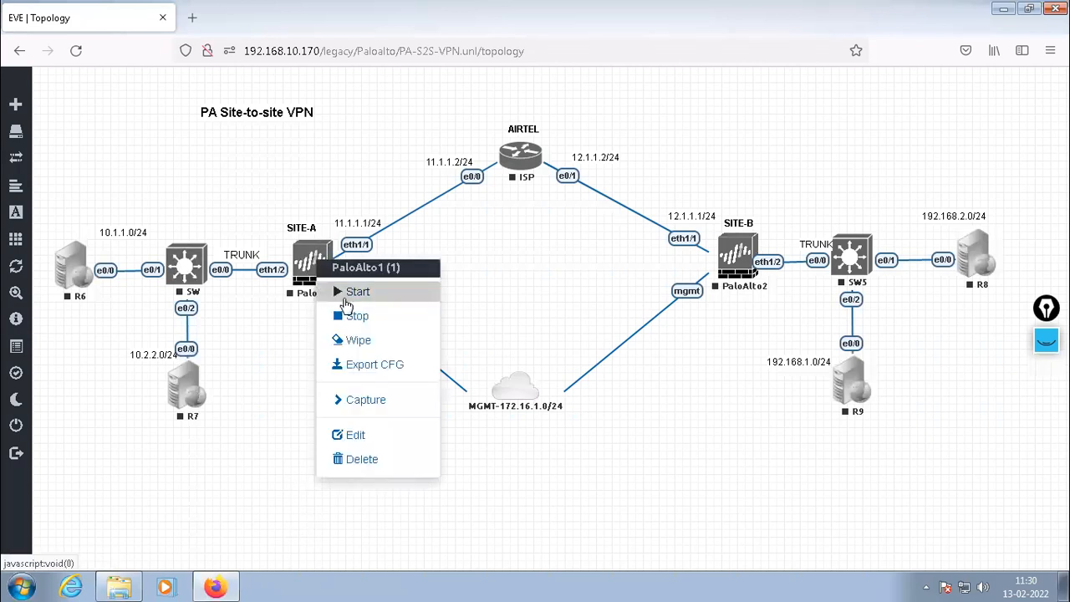
pyautogui.click(350, 291)
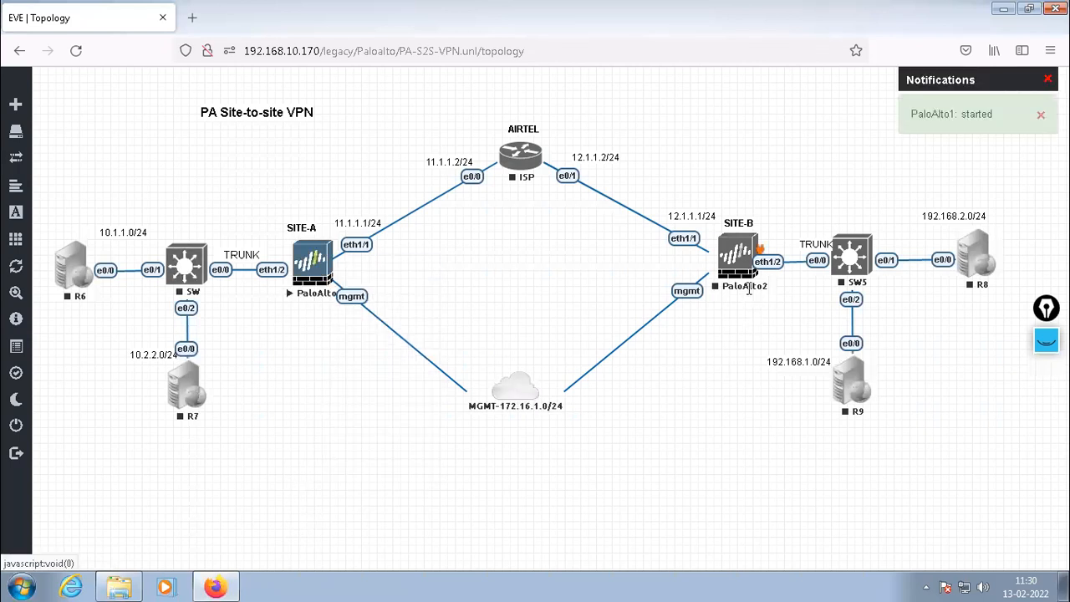
pyautogui.rightClick(736, 257)
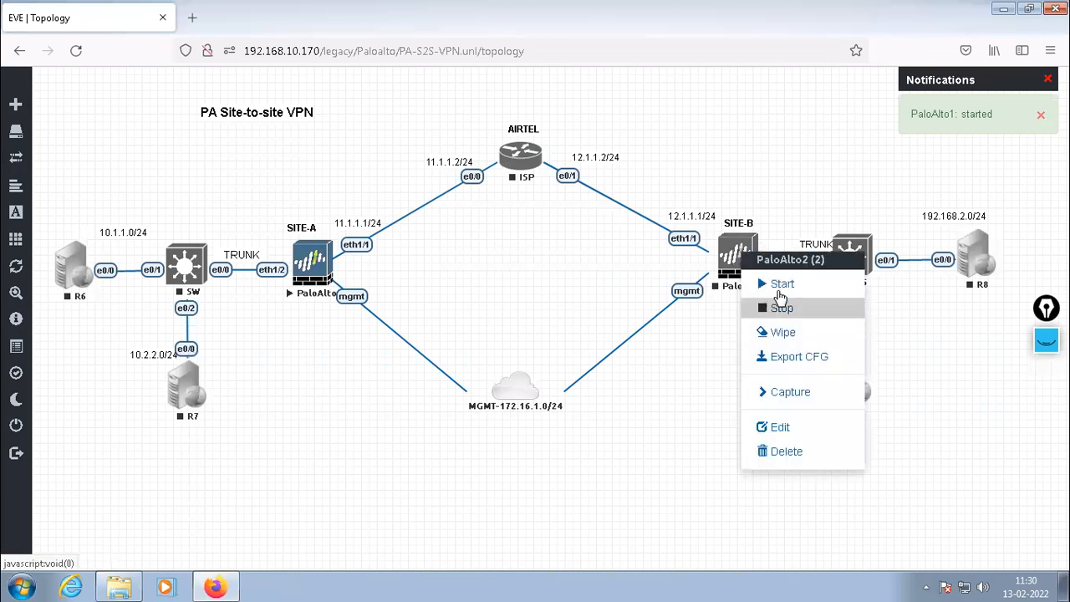
pyautogui.click(779, 291)
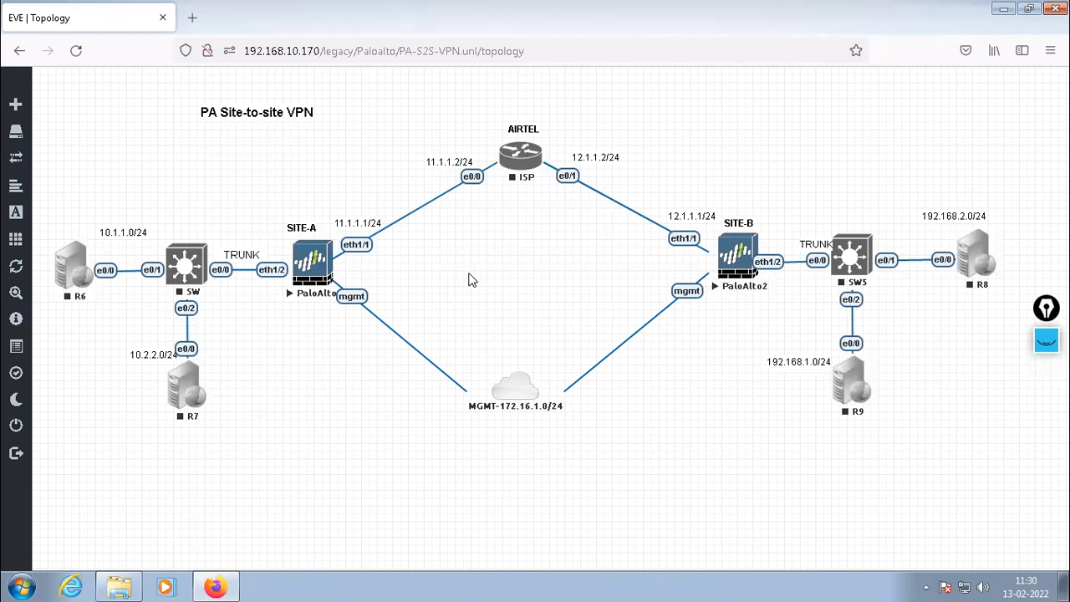
pyautogui.rightClick(520, 156)
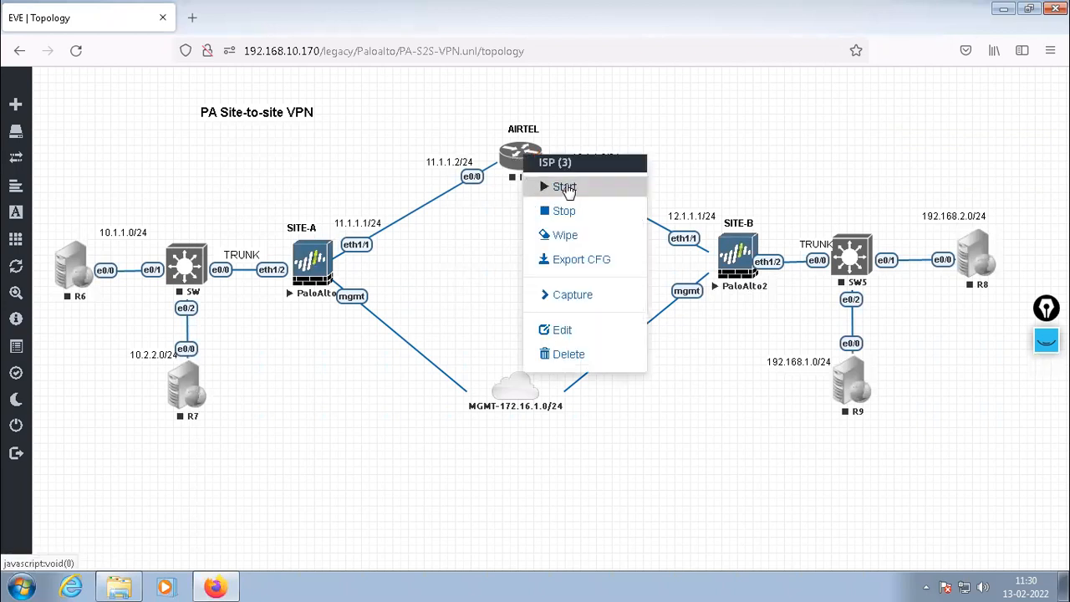
pyautogui.click(556, 188)
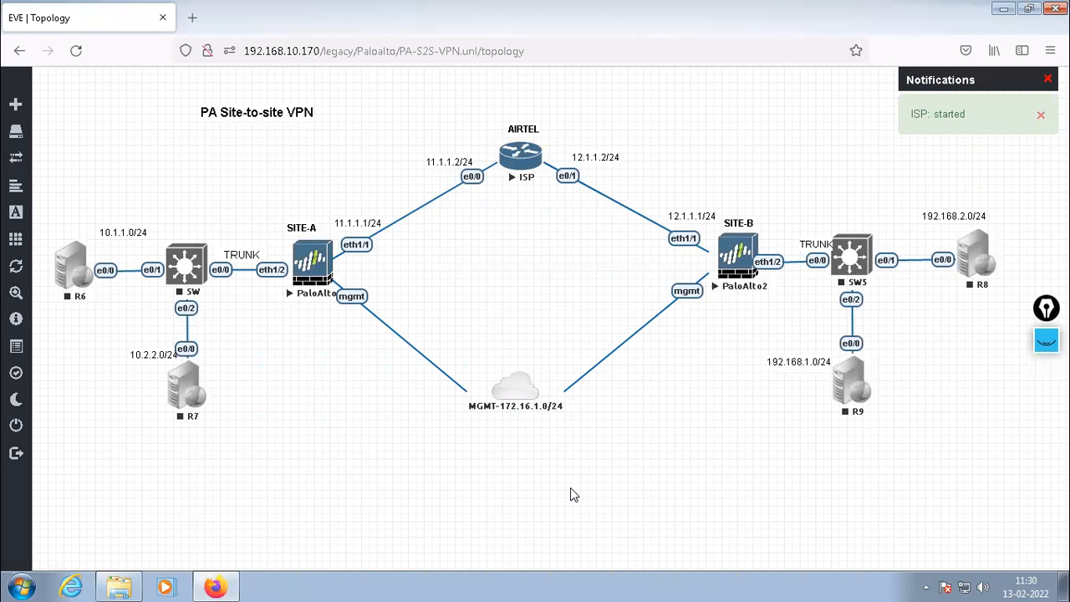
# Start switch SW5, routers R8 and R9, and switch SW
pyautogui.rightClick(851, 256)
pyautogui.click(893, 286)
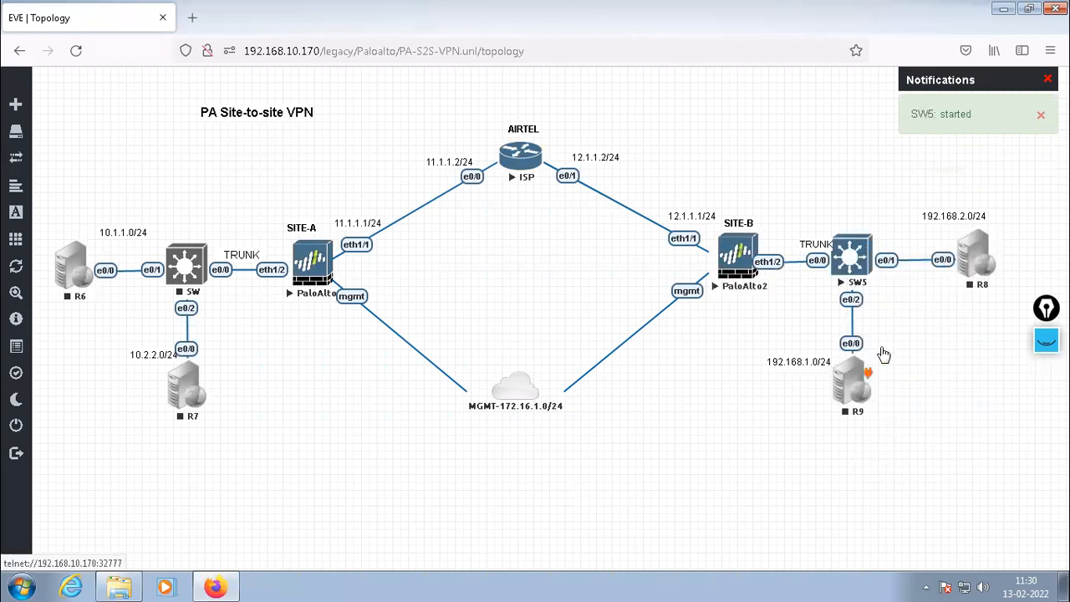
pyautogui.rightClick(973, 255)
pyautogui.click(905, 286)
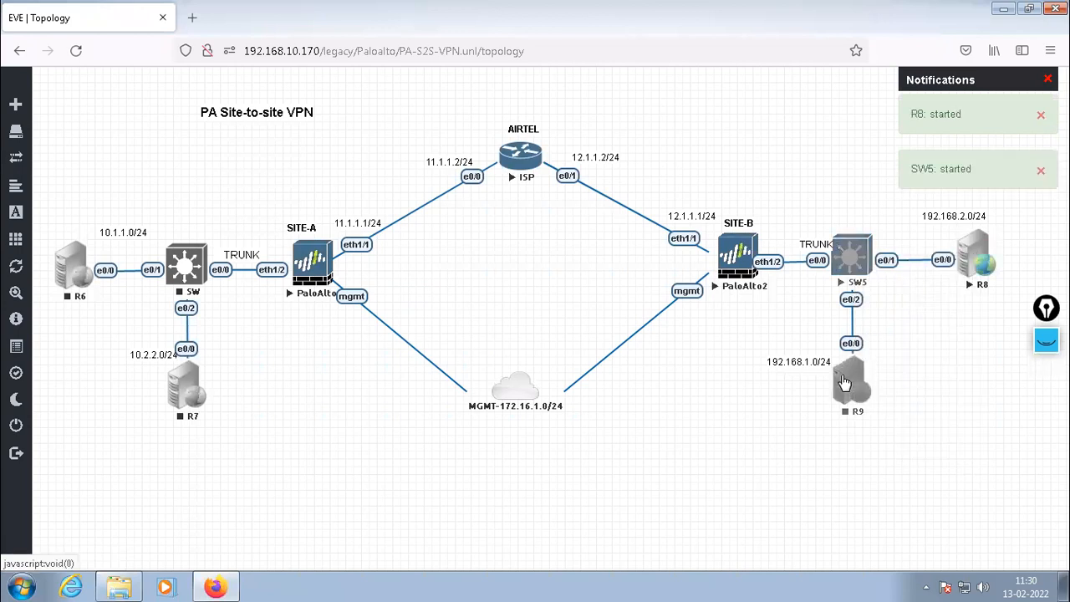
pyautogui.rightClick(844, 386)
pyautogui.click(893, 381)
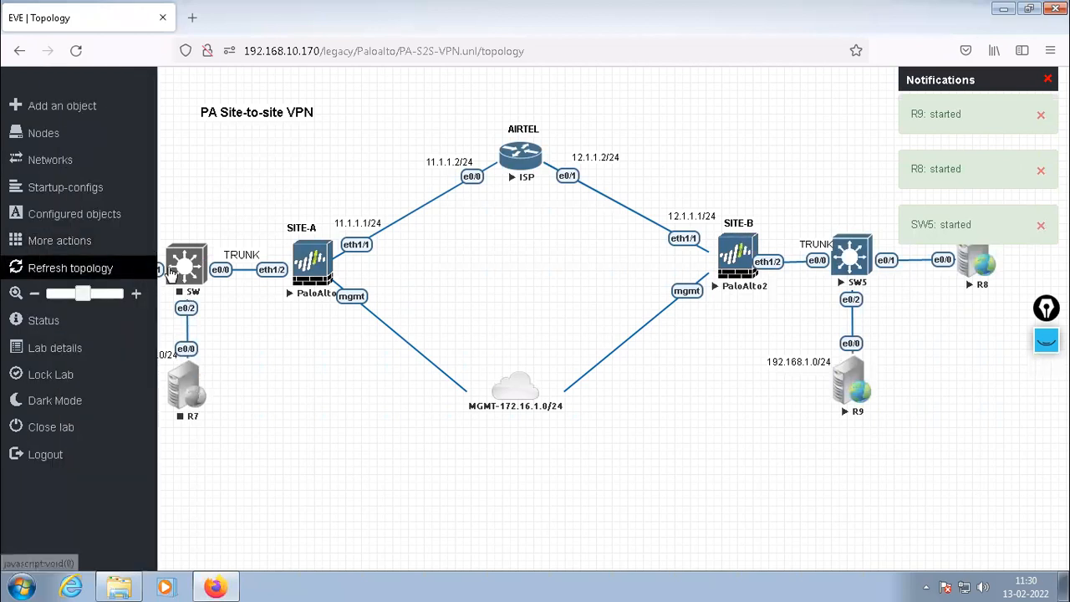
pyautogui.rightClick(183, 263)
pyautogui.click(215, 289)
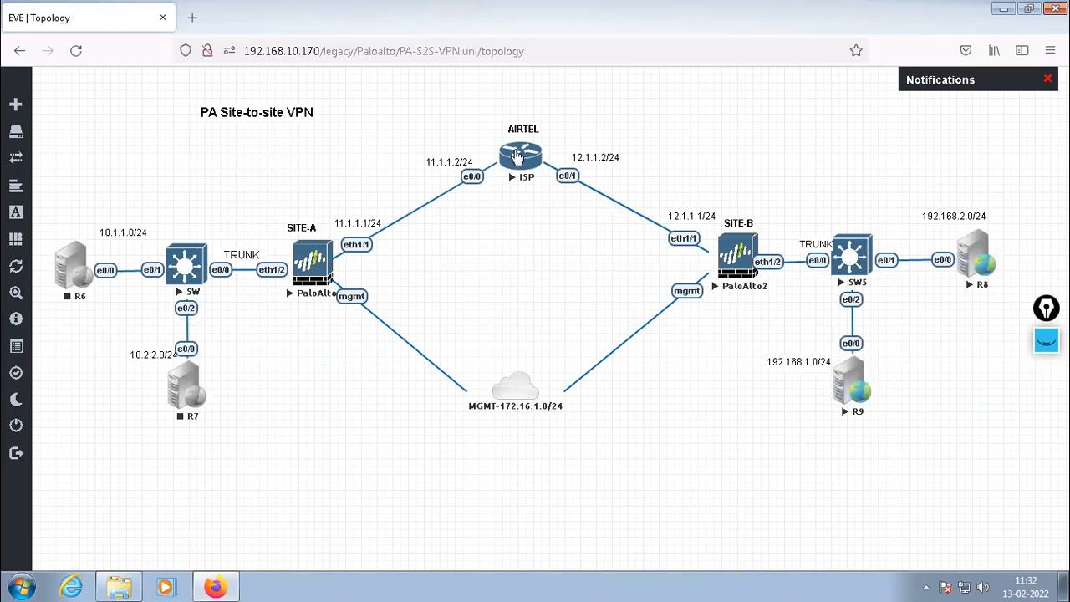
# Open the ISP router's telnet console in PuTTY and answer 'no' to the initial configuration dialog
pyautogui.click(516, 156)
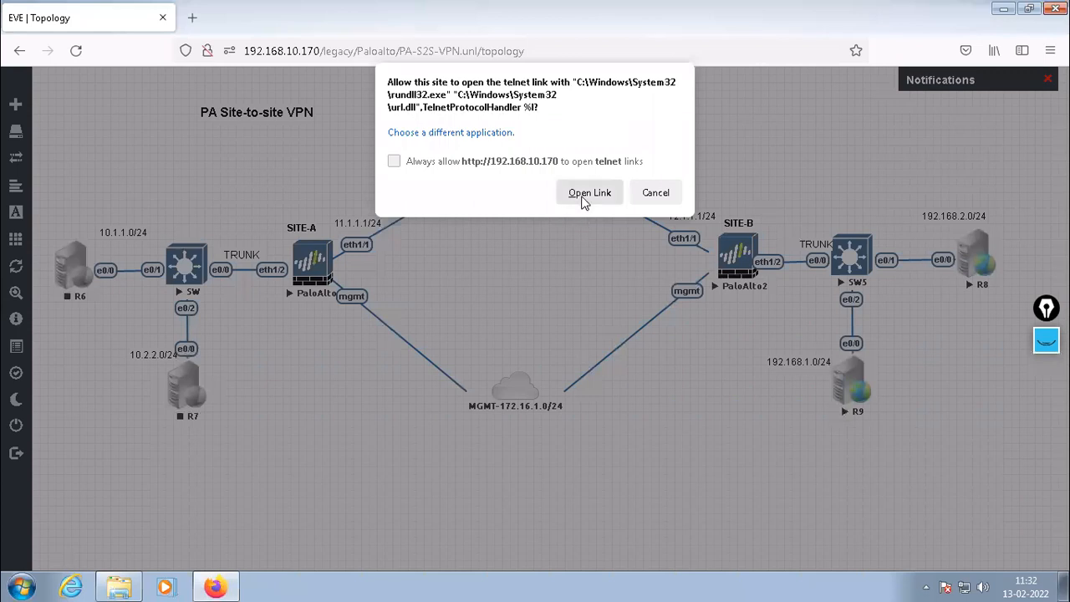
pyautogui.click(590, 194)
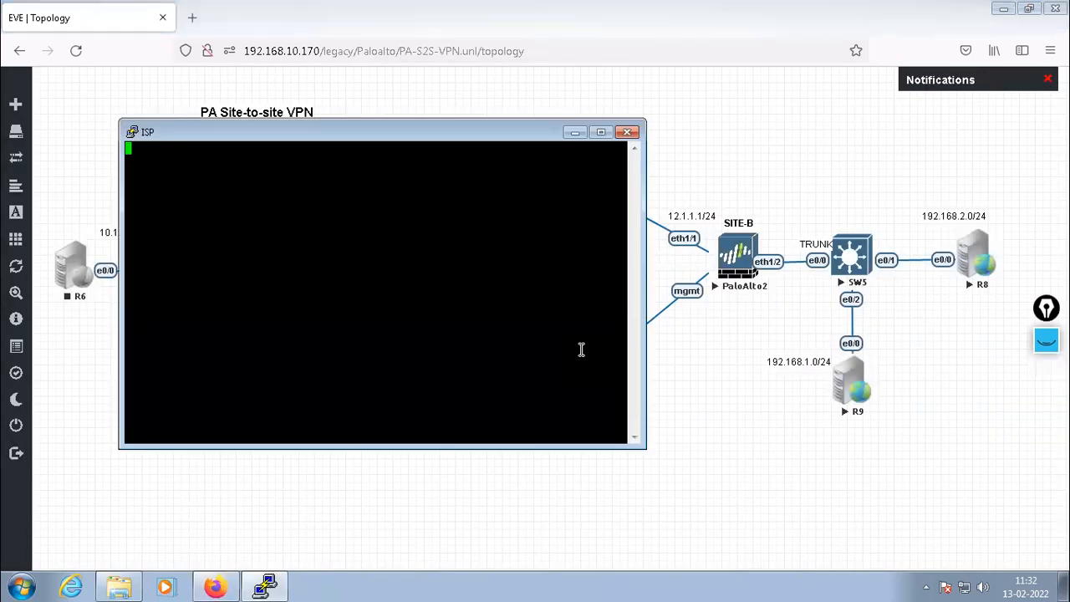
pyautogui.moveTo(372, 134); pyautogui.dragTo(609, 175)
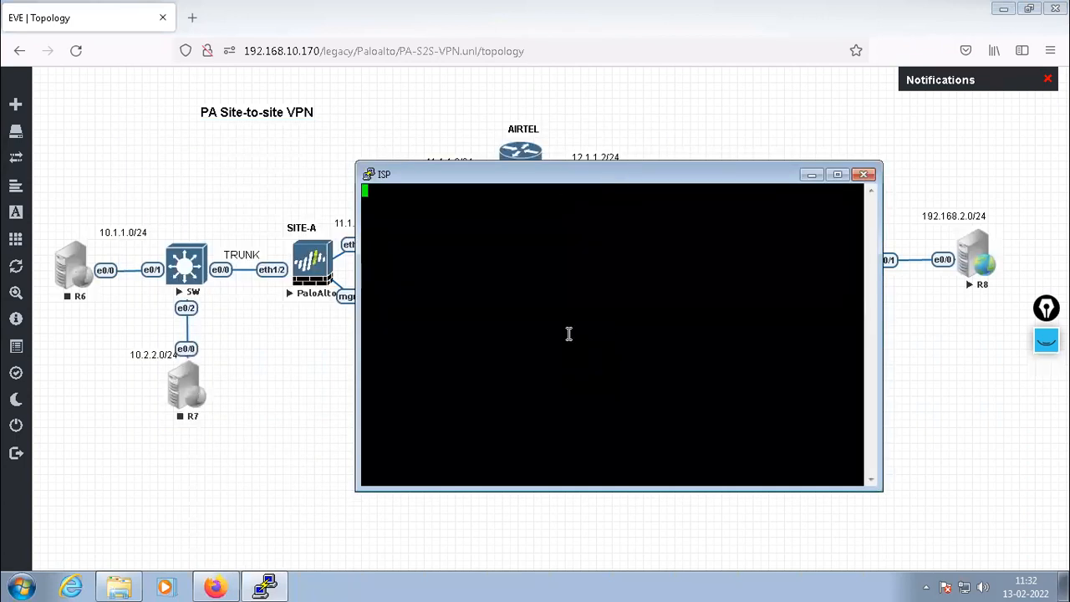
pyautogui.press('Return')
pyautogui.write('no')
pyautogui.press('Return')
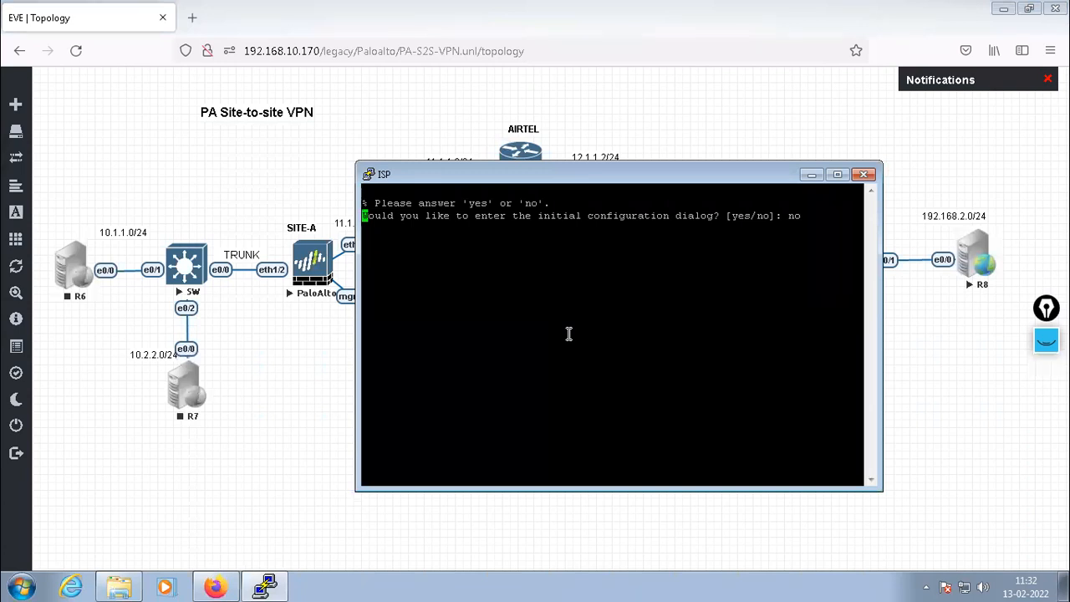
# Enter global config mode and set the router hostname to ISP, correcting a typo
pyautogui.moveTo(537, 217); pyautogui.dragTo(659, 219)
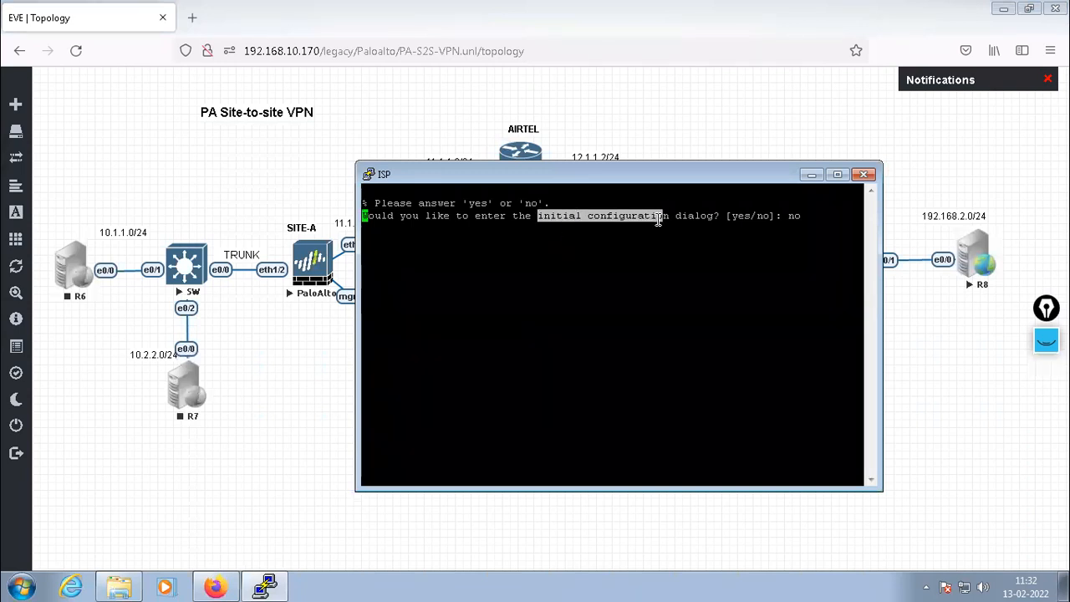
pyautogui.press('Return')
pyautogui.press('Return')
pyautogui.press('Return')
pyautogui.press('Return')
pyautogui.press('Return')
pyautogui.press('Return')
pyautogui.press('Return')
pyautogui.press('Return')
pyautogui.press('Return')
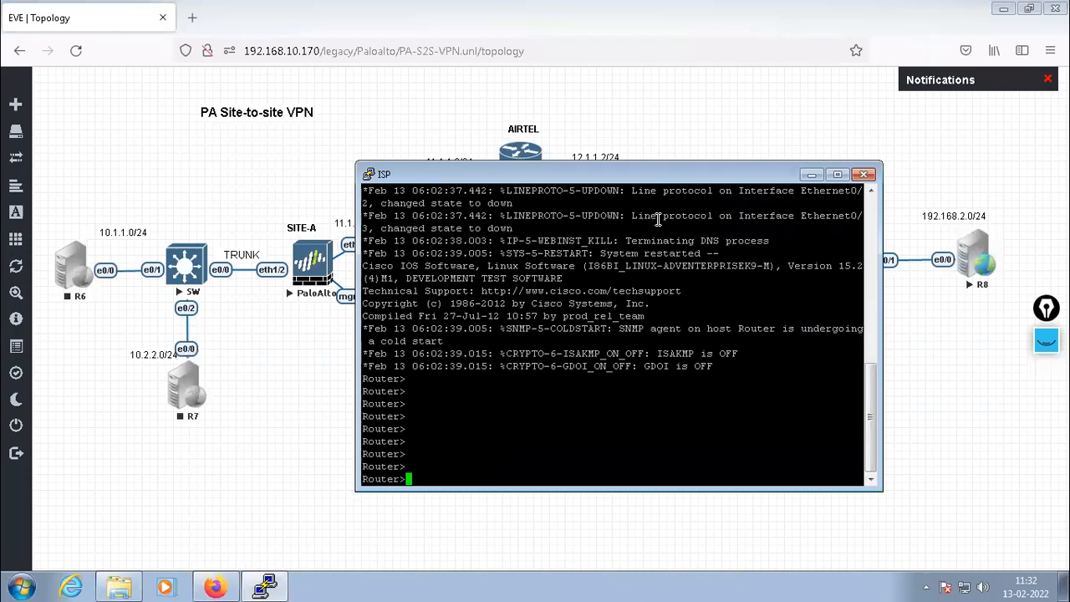
pyautogui.write('ena')
pyautogui.press('Return')
pyautogui.press('Return')
pyautogui.press('Return')
pyautogui.write('config t')
pyautogui.press('Return')
pyautogui.press('Return')
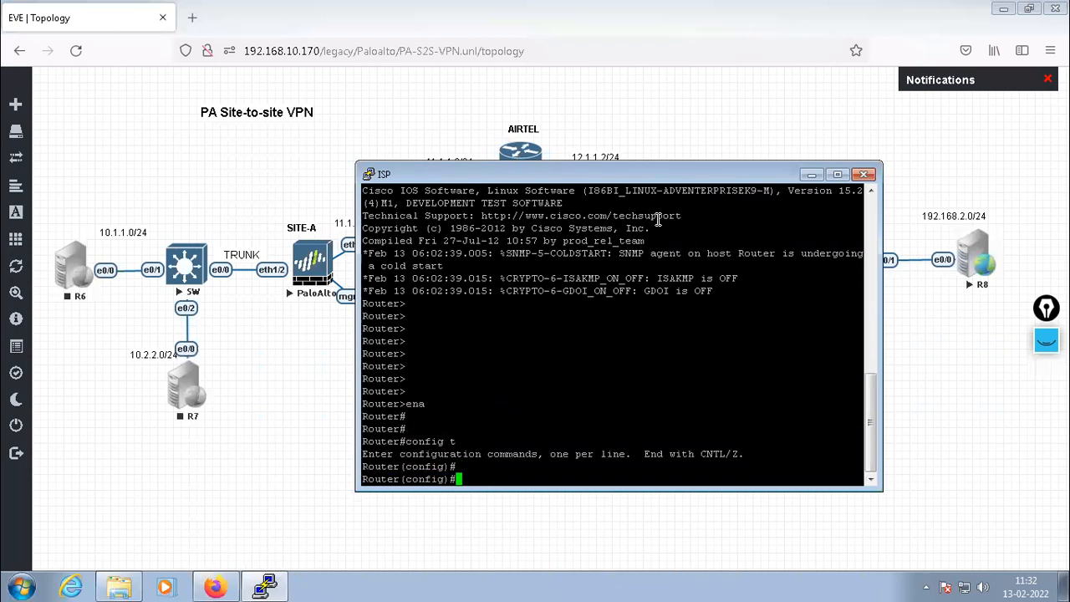
pyautogui.press('Return')
pyautogui.write('hostanme ')
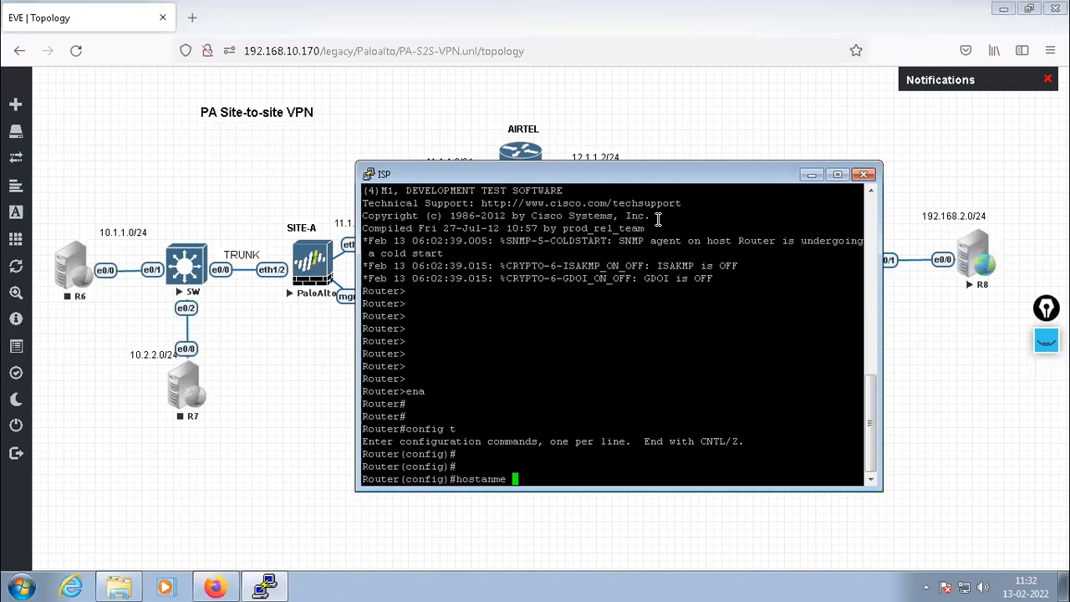
pyautogui.write('ISP')
pyautogui.press('Return')
pyautogui.press('Return')
pyautogui.press('Return')
pyautogui.press('Return')
pyautogui.press('Return')
pyautogui.press('Return')
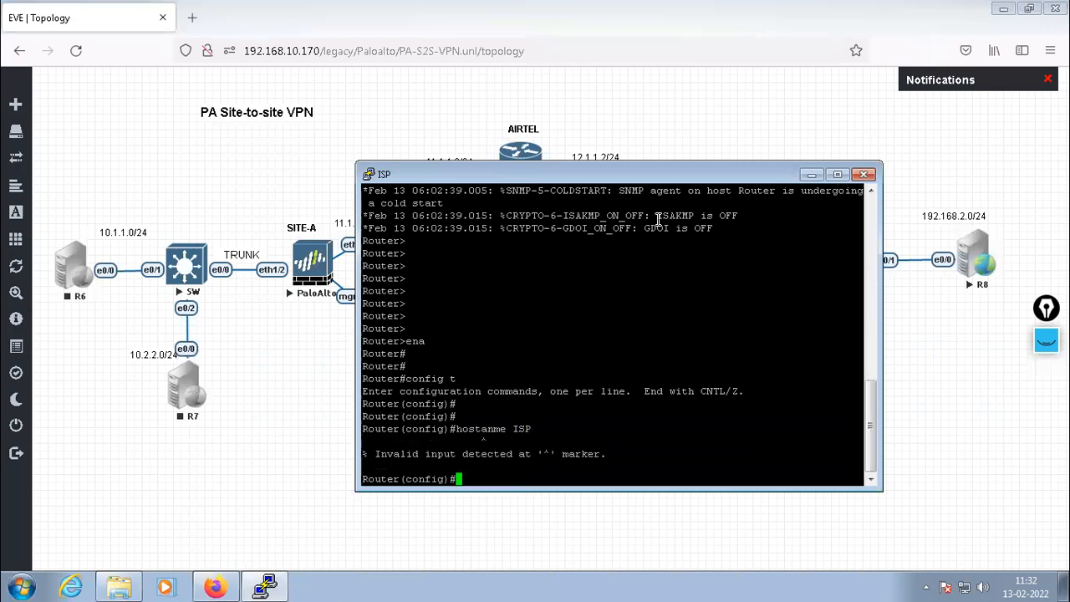
pyautogui.write('host')
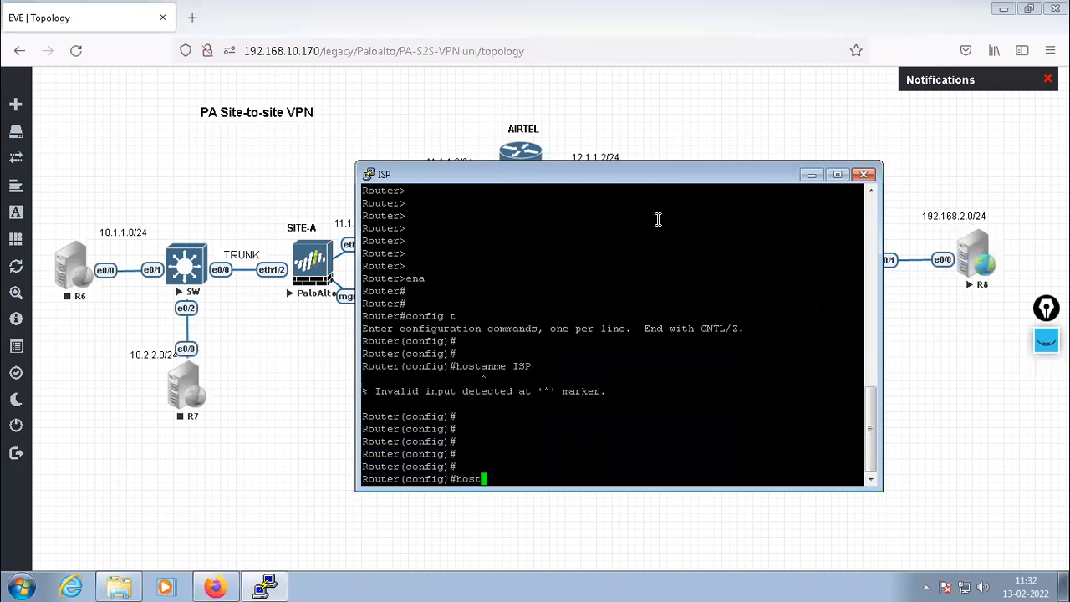
pyautogui.write('name ISP')
pyautogui.press('Return')
pyautogui.press('Return')
pyautogui.press('Return')
pyautogui.press('Return')
pyautogui.press('Return')
pyautogui.press('Return')
pyautogui.press('Return')
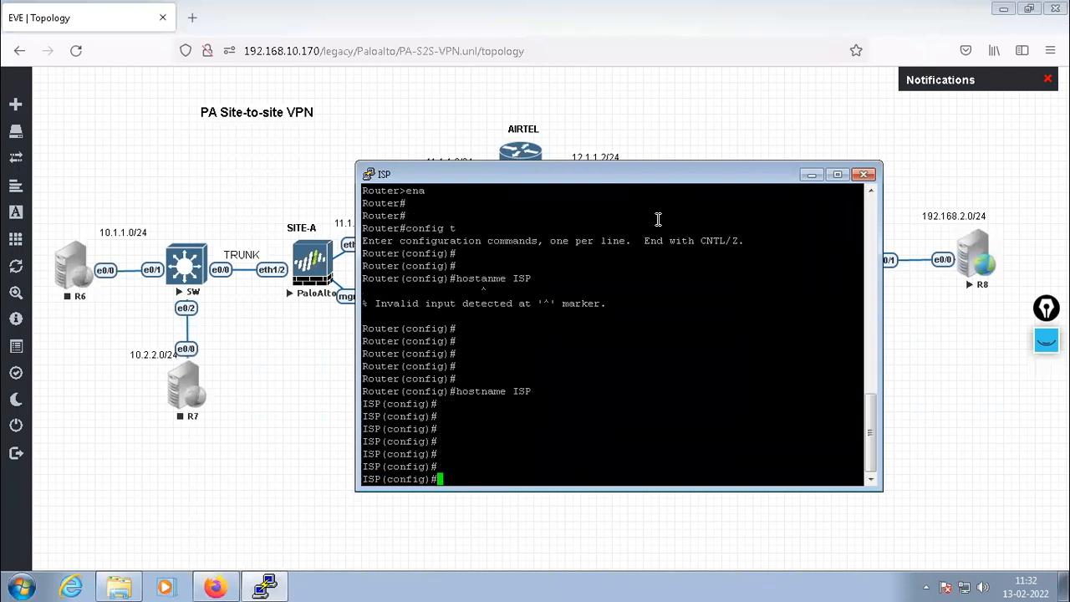
pyautogui.moveTo(657, 173); pyautogui.dragTo(658, 271)
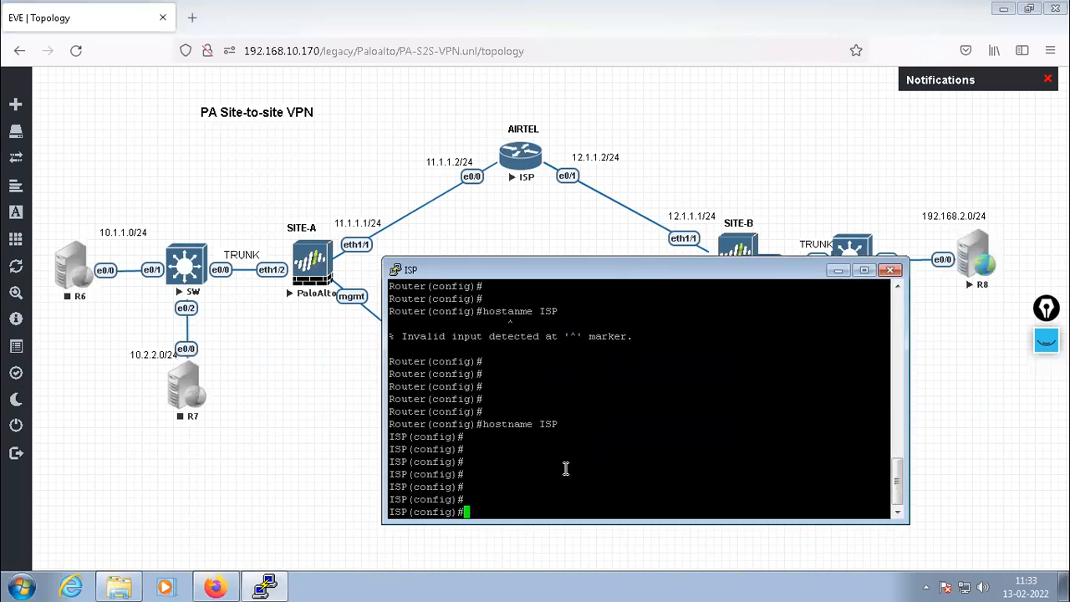
# Assign 11.1.1.2 255.255.255.0 to interface e0/0 and enable it
pyautogui.write('int e0/0')
pyautogui.press('Return')
pyautogui.press('Return')
pyautogui.press('Return')
pyautogui.press('Return')
pyautogui.write('ip add ')
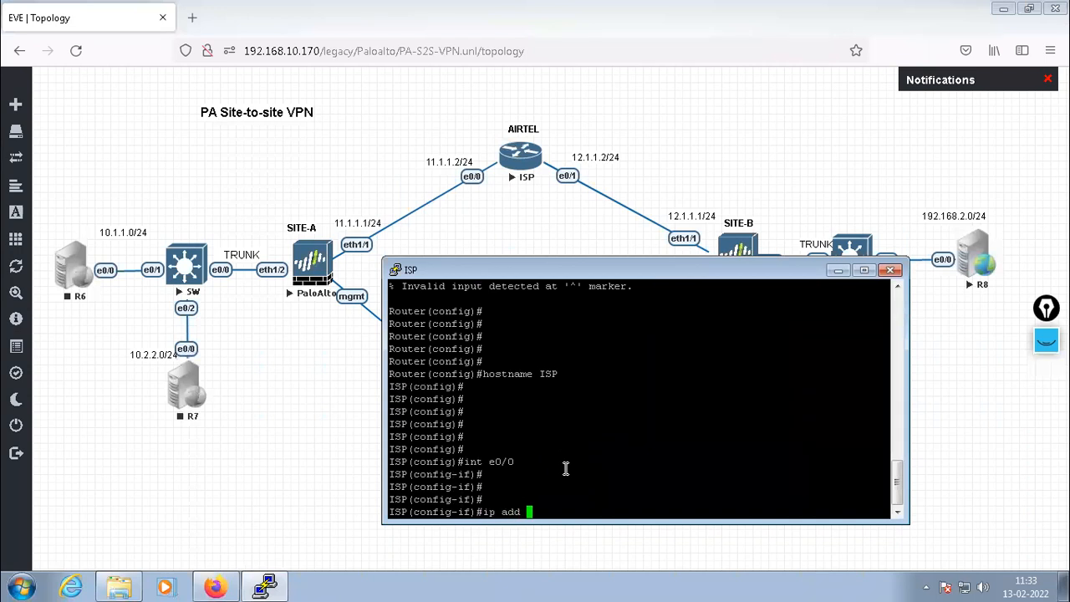
pyautogui.write('11.1.1.1')
pyautogui.press('BackSpace')
pyautogui.write('2 255.255.255.0')
pyautogui.press('Return')
pyautogui.write('no shut')
pyautogui.press('Return')
pyautogui.write('exit')
pyautogui.press('Return')
# Assign 12.1.1.2 255.255.255.0 to interface e0/1, enable it, and exit configuration mode
pyautogui.press('Return')
pyautogui.write('int e0/1')
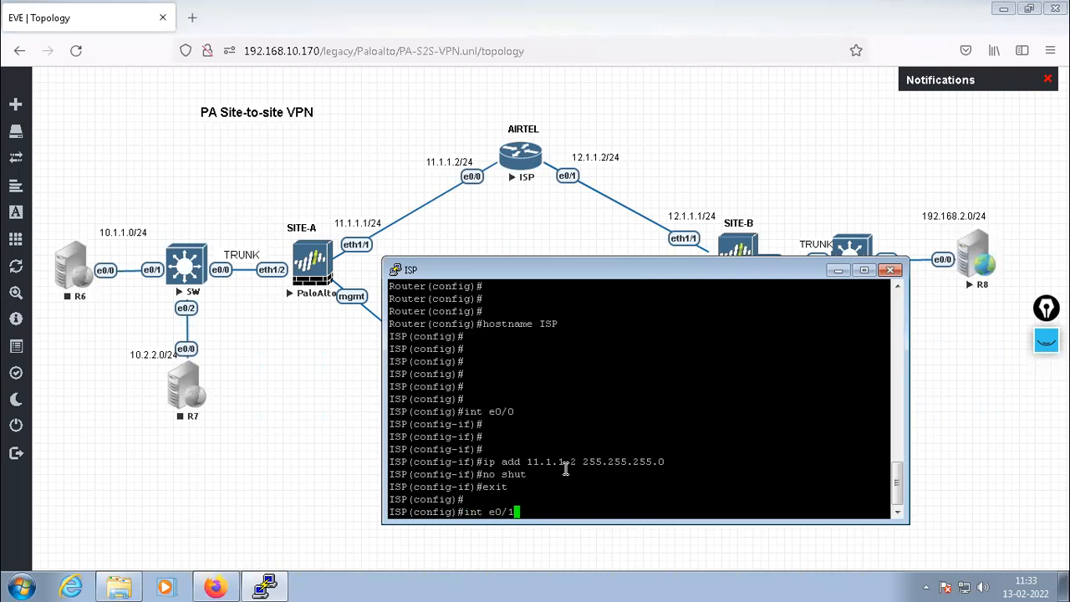
pyautogui.press('Return')
pyautogui.press('Return')
pyautogui.press('Return')
pyautogui.write('ip add ')
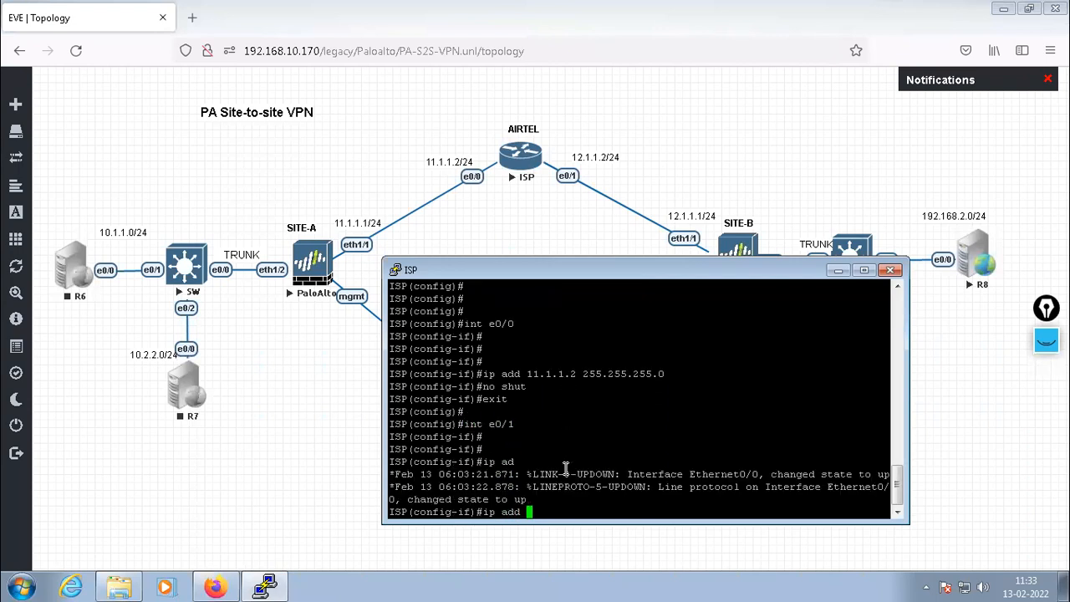
pyautogui.write('12.1.1.2 255.255.255.0')
pyautogui.press('Return')
pyautogui.write('no shut')
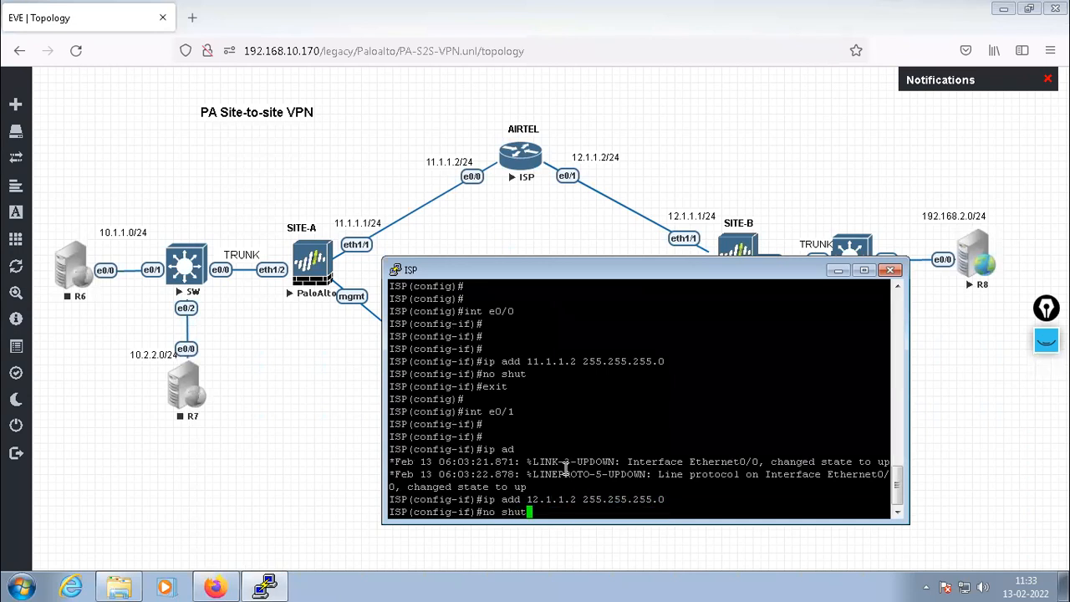
pyautogui.press('Return')
pyautogui.write('excit')
pyautogui.press('Return')
pyautogui.press('Return')
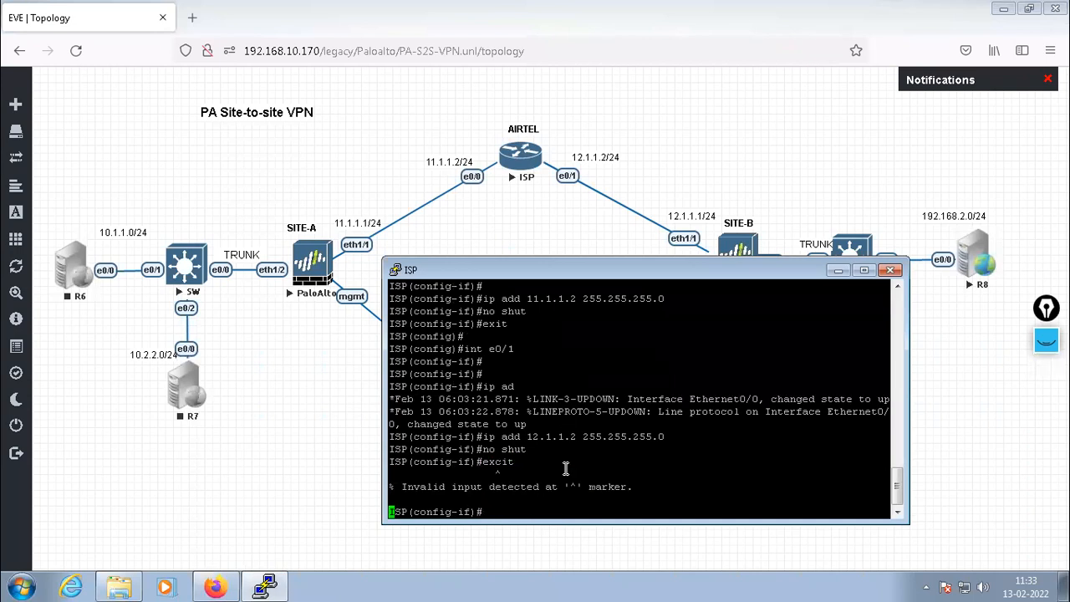
pyautogui.write('exit')
pyautogui.press('Return')
pyautogui.press('Return')
pyautogui.press('Return')
pyautogui.press('Return')
pyautogui.press('Return')
pyautogui.press('Return')
pyautogui.press('Return')
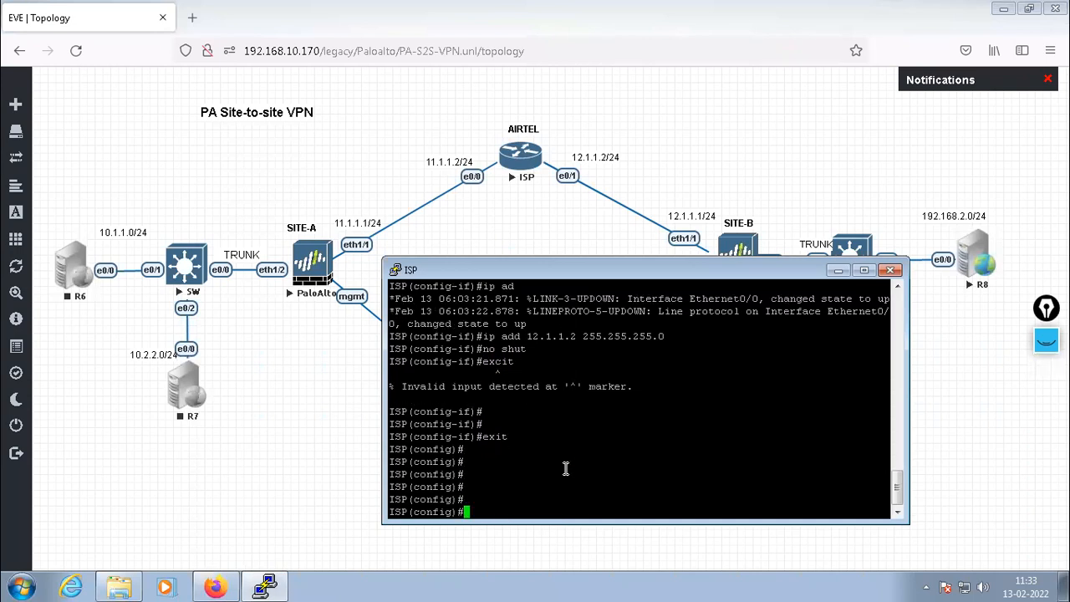
pyautogui.write('exit')
pyautogui.press('Return')
pyautogui.press('Return')
pyautogui.press('Return')
pyautogui.press('Return')
pyautogui.press('Return')
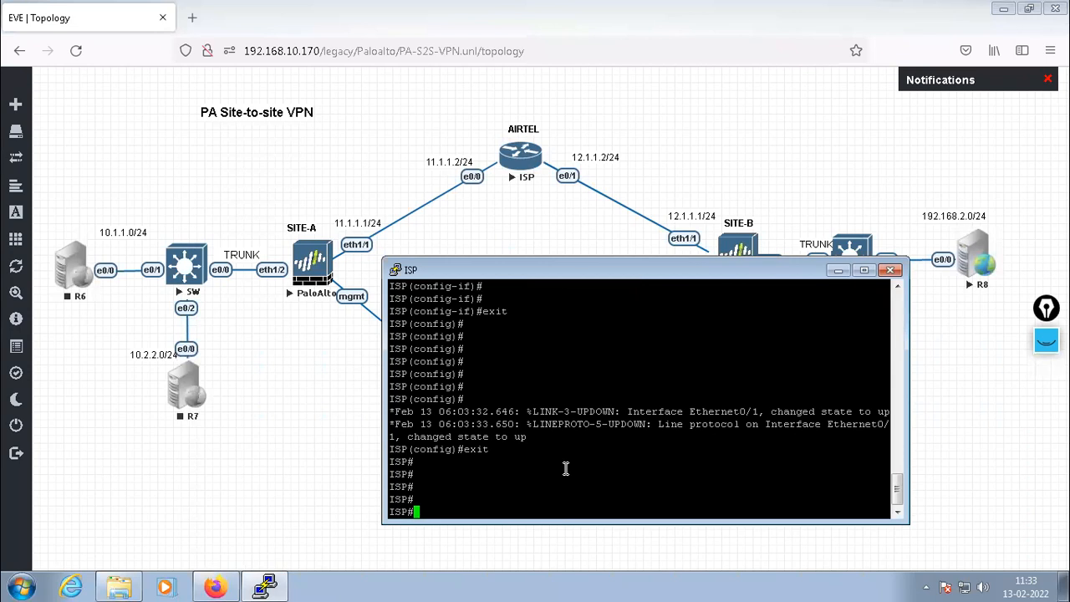
pyautogui.press('Return')
pyautogui.press('Return')
pyautogui.press('Return')
pyautogui.press('Return')
pyautogui.press('Return')
pyautogui.press('Return')
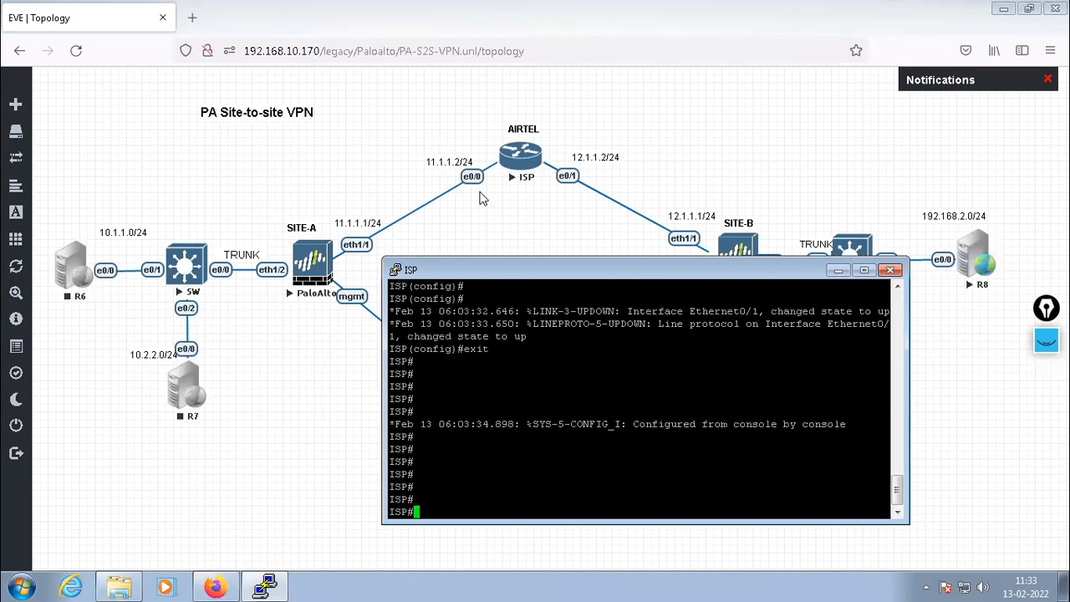
# Save the ISP router's configuration with 'wr' and close its PuTTY console
pyautogui.click(840, 271)
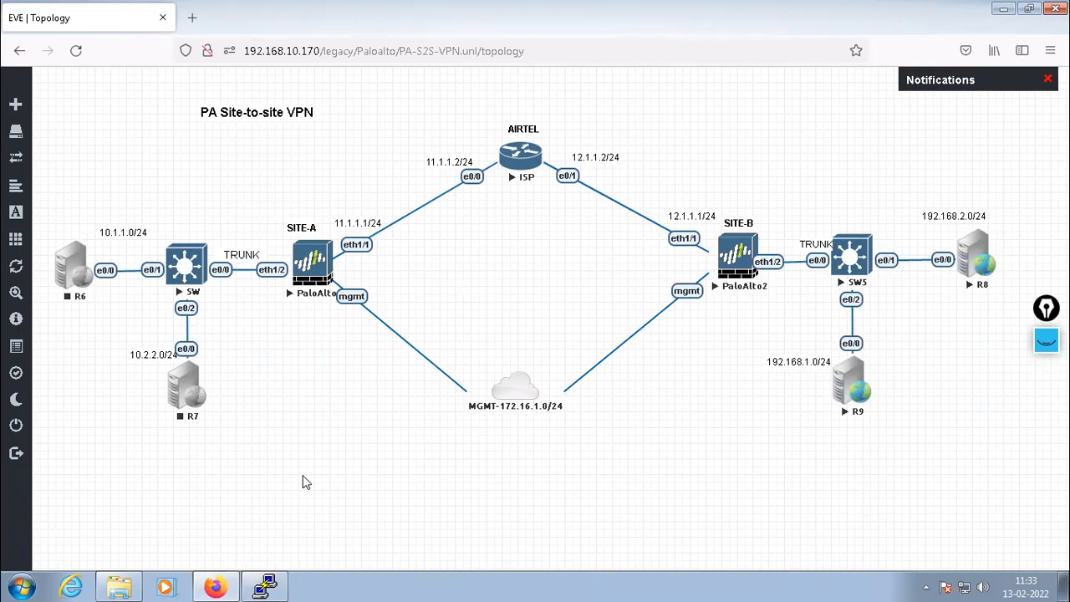
pyautogui.click(266, 585)
pyautogui.write('wr')
pyautogui.press('Return')
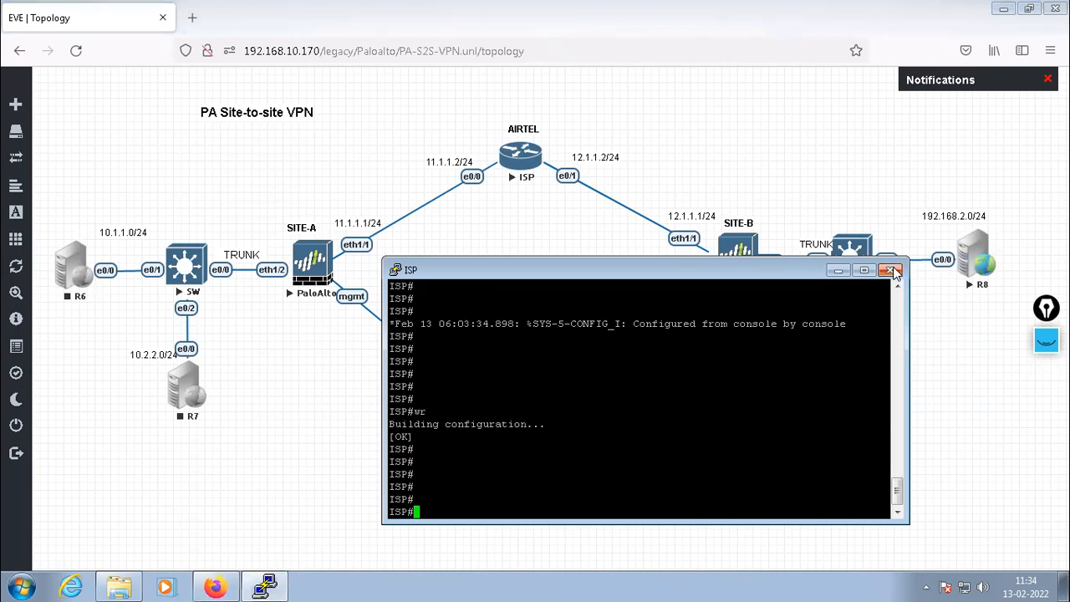
pyautogui.click(839, 270)
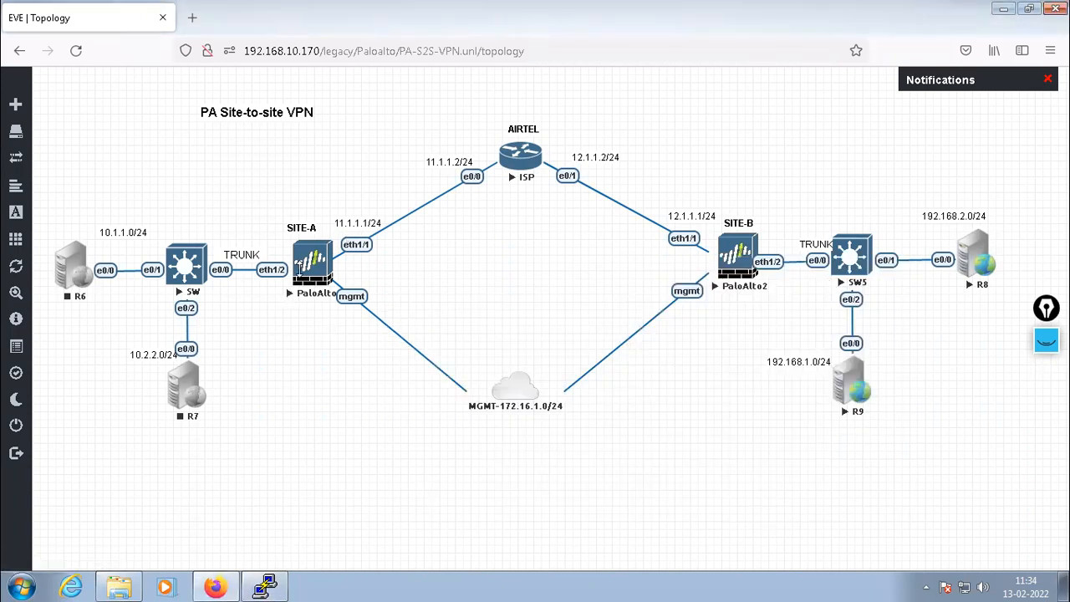
# Open the SITE-A PaloAlto1 console to read its DHCP address 192.168.10.105, then open a new Firefox tab
pyautogui.click(313, 267)
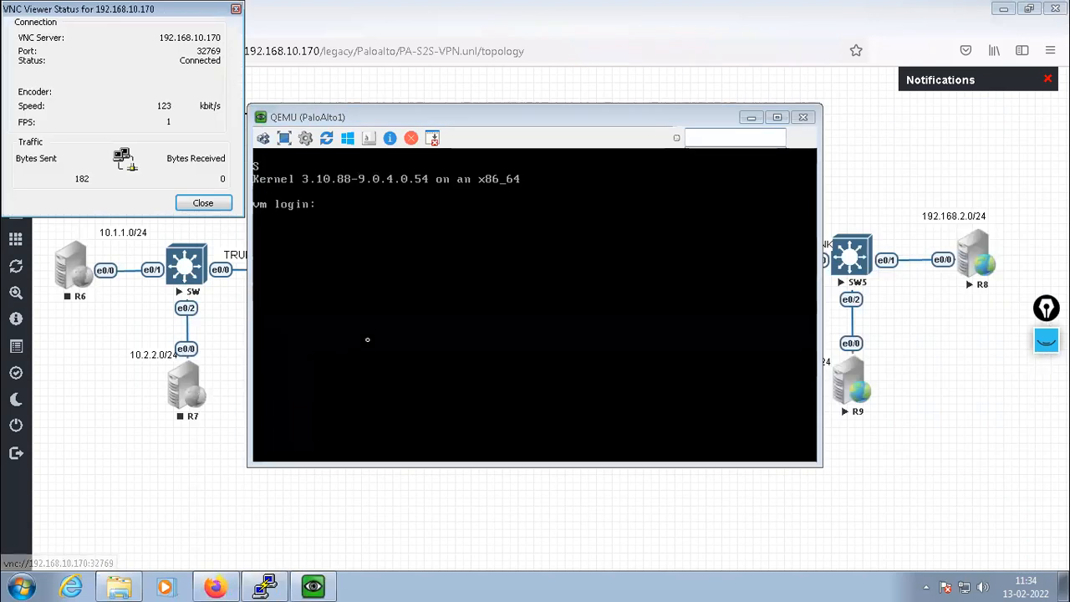
pyautogui.click(203, 203)
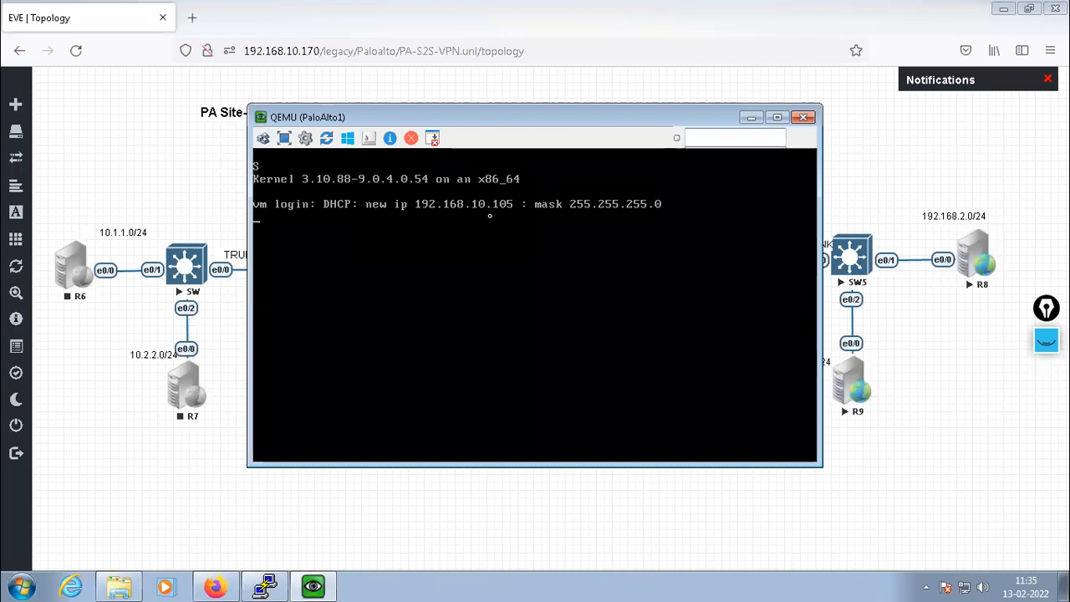
pyautogui.click(192, 20)
pyautogui.click(192, 18)
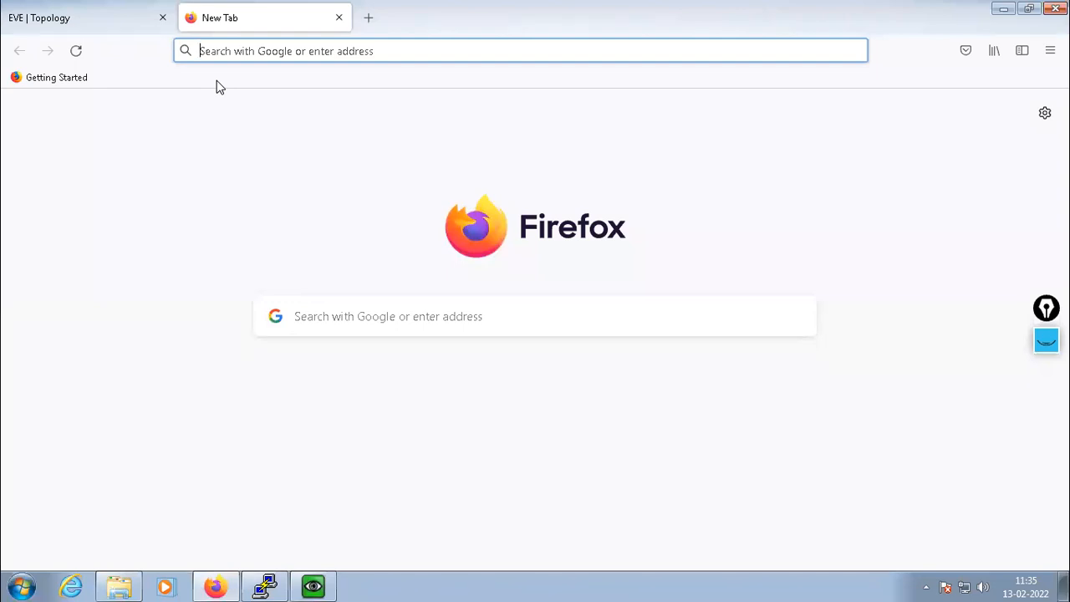
pyautogui.write('https://')
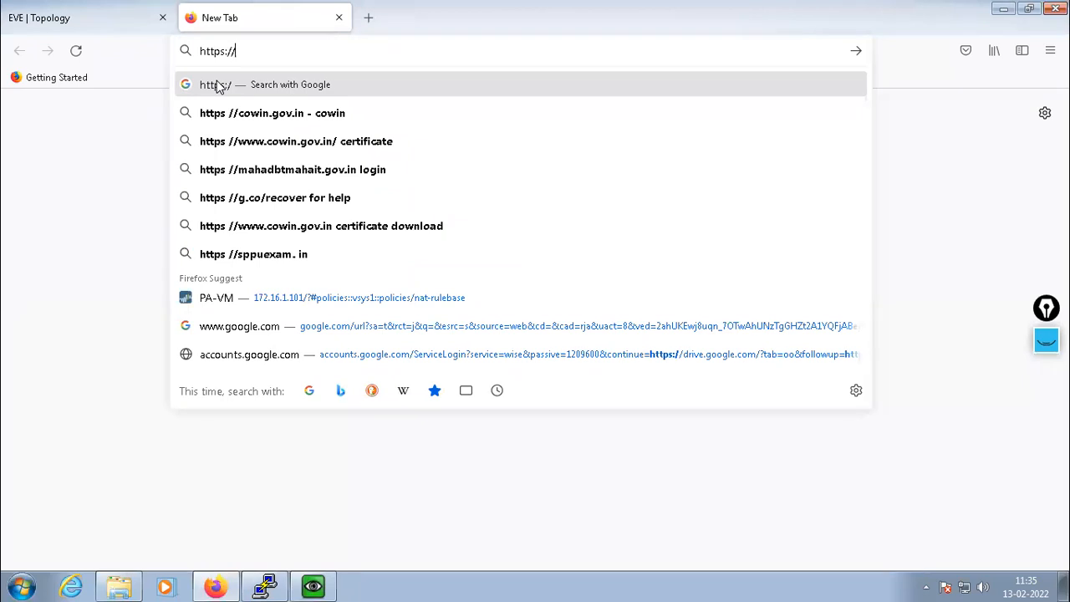
pyautogui.write('192')
pyautogui.press('Right')
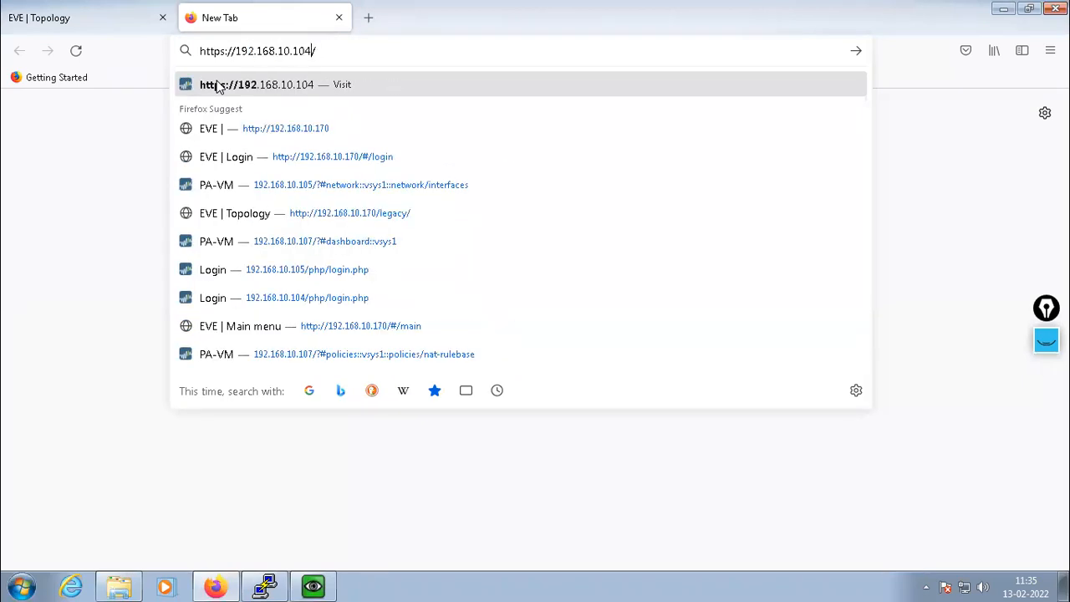
pyautogui.press('BackSpace')
pyautogui.press('BackSpace')
pyautogui.write('5')
pyautogui.press('Return')
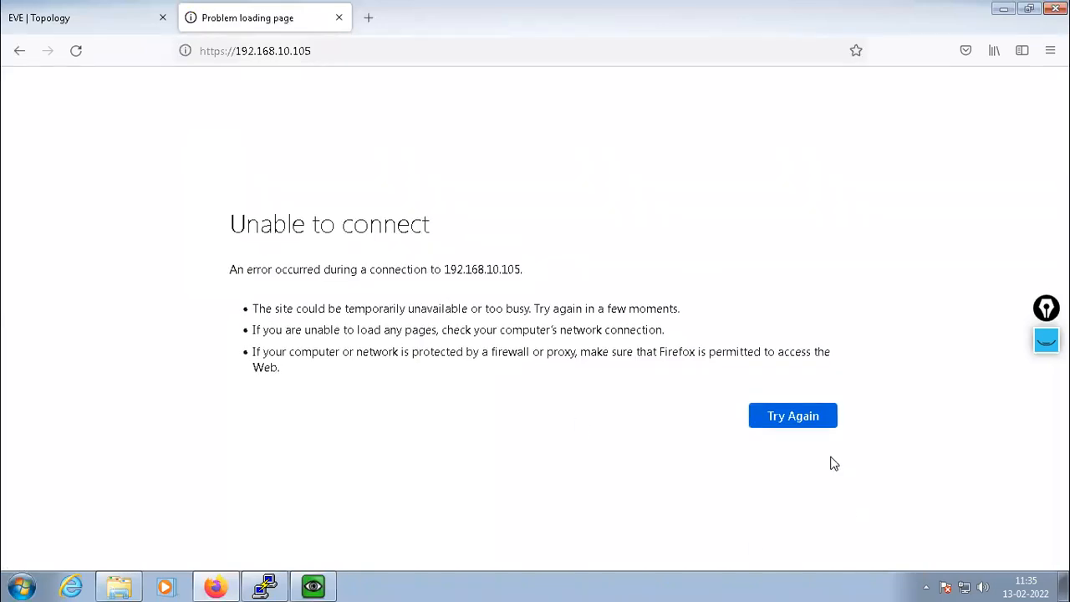
# Retry the page and accept the self-signed certificate risk to continue
pyautogui.click(793, 420)
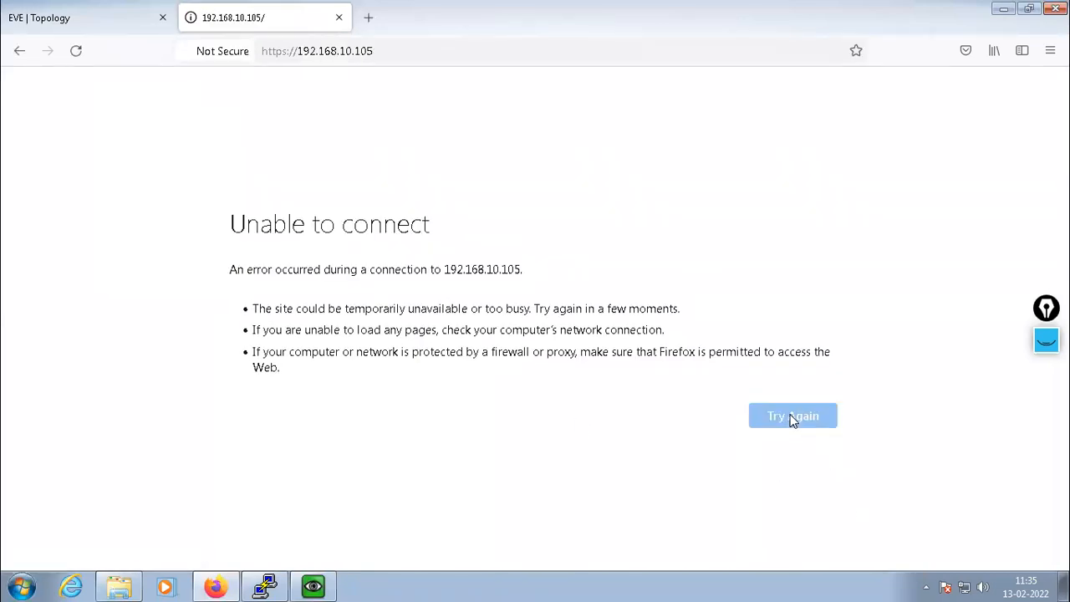
pyautogui.click(791, 441)
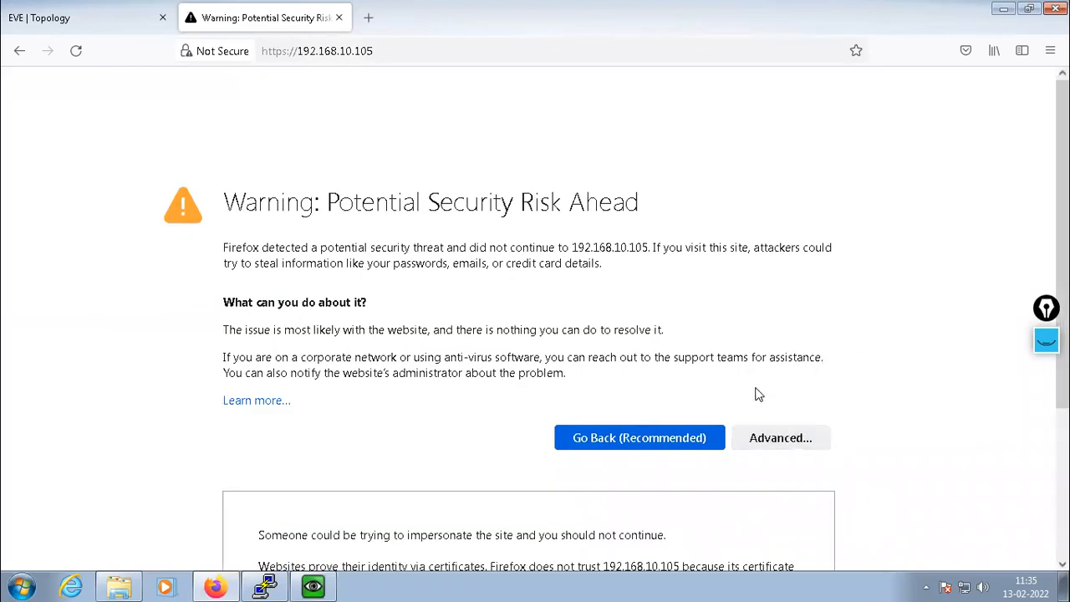
pyautogui.scroll(-3, 736, 418)
pyautogui.click(738, 512)
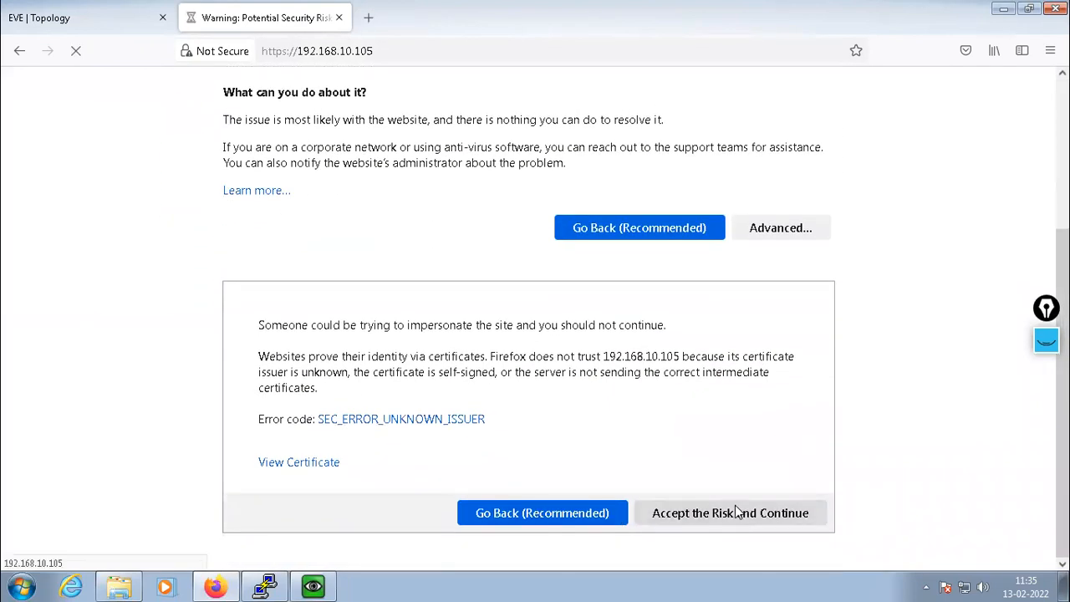
pyautogui.click(690, 517)
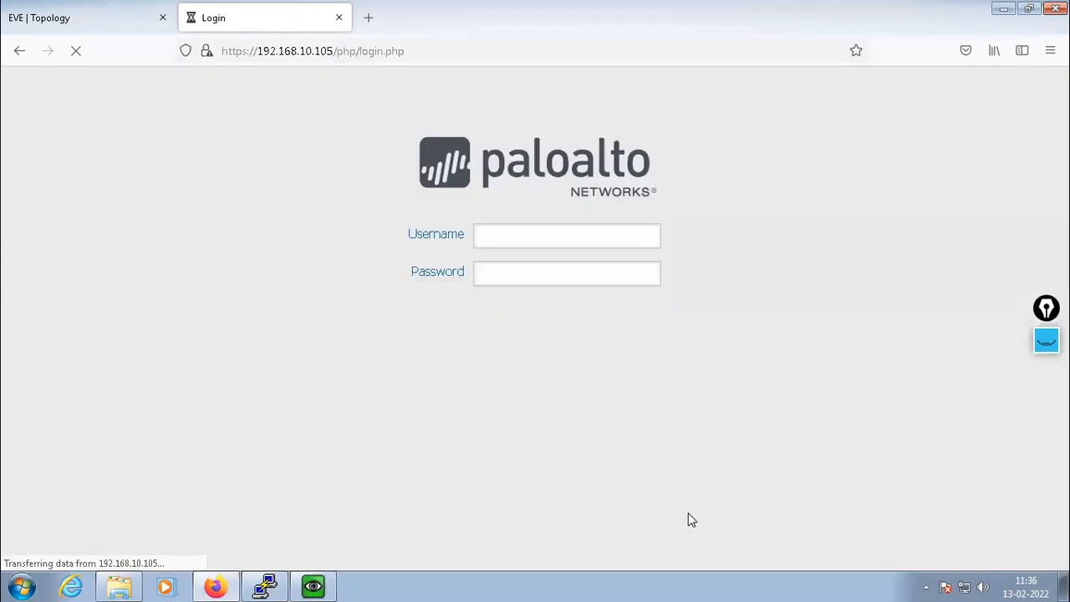
# Log in to the PAN-OS web UI with the default admin credentials
pyautogui.write('admin')
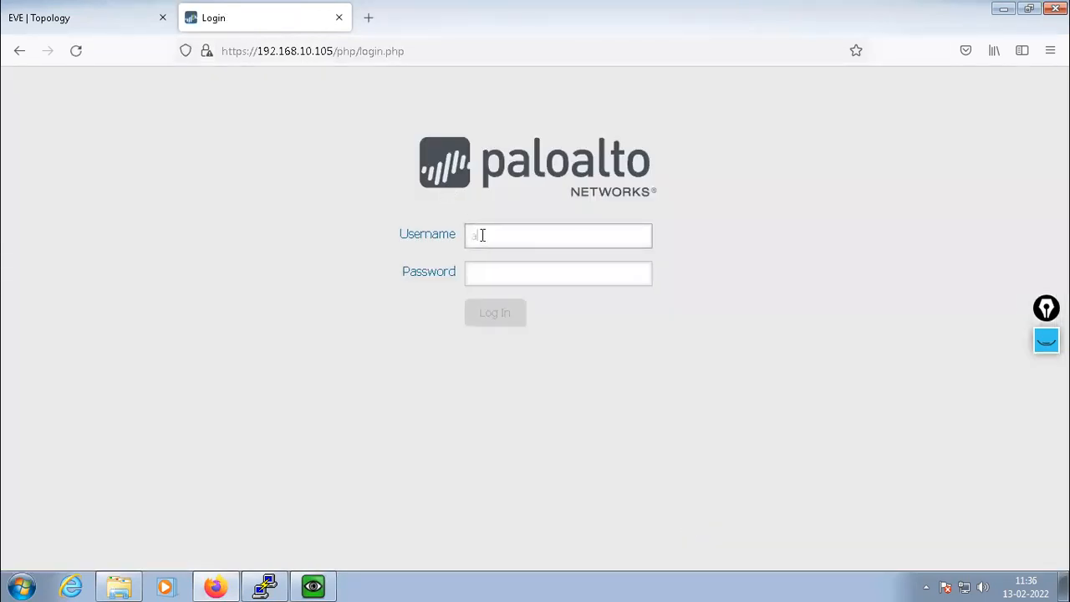
pyautogui.press('Tab')
pyautogui.write('admin')
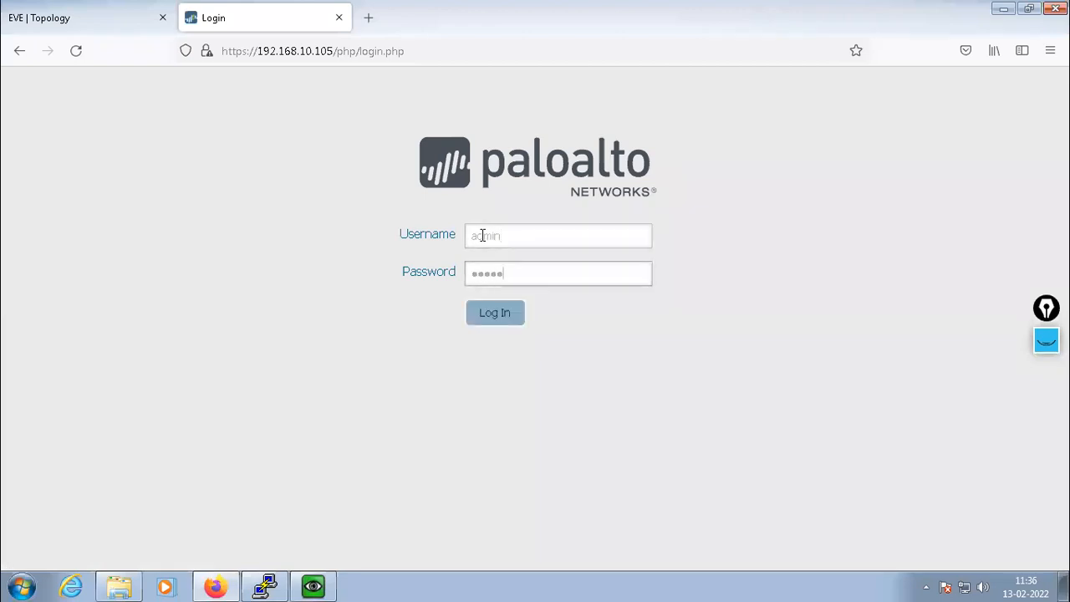
pyautogui.press('Return')
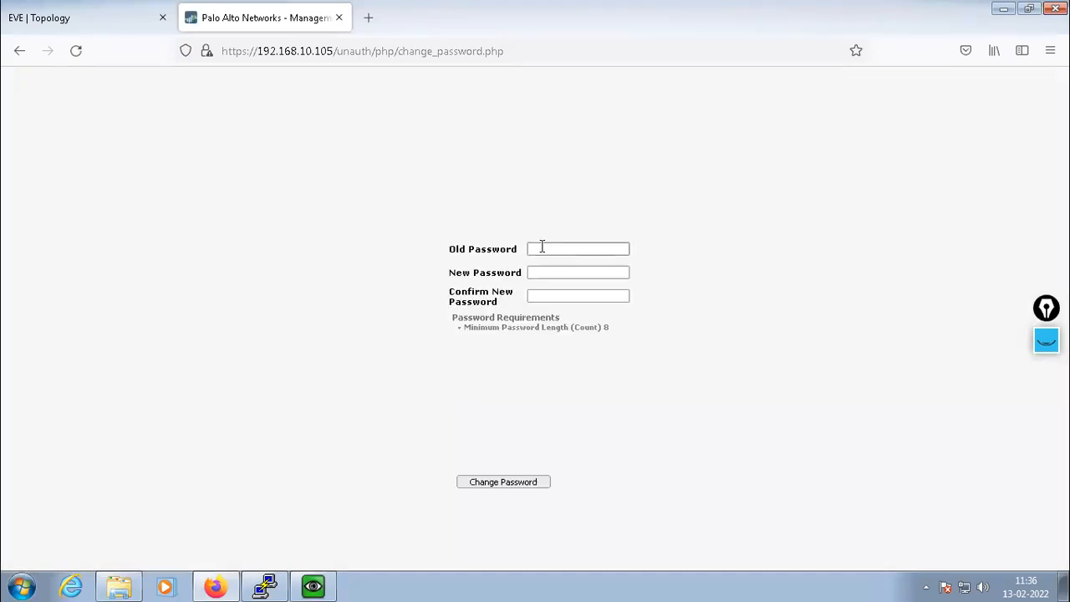
# Enter the old password and a new administrator password, then submit the change
pyautogui.click(539, 250)
pyautogui.write('admin')
pyautogui.press('Tab')
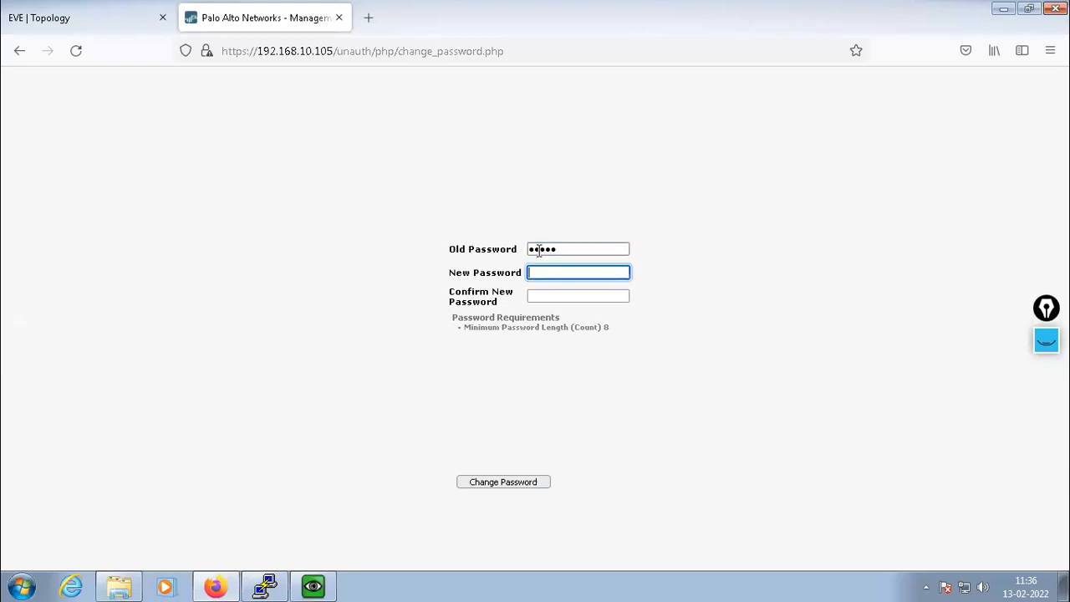
pyautogui.write('admin@1234')
pyautogui.press('Tab')
pyautogui.write('admin@1234')
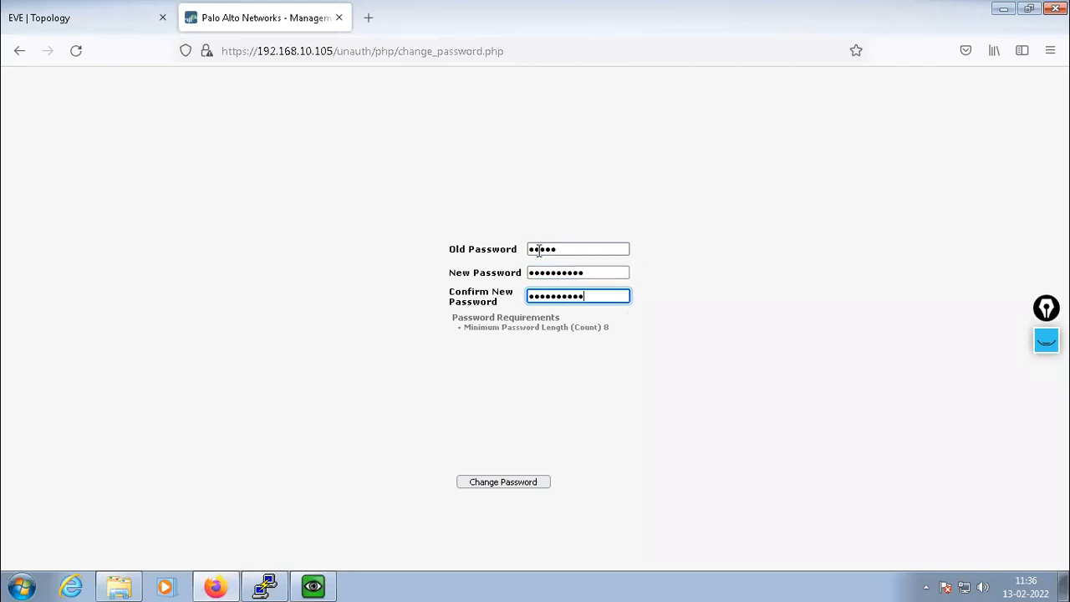
pyautogui.click(493, 485)
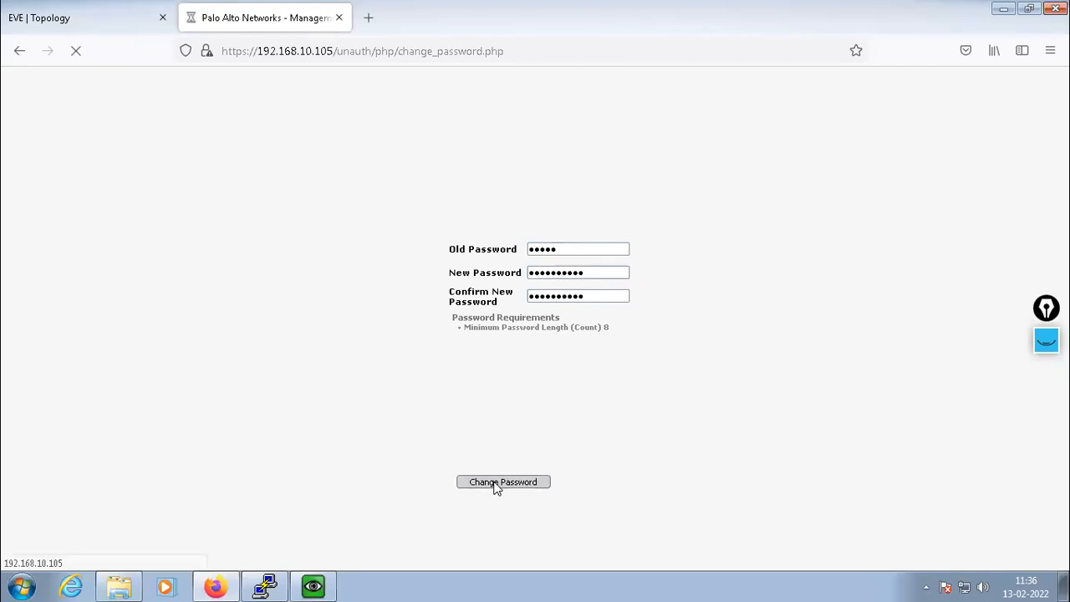
# Sign back in as admin with the new password to reach the dashboard
pyautogui.click(508, 238)
pyautogui.write('admin')
pyautogui.press('Tab')
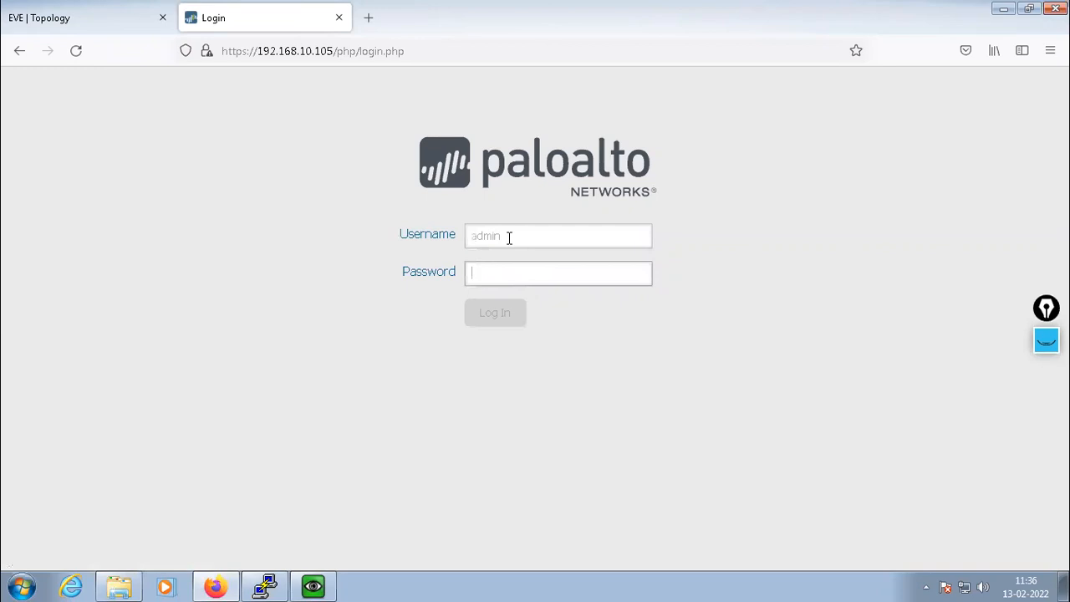
pyautogui.write('**********')
pyautogui.press('Return')
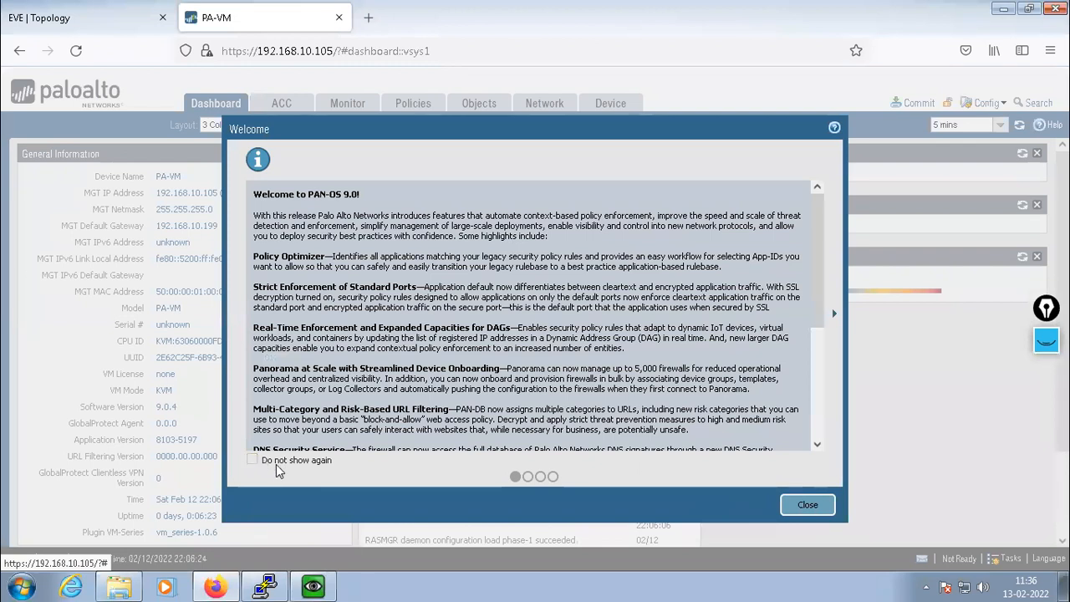
# Dismiss the PAN-OS welcome notes so they stop appearing
pyautogui.click(251, 460)
pyautogui.click(807, 505)
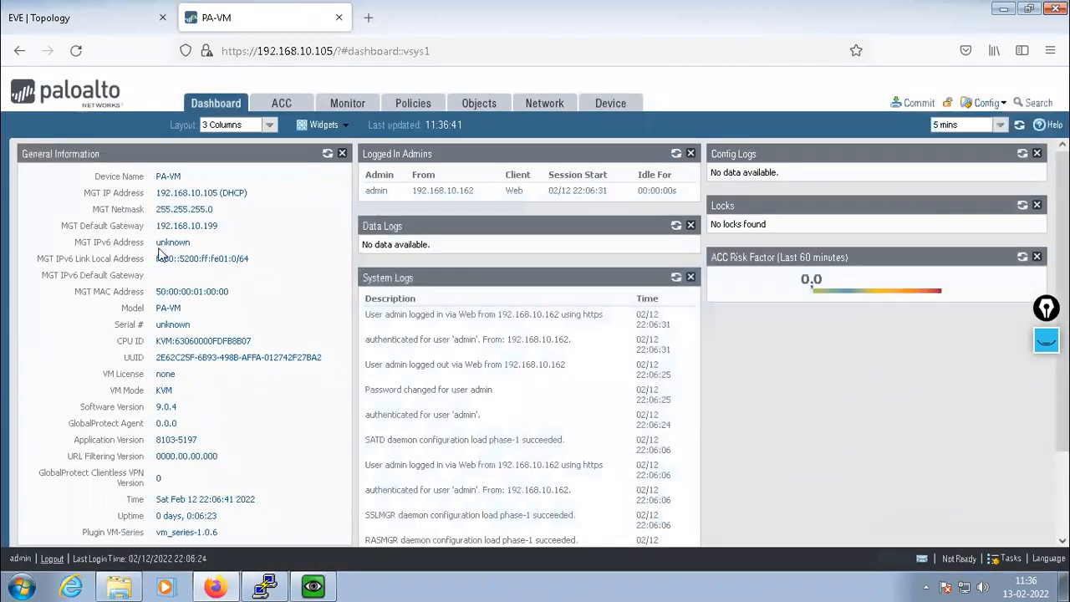
pyautogui.doubleClick(162, 177)
# Set the firewall hostname to SITE-A under Device > Setup > Management general settings
pyautogui.click(610, 105)
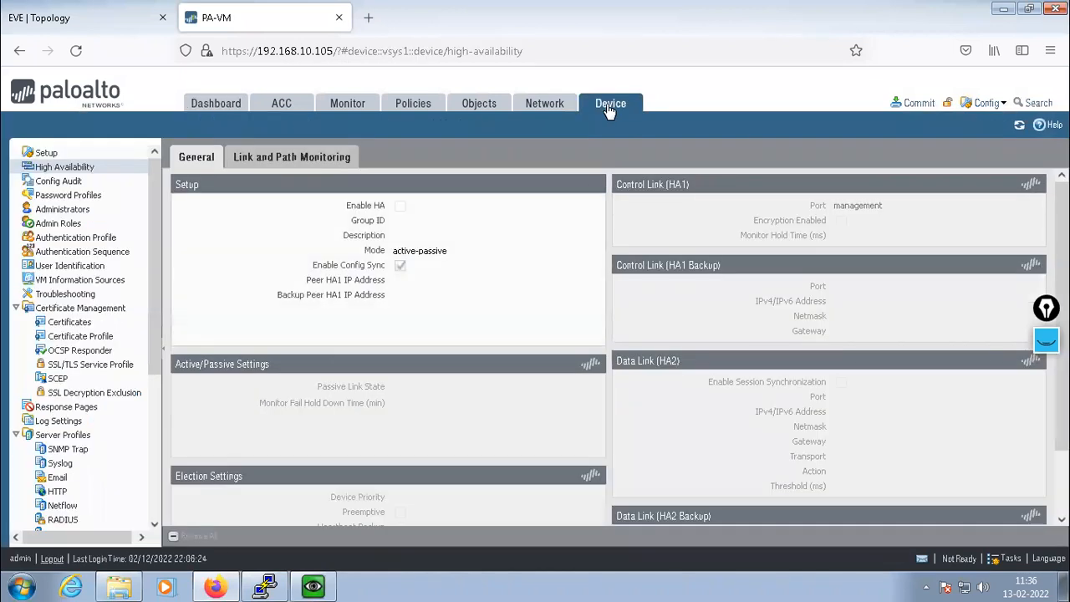
pyautogui.click(596, 183)
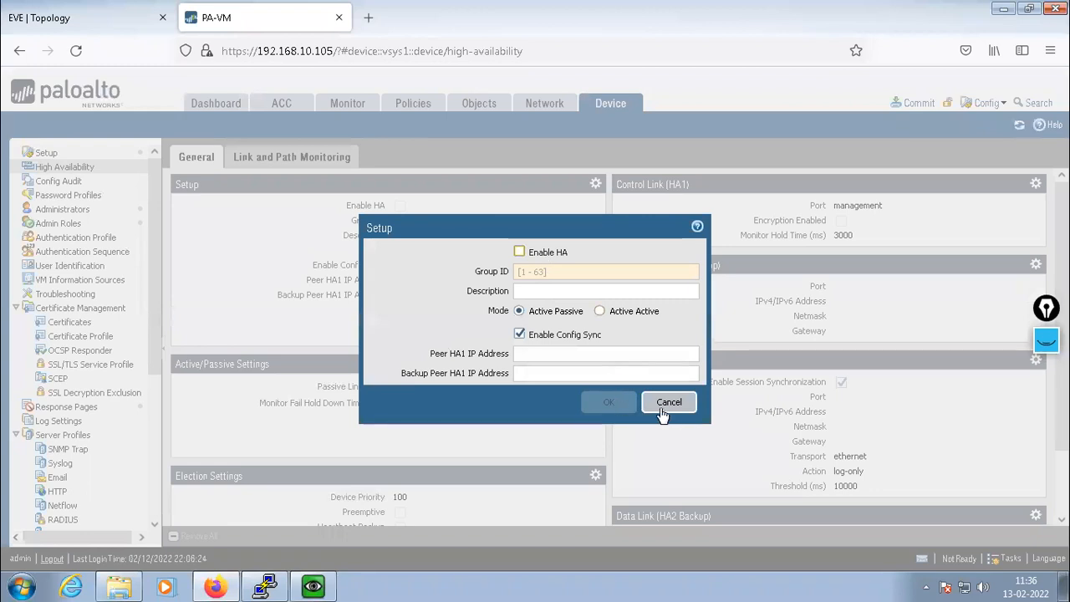
pyautogui.click(669, 402)
pyautogui.click(46, 154)
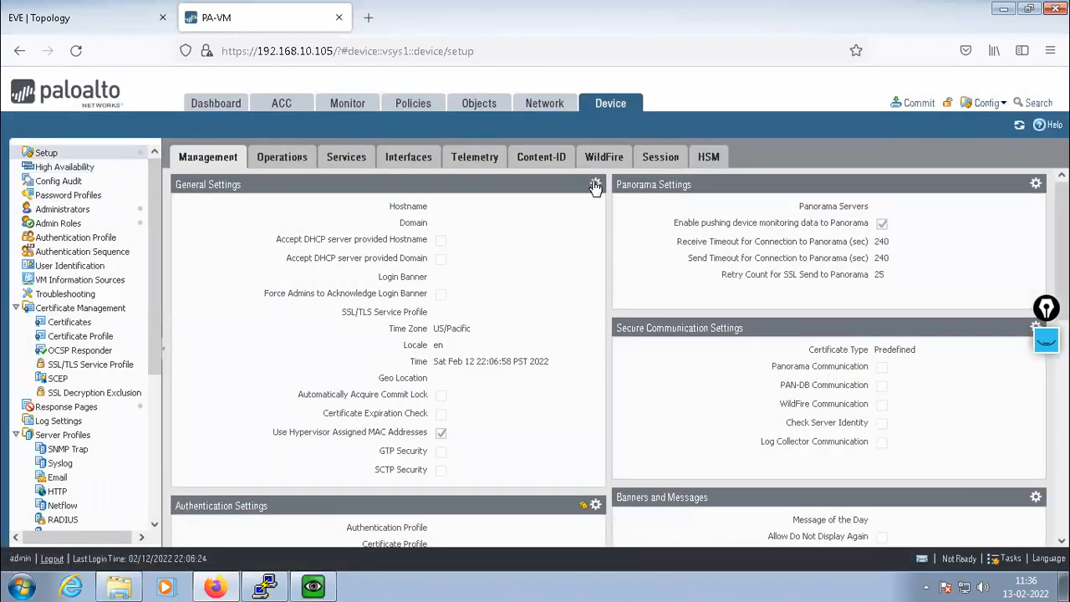
pyautogui.click(595, 183)
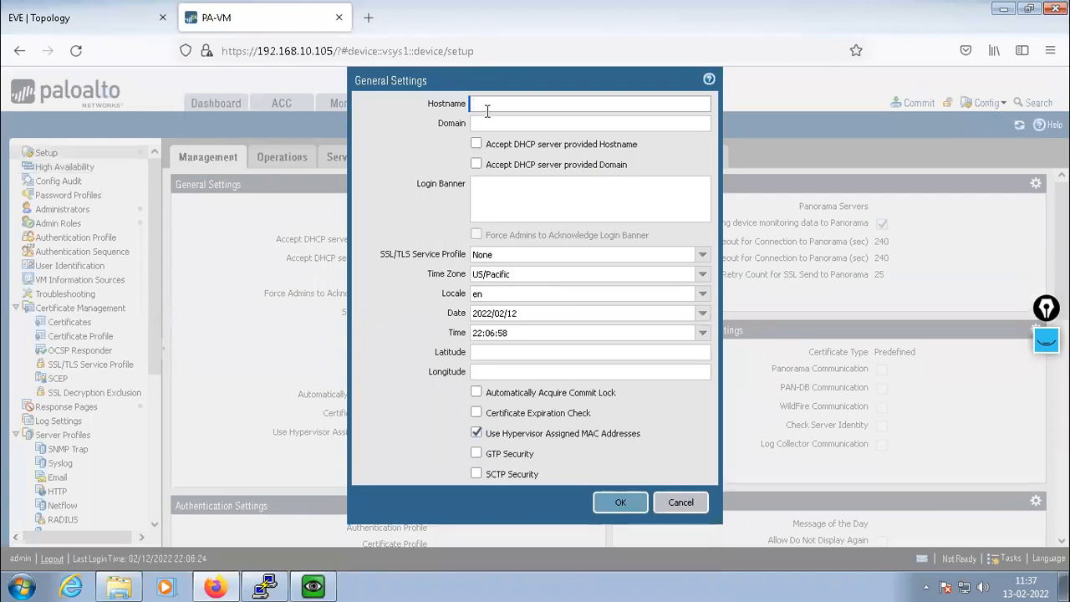
pyautogui.write('SITE-A')
pyautogui.click(614, 501)
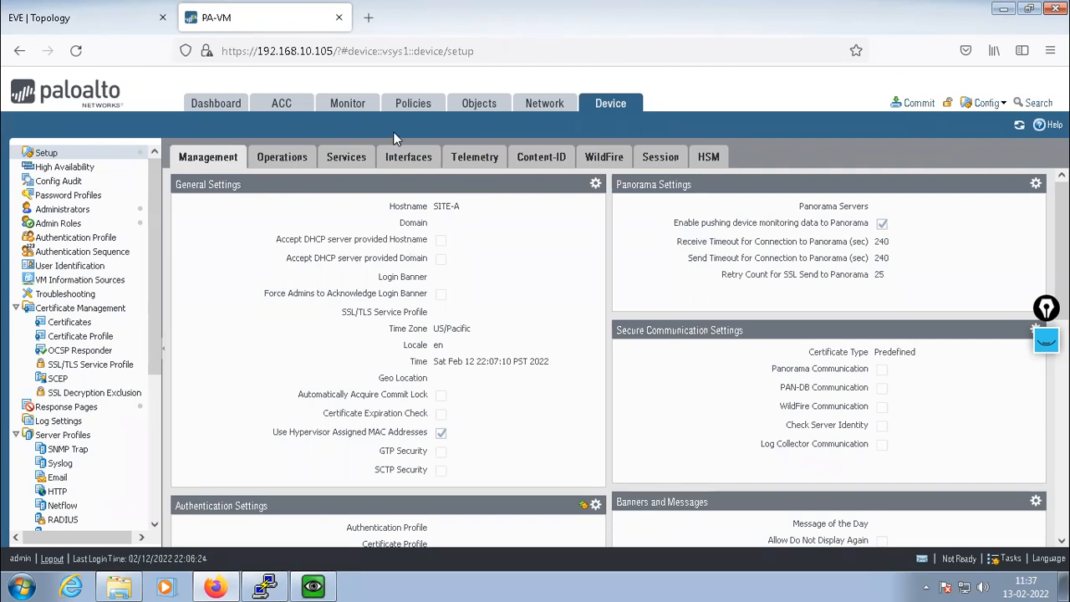
# Review the Network > Interfaces ethernet list, then return to the EVE topology tab
pyautogui.click(535, 105)
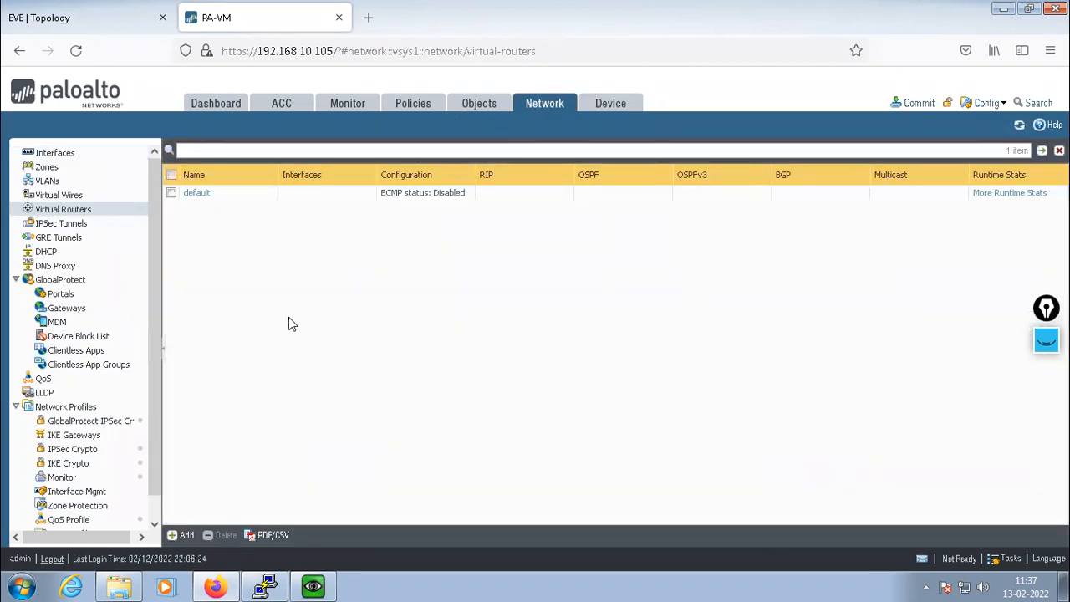
pyautogui.click(55, 157)
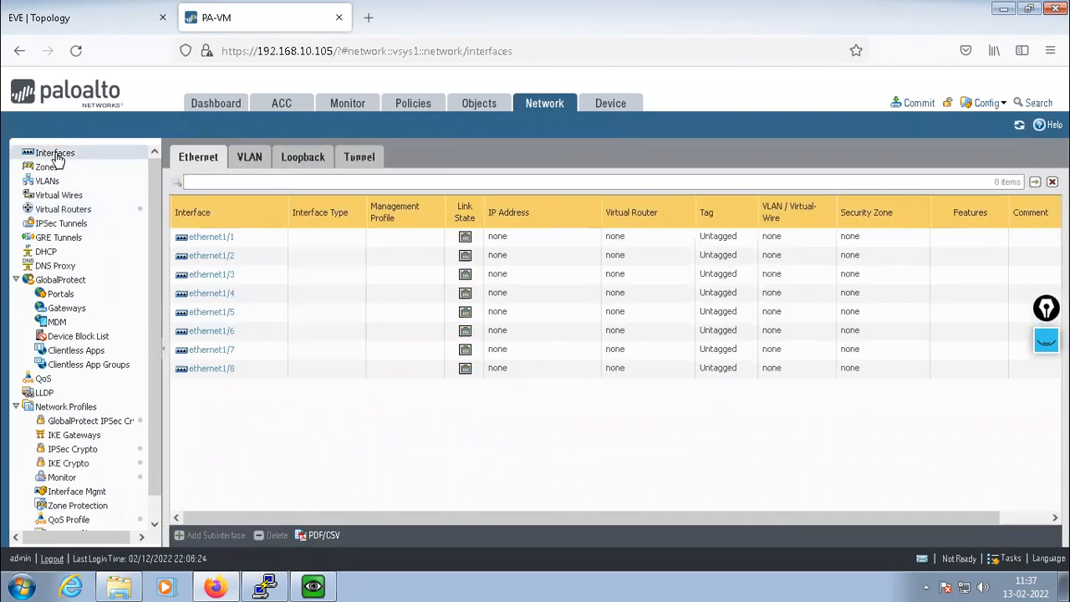
pyautogui.click(38, 15)
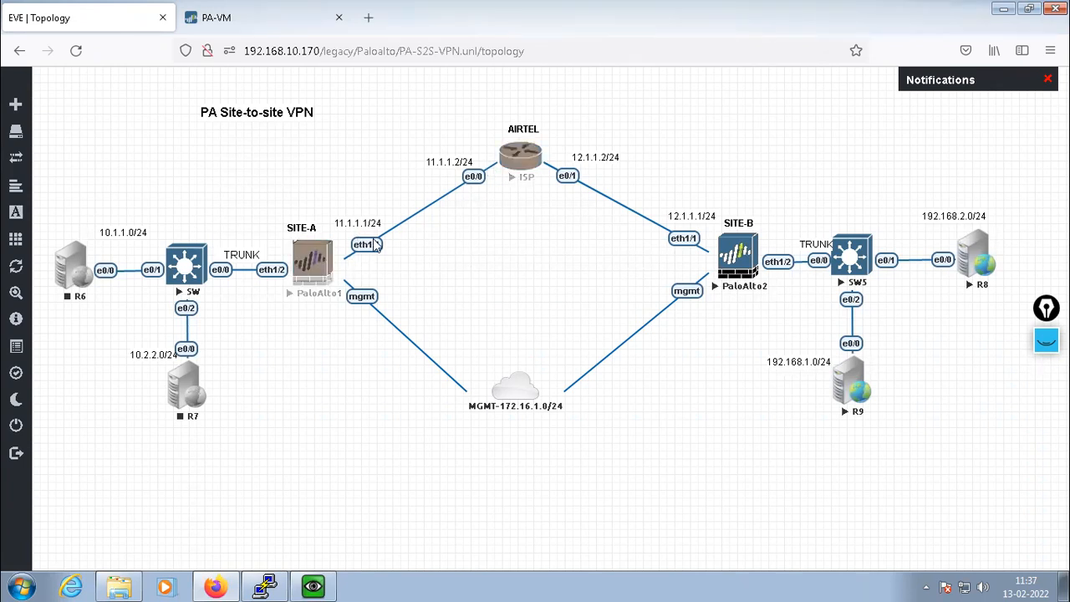
# Add a bold UNTRUST text label beside the SITE-A to ISP link
pyautogui.rightClick(324, 519)
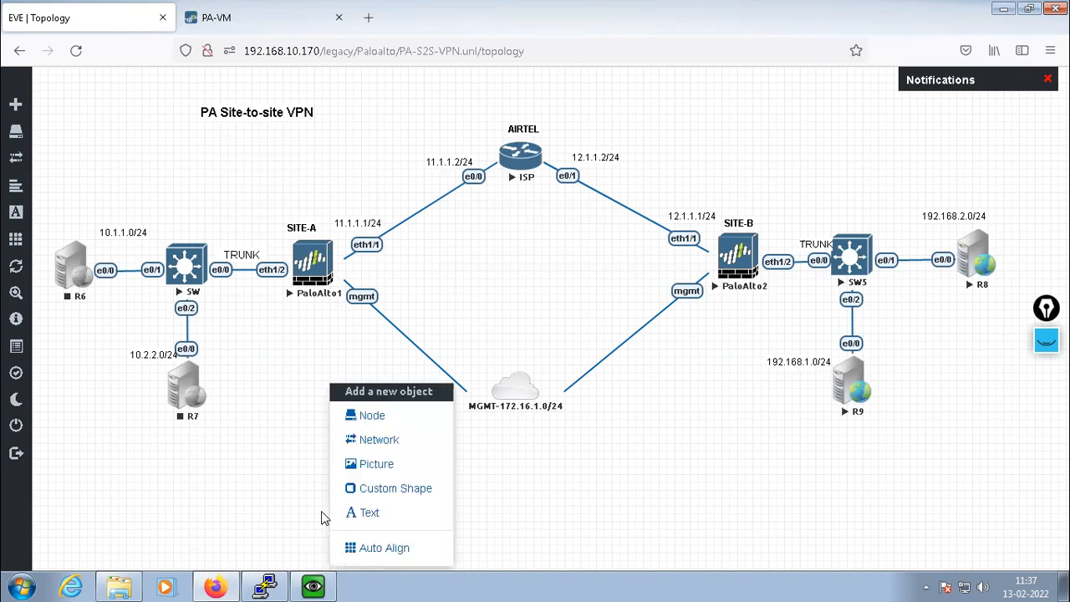
pyautogui.click(368, 513)
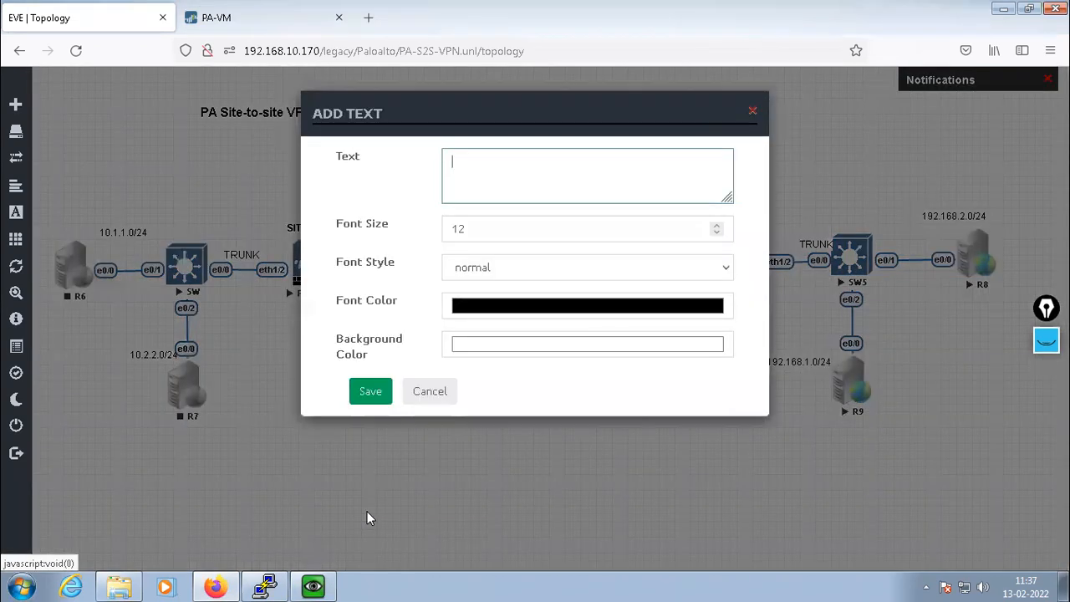
pyautogui.write('UNTRUST')
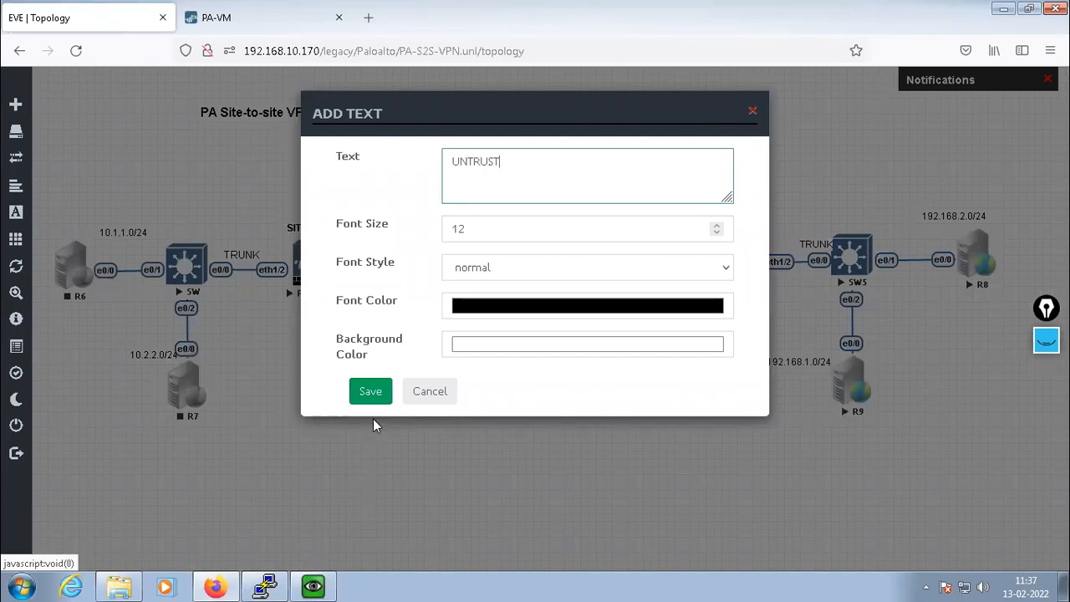
pyautogui.click(533, 267)
pyautogui.click(463, 324)
pyautogui.click(370, 393)
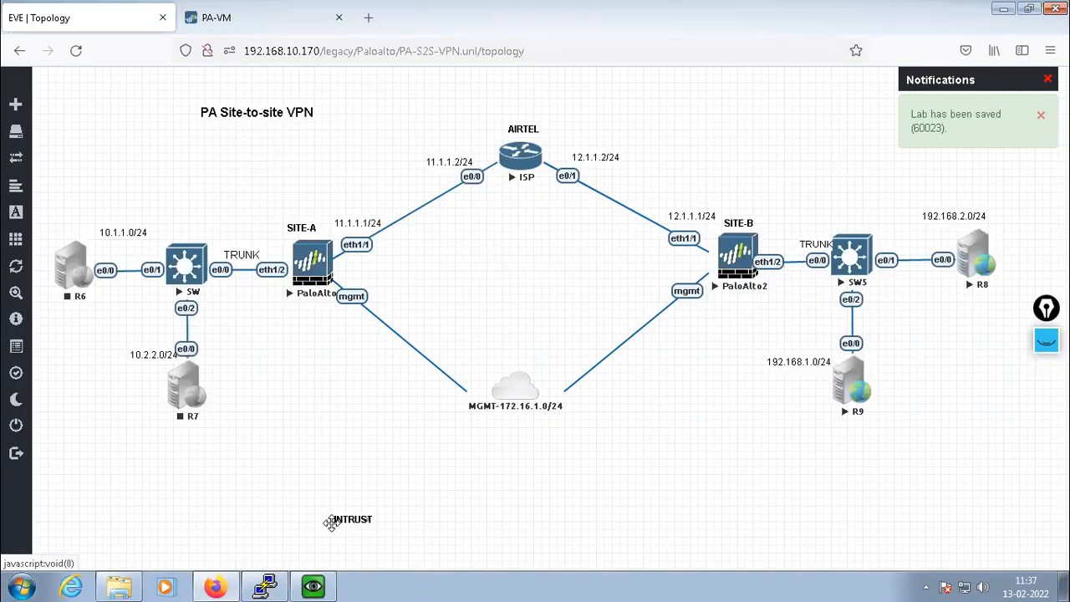
pyautogui.moveTo(332, 513); pyautogui.dragTo(361, 183)
# Duplicate the UNTRUST label and place it beside the ISP to SITE-B link
pyautogui.rightClick(385, 208)
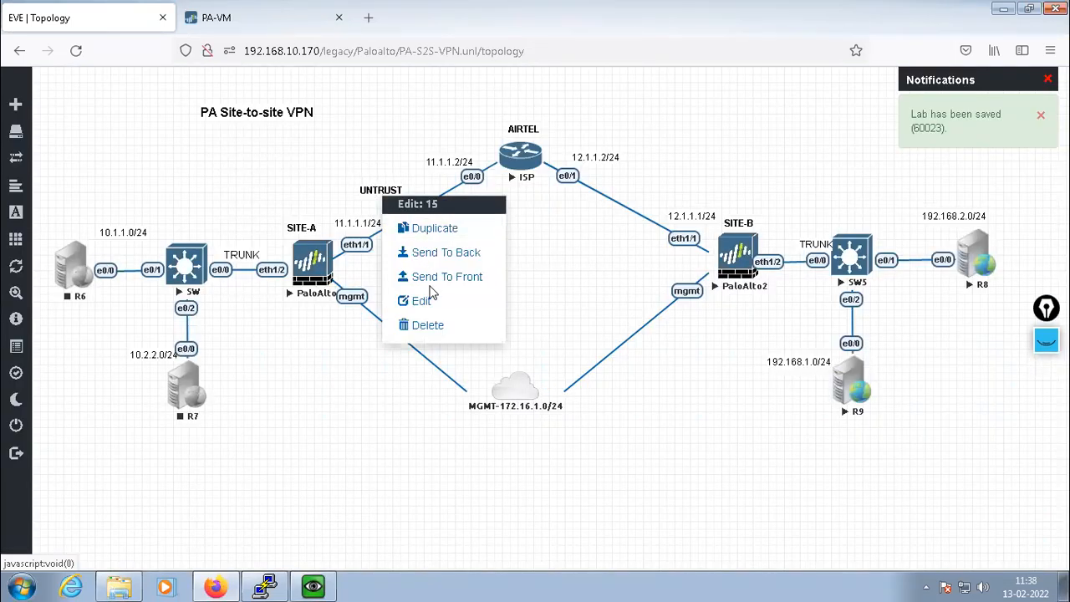
pyautogui.click(444, 228)
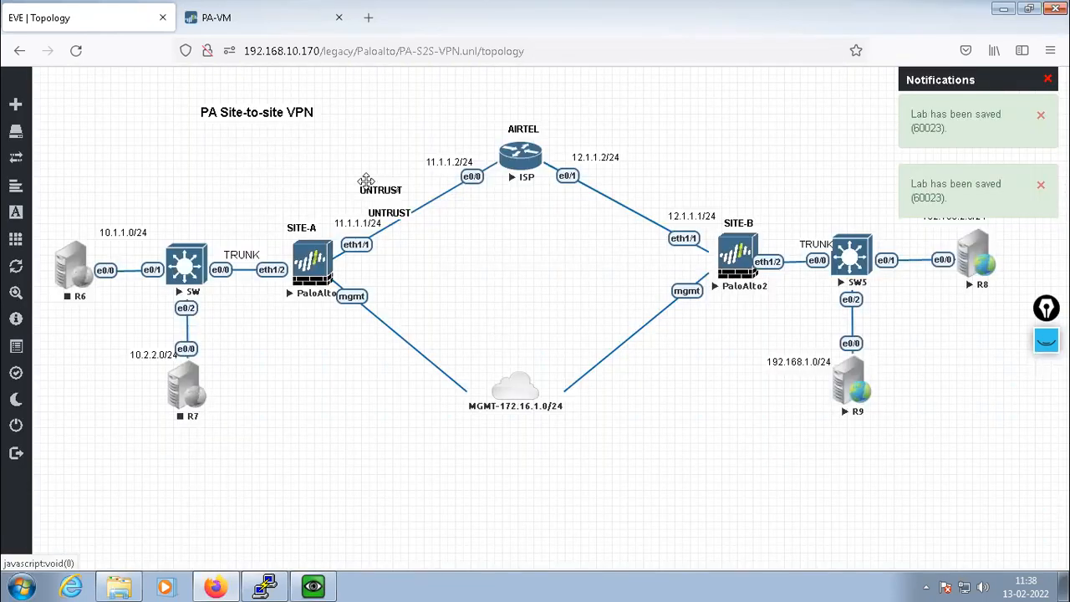
pyautogui.moveTo(393, 215); pyautogui.dragTo(650, 189)
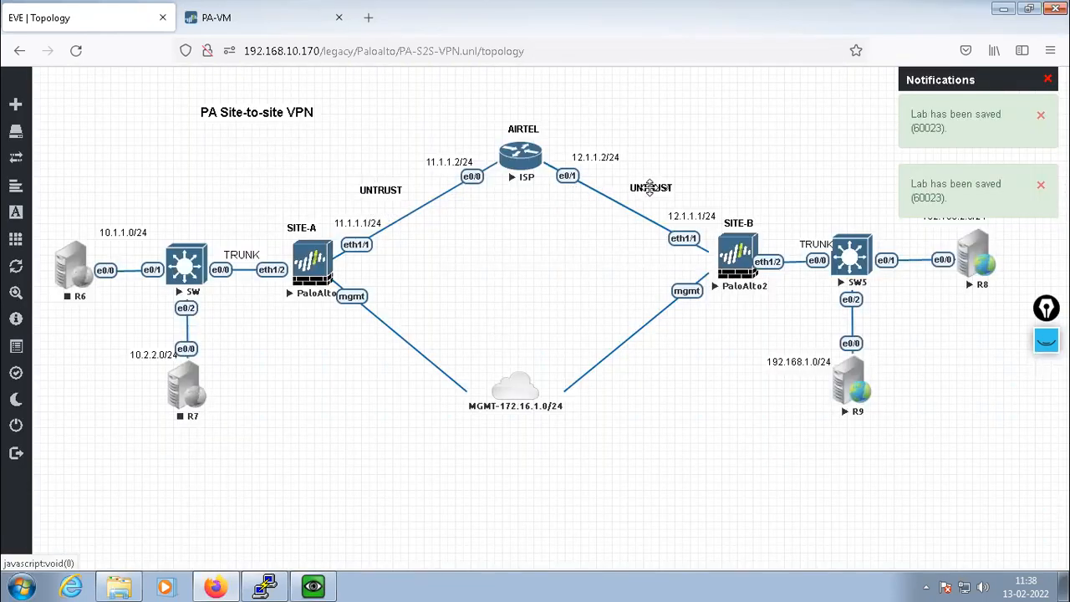
pyautogui.doubleClick(650, 188)
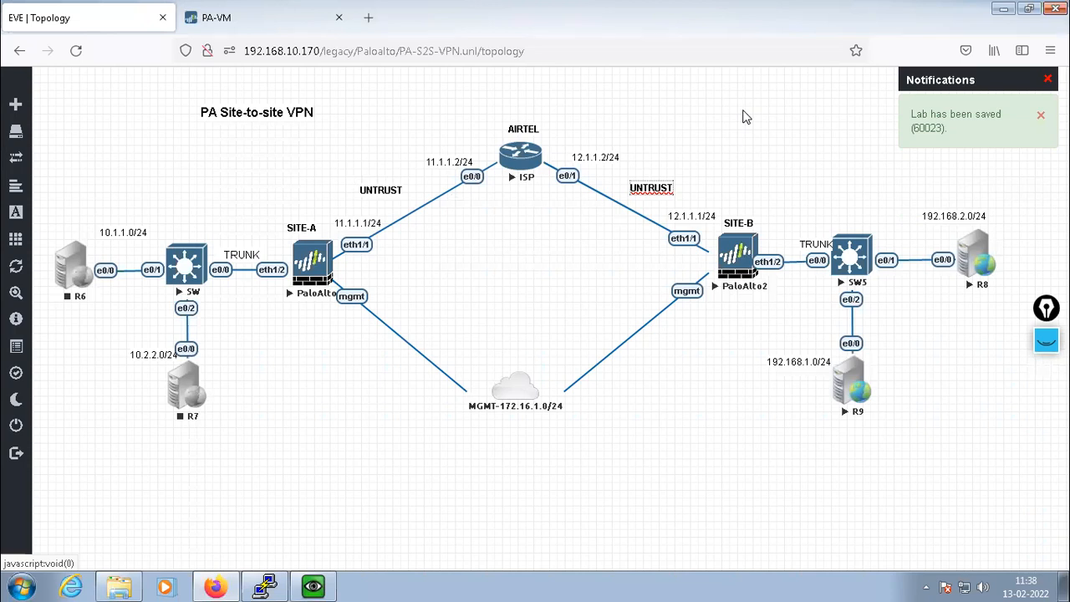
pyautogui.press('BackSpace')
pyautogui.press('BackSpace')
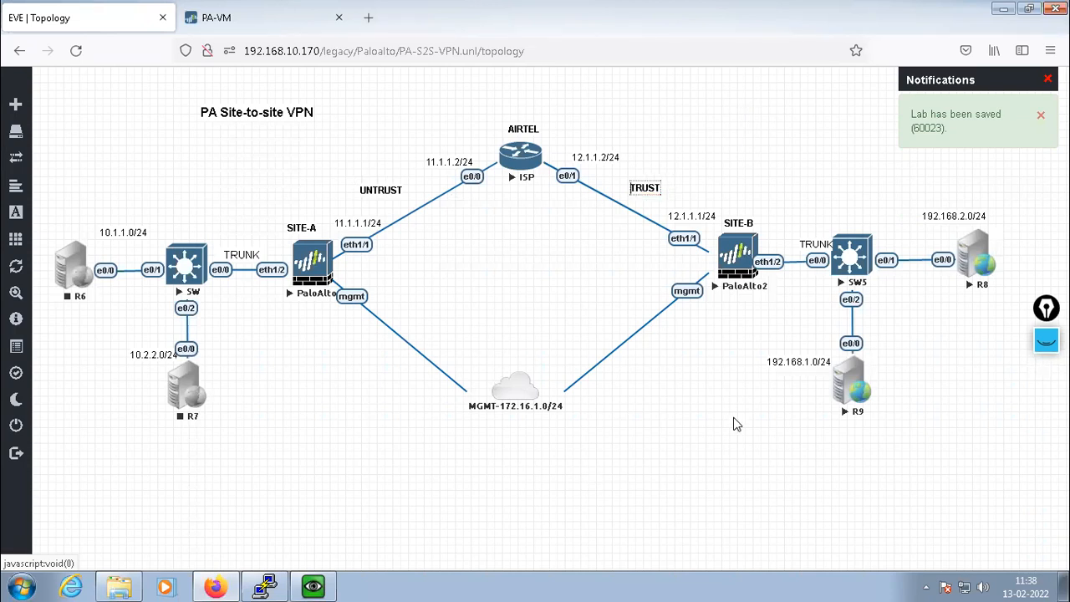
pyautogui.click(501, 467)
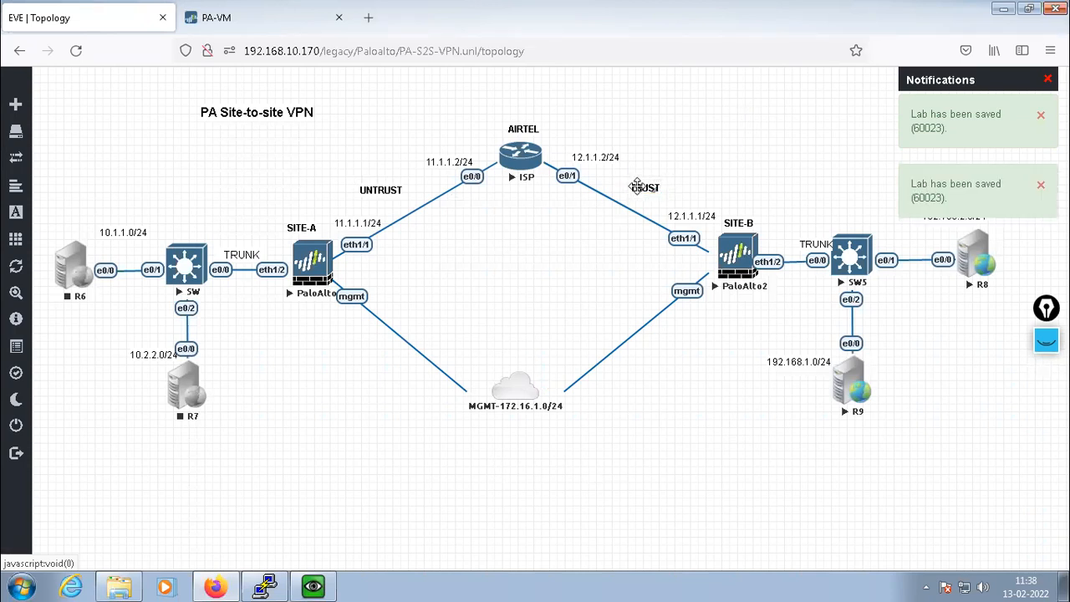
pyautogui.write('UN')
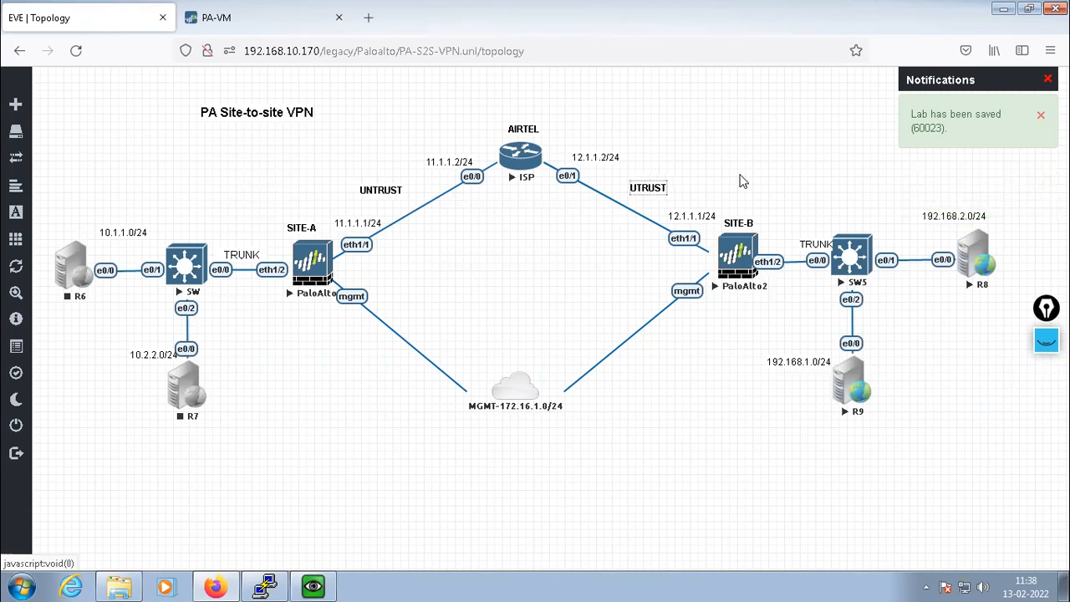
pyautogui.click(382, 190)
# Create TRUST labels above switch SW and switch SW5 from label copies
pyautogui.rightClick(381, 189)
pyautogui.click(444, 231)
pyautogui.moveTo(385, 214); pyautogui.dragTo(212, 220)
pyautogui.press('Delete')
pyautogui.press('Delete')
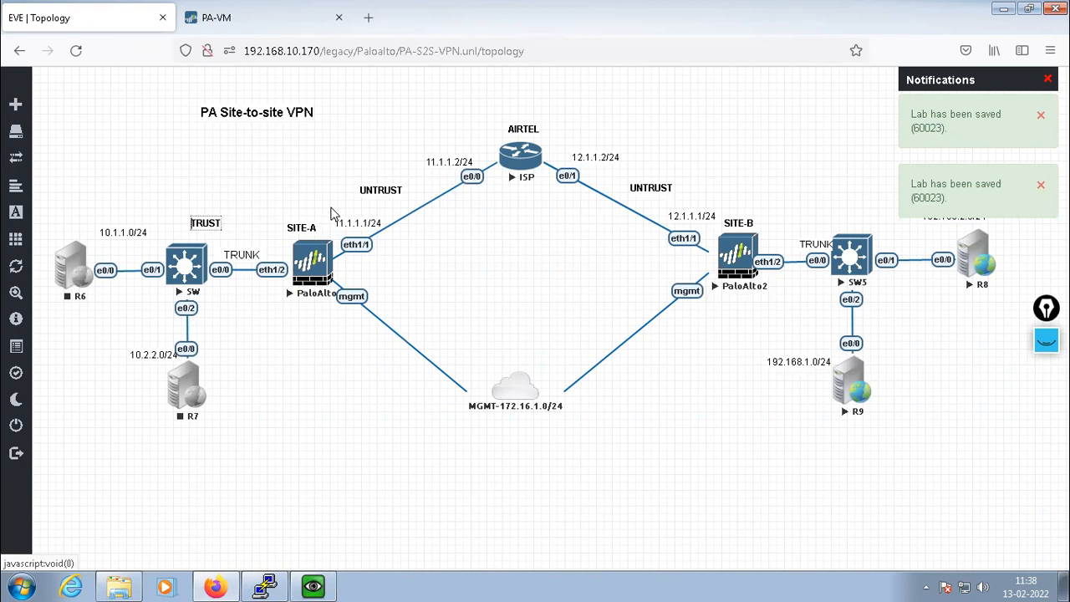
pyautogui.click(337, 450)
pyautogui.rightClick(203, 219)
pyautogui.click(261, 256)
pyautogui.moveTo(216, 242); pyautogui.dragTo(849, 212)
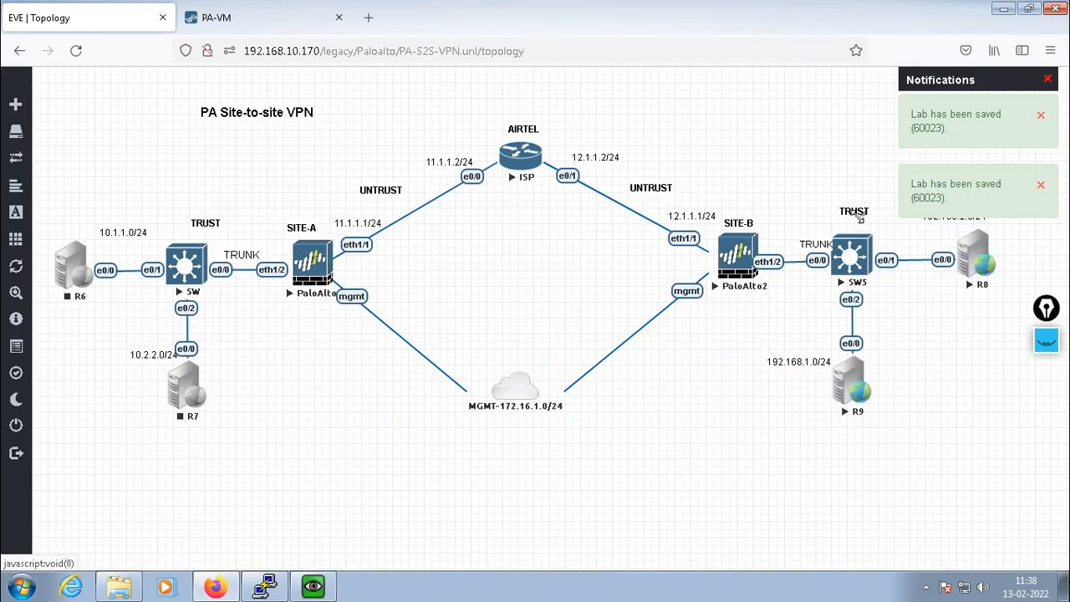
pyautogui.click(1047, 79)
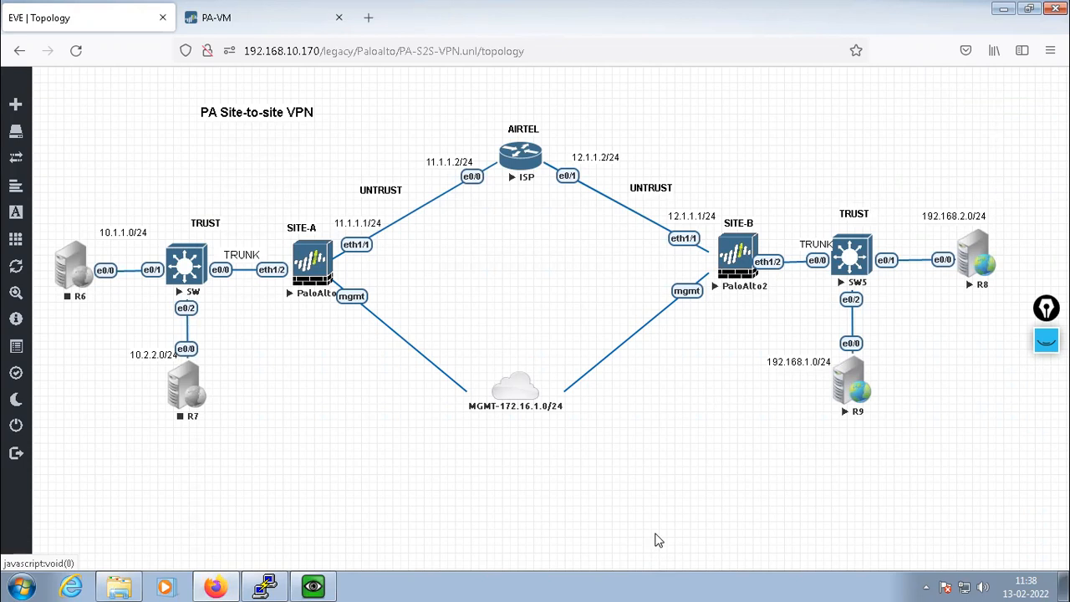
# Open ethernet1/1 and set its interface type to Layer3
pyautogui.click(241, 17)
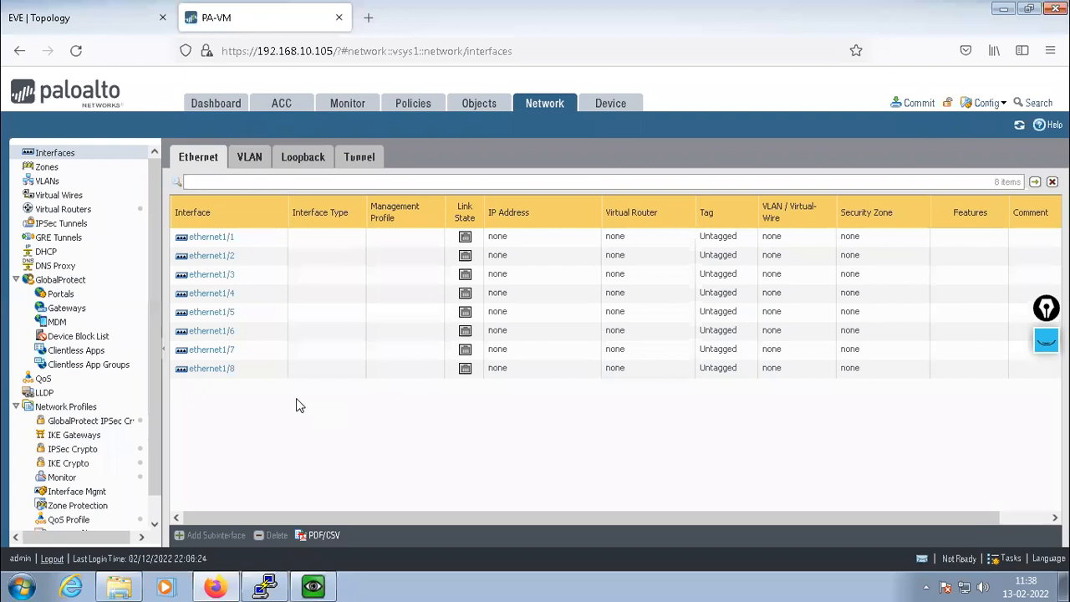
pyautogui.click(215, 238)
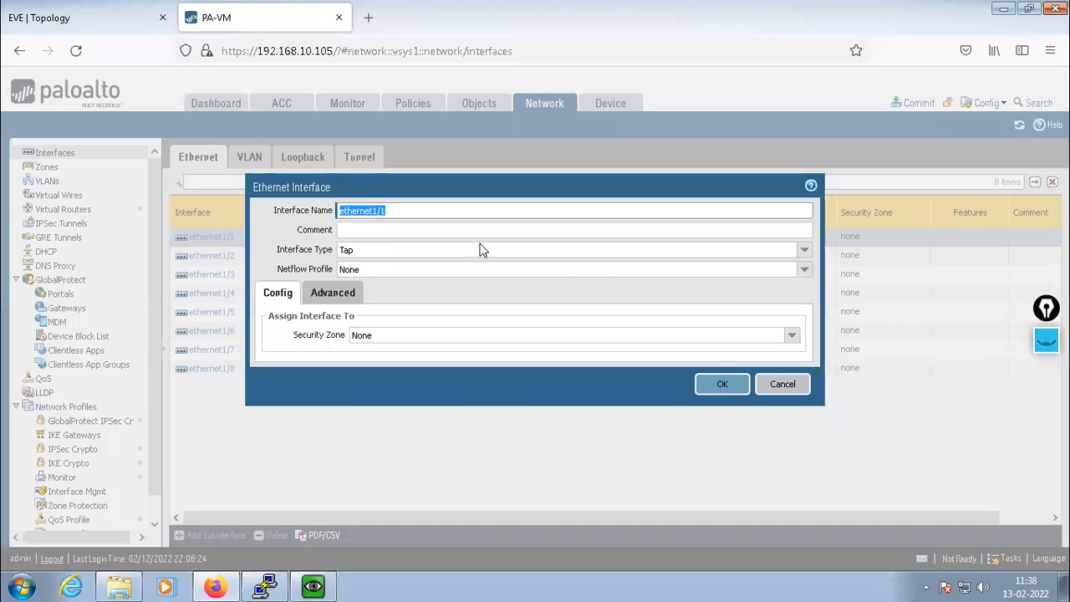
pyautogui.click(71, 29)
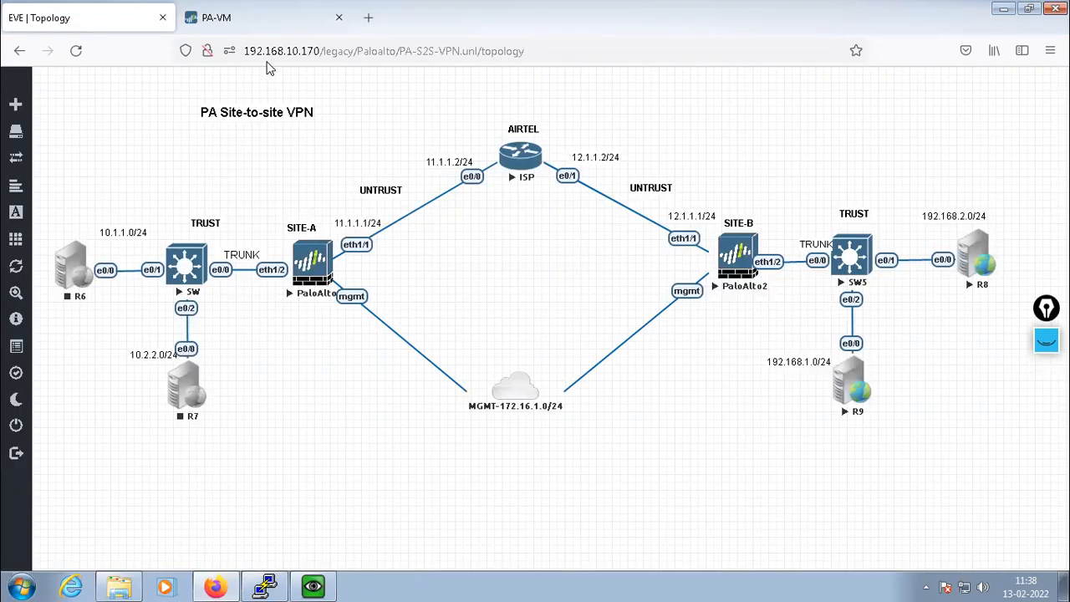
pyautogui.click(276, 29)
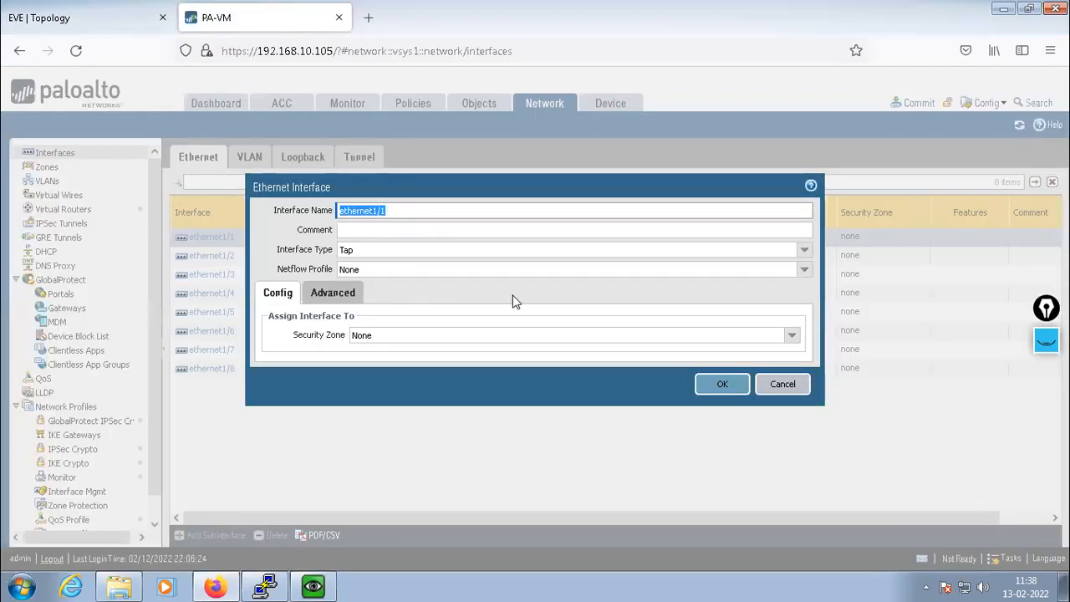
pyautogui.click(803, 250)
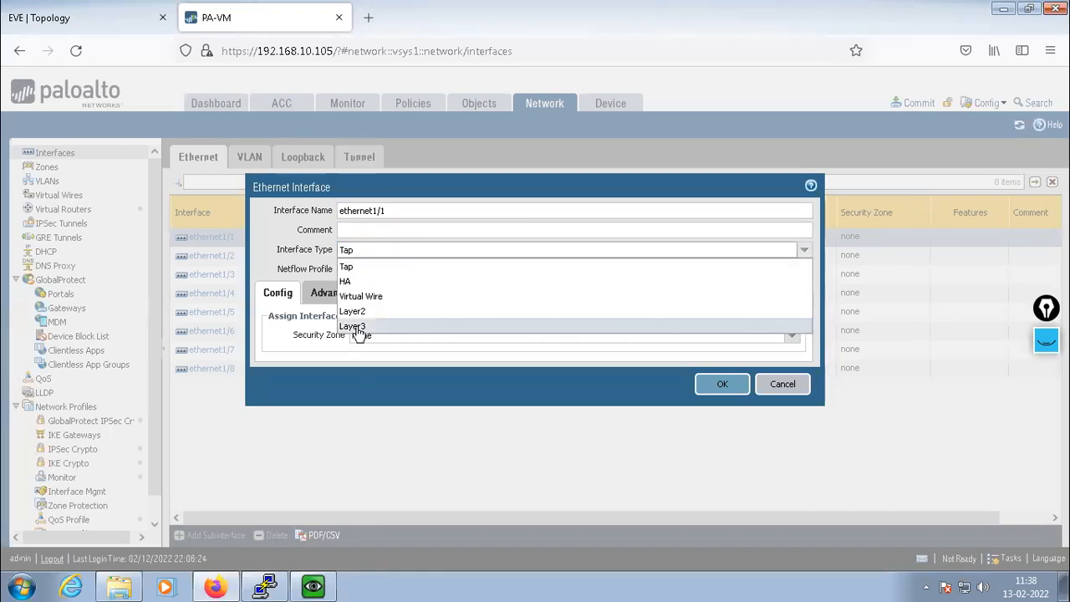
pyautogui.click(357, 327)
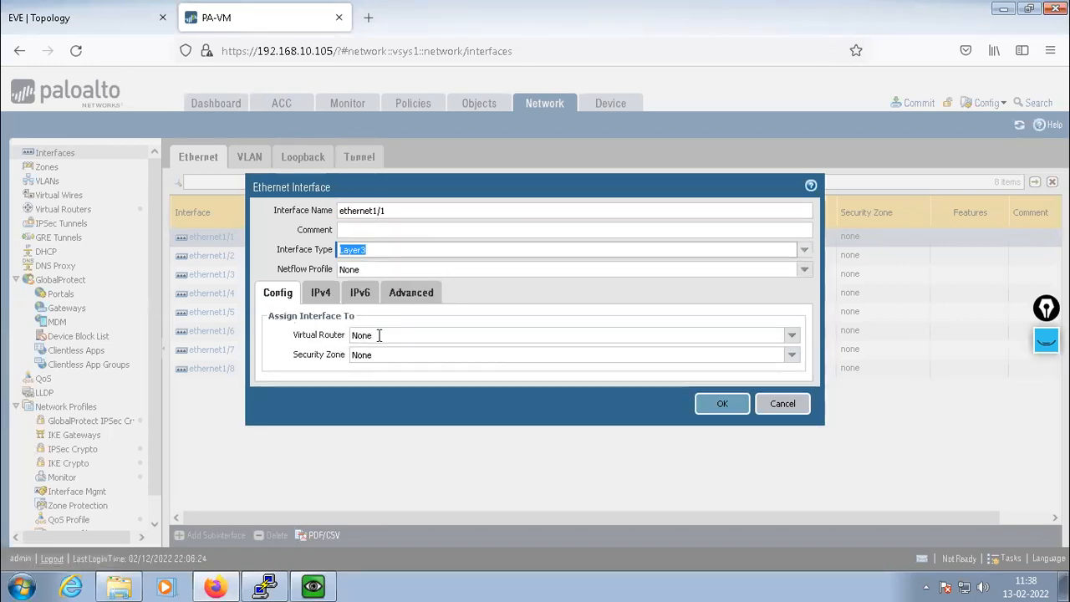
# Put ethernet1/1 on the default virtual router in a new UNTRUST security zone
pyautogui.click(444, 334)
pyautogui.click(790, 334)
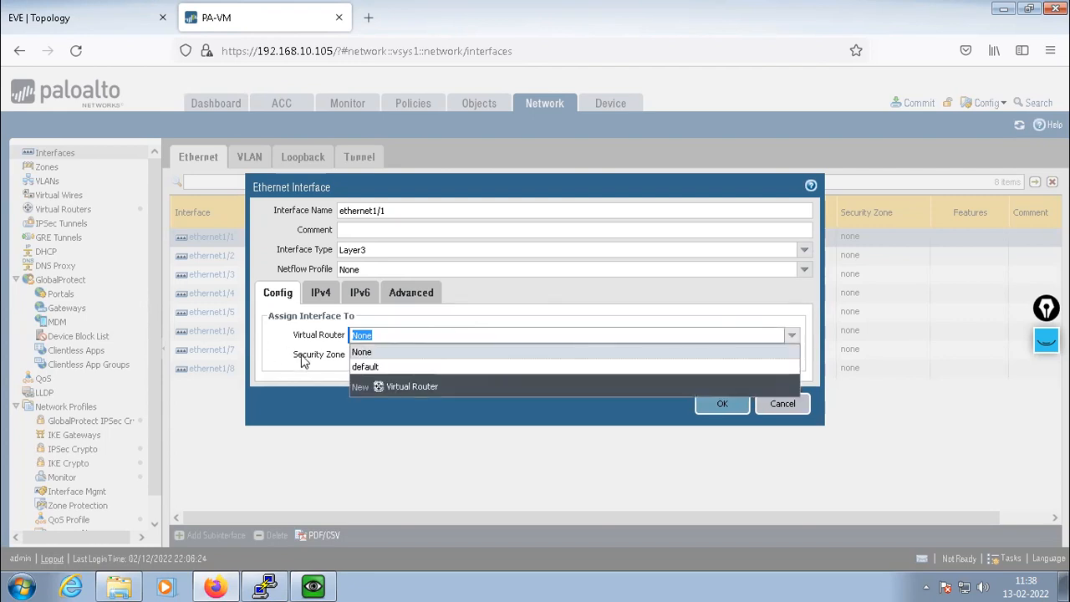
pyautogui.click(360, 366)
pyautogui.click(792, 355)
pyautogui.click(395, 393)
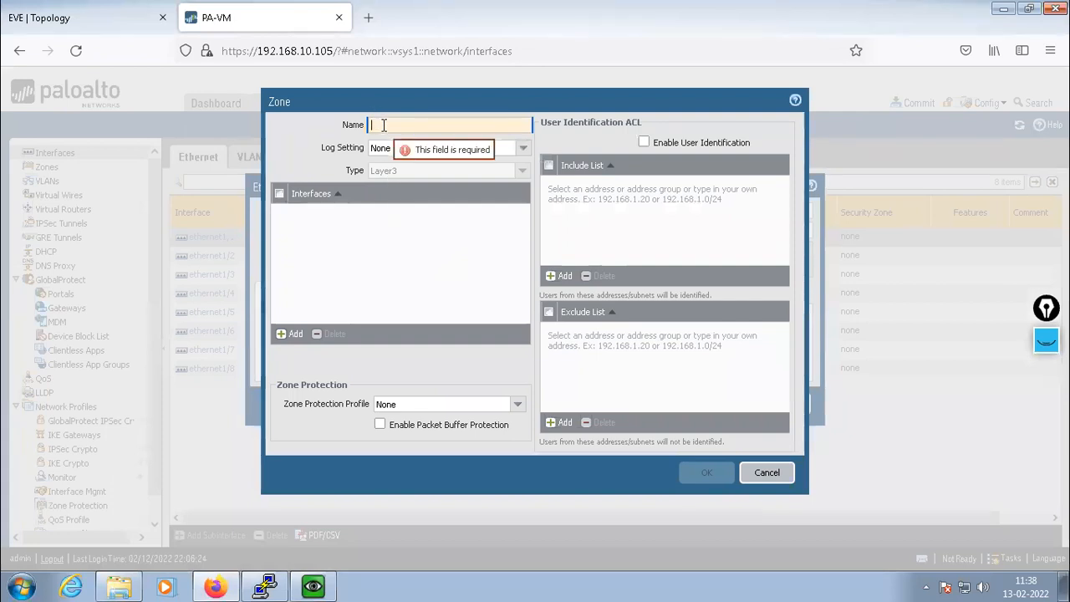
pyautogui.write('UNTRUST')
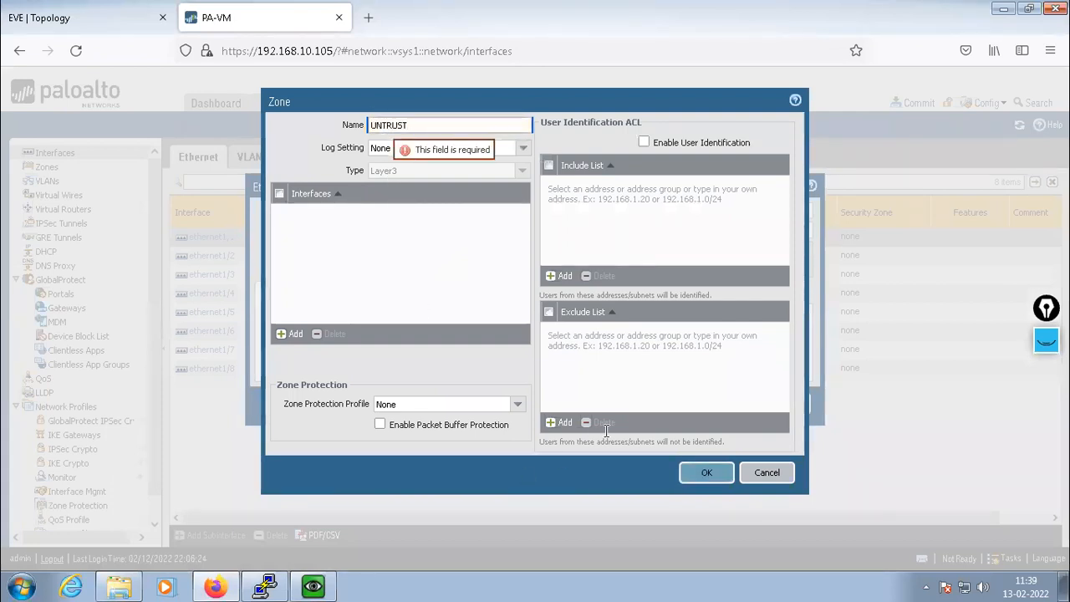
pyautogui.click(682, 471)
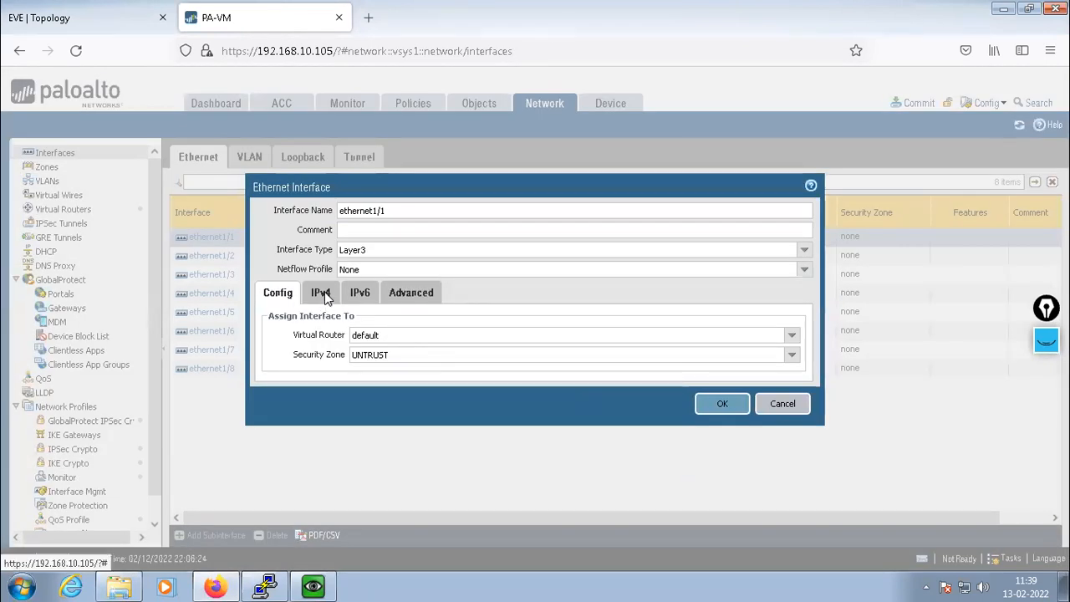
# Give ethernet1/1 the static IPv4 address 11.1.1.1/24
pyautogui.click(322, 295)
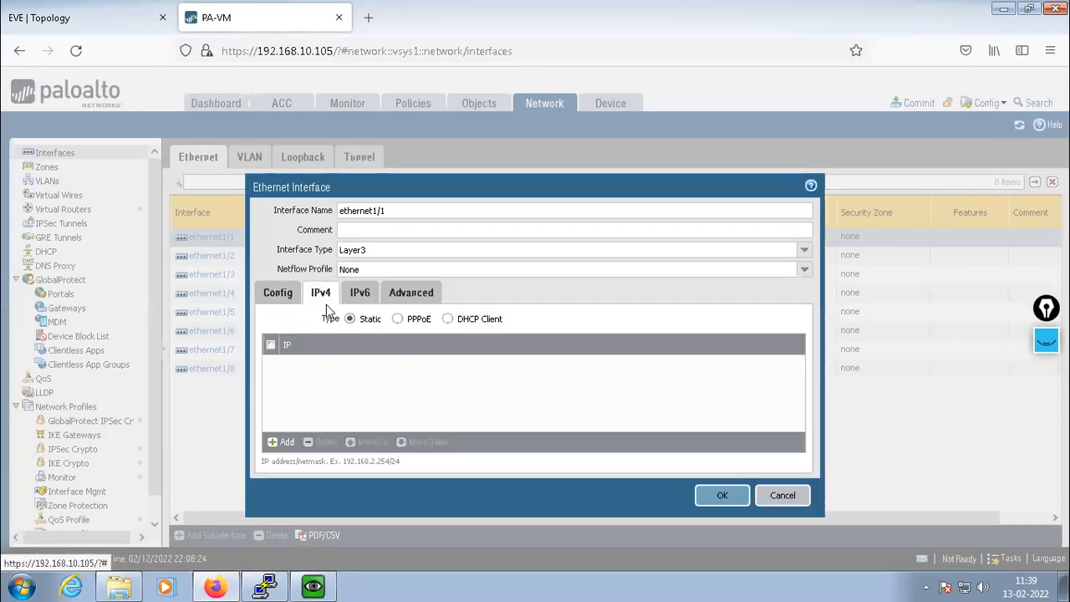
pyautogui.click(282, 443)
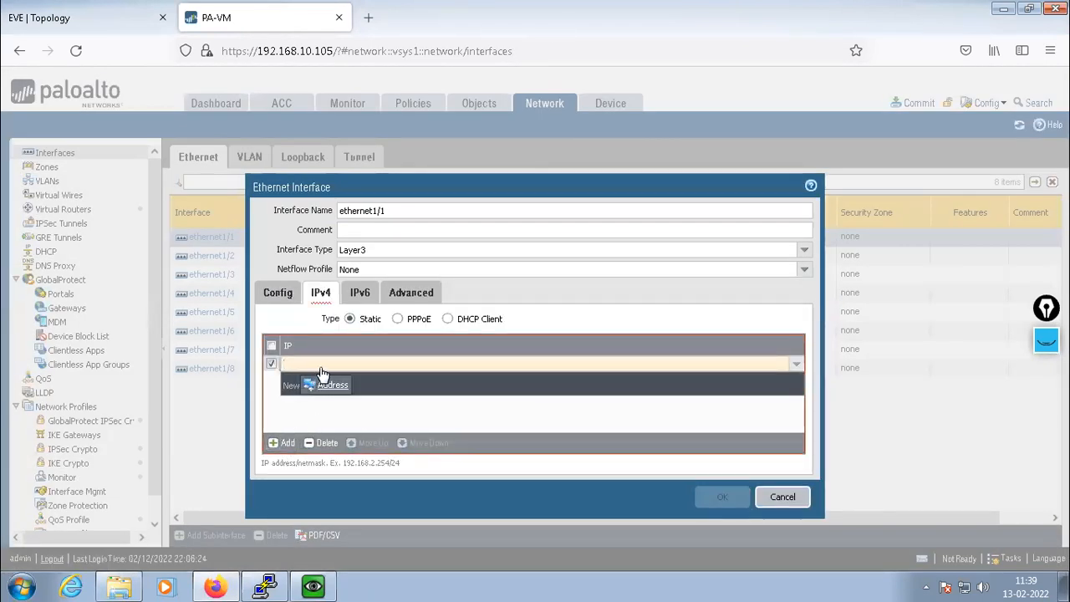
pyautogui.click(71, 17)
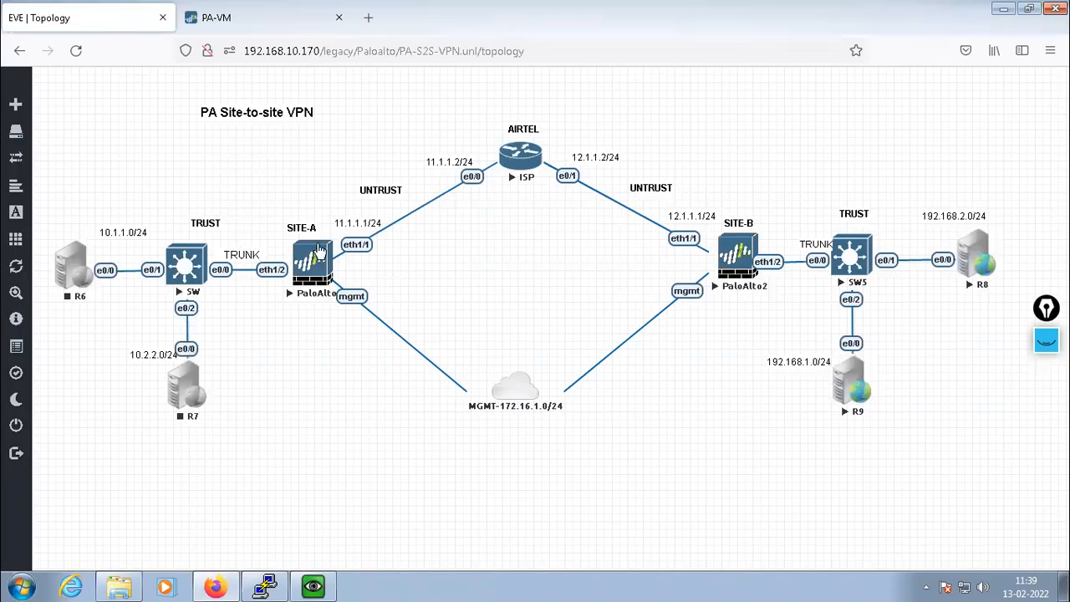
pyautogui.click(278, 18)
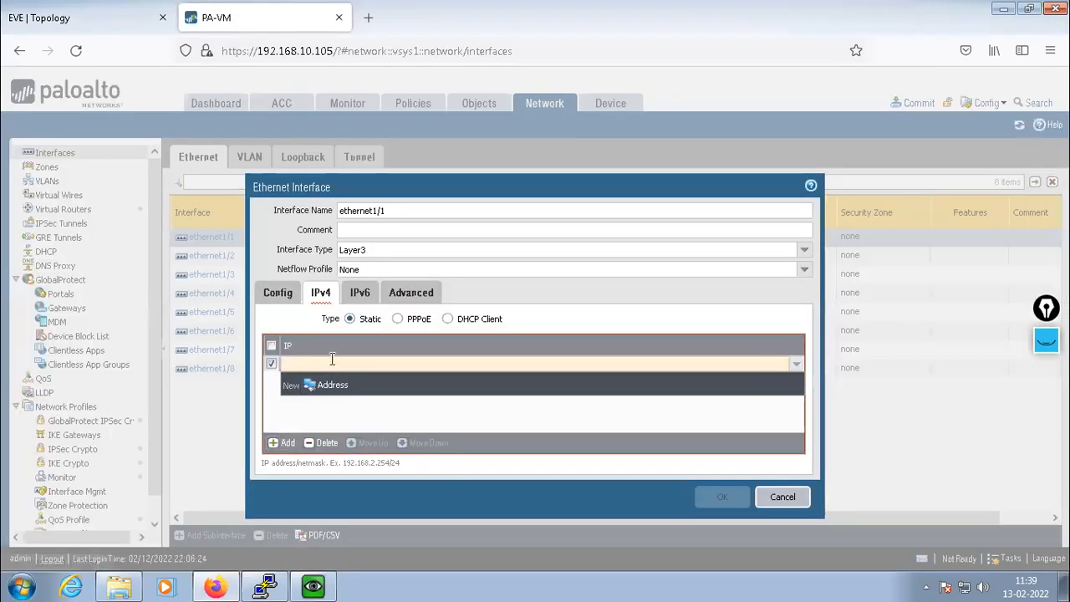
pyautogui.click(332, 359)
pyautogui.write('11.1.1.1')
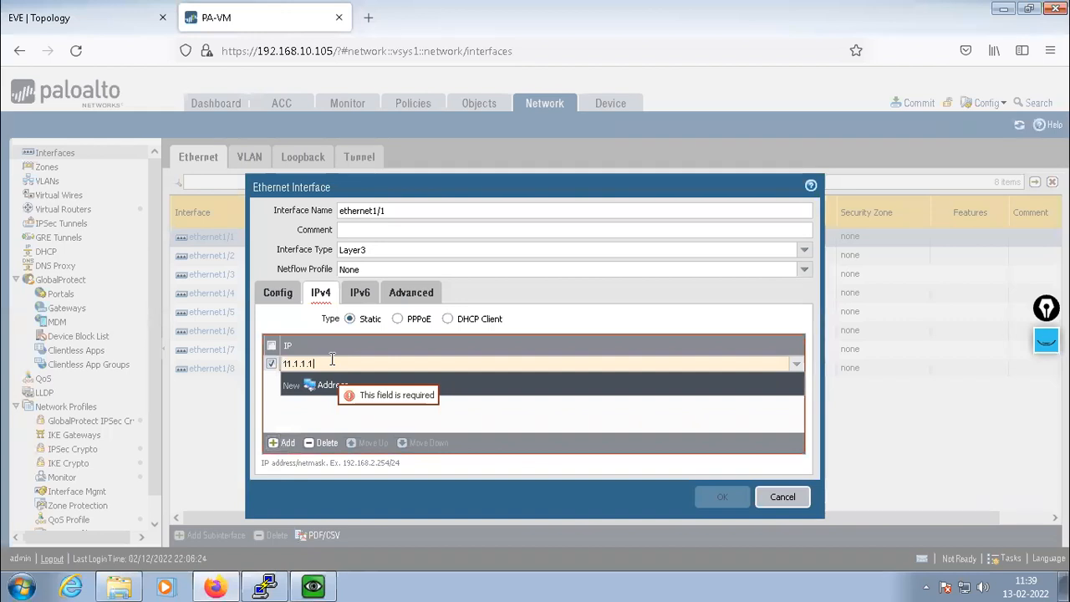
pyautogui.write('/24')
pyautogui.press('Return')
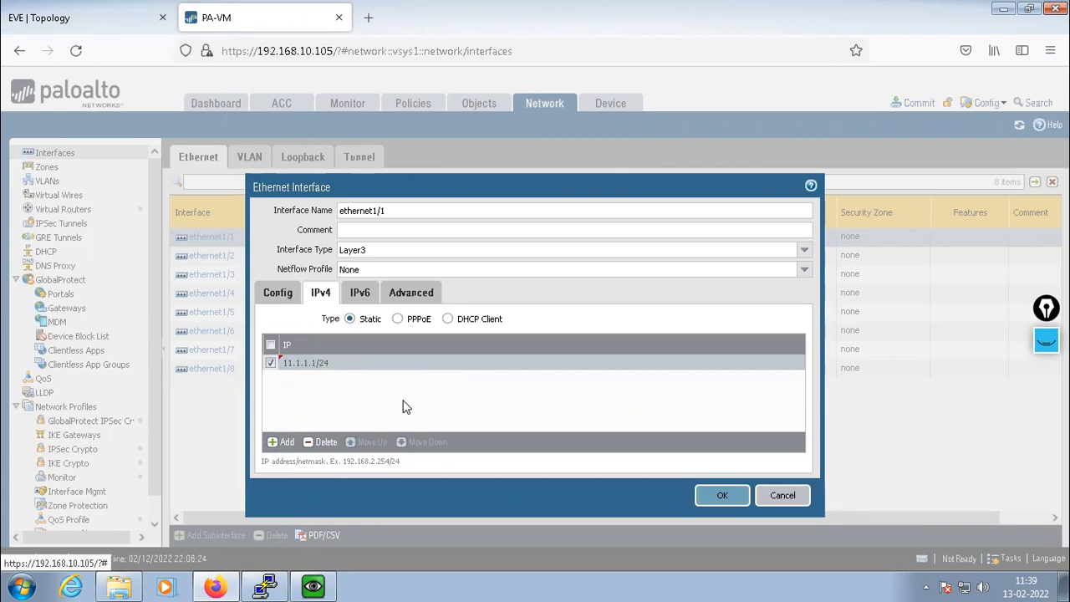
pyautogui.click(396, 296)
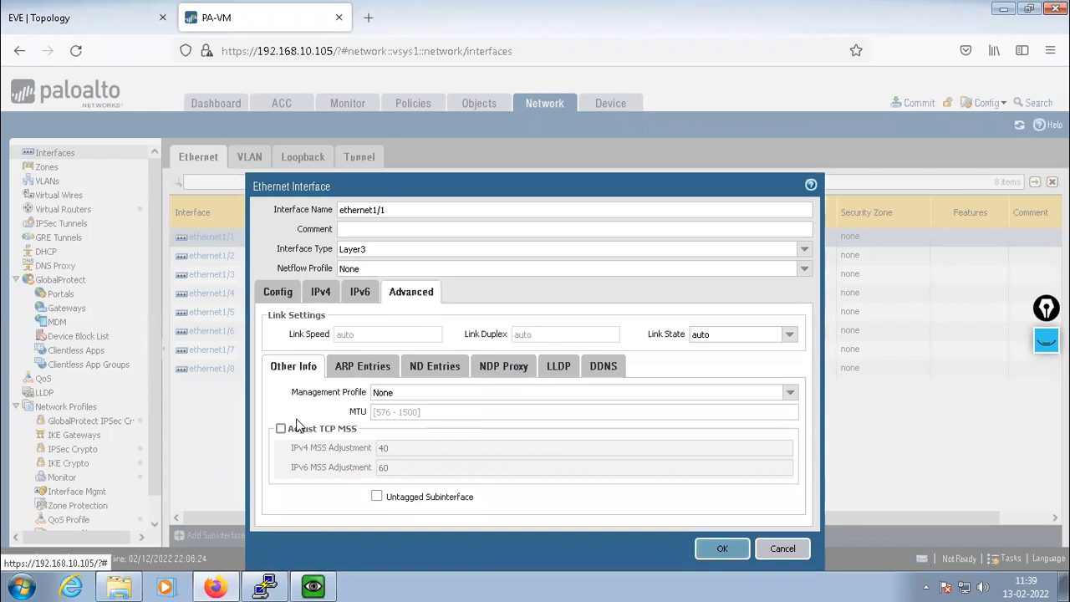
# Create management profile ALLOW permitting HTTP, HTTPS, Telnet, SSH and Ping for ethernet1/1
pyautogui.click(789, 392)
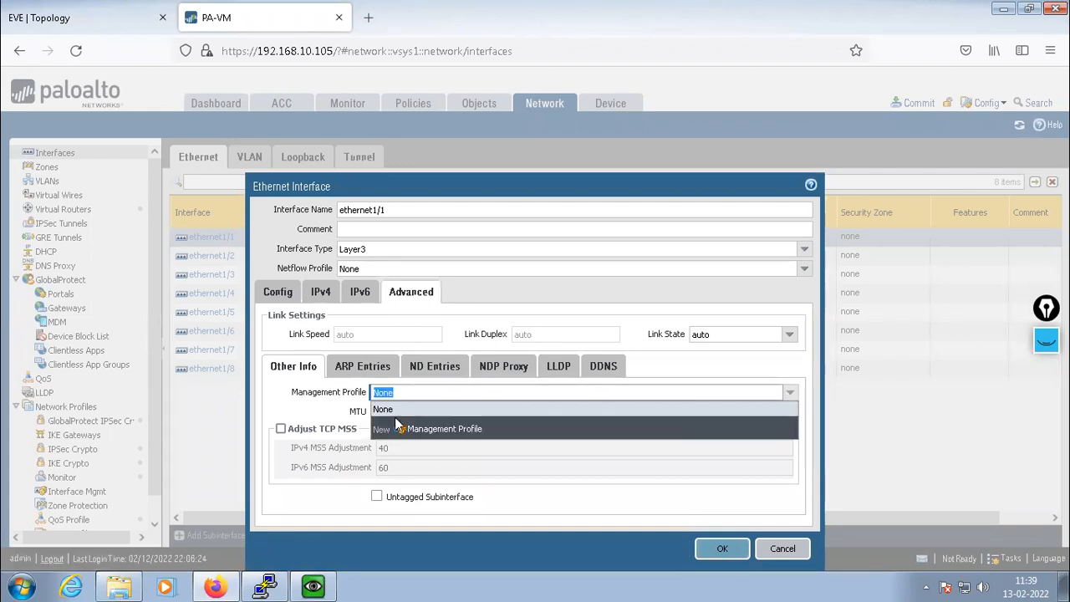
pyautogui.click(431, 428)
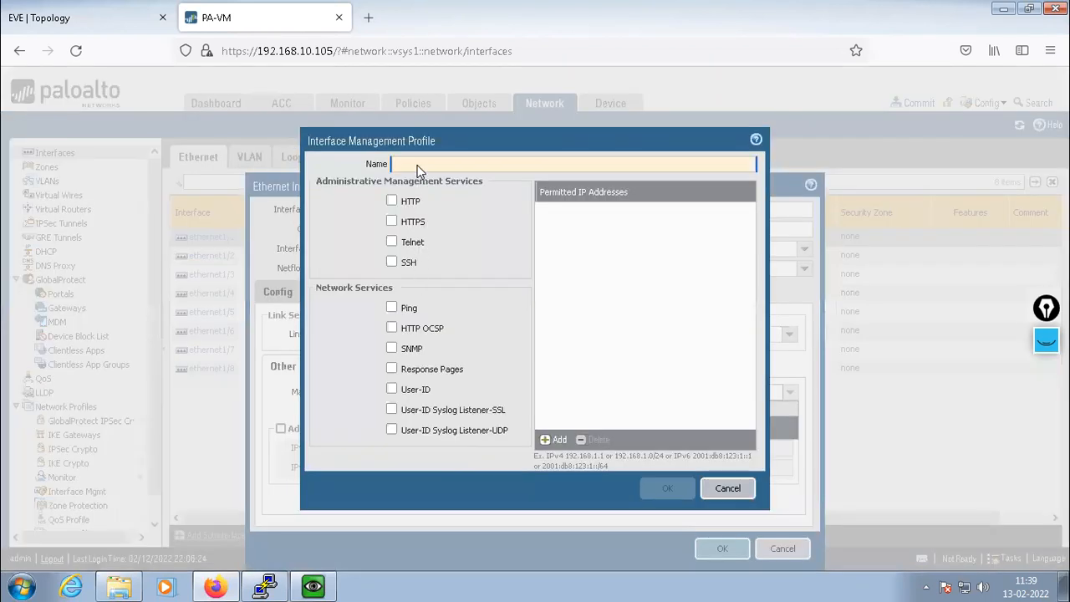
pyautogui.write('ALLOW')
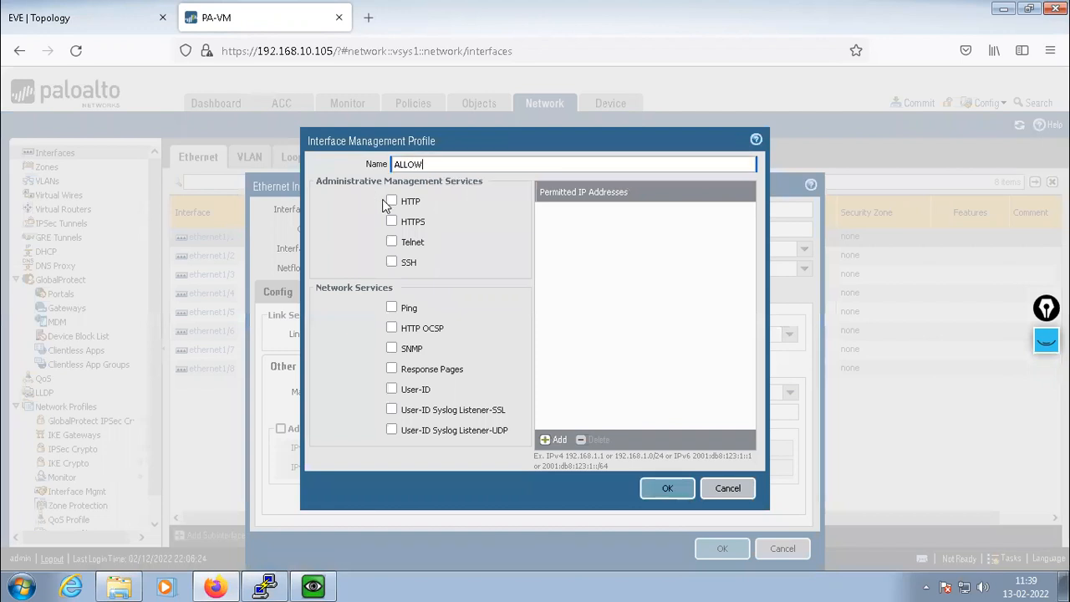
pyautogui.click(391, 201)
pyautogui.click(391, 221)
pyautogui.click(392, 241)
pyautogui.click(392, 263)
pyautogui.click(392, 307)
pyautogui.click(667, 489)
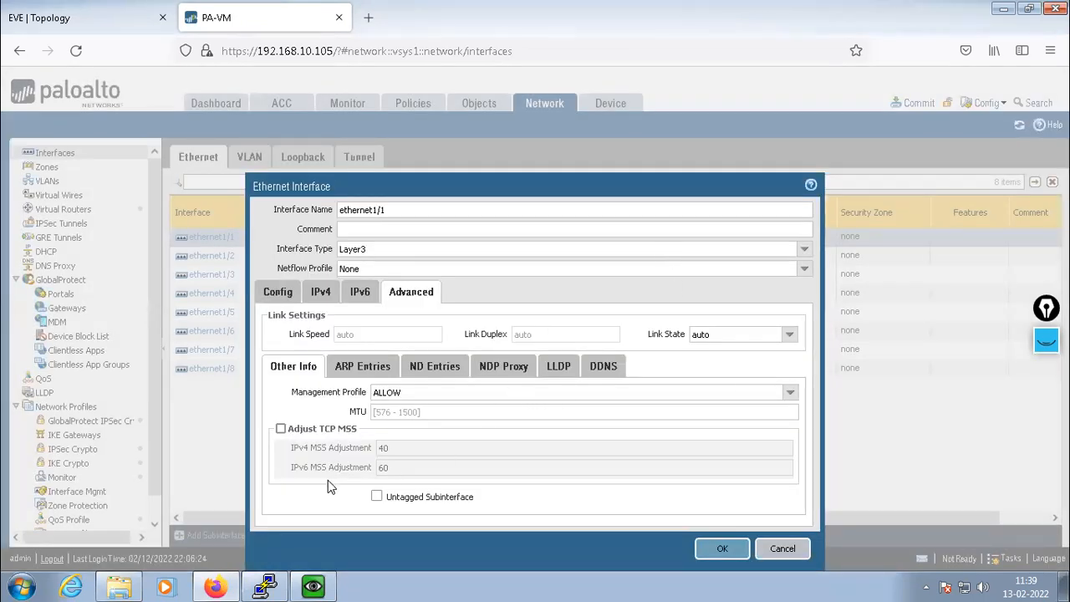
# Save ethernet1/1, then make ethernet1/2 a Layer3 interface
pyautogui.click(721, 550)
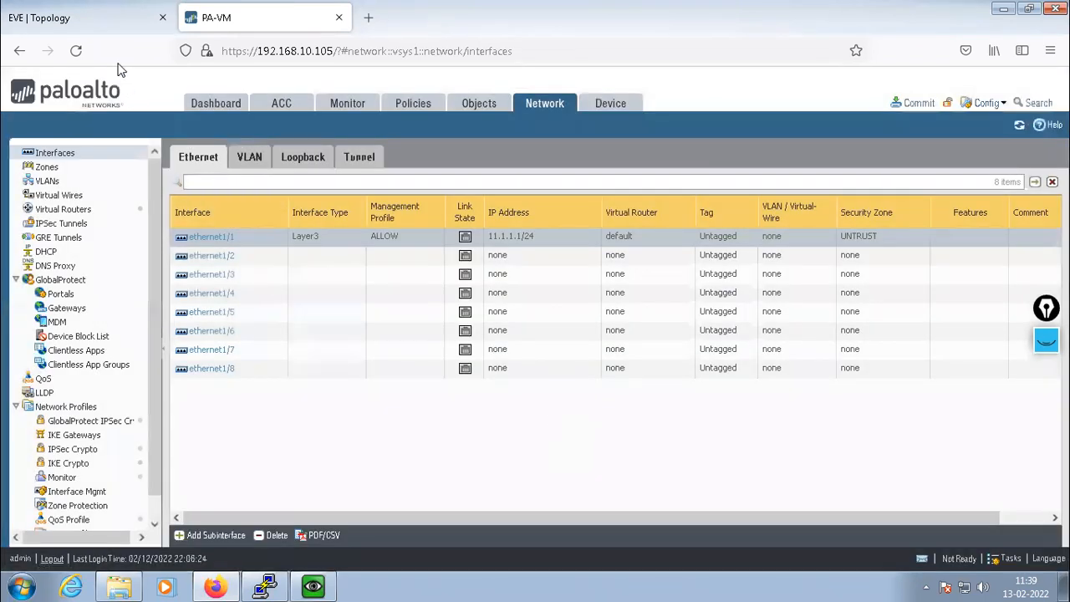
pyautogui.click(104, 16)
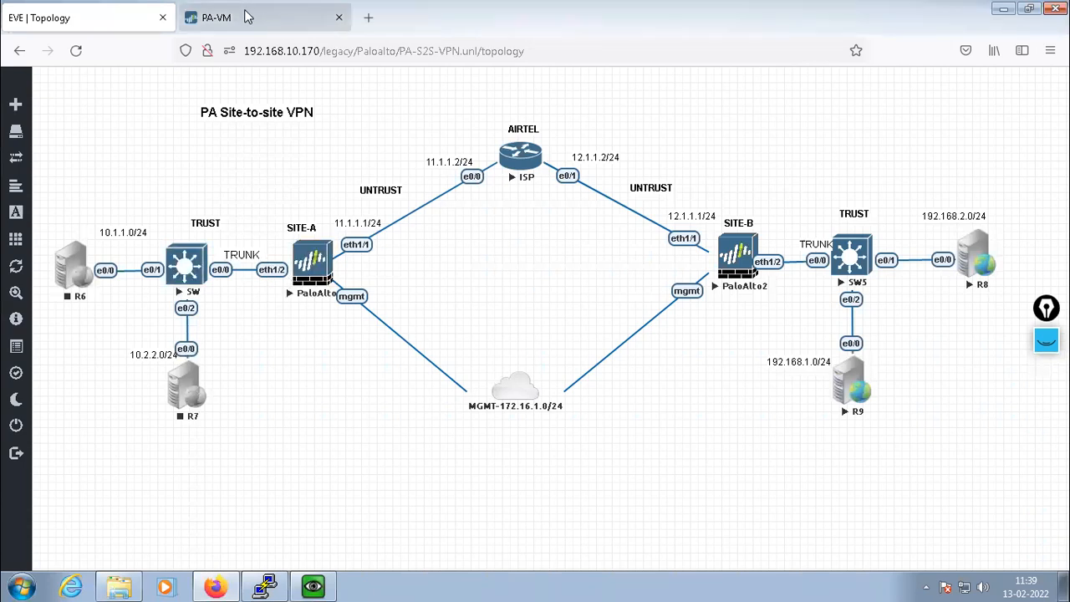
pyautogui.click(246, 19)
pyautogui.click(209, 257)
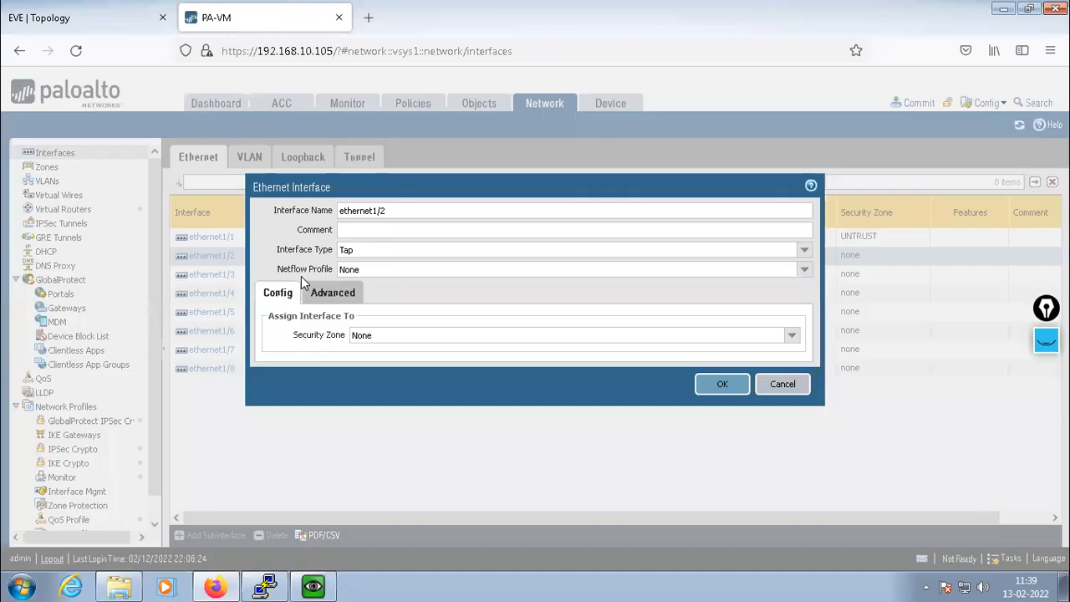
pyautogui.click(803, 249)
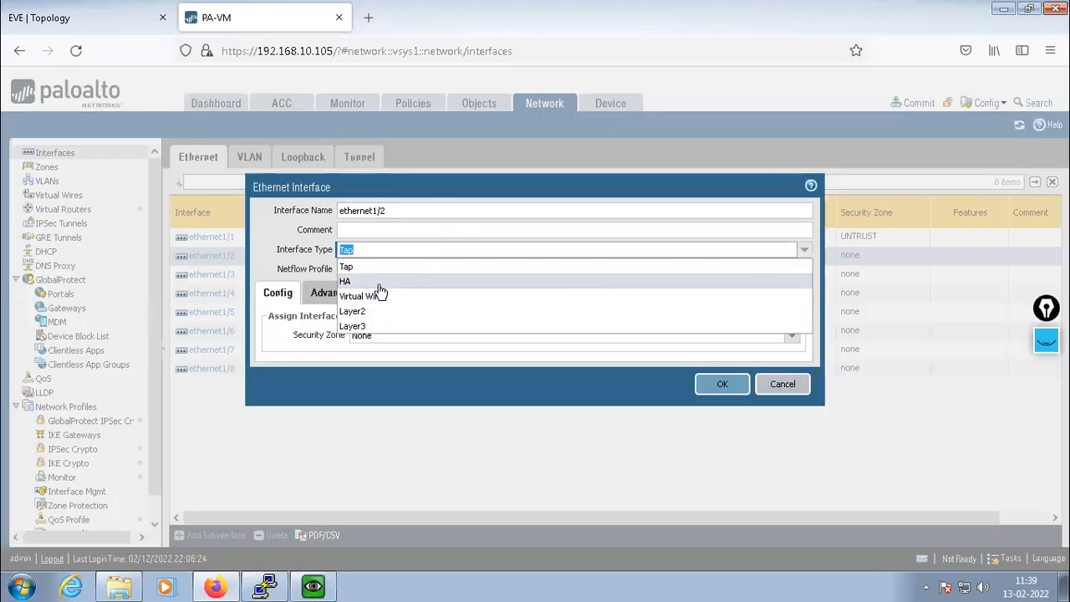
pyautogui.click(441, 326)
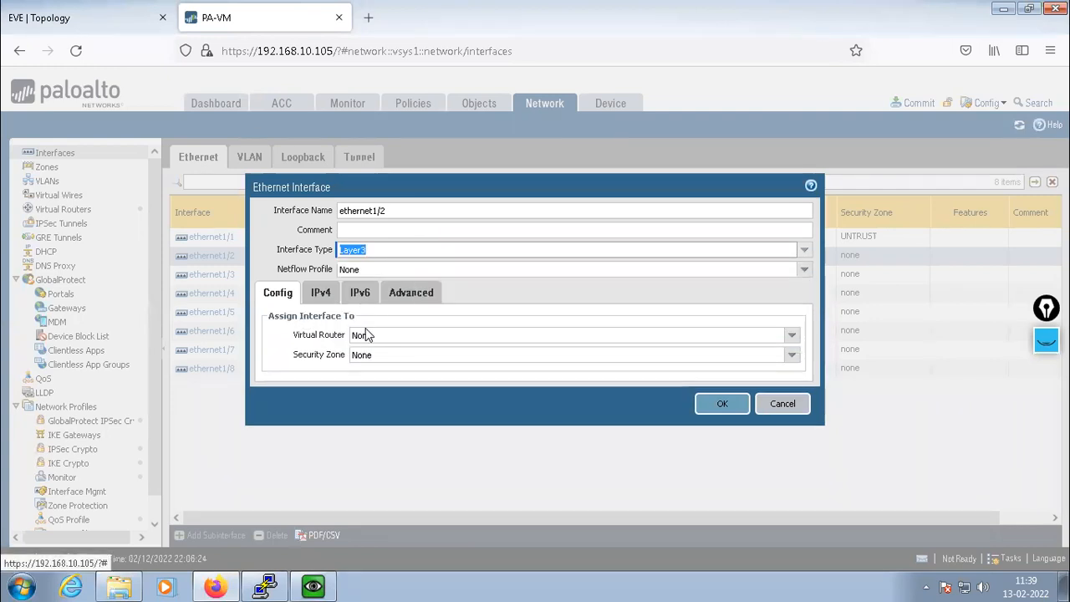
# Assign ethernet1/2 to the default virtual router, discarding an accidental new-router form
pyautogui.click(429, 337)
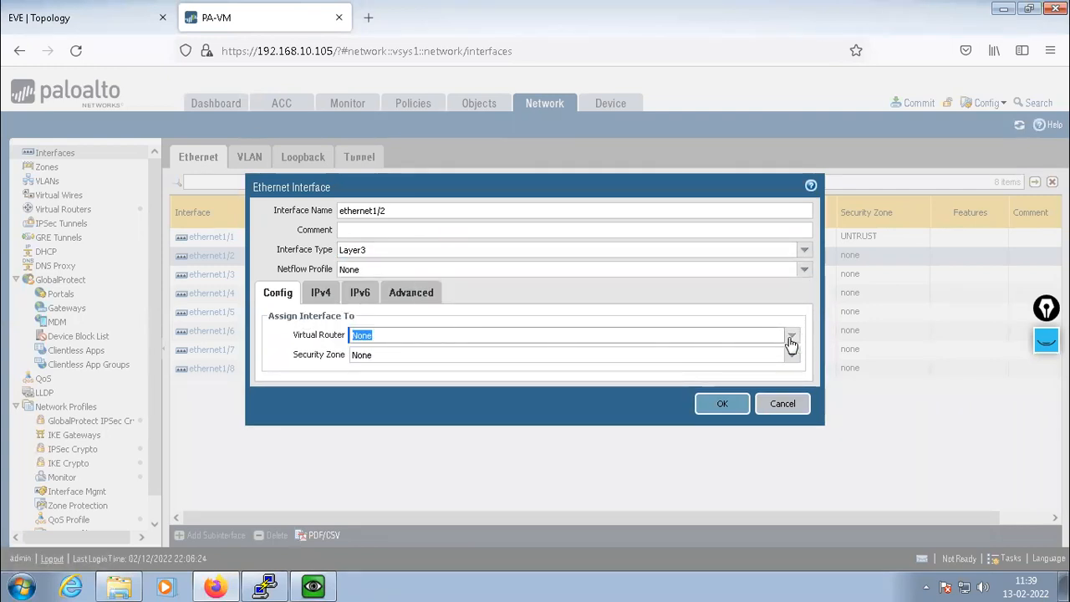
pyautogui.click(791, 335)
pyautogui.click(423, 388)
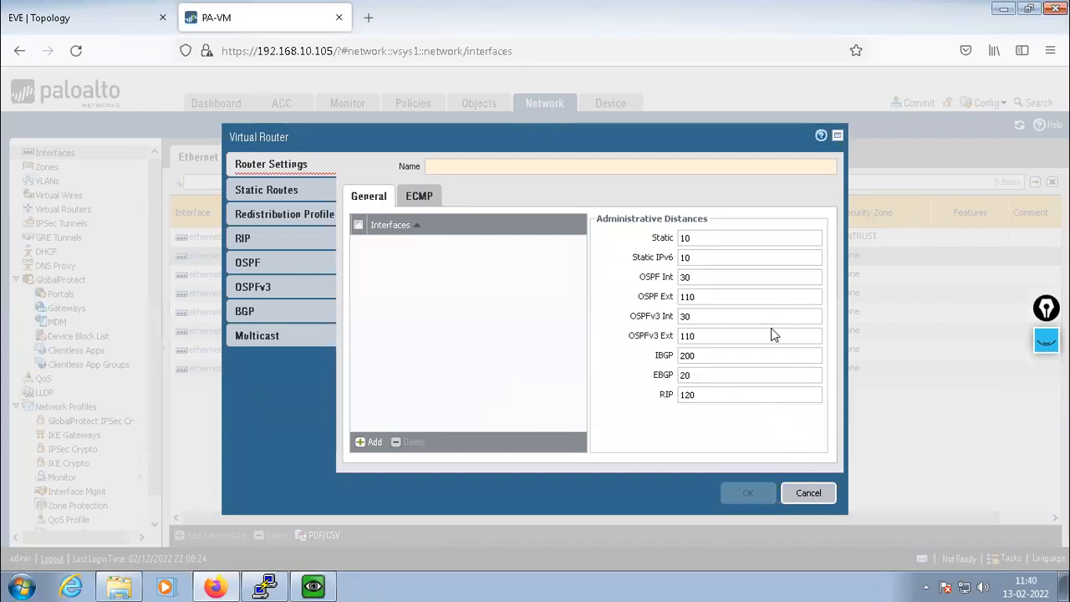
pyautogui.press('Escape')
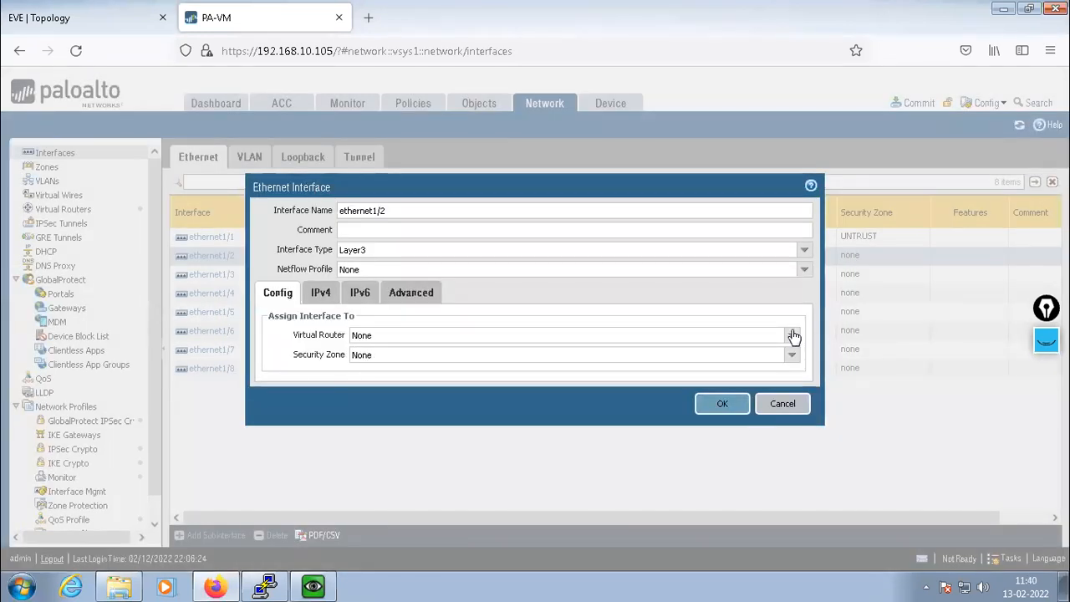
pyautogui.click(792, 335)
pyautogui.click(368, 369)
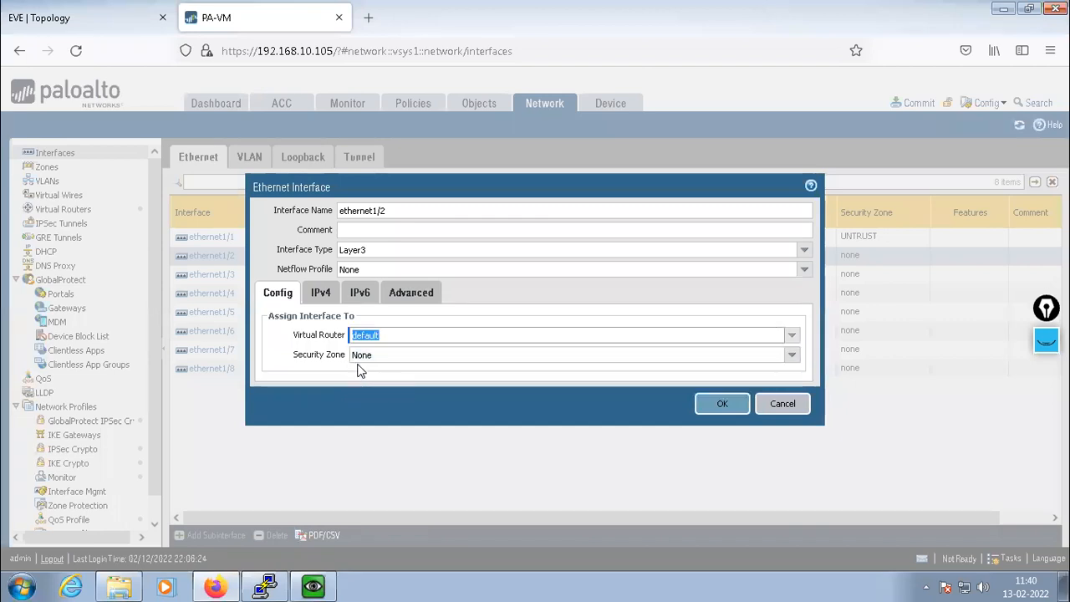
# Put ethernet1/2 in a new TRUST zone and add an IPv4 address row
pyautogui.click(791, 355)
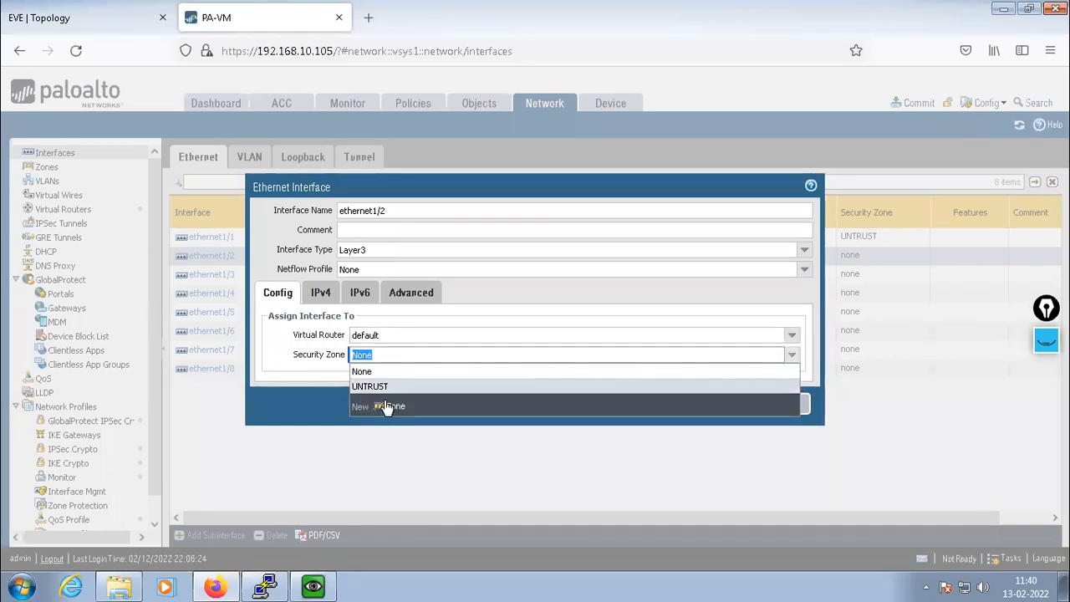
pyautogui.click(392, 409)
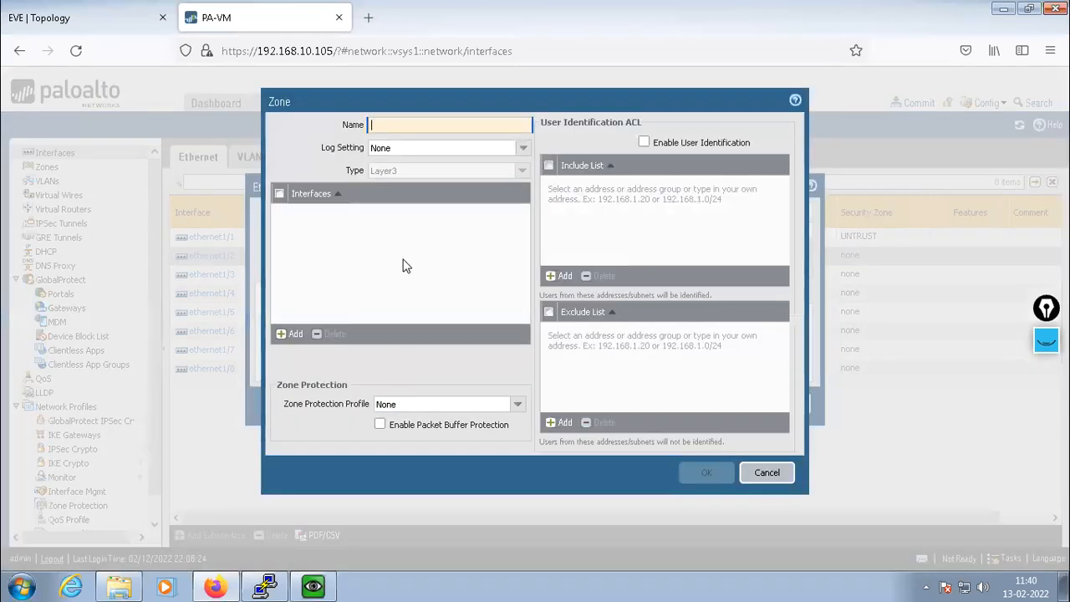
pyautogui.write('TRUST')
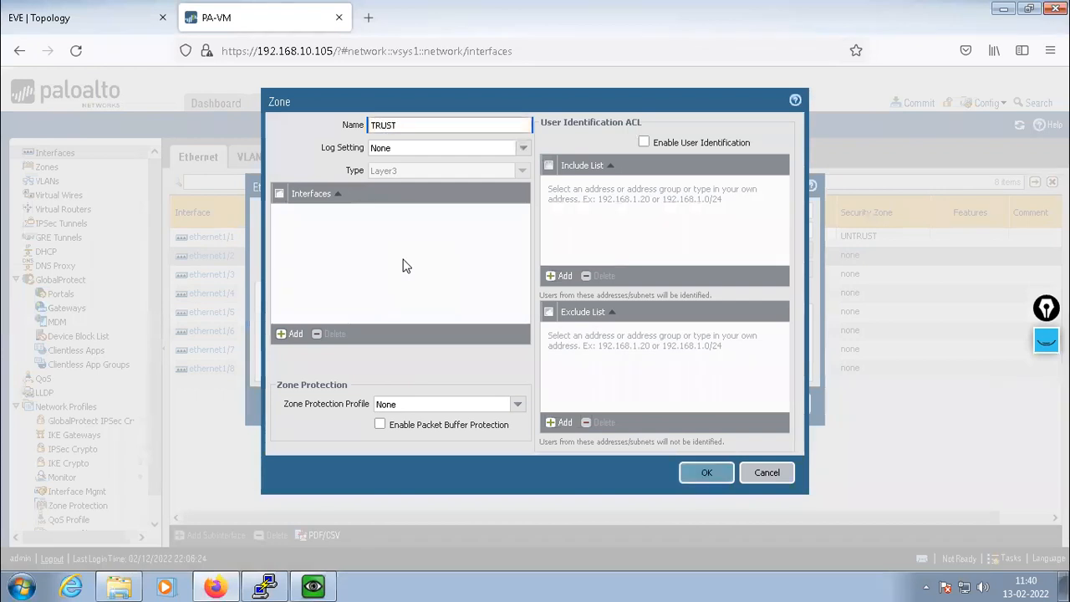
pyautogui.click(699, 473)
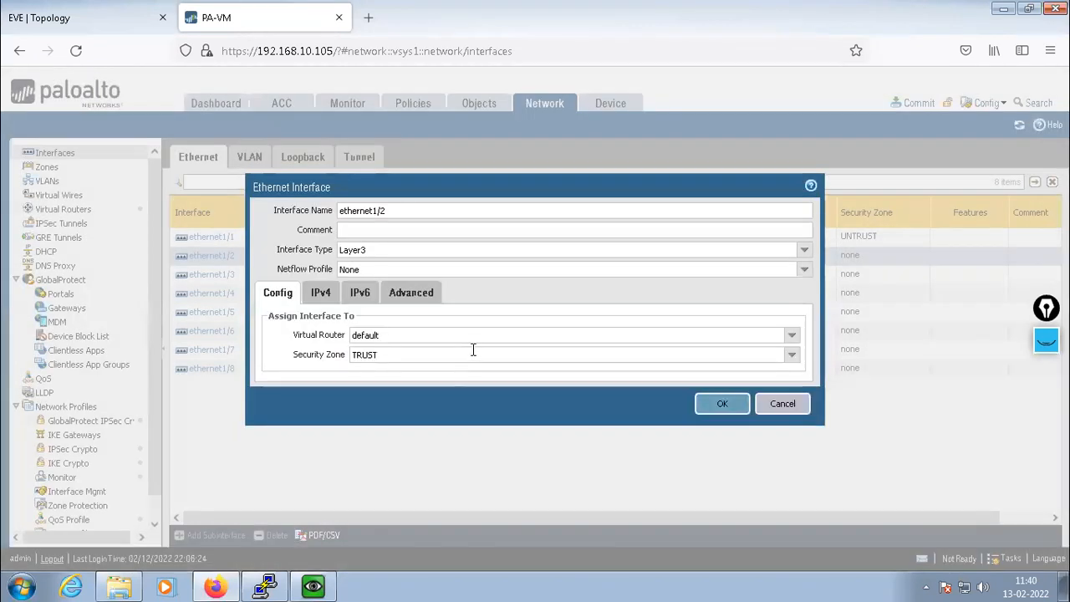
pyautogui.click(321, 294)
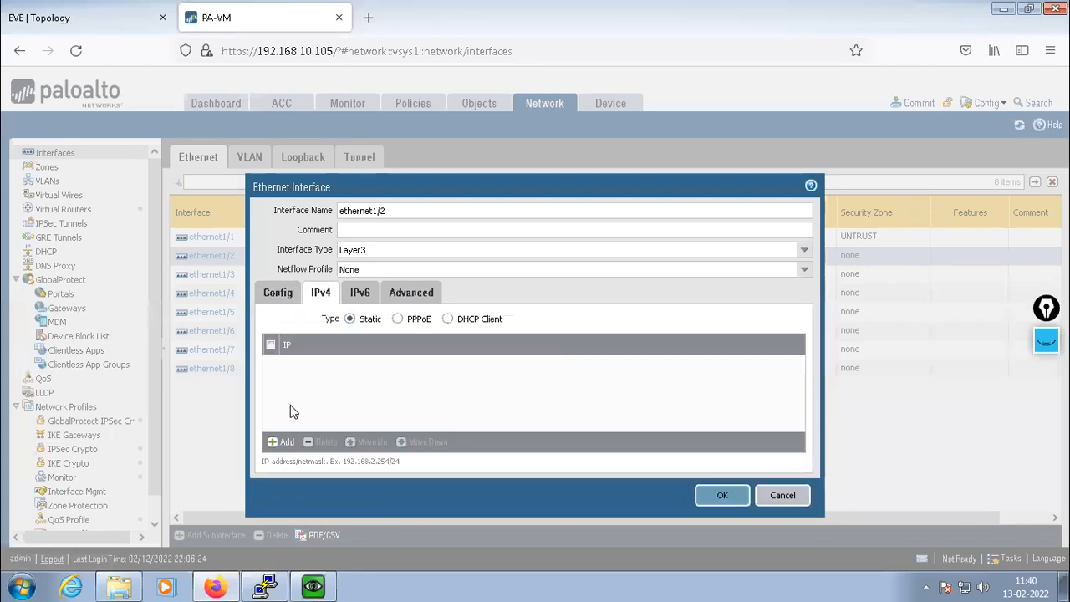
pyautogui.click(282, 442)
# Check the topology: ethernet1/2 trunks to the TRUST switch serving 10.1.1.0/24 and 10.2.2.0/24
pyautogui.click(37, 19)
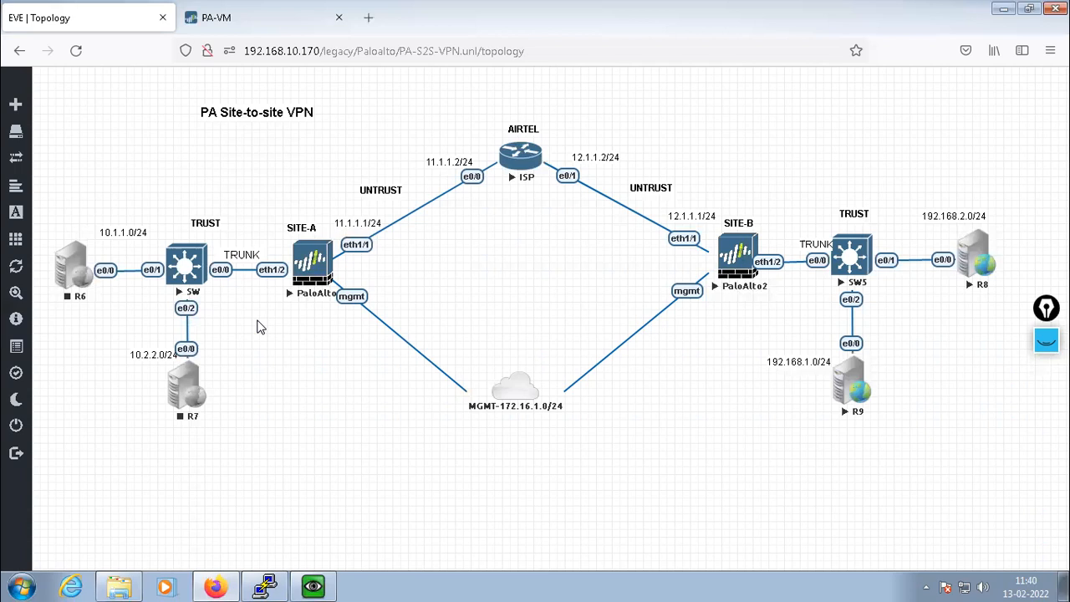
# Give ethernet1/2 the ALLOW management profile and save the interface
pyautogui.click(261, 15)
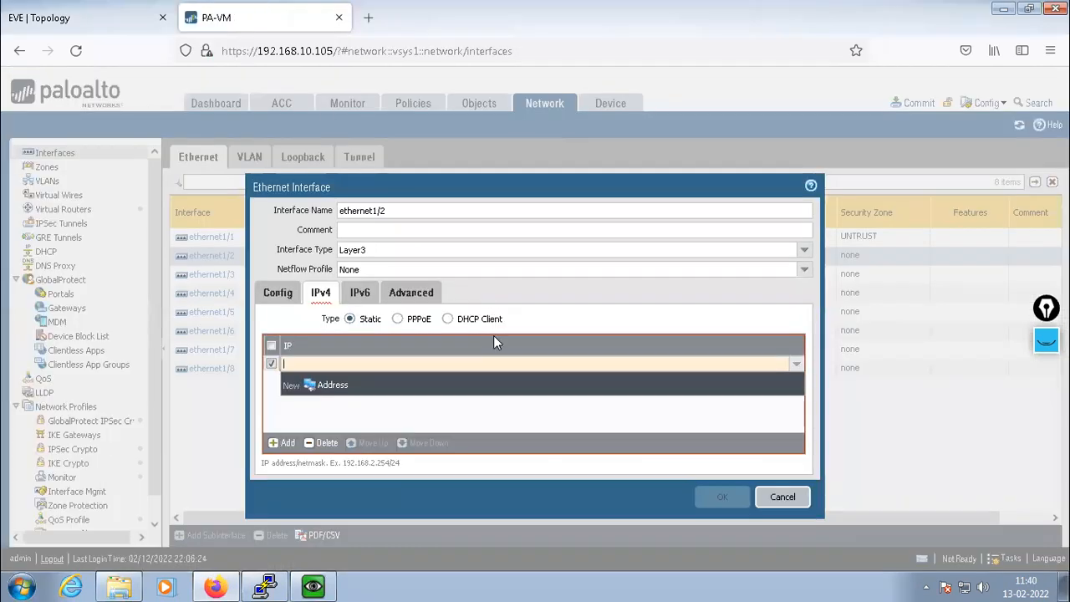
pyautogui.moveTo(525, 187); pyautogui.dragTo(591, 175)
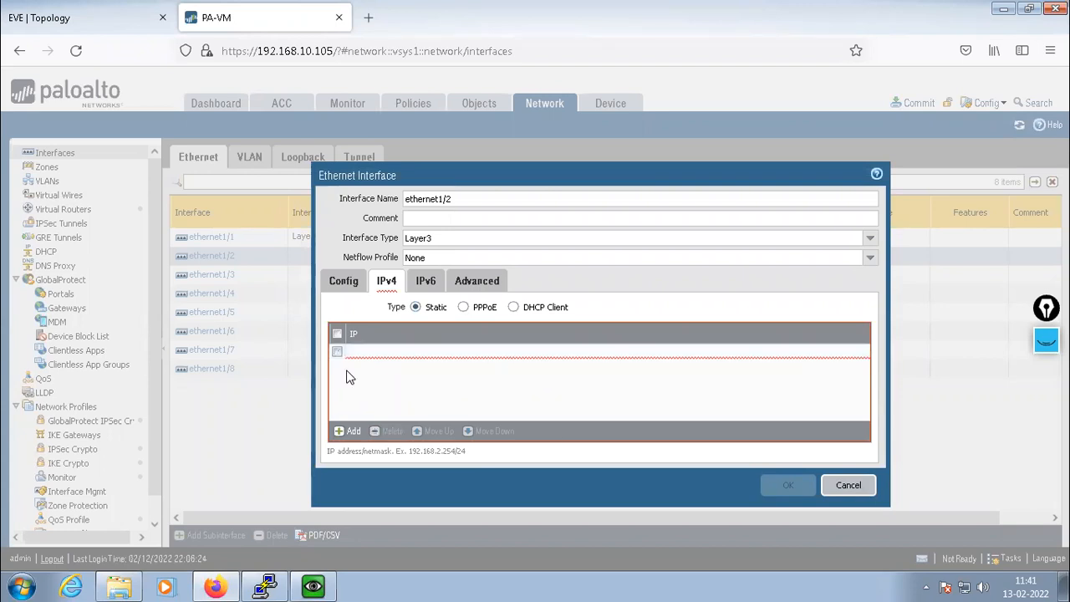
pyautogui.click(365, 353)
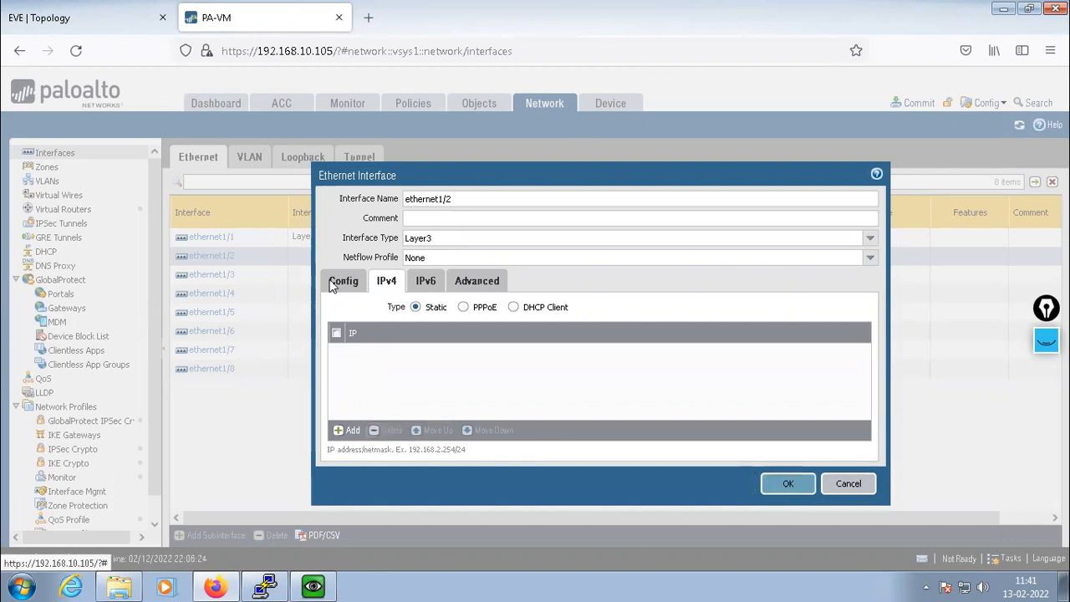
pyautogui.click(343, 281)
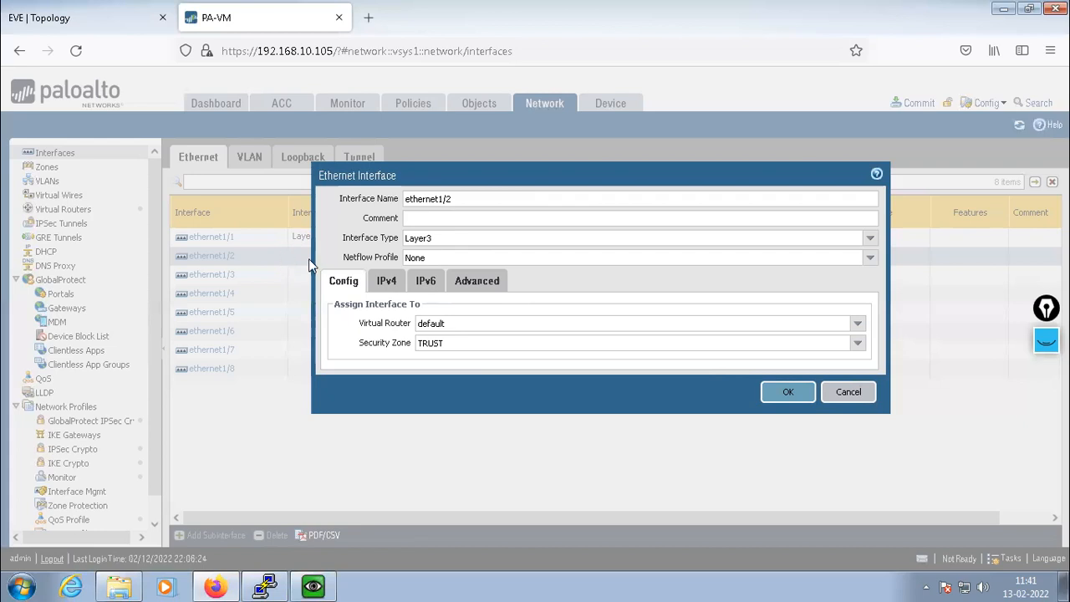
pyautogui.click(385, 283)
pyautogui.click(487, 287)
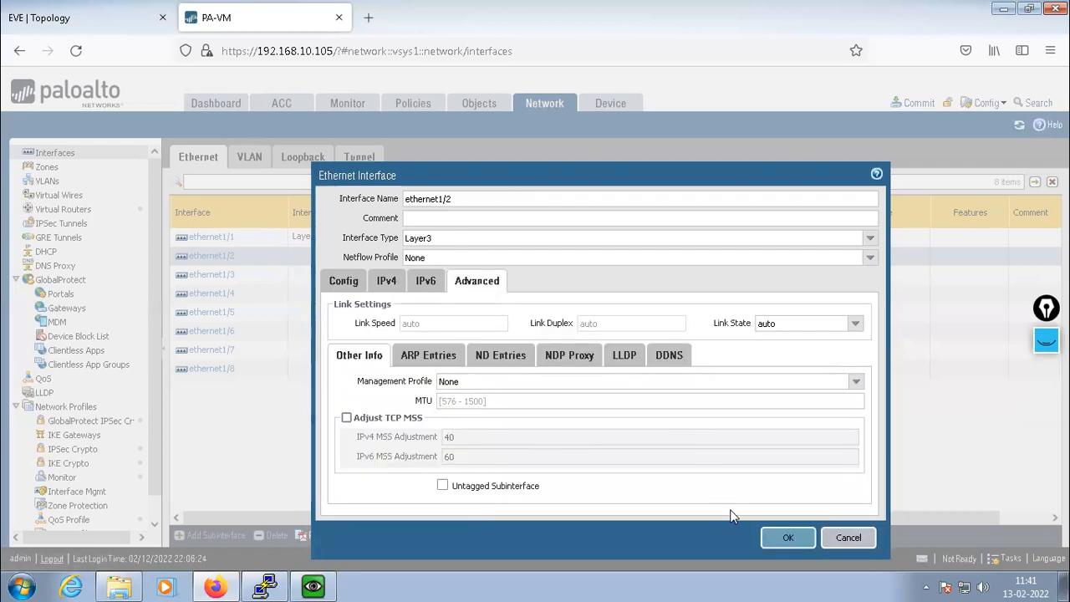
pyautogui.click(856, 381)
pyautogui.click(452, 413)
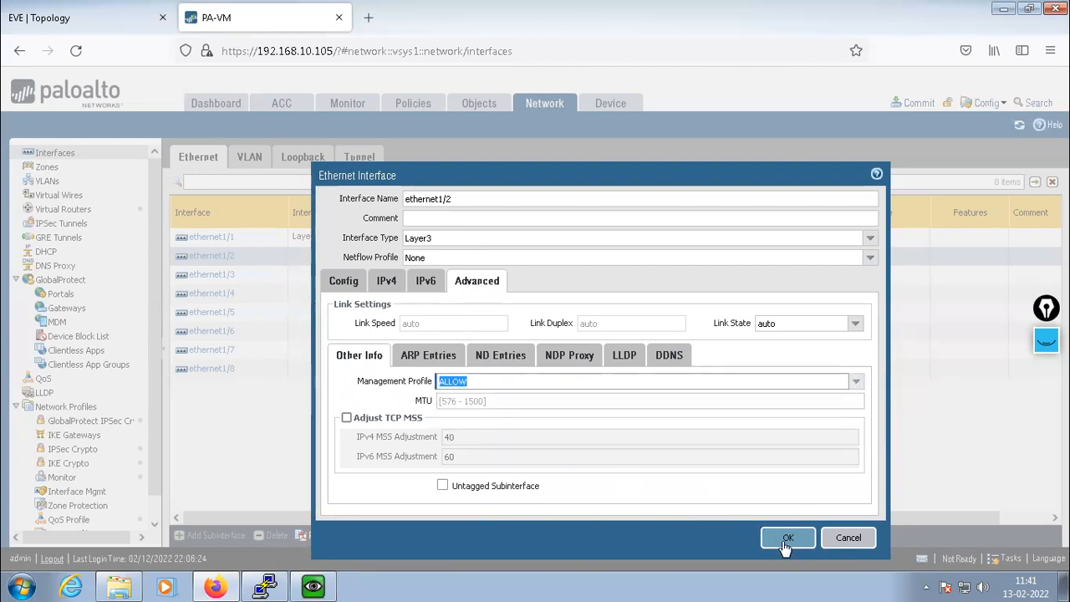
pyautogui.click(784, 540)
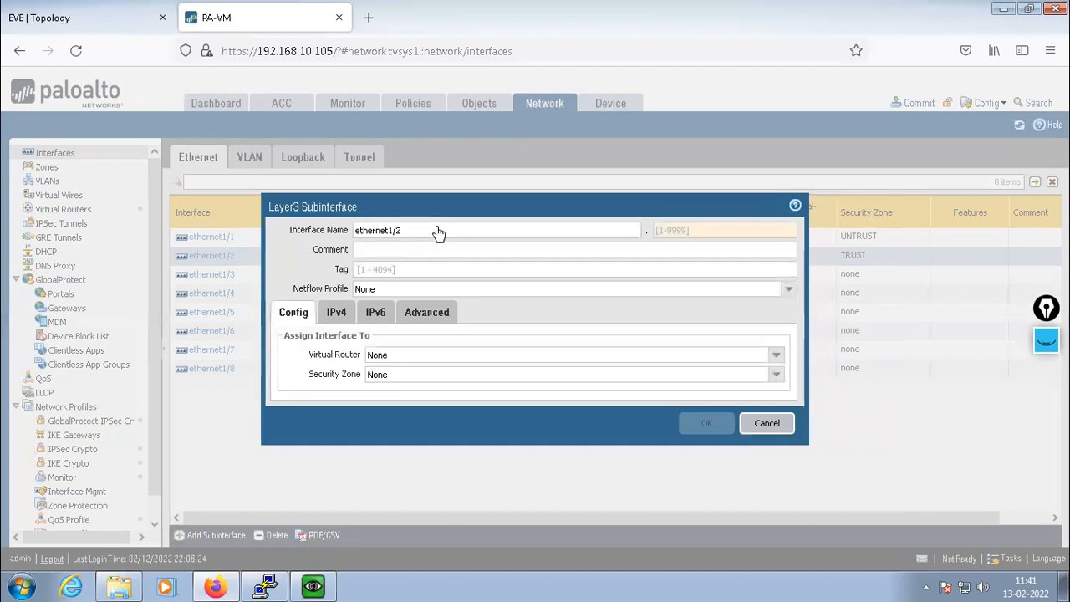
# Define subinterface ethernet1/2.10 with tag 10 on the default router in the TRUST zone
pyautogui.click(661, 230)
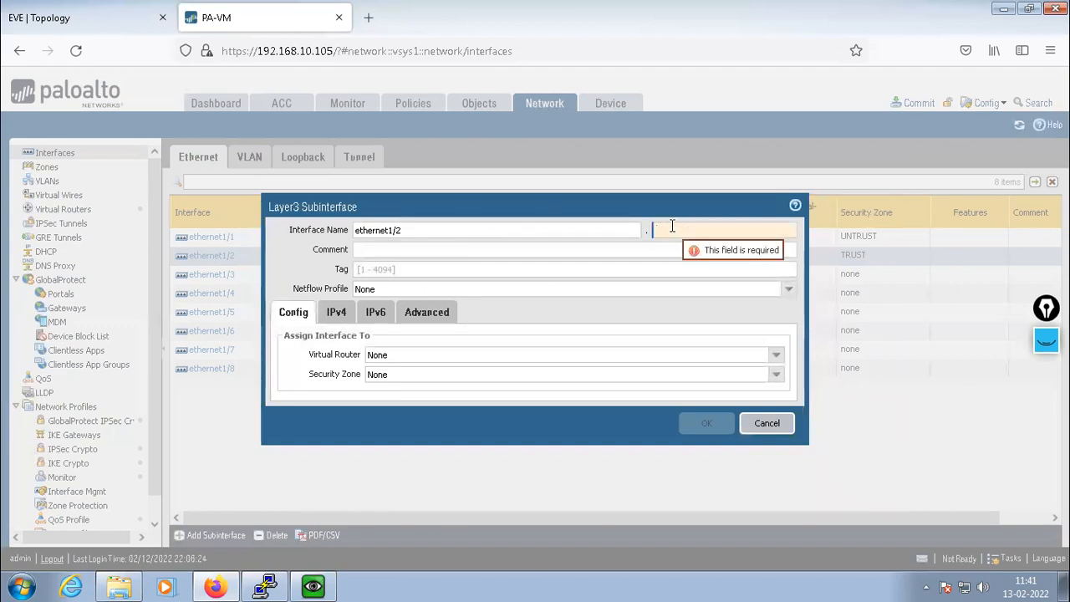
pyautogui.write('10')
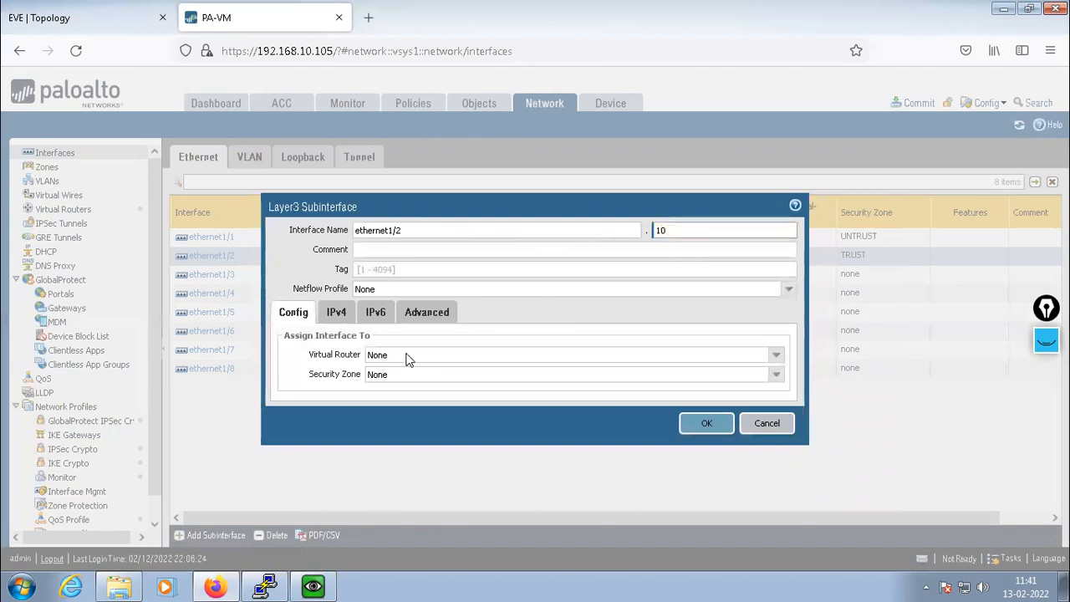
pyautogui.click(383, 269)
pyautogui.write('10')
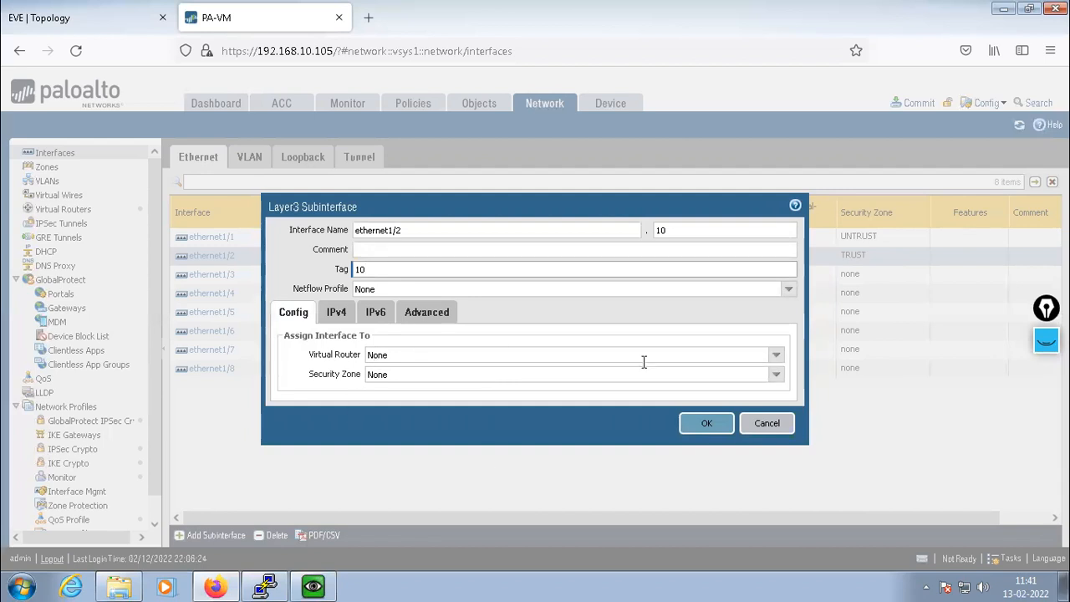
pyautogui.click(776, 355)
pyautogui.click(450, 385)
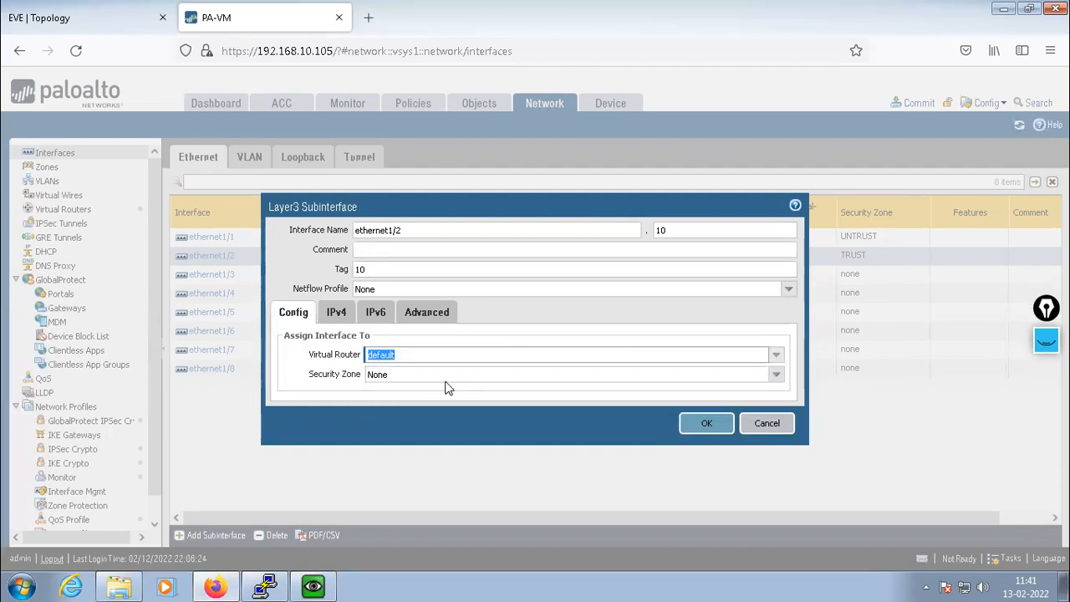
pyautogui.click(643, 376)
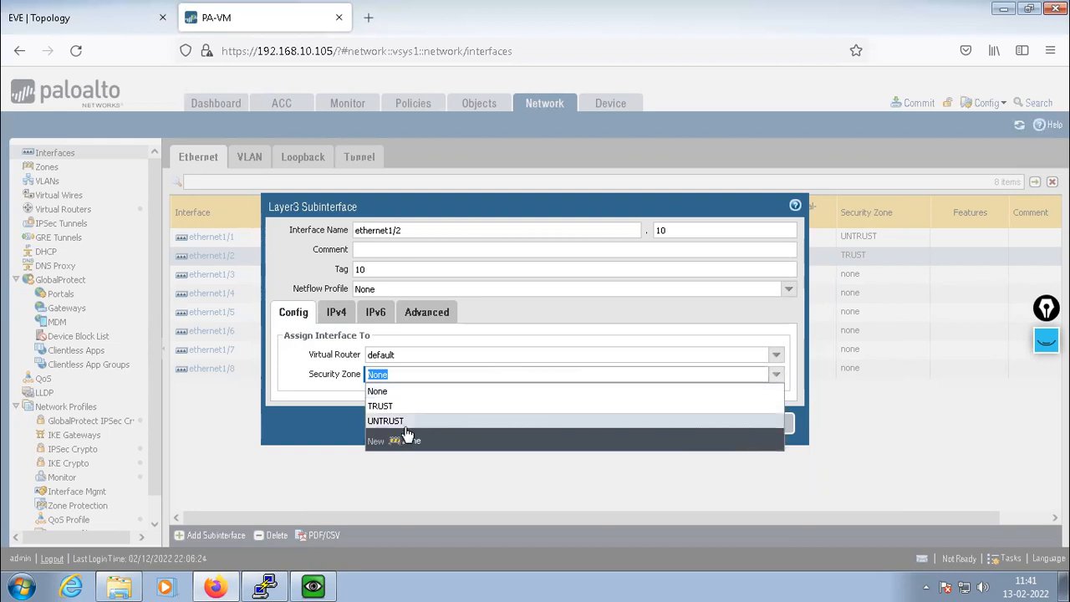
pyautogui.click(382, 407)
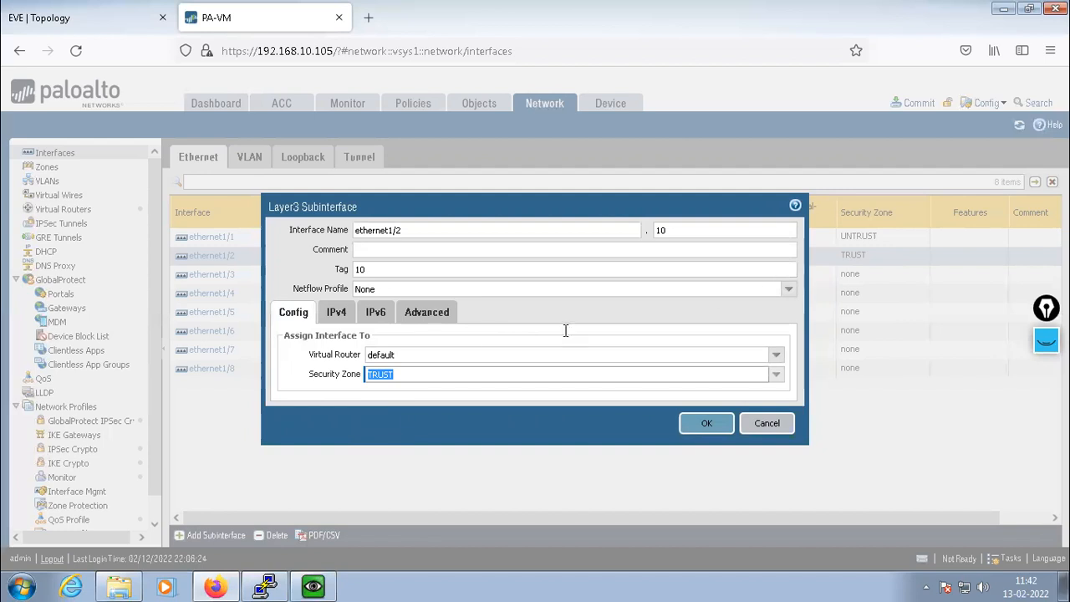
# Give ethernet1/2.10 IP 10.1.1.1/24 and ALLOW management, then save it
pyautogui.click(336, 312)
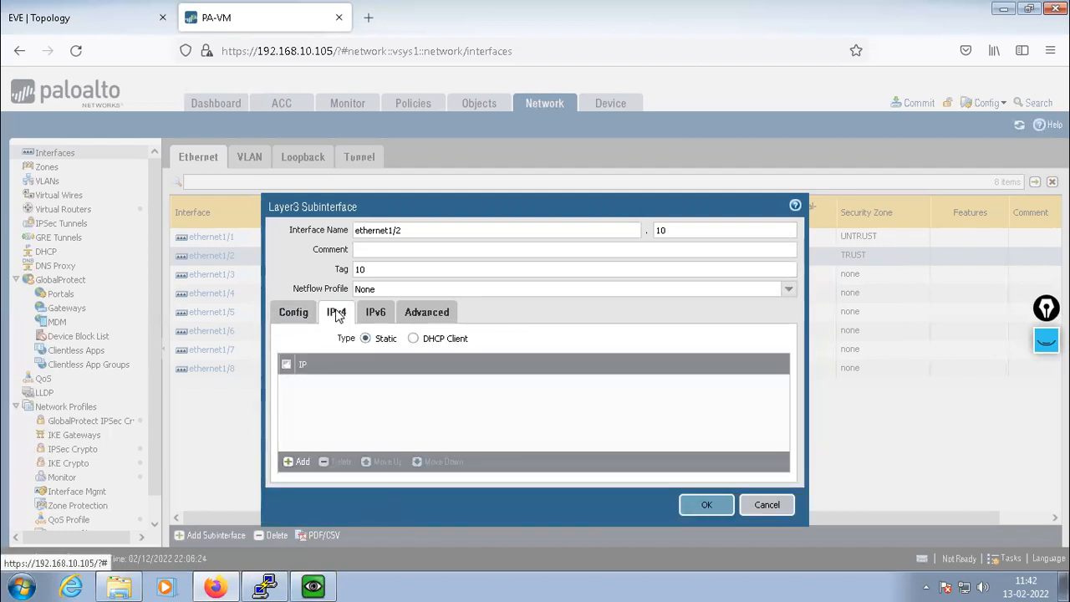
pyautogui.click(296, 463)
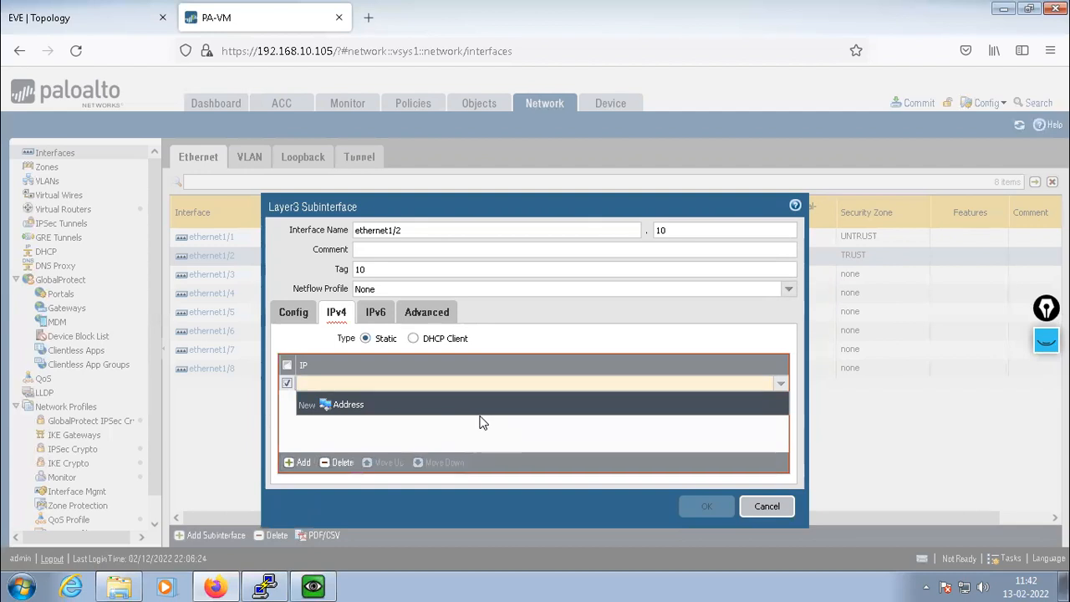
pyautogui.write('10.1.1.1/24')
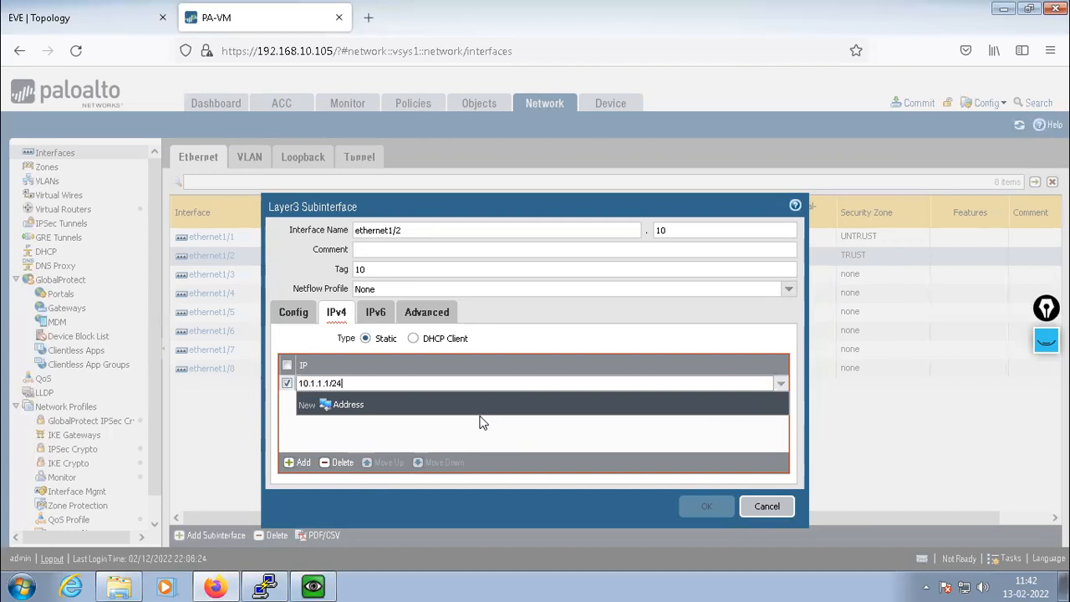
pyautogui.click(349, 433)
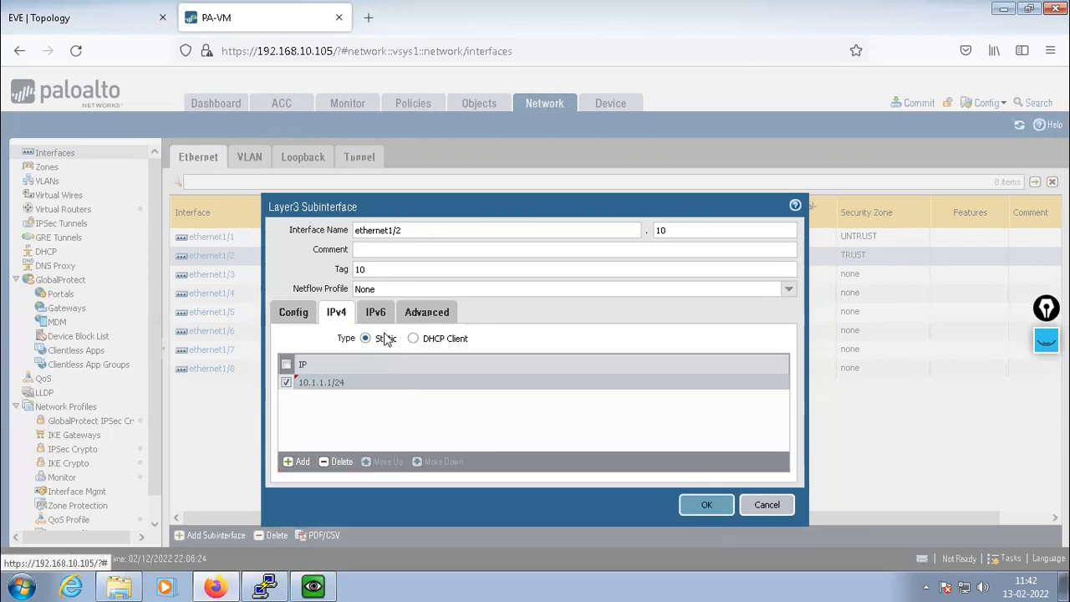
pyautogui.click(424, 311)
pyautogui.click(769, 384)
pyautogui.click(408, 415)
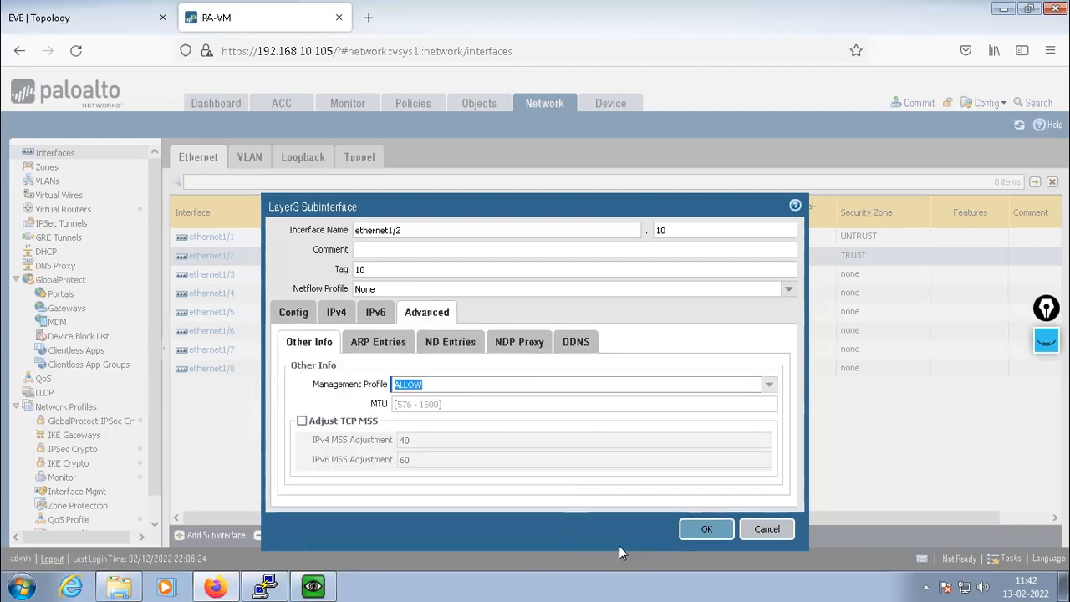
pyautogui.click(702, 530)
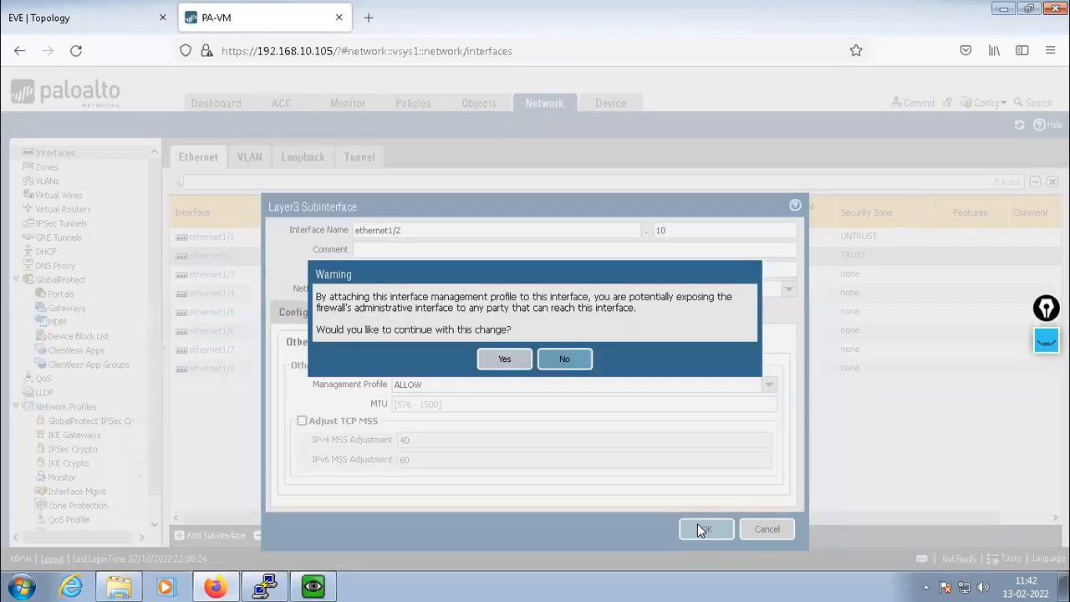
pyautogui.click(496, 360)
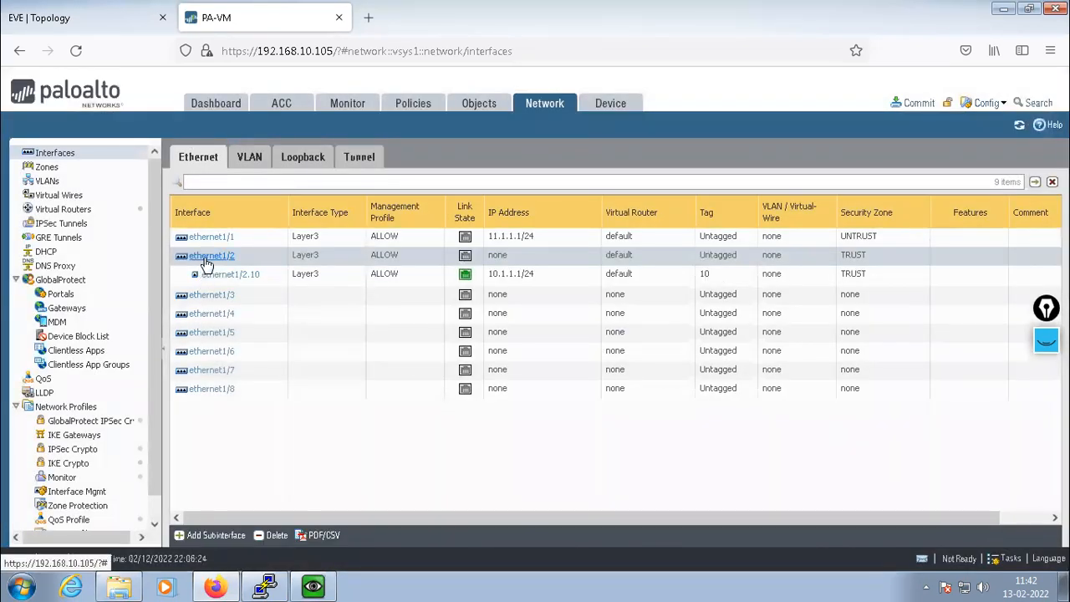
# Create subinterface ethernet1/2.20 on ethernet1/2 with VLAN tag 20
pyautogui.click(219, 535)
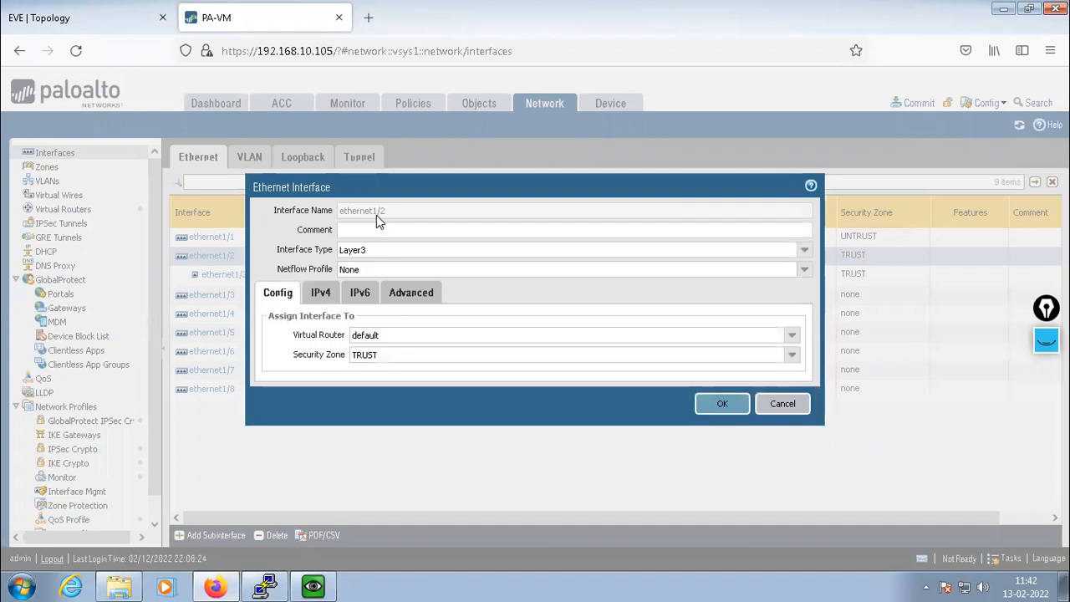
pyautogui.click(791, 405)
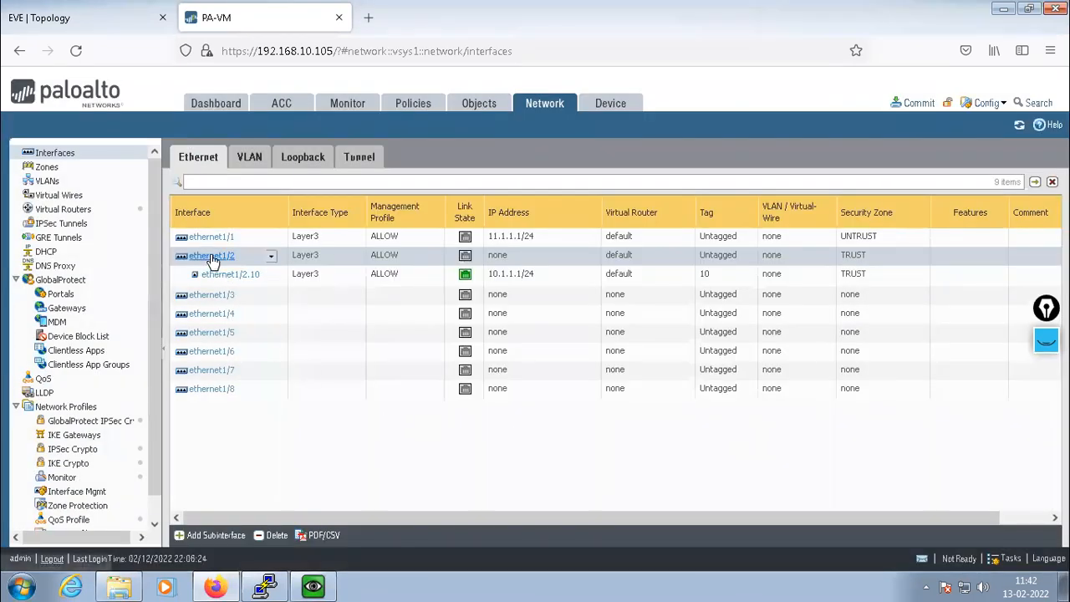
pyautogui.click(205, 539)
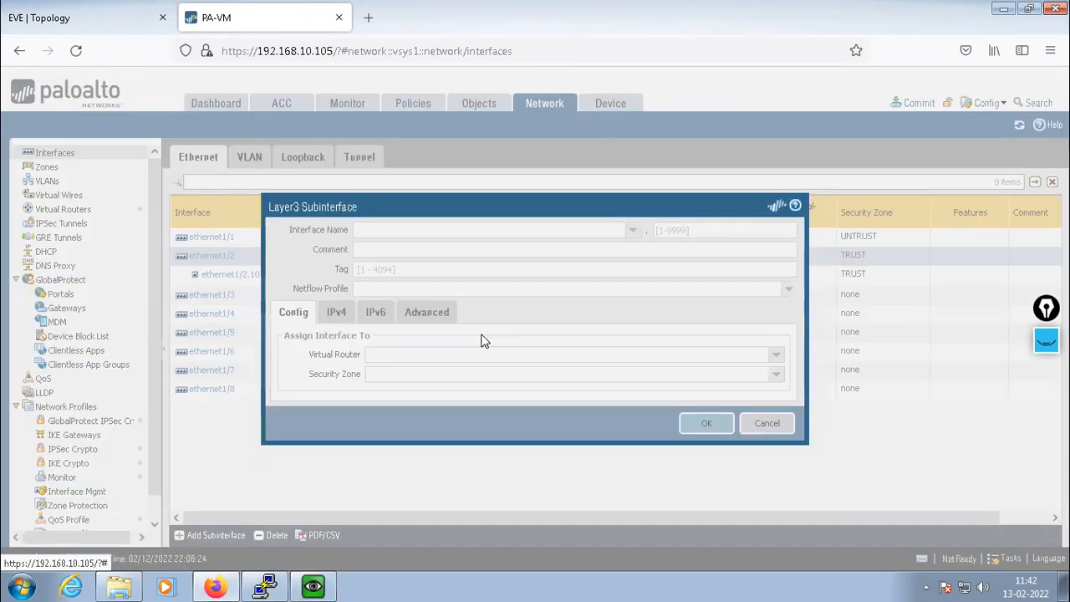
pyautogui.click(690, 230)
pyautogui.write('20')
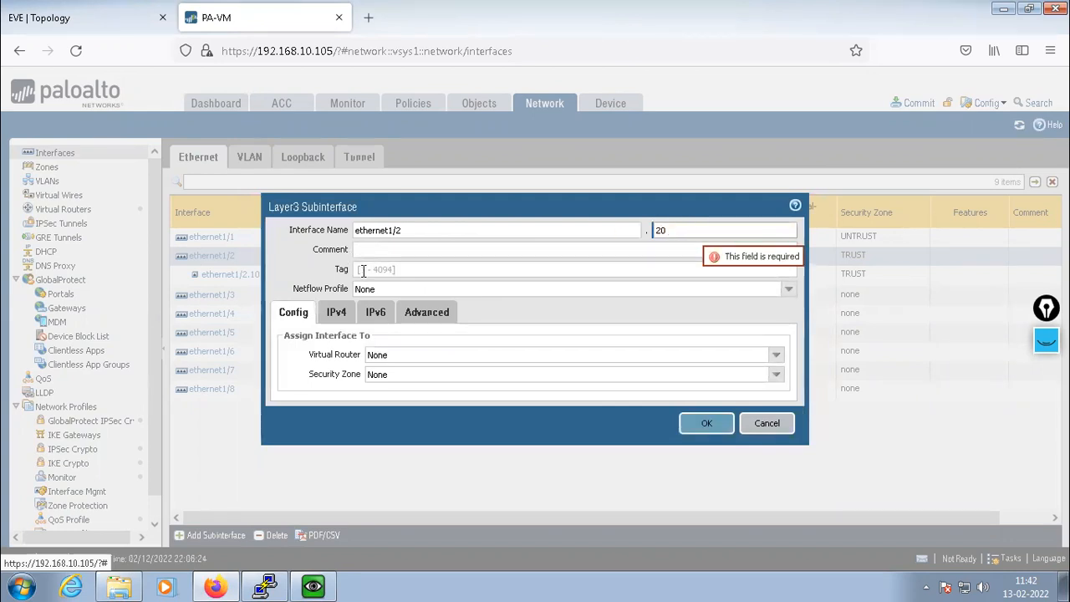
pyautogui.click(363, 270)
pyautogui.write('20')
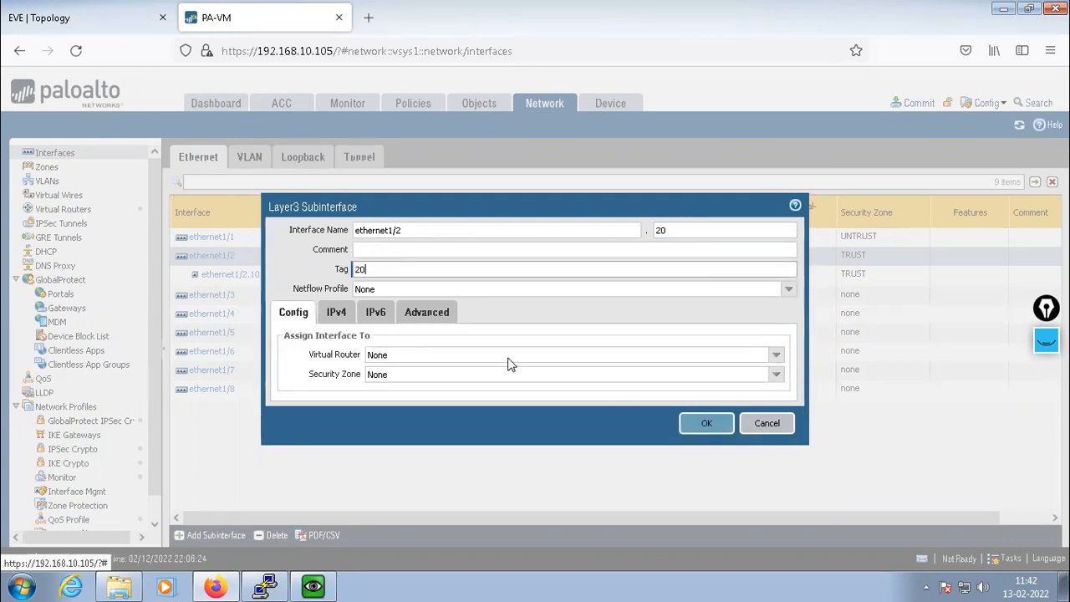
# Assign the default virtual router, TRUST zone and IPv4 address 10.2.2.1/24
pyautogui.click(774, 354)
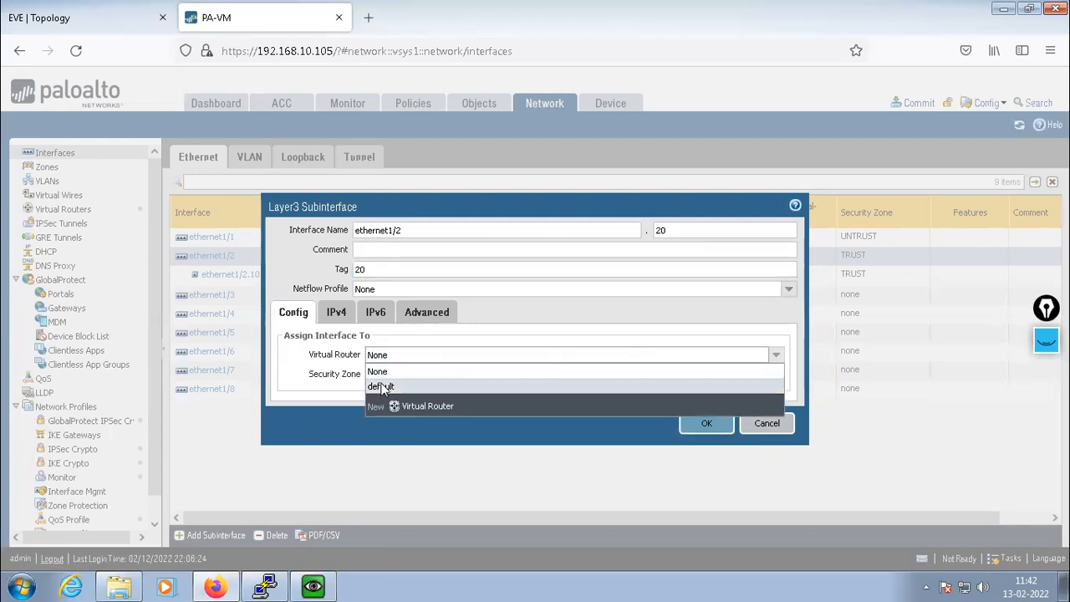
pyautogui.click(382, 385)
pyautogui.click(569, 378)
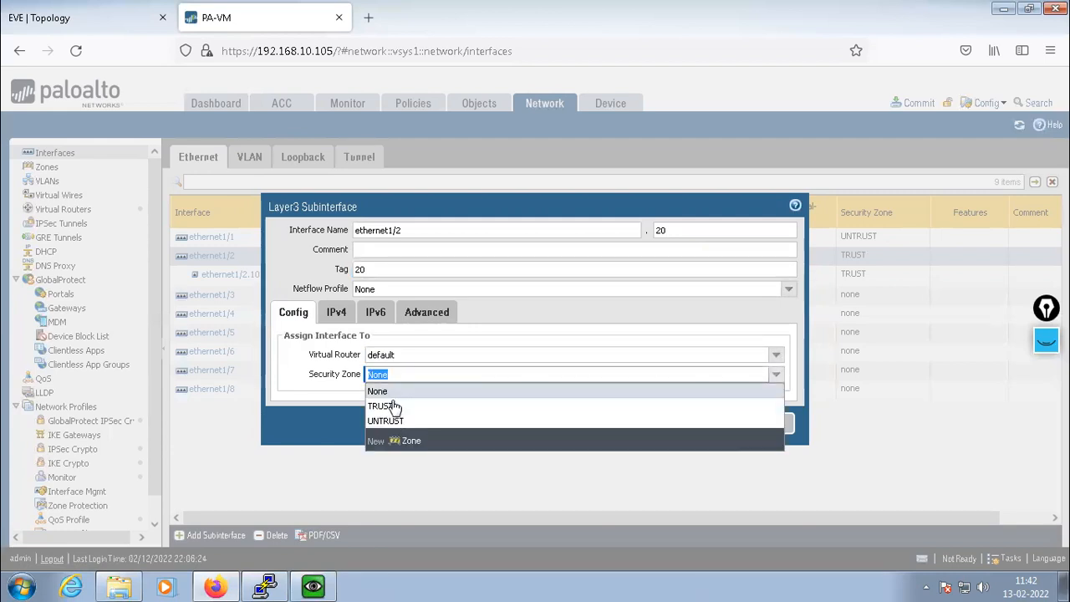
pyautogui.click(391, 406)
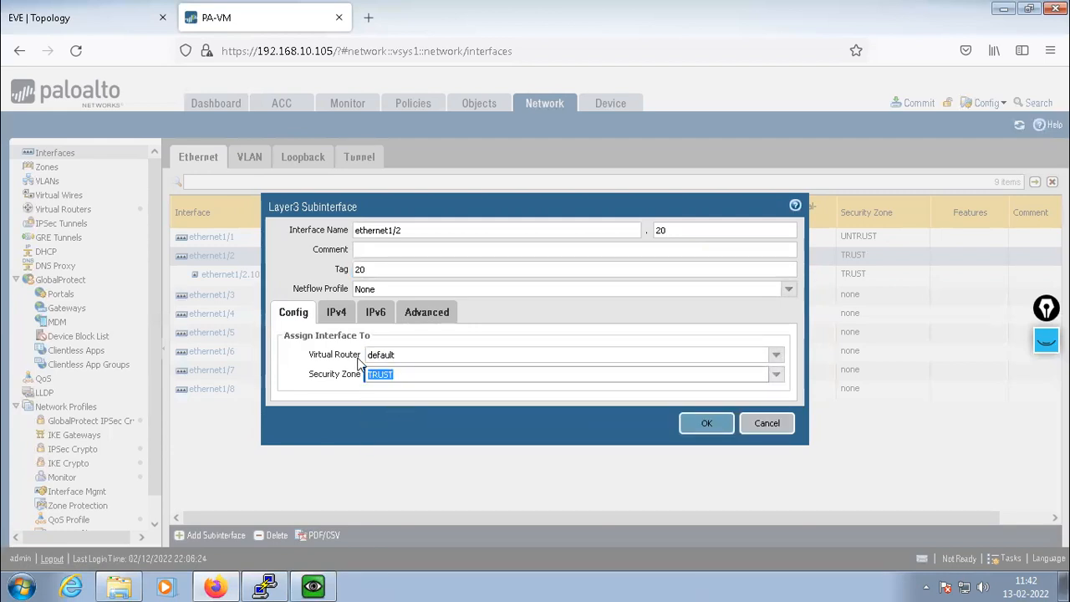
pyautogui.click(336, 313)
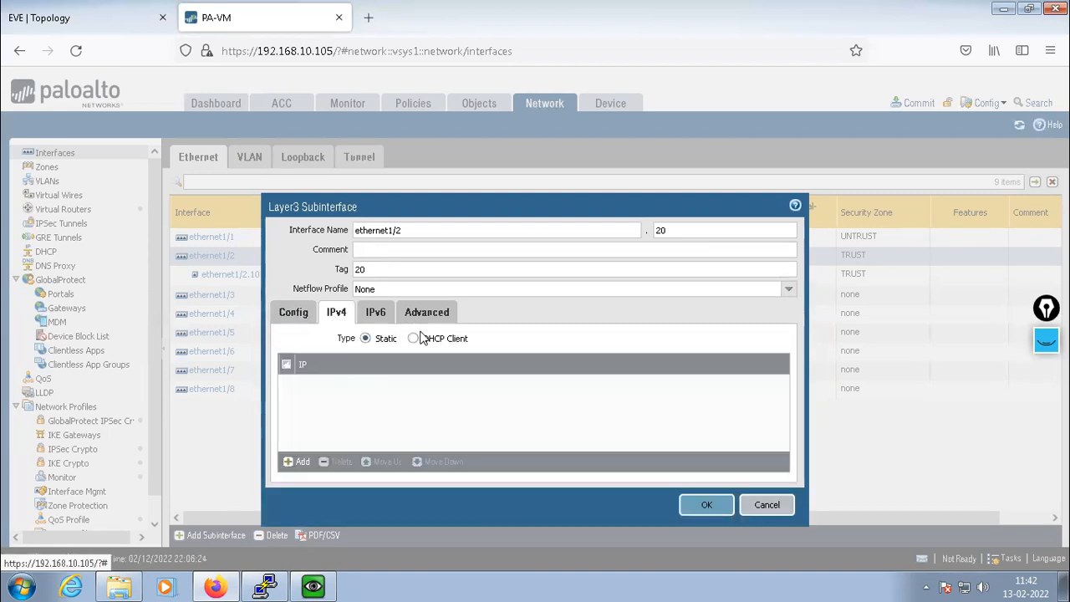
pyautogui.click(294, 463)
pyautogui.write('10.2.2.1/24')
pyautogui.press('Return')
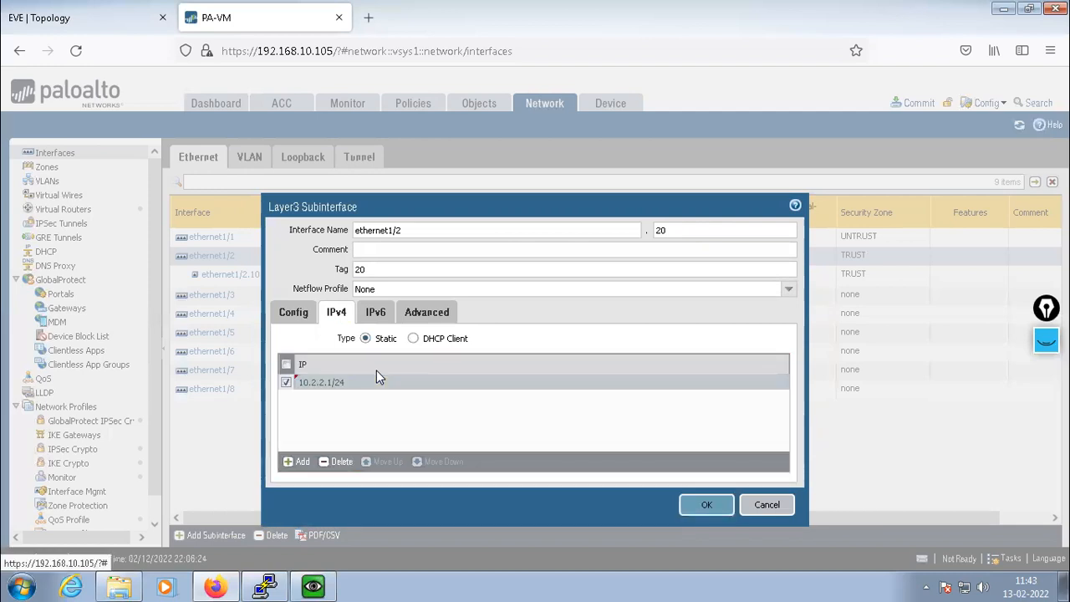
pyautogui.click(88, 10)
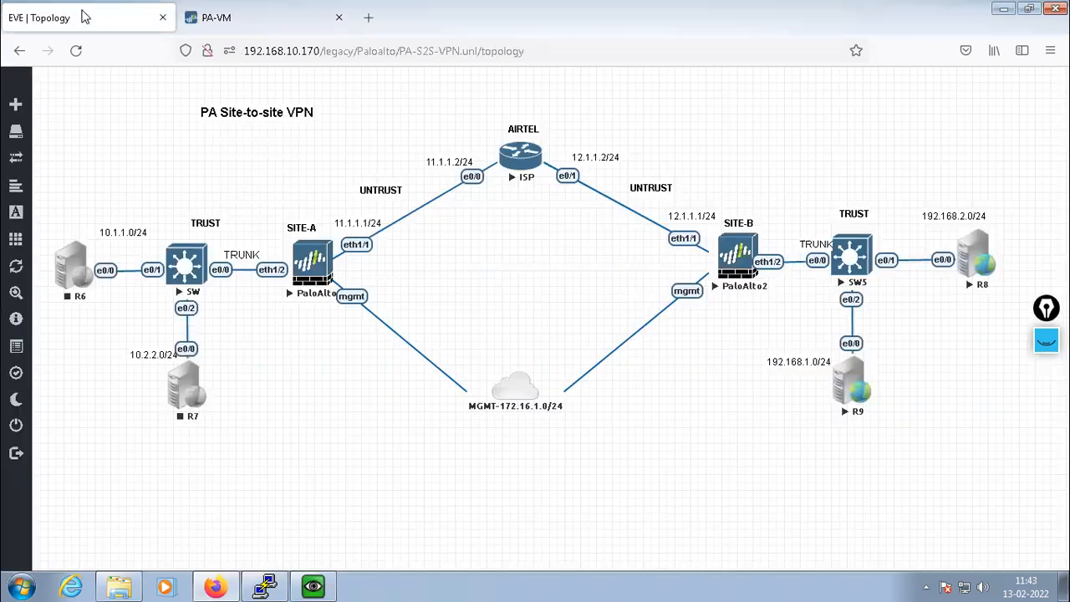
pyautogui.click(220, 17)
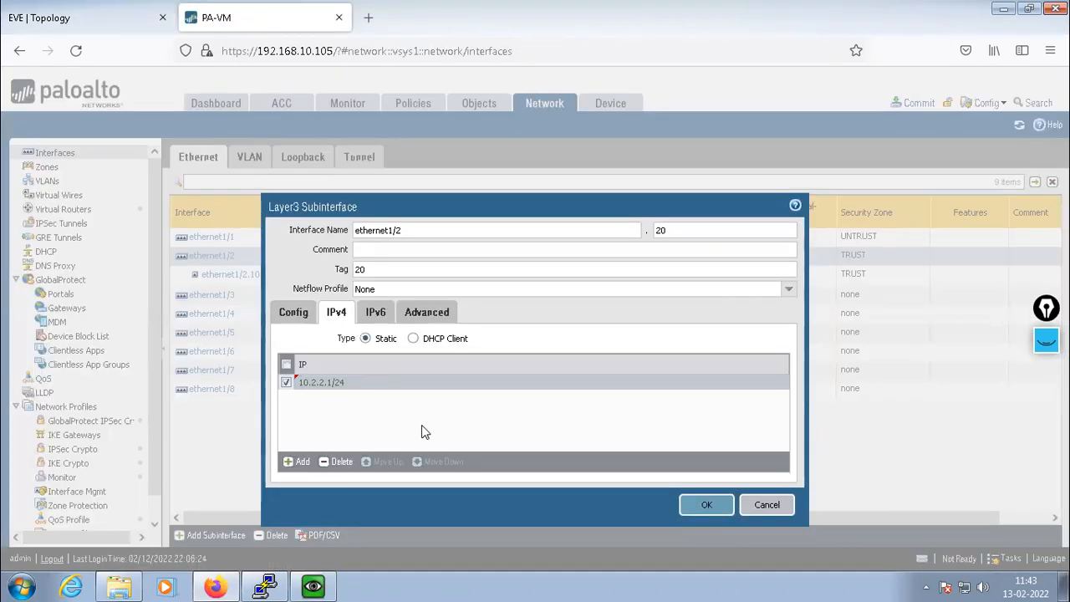
# Set ethernet1/2.20's management profile to ALLOW and save it, accepting the warning
pyautogui.click(429, 314)
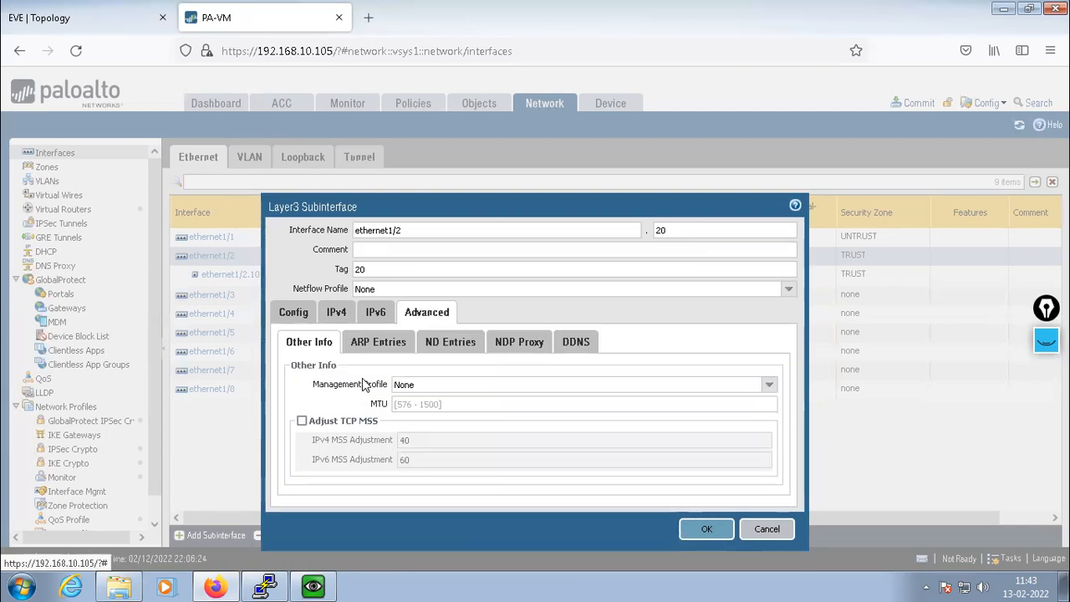
pyautogui.click(768, 386)
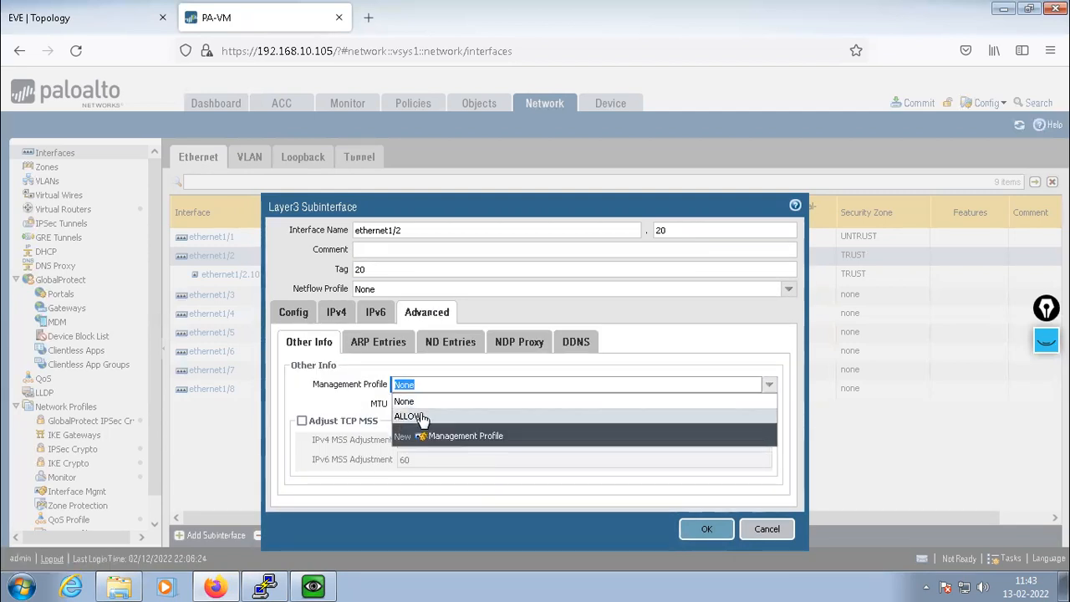
pyautogui.click(418, 416)
pyautogui.click(703, 532)
pyautogui.click(502, 358)
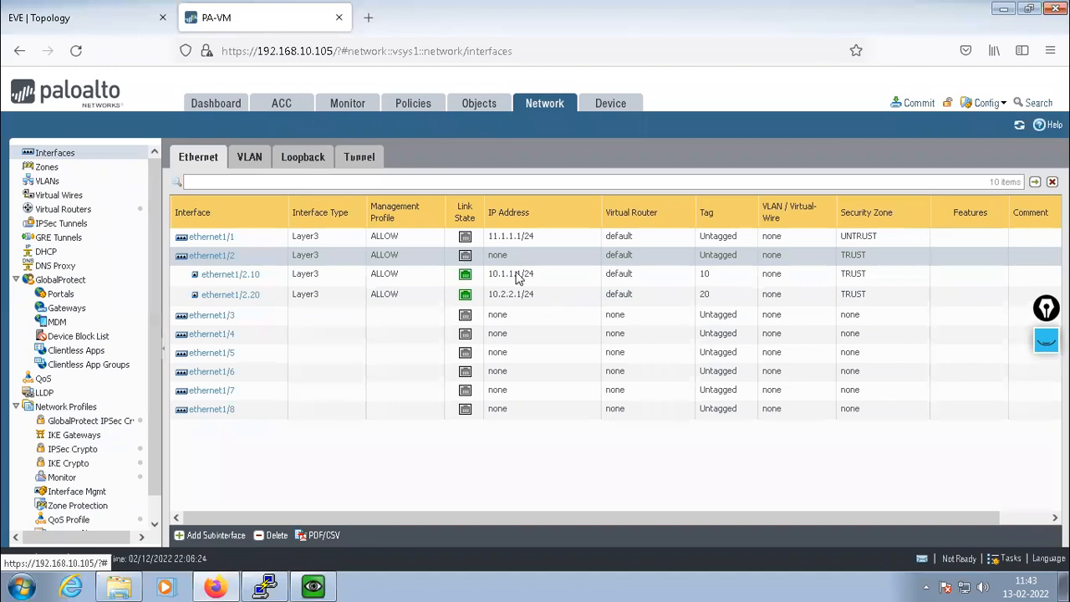
# Commit all pending changes to the firewall and close the commit status report
pyautogui.click(911, 100)
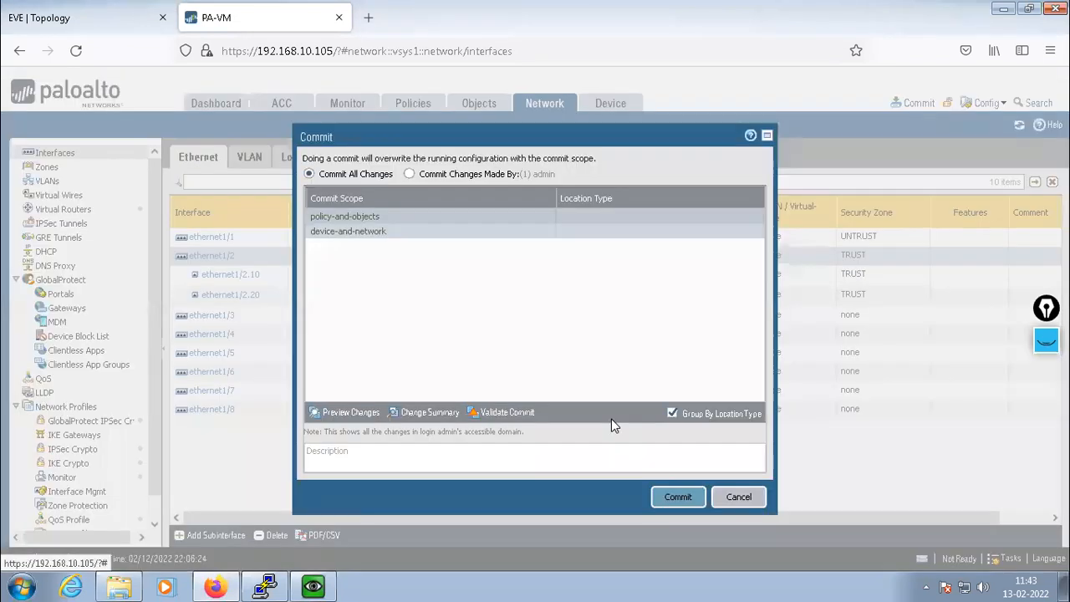
pyautogui.click(678, 498)
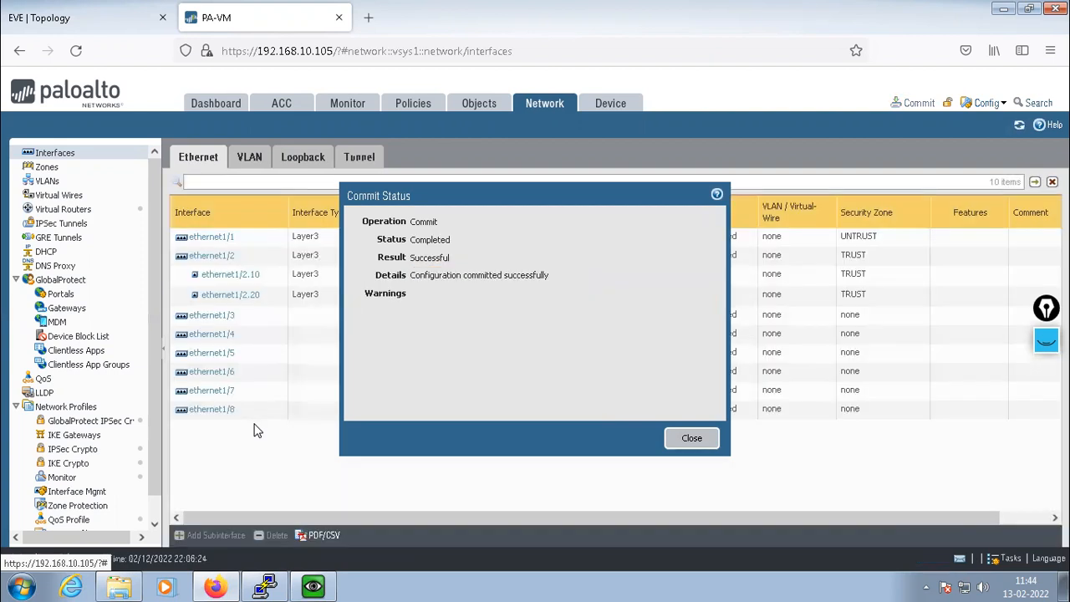
pyautogui.click(693, 438)
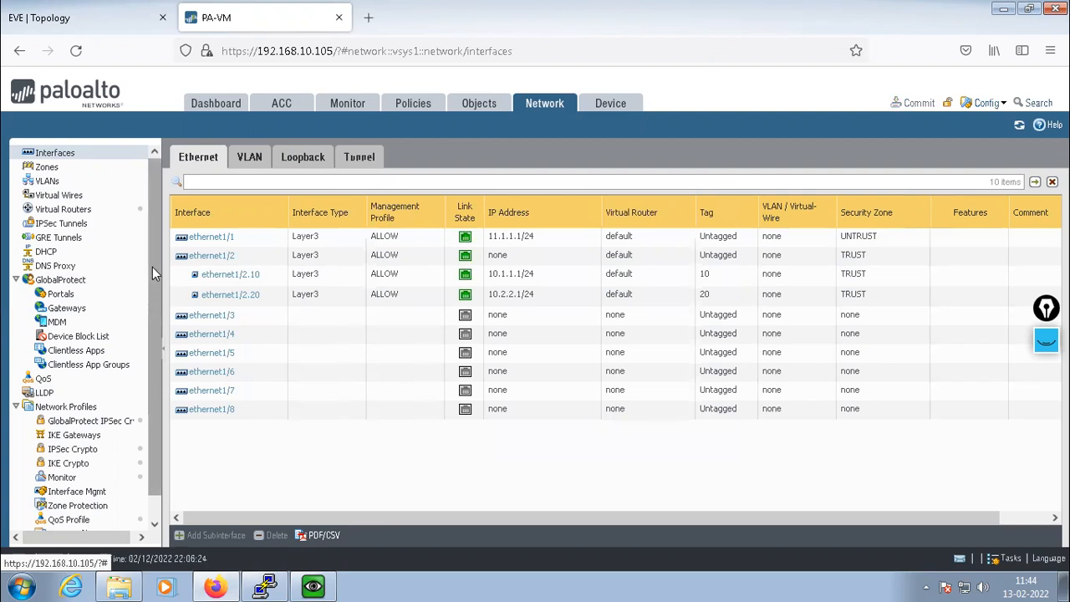
pyautogui.scroll(-1, 154, 273)
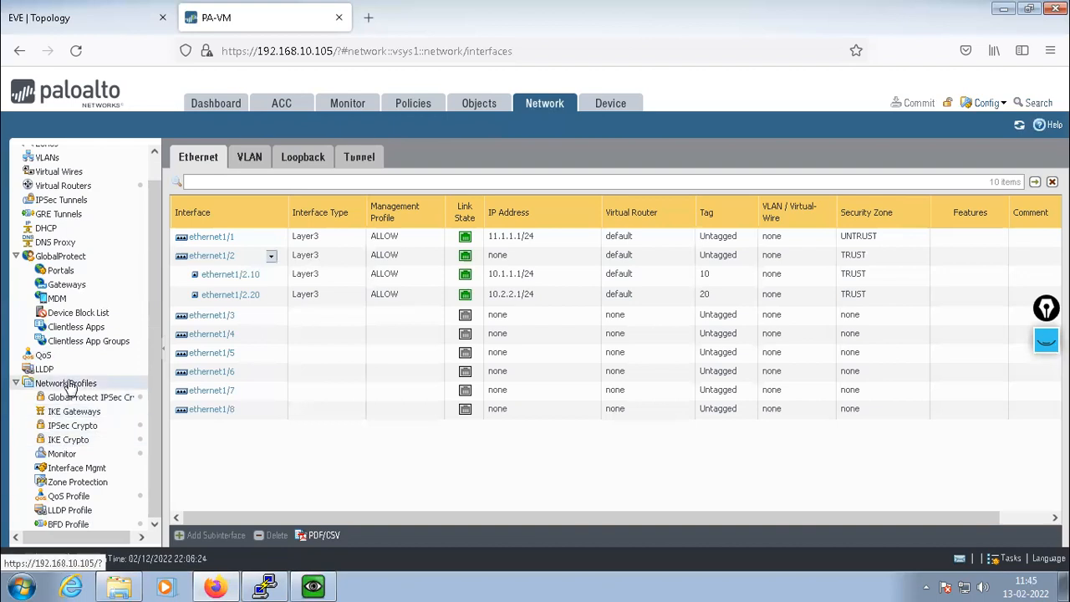
# Go to Network Profiles > IKE Crypto to list default, Suite-B-GCM-128 and Suite-B-GCM-256
pyautogui.click(16, 383)
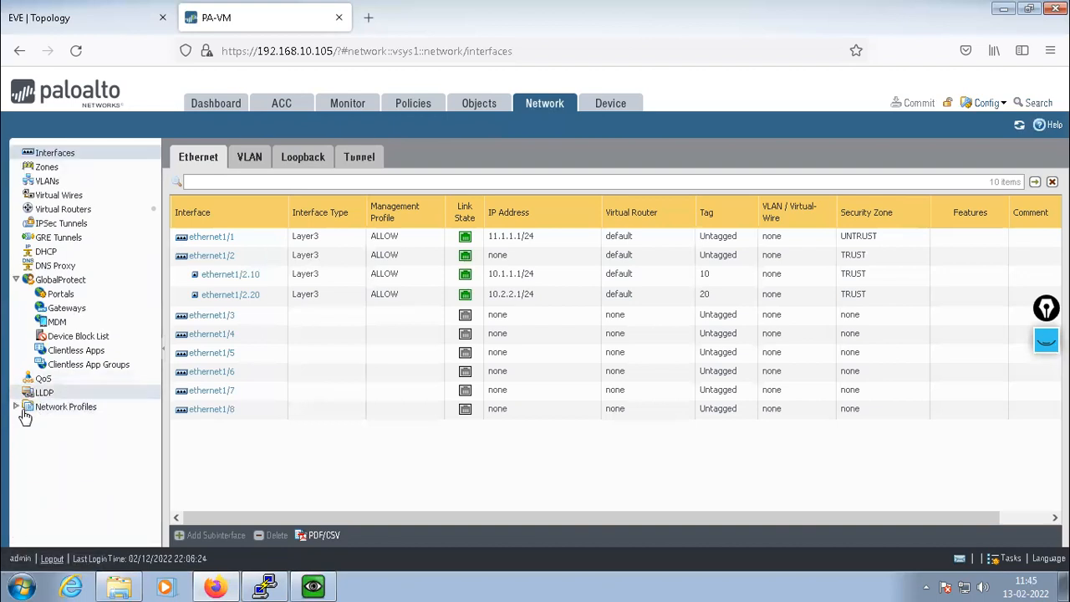
pyautogui.click(16, 407)
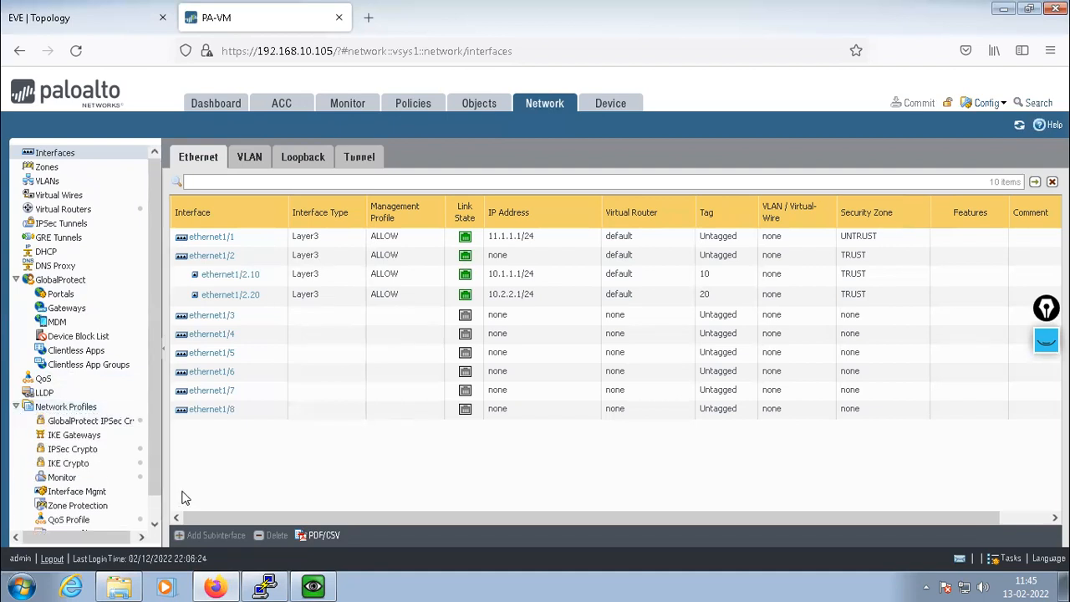
pyautogui.moveTo(151, 388); pyautogui.dragTo(152, 444)
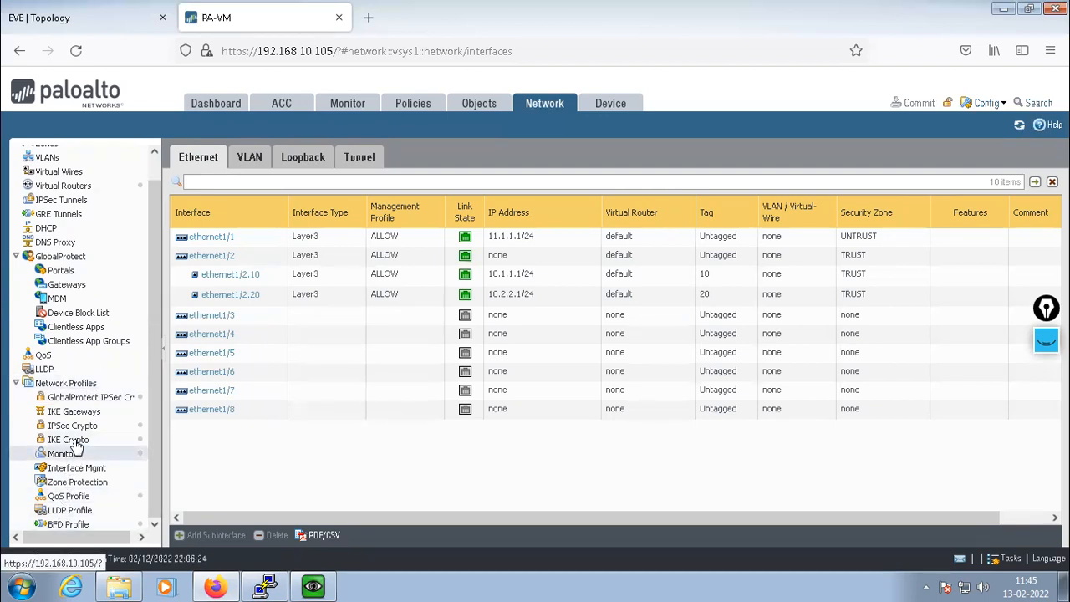
pyautogui.click(75, 443)
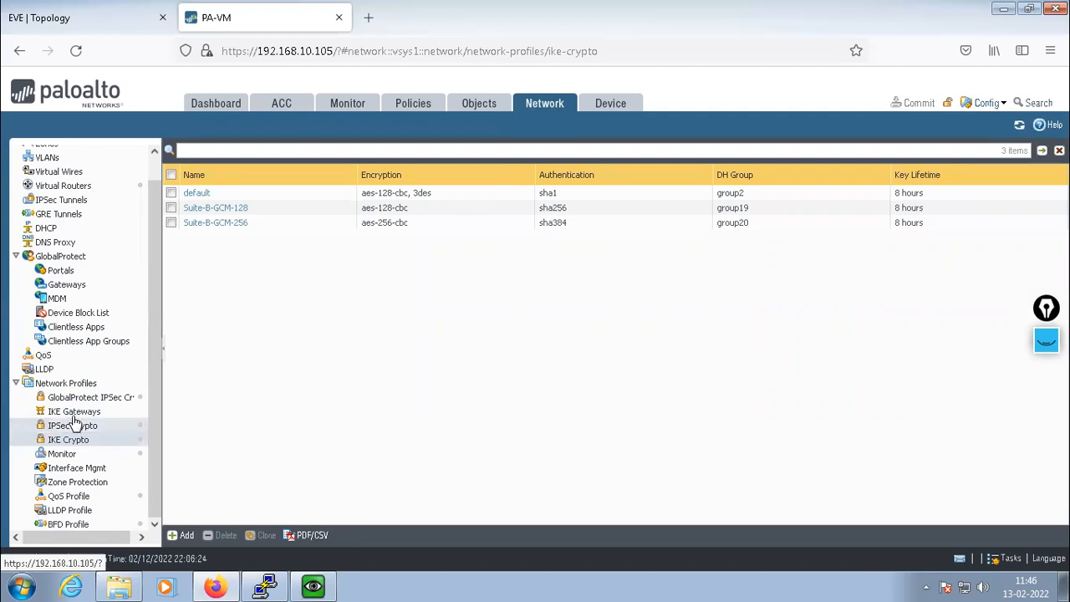
pyautogui.click(75, 414)
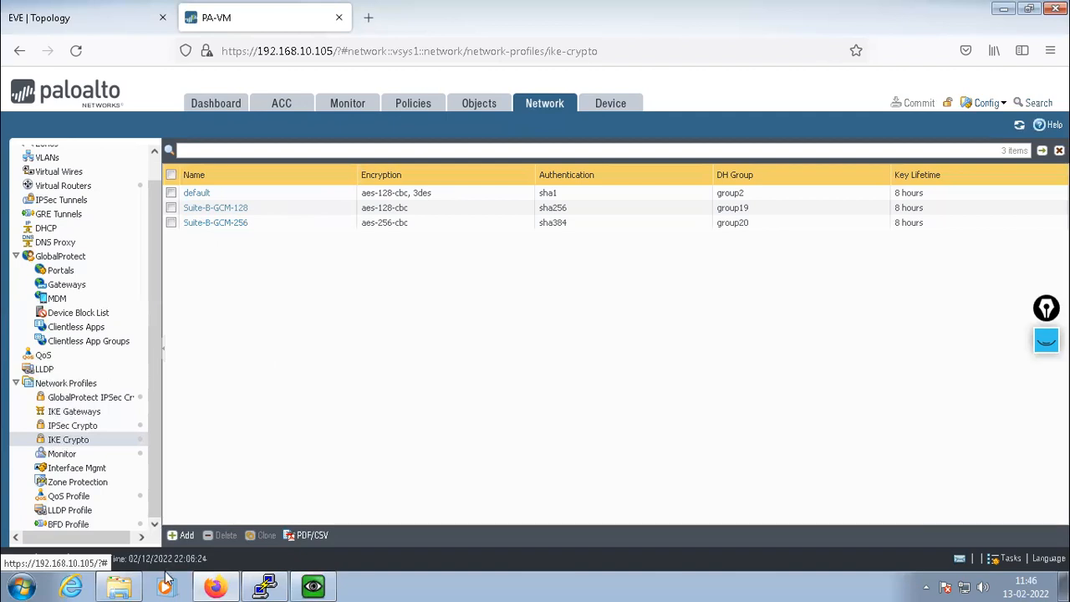
# Add IKE crypto profile 'PA-PHASE-1' with DH group group2
pyautogui.click(186, 536)
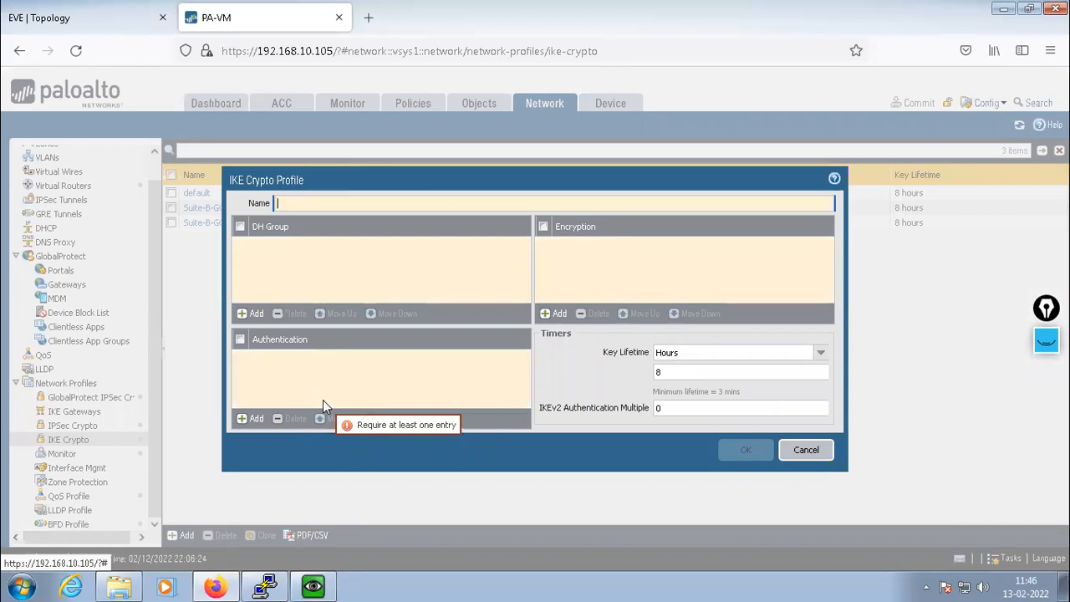
pyautogui.write('PA-')
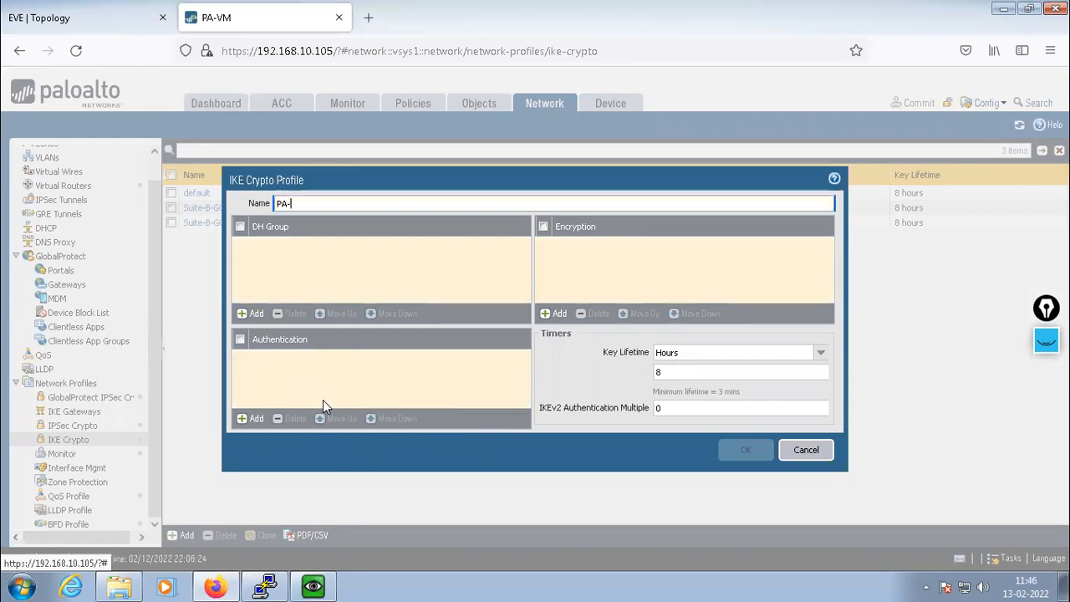
pyautogui.write('P')
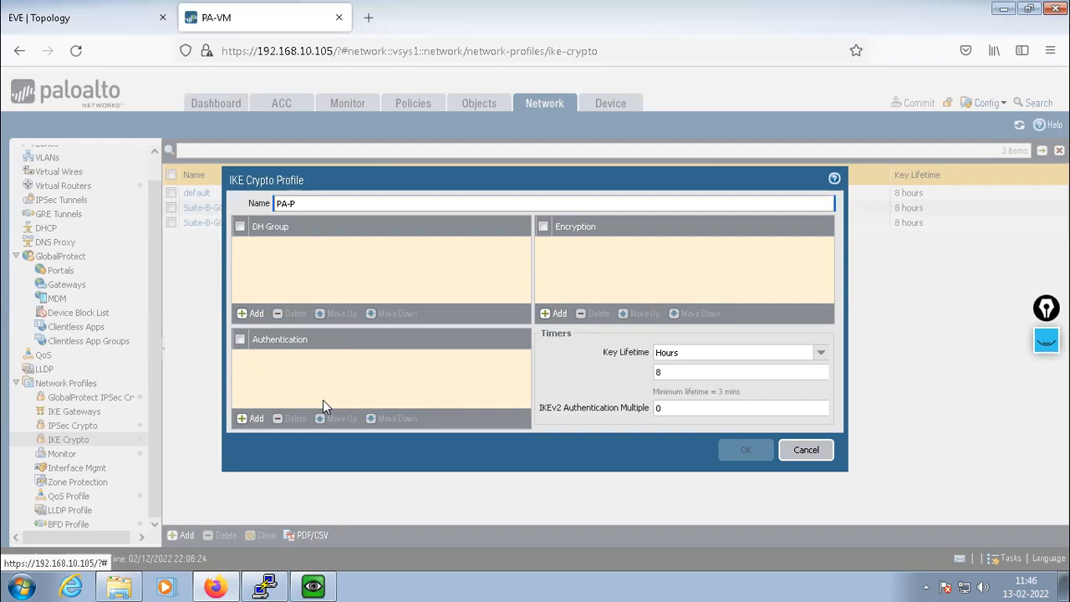
pyautogui.write('HASE-1')
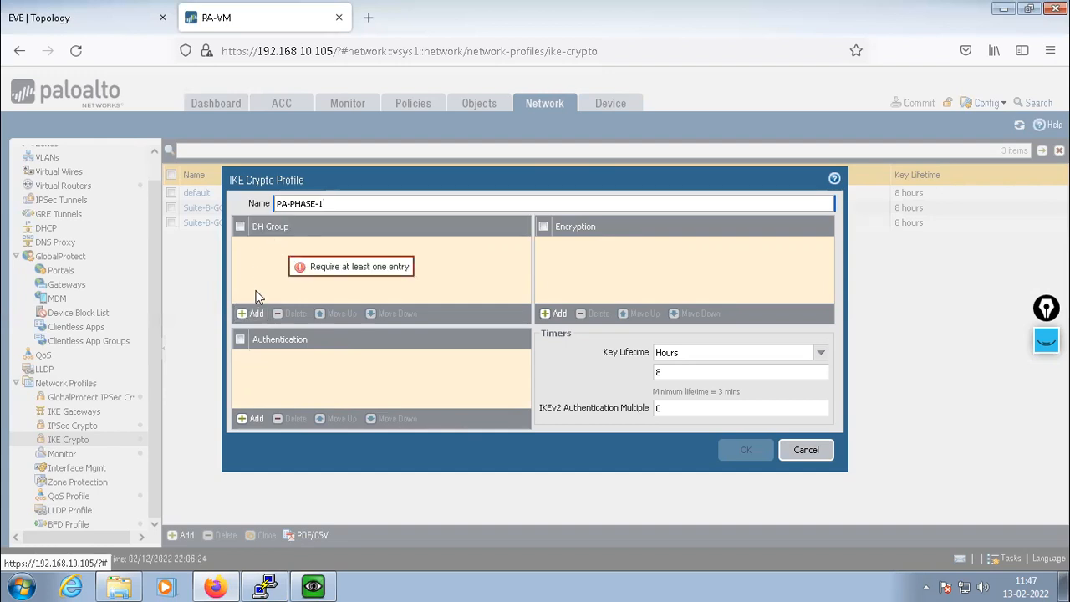
pyautogui.click(253, 316)
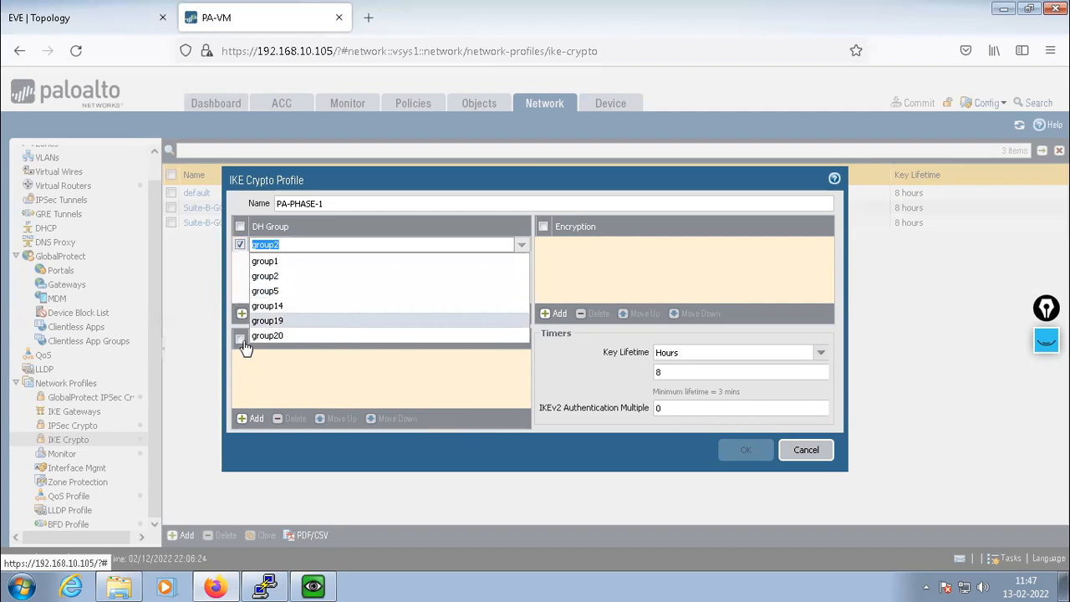
pyautogui.click(269, 277)
pyautogui.click(269, 285)
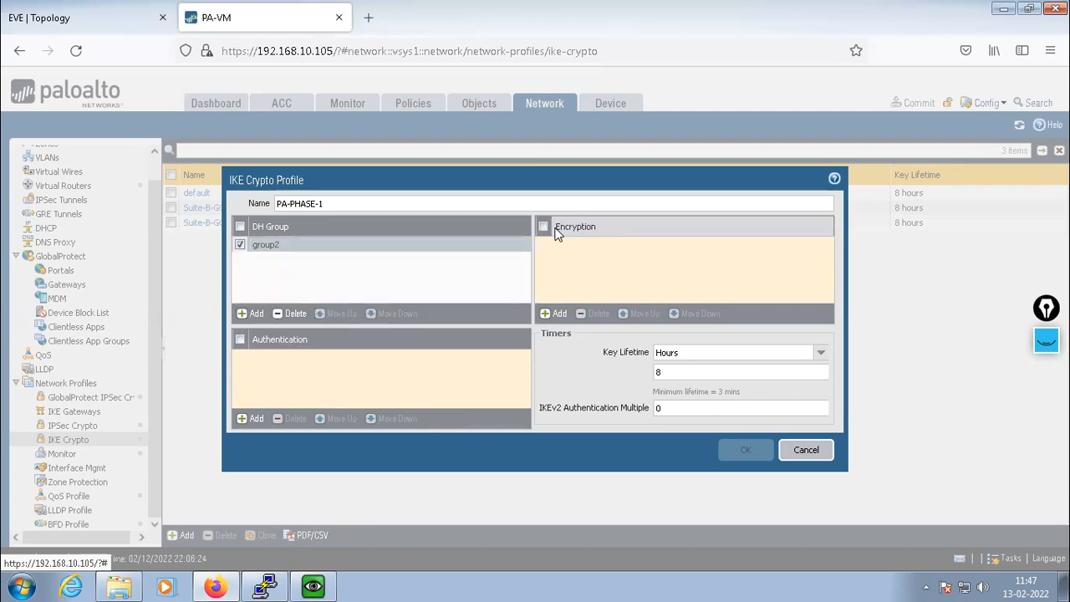
# Give PA-PHASE-1 aes-128-cbc encryption and sha1 authentication
pyautogui.click(552, 313)
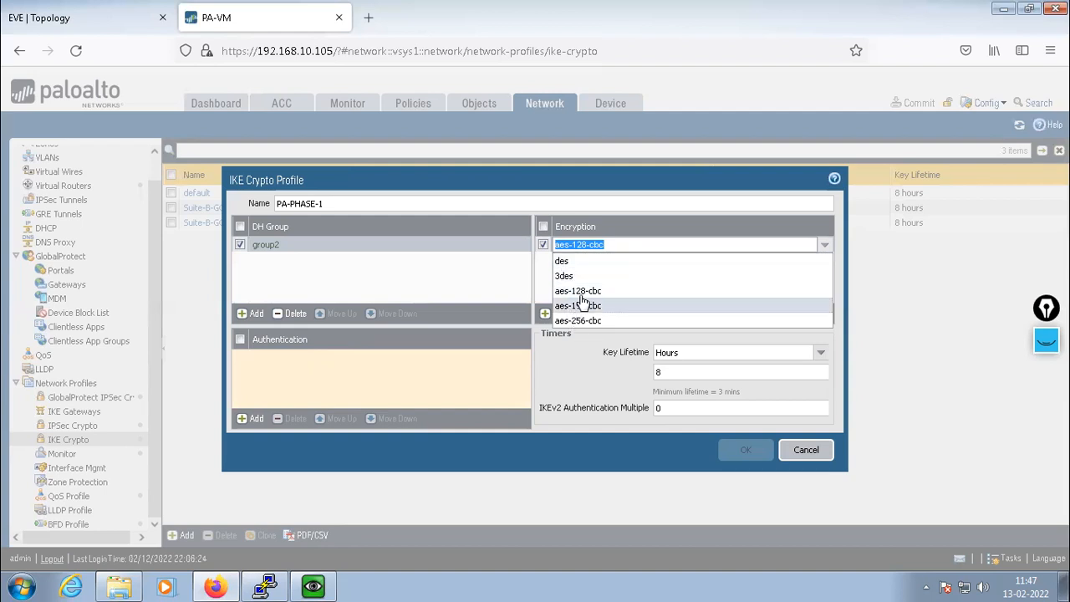
pyautogui.click(585, 293)
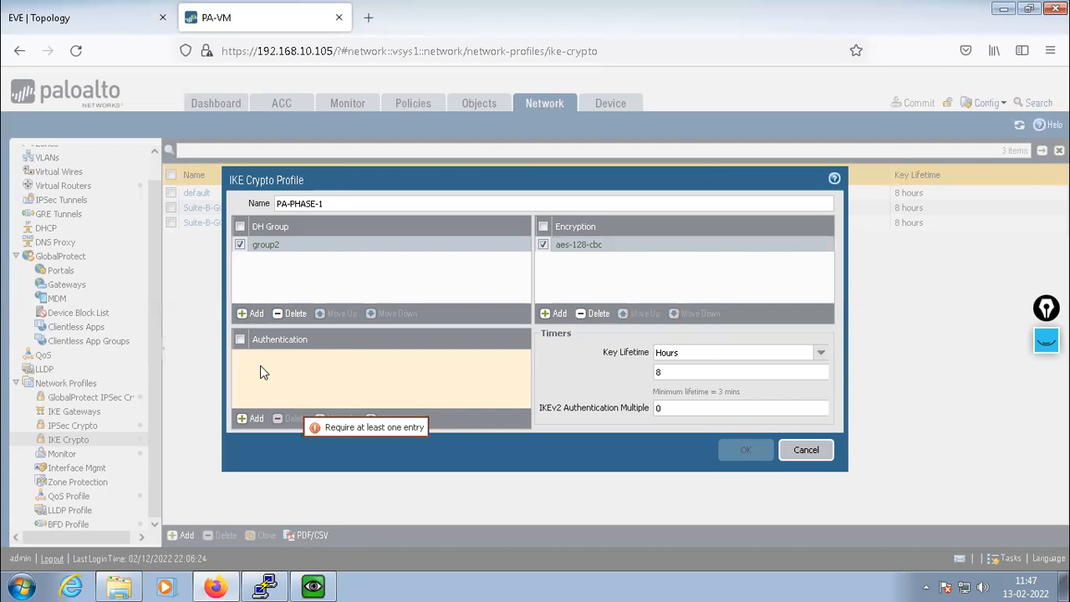
pyautogui.click(248, 418)
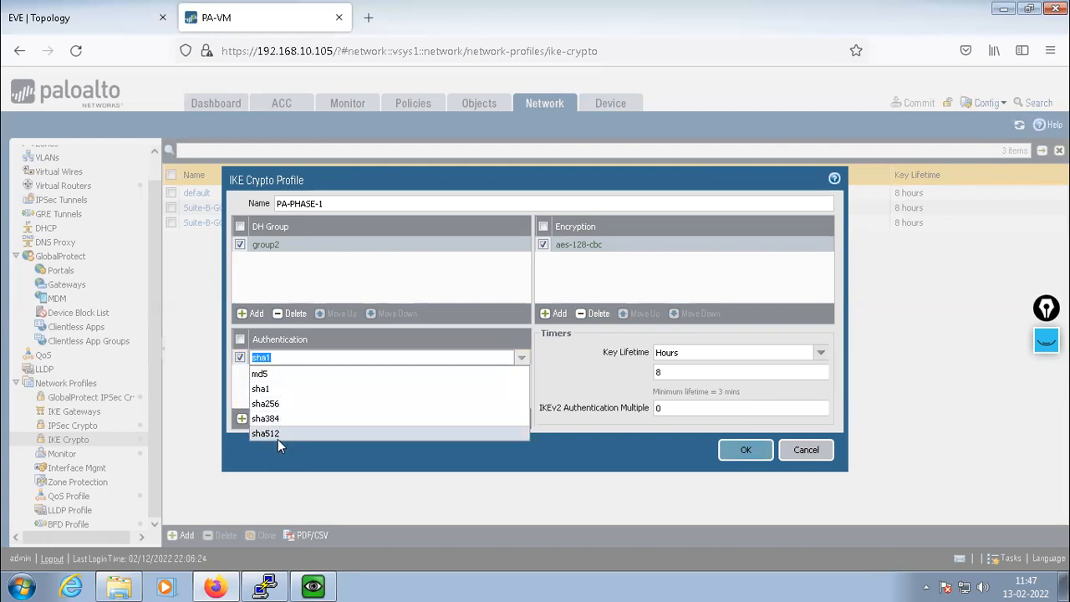
pyautogui.click(283, 390)
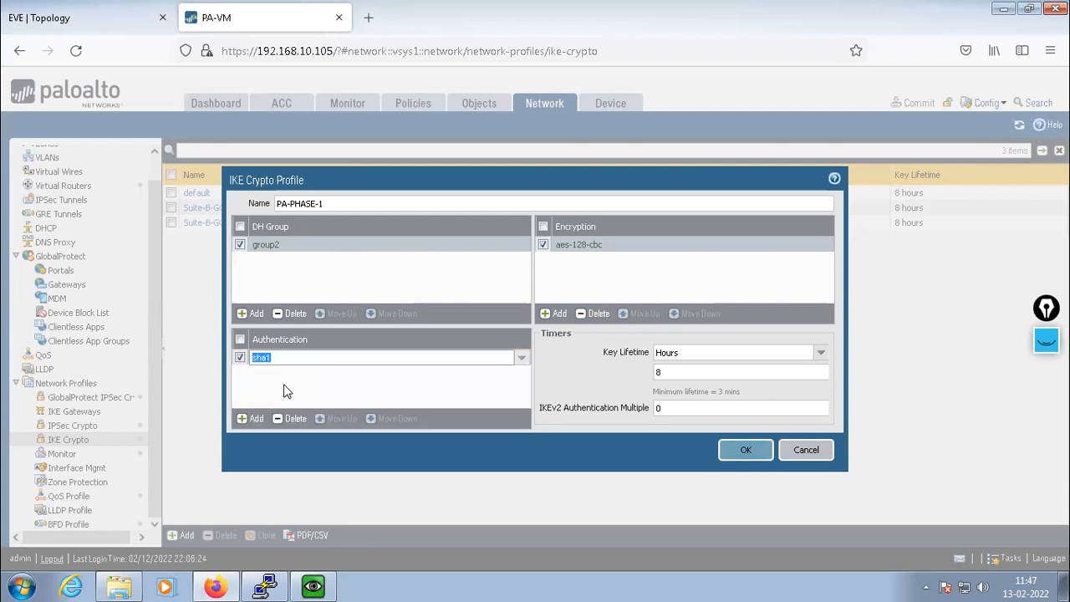
pyautogui.click(285, 388)
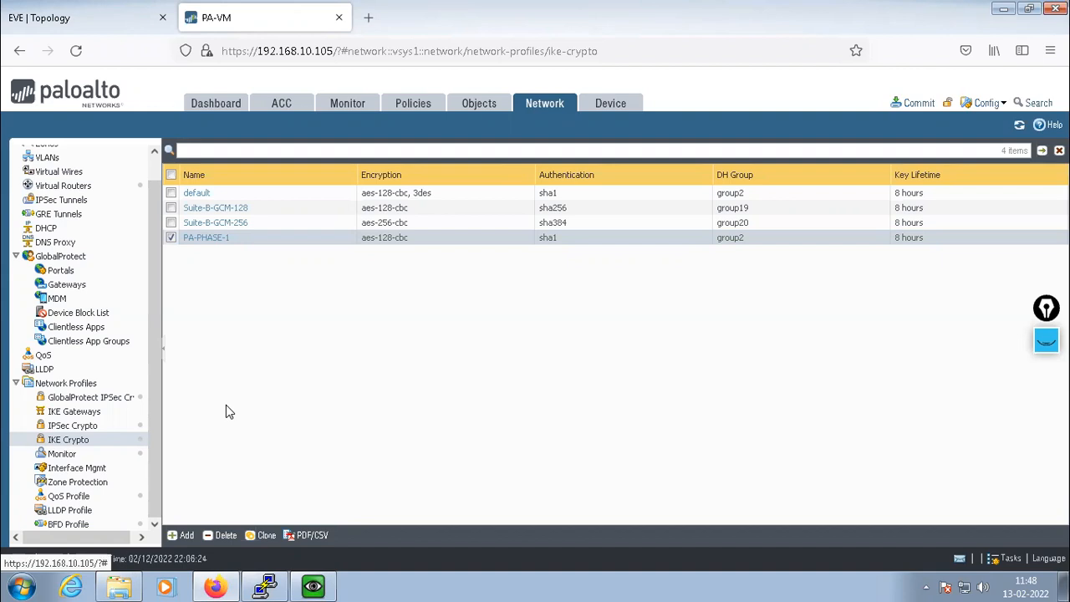
# Add IPSec crypto profile 'IPSEC-PHASE-2' using the ESP protocol
pyautogui.click(75, 428)
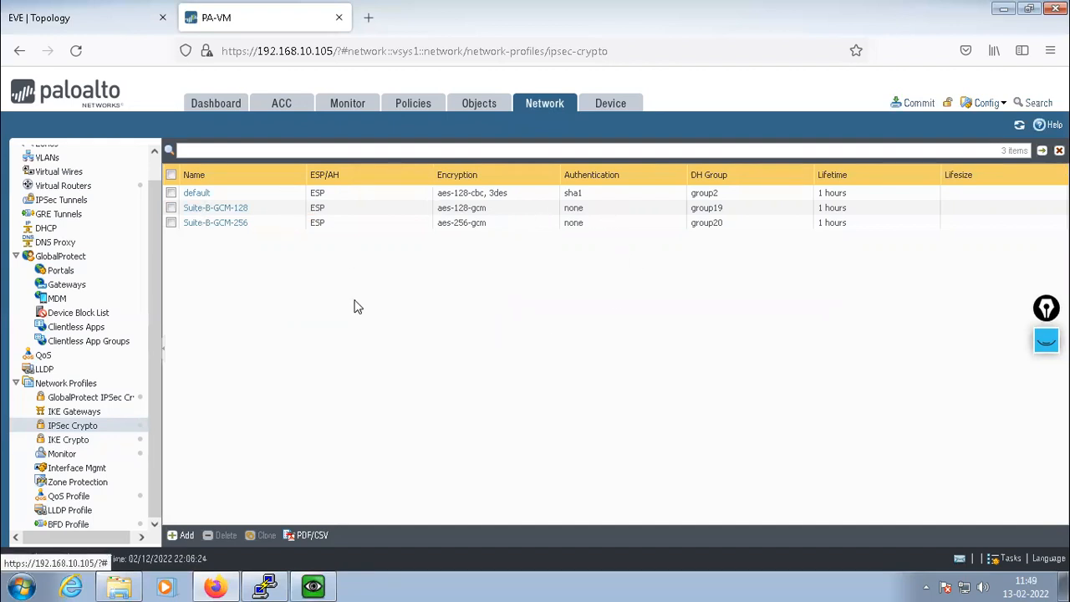
pyautogui.click(179, 535)
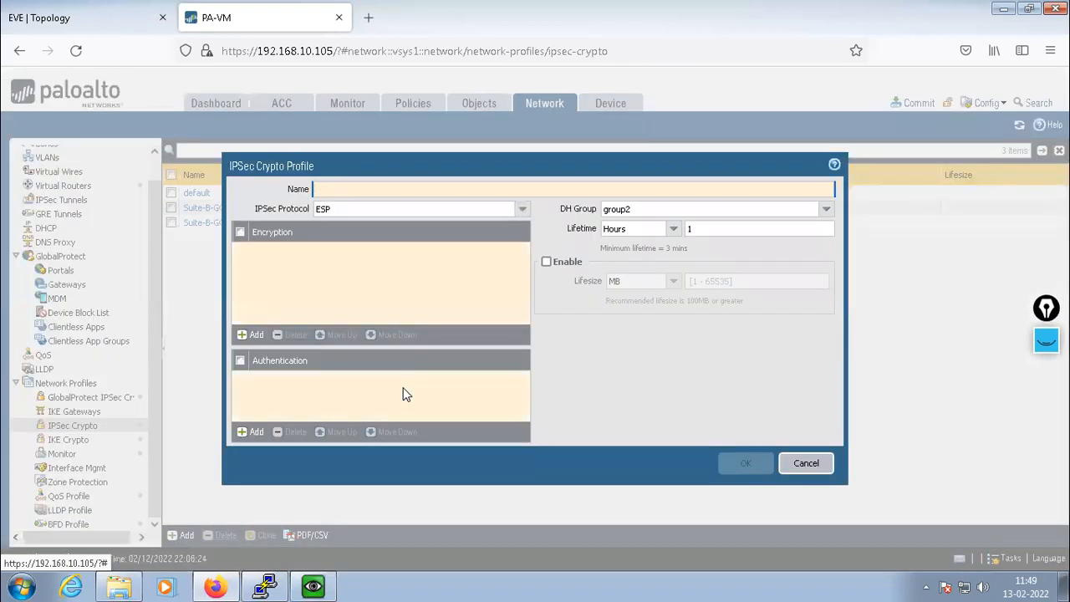
pyautogui.write('IPSEC')
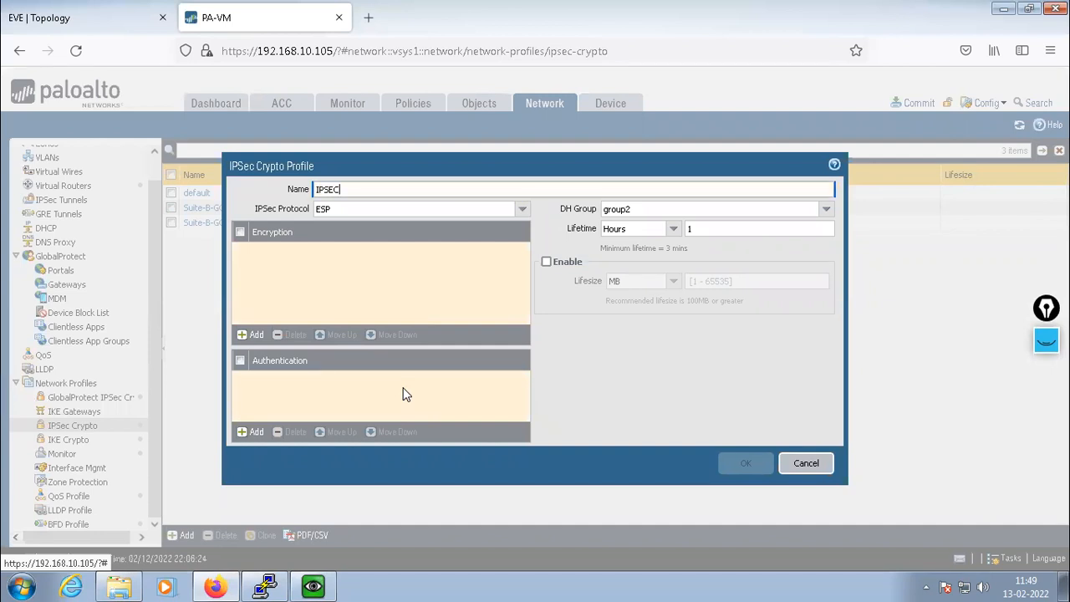
pyautogui.write('-PHASE-2')
pyautogui.click(359, 268)
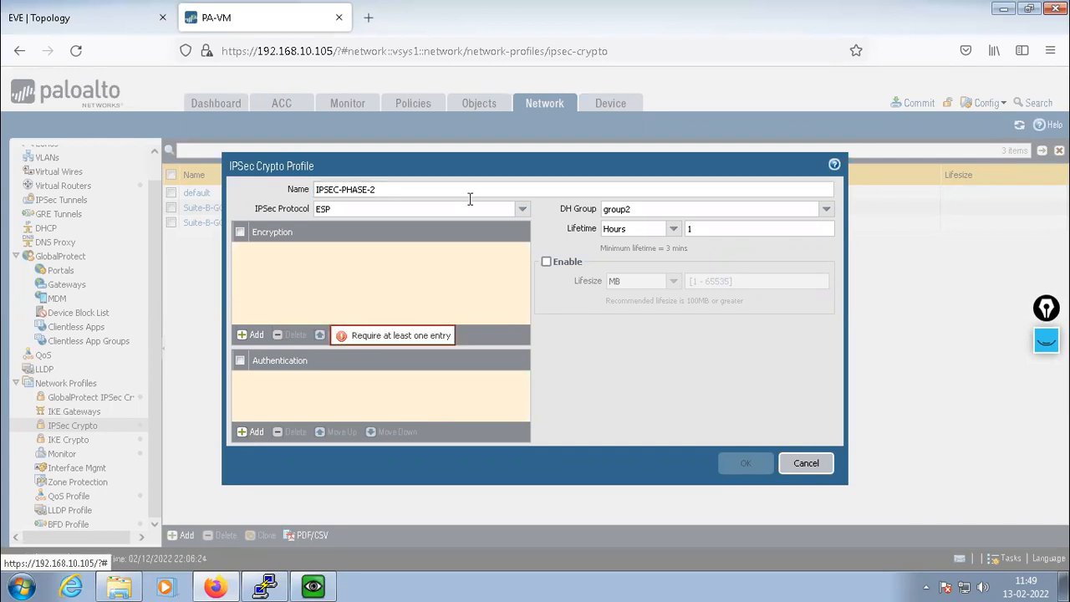
pyautogui.moveTo(495, 164); pyautogui.dragTo(502, 151)
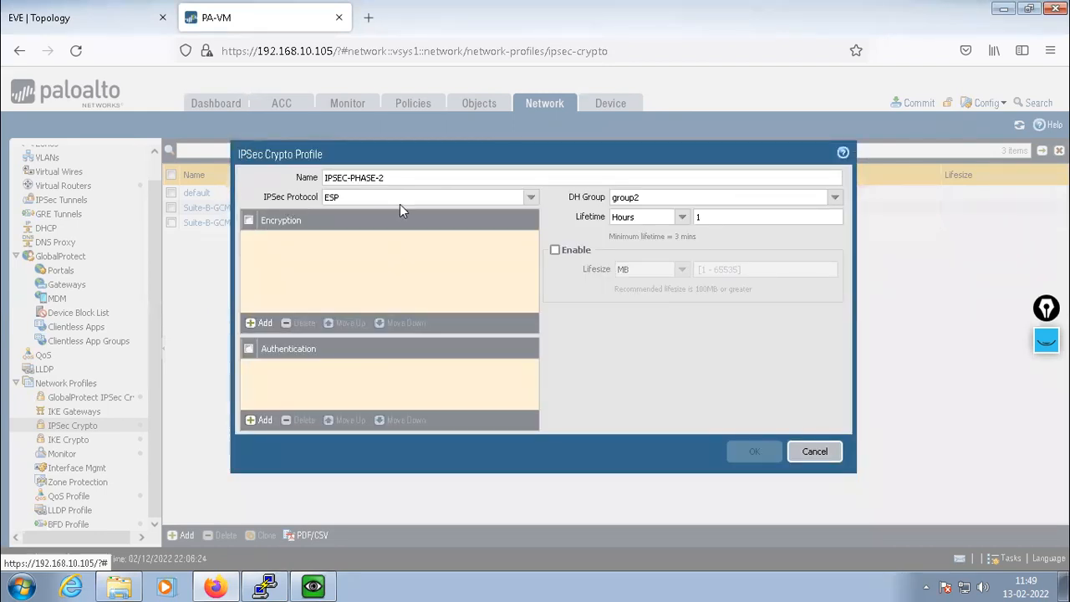
pyautogui.click(532, 199)
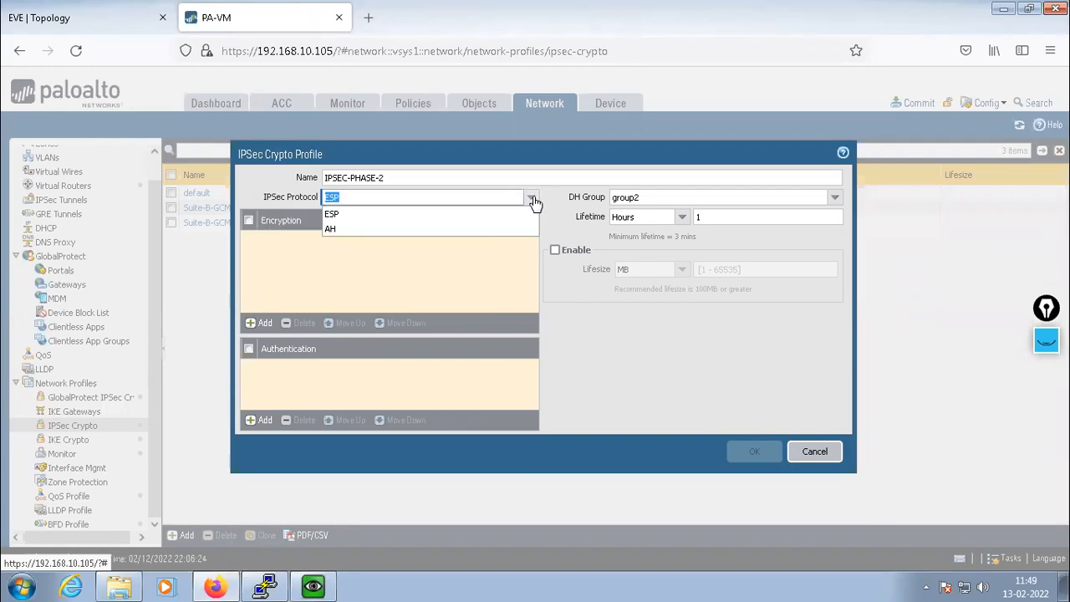
pyautogui.click(335, 216)
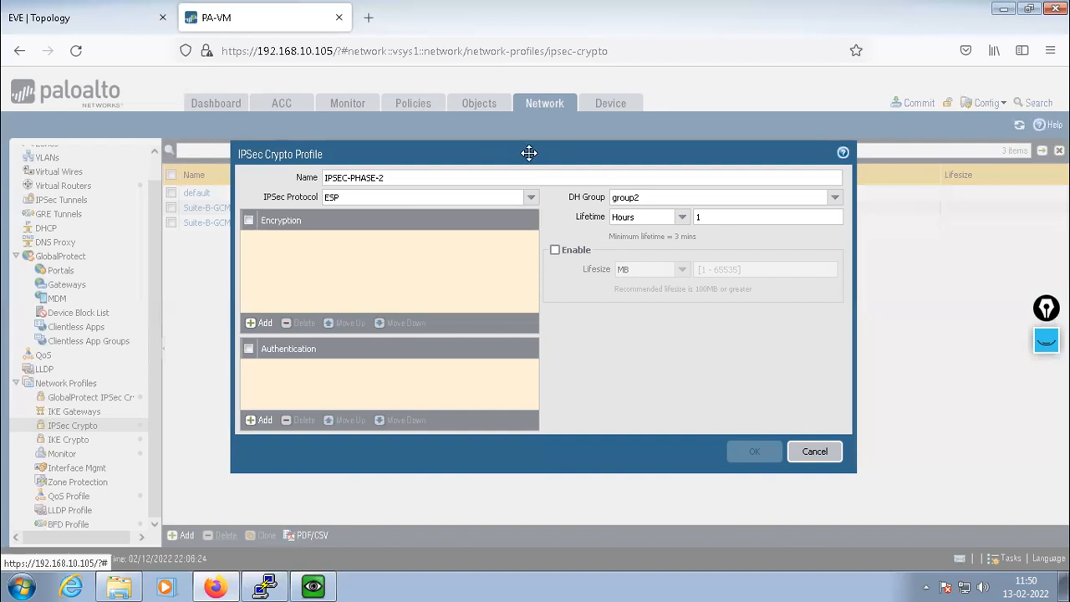
# Add 3des as the IPSEC-PHASE-2 encryption algorithm
pyautogui.moveTo(287, 248)
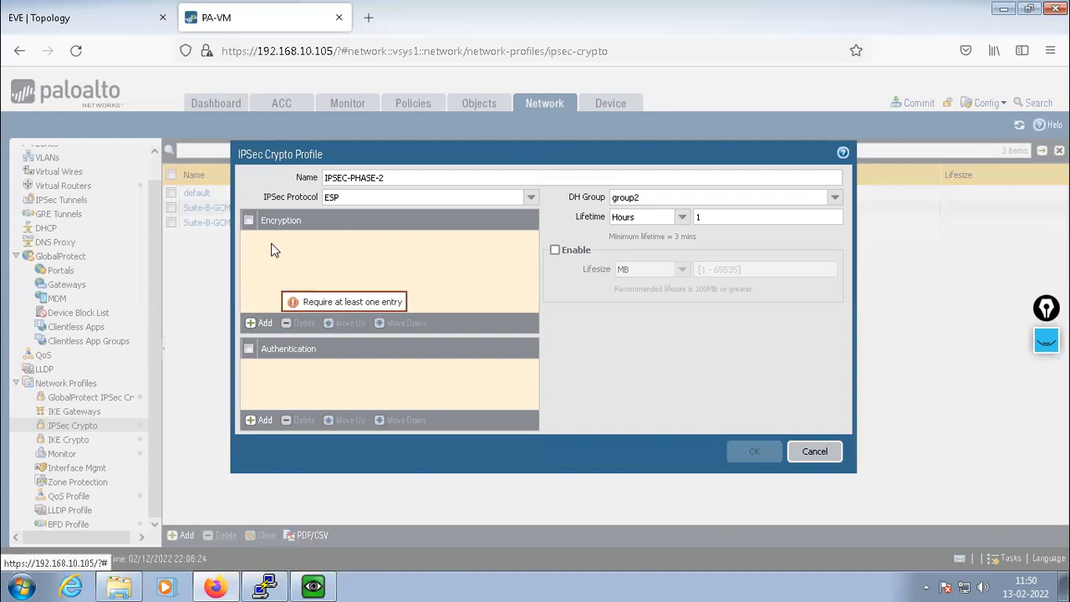
pyautogui.click(254, 323)
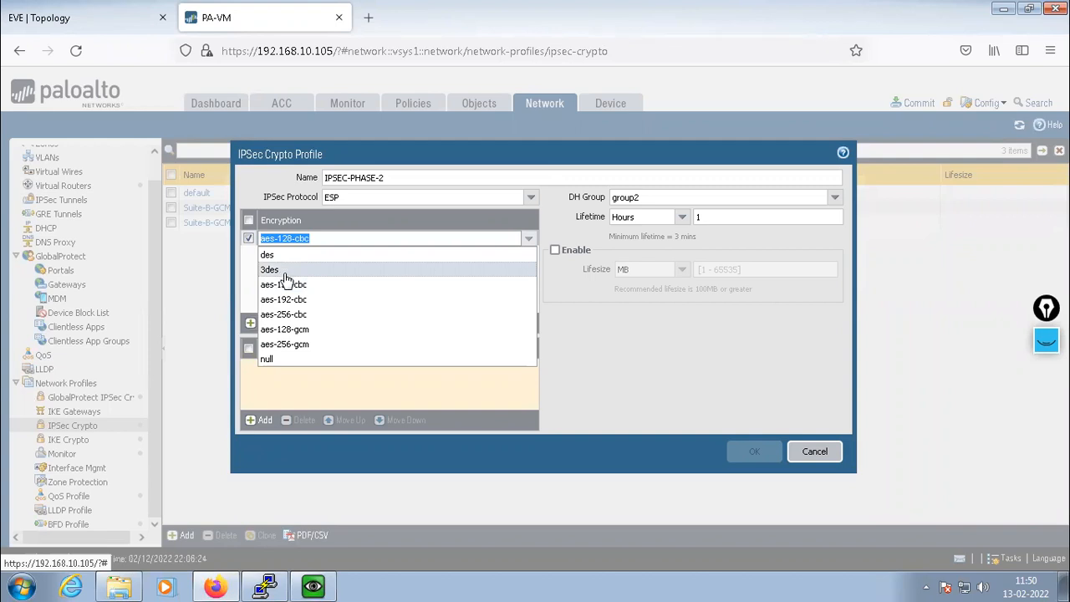
pyautogui.click(276, 270)
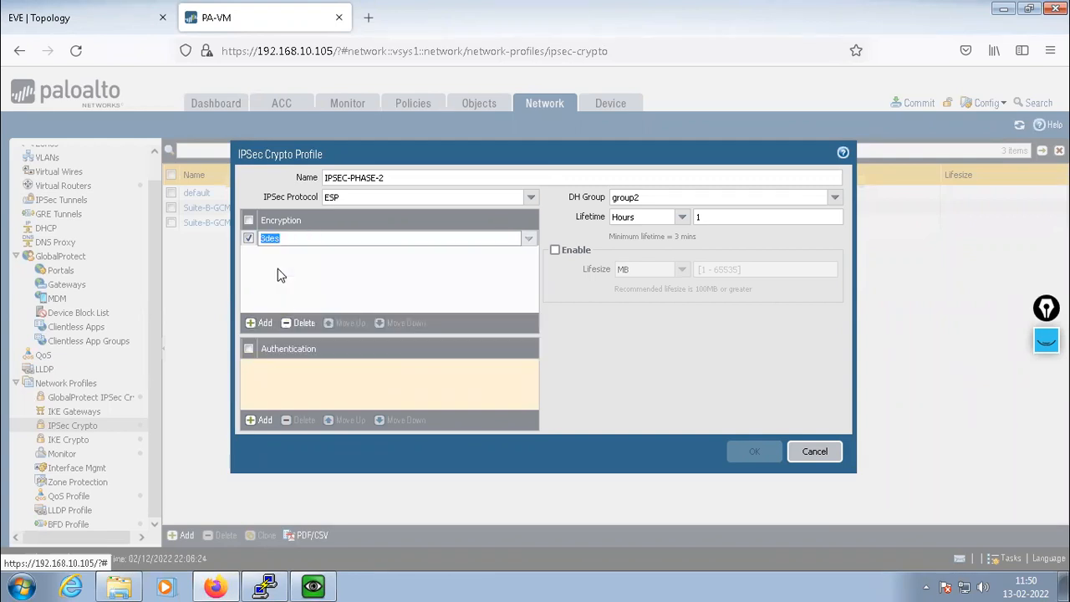
pyautogui.click(279, 274)
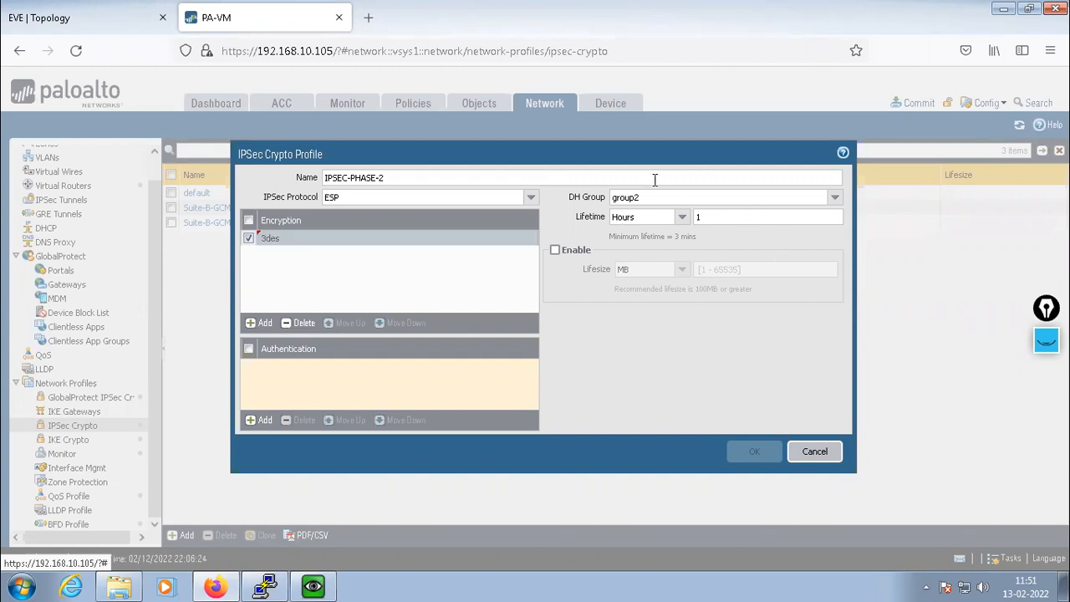
# Set the IPSEC-PHASE-2 DH group to no-pfs
pyautogui.click(834, 200)
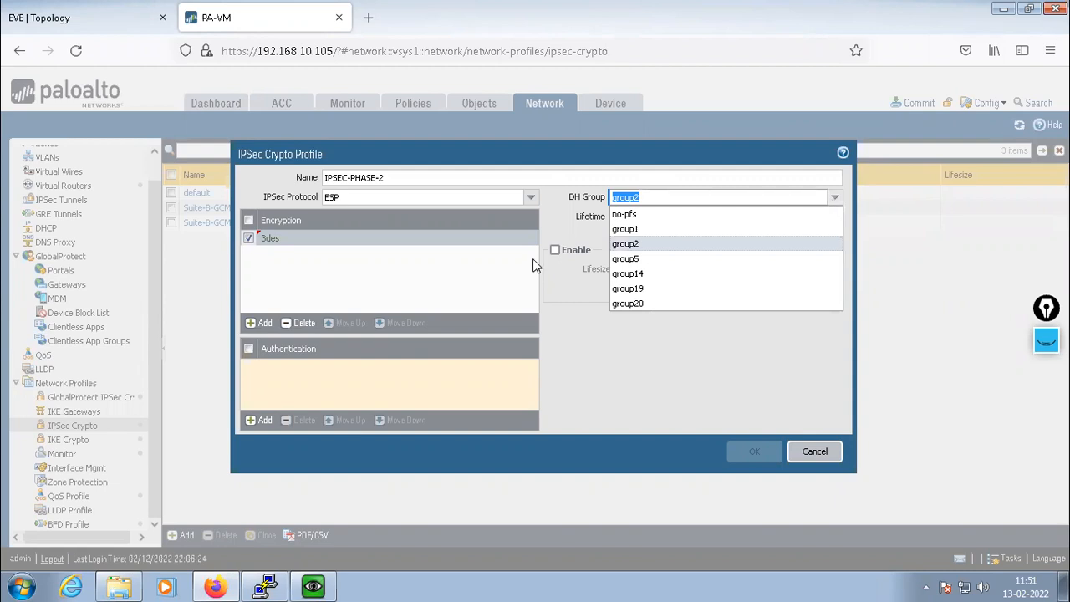
pyautogui.click(627, 215)
pyautogui.click(640, 354)
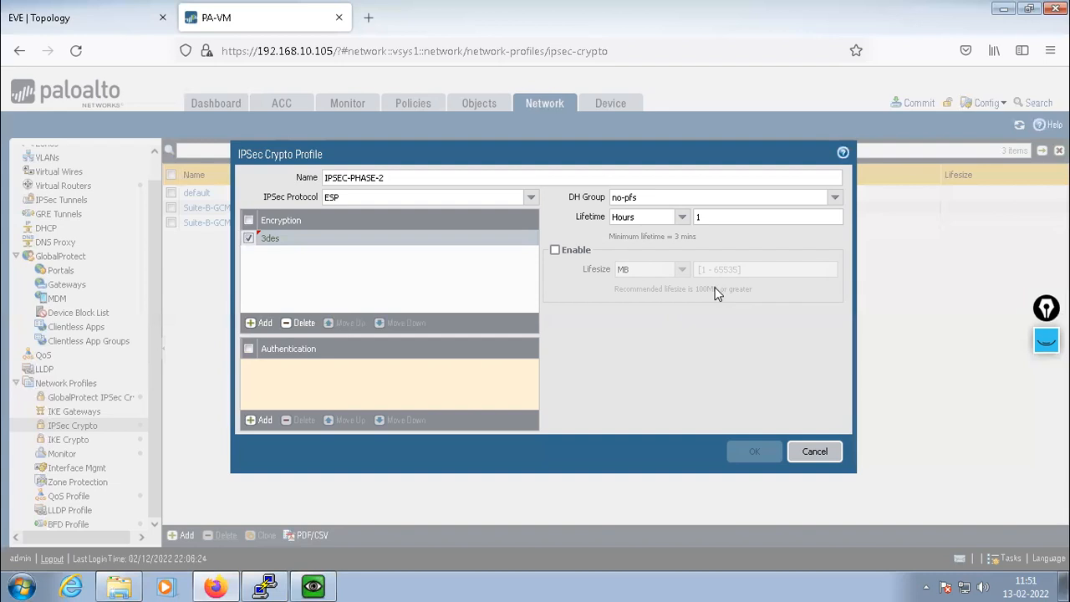
# Add sha1 authentication, save IPSEC-PHASE-2, and go to the IKE Gateways list
pyautogui.click(259, 420)
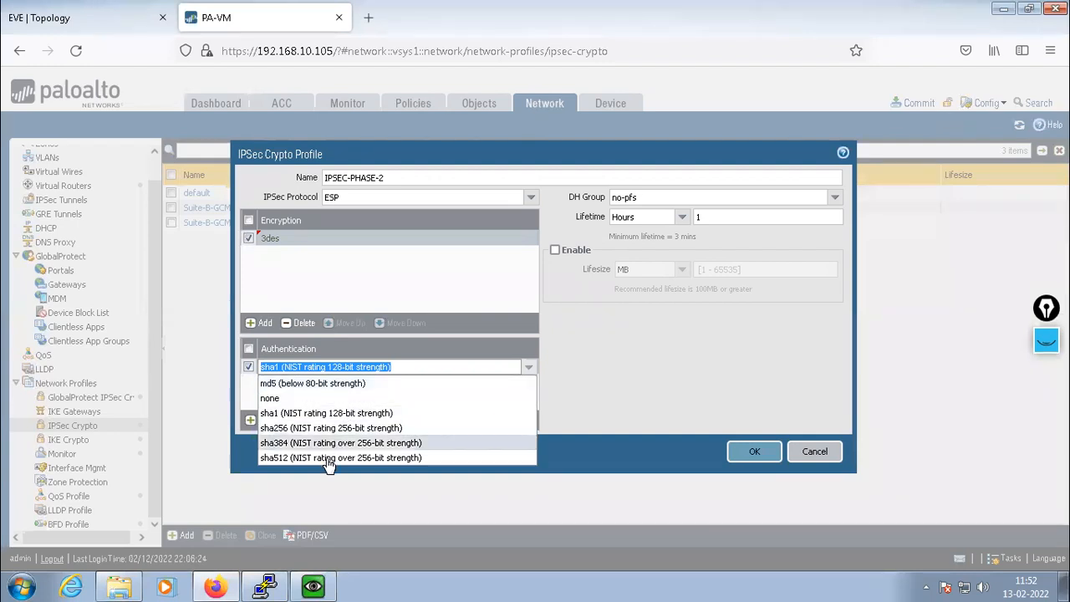
pyautogui.click(269, 413)
pyautogui.click(287, 389)
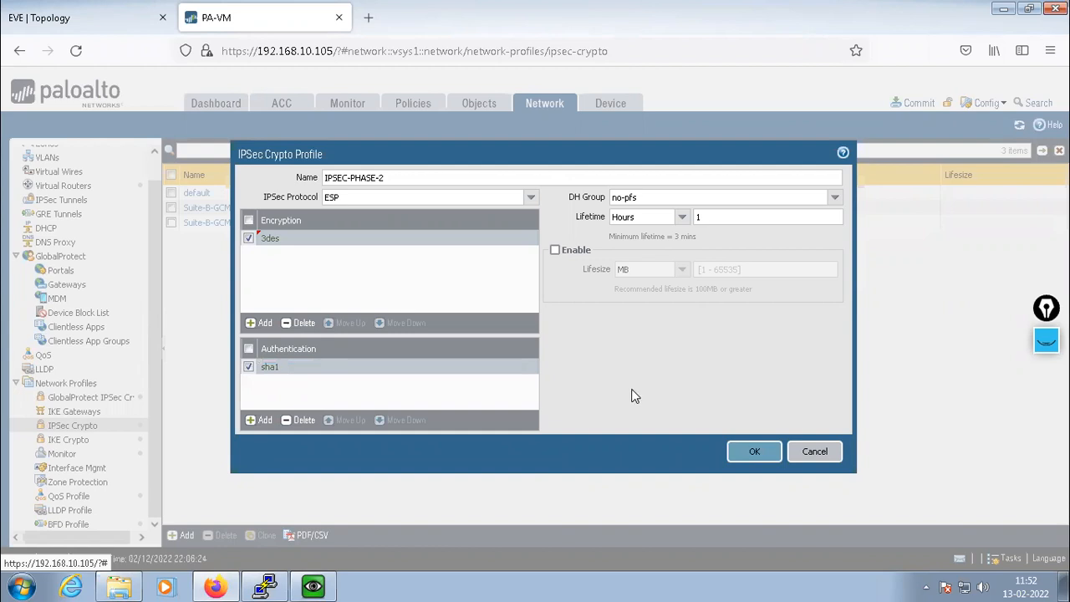
pyautogui.click(755, 454)
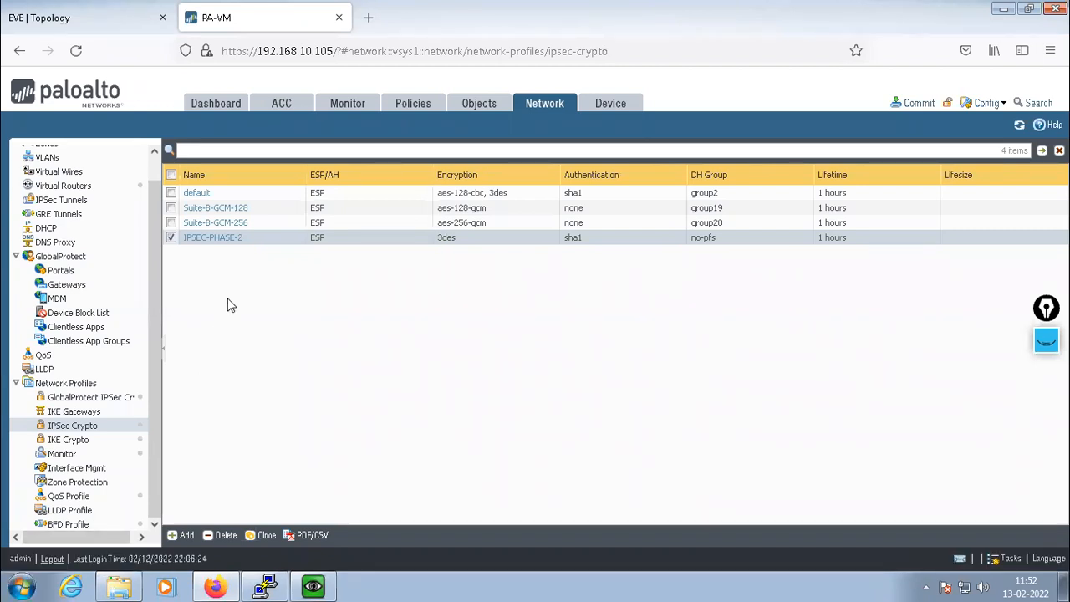
pyautogui.click(69, 415)
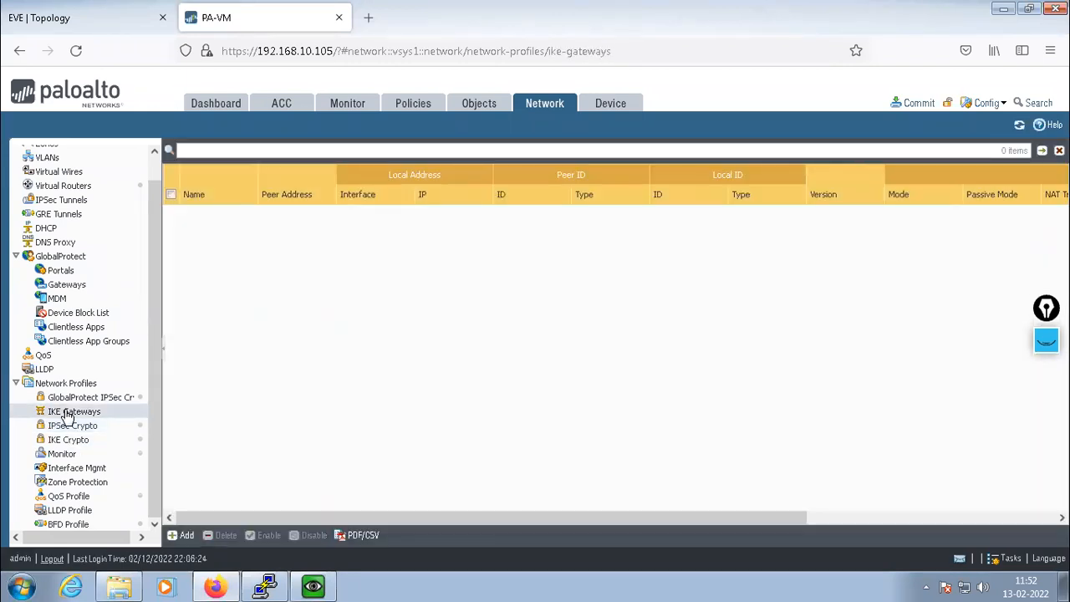
# Add an IKE gateway named REMOTE-PA using IKEv1 only mode
pyautogui.click(184, 536)
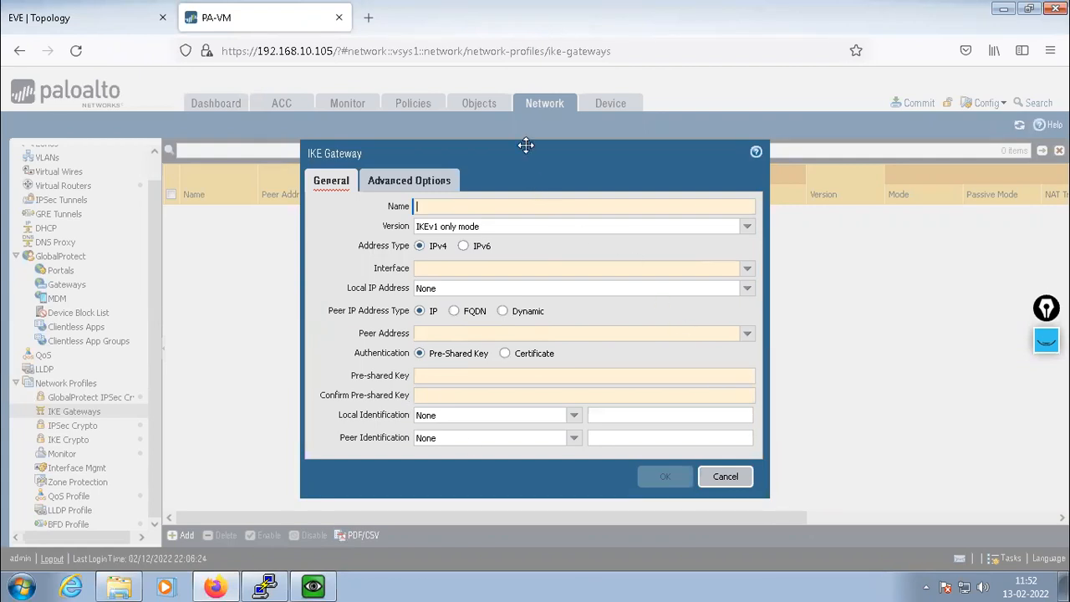
pyautogui.moveTo(526, 149); pyautogui.dragTo(548, 144)
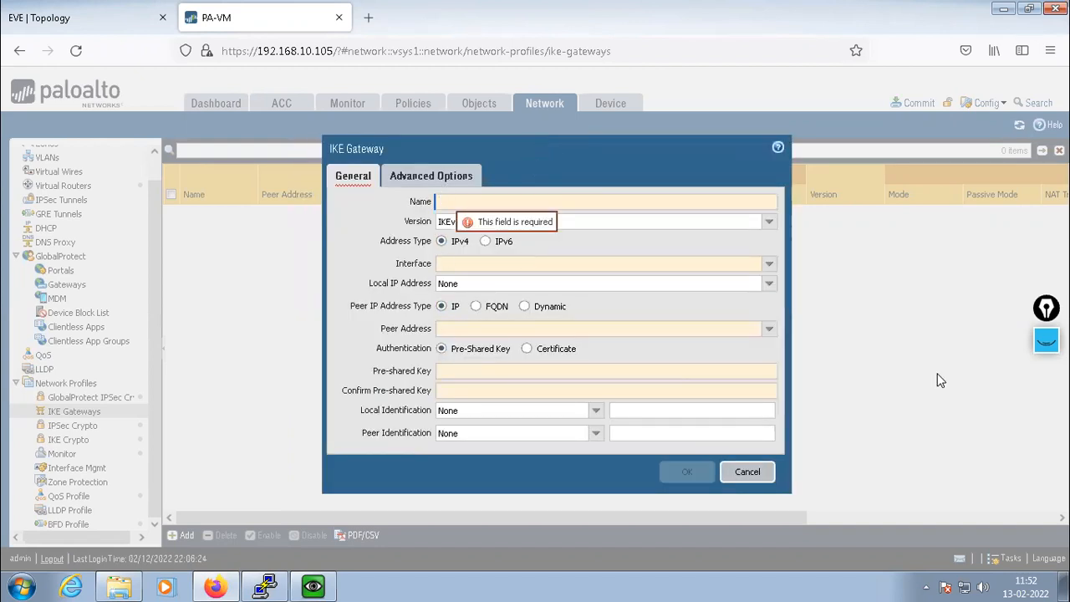
pyautogui.write('R')
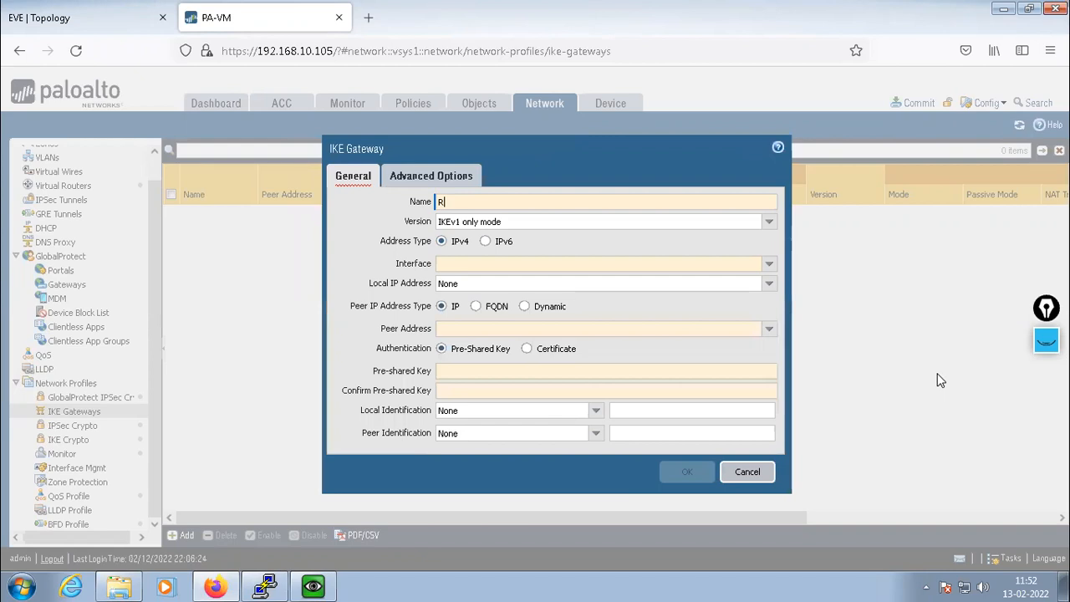
pyautogui.write('EMOTE-PA')
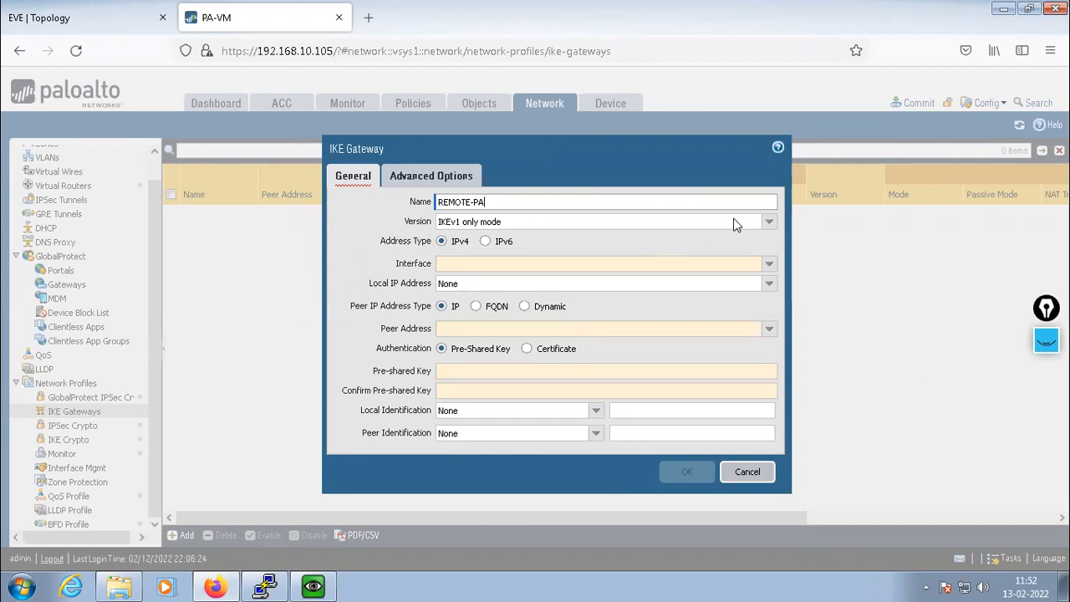
pyautogui.click(769, 223)
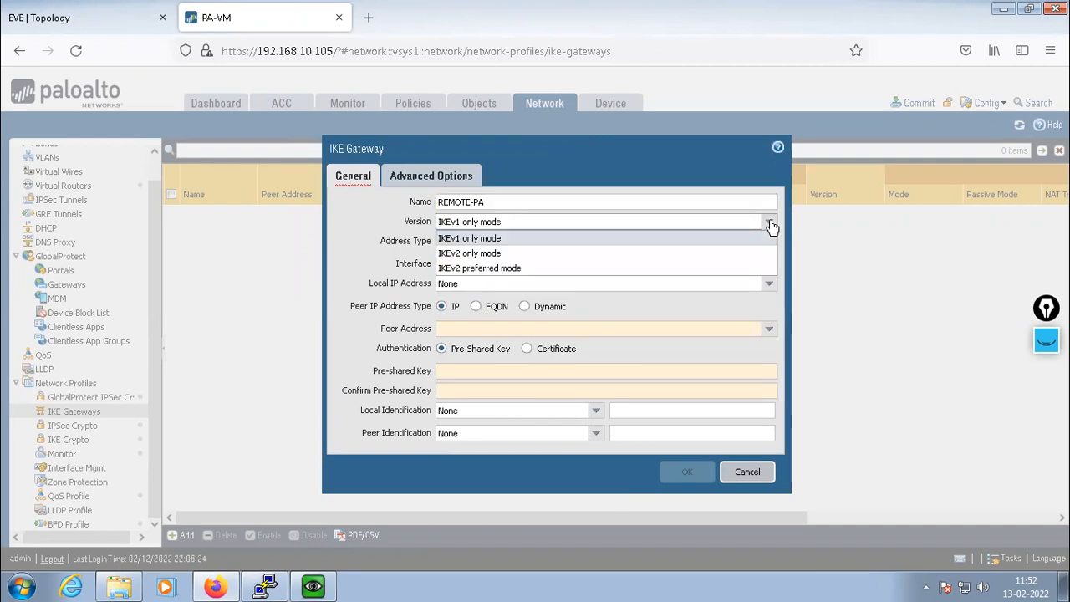
pyautogui.click(769, 223)
pyautogui.click(642, 246)
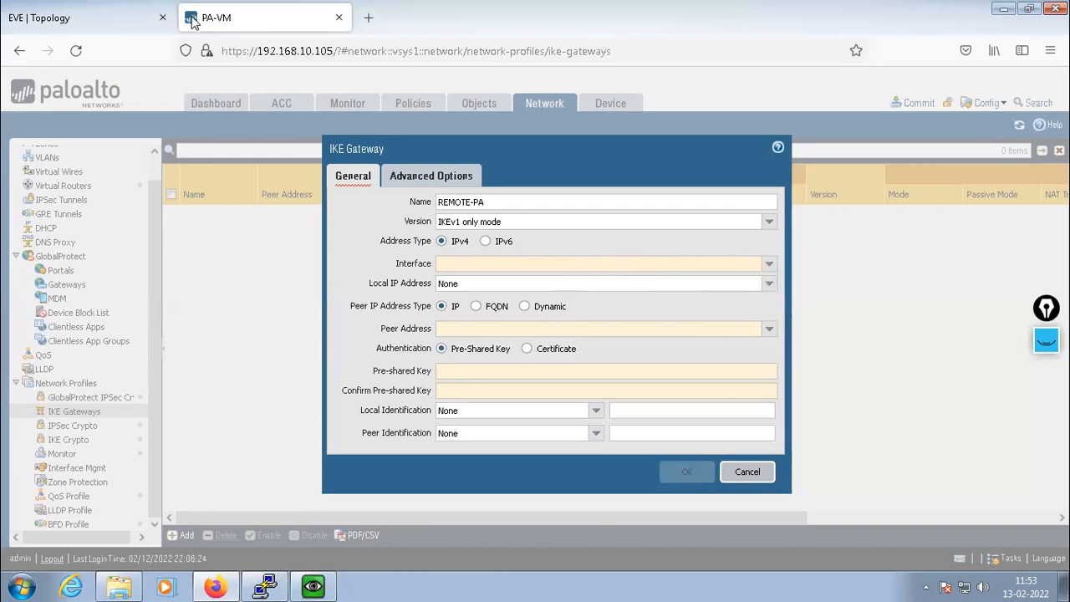
# Set the gateway interface to ethernet1/1 with local IP 11.1.1.1/24
pyautogui.click(97, 10)
pyautogui.click(220, 17)
pyautogui.click(769, 263)
pyautogui.click(462, 282)
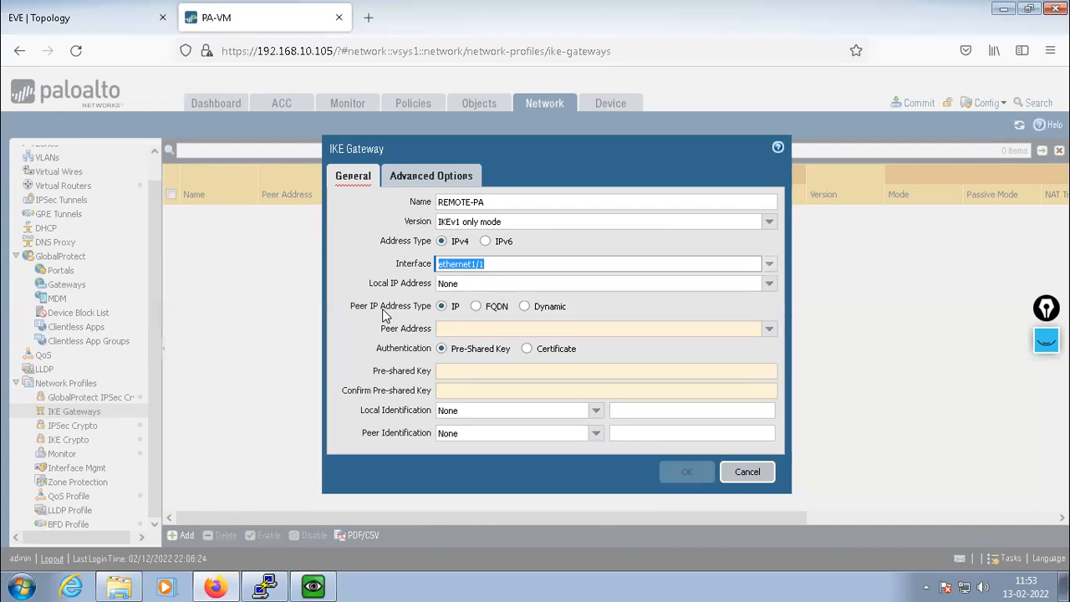
pyautogui.click(769, 284)
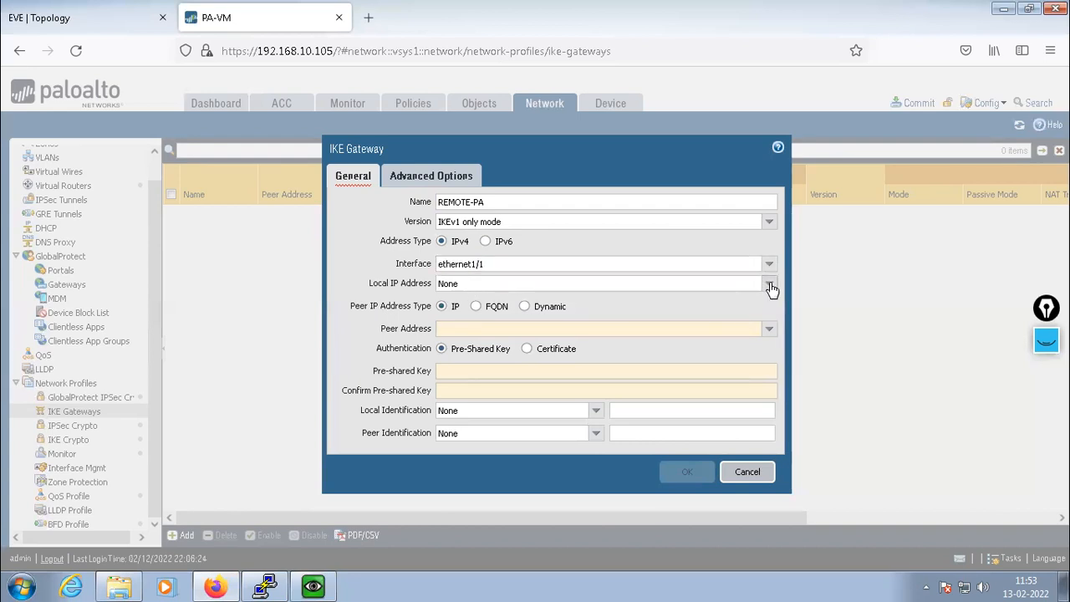
pyautogui.click(443, 311)
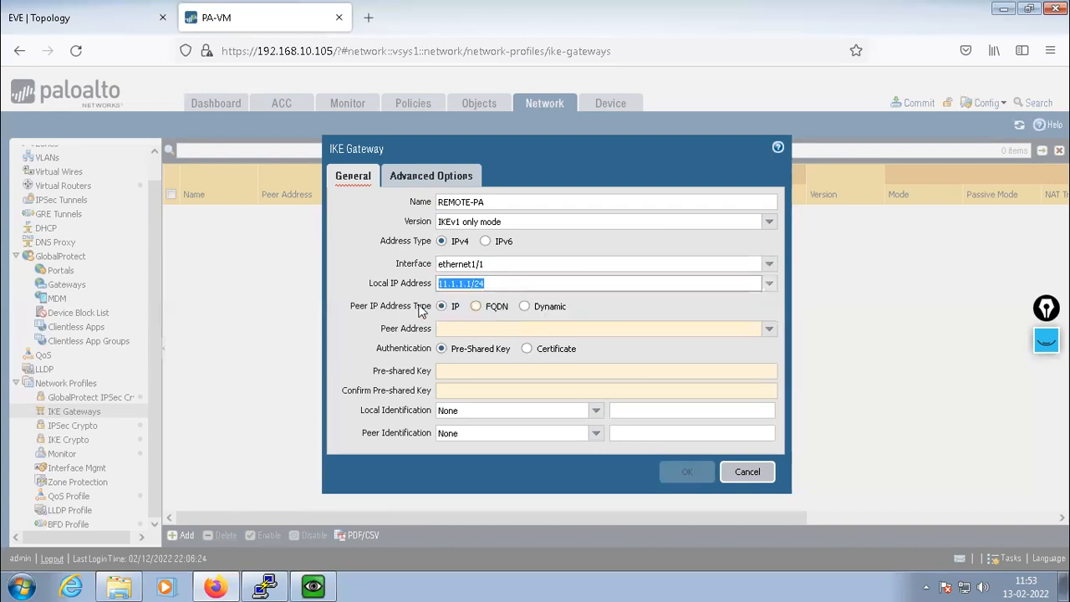
pyautogui.click(371, 258)
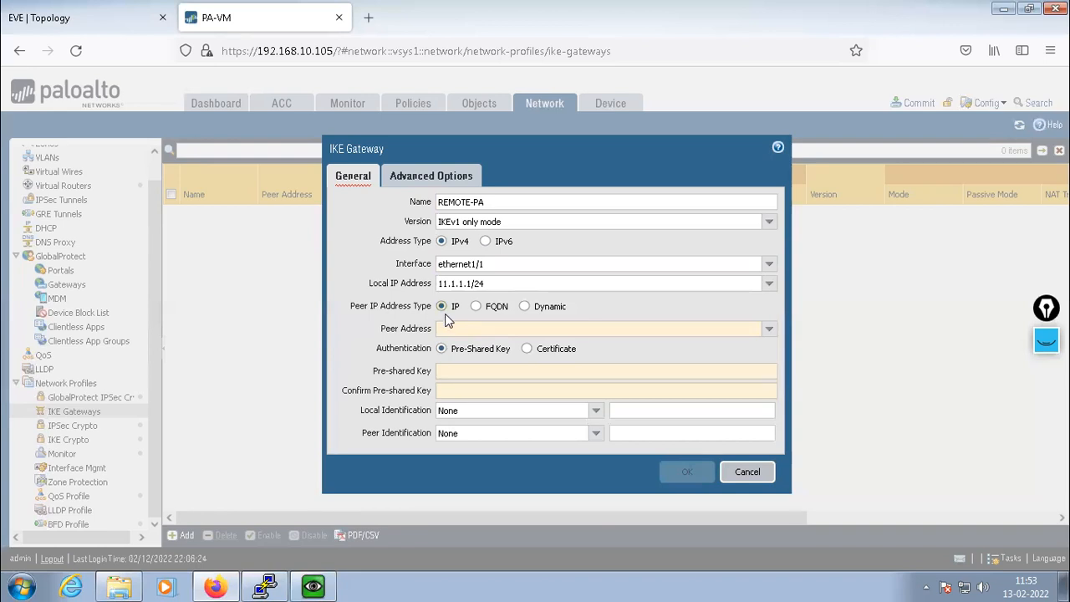
pyautogui.click(358, 323)
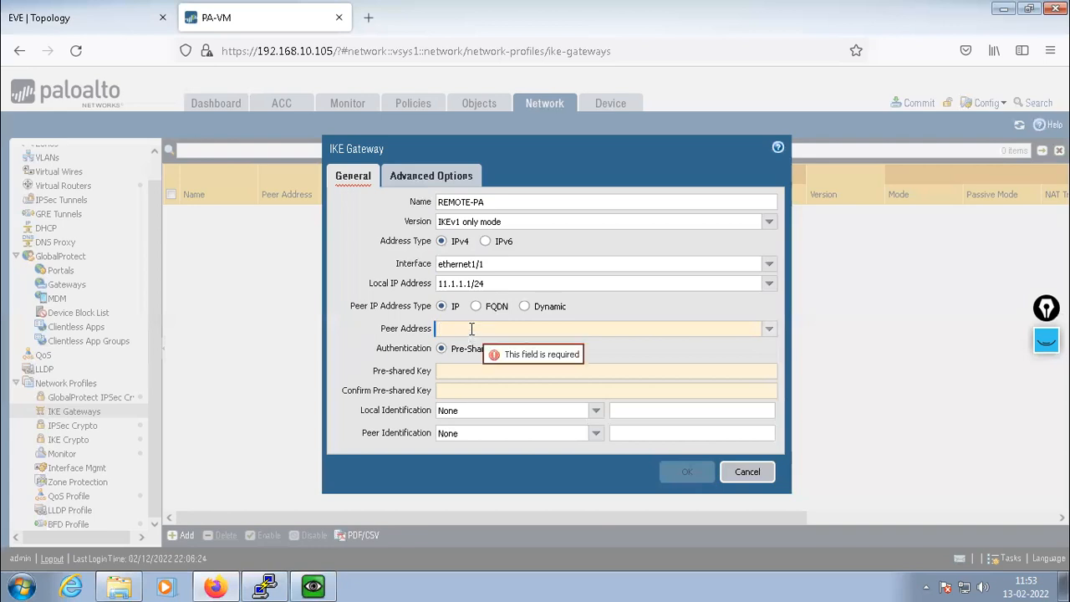
pyautogui.click(57, 17)
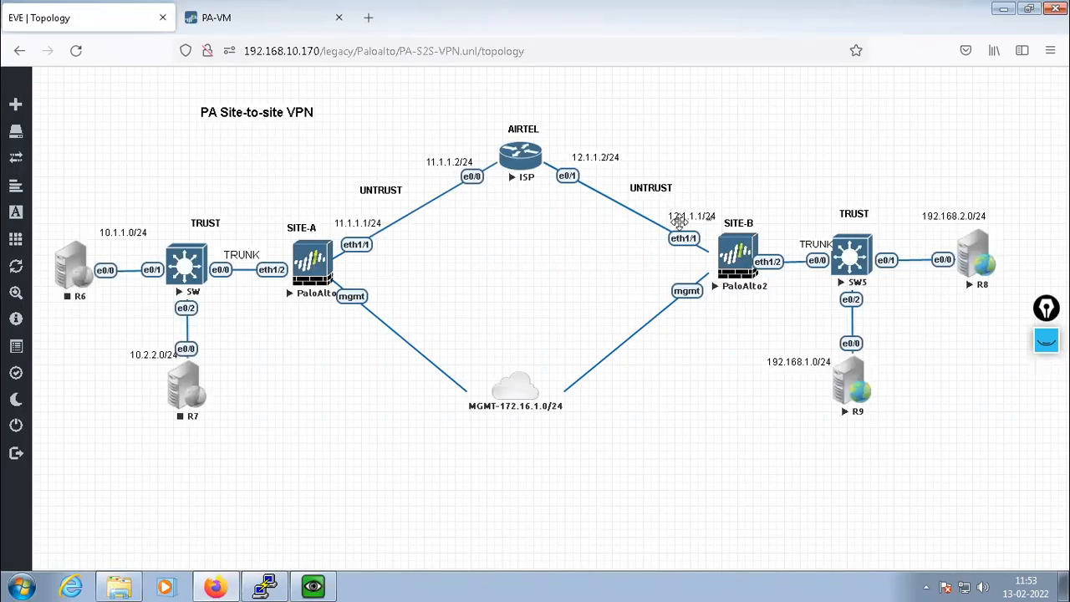
# Enter 12.1.1.1 as the REMOTE-PA peer address
pyautogui.click(255, 20)
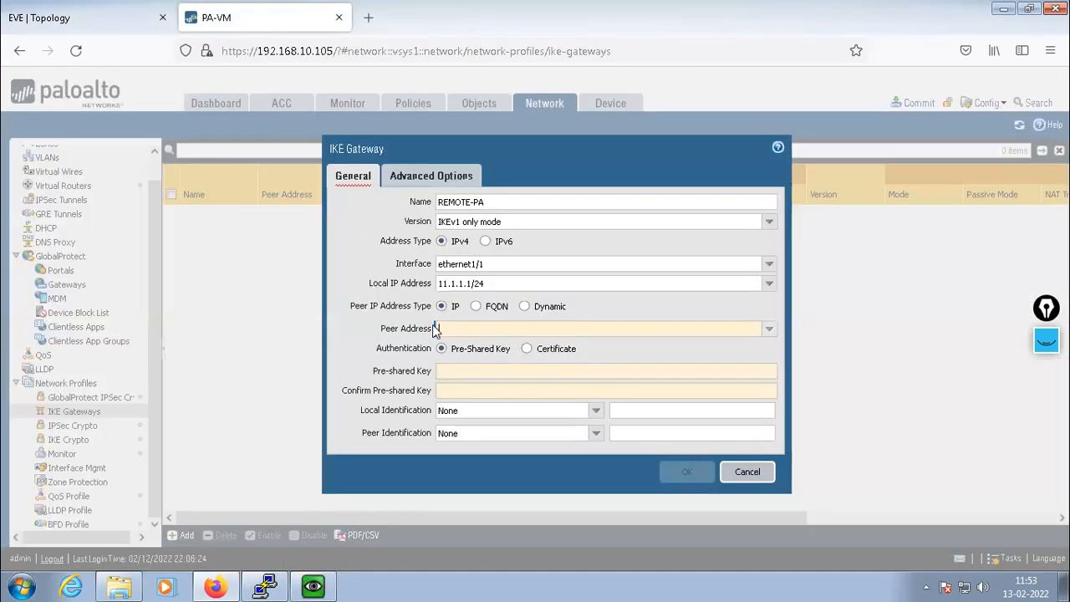
pyautogui.write('12.1.1.1')
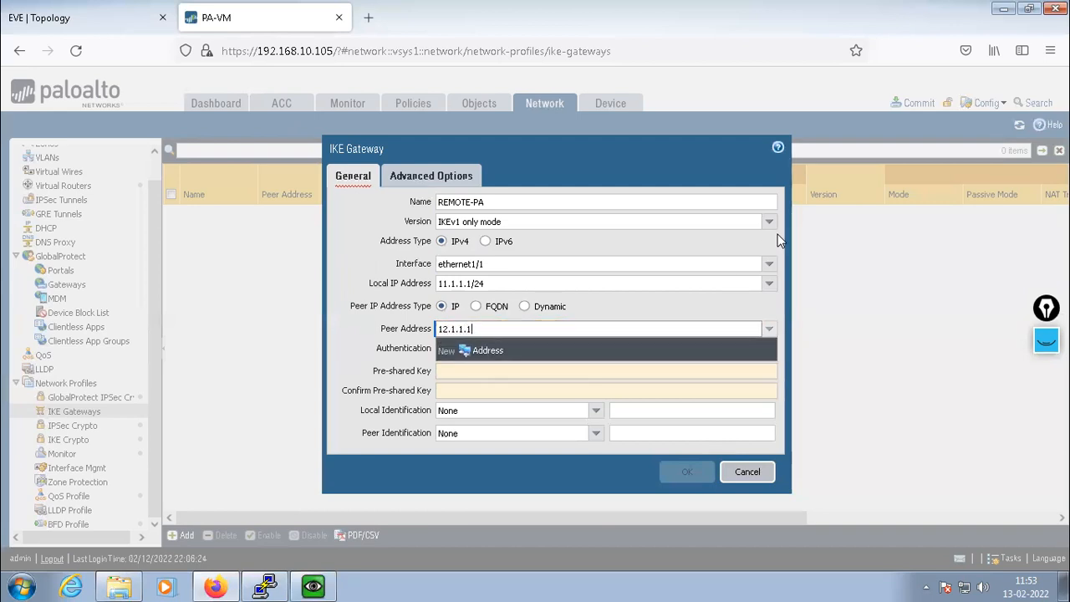
pyautogui.click(778, 241)
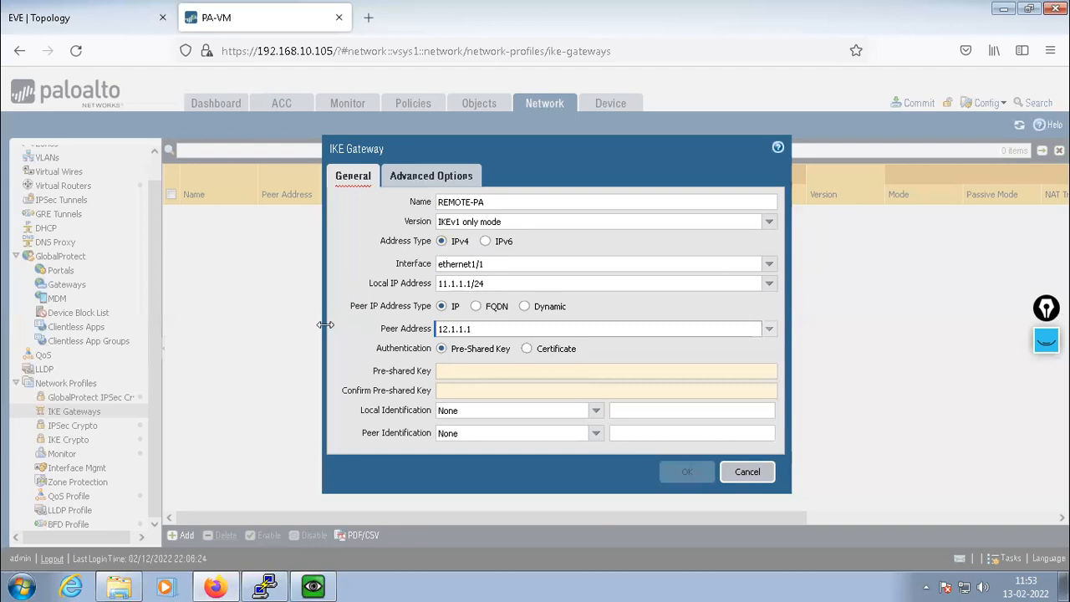
pyautogui.hotkey('ctrl', 'a')
pyautogui.moveTo(567, 150); pyautogui.dragTo(574, 148)
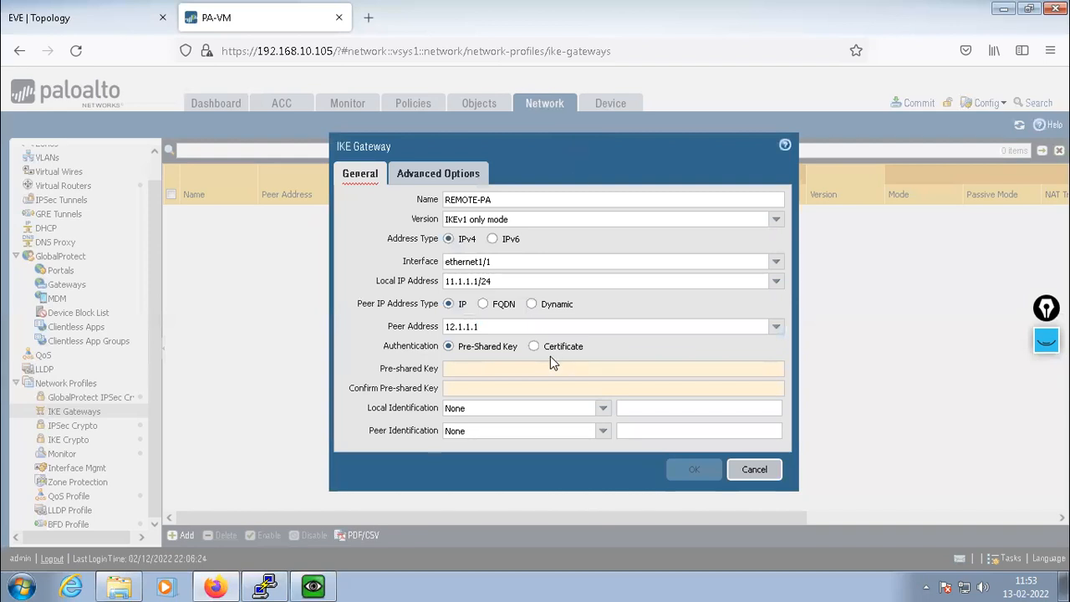
# Type the pre-shared key and its confirmation
pyautogui.click(452, 369)
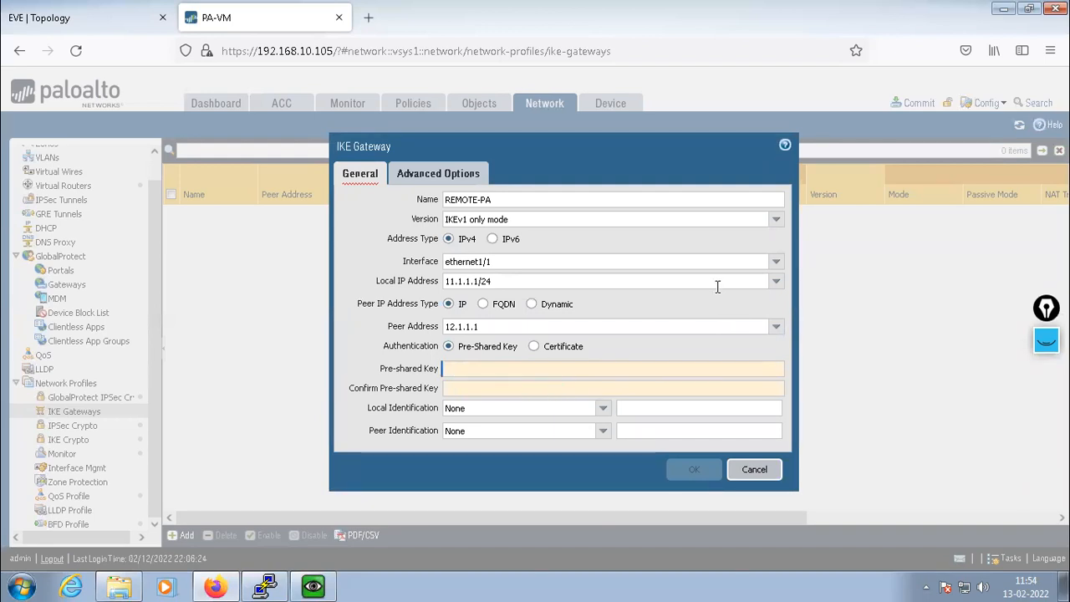
pyautogui.write('cisco')
pyautogui.press('BackSpace')
pyautogui.press('BackSpace')
pyautogui.press('BackSpace')
pyautogui.press('BackSpace')
pyautogui.press('BackSpace')
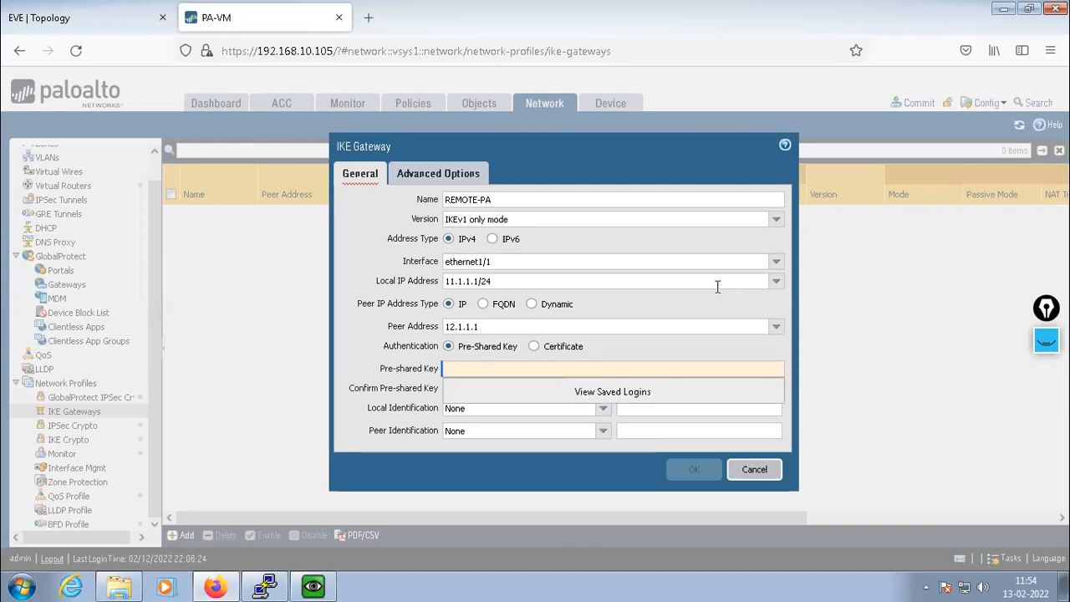
pyautogui.write('cisco')
pyautogui.press('BackSpace')
pyautogui.press('BackSpace')
pyautogui.press('BackSpace')
pyautogui.press('BackSpace')
pyautogui.press('BackSpace')
pyautogui.write('cisco@123')
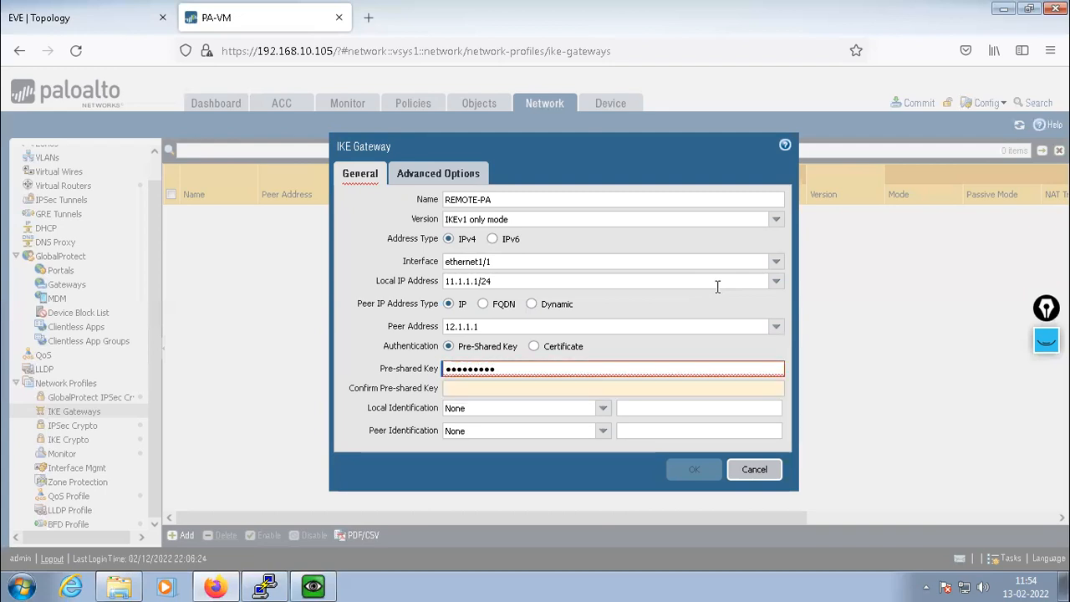
pyautogui.press('Tab')
pyautogui.write('cisco@123')
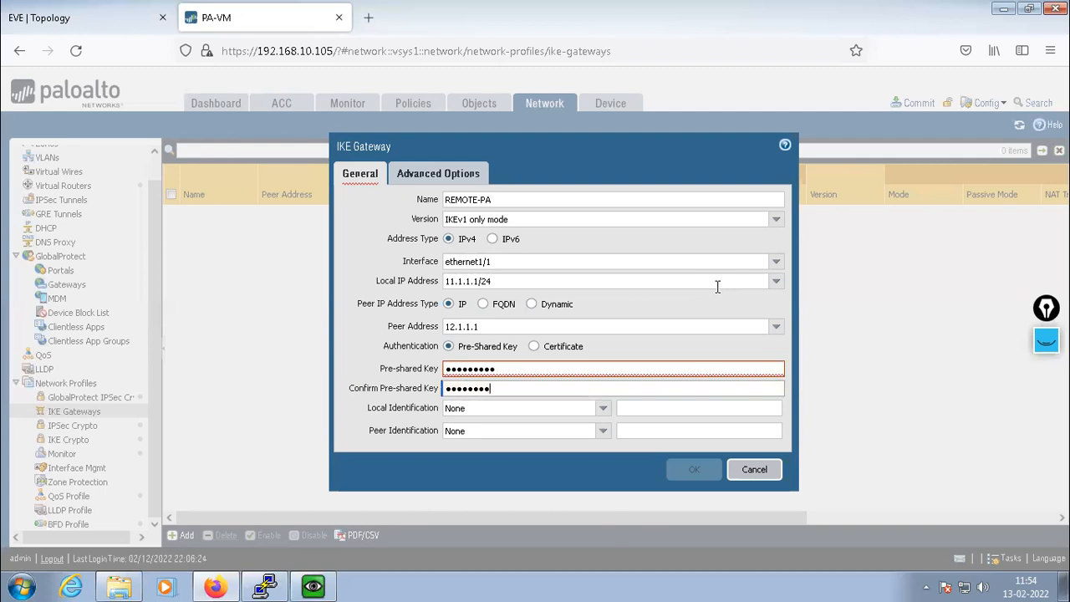
# Keep local and peer identification as None and show the gateway's Advanced Options
pyautogui.click(369, 345)
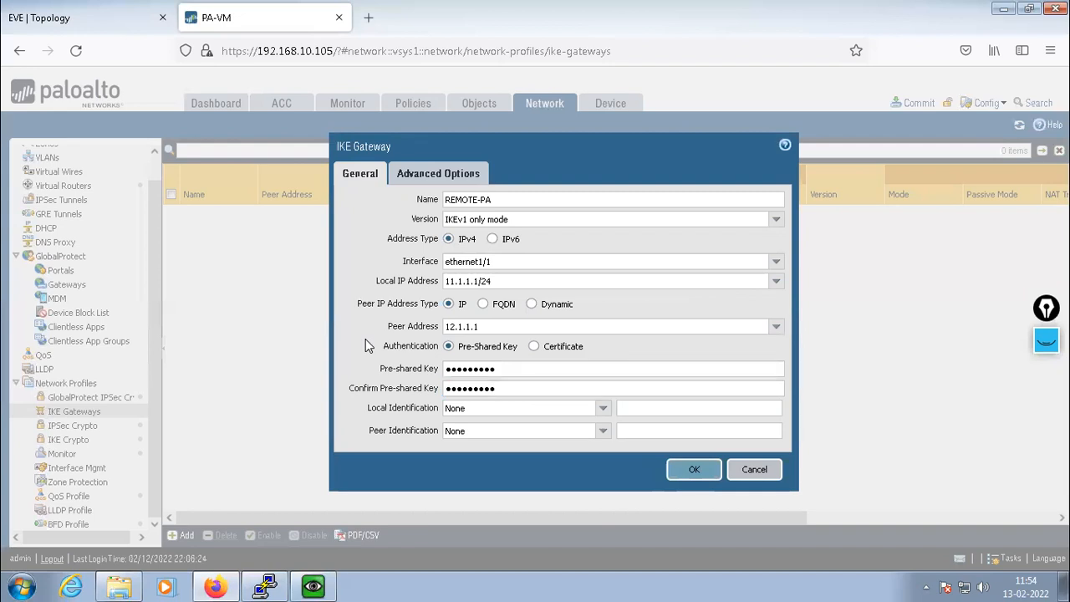
pyautogui.click(601, 410)
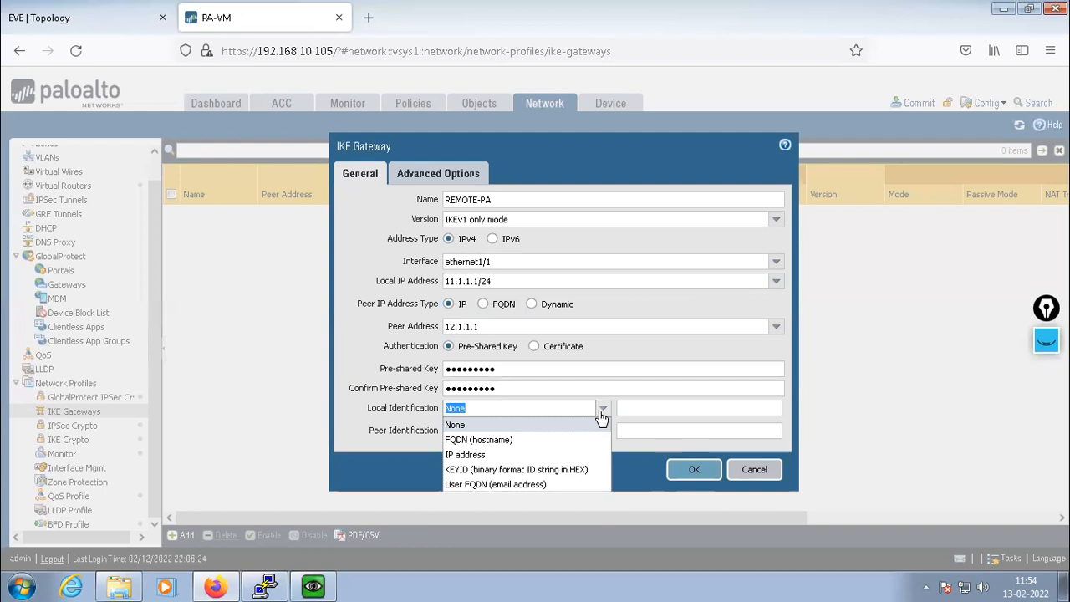
pyautogui.click(601, 417)
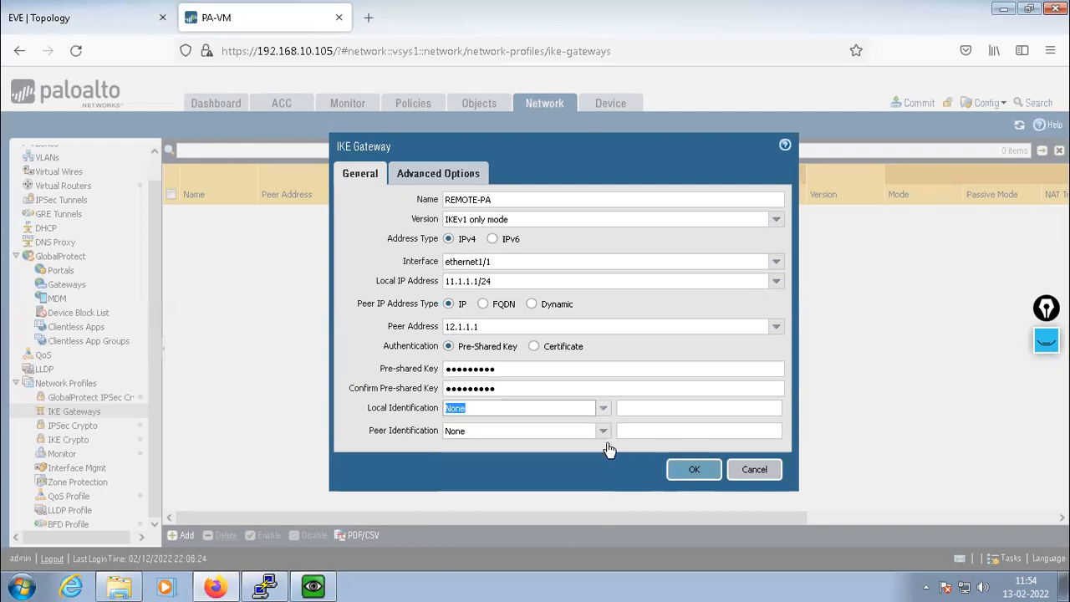
pyautogui.click(603, 433)
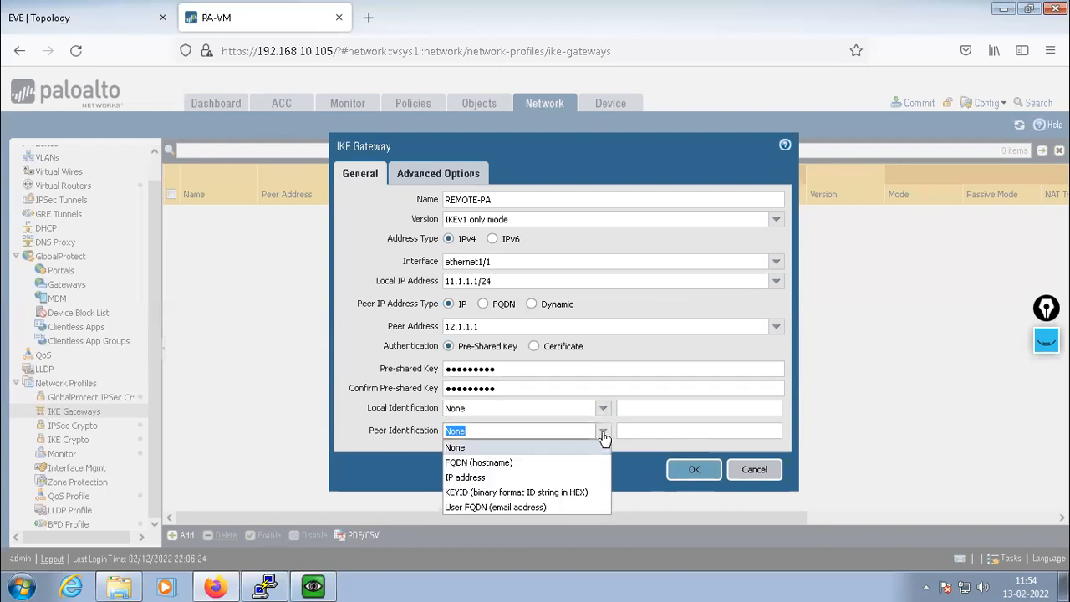
pyautogui.click(603, 433)
pyautogui.click(524, 475)
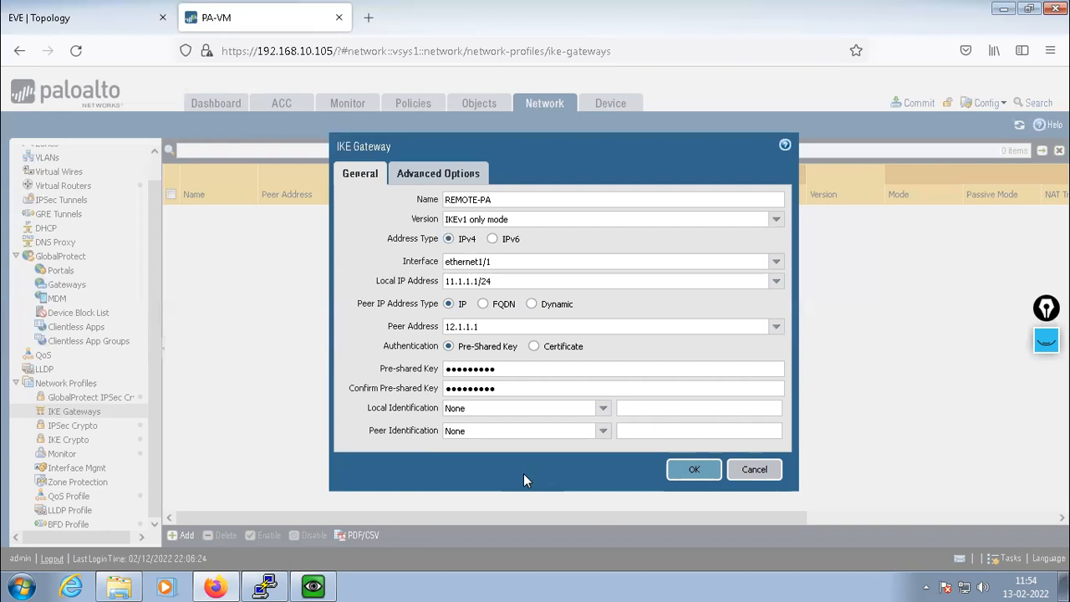
pyautogui.click(421, 178)
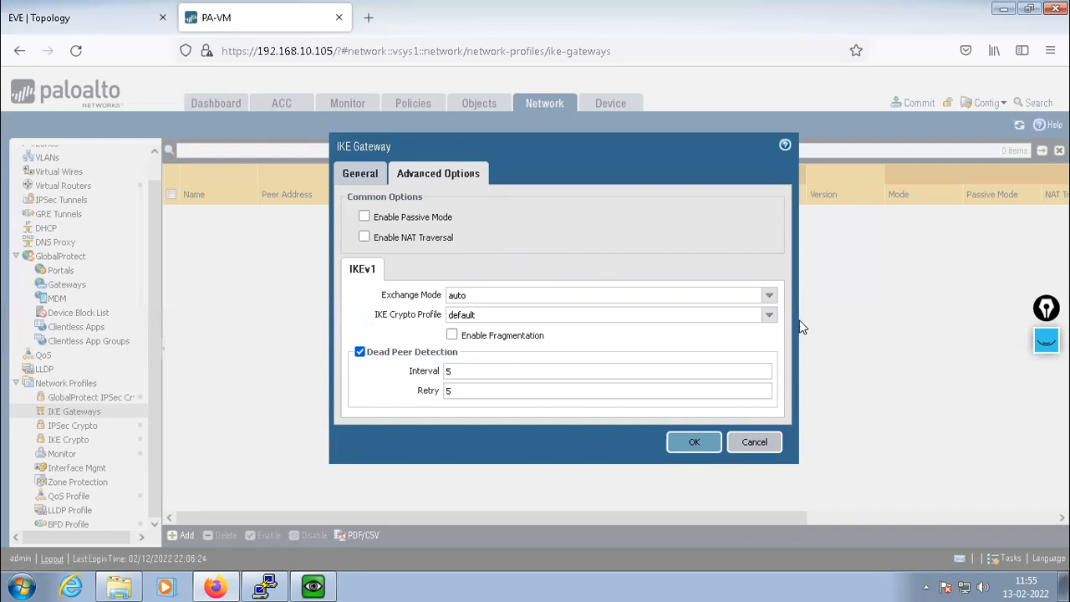
# Select the PA-PHASE-1 IKE crypto profile and save the REMOTE-PA gateway
pyautogui.click(770, 315)
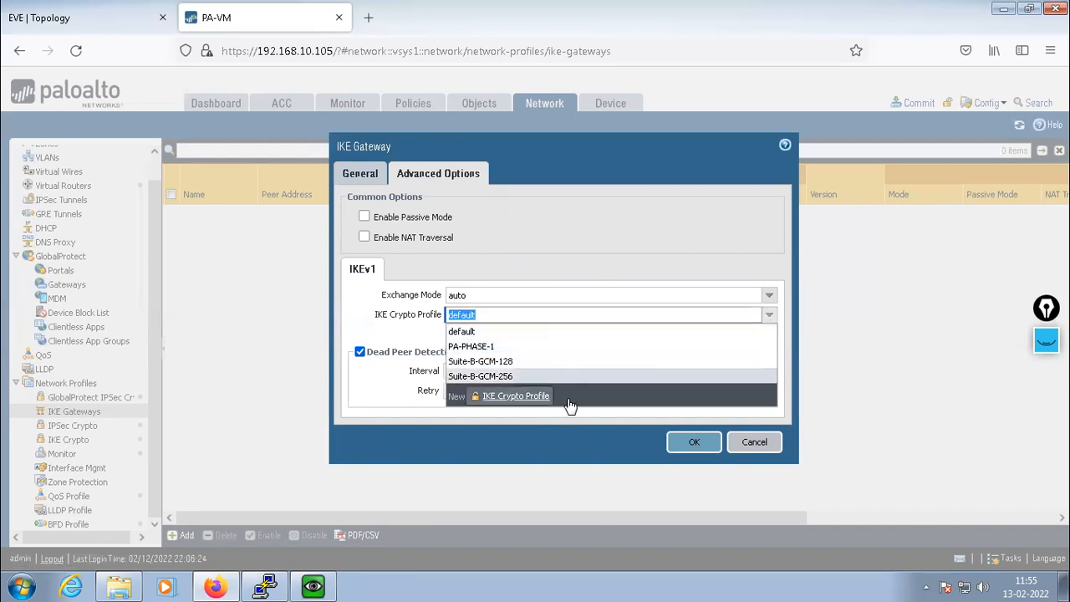
pyautogui.click(466, 348)
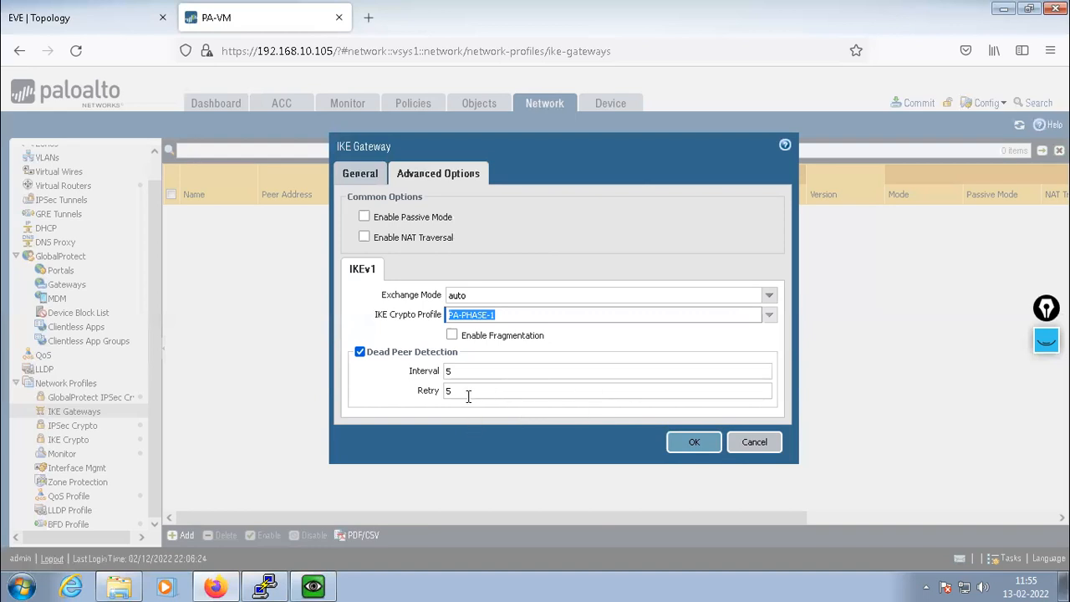
pyautogui.click(693, 443)
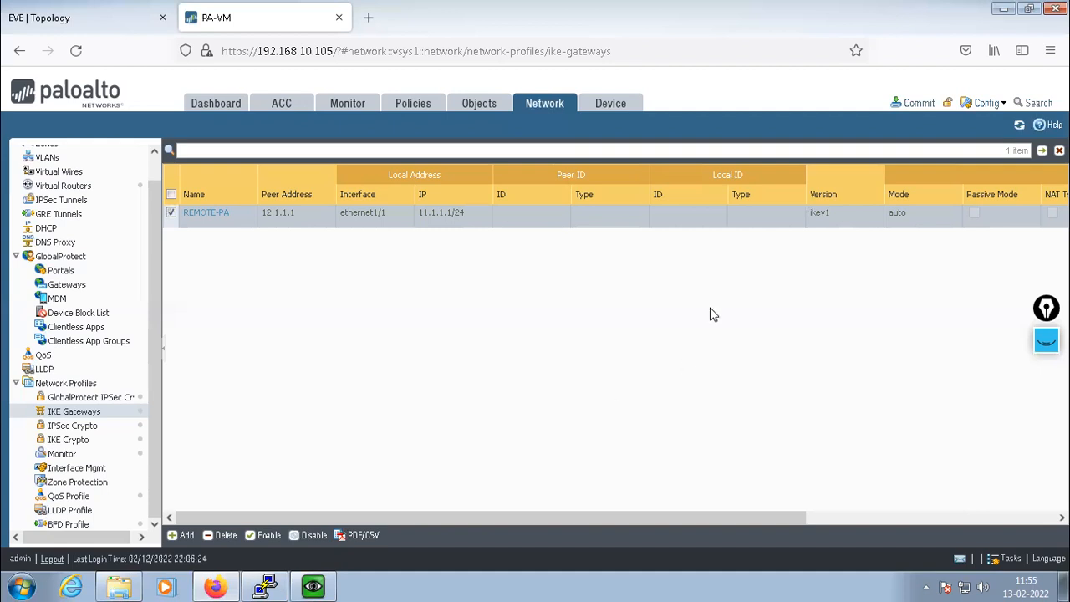
# Add an IPSec tunnel named MY-TUNNEL and open its tunnel interface choices
pyautogui.click(545, 111)
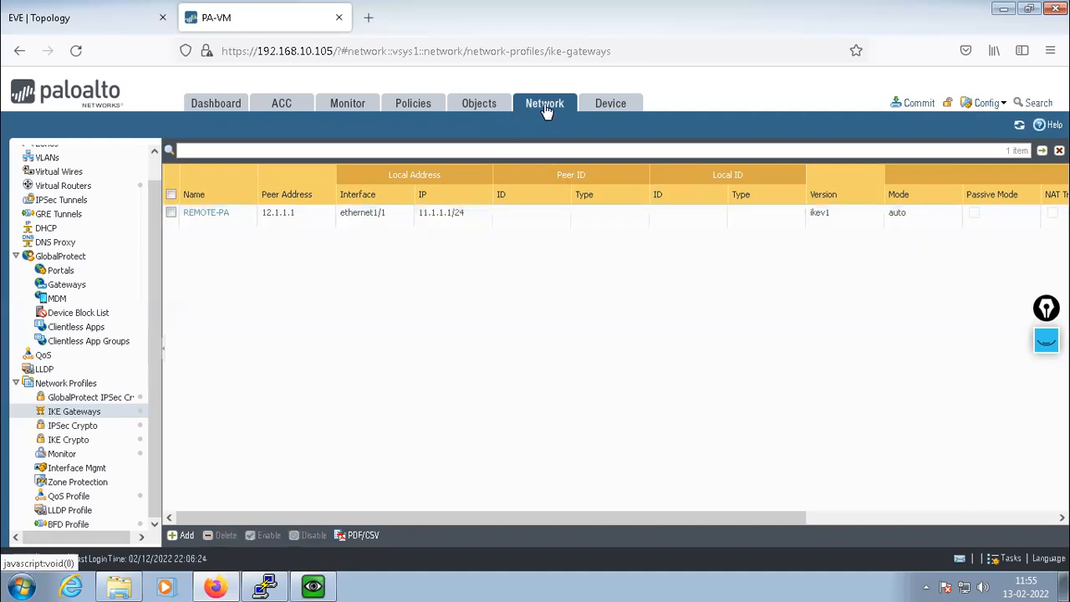
pyautogui.moveTo(154, 337); pyautogui.dragTo(154, 247)
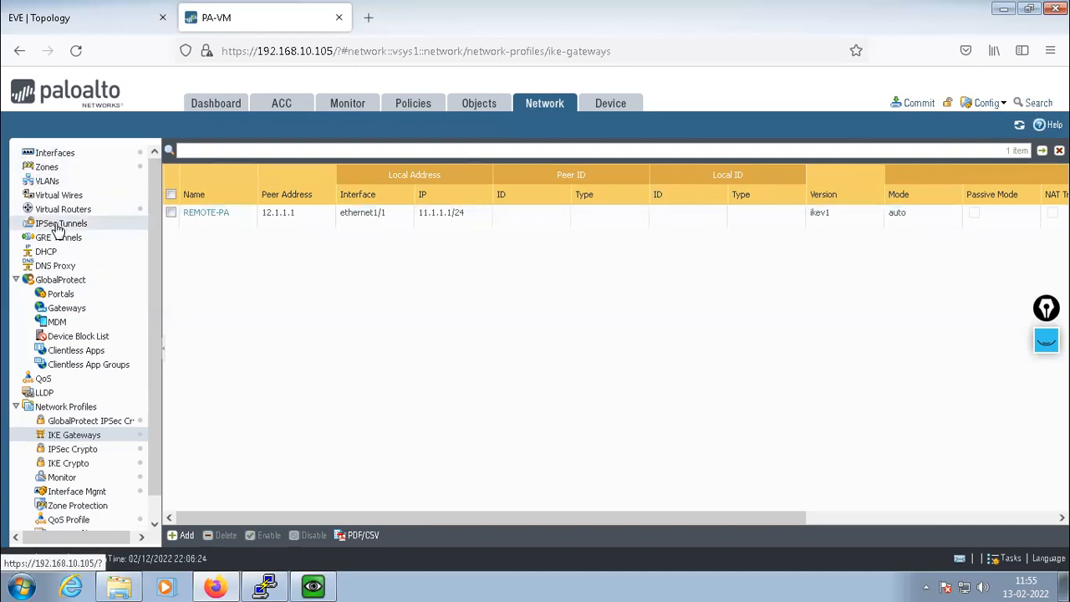
pyautogui.click(56, 226)
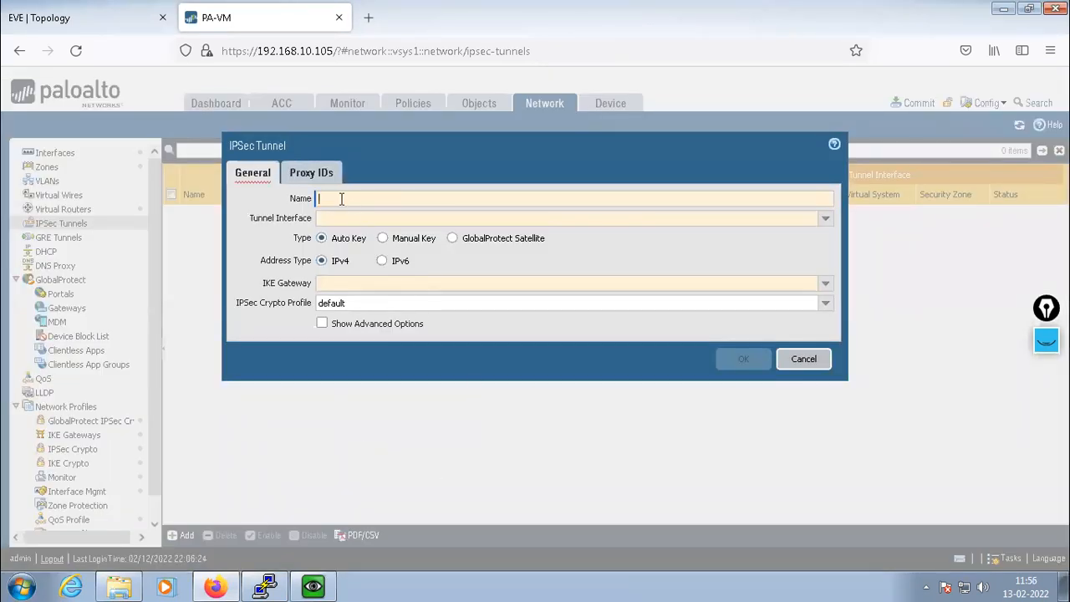
pyautogui.write('MY')
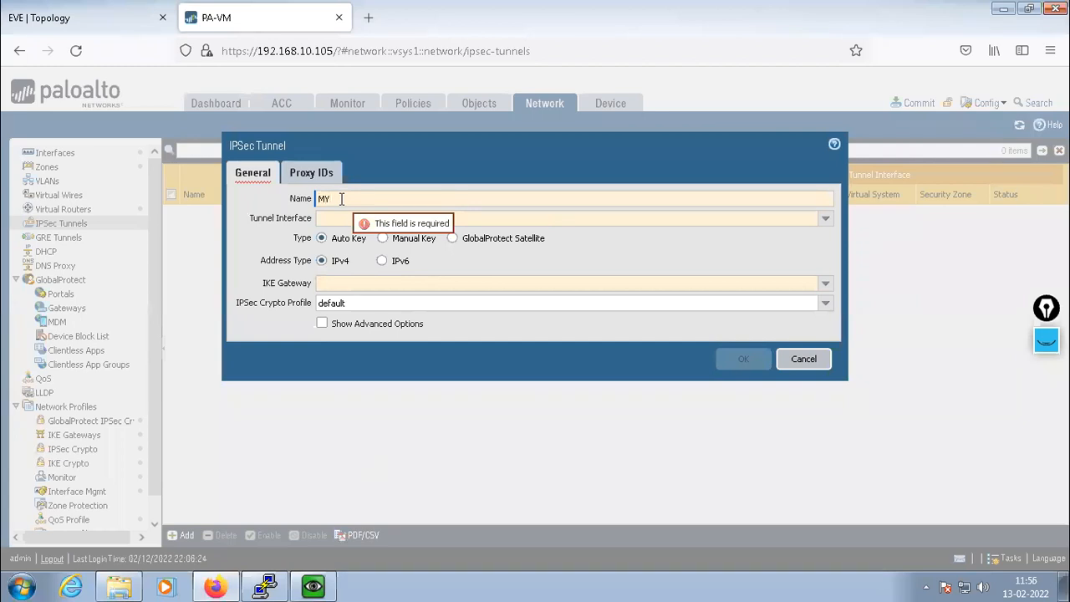
pyautogui.write('-TUNNEL')
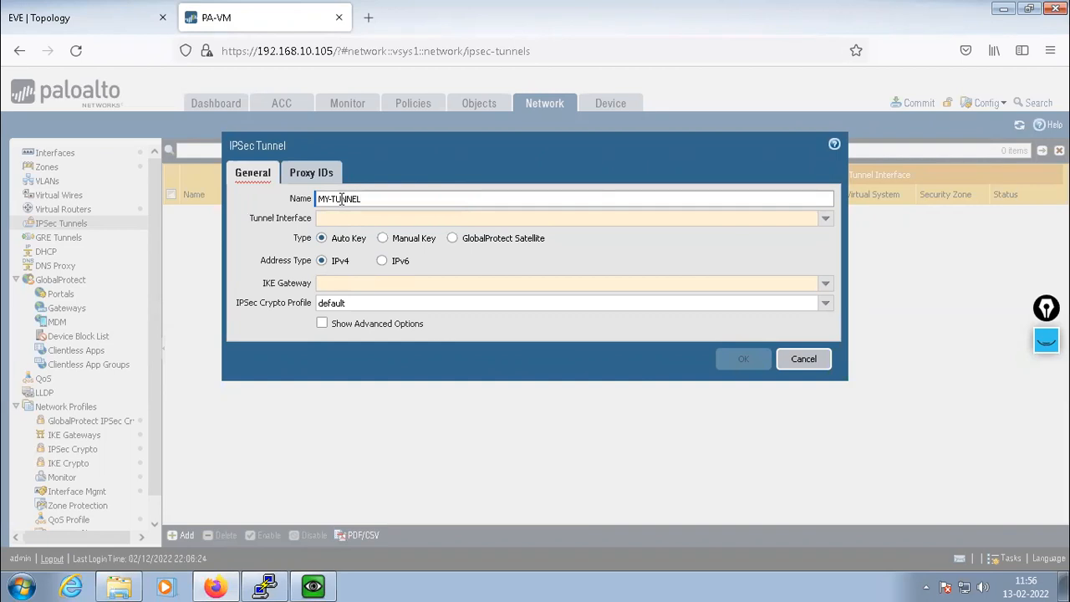
pyautogui.click(391, 217)
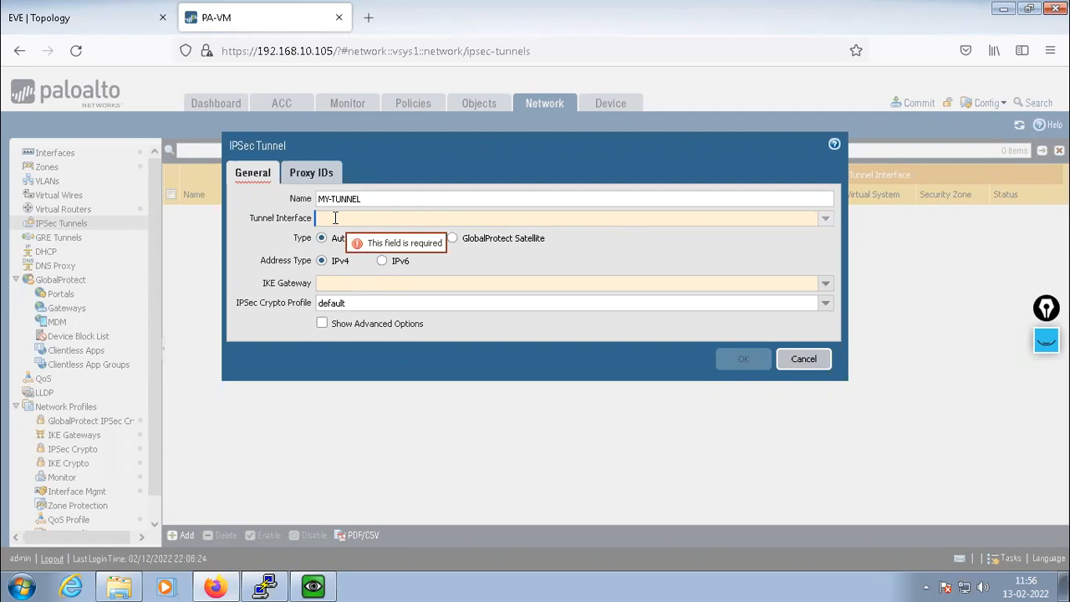
pyautogui.write('Tunnel')
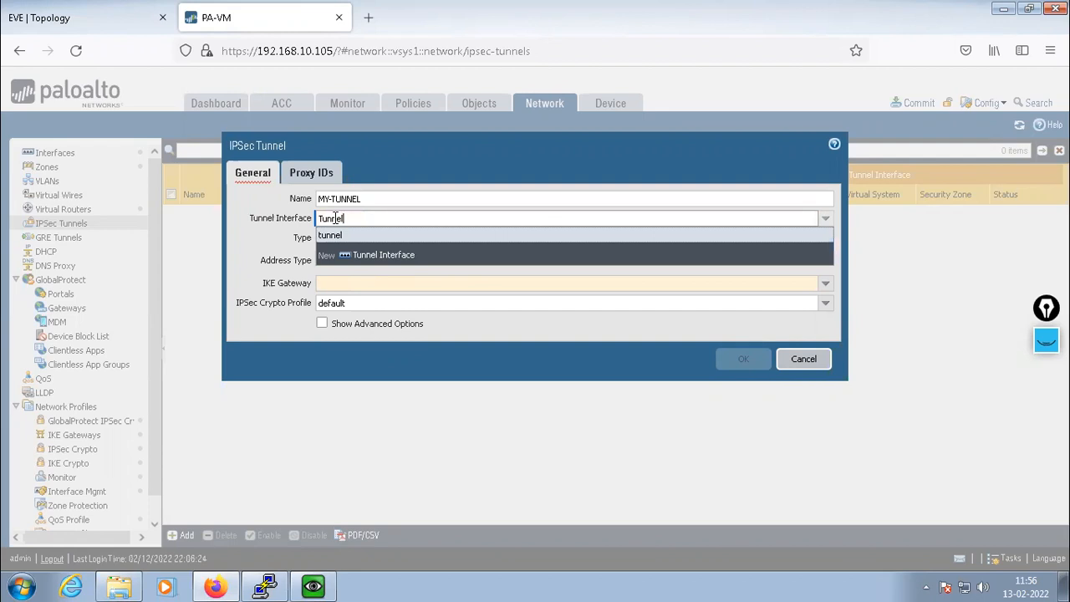
pyautogui.write('.10')
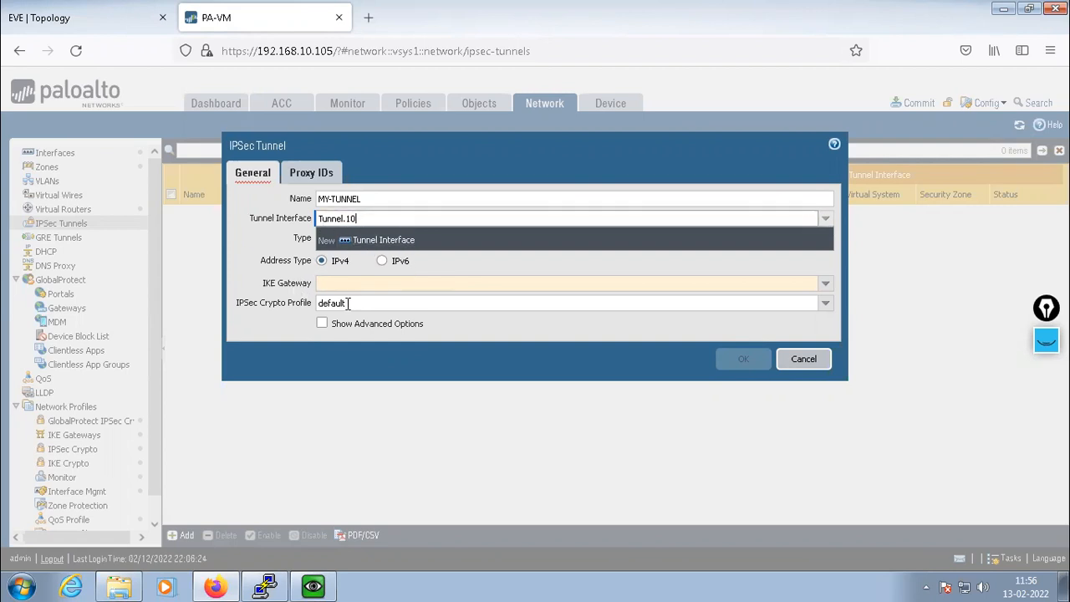
pyautogui.click(235, 233)
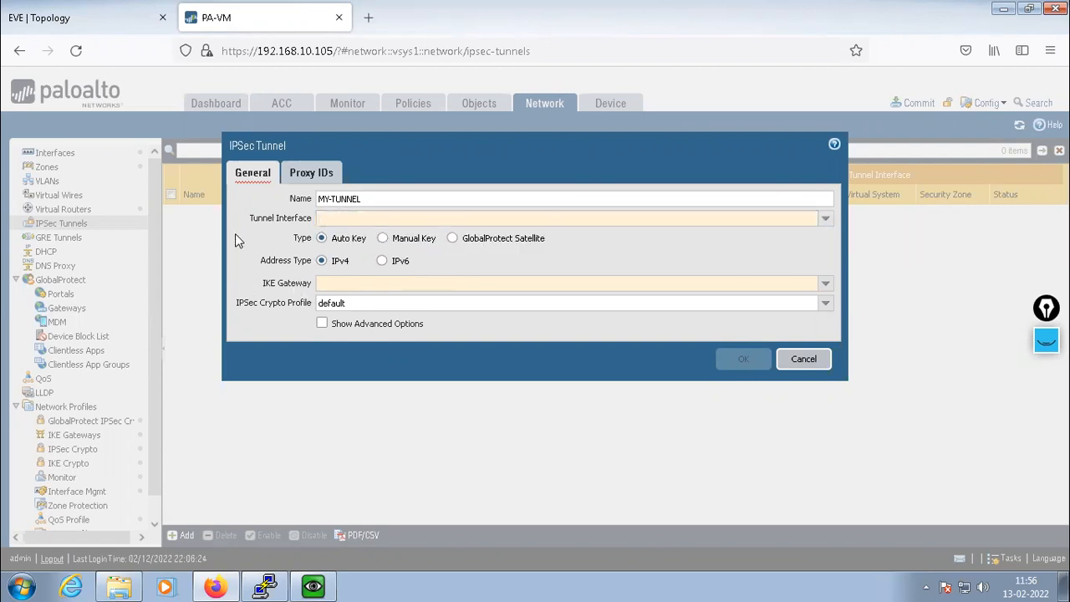
pyautogui.click(825, 217)
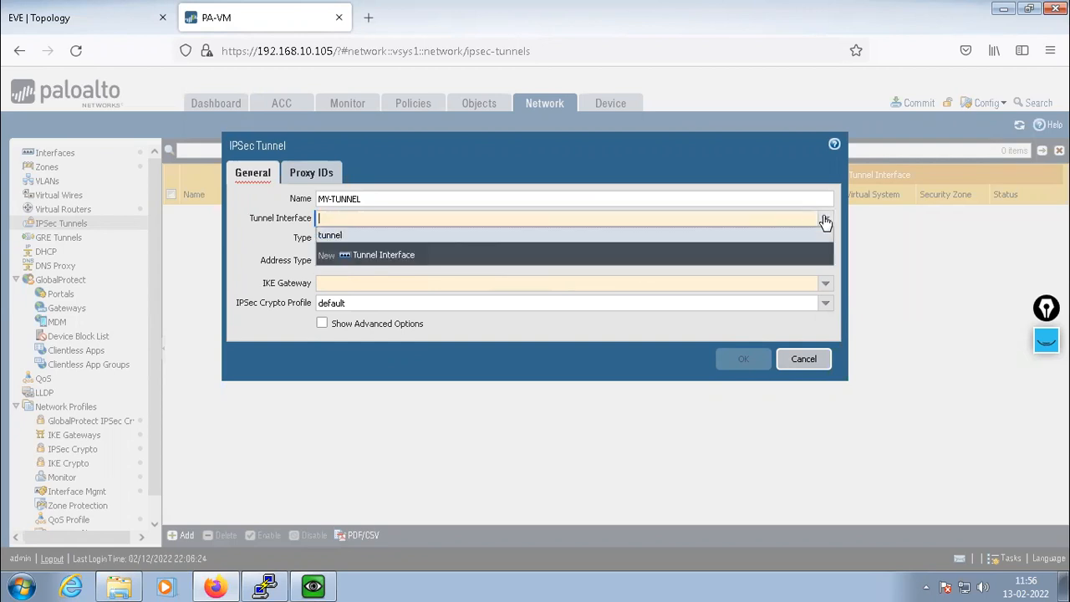
# Create a new tunnel interface numbered 10 with netflow profile None
pyautogui.click(369, 258)
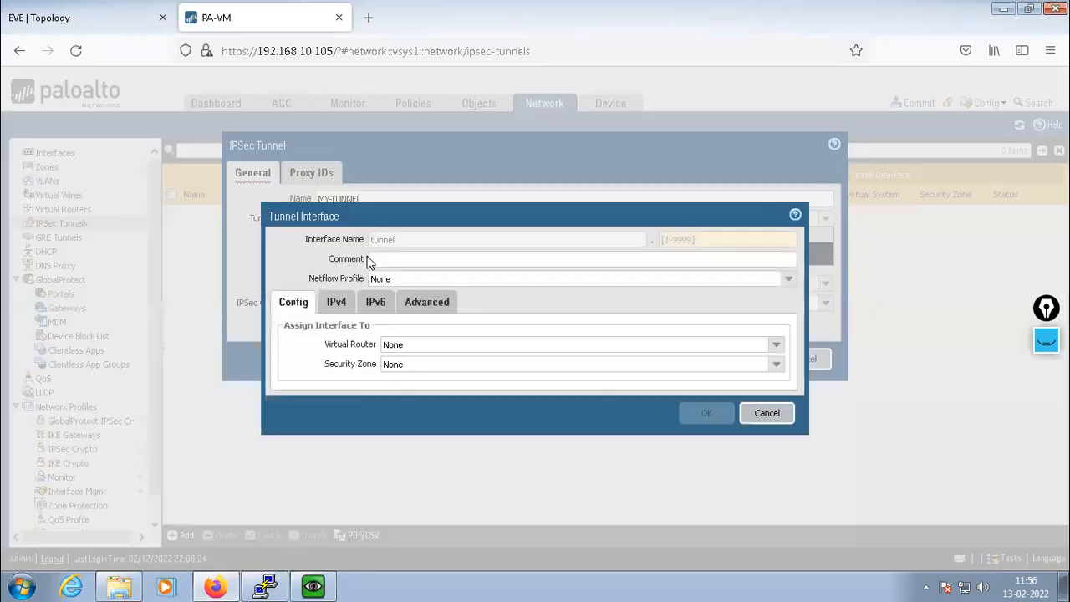
pyautogui.click(678, 241)
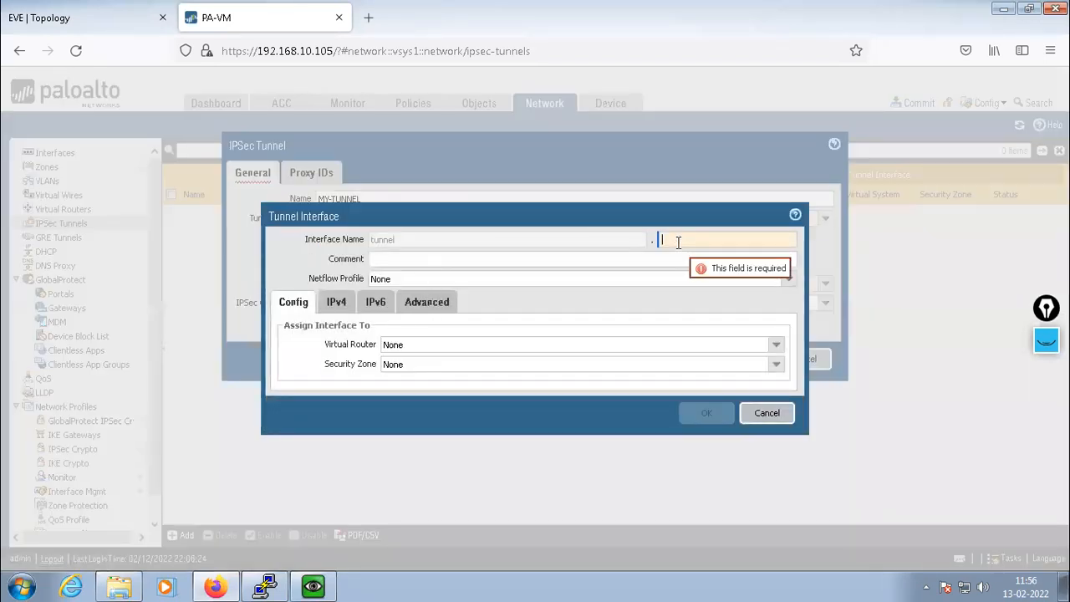
pyautogui.write('10')
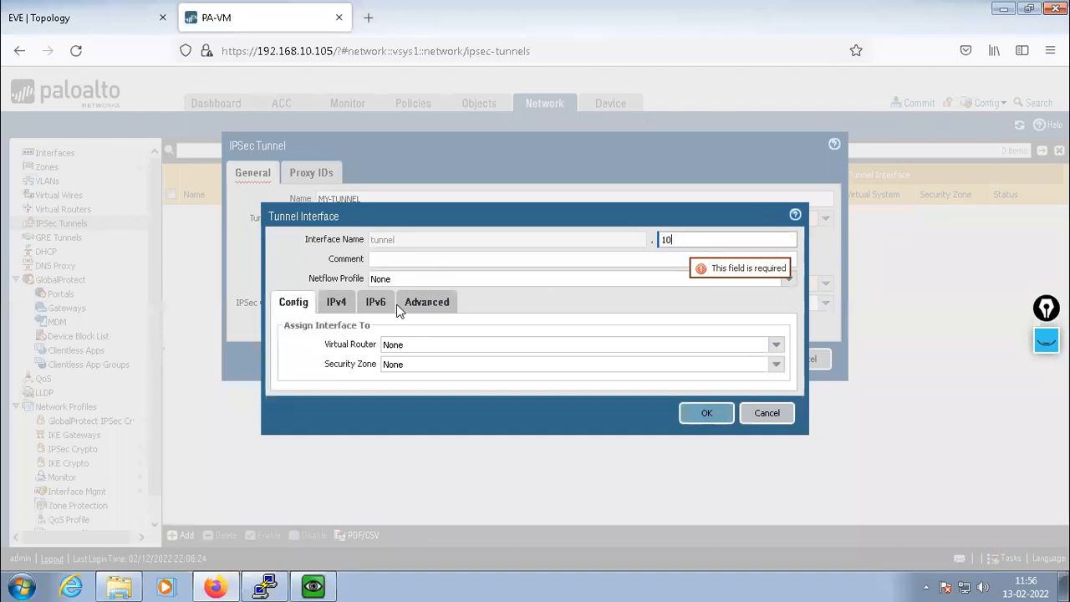
pyautogui.press('Tab')
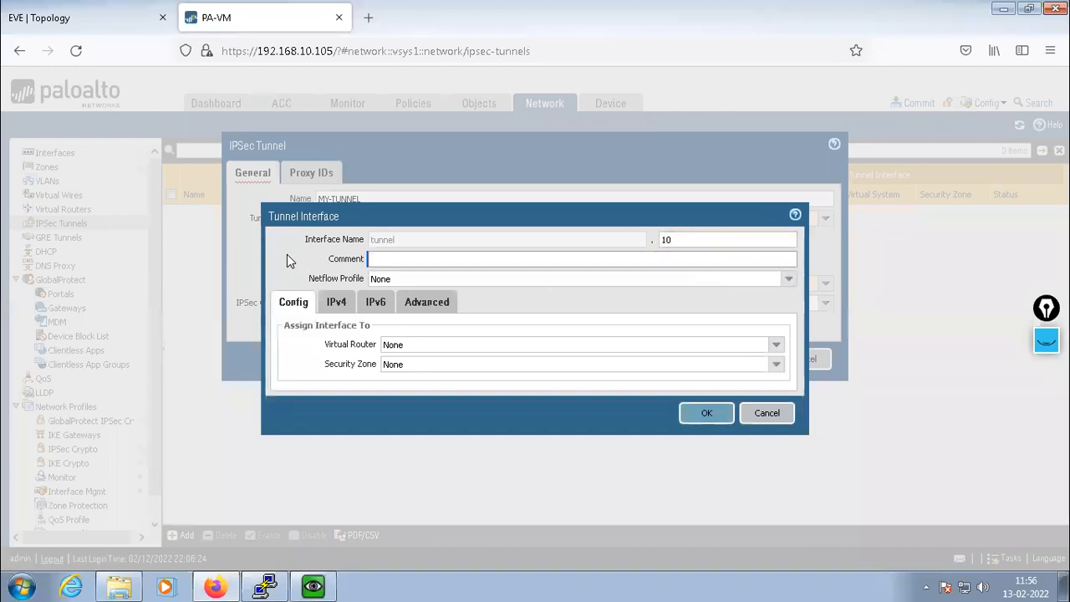
pyautogui.click(788, 280)
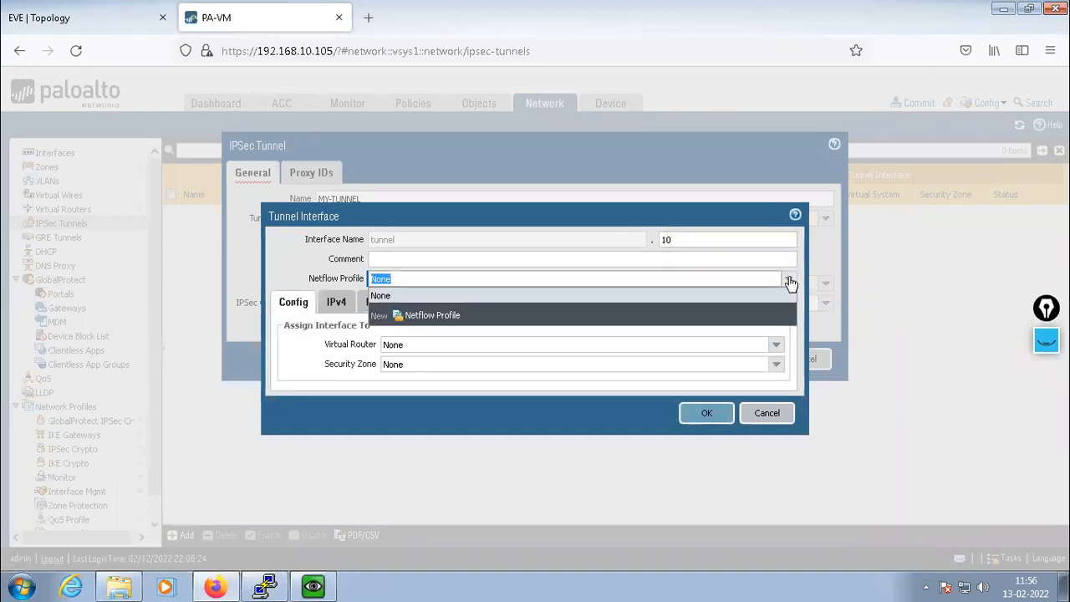
pyautogui.click(789, 281)
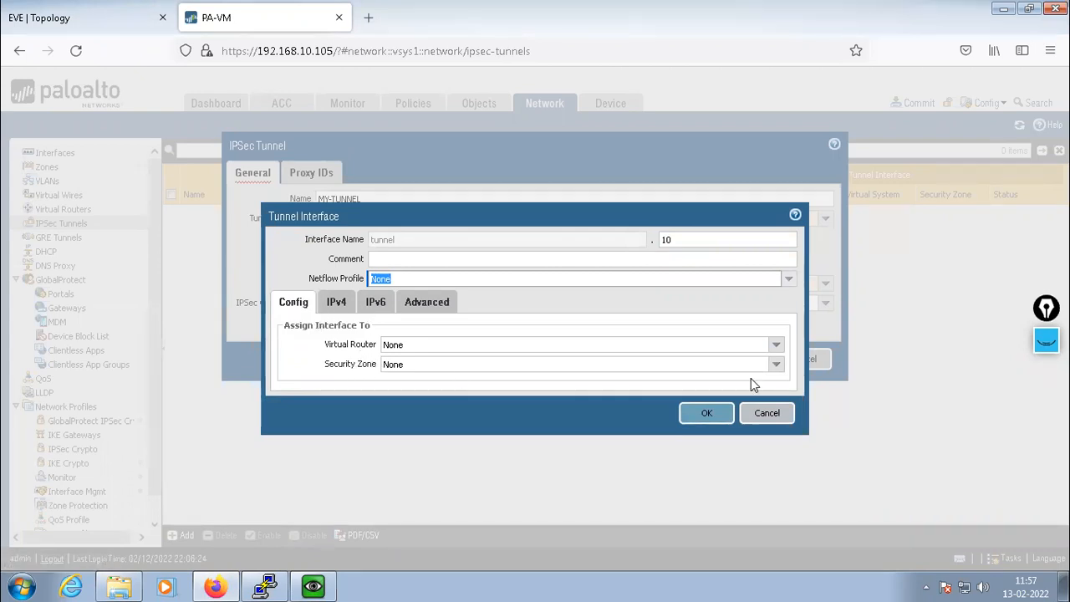
# Place tunnel.10 in the default virtual router and start a new security zone
pyautogui.click(776, 345)
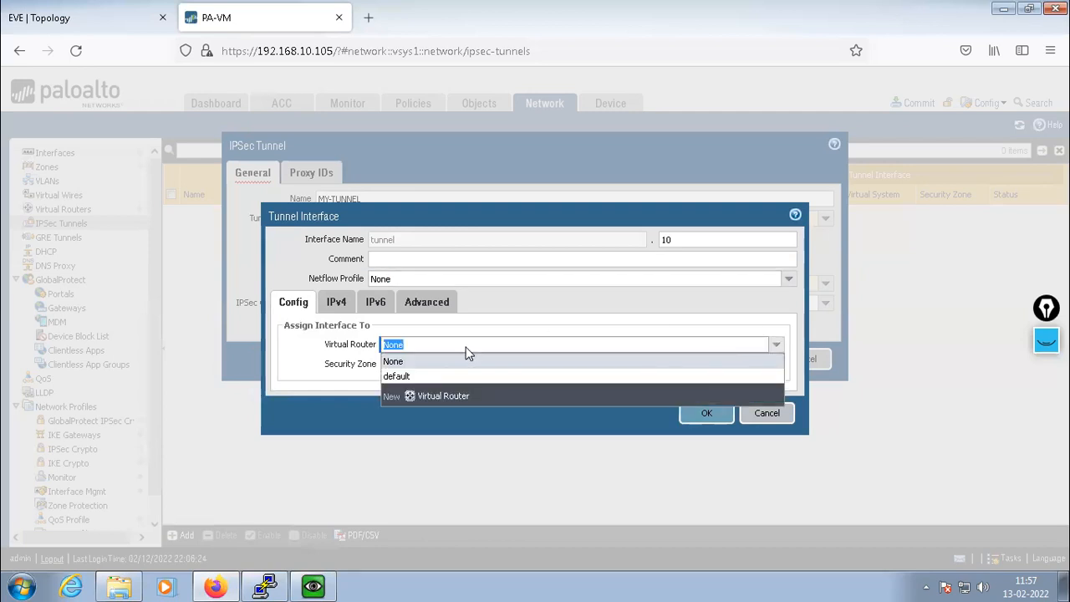
pyautogui.click(410, 379)
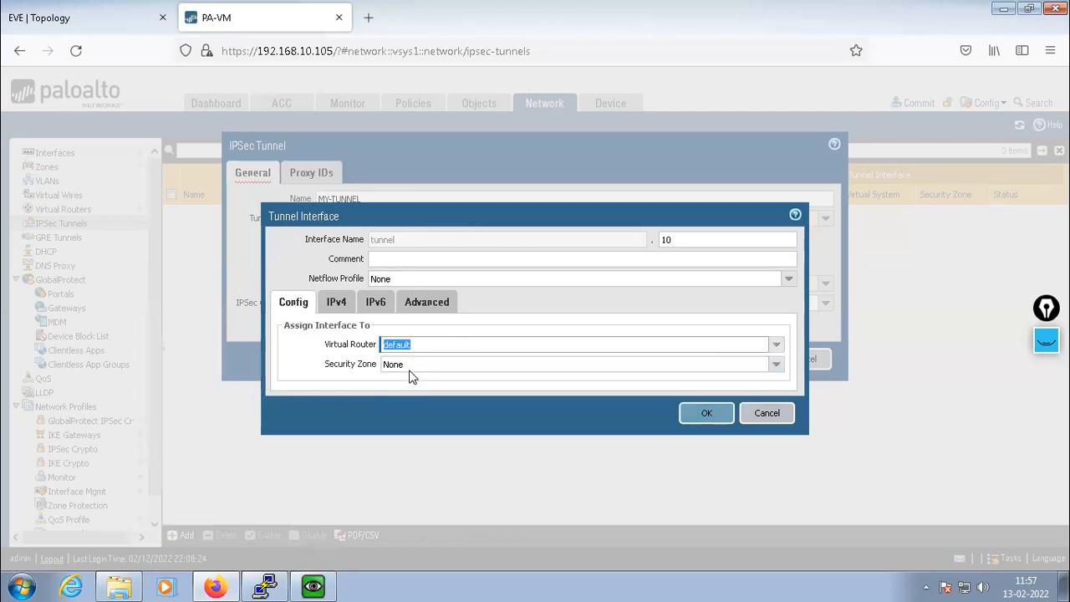
pyautogui.click(776, 369)
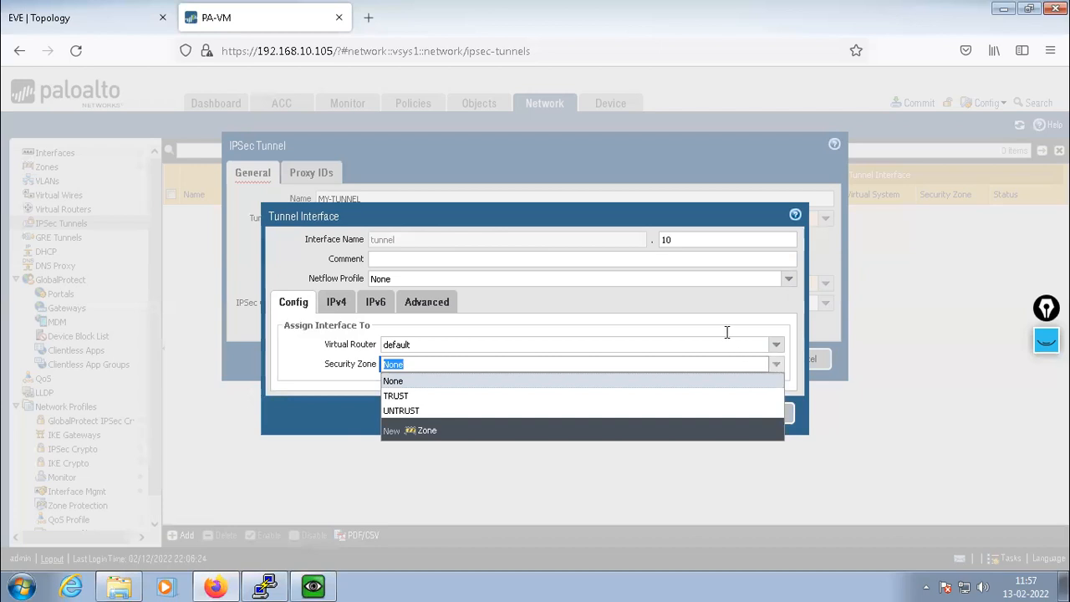
pyautogui.click(427, 431)
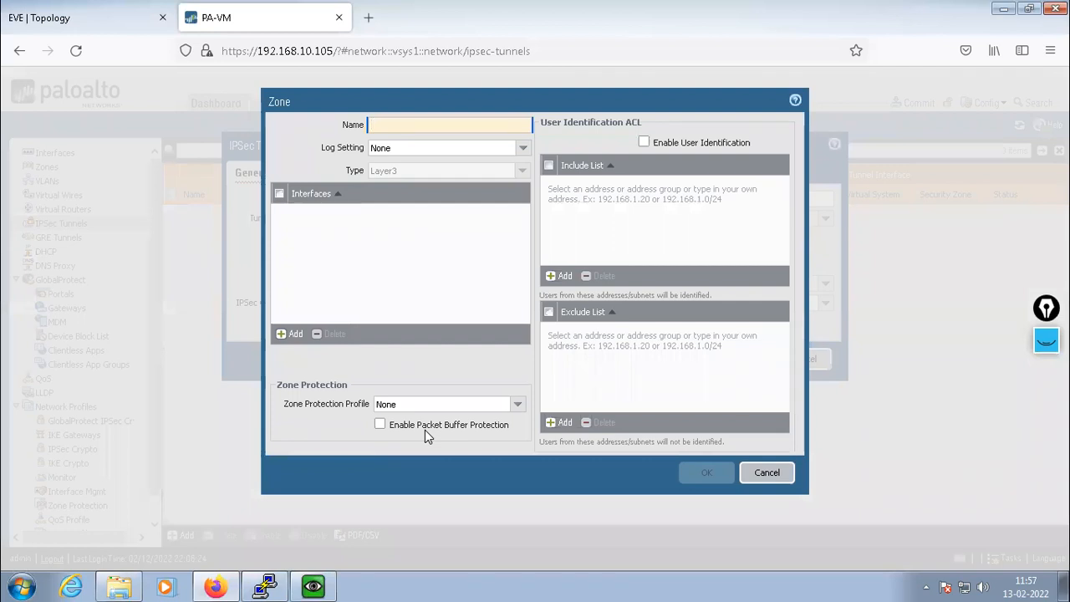
# Create zone TUNNEL-ZONE for tunnel.10 and show its IPv4 address settings
pyautogui.write('TUNNEL')
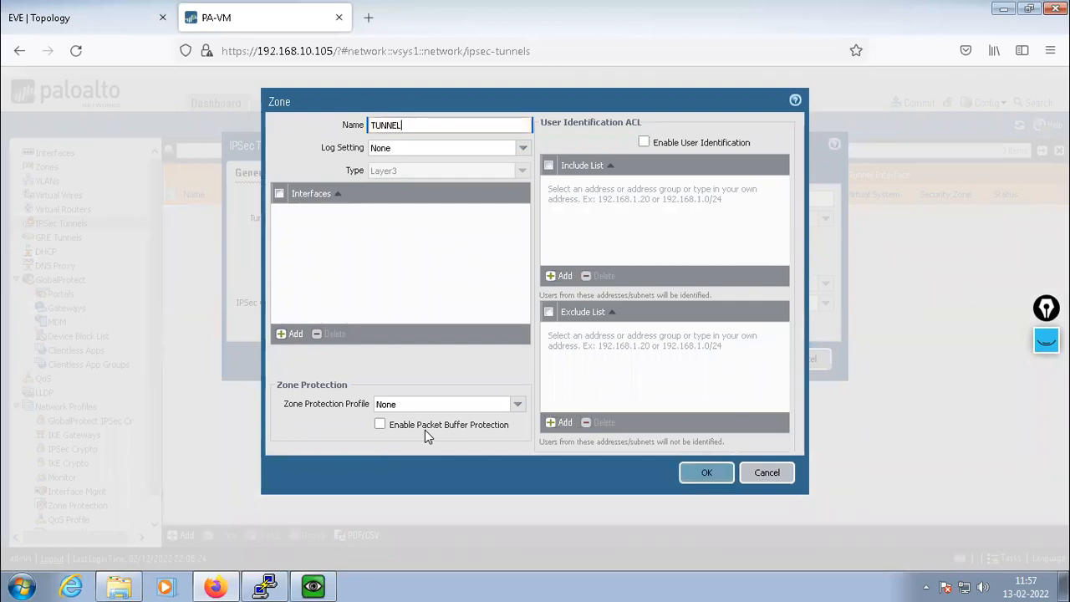
pyautogui.write('-ZONE')
pyautogui.click(707, 474)
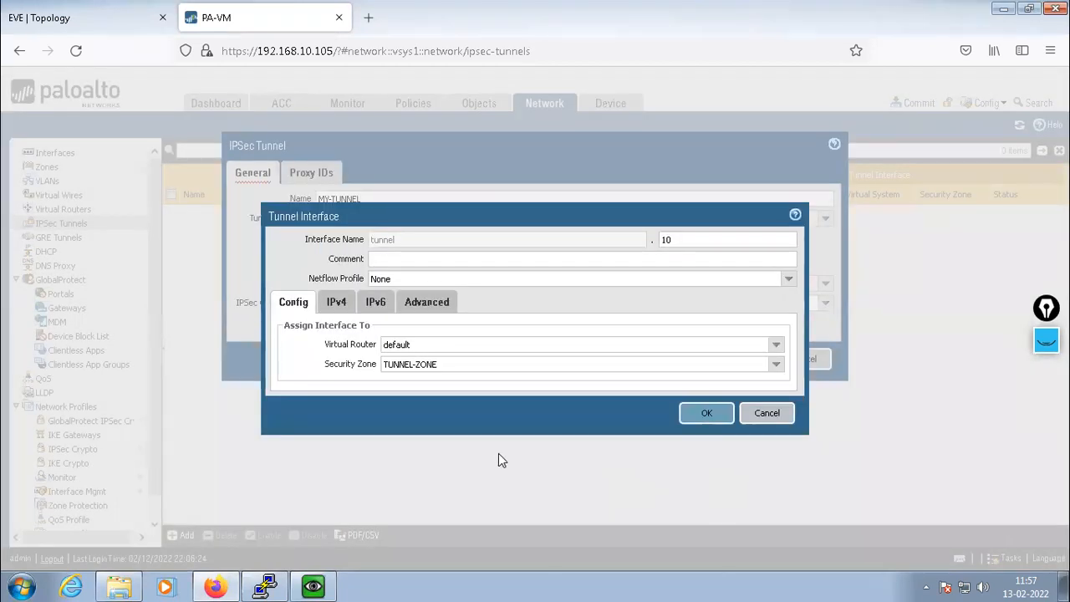
pyautogui.click(336, 306)
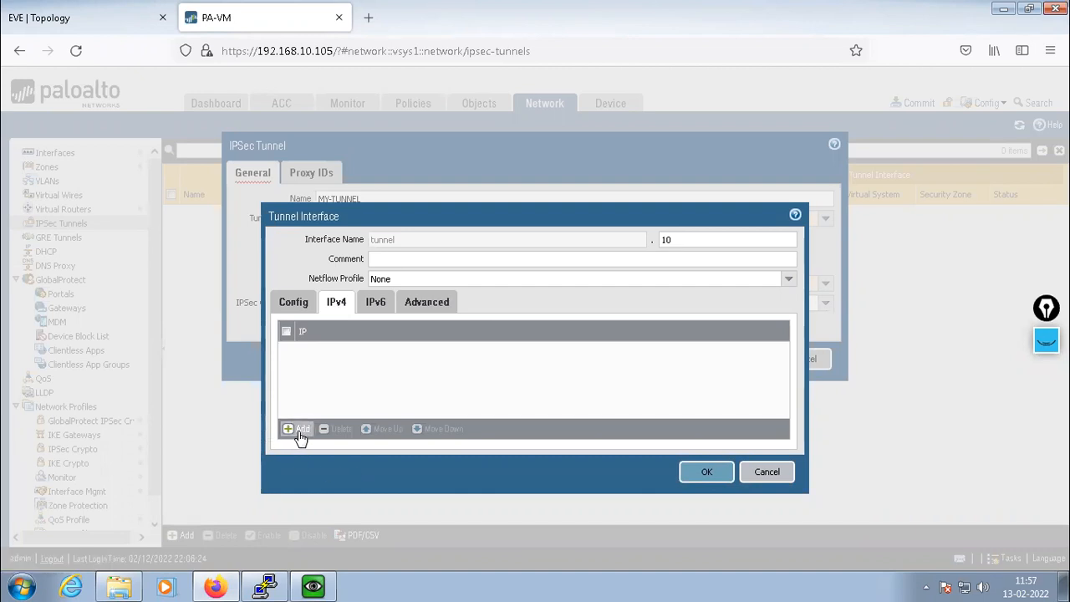
# Give tunnel.10 the IPv4 address 13.1.1.1/24
pyautogui.click(37, 19)
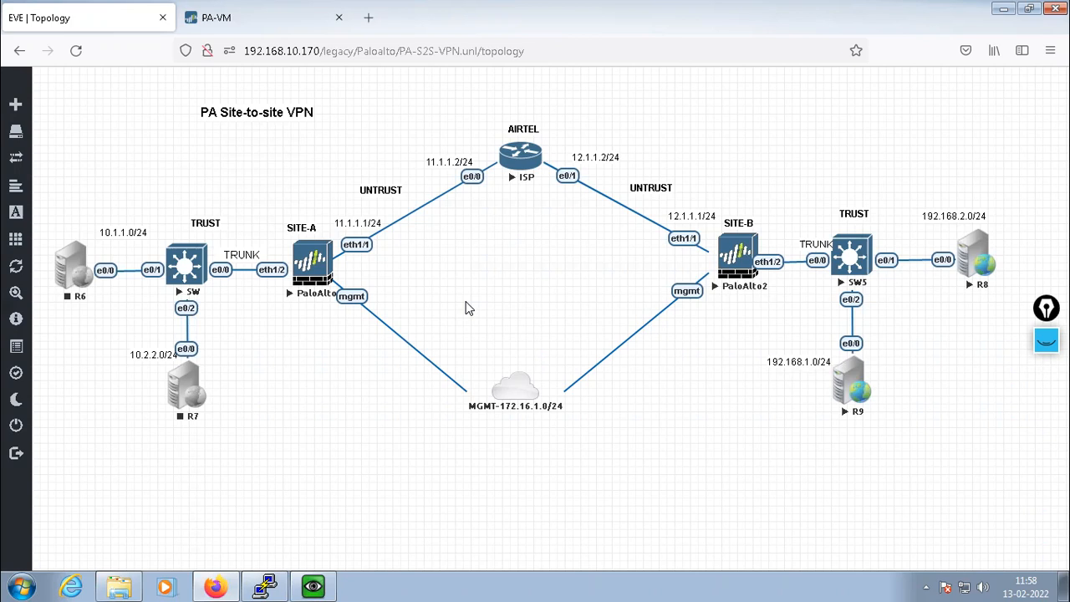
pyautogui.click(286, 30)
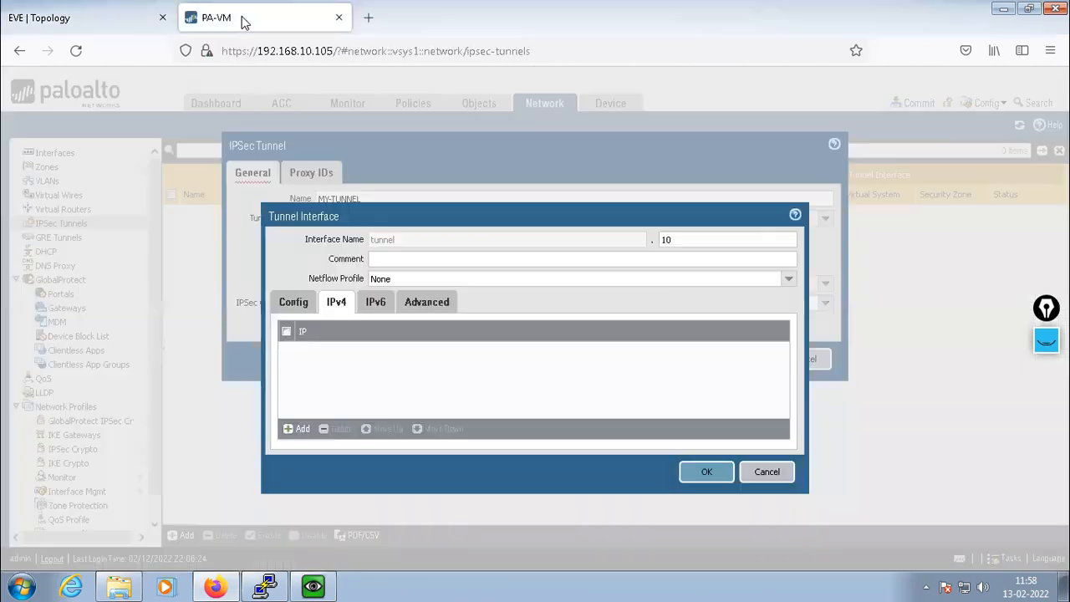
pyautogui.click(299, 430)
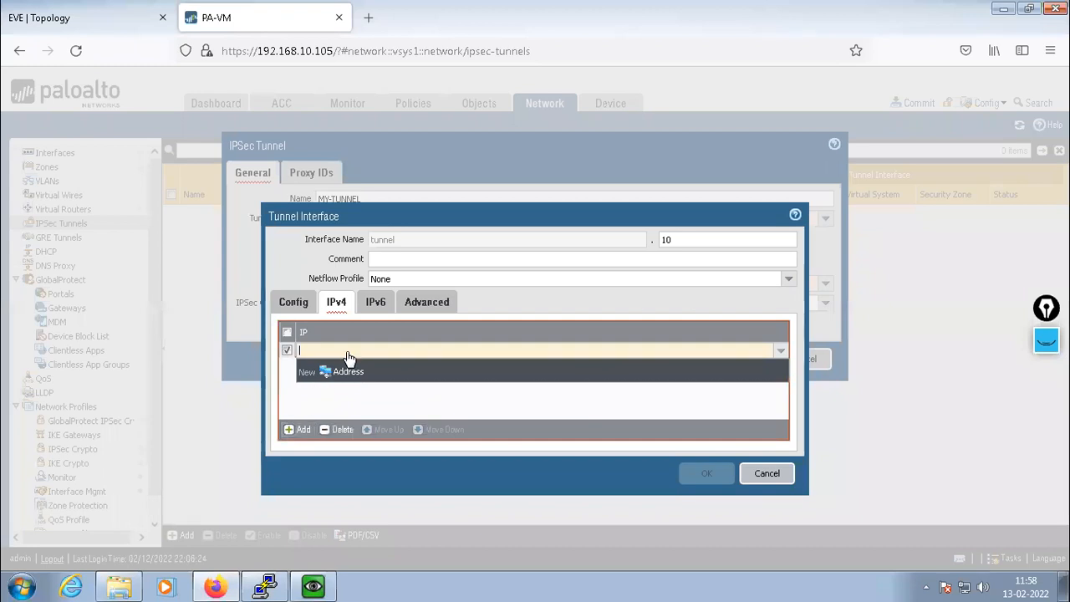
pyautogui.write('130')
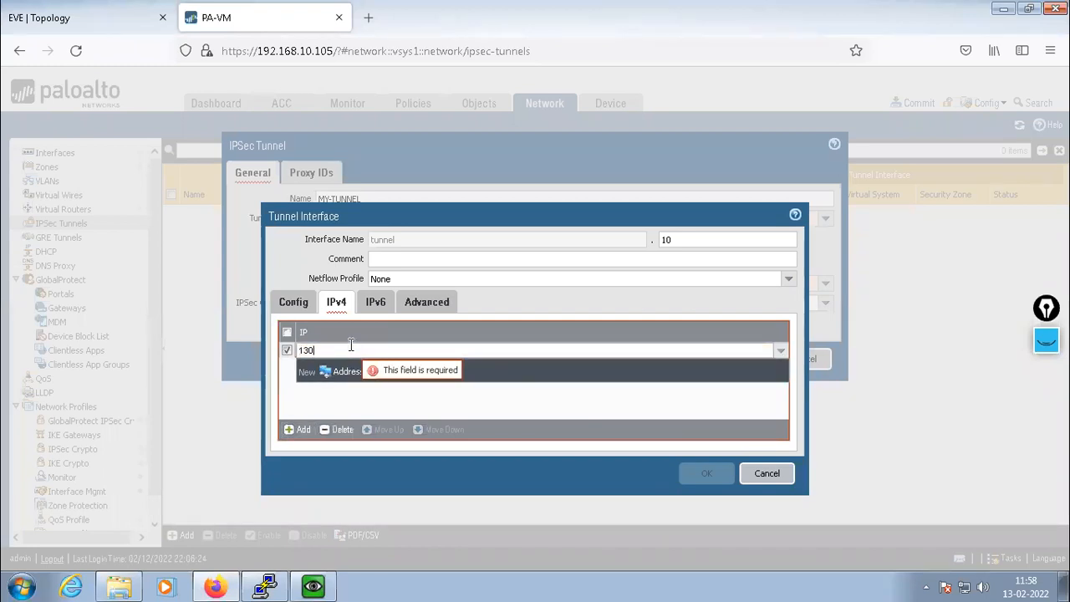
pyautogui.press('BackSpace')
pyautogui.write('.1.1.')
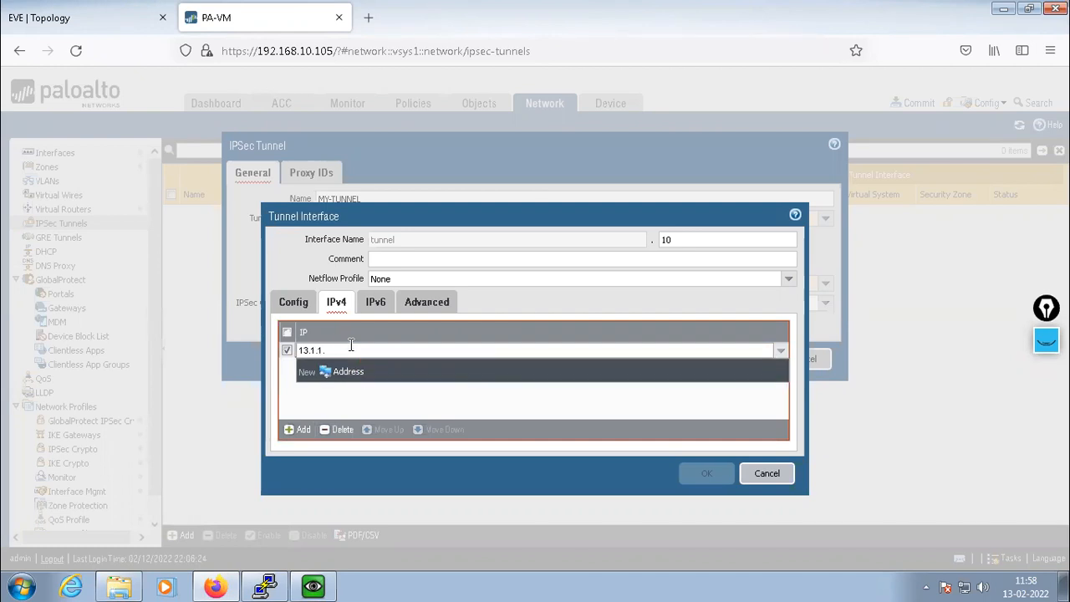
pyautogui.write('1/24')
pyautogui.press('Return')
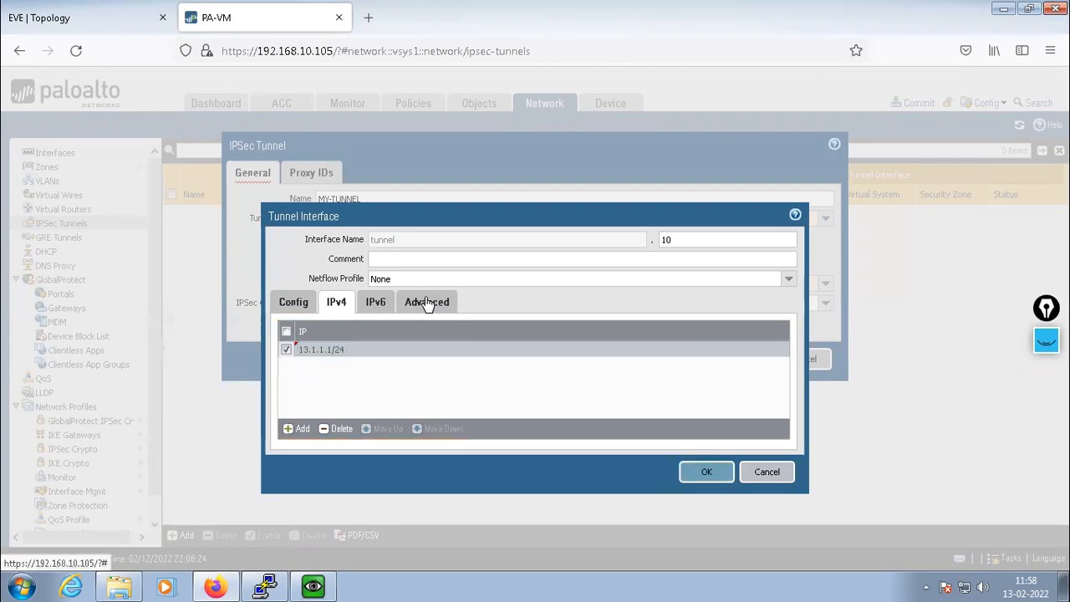
# Set tunnel.10's management profile to ALLOW and save the interface
pyautogui.click(428, 304)
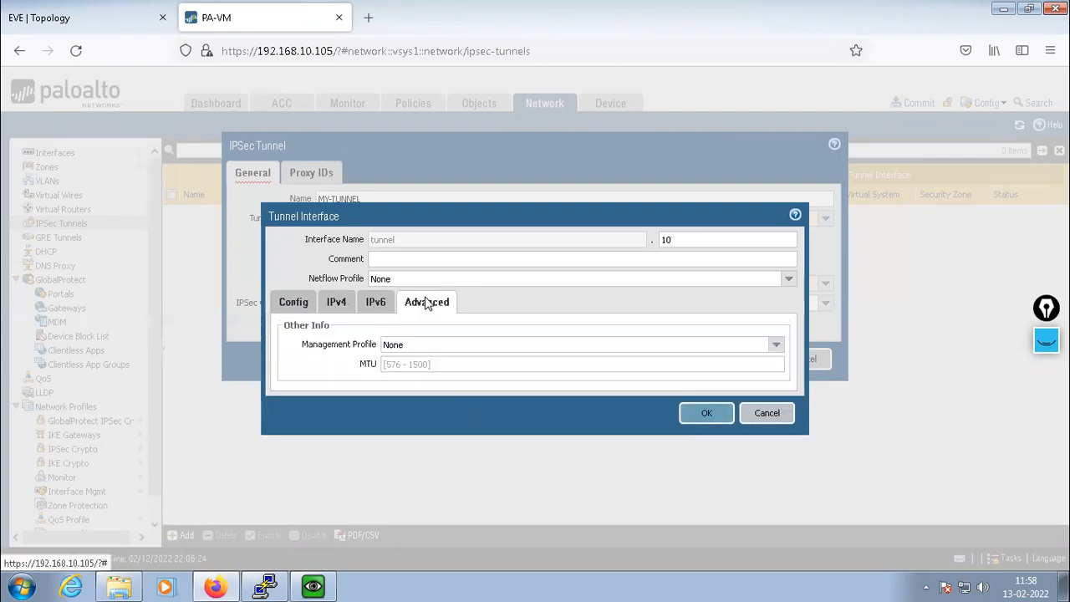
pyautogui.click(775, 345)
pyautogui.click(403, 377)
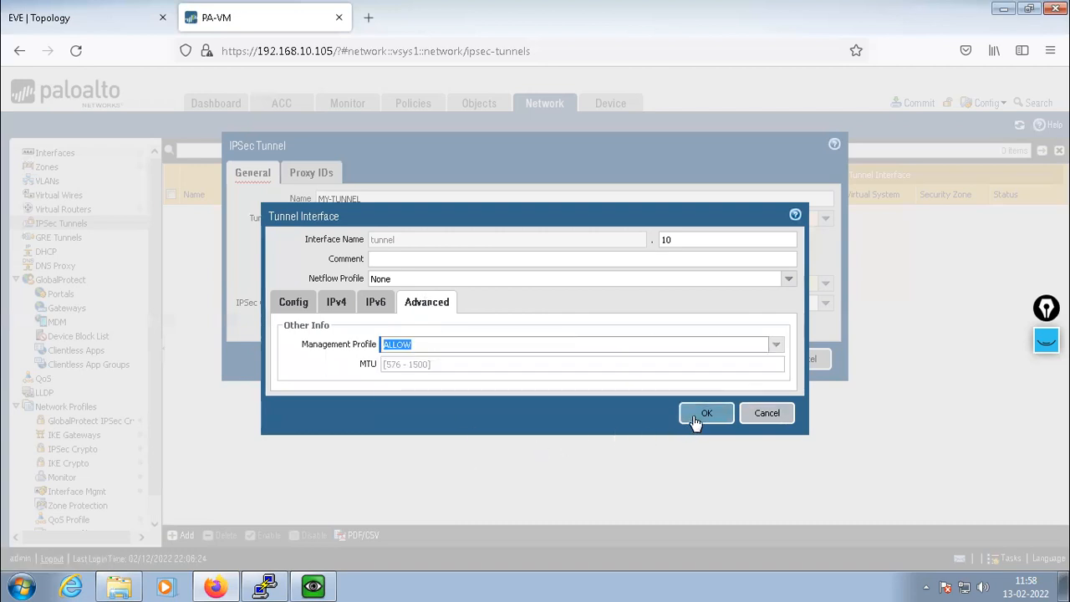
pyautogui.click(705, 412)
pyautogui.click(498, 361)
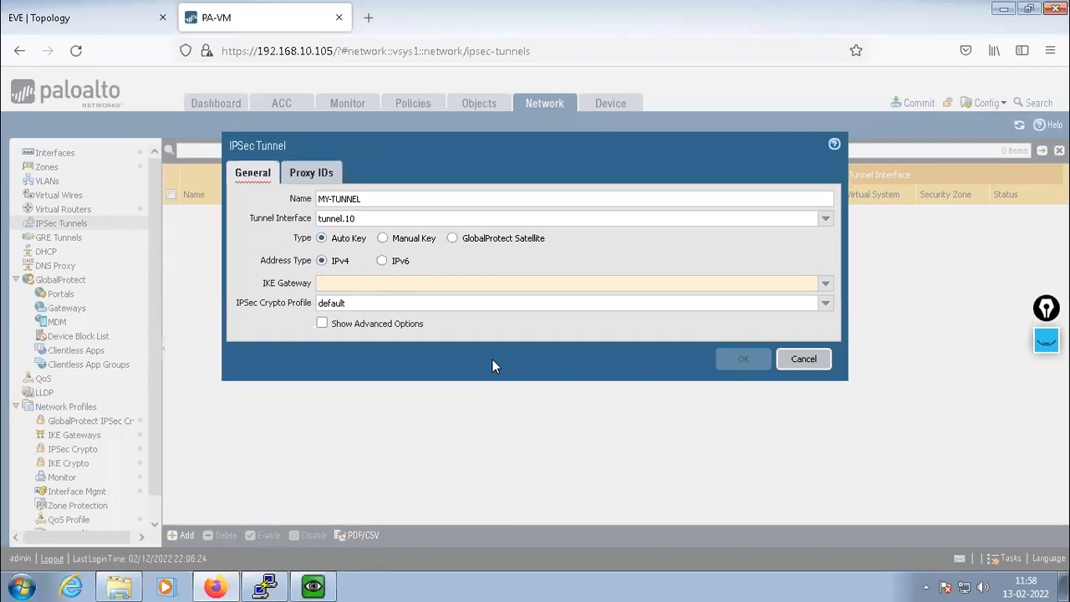
# Assign MY-TUNNEL the REMOTE-PA gateway and IPSEC-PHASE-2 crypto profile, then save it
pyautogui.click(827, 285)
pyautogui.click(339, 301)
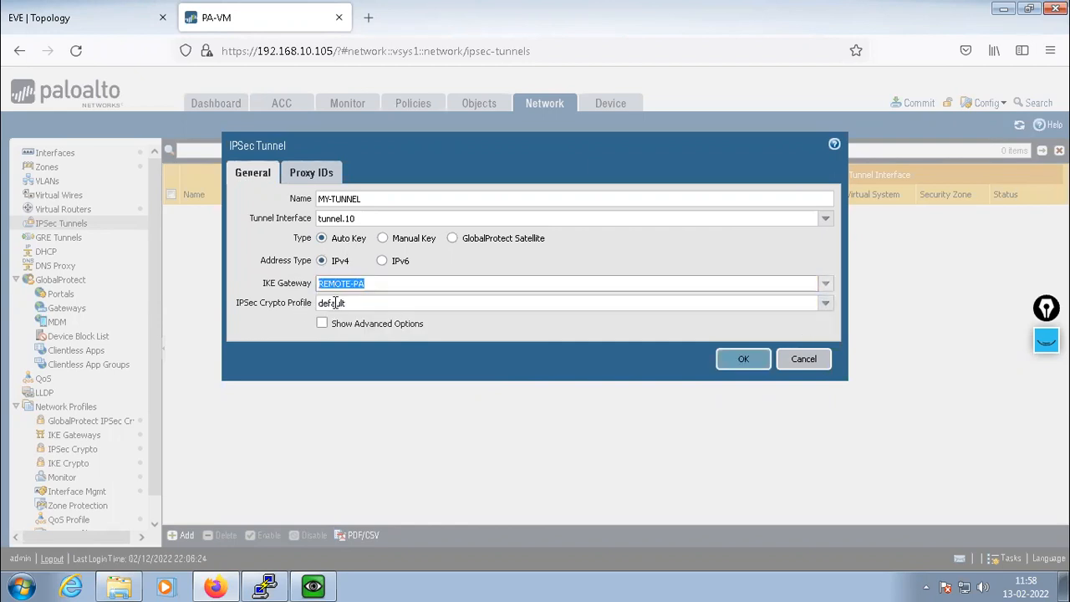
pyautogui.click(825, 302)
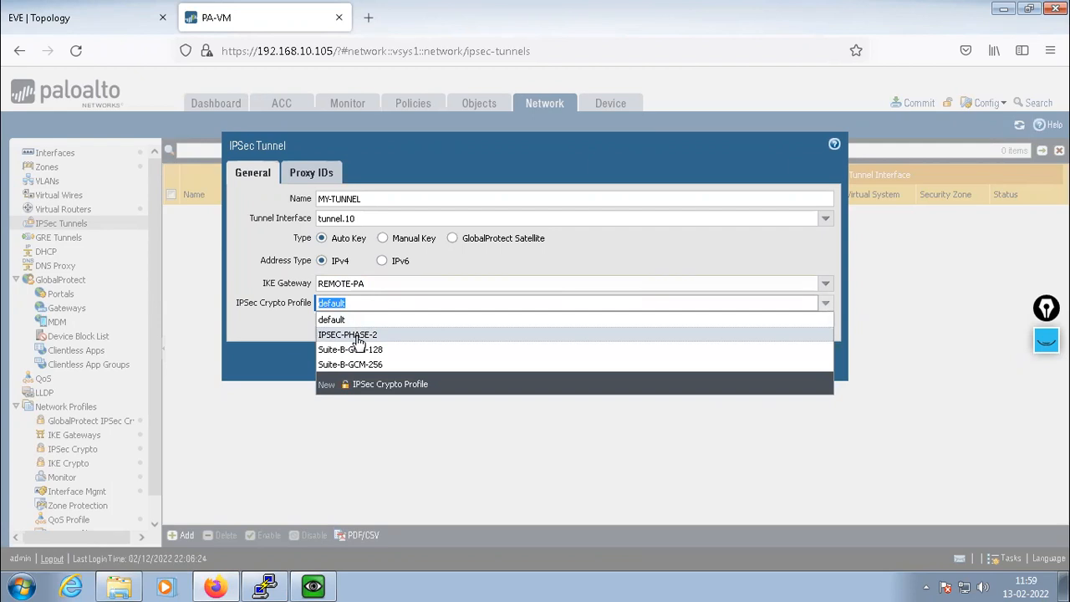
pyautogui.click(355, 335)
pyautogui.click(269, 339)
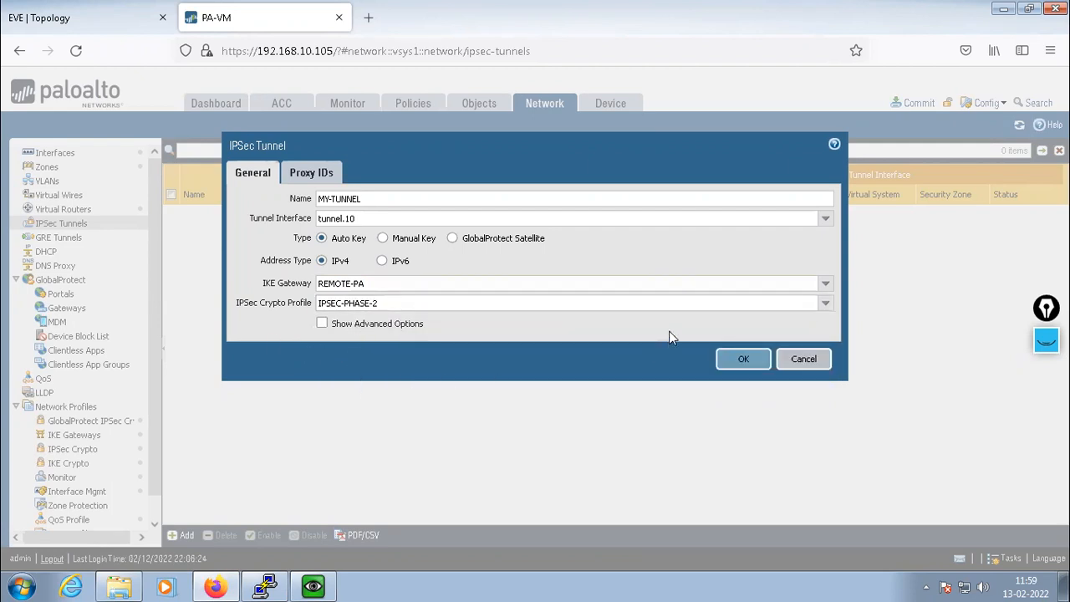
pyautogui.click(322, 324)
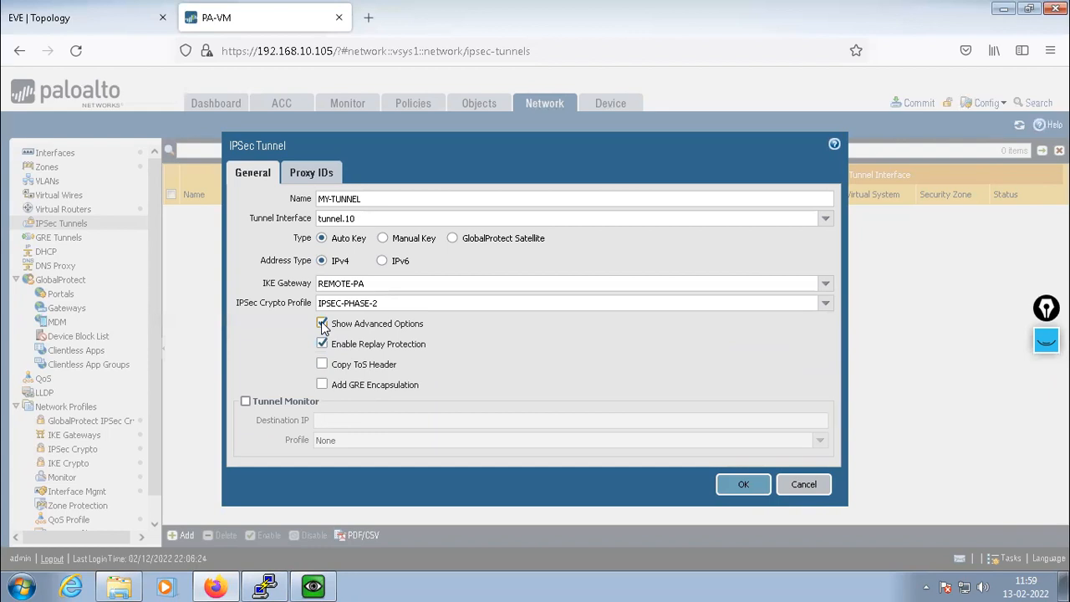
pyautogui.click(323, 324)
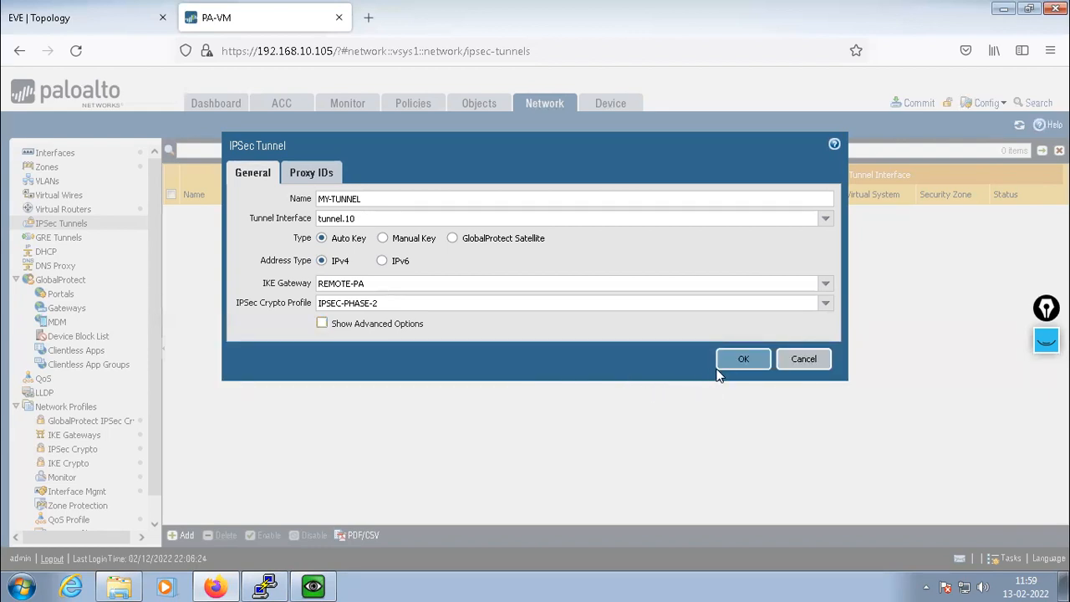
pyautogui.click(307, 178)
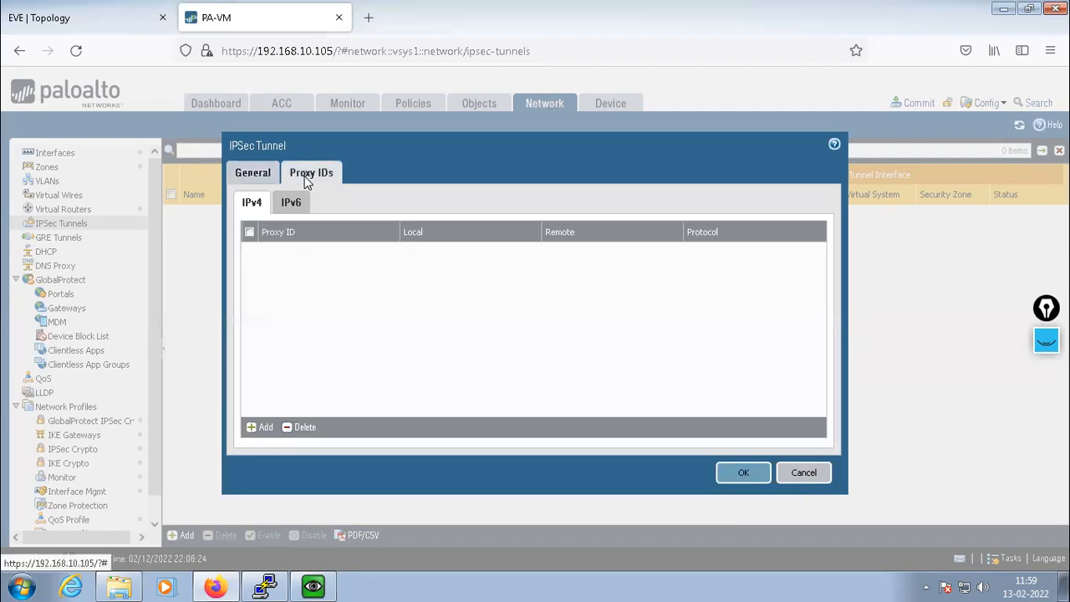
pyautogui.click(249, 175)
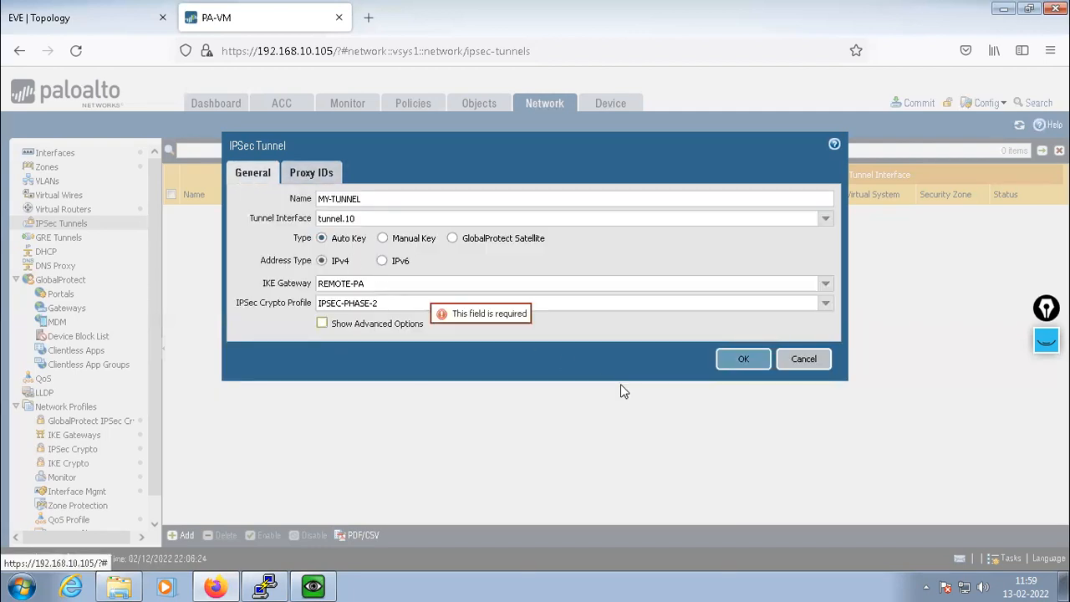
pyautogui.click(739, 360)
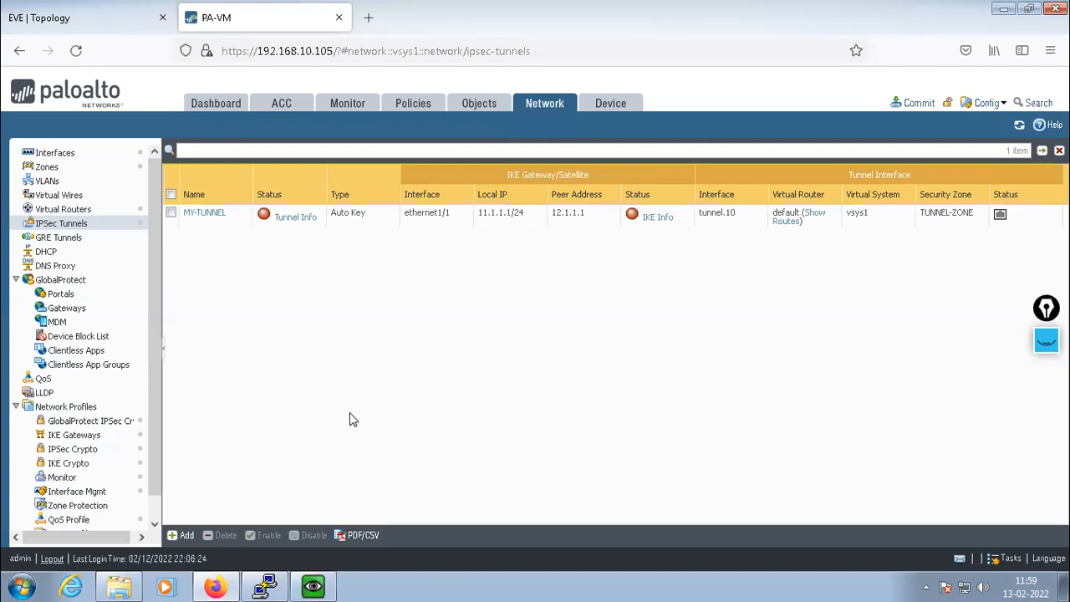
pyautogui.click(198, 218)
pyautogui.moveTo(654, 6)
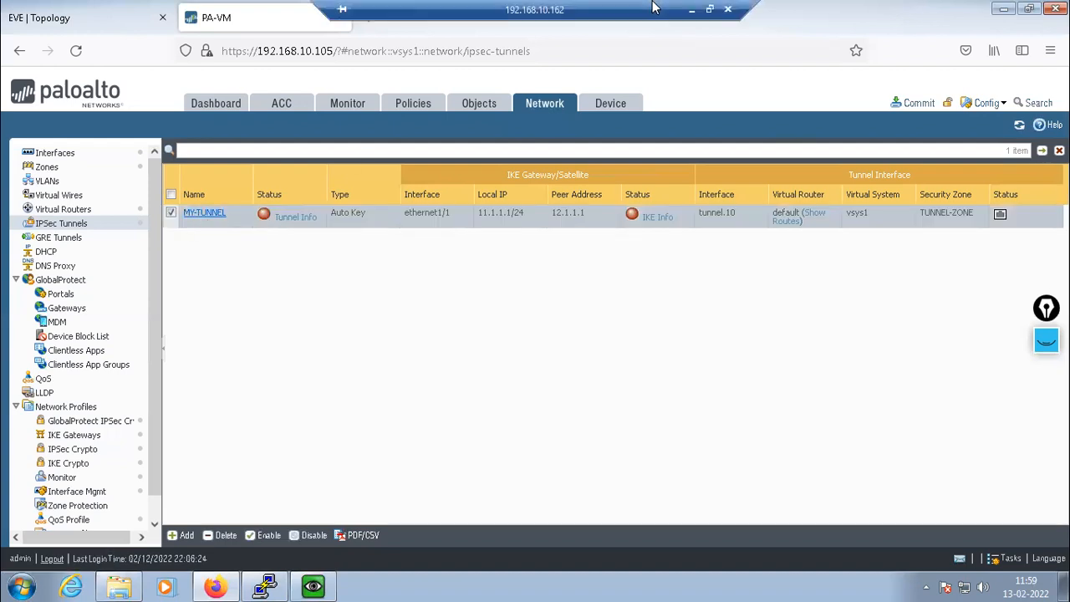
pyautogui.click(205, 214)
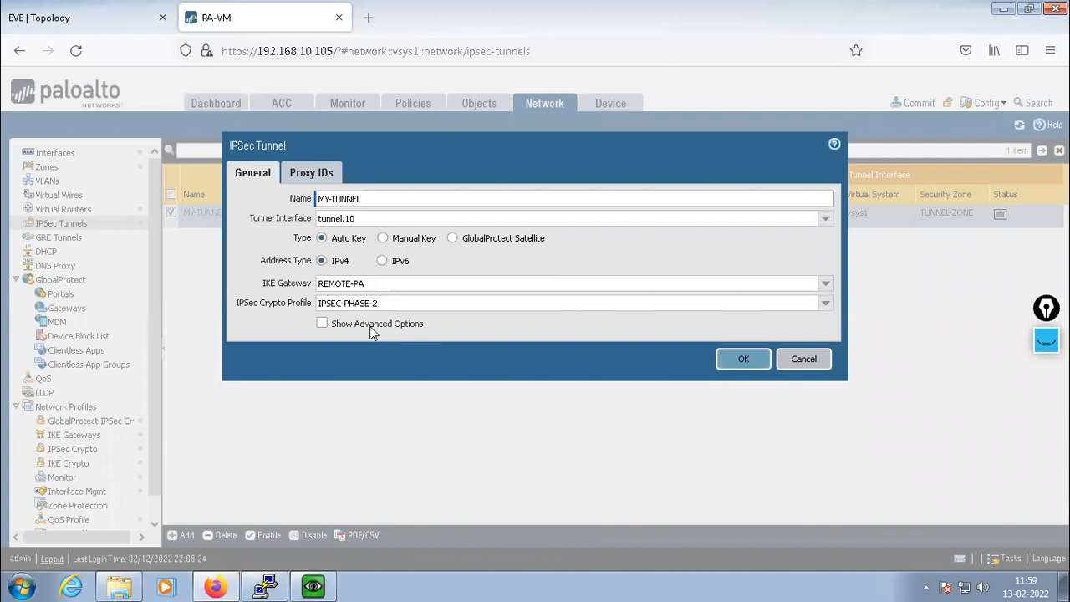
pyautogui.click(742, 360)
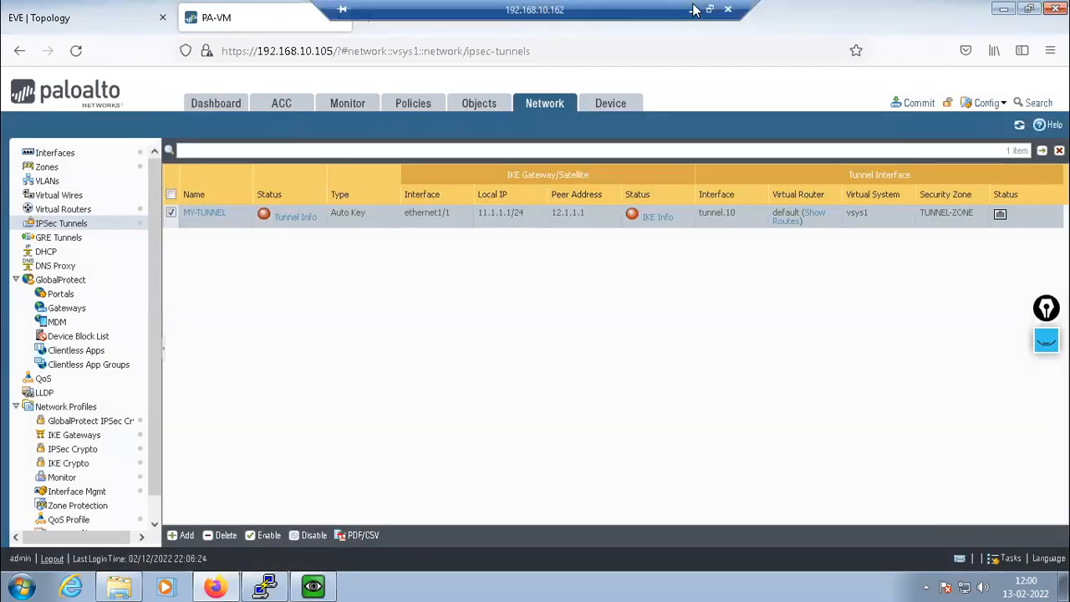
pyautogui.click(691, 9)
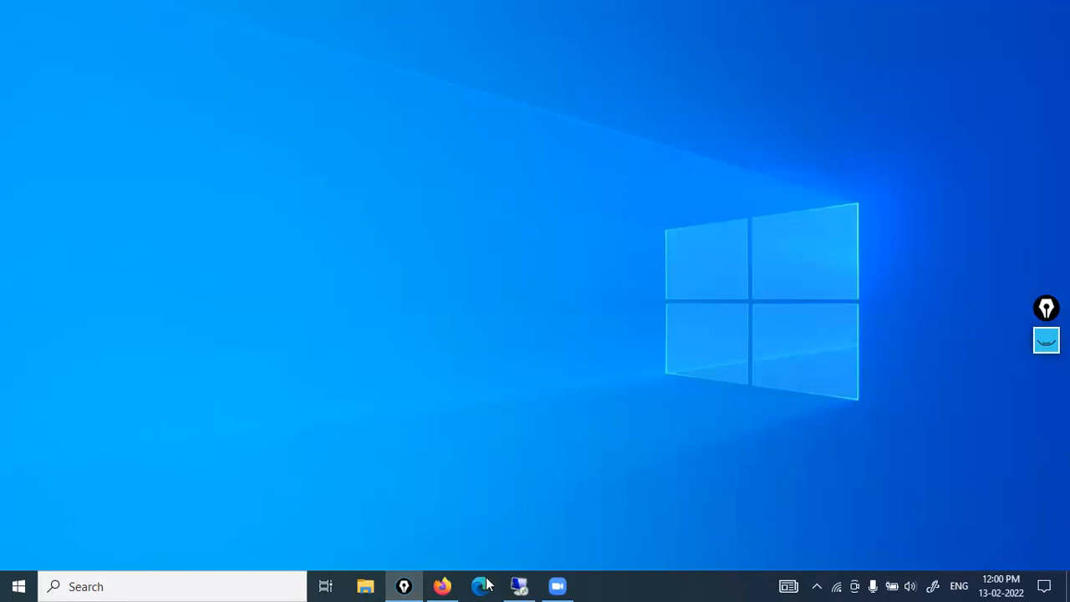
pyautogui.click(519, 586)
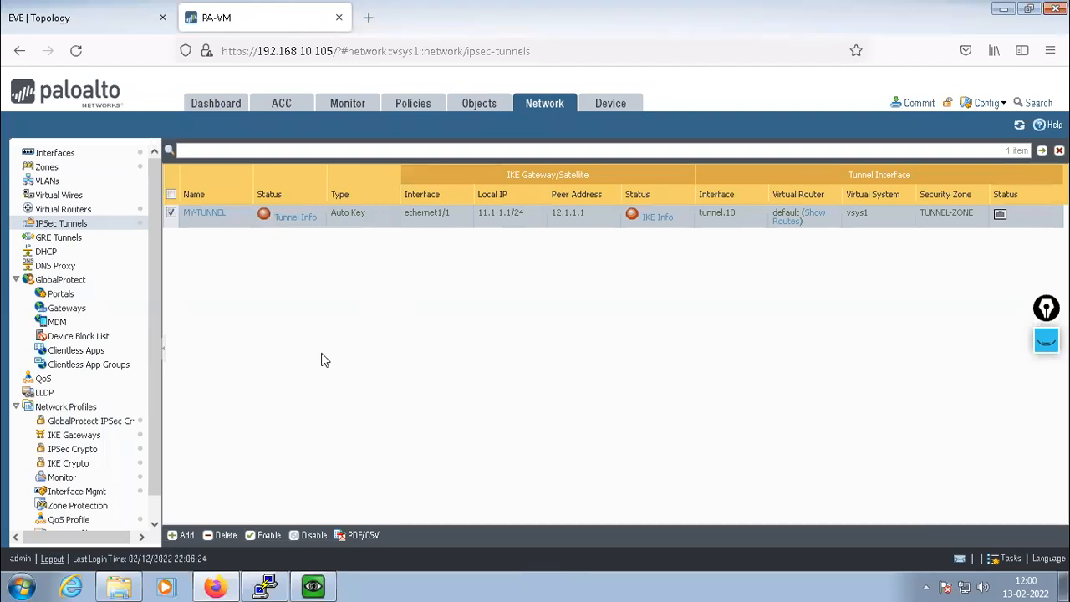
# Add proxy ID LAN-PAIR-1 to MY-TUNNEL with local subnet 10.1.1.0/24
pyautogui.click(207, 219)
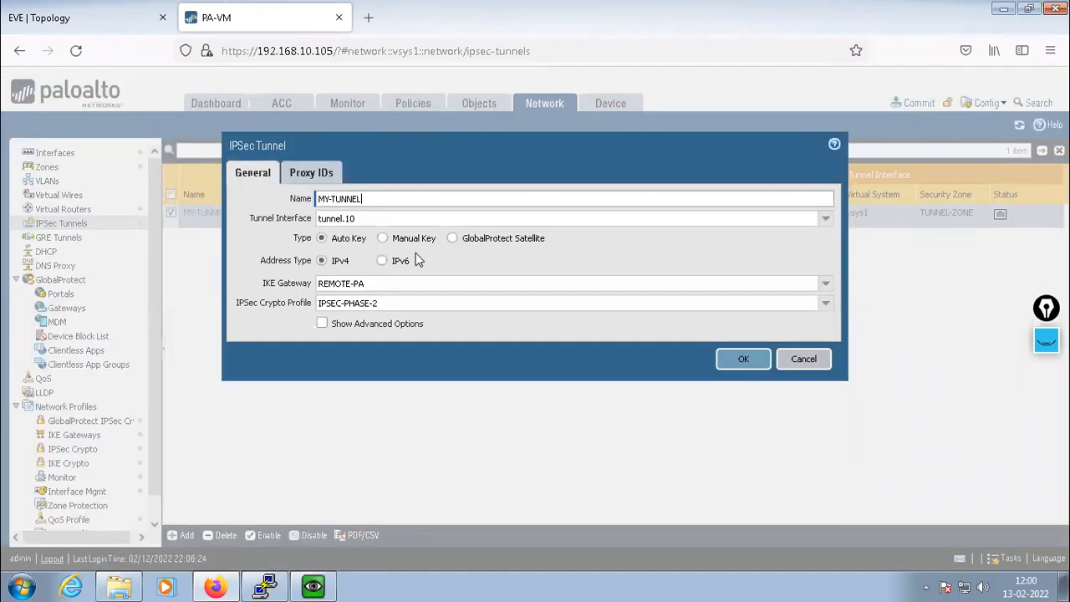
pyautogui.click(315, 175)
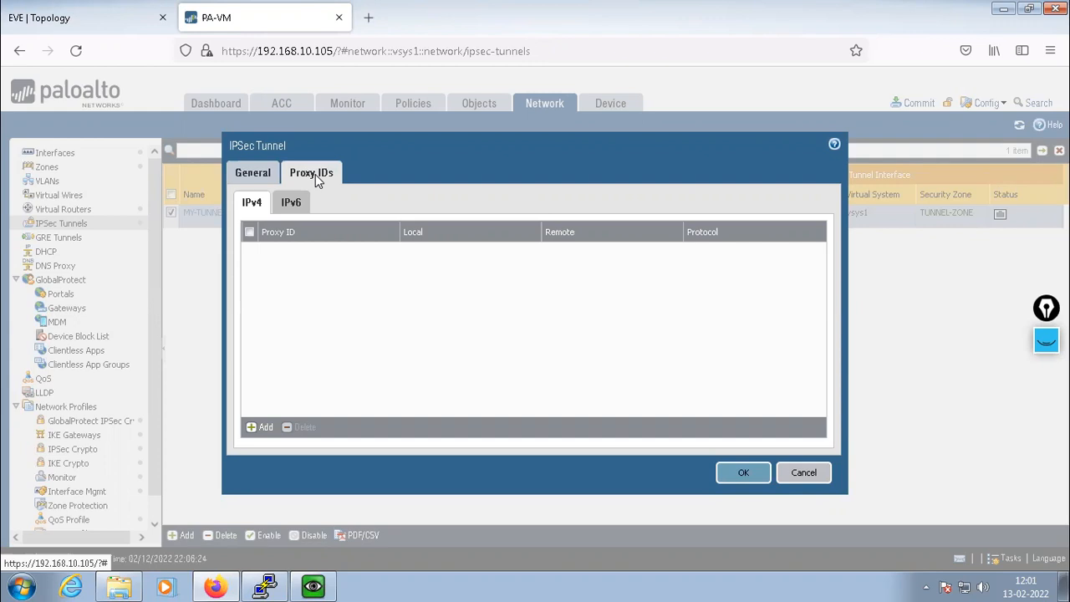
pyautogui.click(260, 427)
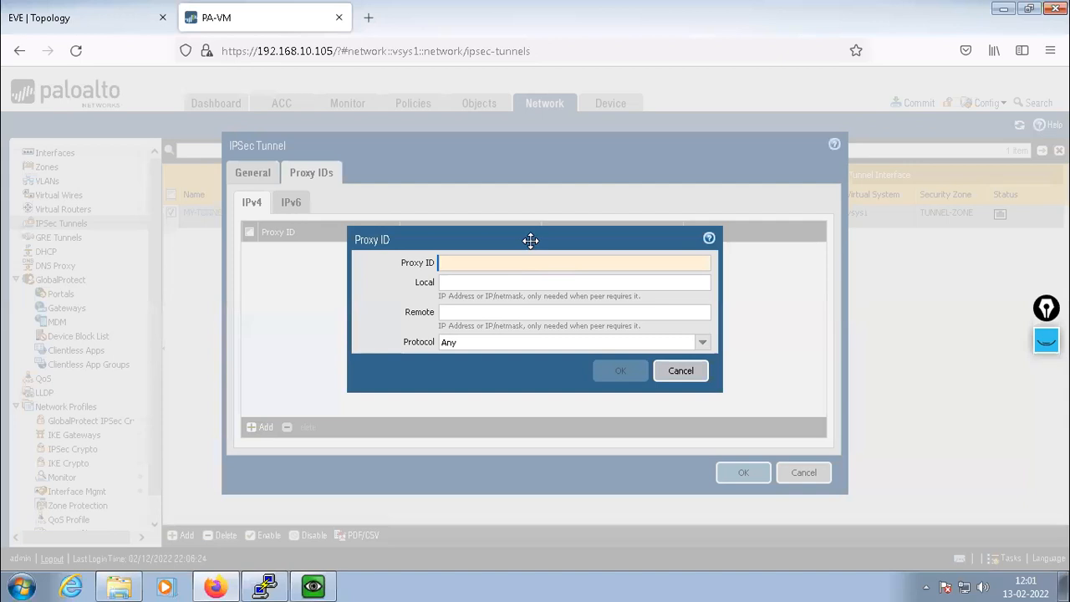
pyautogui.write('LAN')
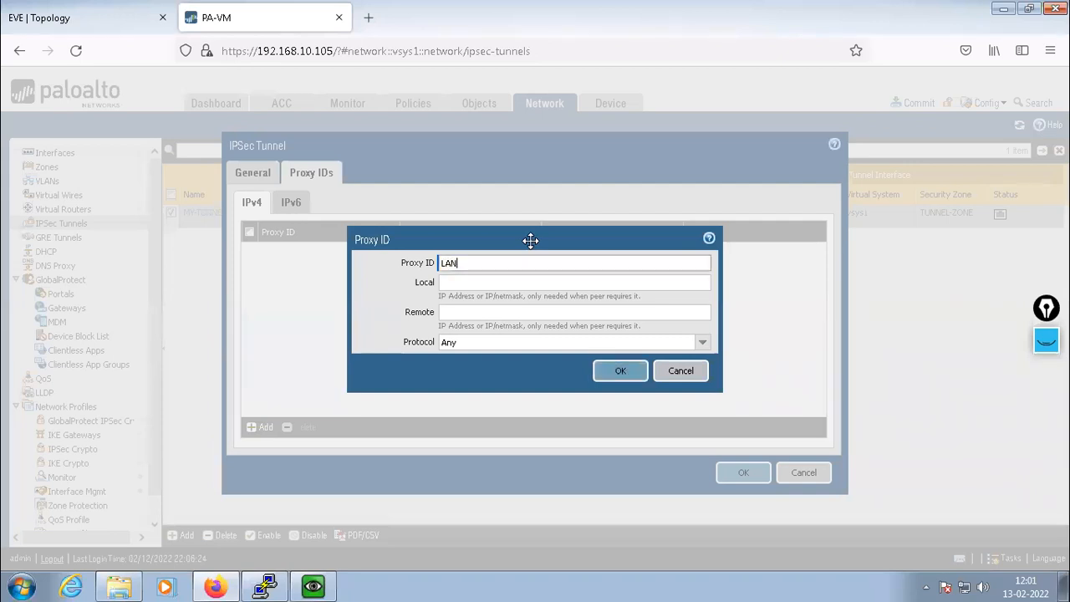
pyautogui.write('-PAIR-1')
pyautogui.click(458, 283)
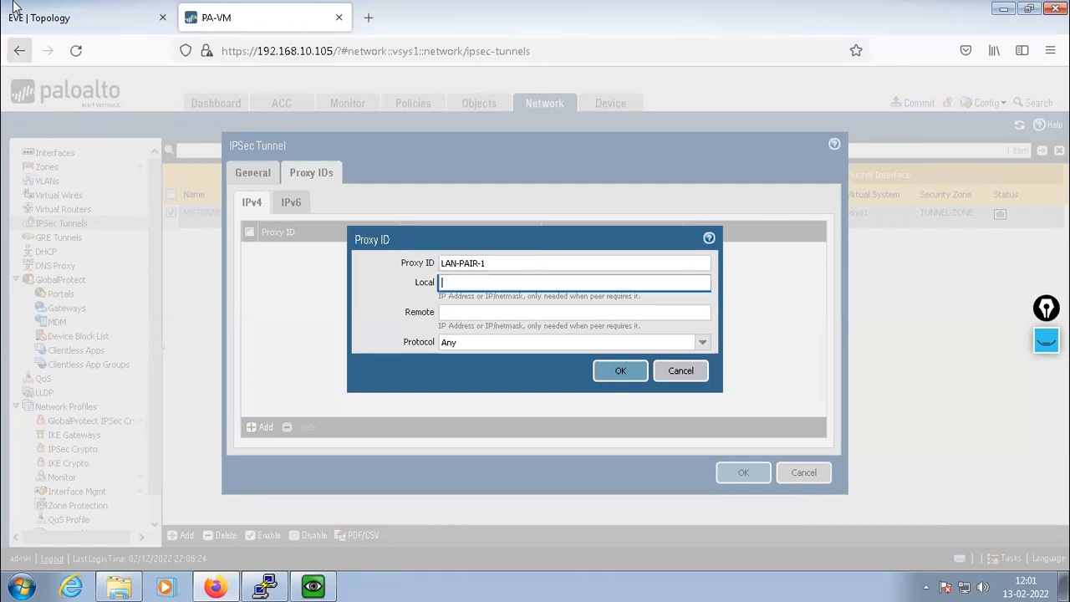
pyautogui.click(41, 16)
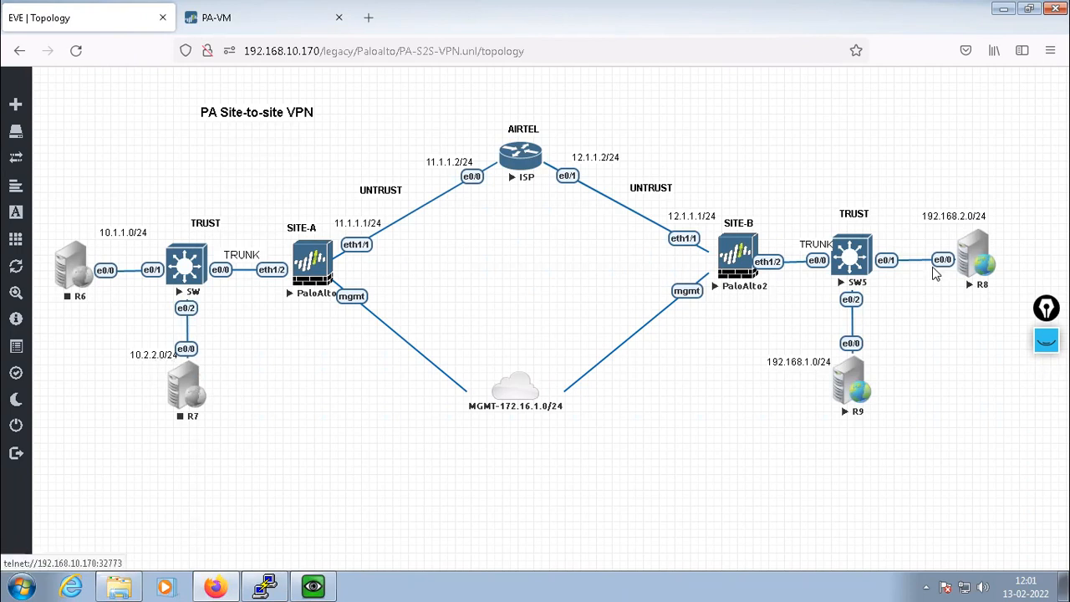
pyautogui.click(201, 25)
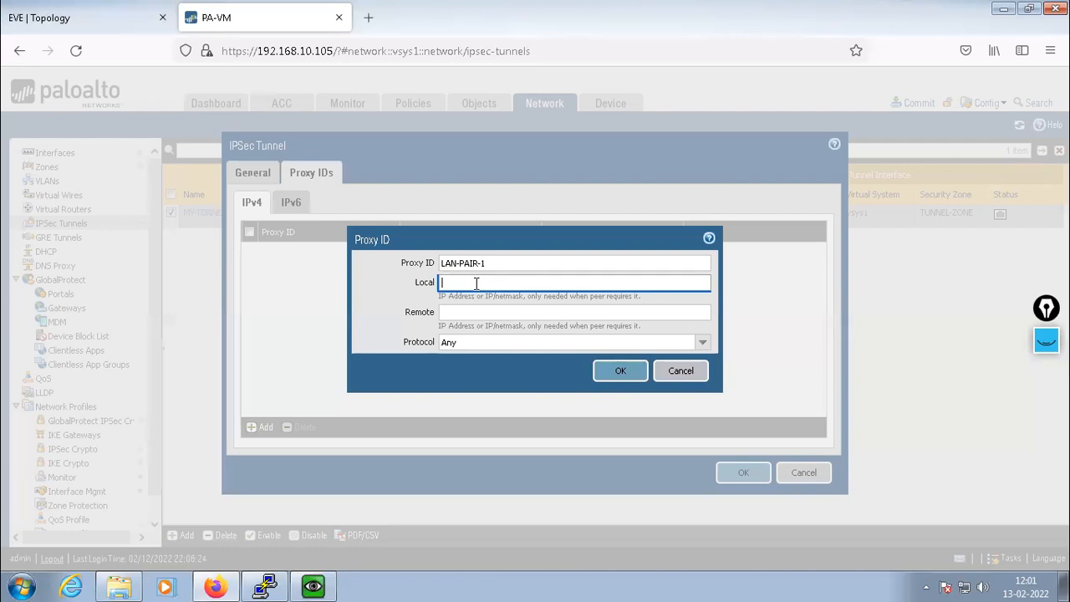
pyautogui.write('10.')
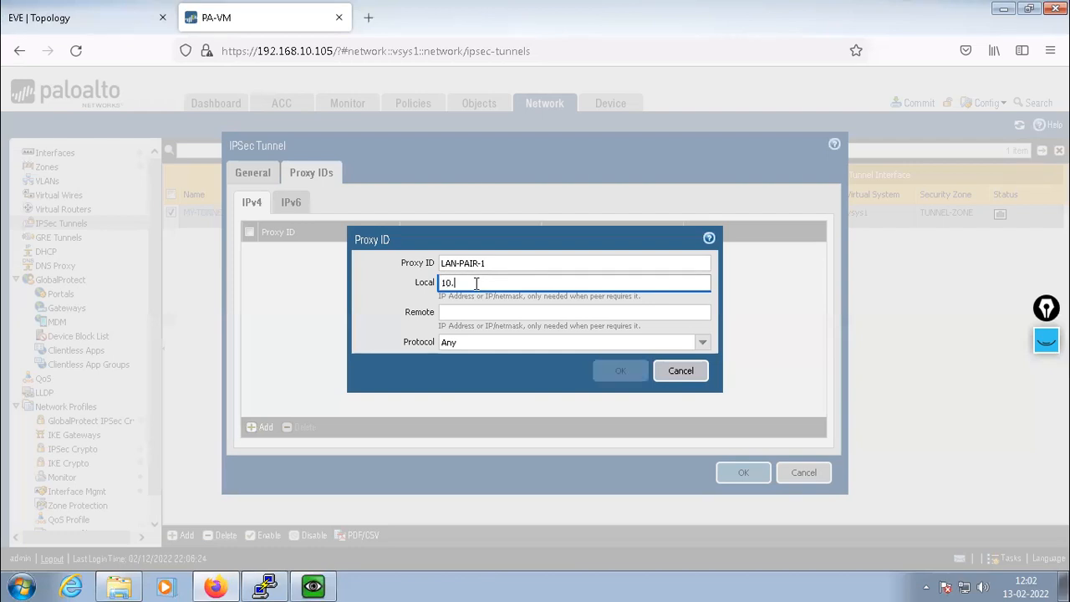
pyautogui.write('1.1.0/24')
pyautogui.press('Return')
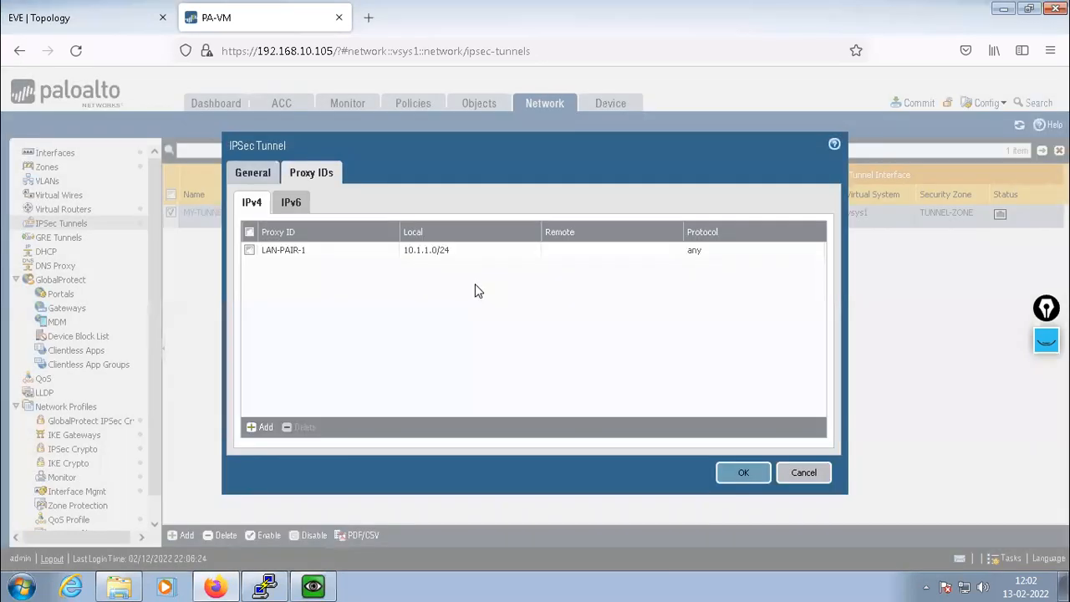
# Set LAN-PAIR-1's remote subnet to 192.168.1.0/24 and confirm the entry
pyautogui.click(303, 254)
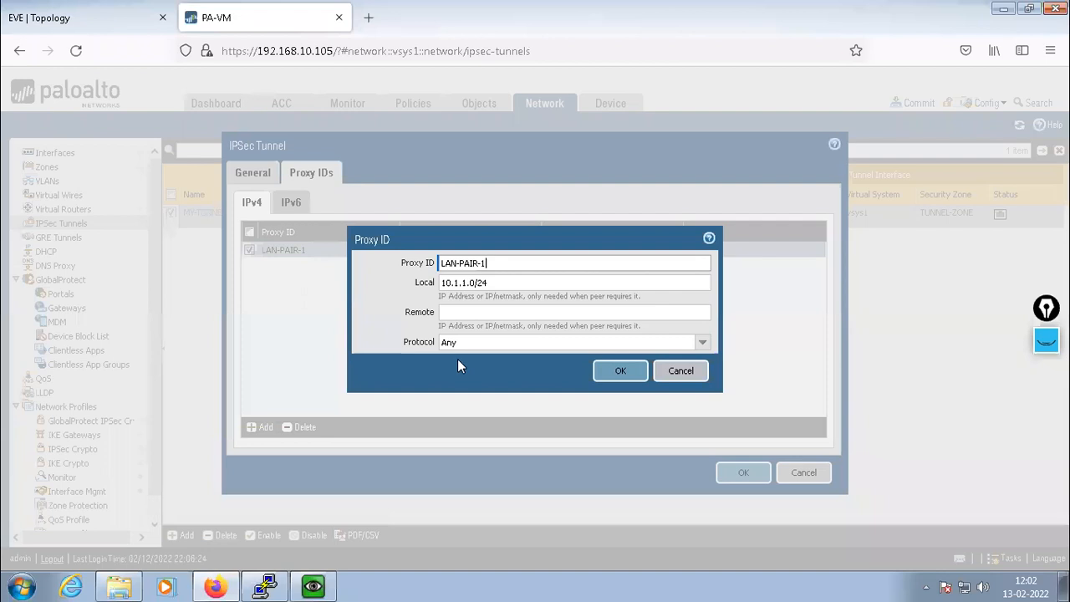
pyautogui.click(468, 311)
pyautogui.write('192.168.')
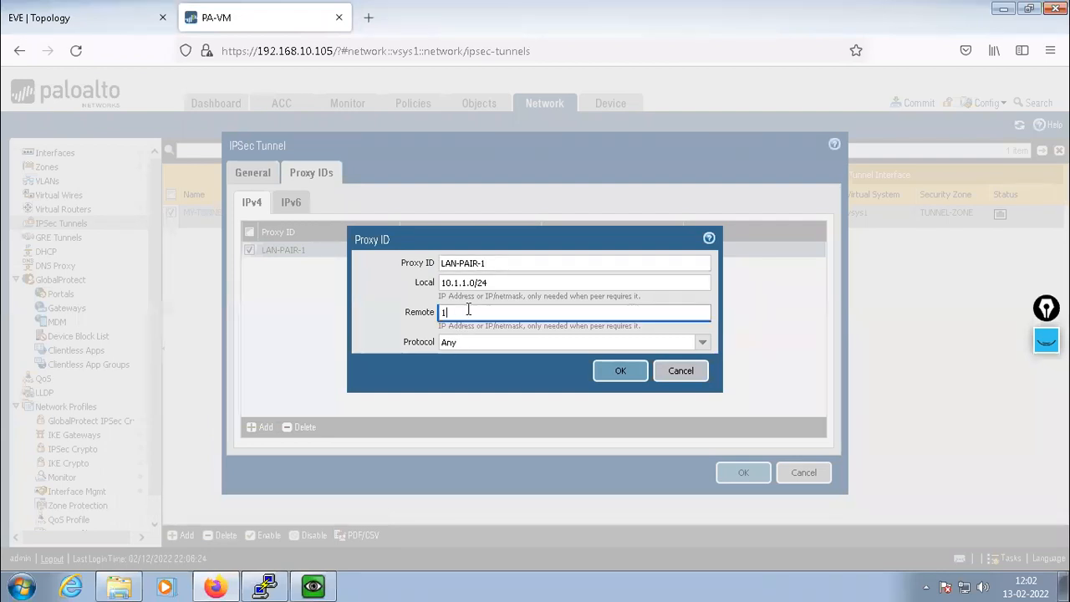
pyautogui.click(97, 17)
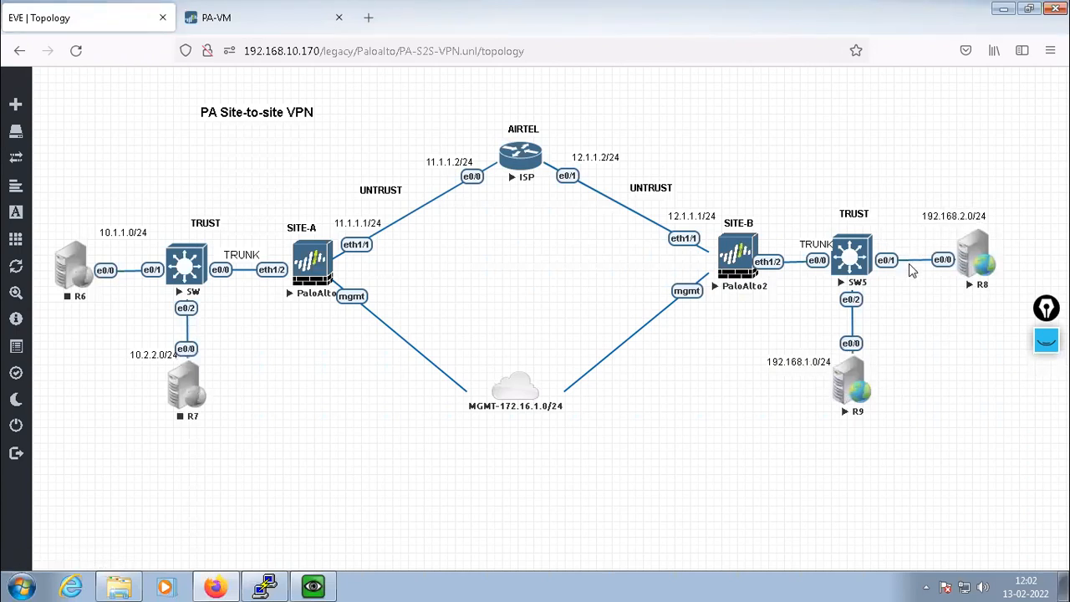
pyautogui.click(203, 21)
pyautogui.write('1.')
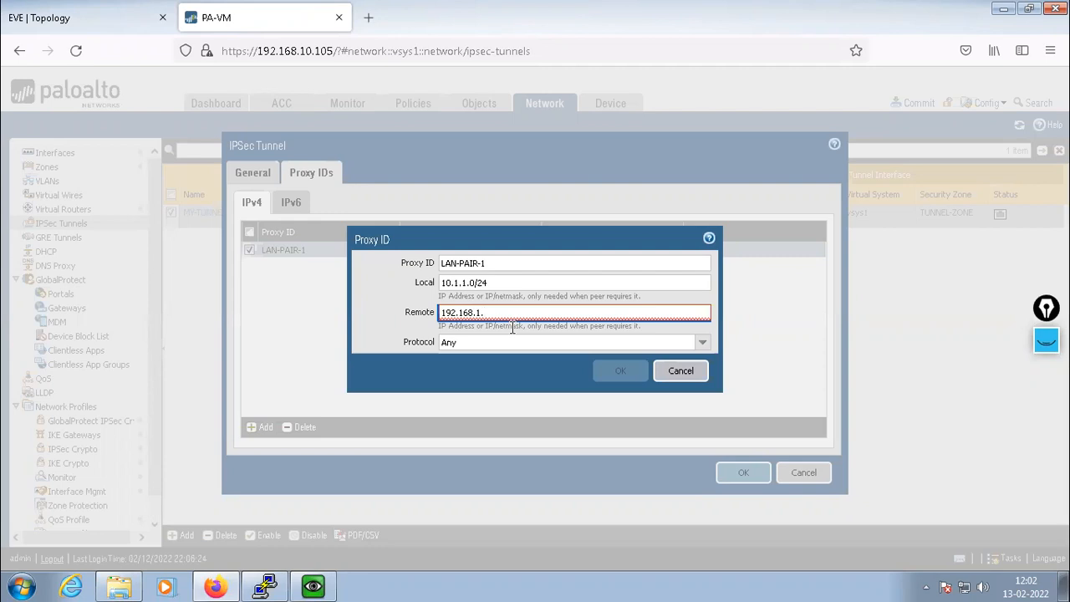
pyautogui.write('0/24')
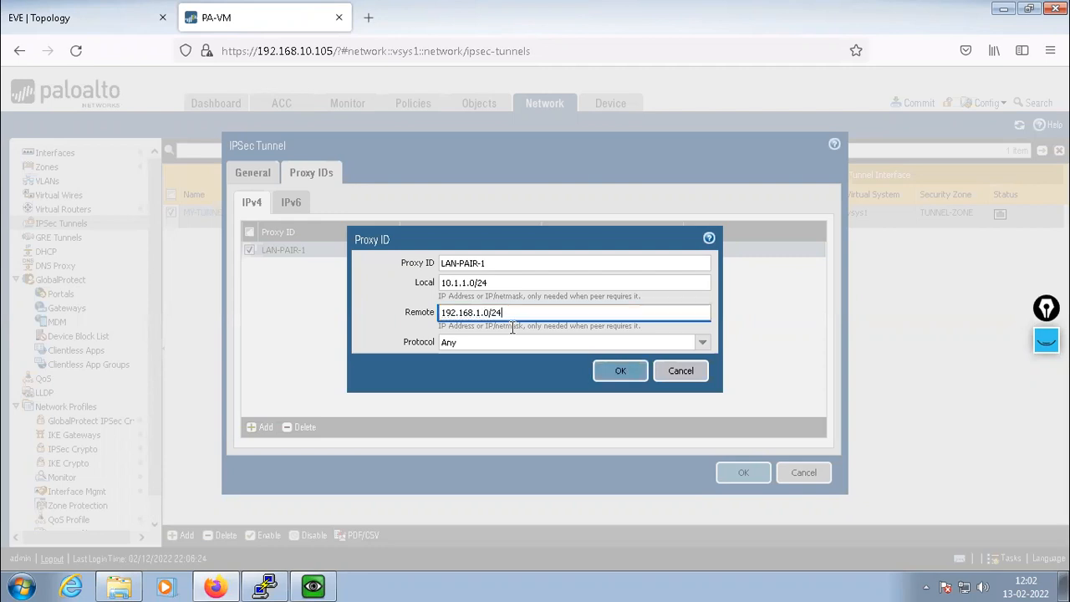
pyautogui.click(620, 376)
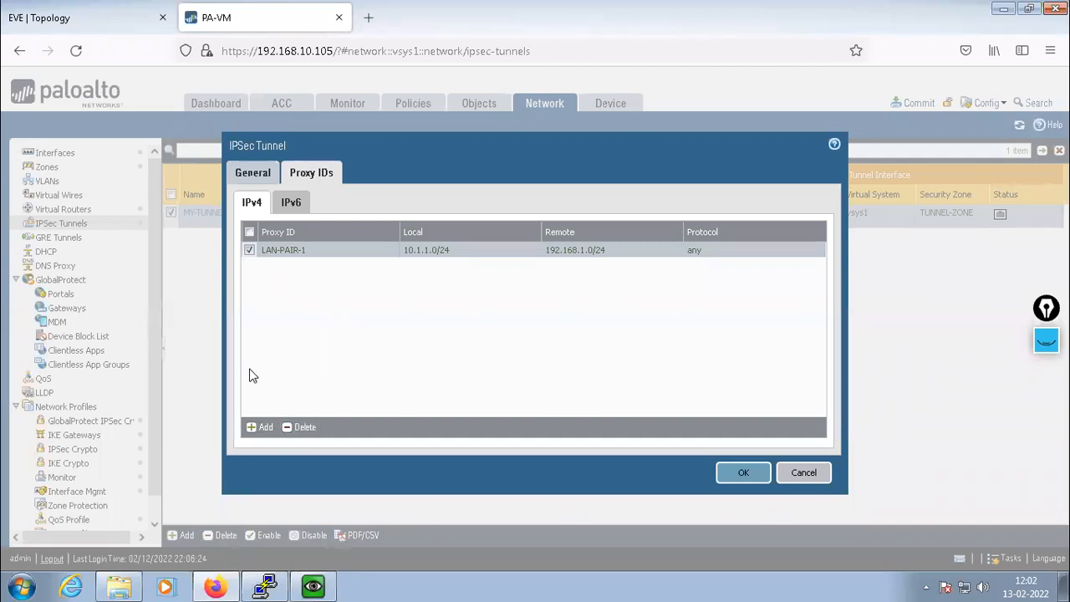
# Add proxy ID LAN-PAIR-2 with local 10.1.1.0/24 and remote 192.168.2.0/24
pyautogui.click(260, 427)
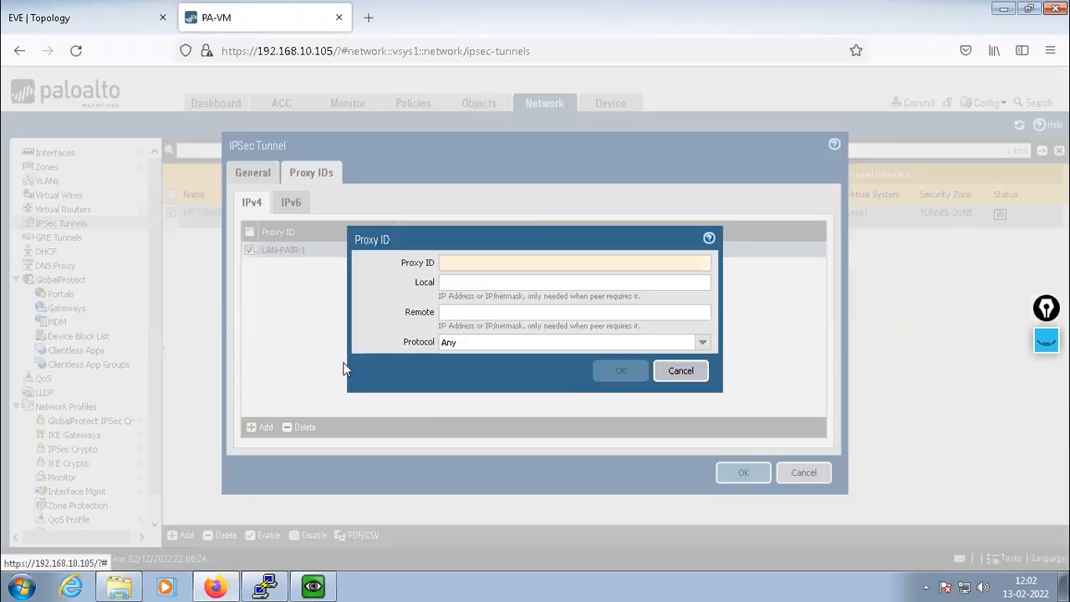
pyautogui.write('LAN-PAIR-2')
pyautogui.click(460, 283)
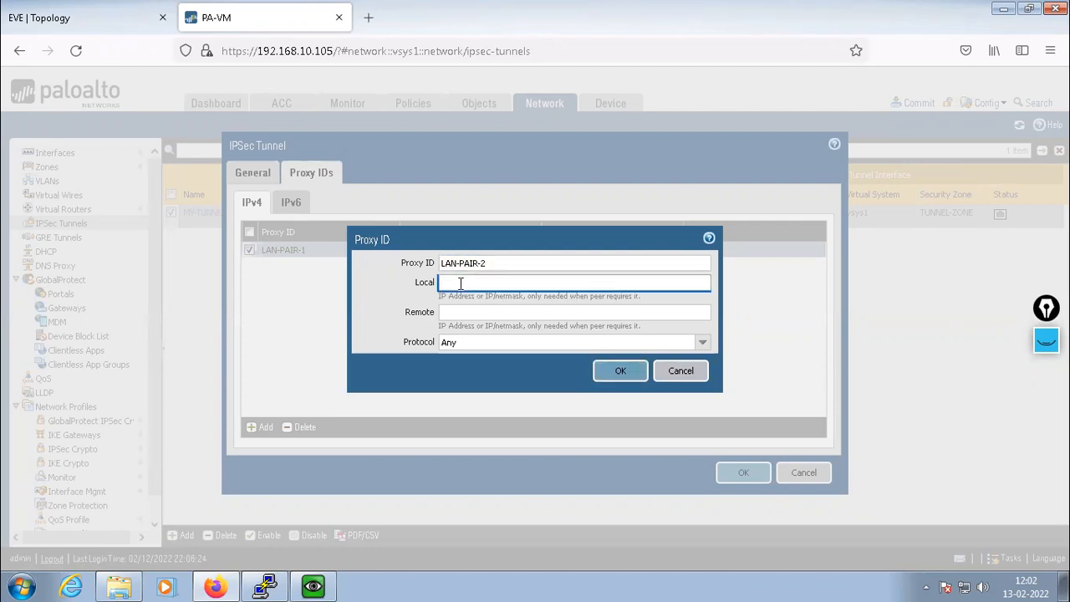
pyautogui.write('10.1.1.0/24')
pyautogui.click(451, 313)
pyautogui.write('192.168')
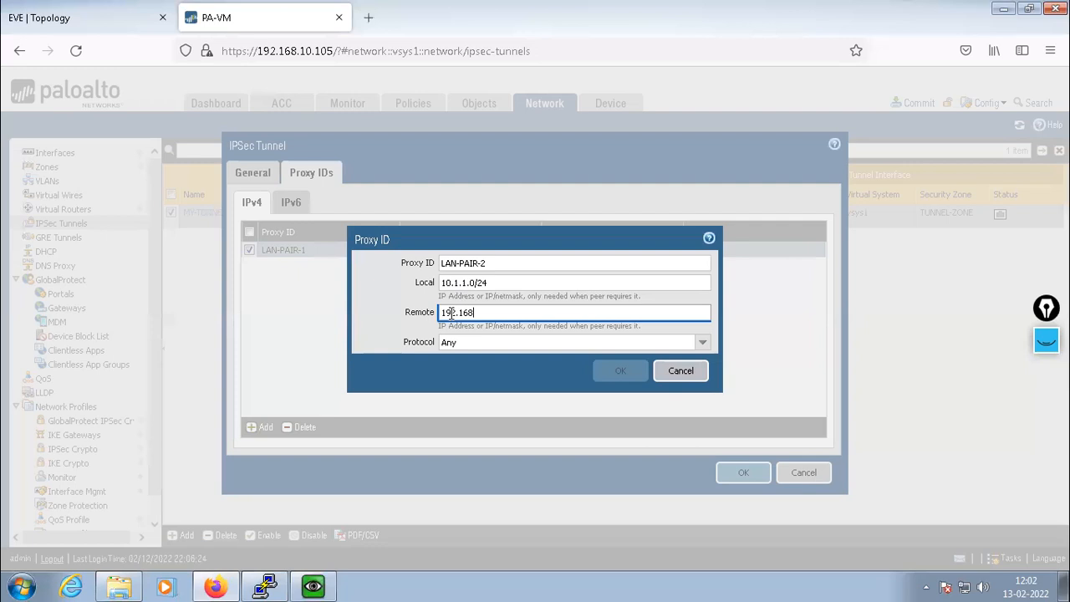
pyautogui.write('.2.0')
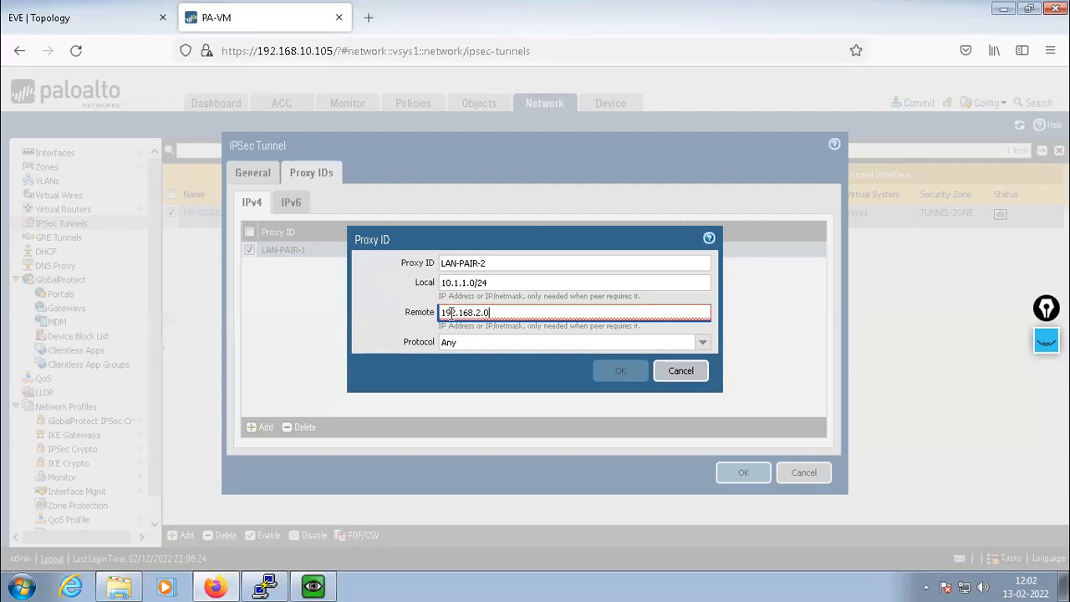
pyautogui.write('/24')
pyautogui.click(617, 372)
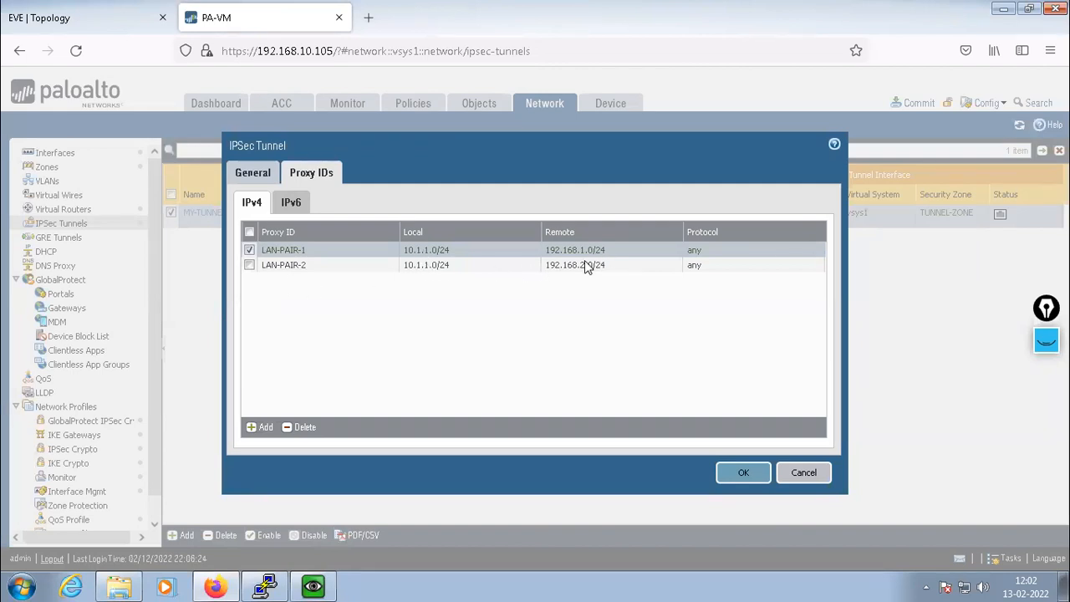
# Add proxy ID LAN-PAIR-3 with local 10.2.2.0/24 and remote 192.168.1.0/24
pyautogui.click(254, 430)
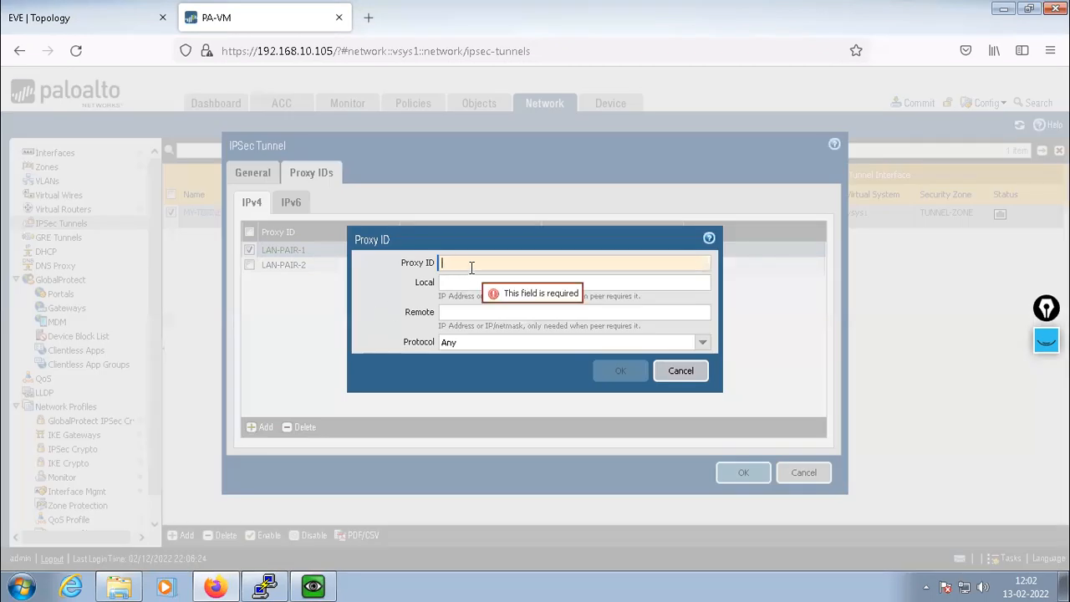
pyautogui.write('LAN-PAIR')
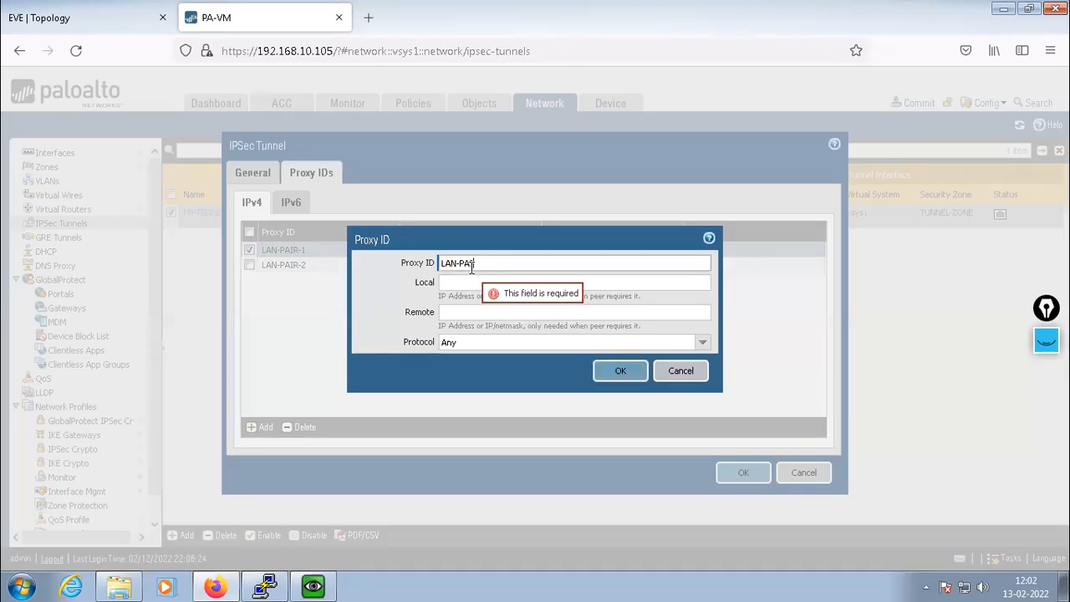
pyautogui.write('-3')
pyautogui.click(455, 282)
pyautogui.write('10.')
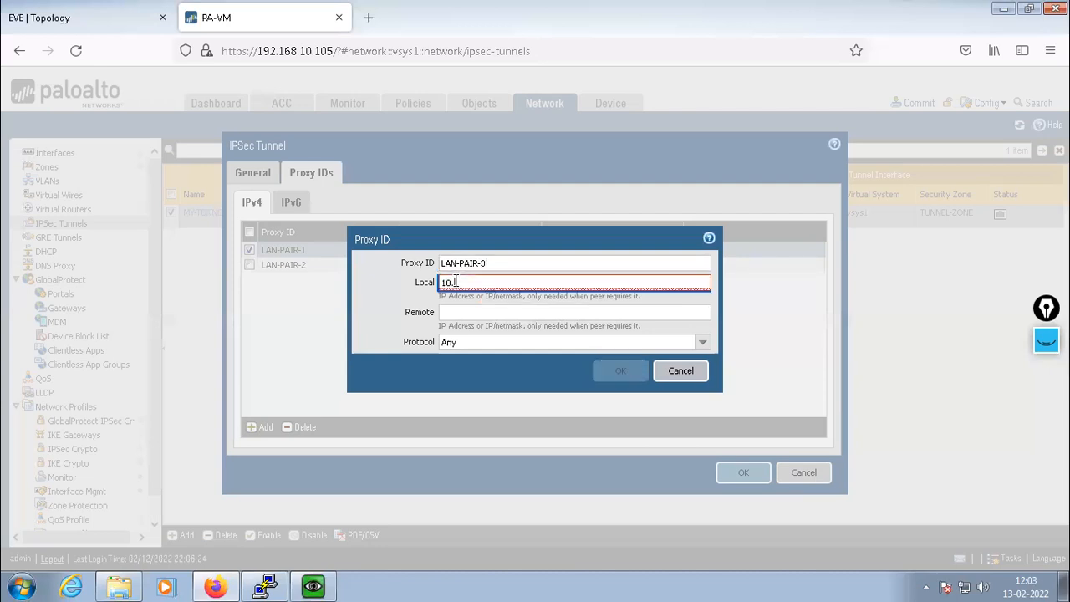
pyautogui.write('1.2.0/24')
pyautogui.press('Tab')
pyautogui.write('192.1')
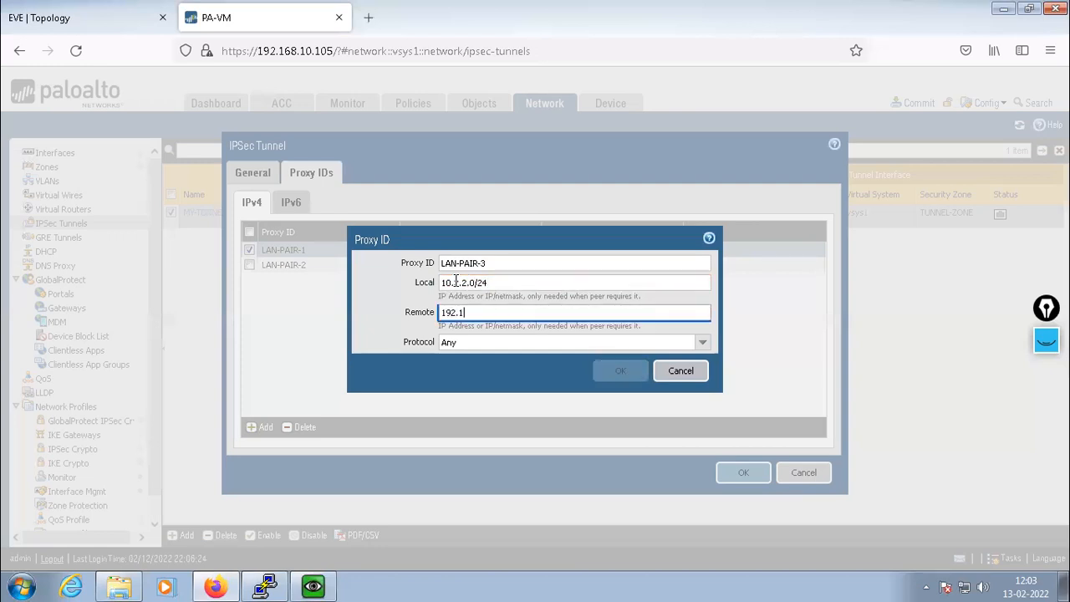
pyautogui.write('68.1.0/24')
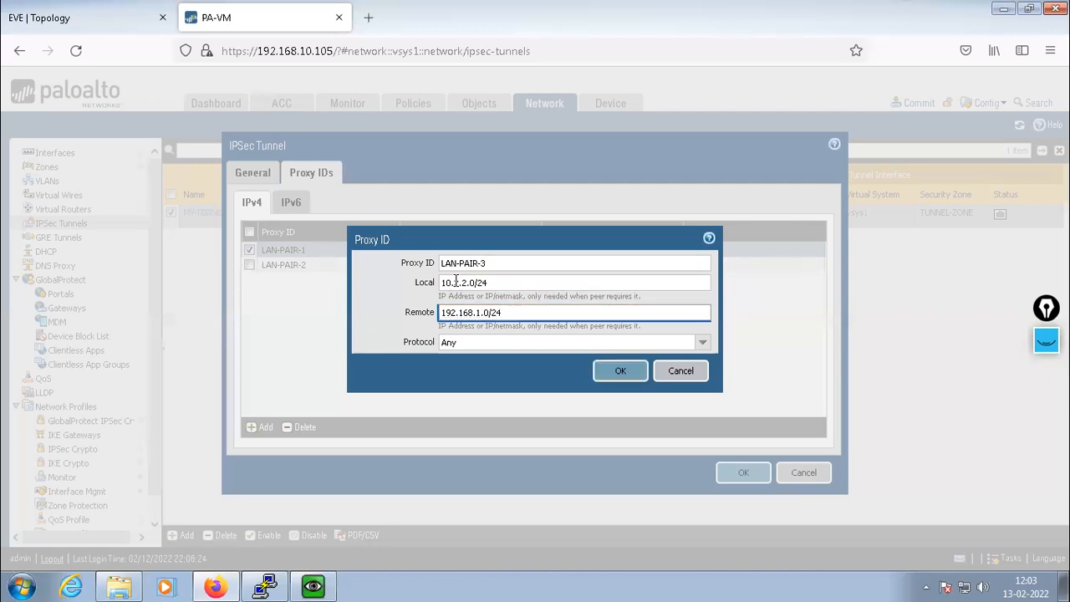
pyautogui.click(619, 370)
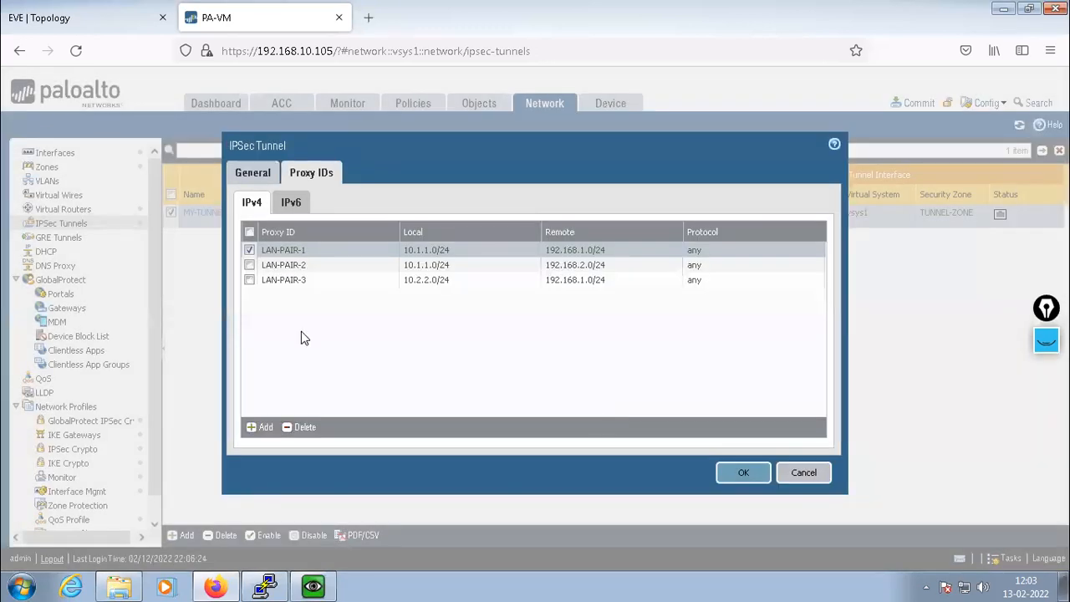
# Add proxy ID LAN-PAIR-4 with local 10.2.2.0/24 and remote 192.168.2.0/24
pyautogui.click(261, 426)
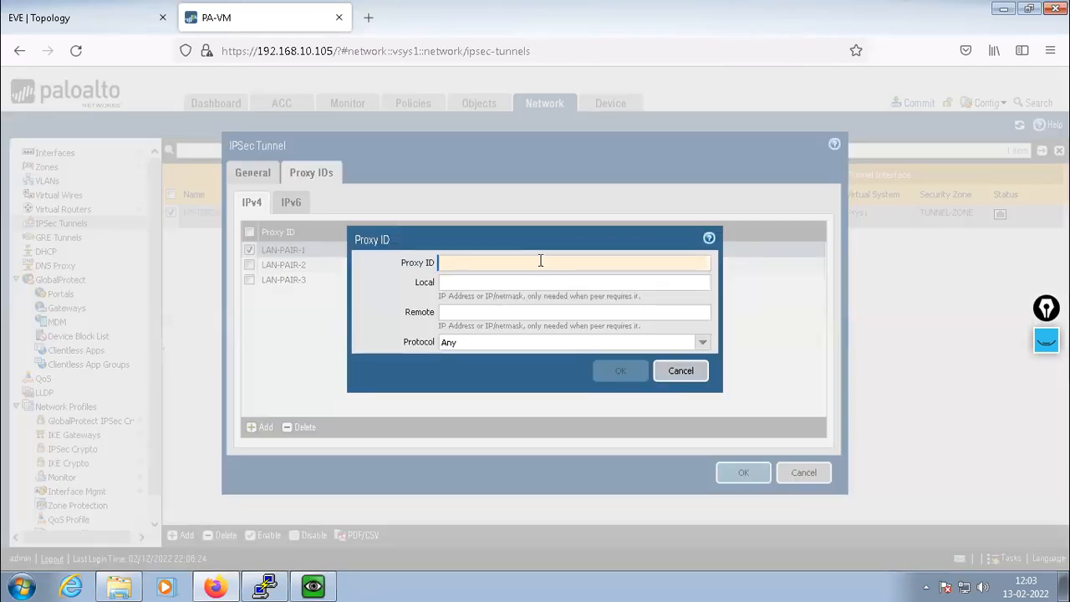
pyautogui.write('LAN')
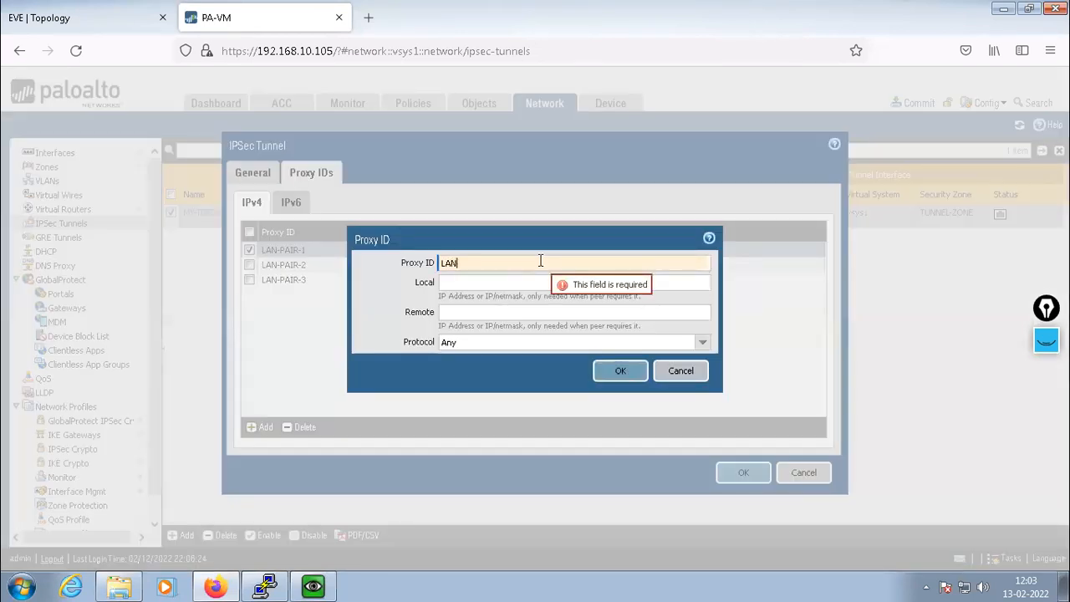
pyautogui.write('-PAIR')
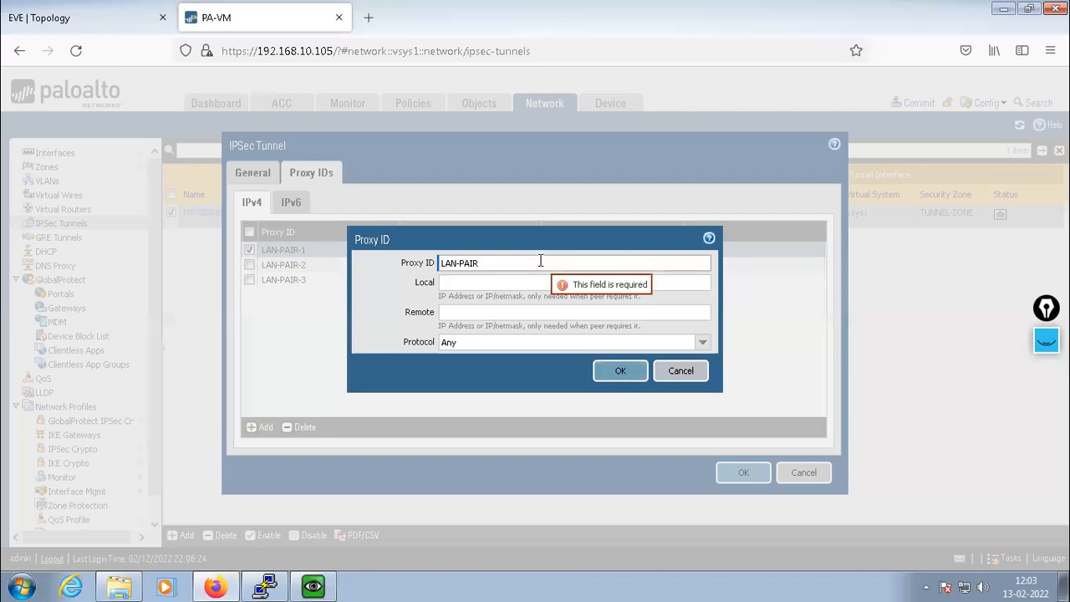
pyautogui.write('-4')
pyautogui.click(497, 283)
pyautogui.write('10.2.2')
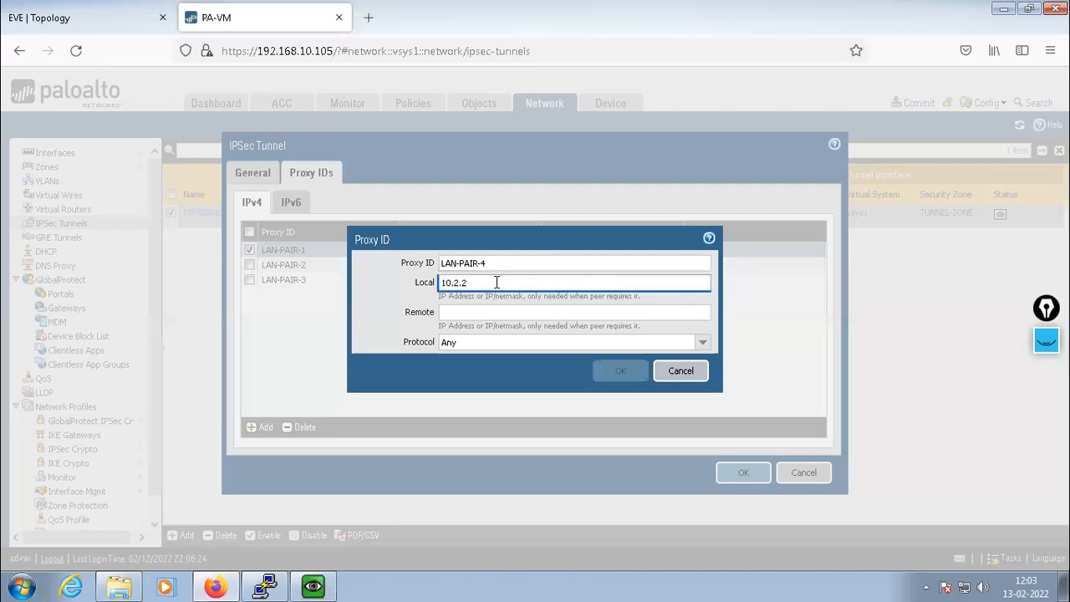
pyautogui.write('.0/24')
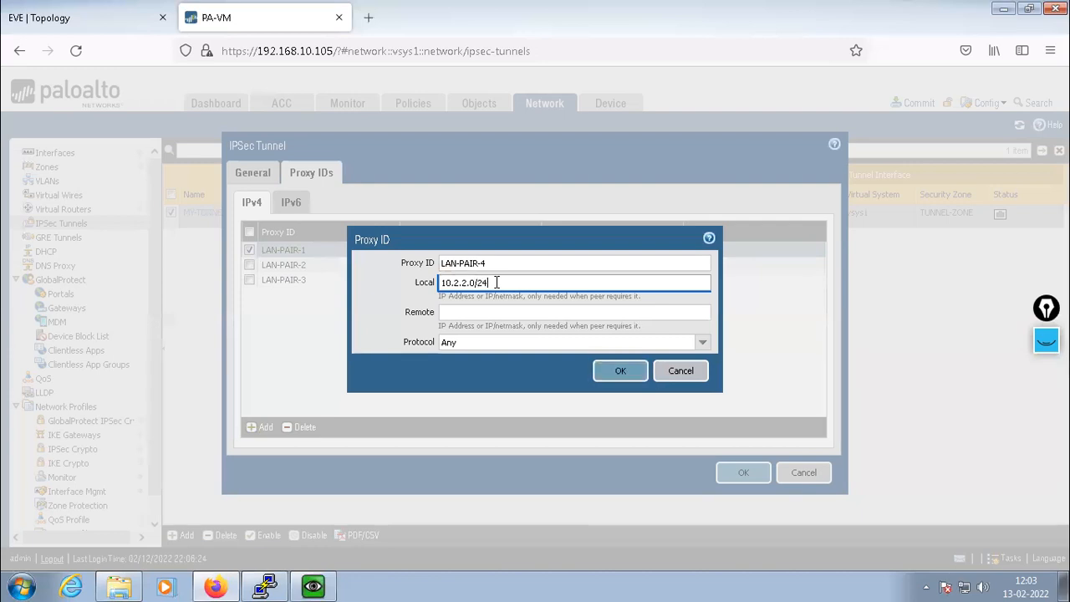
pyautogui.press('Tab')
pyautogui.write('1')
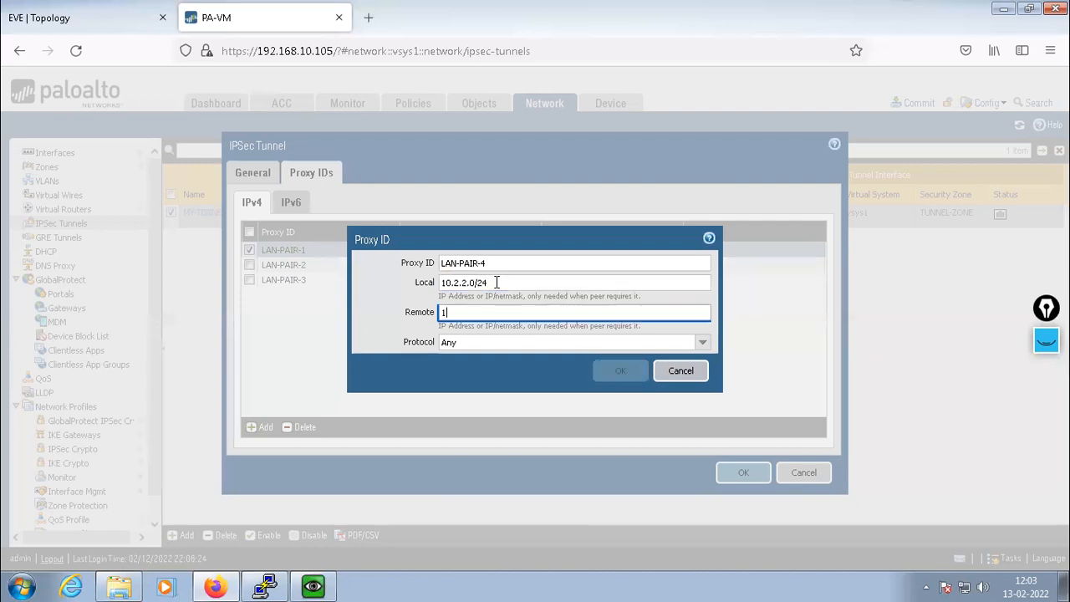
pyautogui.write('92.168.')
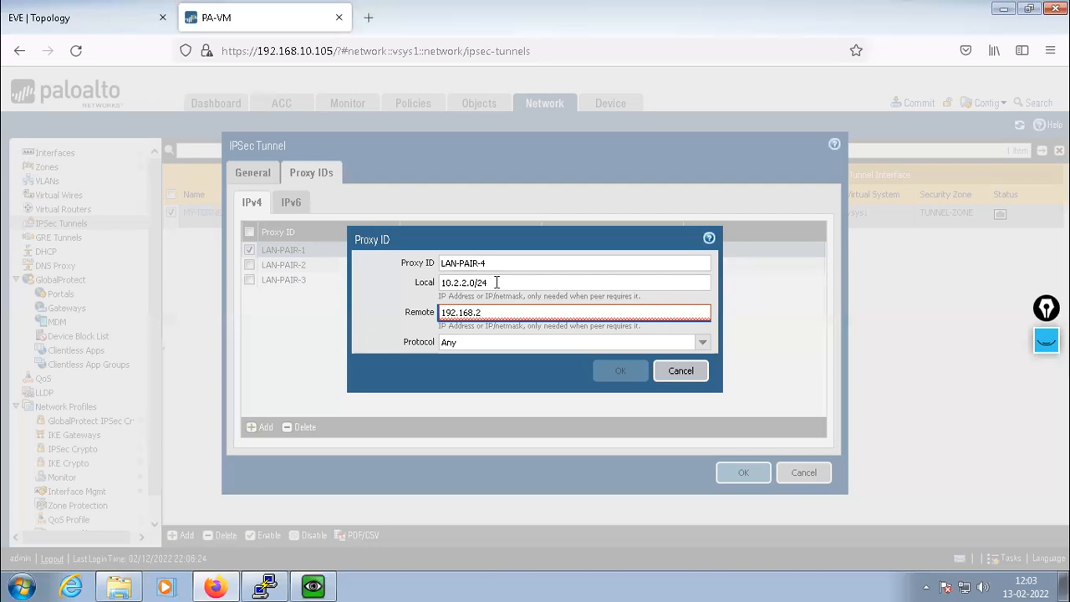
pyautogui.write('22')
pyautogui.press('BackSpace')
pyautogui.write('.0')
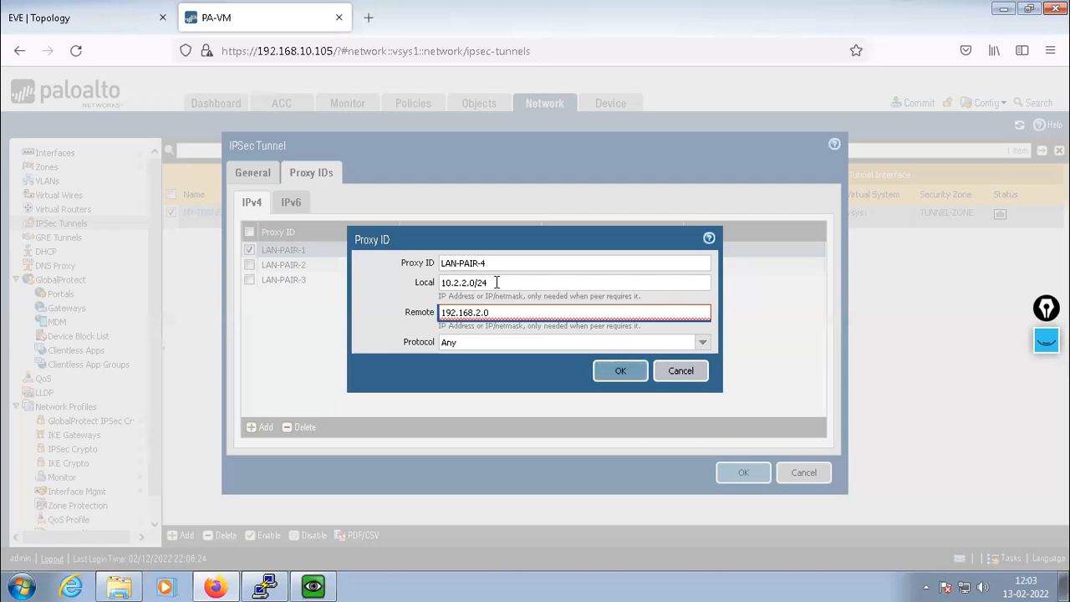
pyautogui.write('/24')
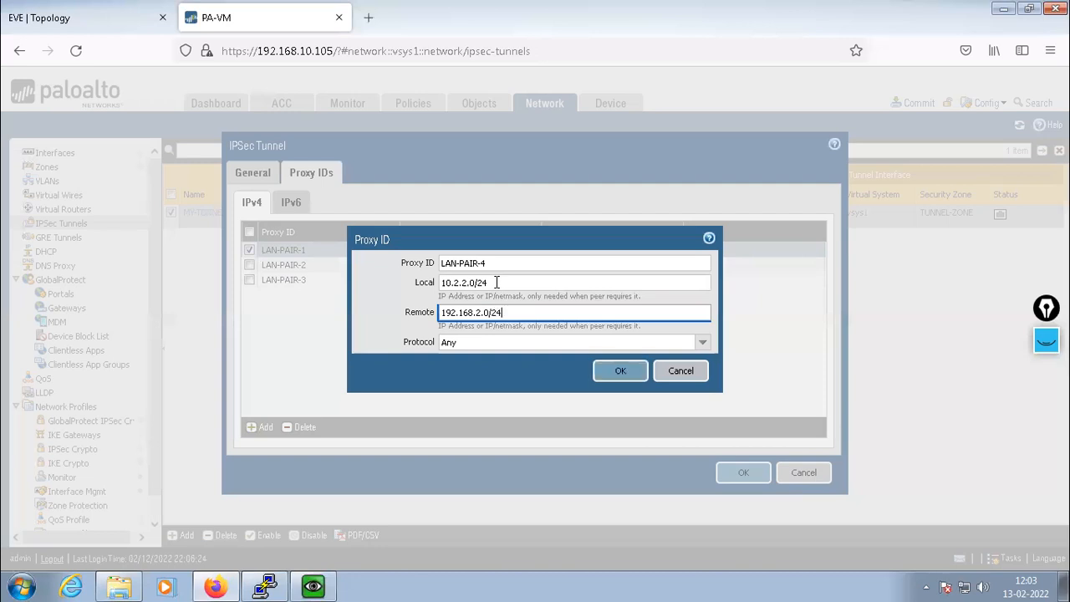
pyautogui.click(617, 372)
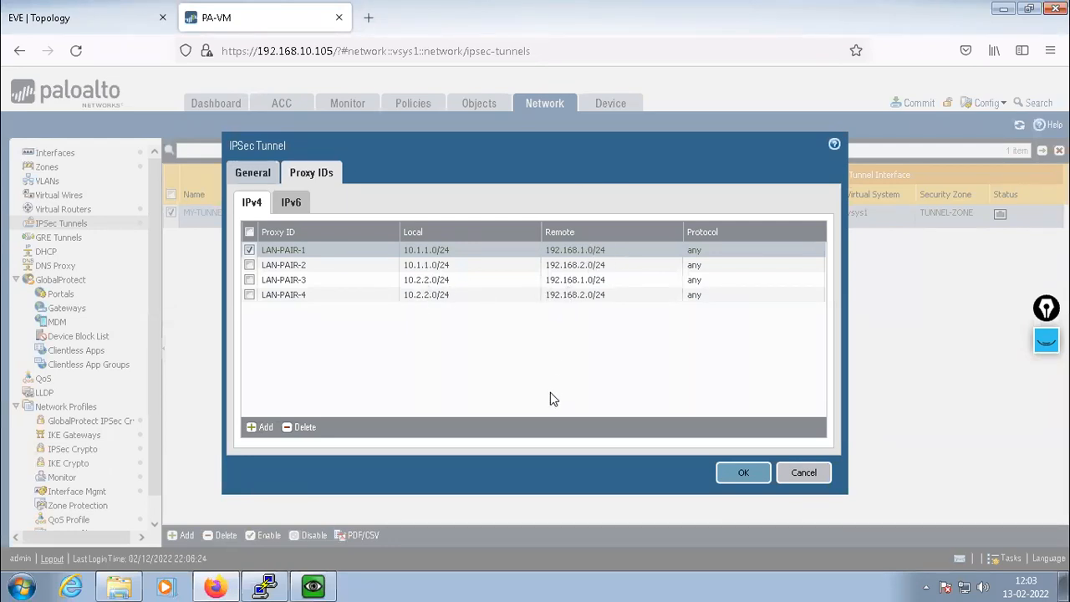
# Review the four proxy IDs and General settings, then save MY-TUNNEL
pyautogui.click(249, 231)
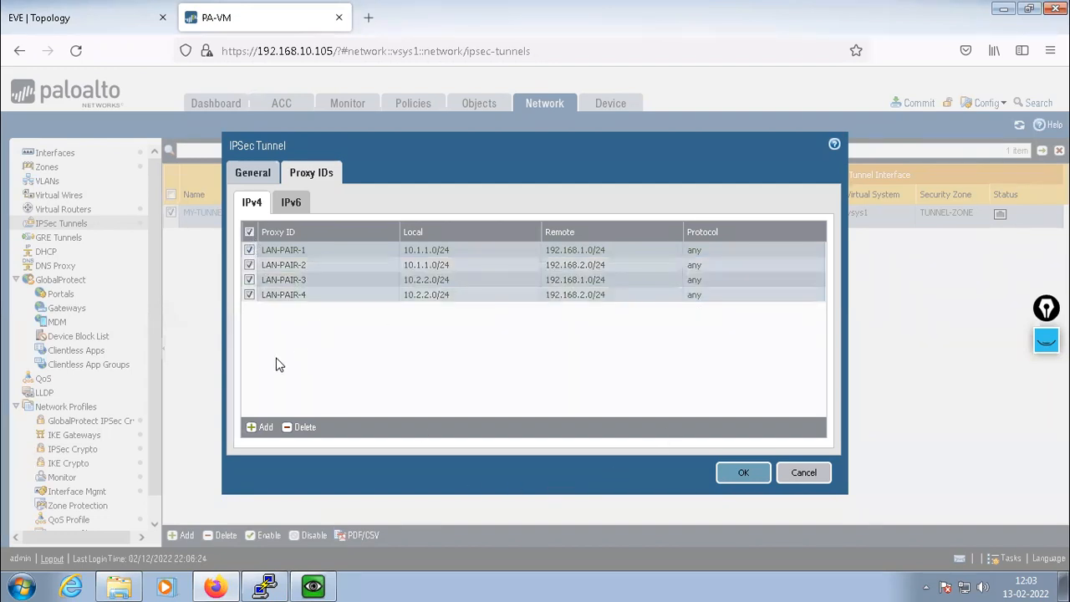
pyautogui.click(251, 172)
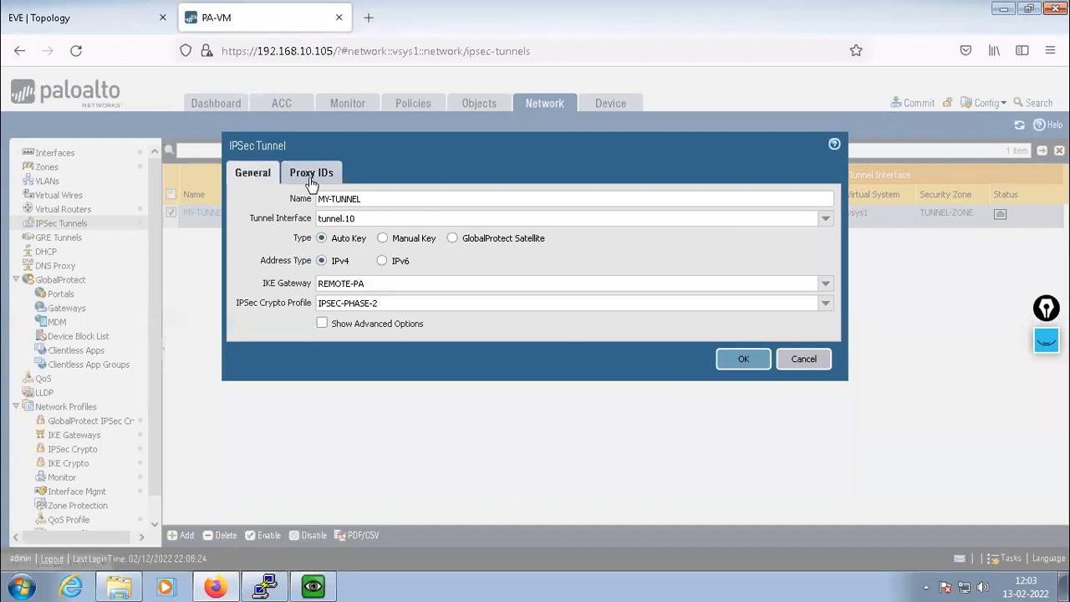
pyautogui.click(309, 173)
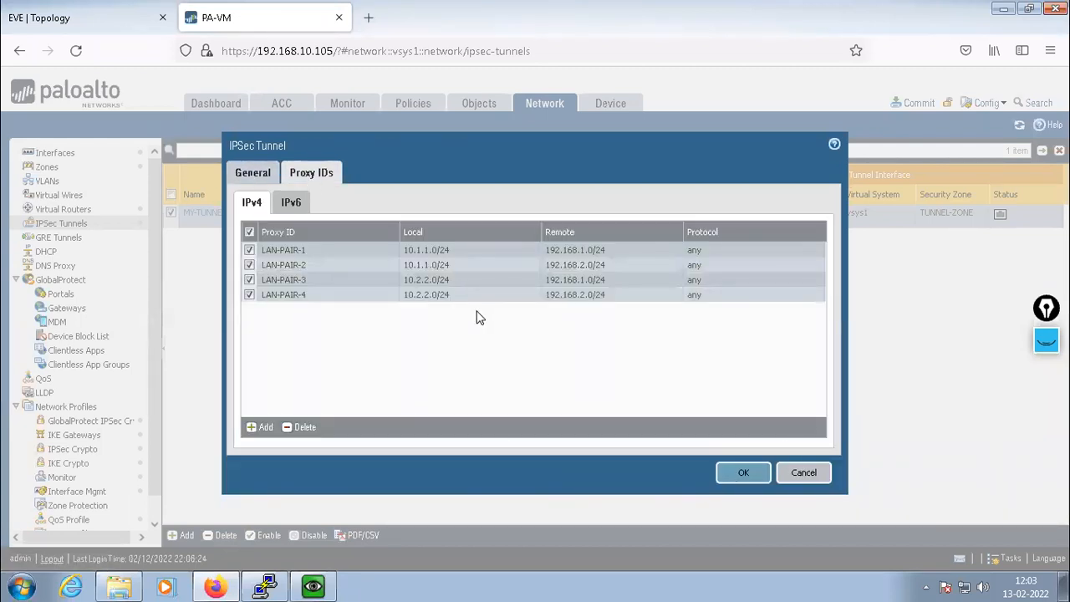
pyautogui.click(743, 476)
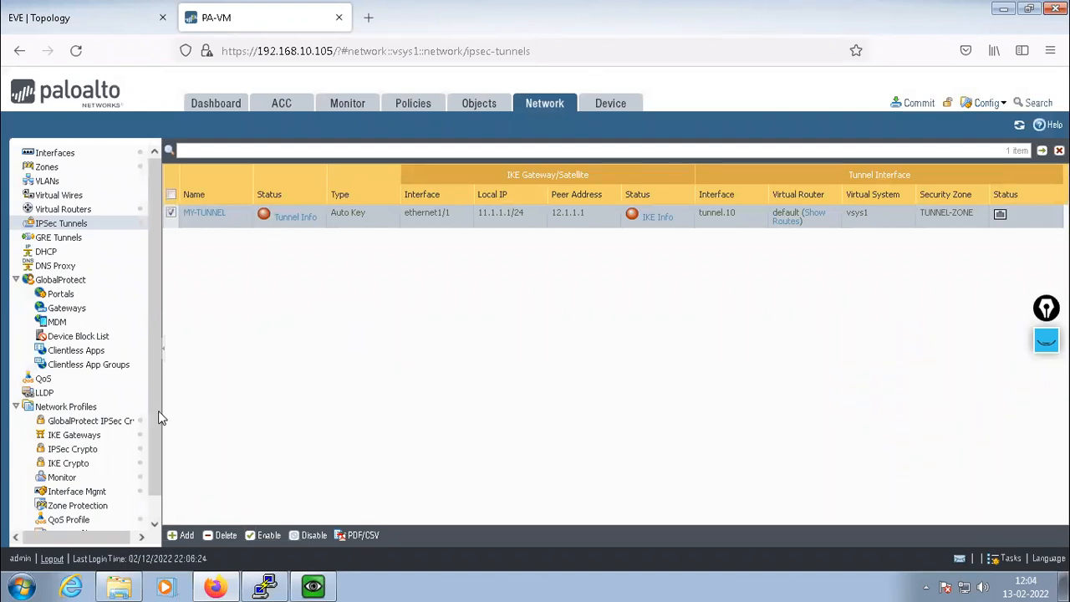
# Open the default virtual router's Static Routes tab to see its empty IPv4 route table
pyautogui.click(63, 210)
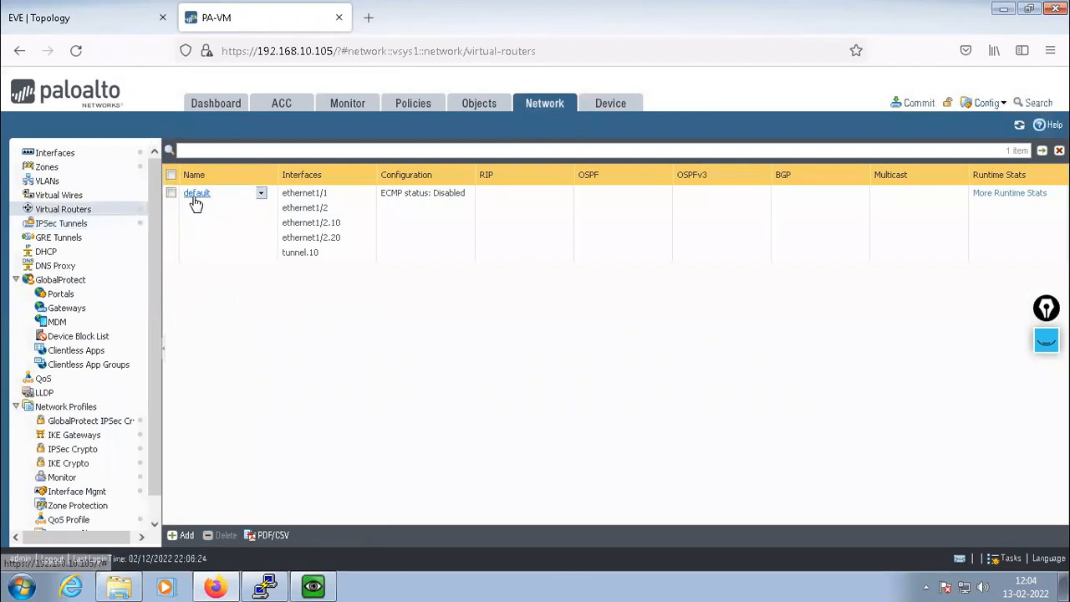
pyautogui.click(195, 194)
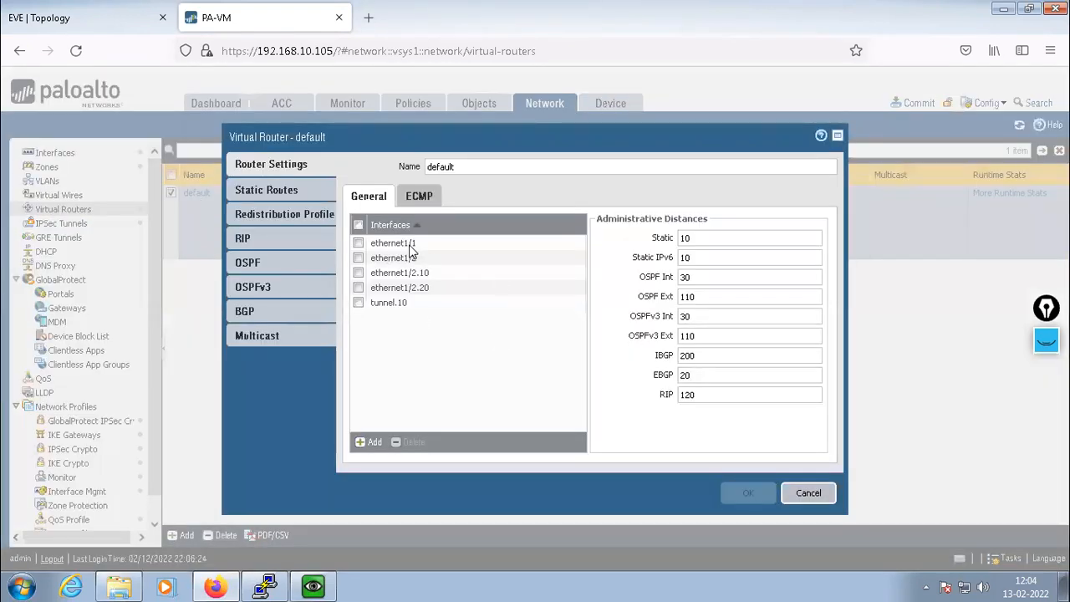
pyautogui.click(259, 189)
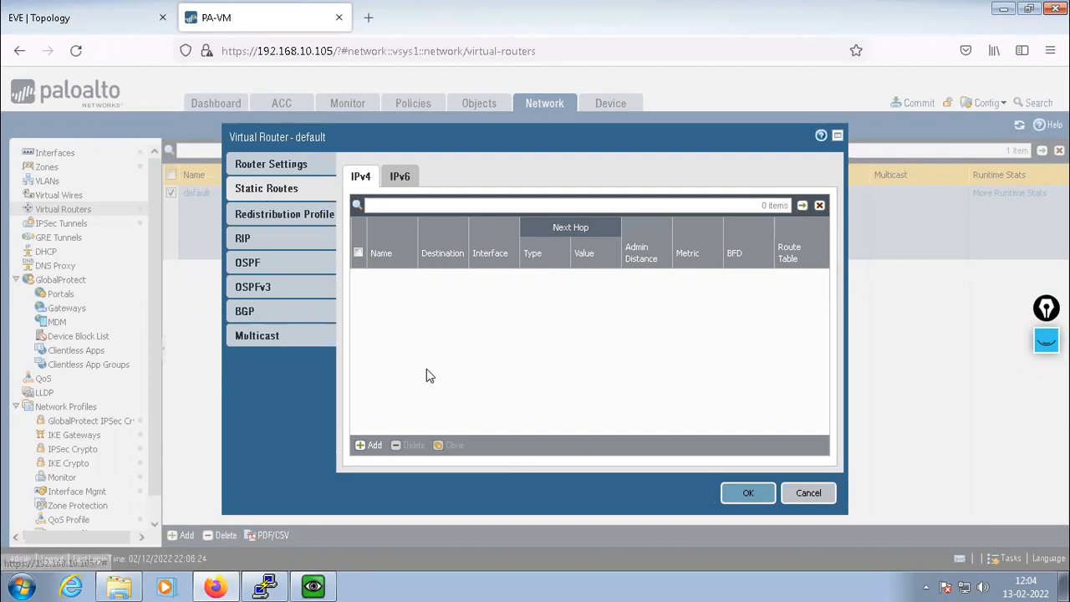
pyautogui.moveTo(485, 136); pyautogui.dragTo(497, 138)
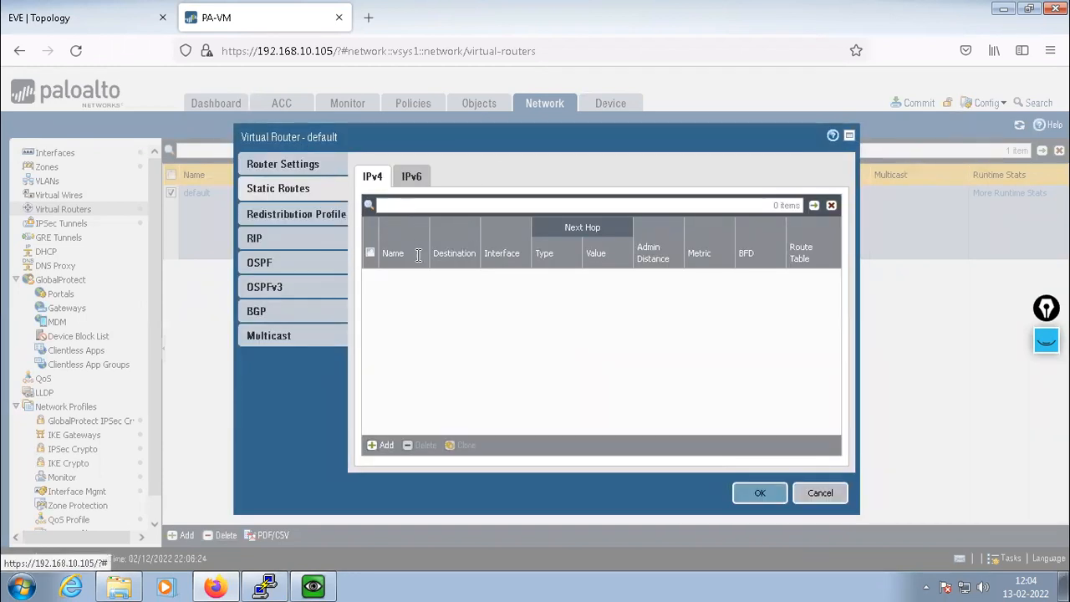
# Start a new static route named ST-1, then check the EVE lab topology for addressing
pyautogui.click(378, 445)
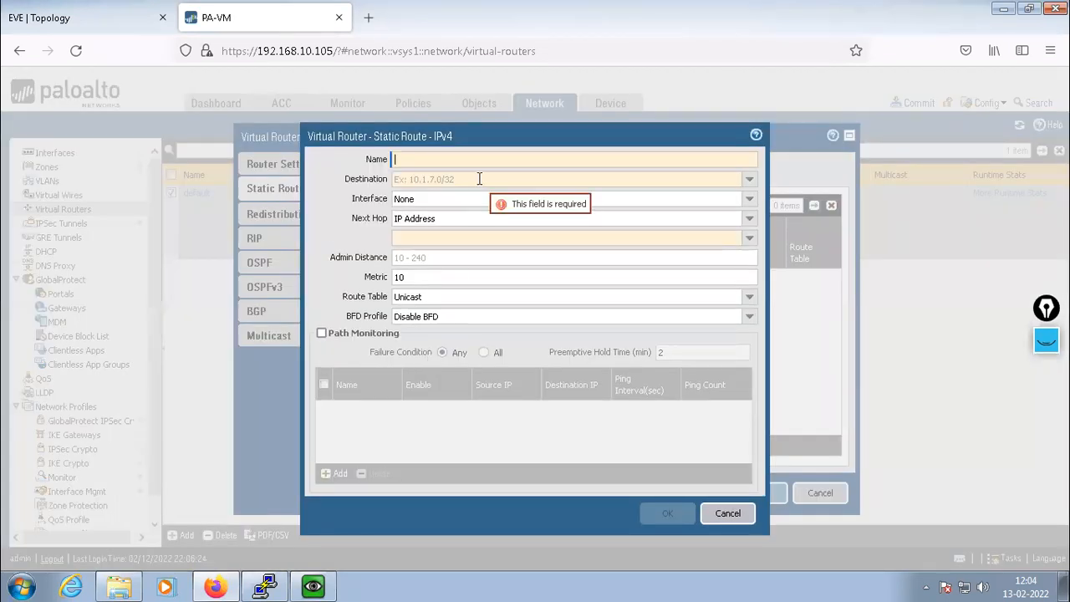
pyautogui.write('ST')
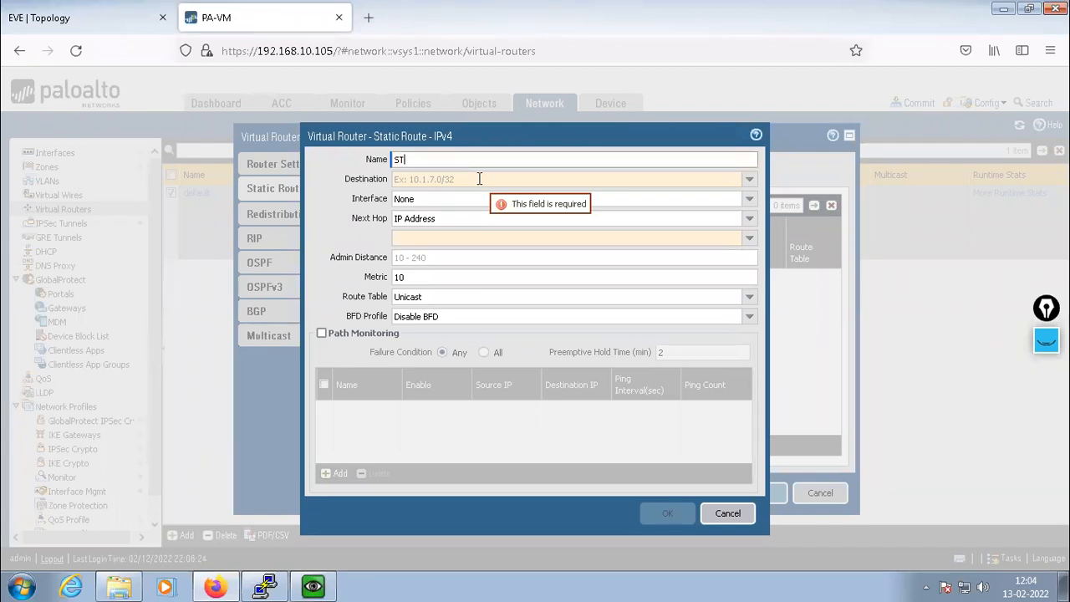
pyautogui.write('-1')
pyautogui.click(472, 176)
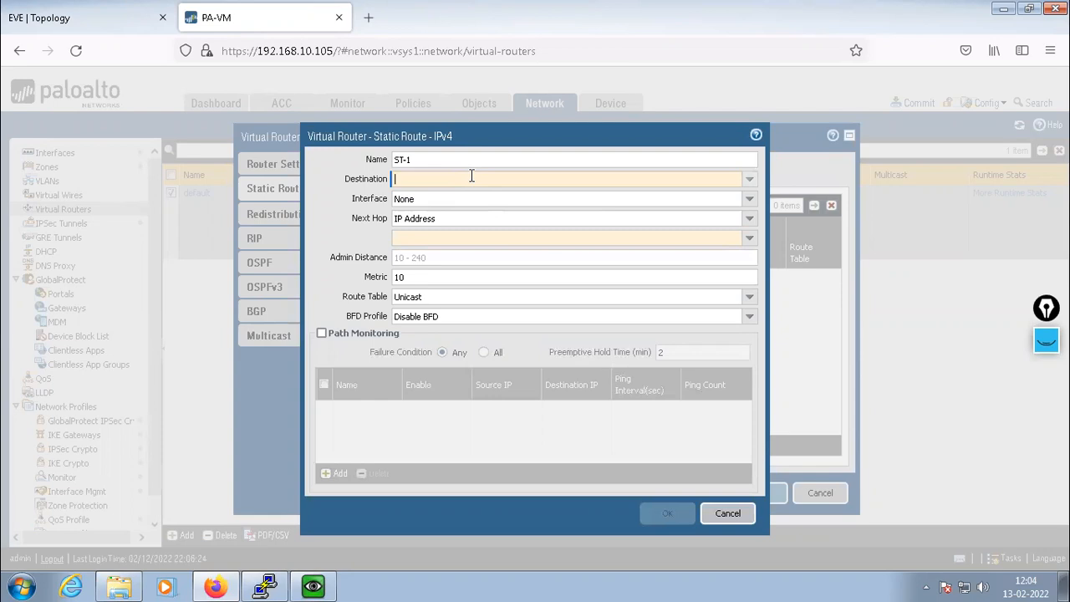
pyautogui.click(74, 20)
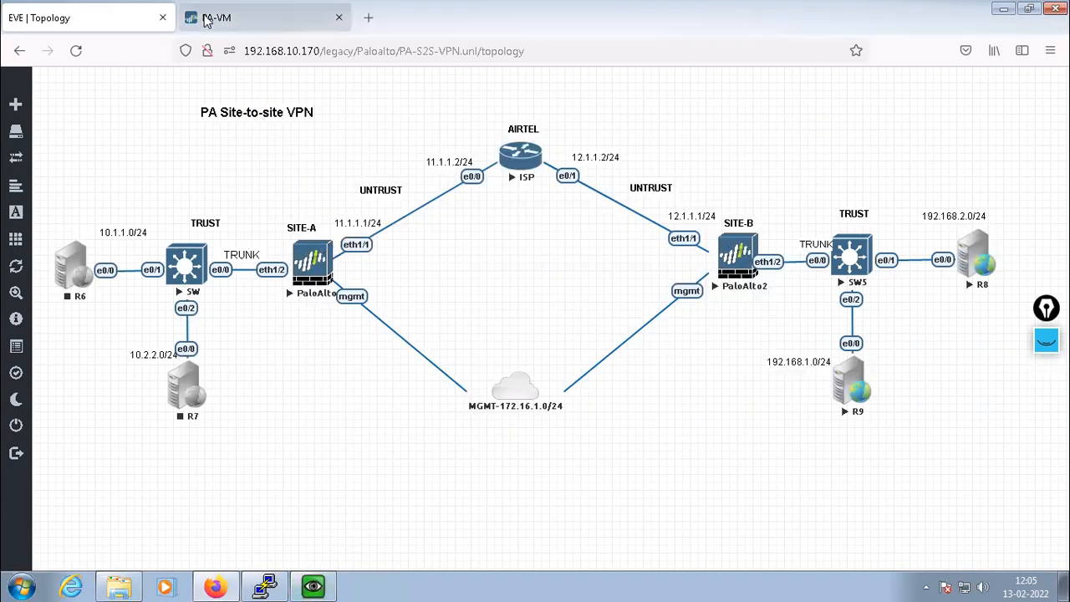
# Rename the static route to Main-ST and set its destination to 0.0.0.0/0
pyautogui.click(207, 21)
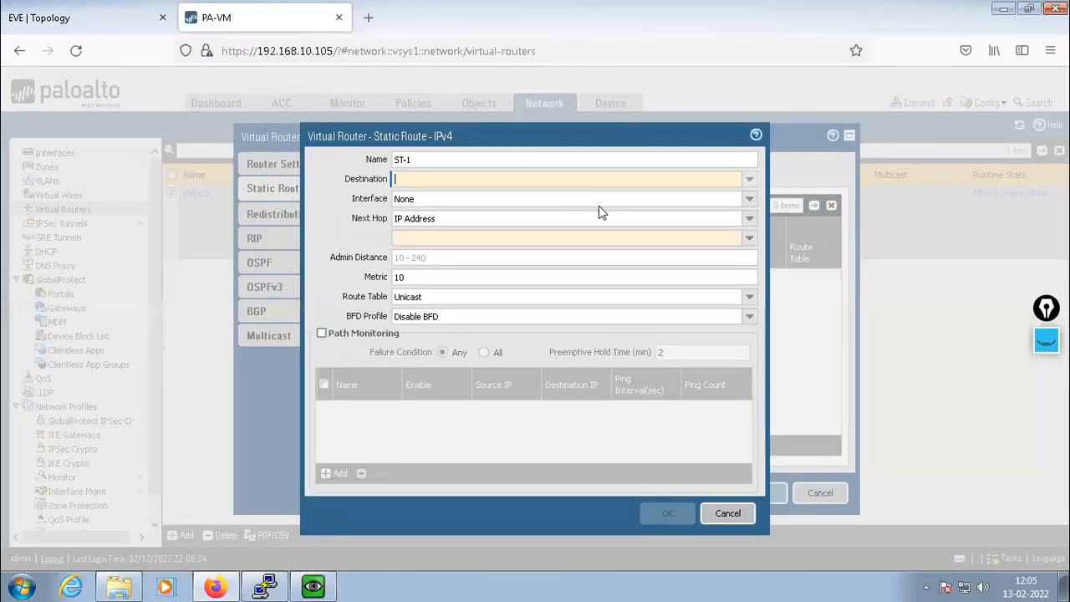
pyautogui.click(458, 157)
pyautogui.hotkey('ctrl', 'a')
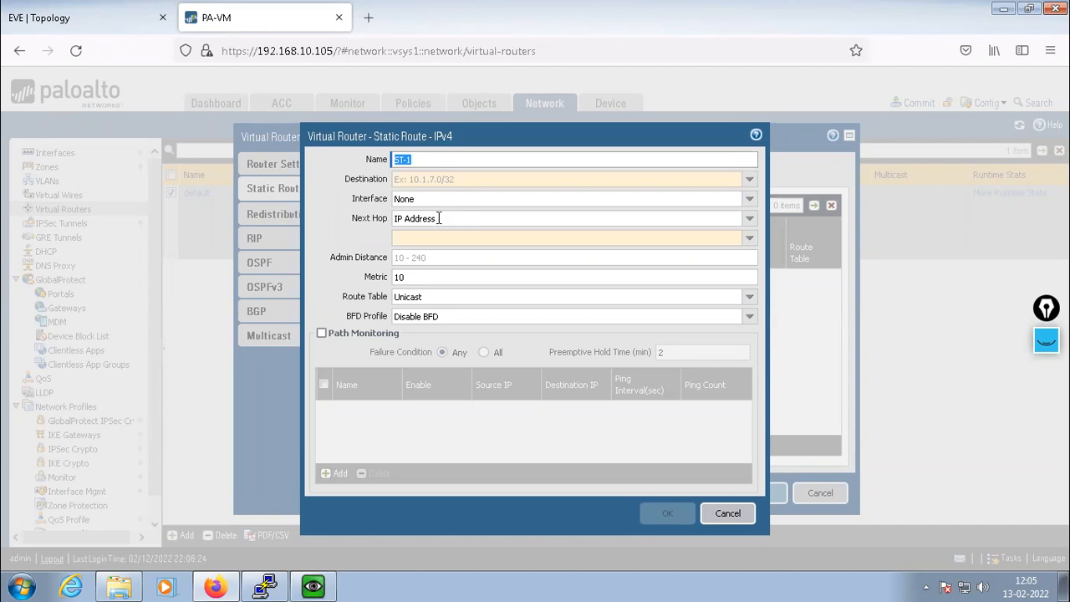
pyautogui.write('R')
pyautogui.press('BackSpace')
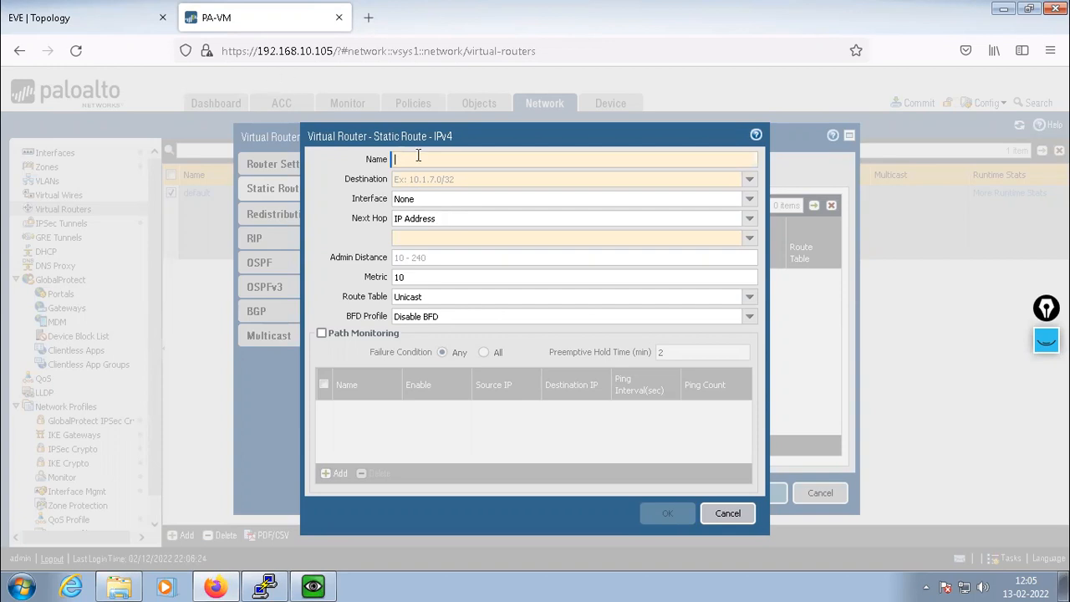
pyautogui.write('Mail')
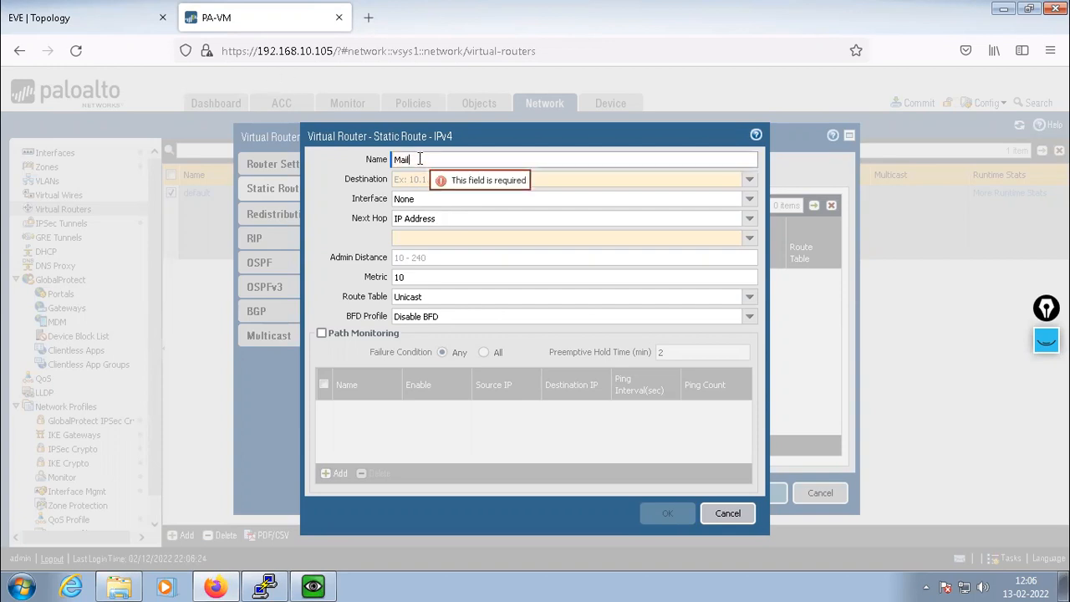
pyautogui.press('BackSpace')
pyautogui.write('n-ST')
pyautogui.click(462, 179)
pyautogui.write('0')
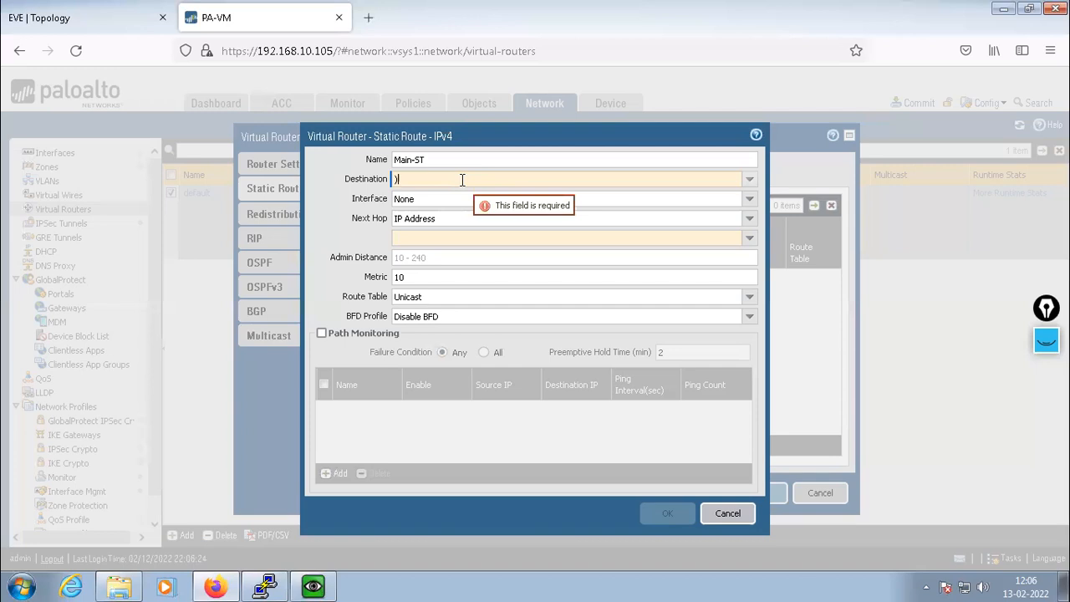
pyautogui.write('.0.0')
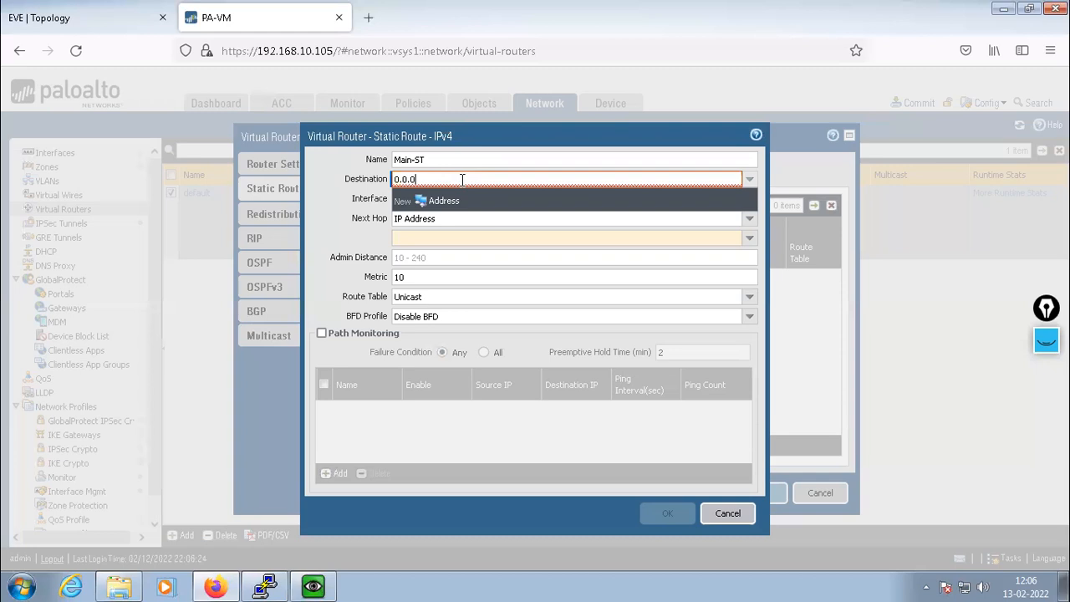
pyautogui.write('.0/24')
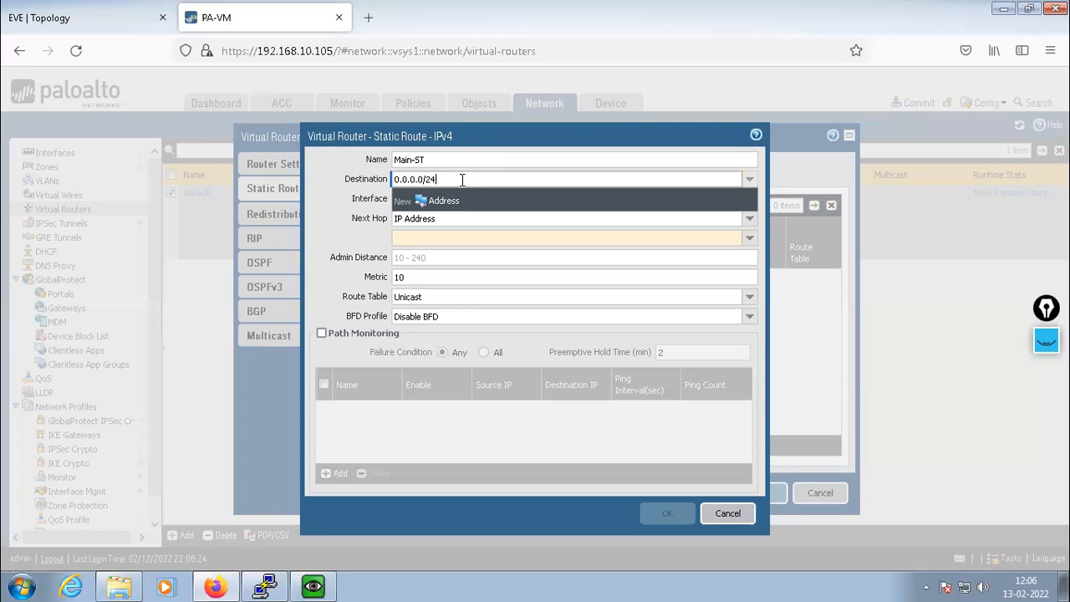
pyautogui.press('BackSpace')
pyautogui.press('BackSpace')
pyautogui.write('0')
pyautogui.click(329, 245)
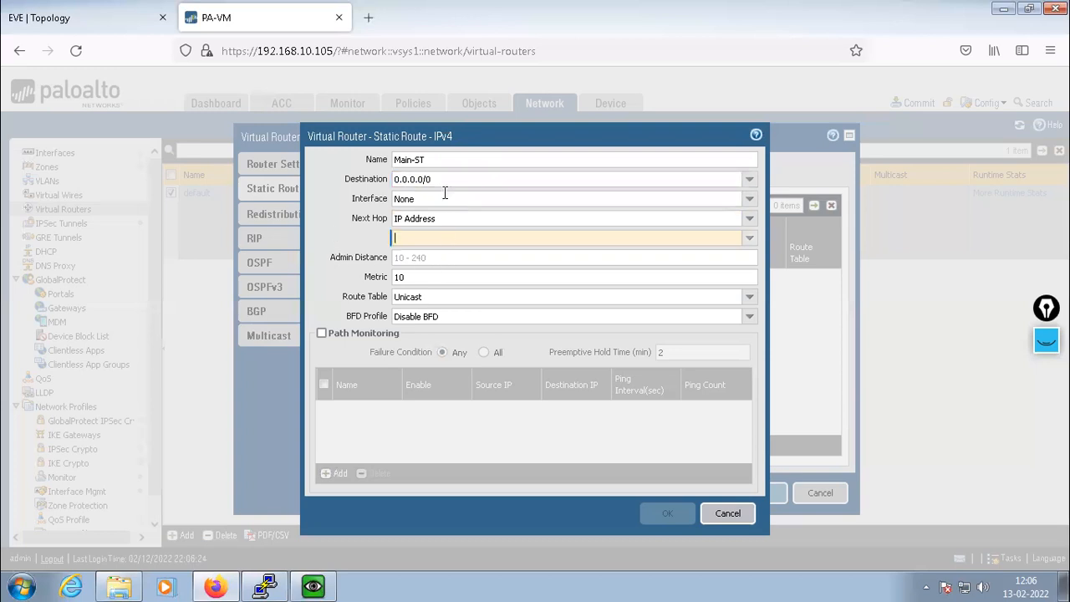
# Route Main-ST out ethernet1/1 with next hop IP 11.1.1.2 and save it
pyautogui.click(741, 201)
pyautogui.click(414, 230)
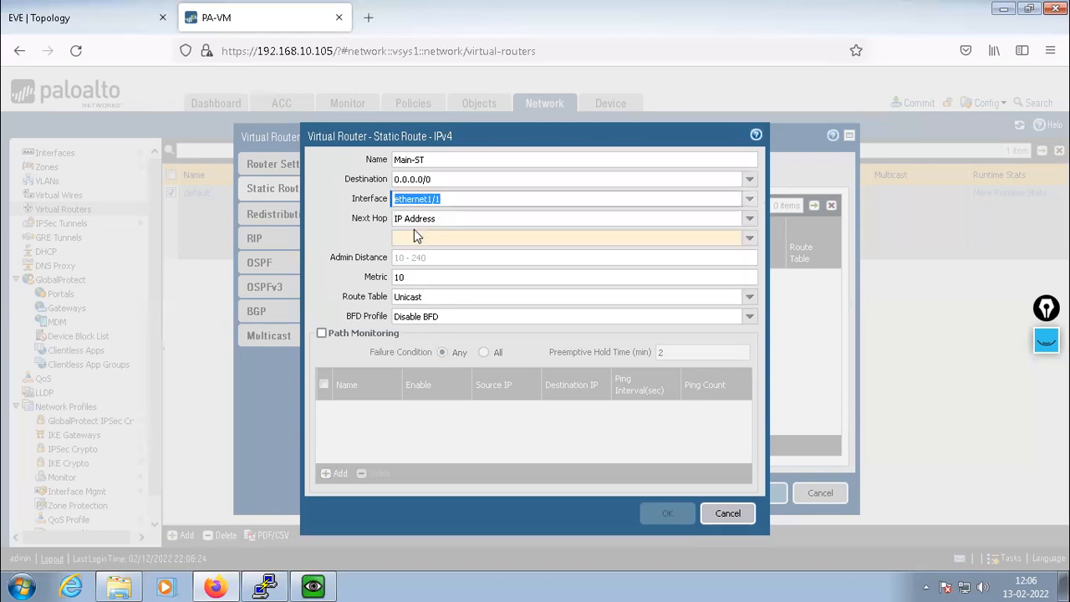
pyautogui.click(749, 218)
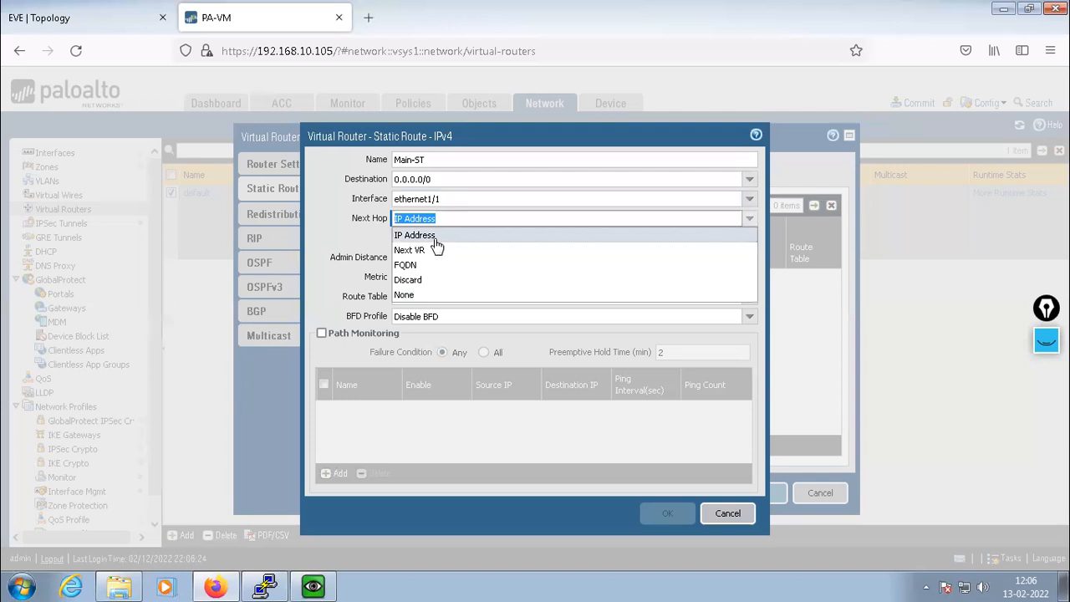
pyautogui.click(437, 235)
pyautogui.click(750, 240)
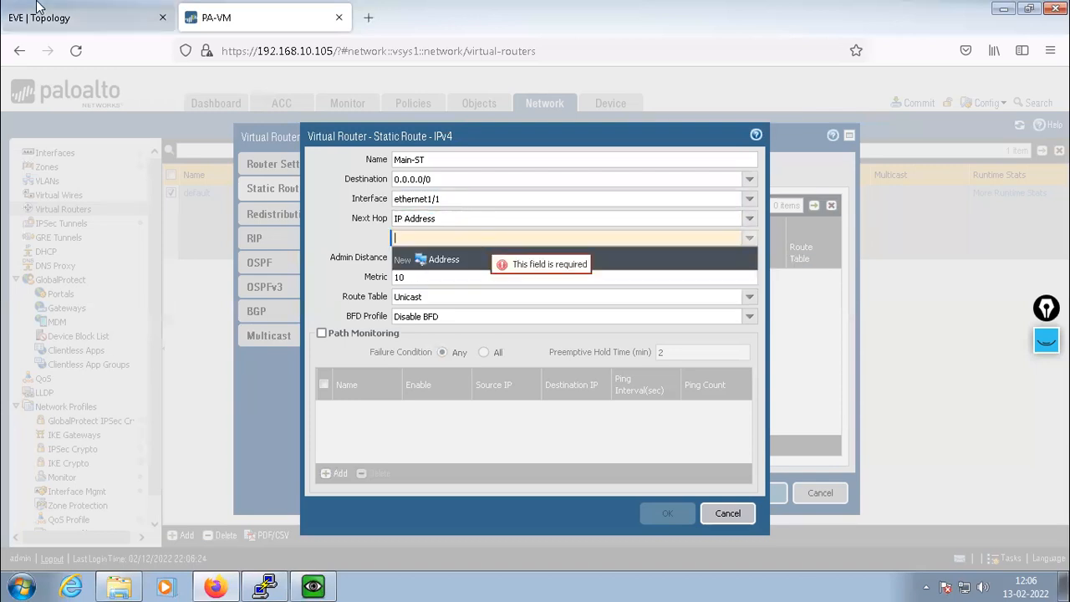
pyautogui.click(60, 18)
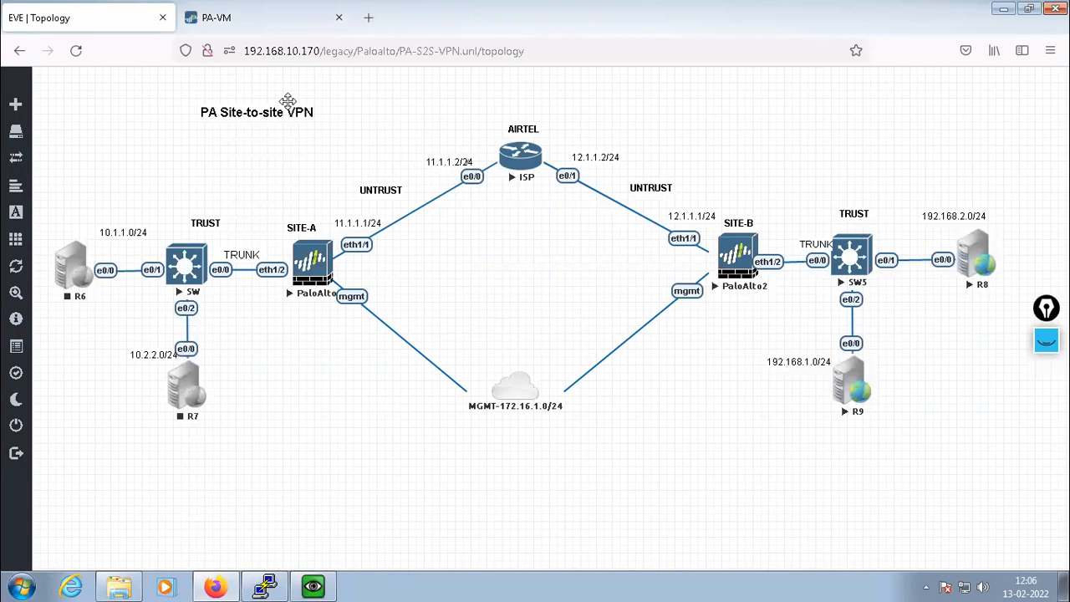
pyautogui.click(202, 22)
pyautogui.write('11.1.1.2')
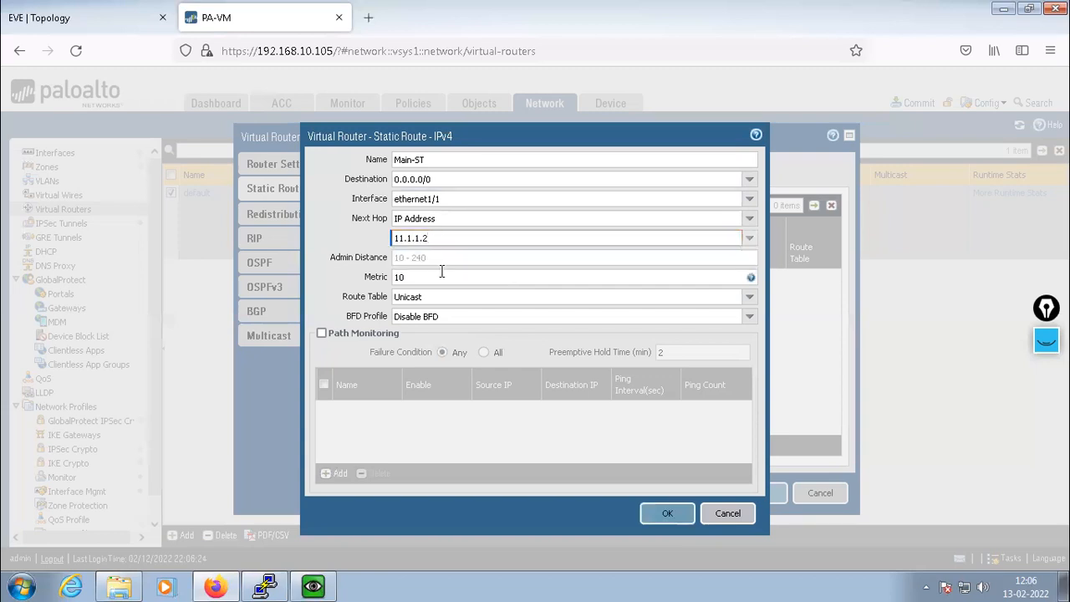
pyautogui.click(668, 512)
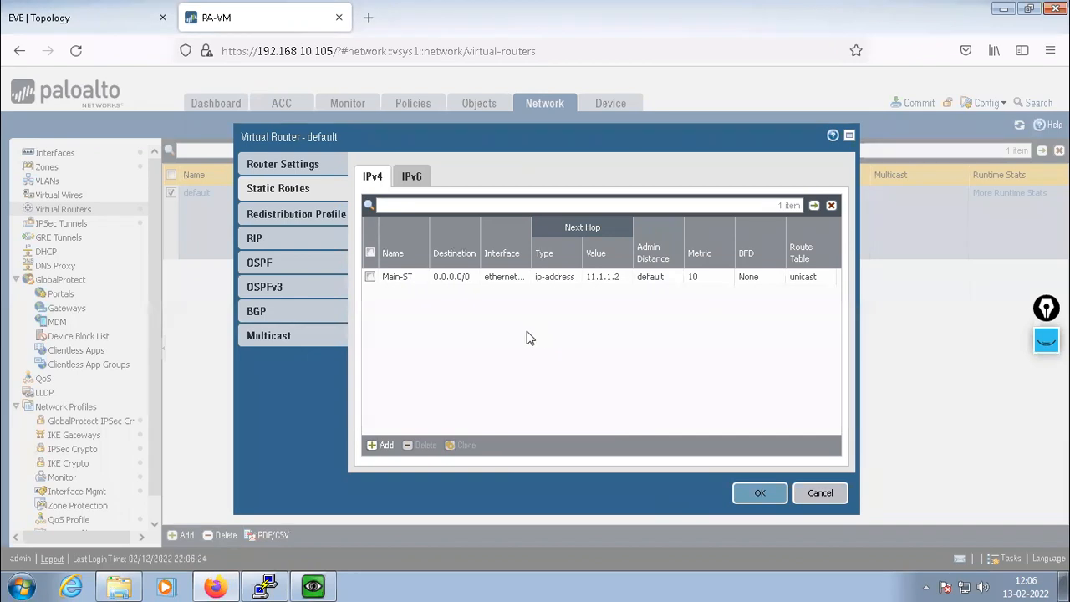
pyautogui.click(51, 17)
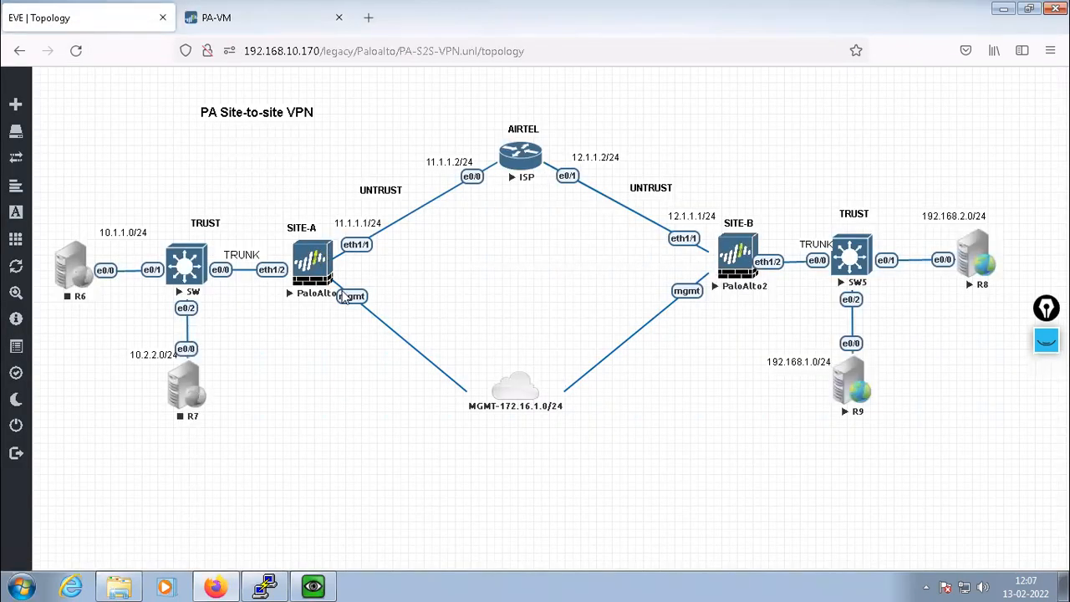
pyautogui.click(194, 22)
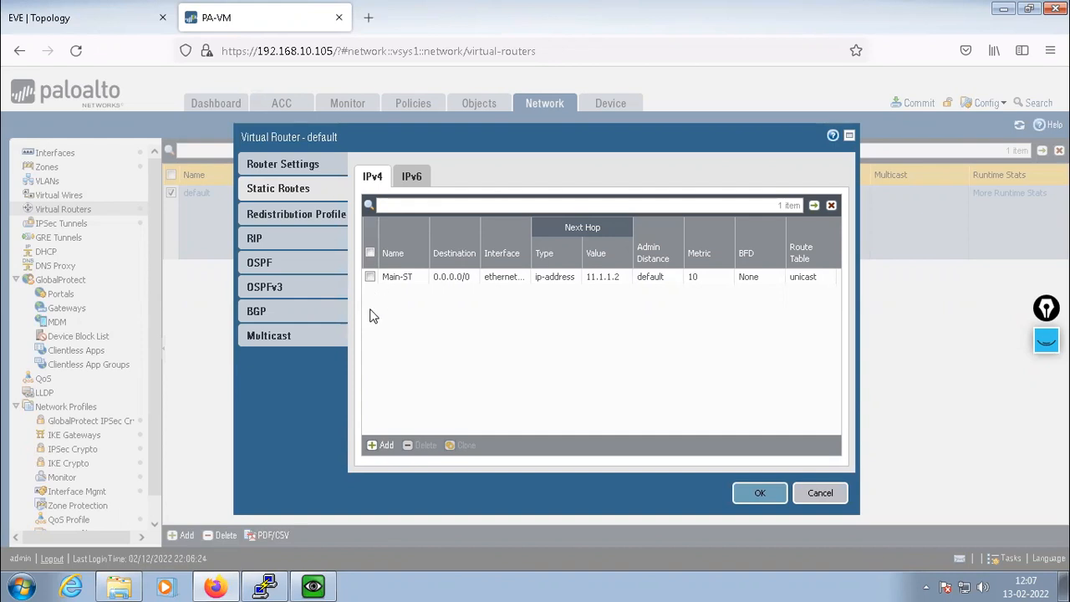
# Add static route VPN-ROUTE1 to 192.168.1.0/24 via tunnel.10 with next hop None
pyautogui.click(379, 447)
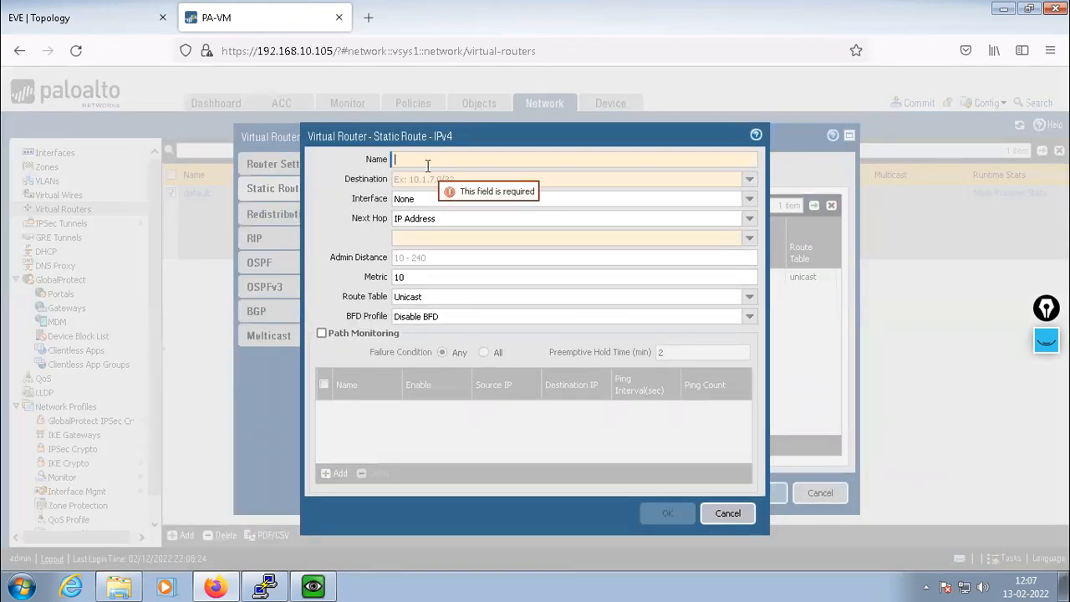
pyautogui.write('VPN')
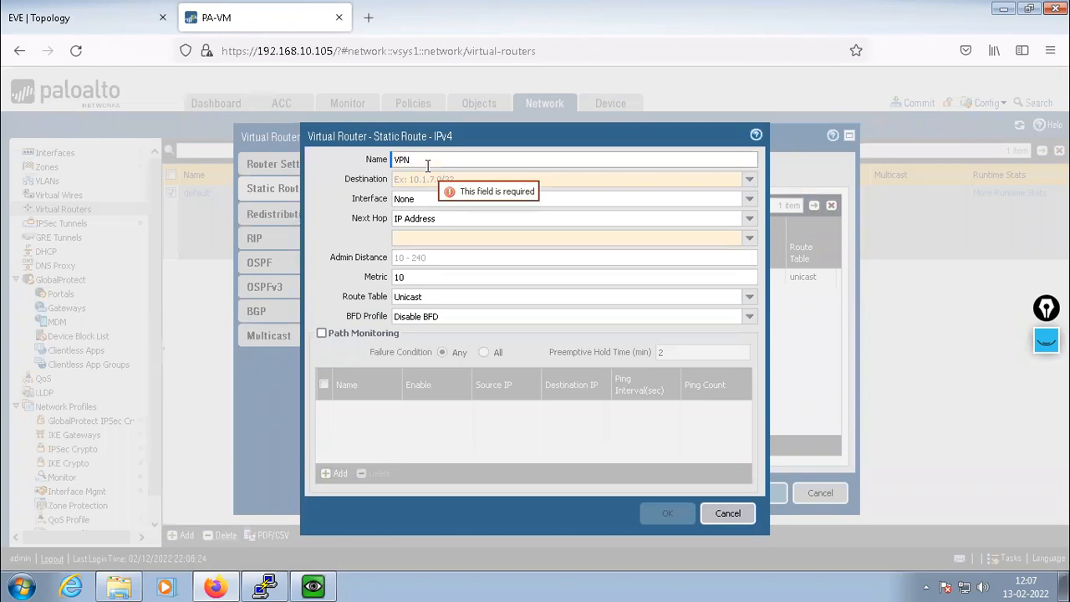
pyautogui.write('-ROUTE')
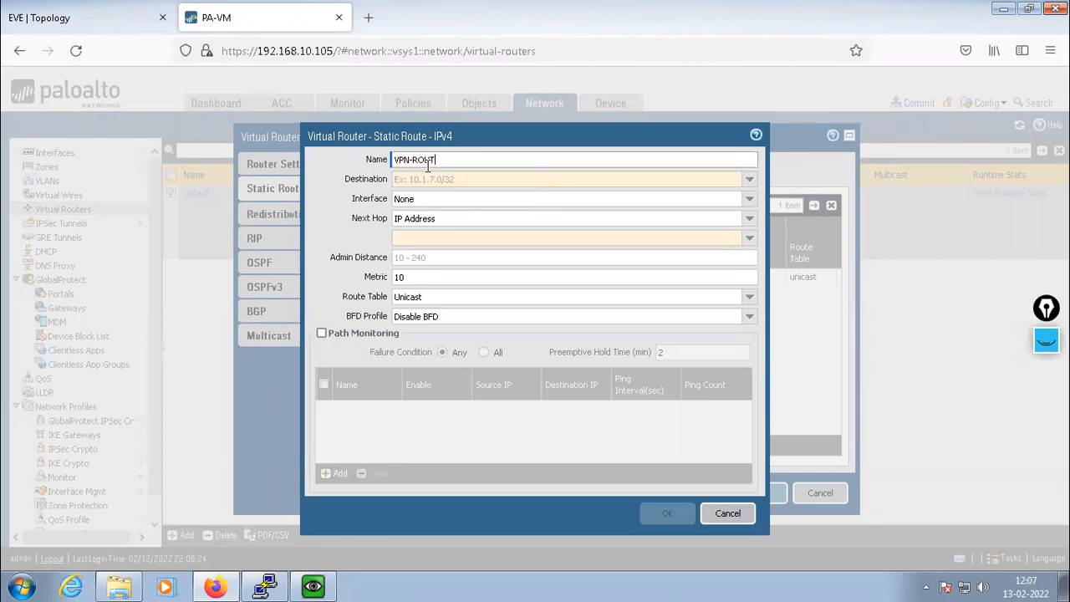
pyautogui.write('1')
pyautogui.click(432, 177)
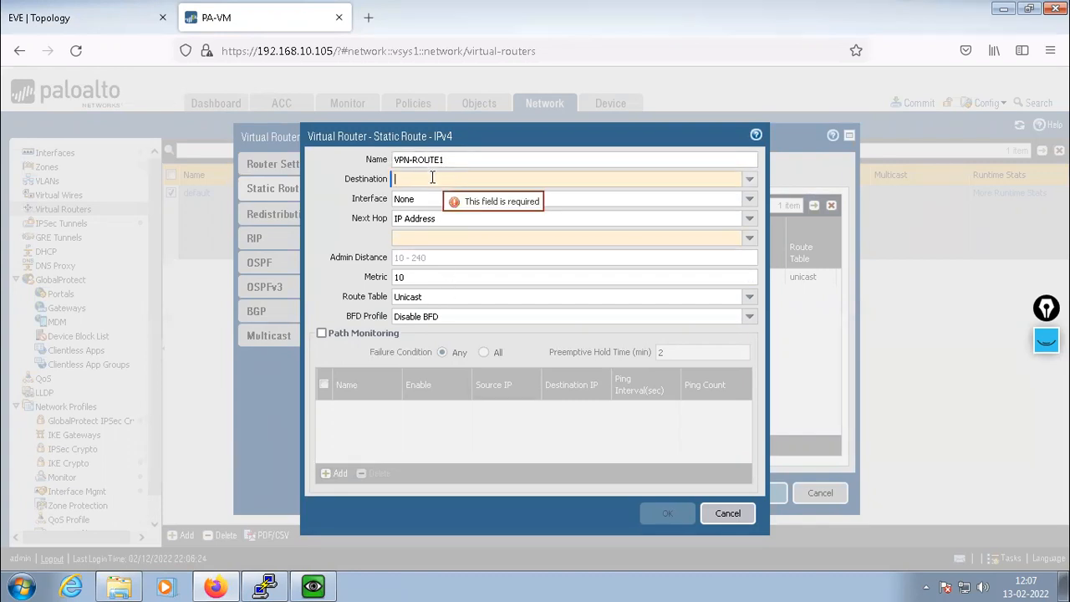
pyautogui.write('192.')
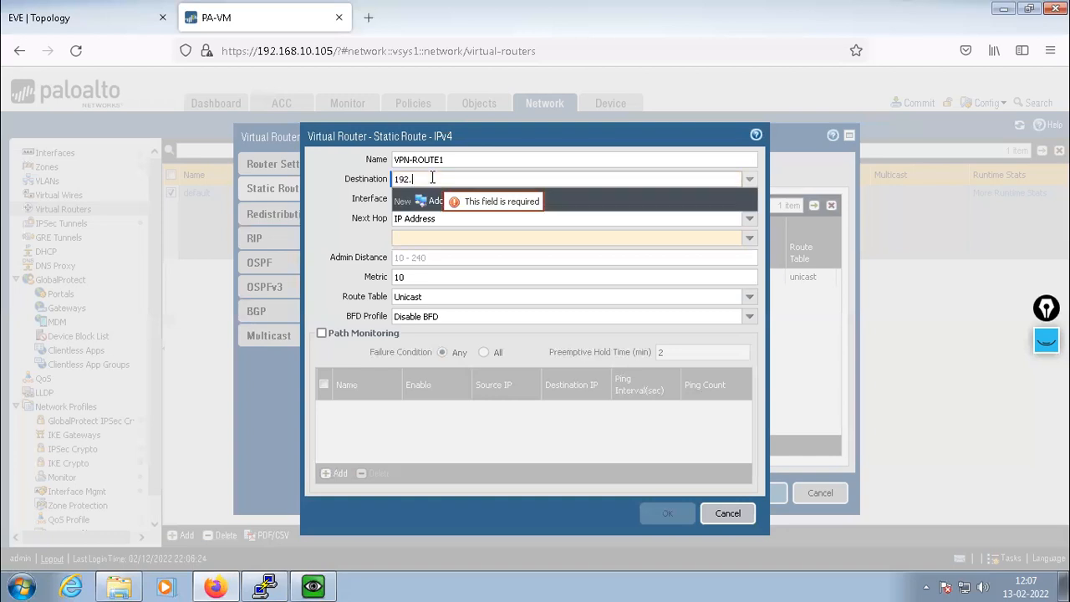
pyautogui.write('168.1')
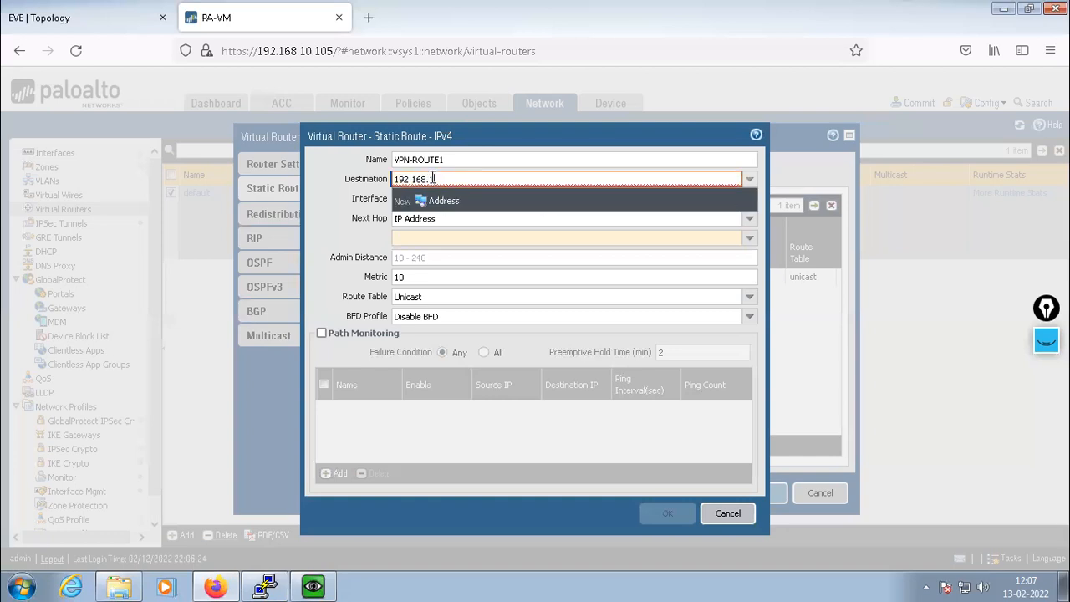
pyautogui.write('.0/24')
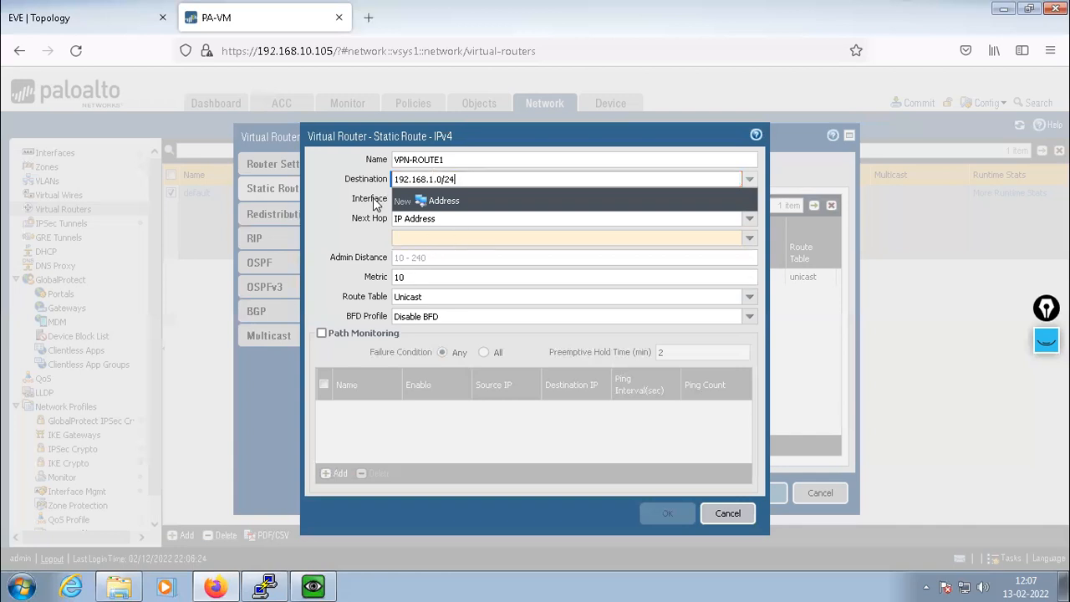
pyautogui.click(330, 197)
pyautogui.click(750, 201)
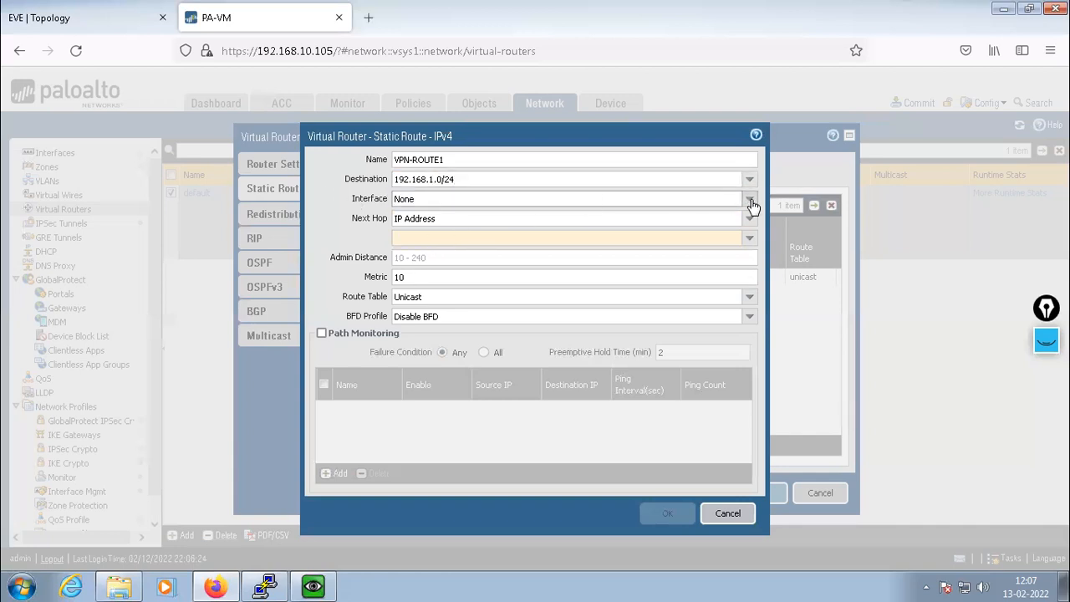
pyautogui.click(410, 290)
pyautogui.click(750, 220)
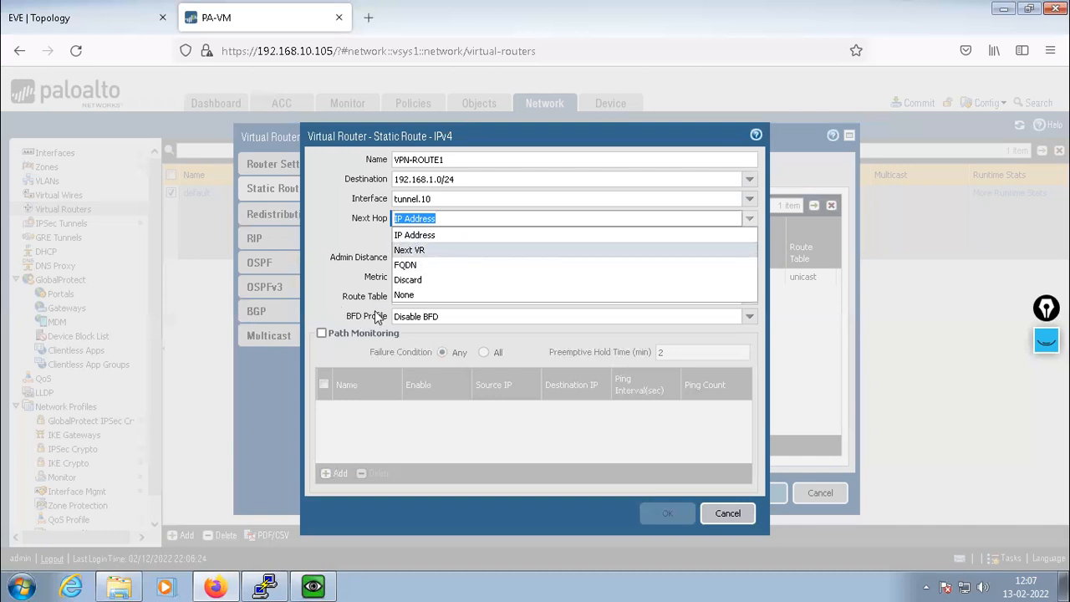
pyautogui.click(404, 297)
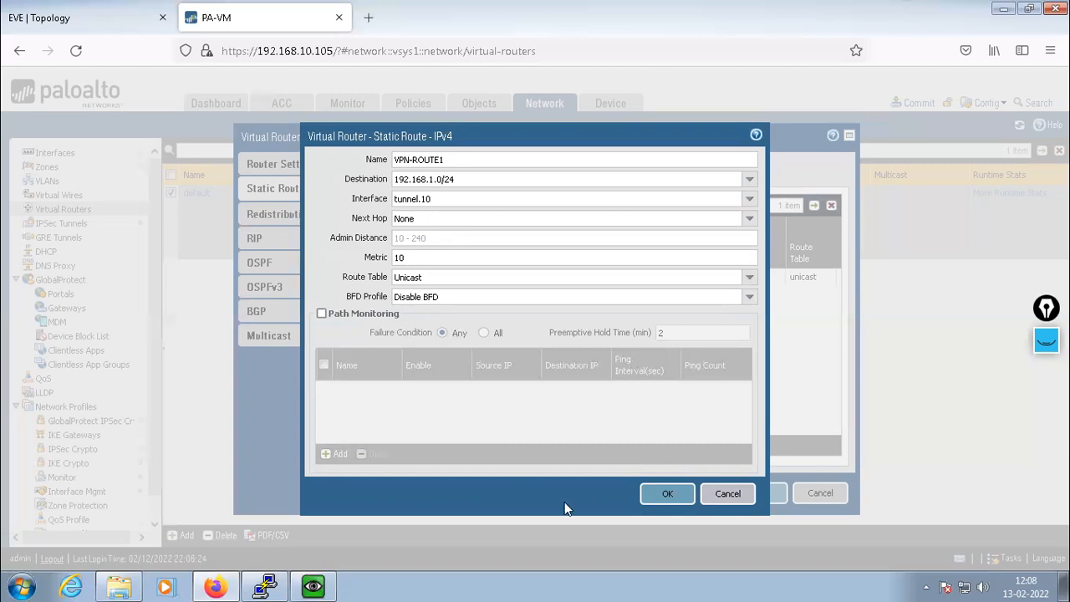
pyautogui.click(665, 495)
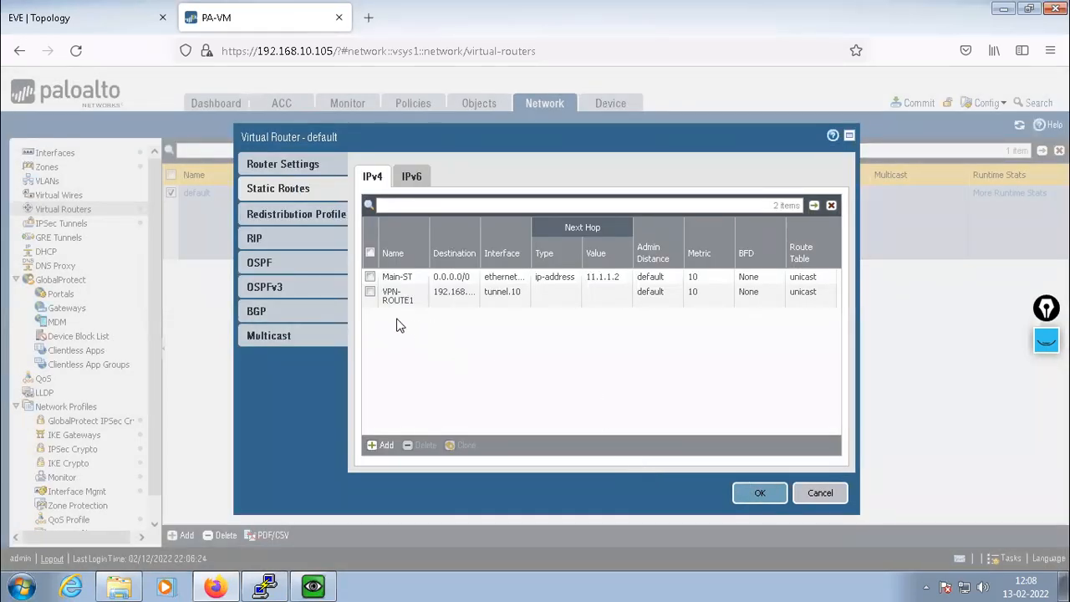
# Add static route VPN-ROUTE2 to 192.168.2.0/24 via tunnel.10 with next hop None
pyautogui.click(375, 444)
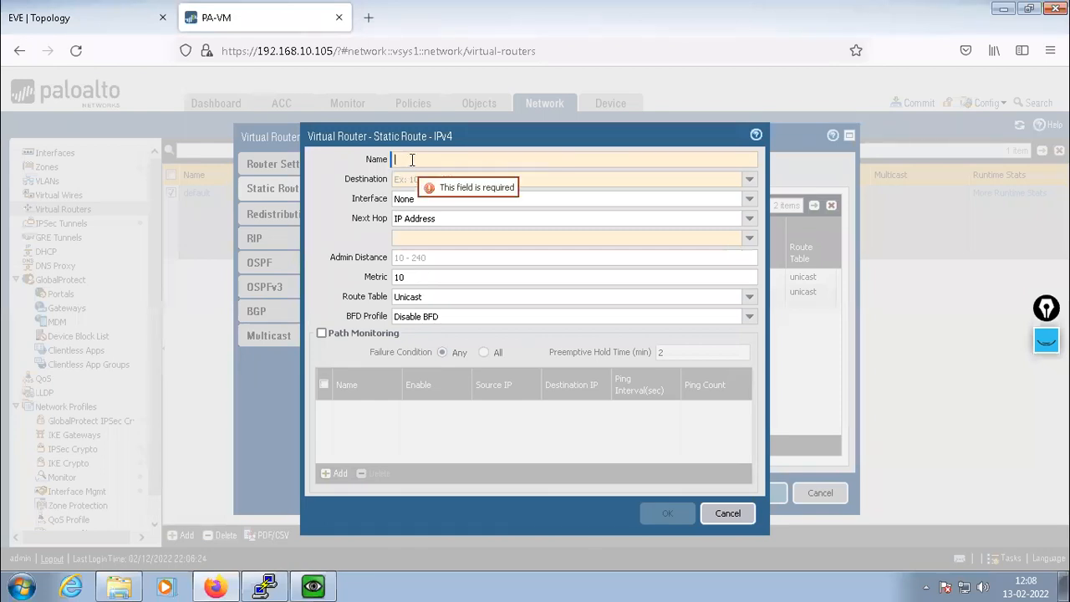
pyautogui.write('VPN')
pyautogui.write('-R')
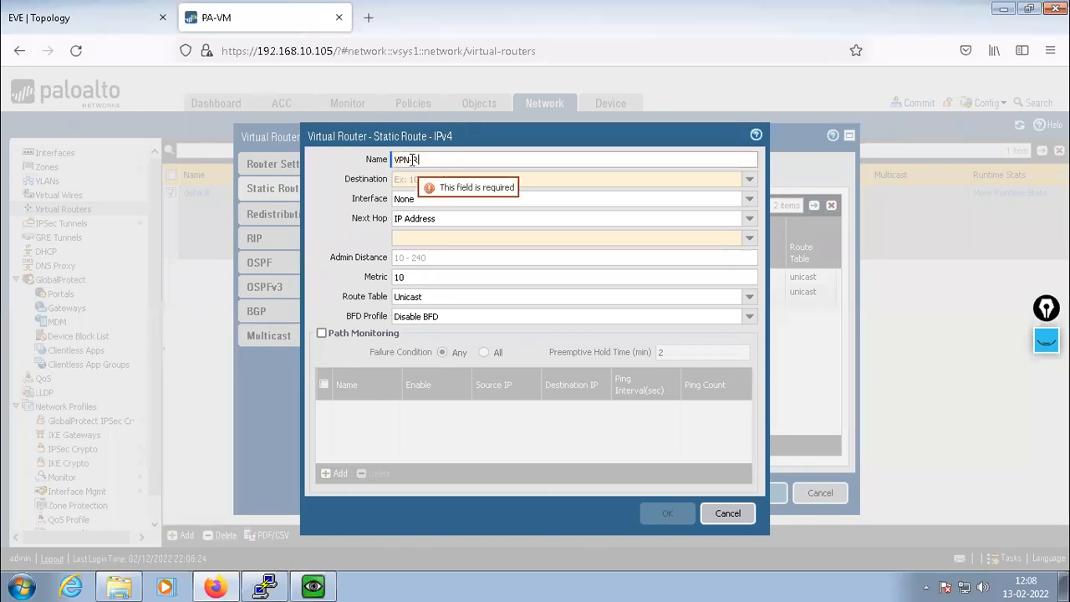
pyautogui.write('OUTE2')
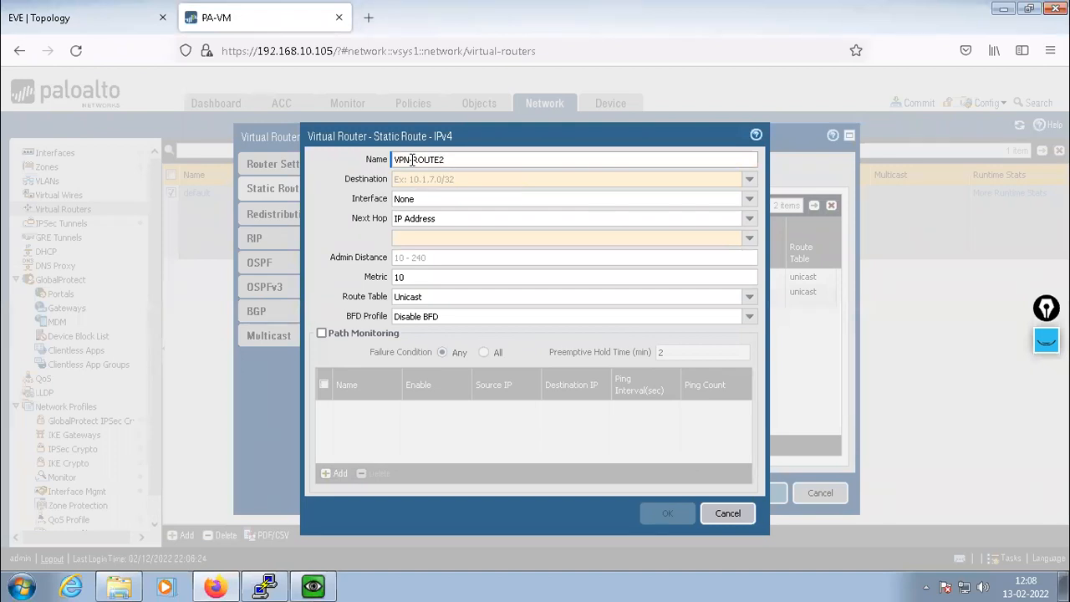
pyautogui.click(470, 182)
pyautogui.write('1')
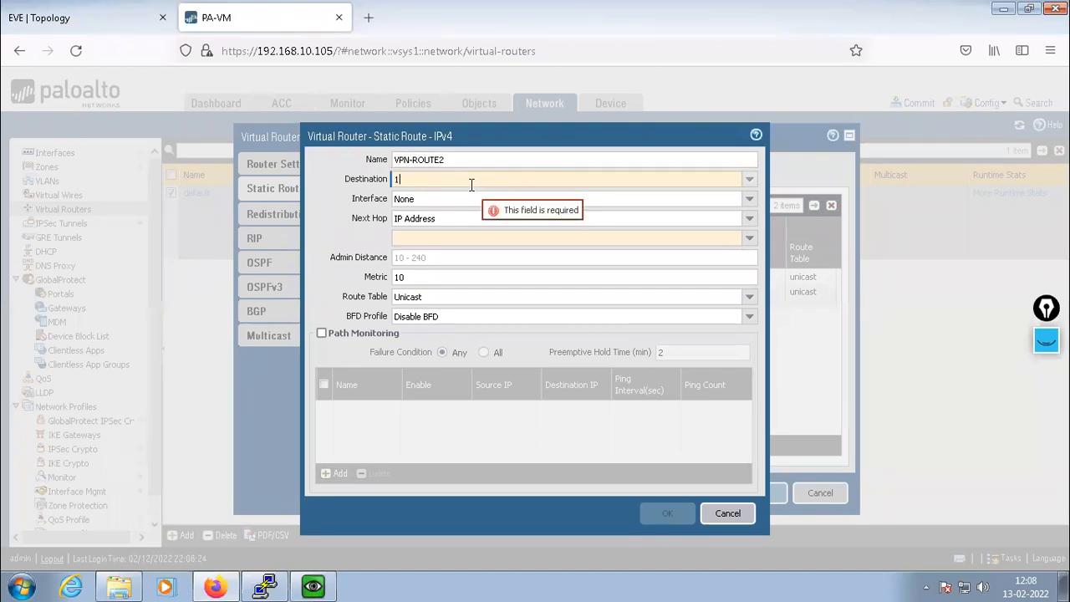
pyautogui.write('92.168.2.0')
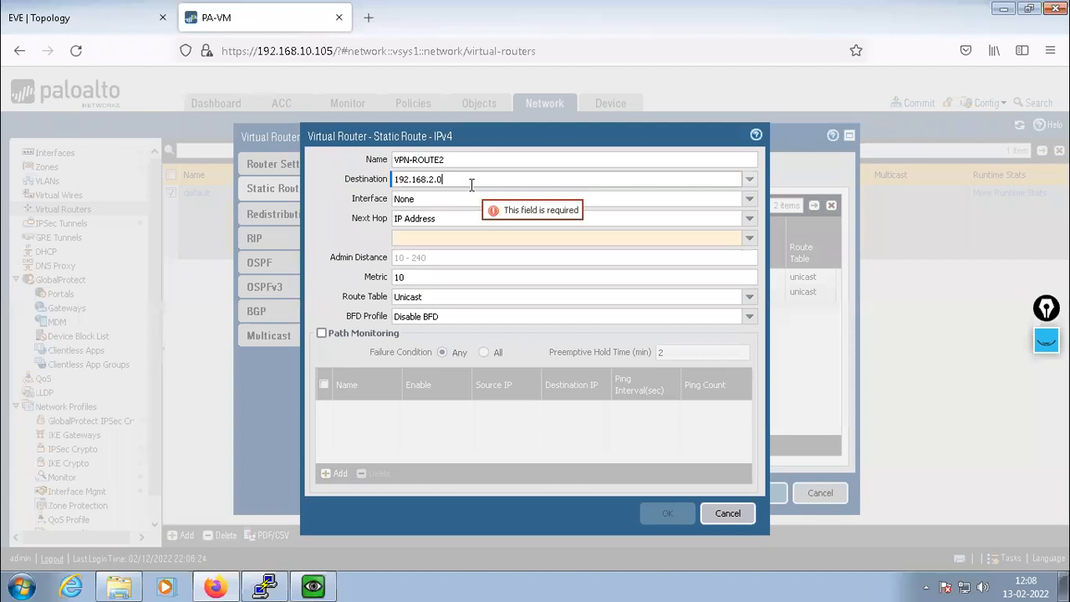
pyautogui.write('/24')
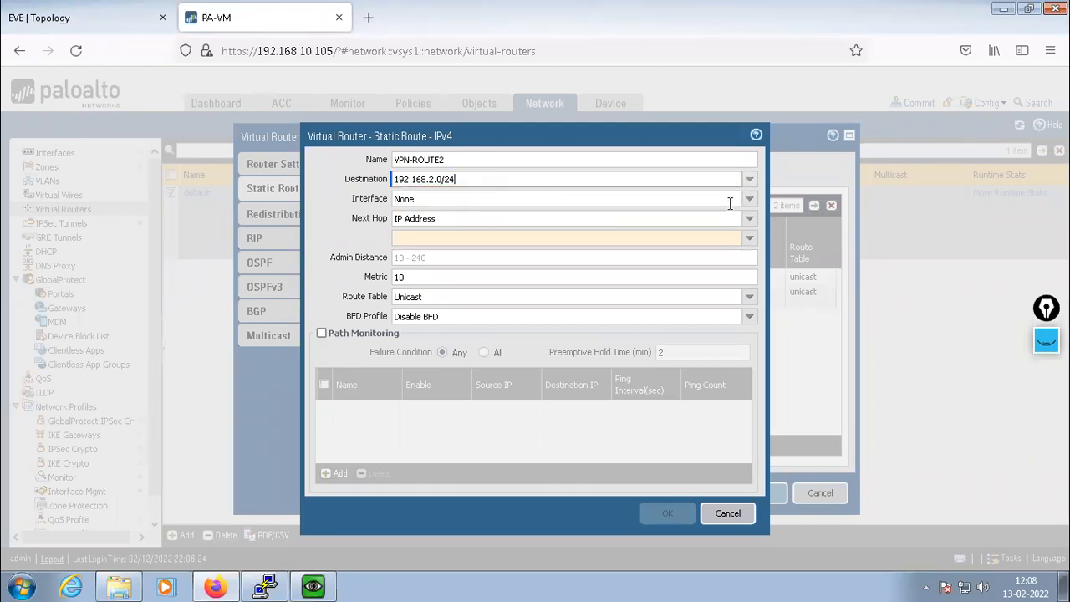
pyautogui.click(747, 201)
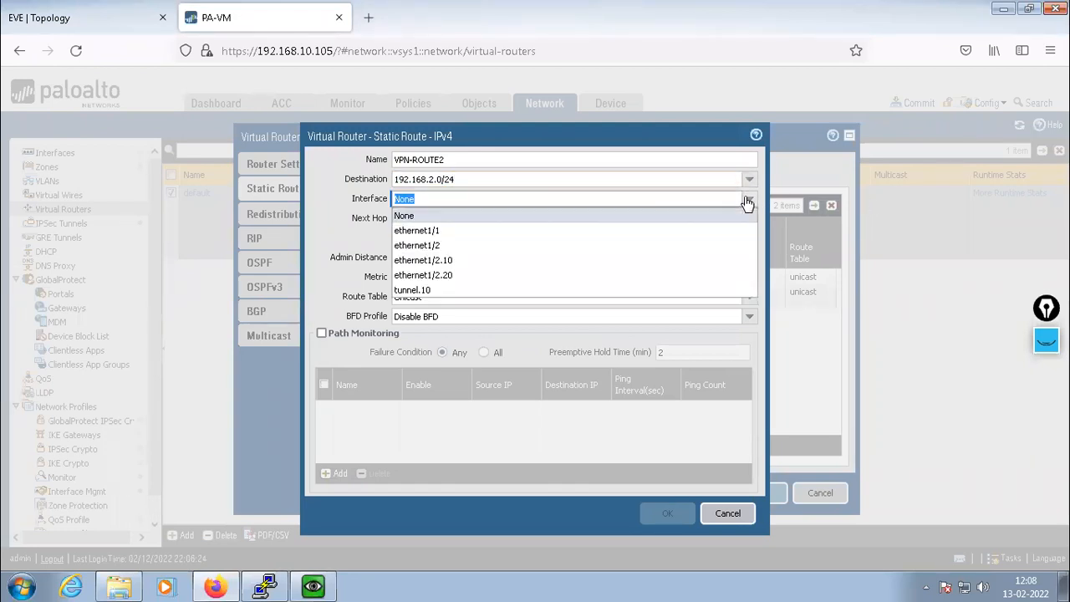
pyautogui.click(406, 291)
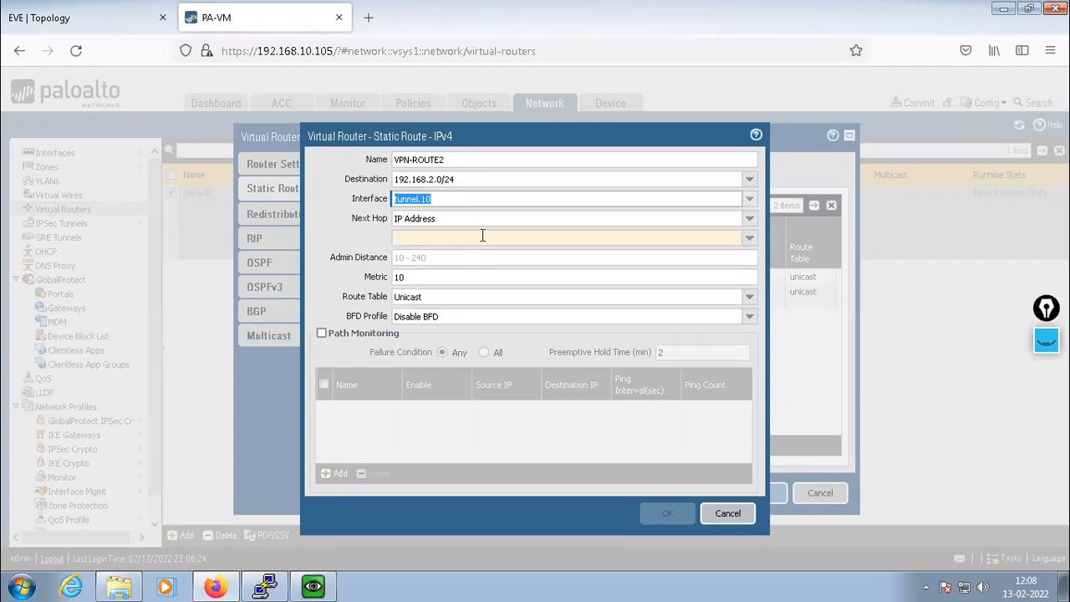
pyautogui.click(747, 219)
pyautogui.click(409, 294)
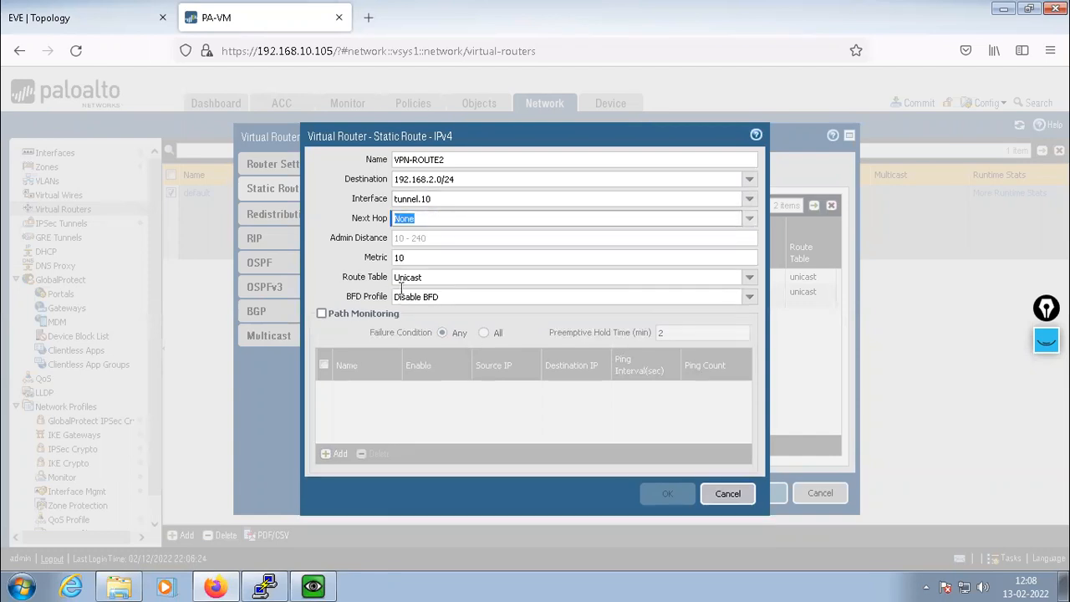
pyautogui.click(322, 197)
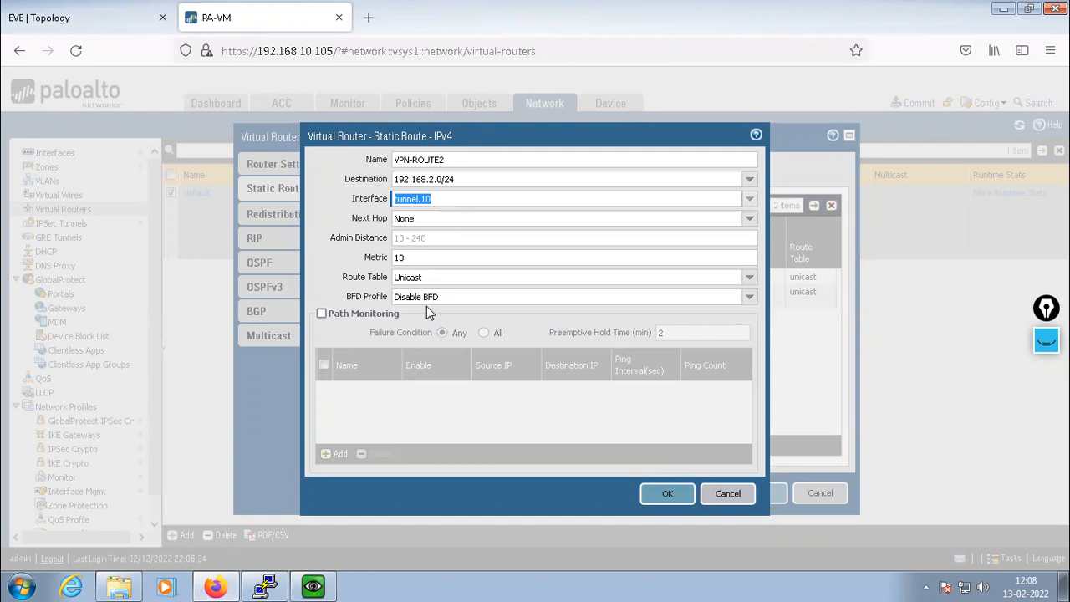
pyautogui.click(661, 495)
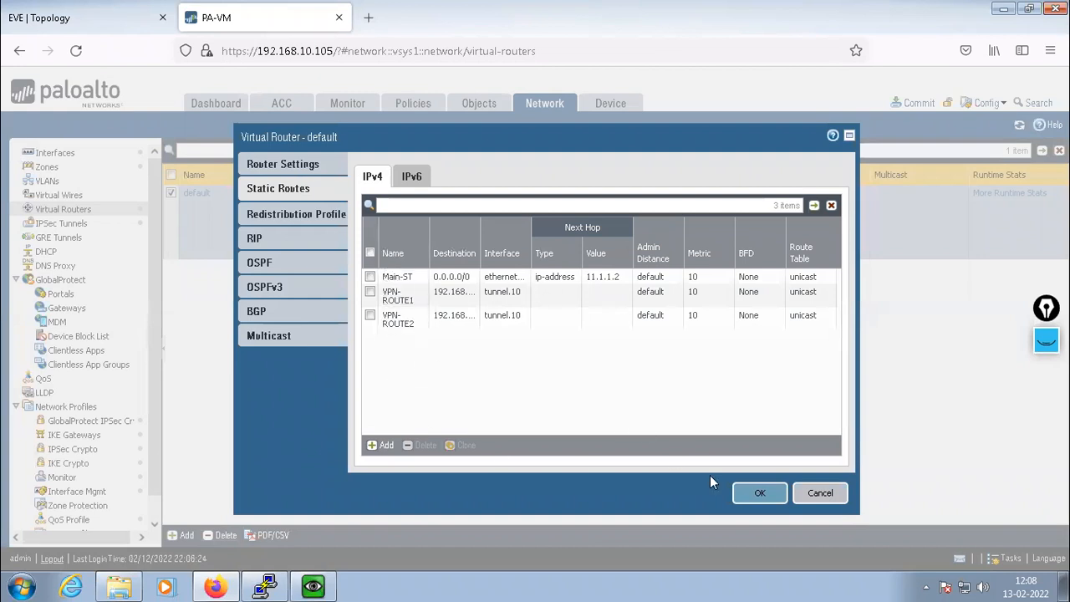
# Save the virtual router's three static routes and open Policies > Security
pyautogui.click(758, 499)
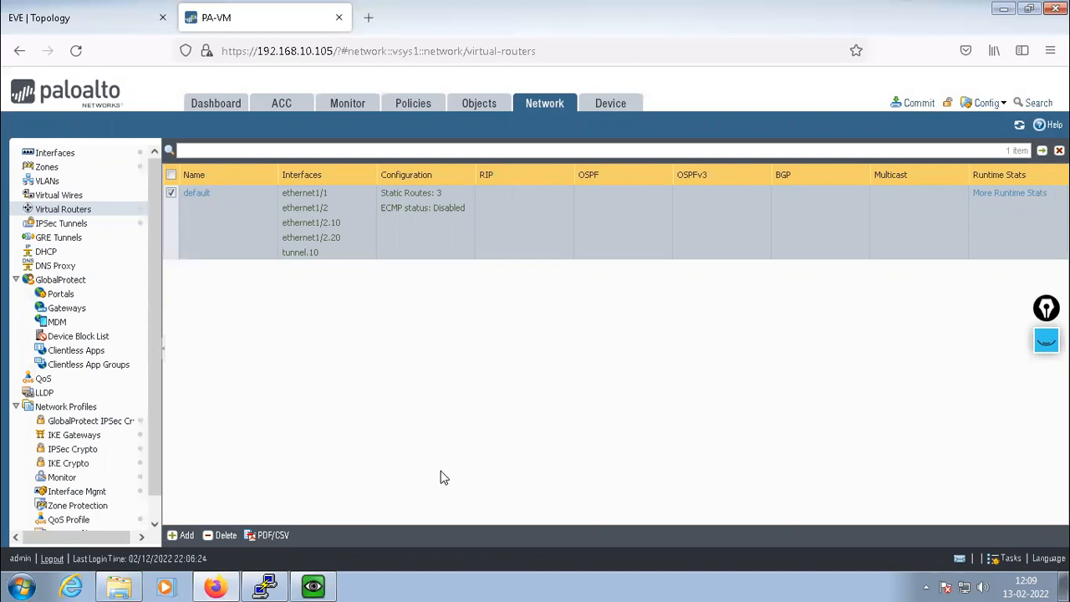
pyautogui.click(414, 104)
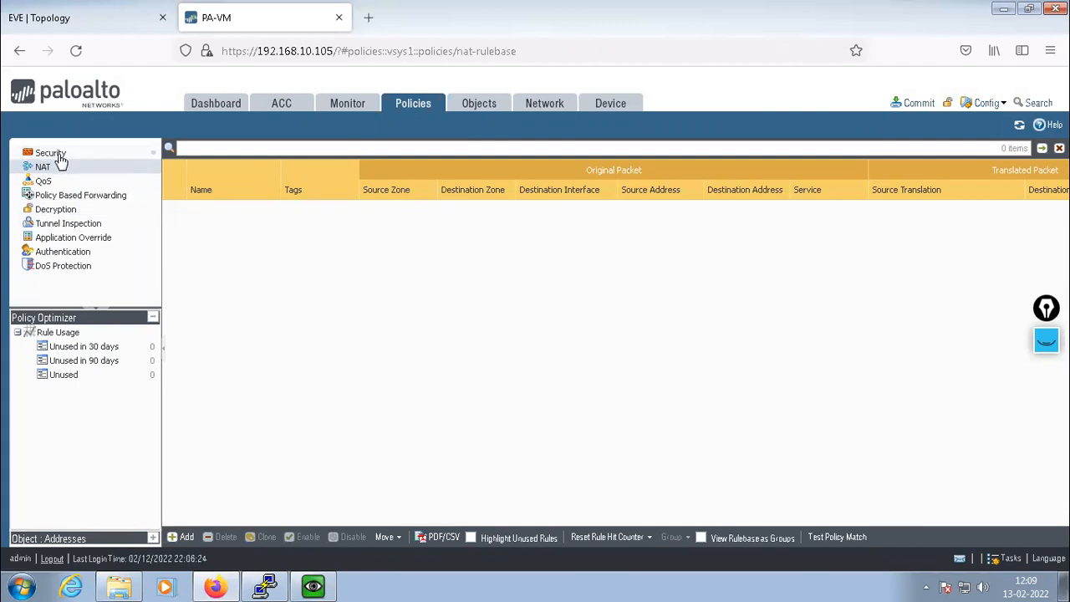
pyautogui.click(58, 157)
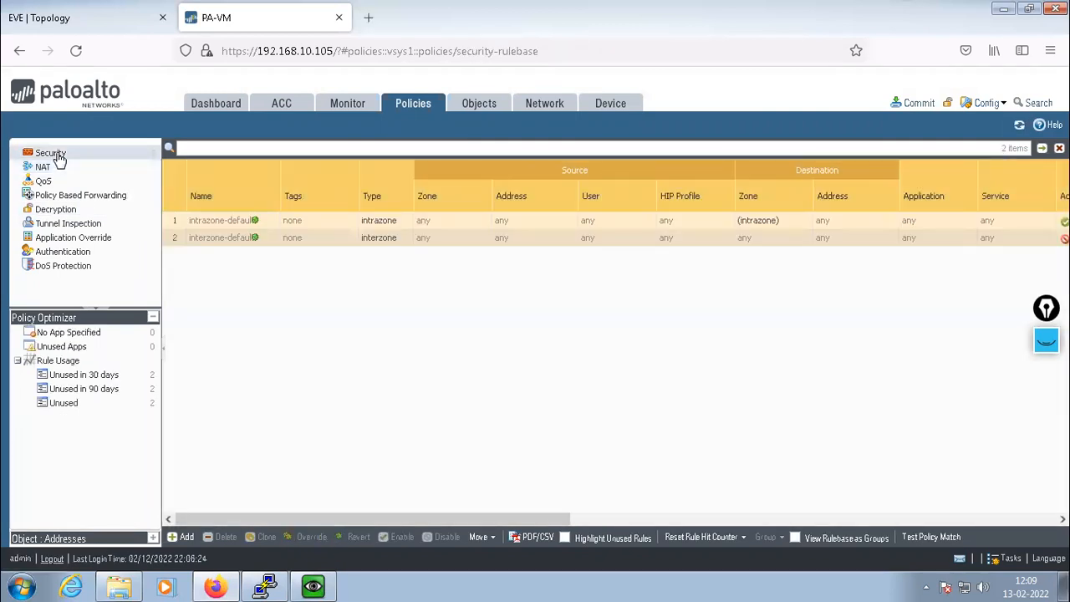
# Create security rule VPN-POLICY with source zone TRUST
pyautogui.click(181, 536)
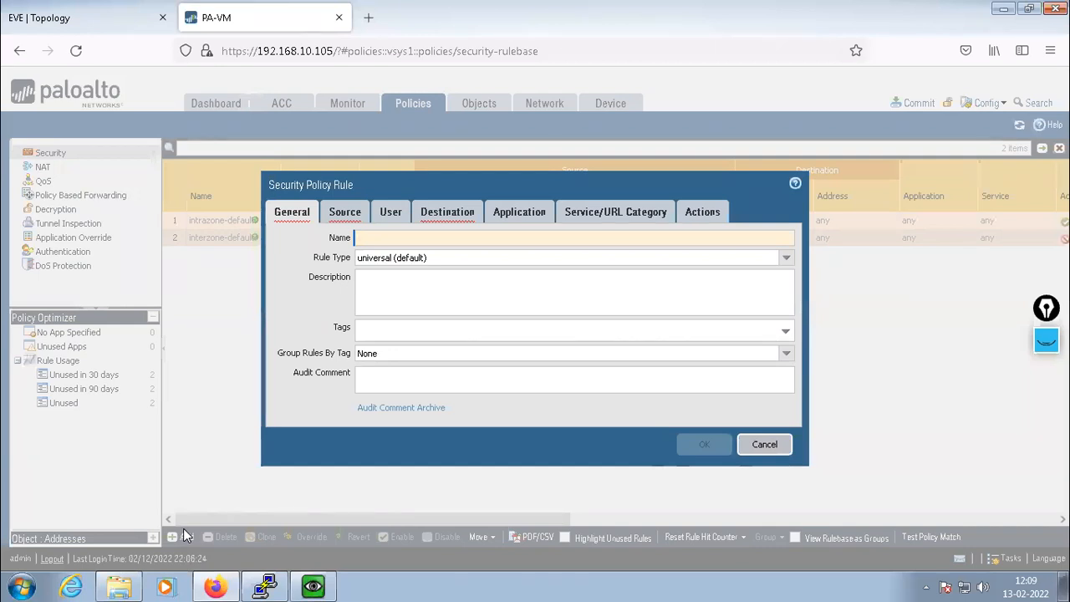
pyautogui.write('VPN-POLICY')
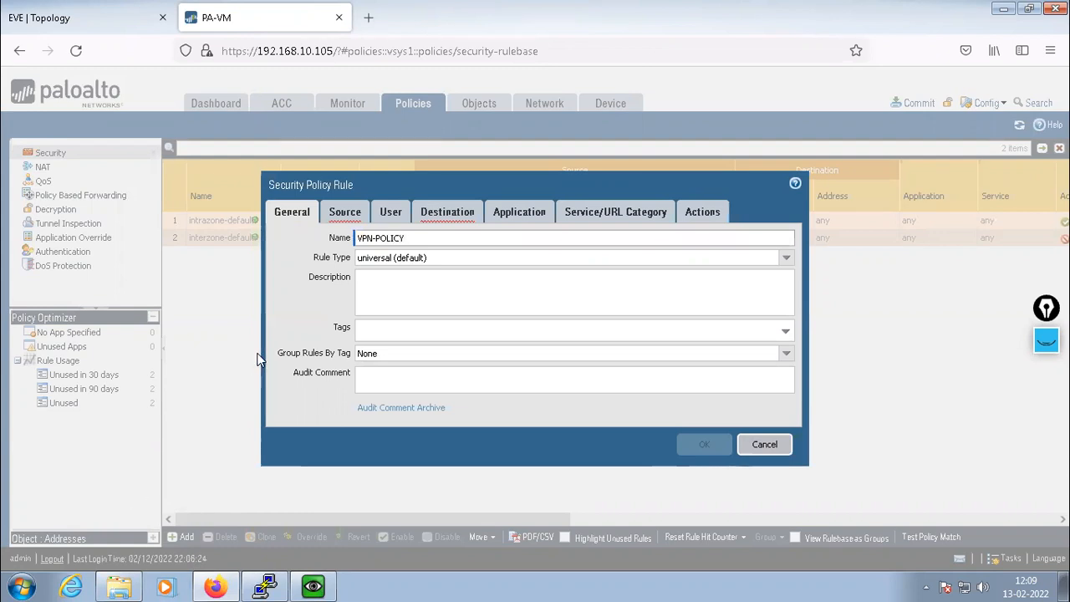
pyautogui.click(343, 214)
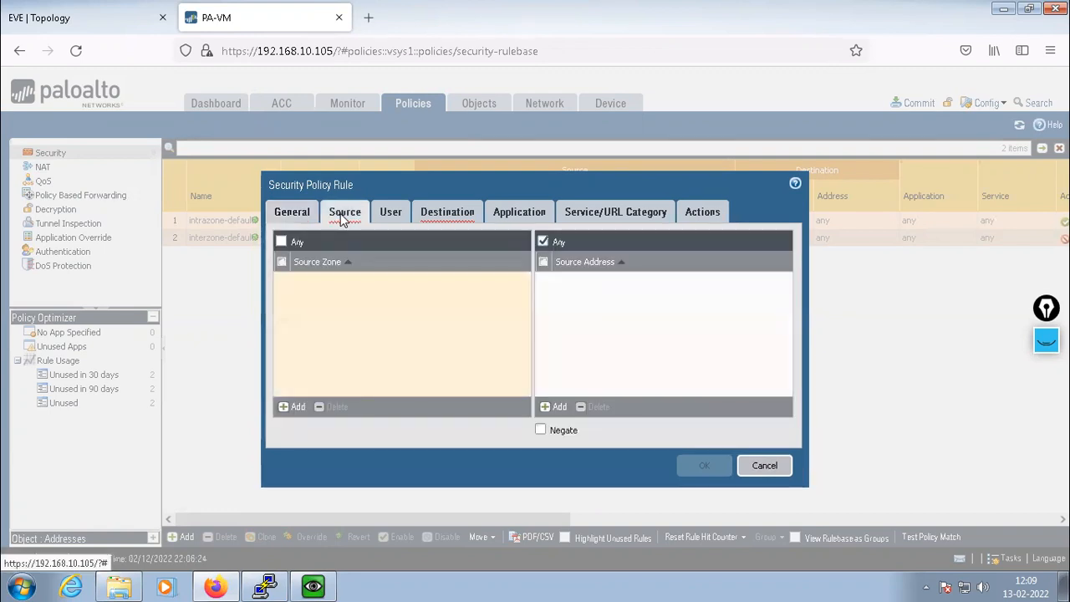
pyautogui.click(293, 407)
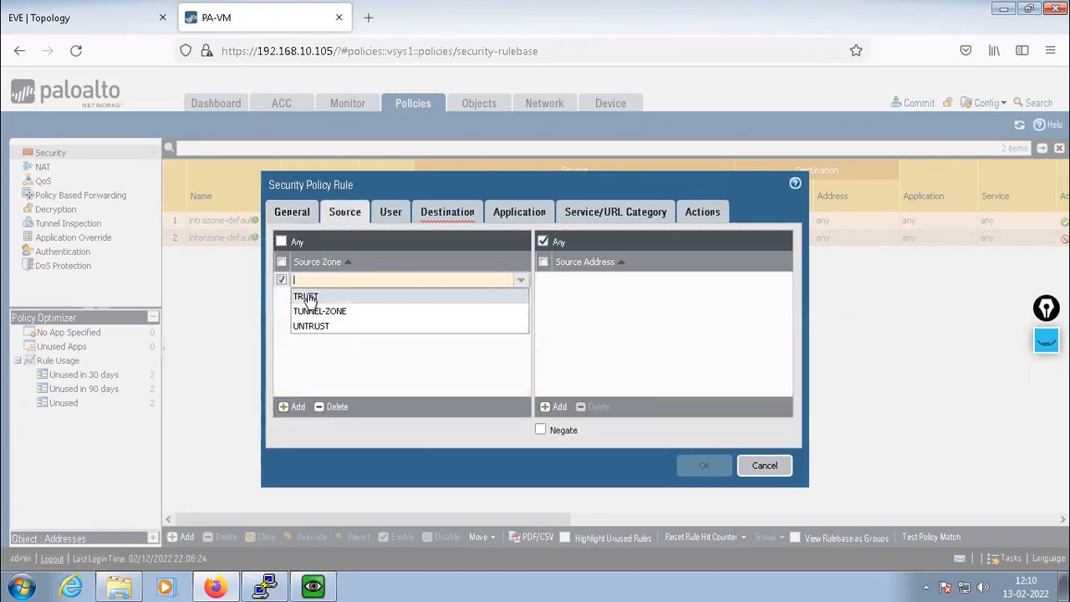
pyautogui.click(301, 295)
pyautogui.click(348, 357)
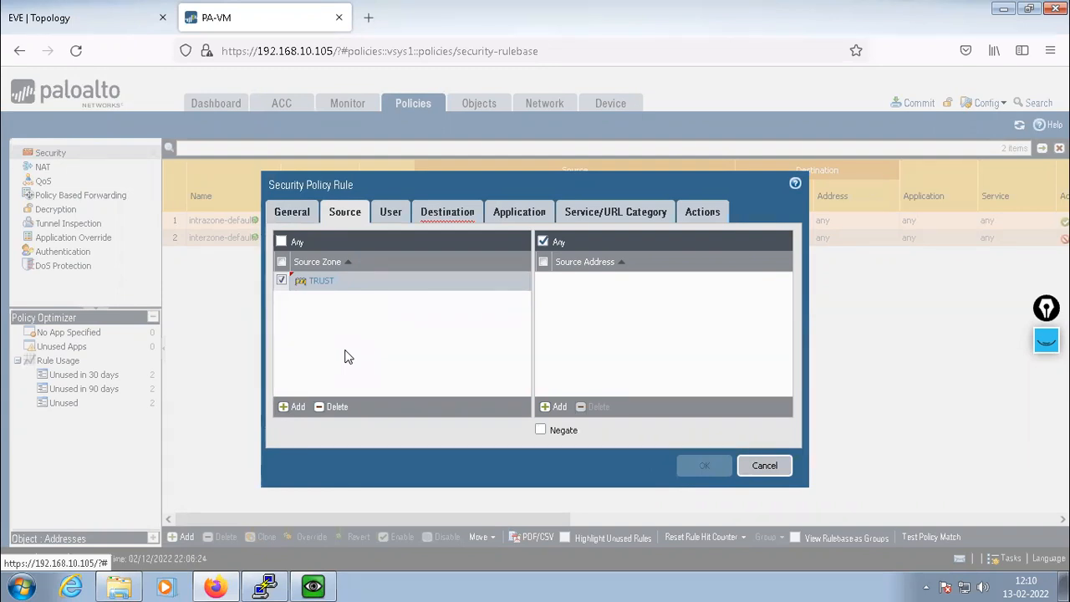
# Add source addresses 10.1.1.0/24 and 10.2.2.0/24, then go to the Destination settings
pyautogui.click(555, 408)
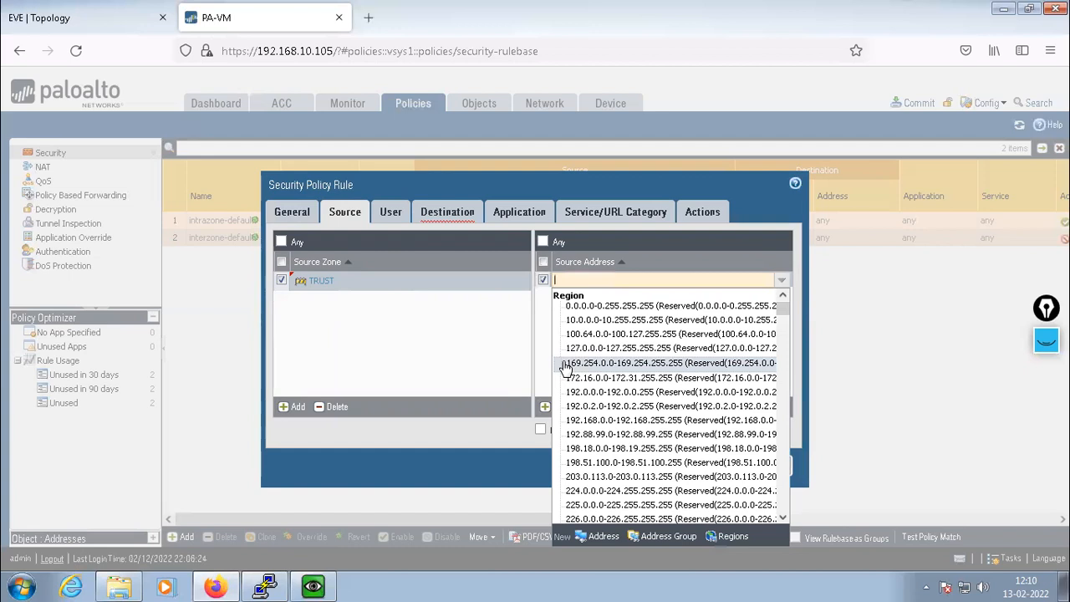
pyautogui.write('10.1.1.')
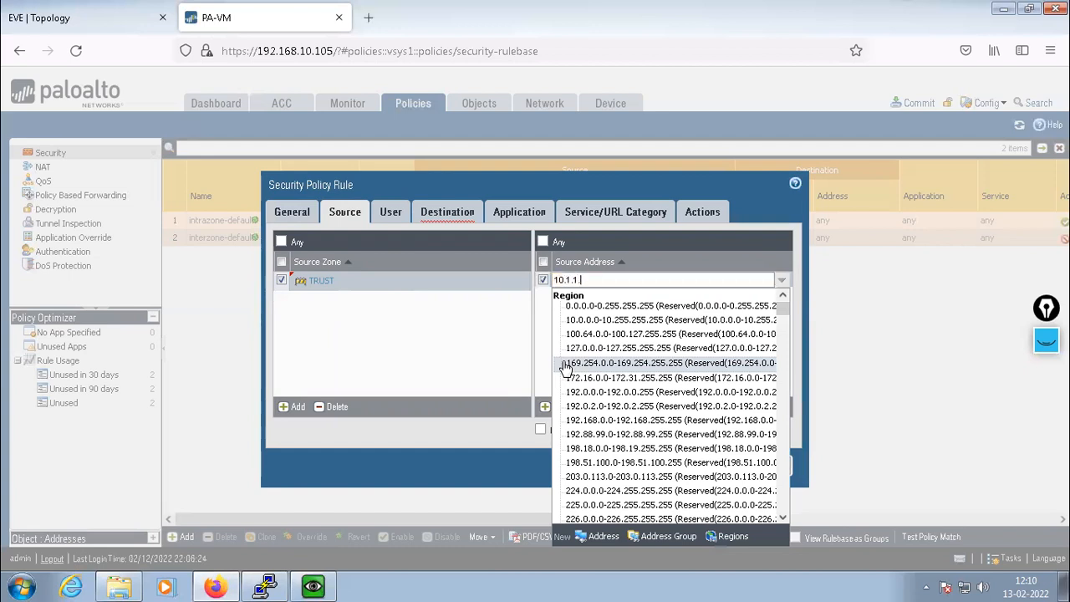
pyautogui.write('0/24')
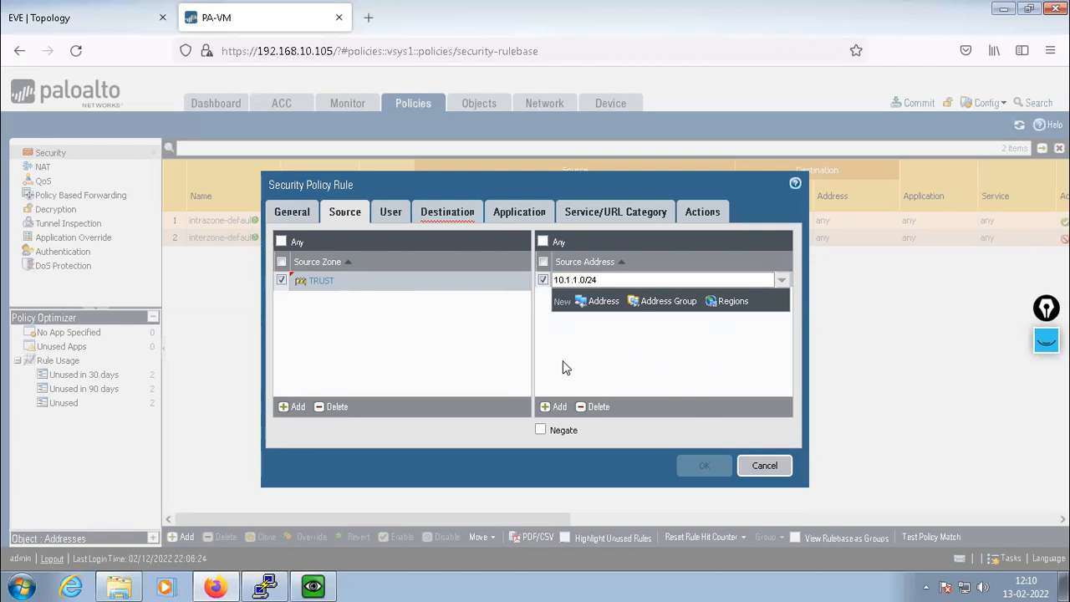
pyautogui.press('Return')
pyautogui.click(558, 407)
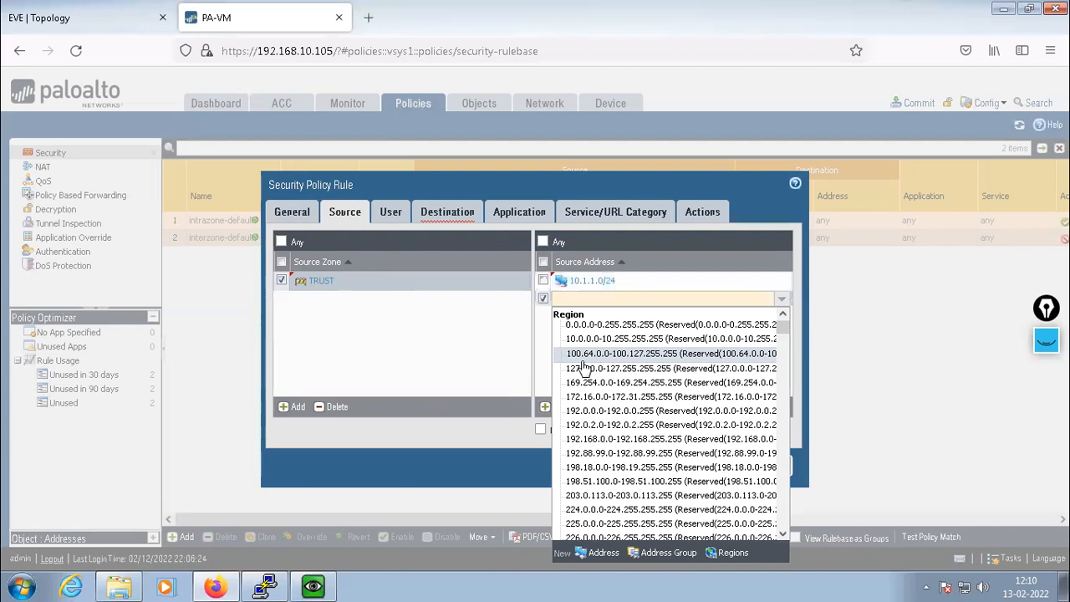
pyautogui.write('10.2.2.0/24')
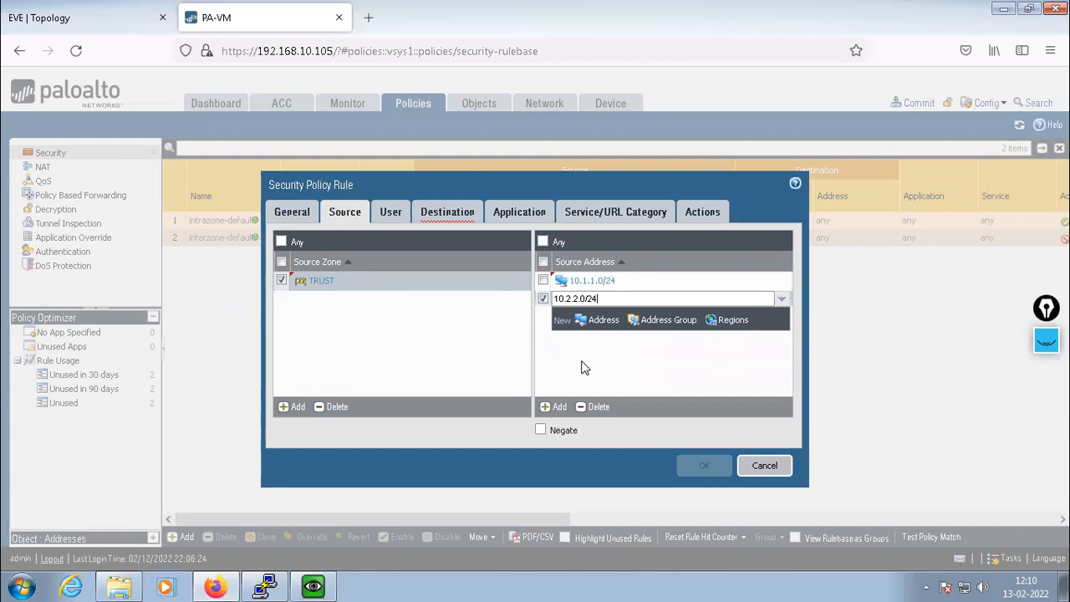
pyautogui.press('Return')
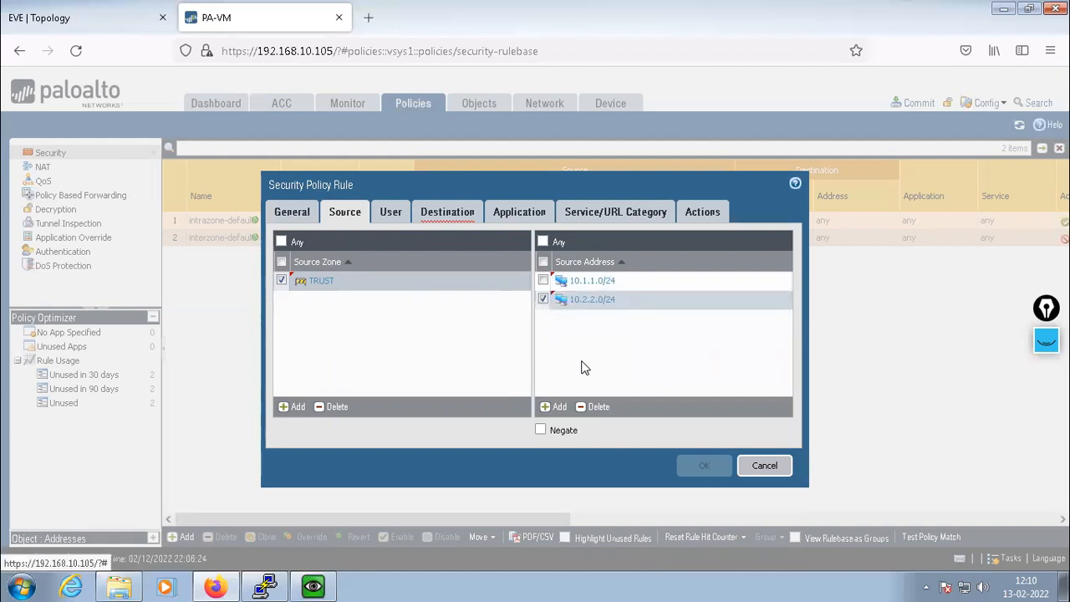
pyautogui.click(388, 214)
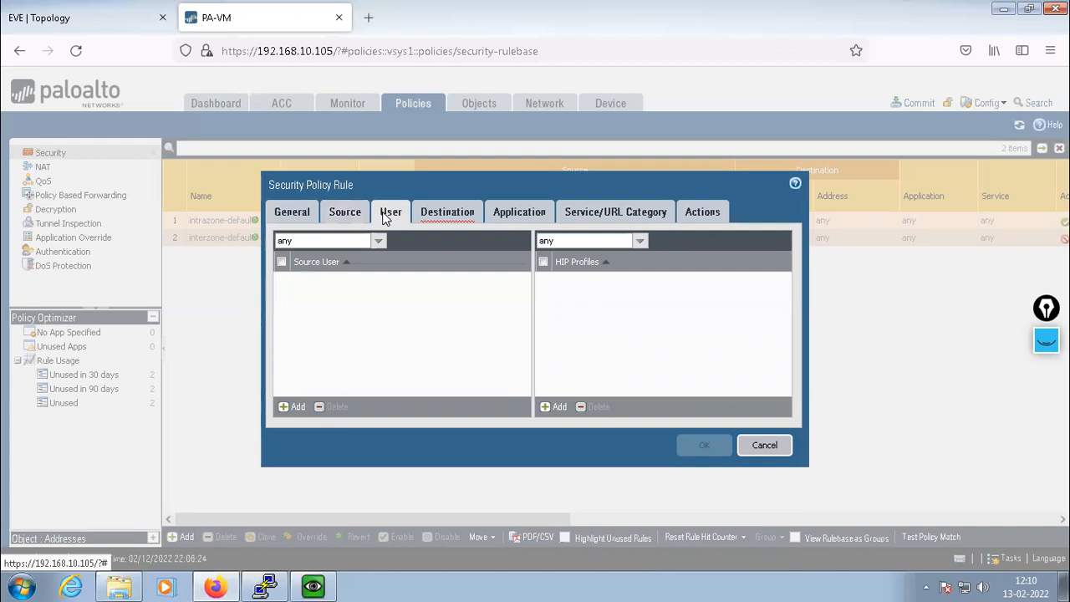
pyautogui.click(445, 217)
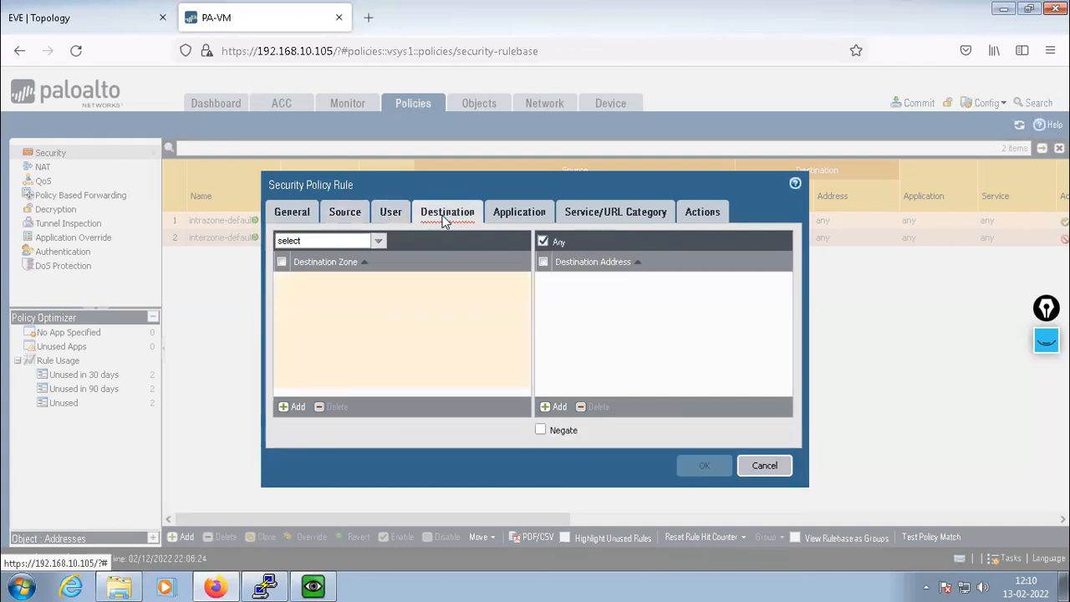
# Add TUNNEL-ZONE as the rule's destination zone
pyautogui.click(285, 408)
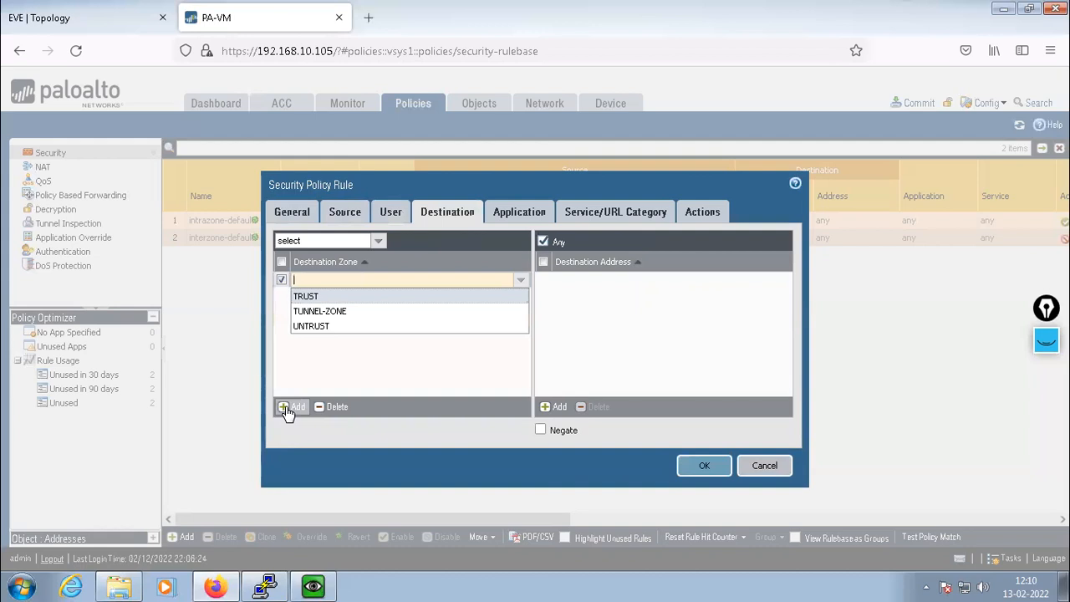
pyautogui.click(338, 312)
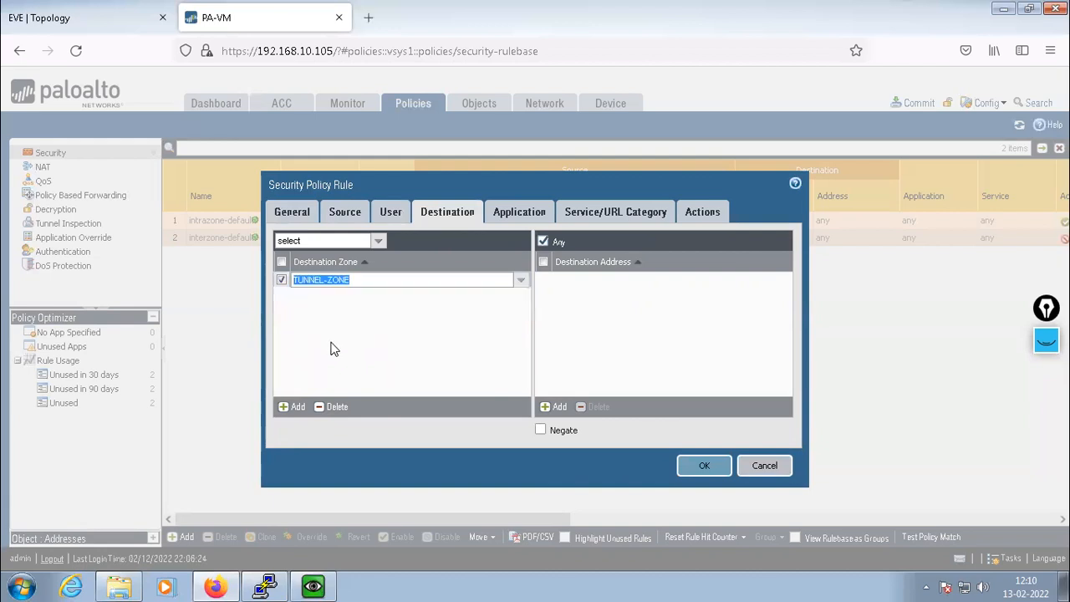
pyautogui.click(396, 337)
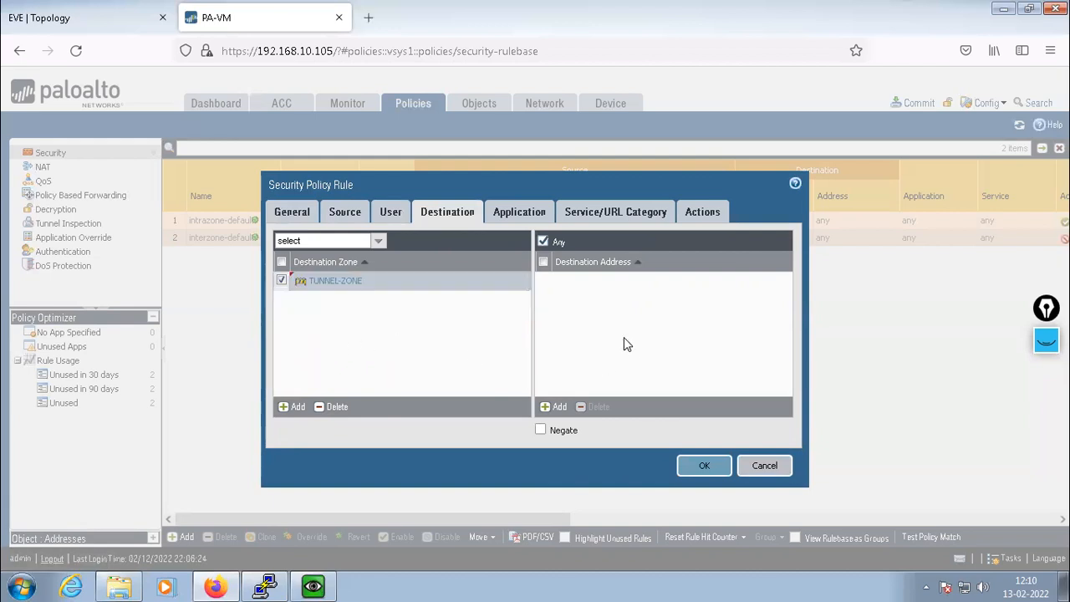
# Add destination addresses 192.168.1.0/24 and 192.168.2.0/24 to the rule
pyautogui.click(553, 406)
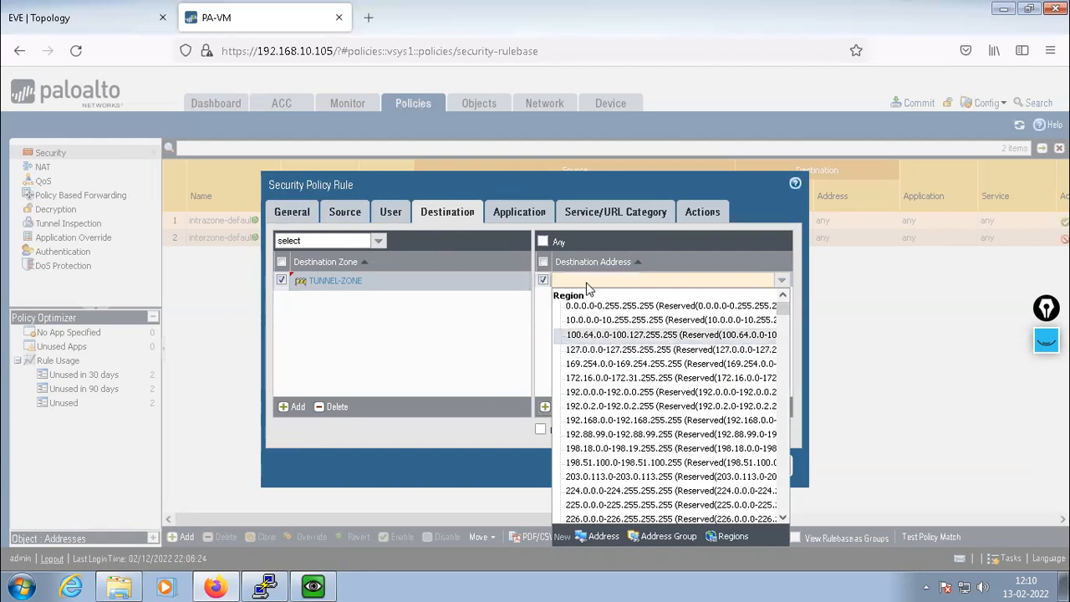
pyautogui.write('192.168')
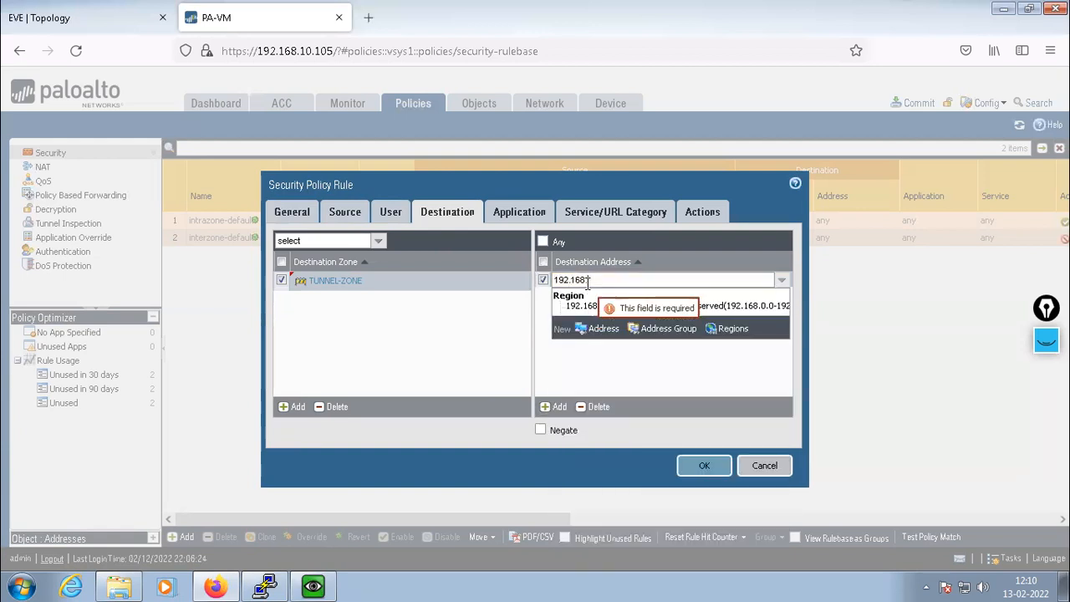
pyautogui.write('.0.0/24')
pyautogui.press('Return')
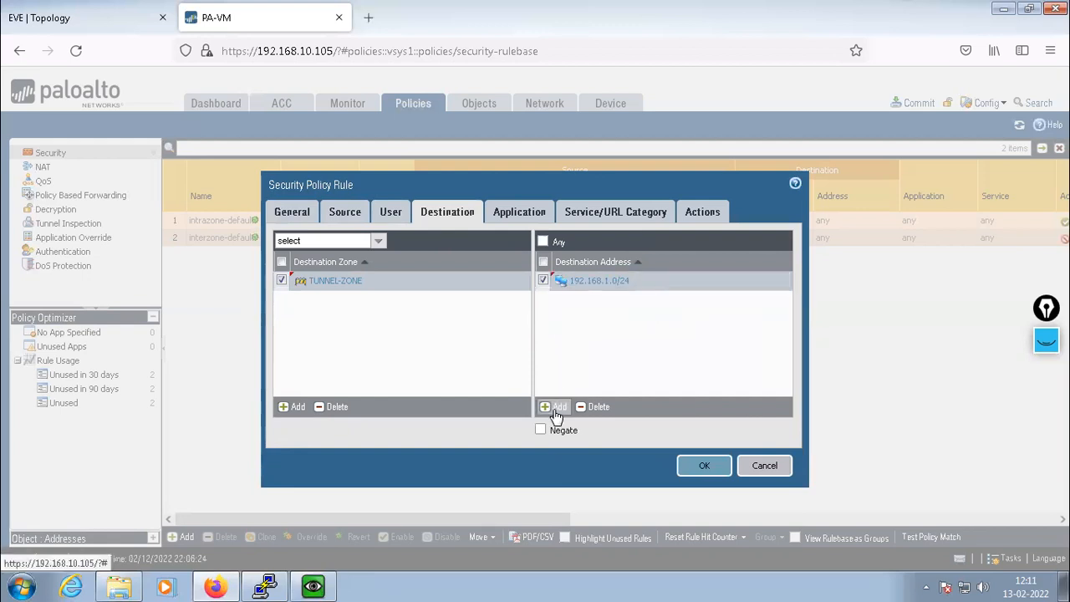
pyautogui.click(556, 408)
pyautogui.write('192.168.2.0/24')
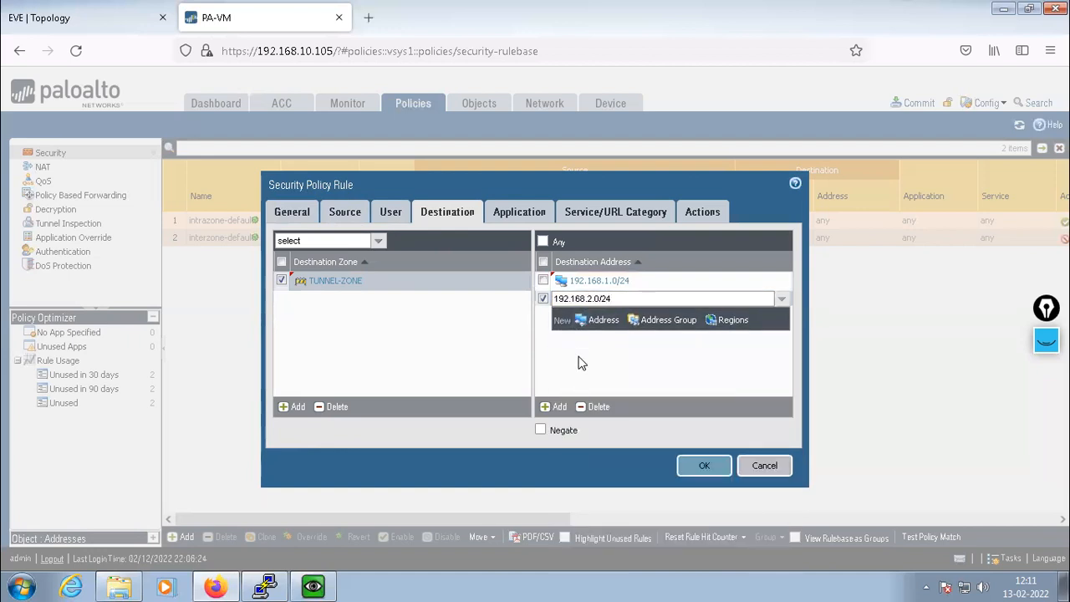
pyautogui.press('Return')
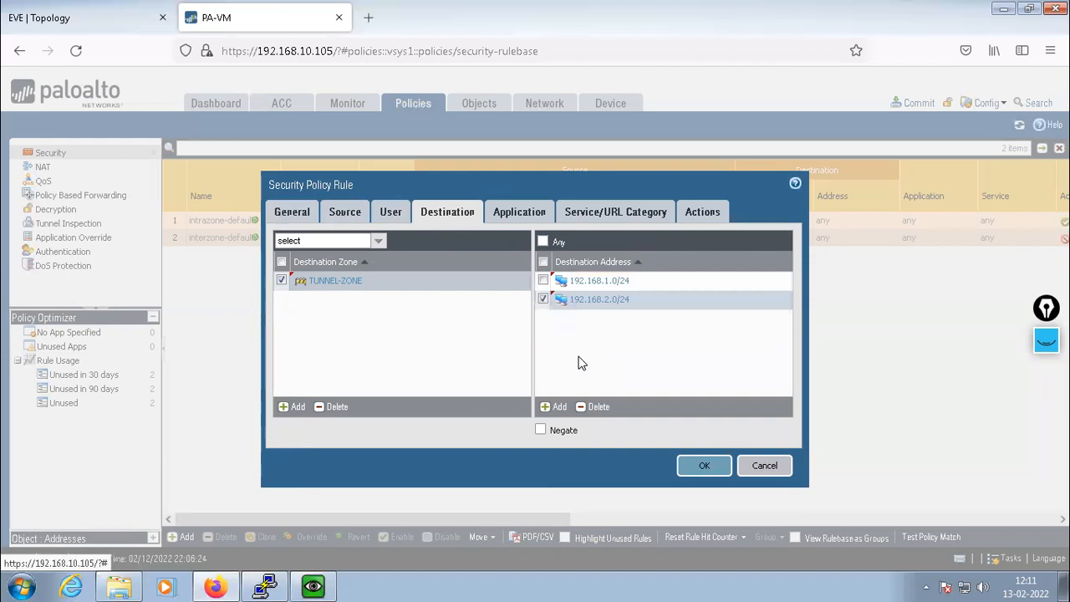
pyautogui.click(544, 262)
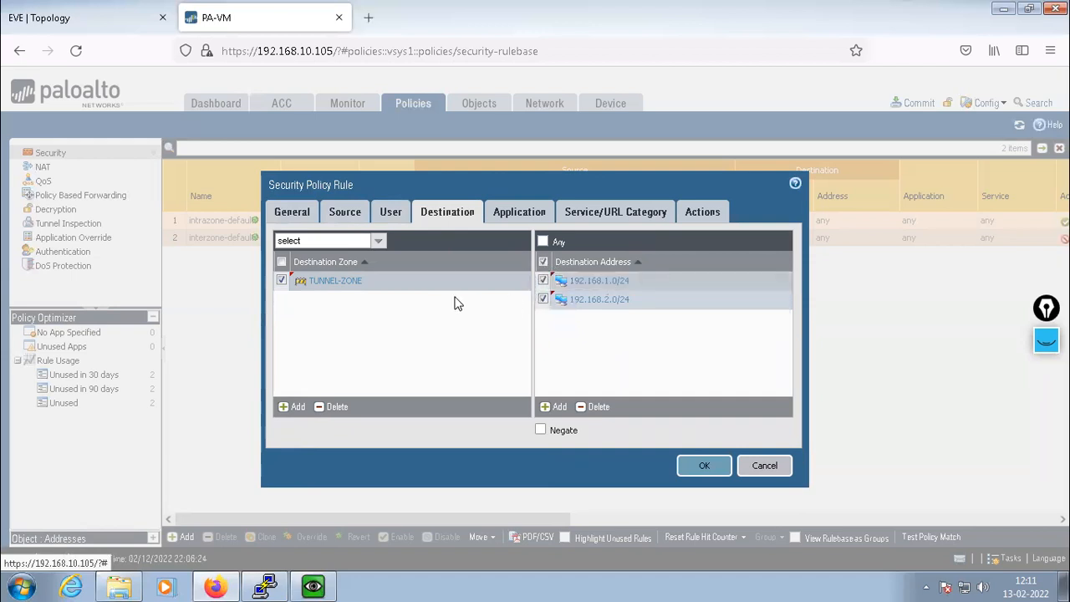
pyautogui.click(344, 212)
pyautogui.click(456, 213)
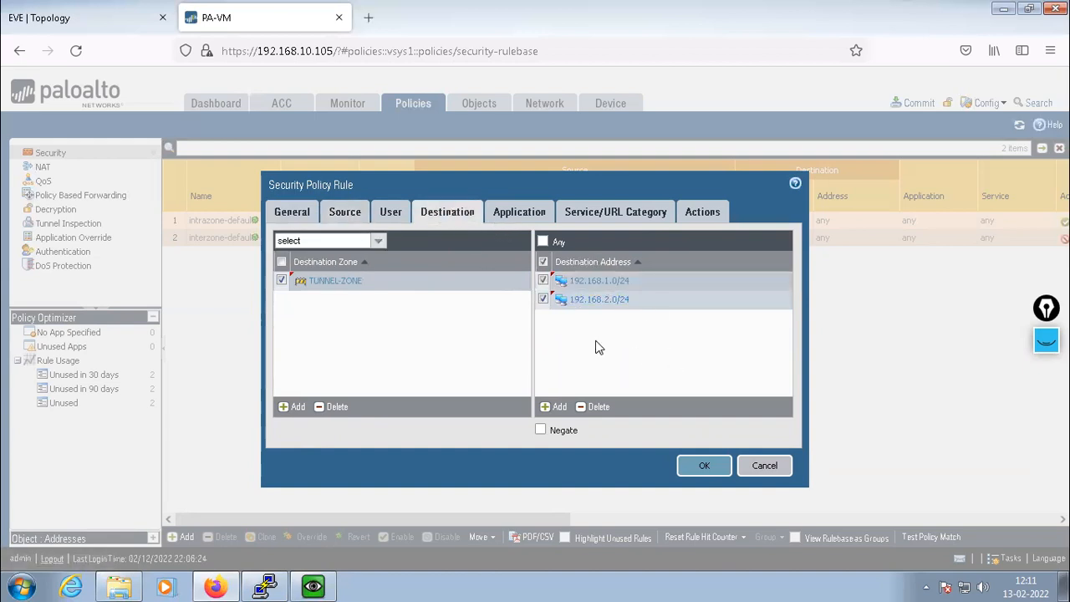
# Turn on Log at Session Start in the rule's actions and save VPN-POLICY
pyautogui.click(512, 211)
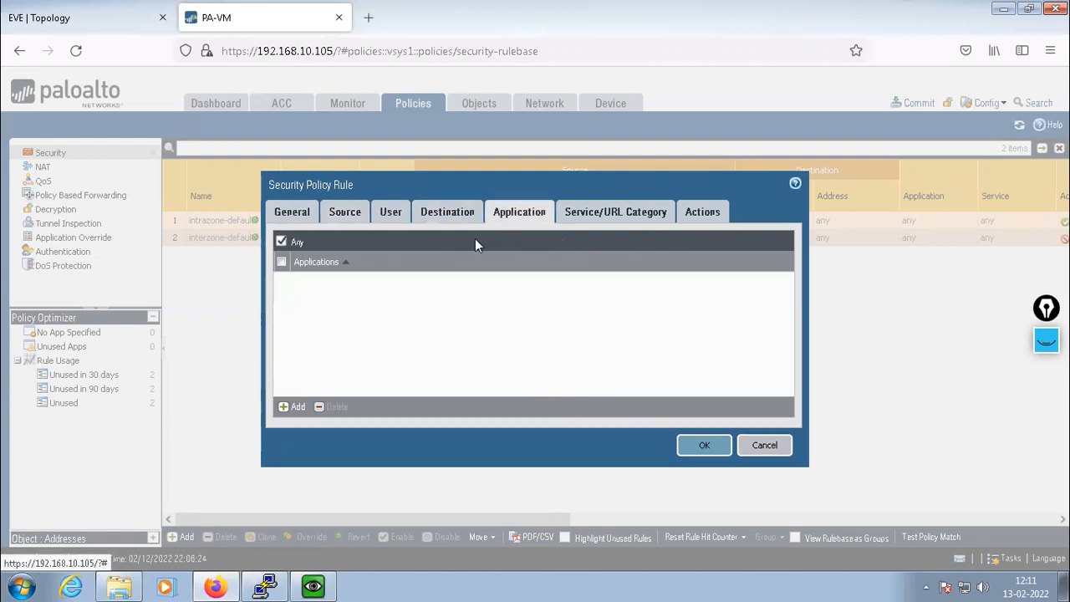
pyautogui.click(610, 215)
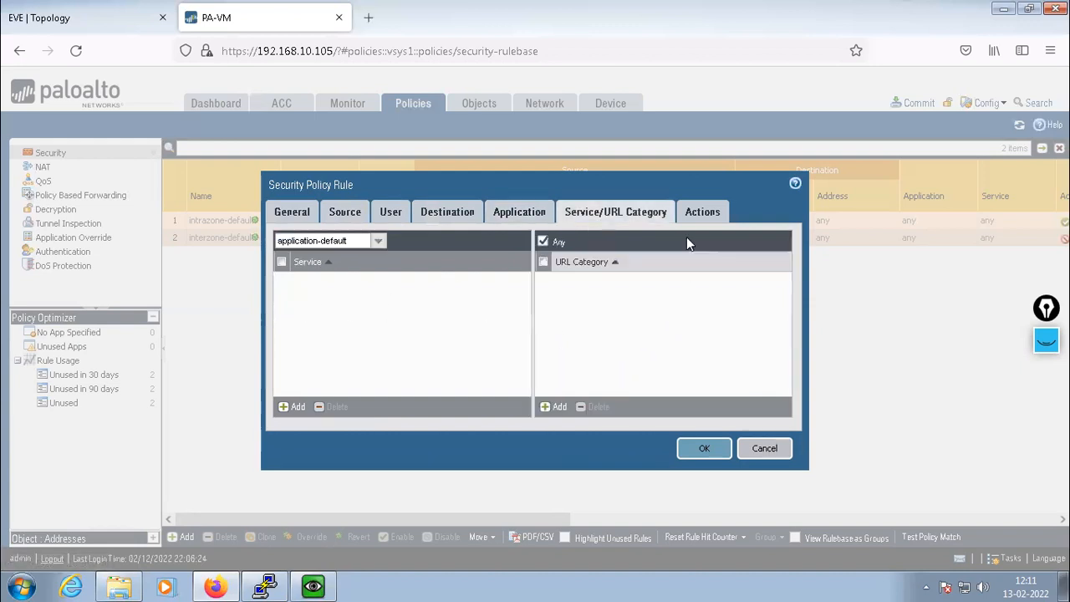
pyautogui.click(698, 216)
pyautogui.click(628, 255)
pyautogui.click(704, 424)
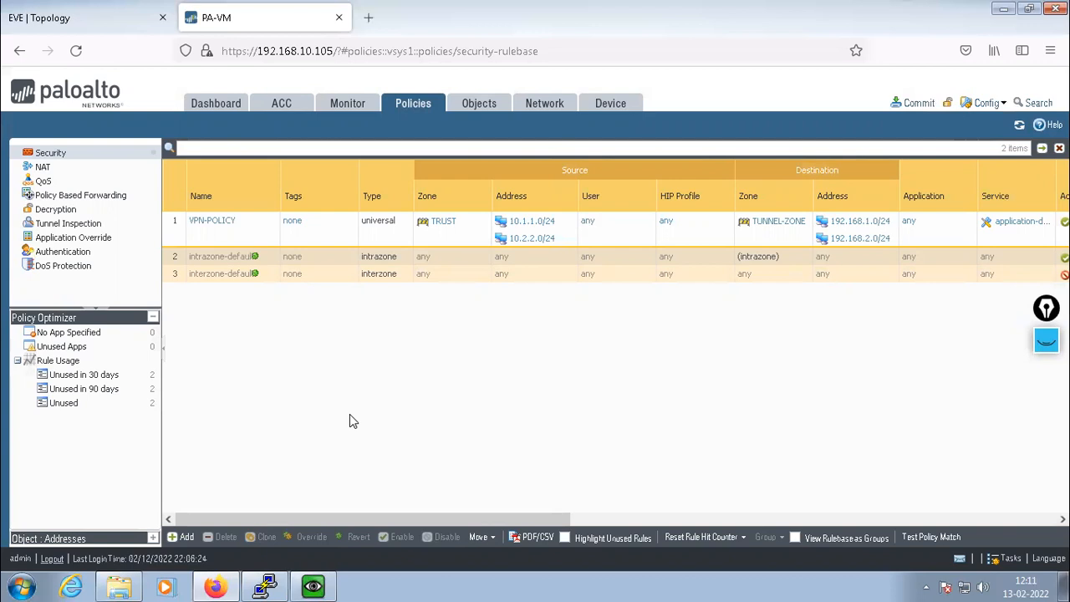
# Add a new security rule named VPN-TUNNEL-TRUST and go to its source settings
pyautogui.click(184, 537)
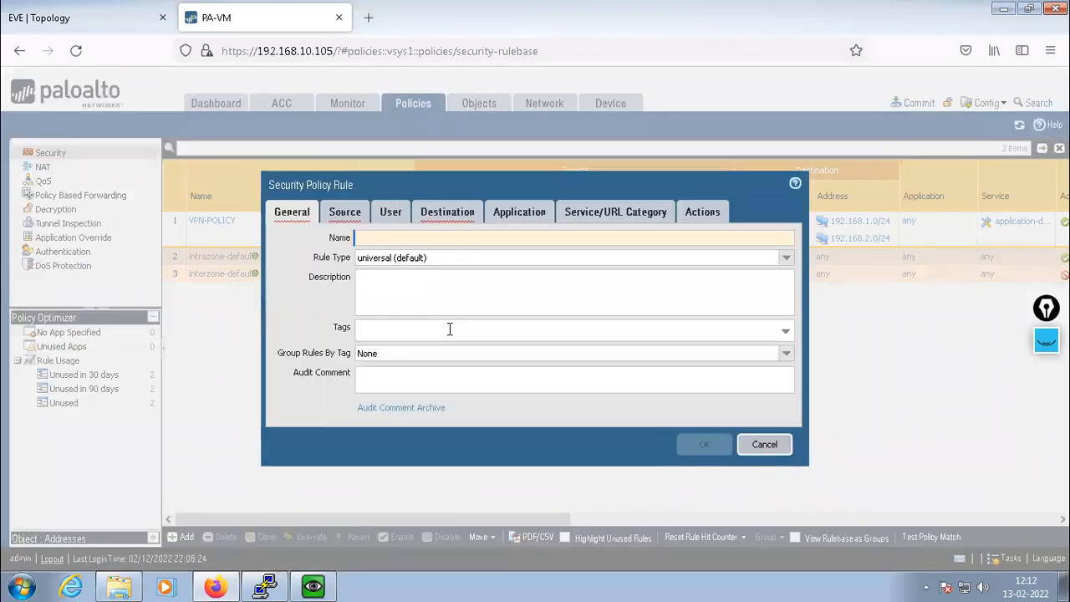
pyautogui.write('VM')
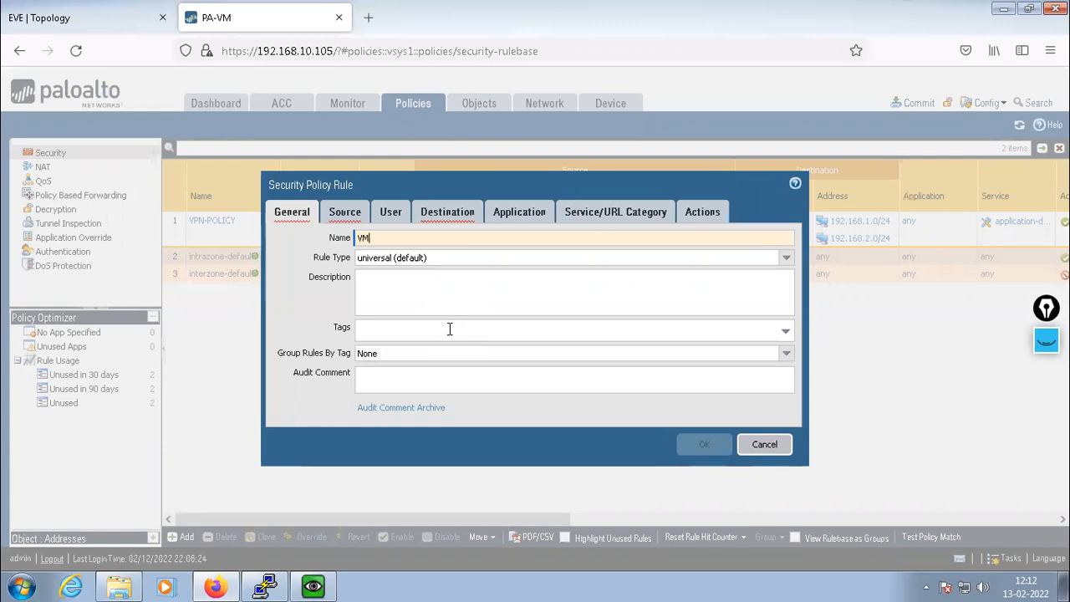
pyautogui.press('BackSpace')
pyautogui.write('PN-')
pyautogui.write('TUNNEL-')
pyautogui.write('T')
pyautogui.press('BackSpace')
pyautogui.write('TRUST')
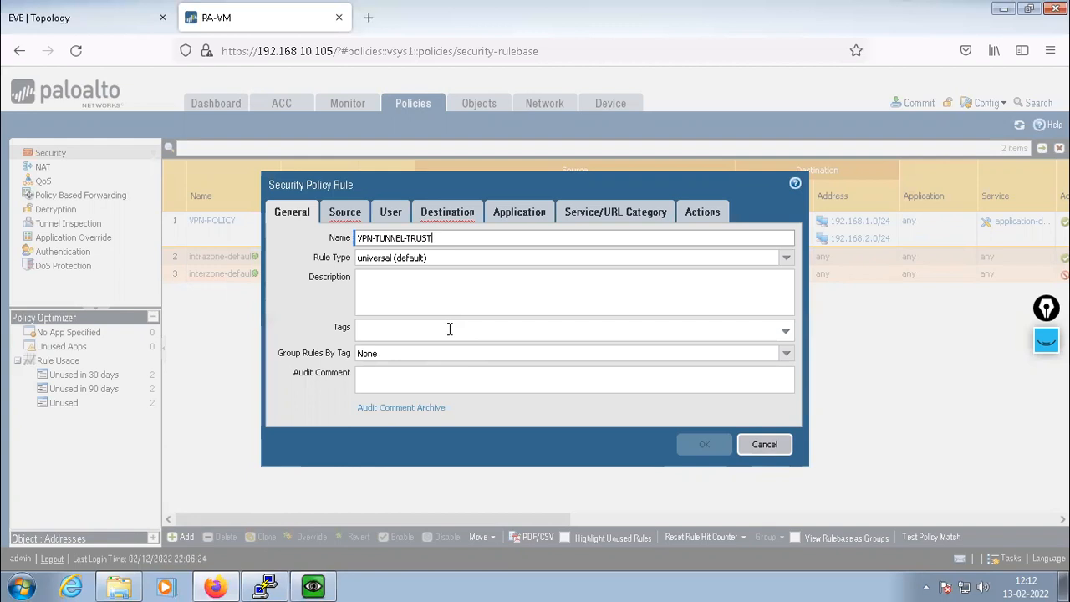
pyautogui.click(349, 220)
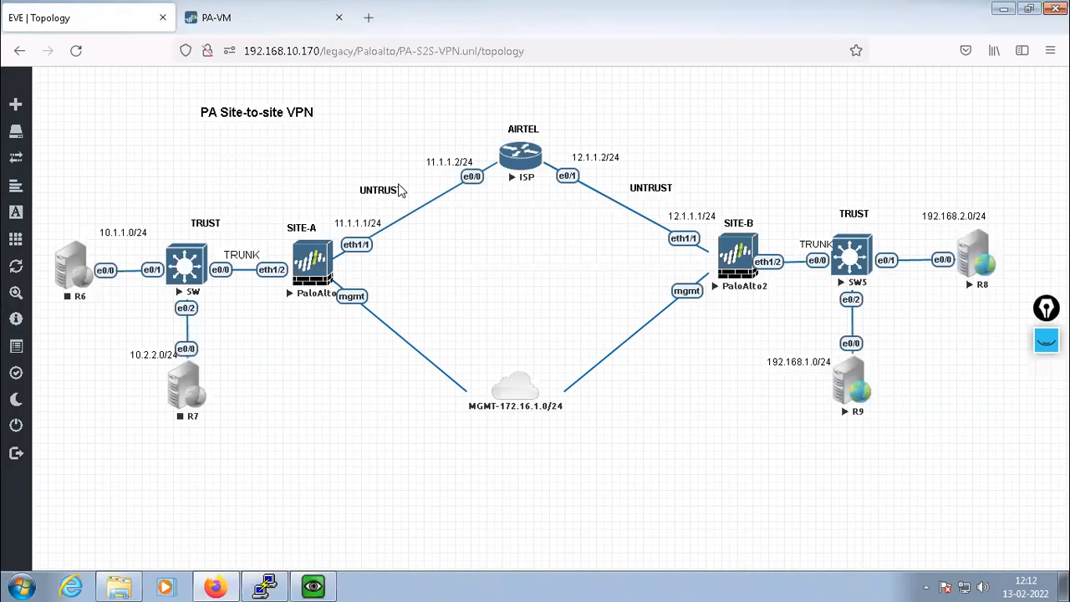
pyautogui.click(38, 18)
pyautogui.click(198, 26)
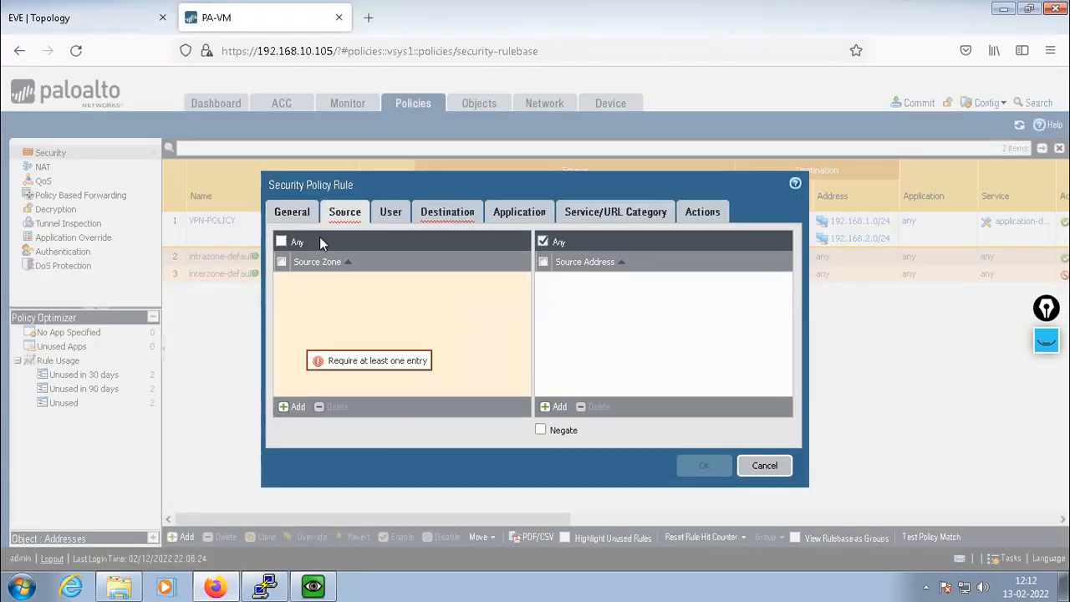
# Choose source zone TUNNEL-ZONE and enter source addresses 192.168.1.0/24 and 192.168.2.0/24
pyautogui.click(285, 406)
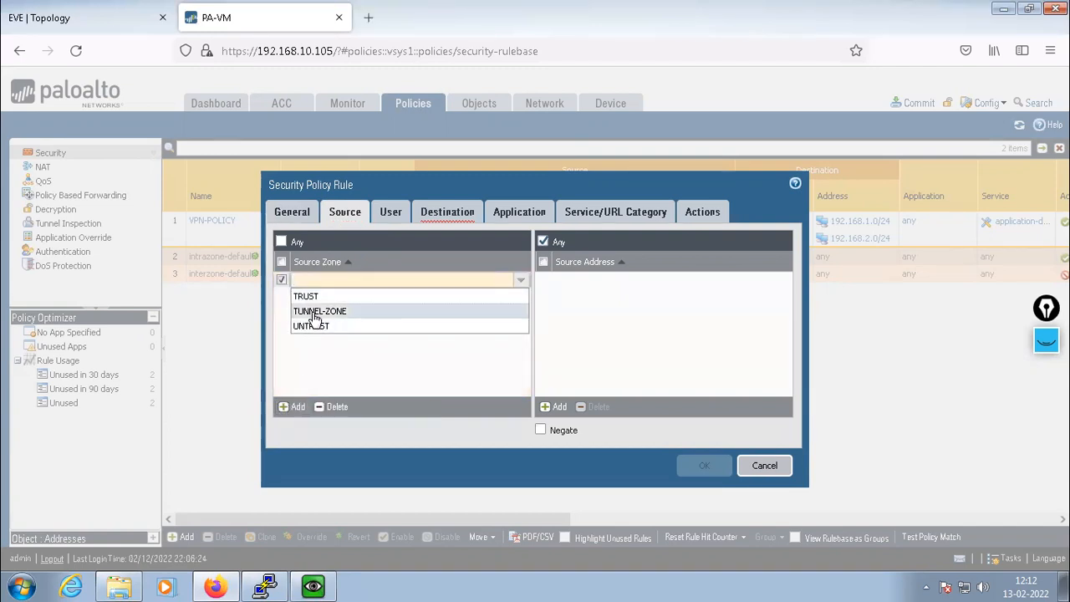
pyautogui.click(313, 314)
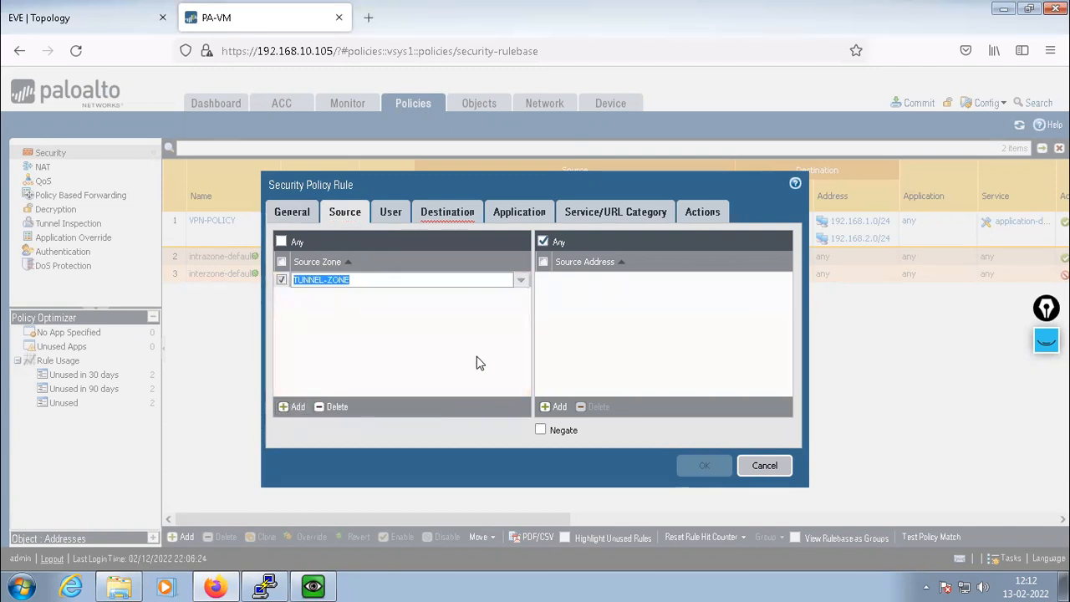
pyautogui.click(552, 406)
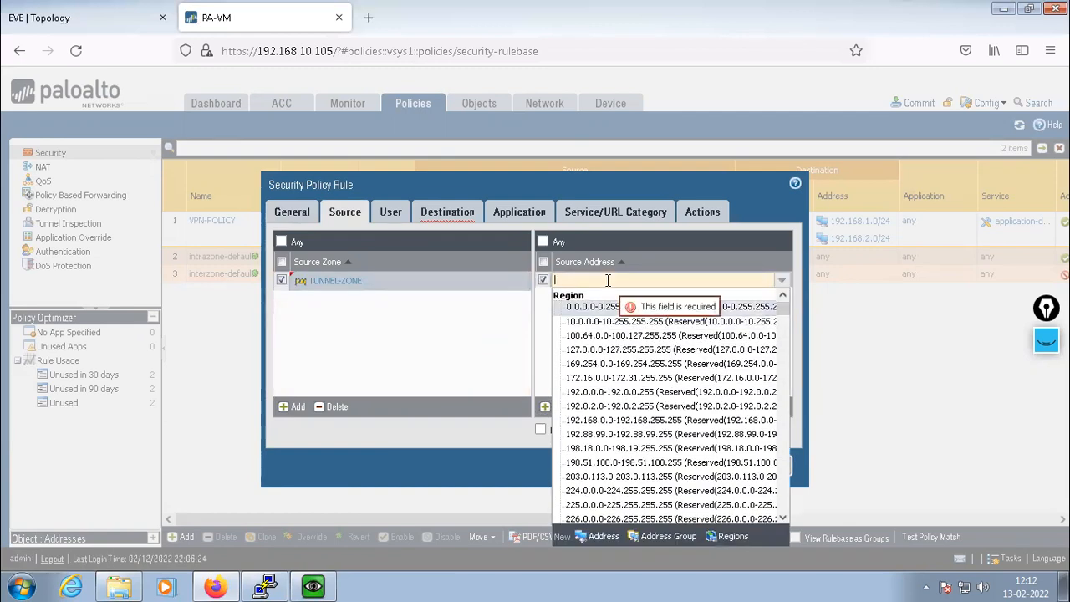
pyautogui.write('192.1')
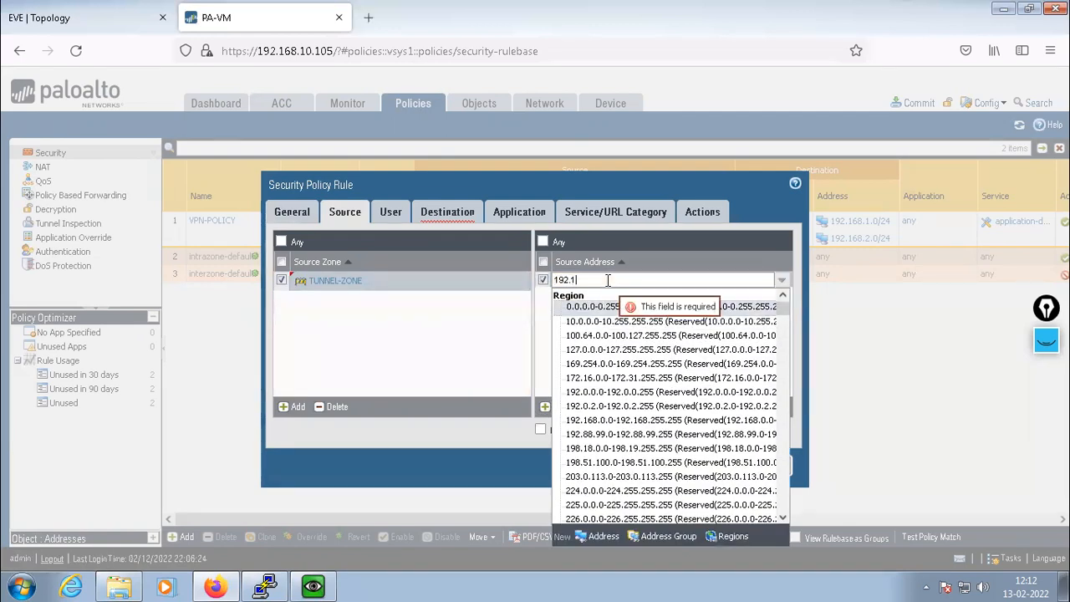
pyautogui.write('68.1.0/24')
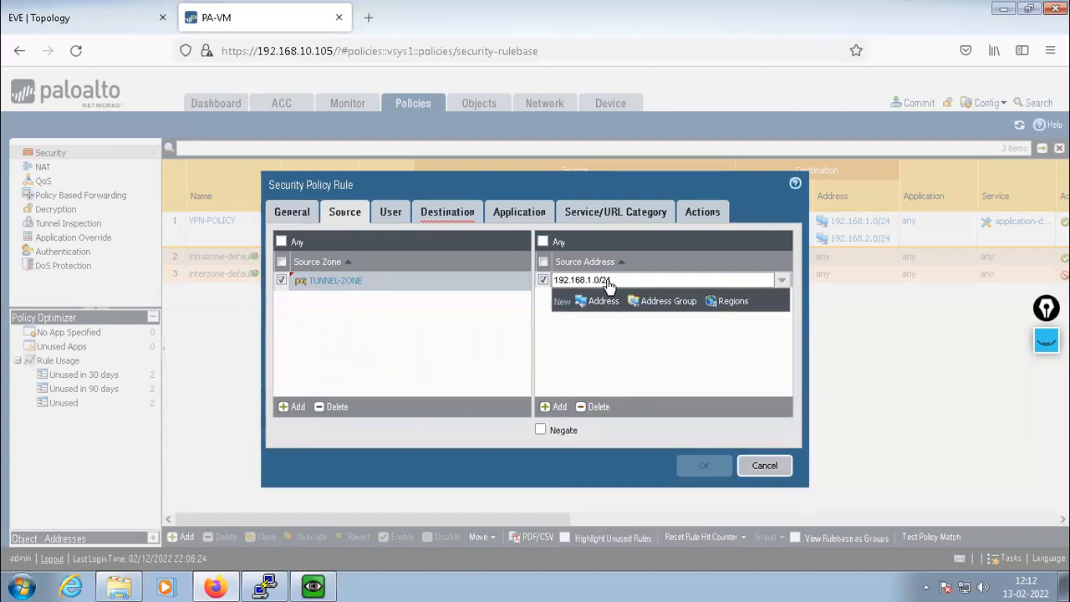
pyautogui.press('Return')
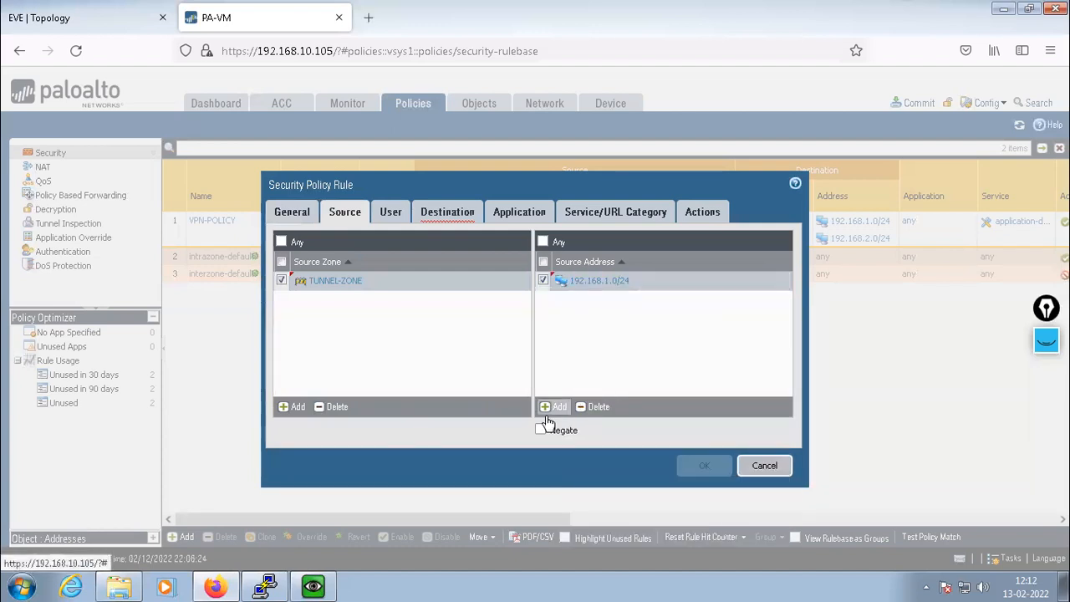
pyautogui.click(549, 407)
pyautogui.write('192')
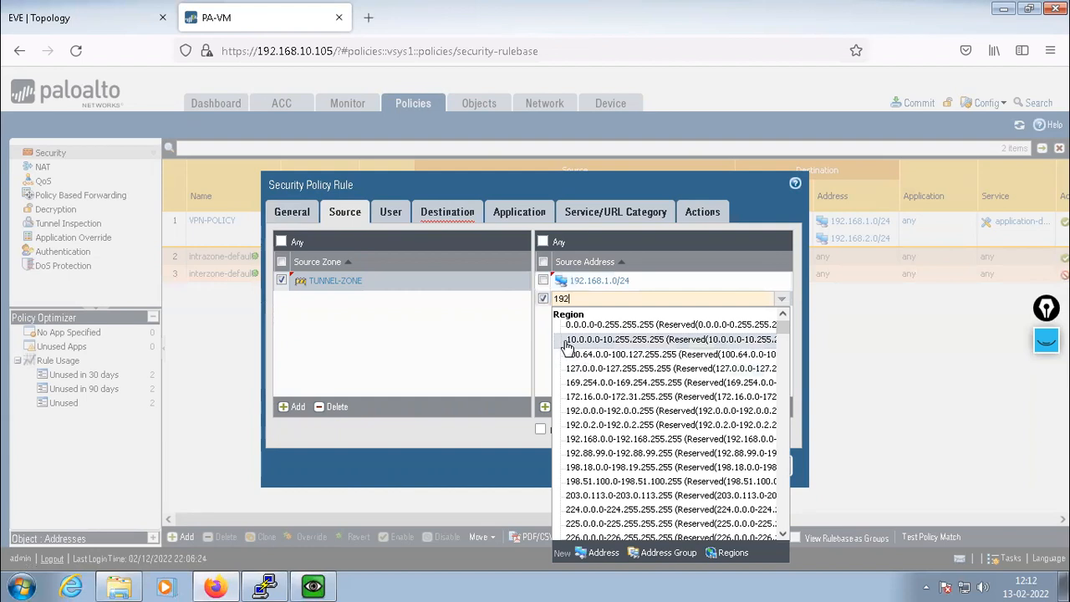
pyautogui.write('.168.2')
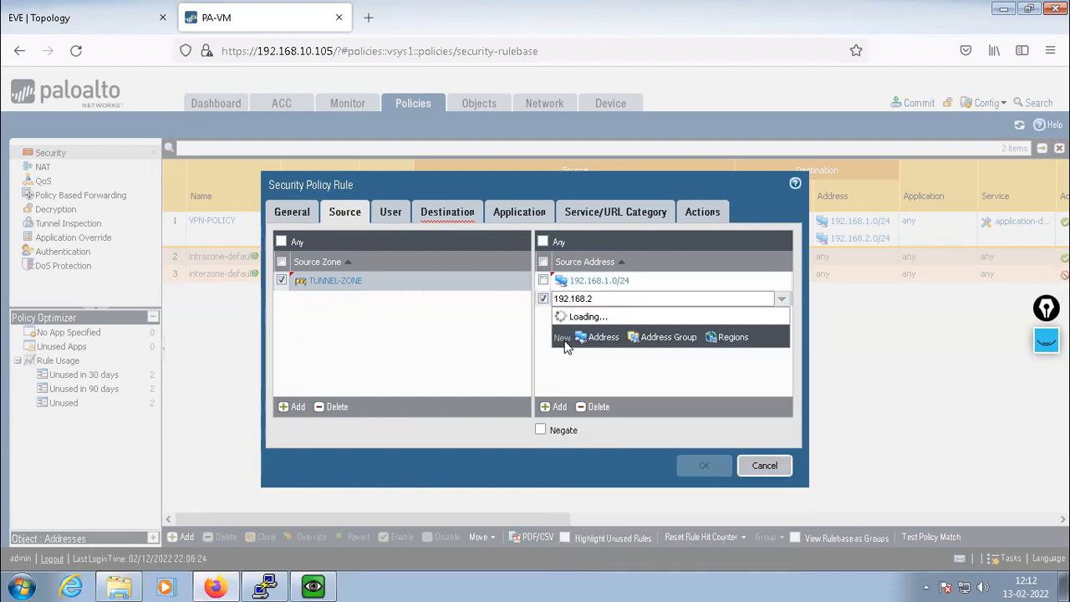
pyautogui.write('.0/24')
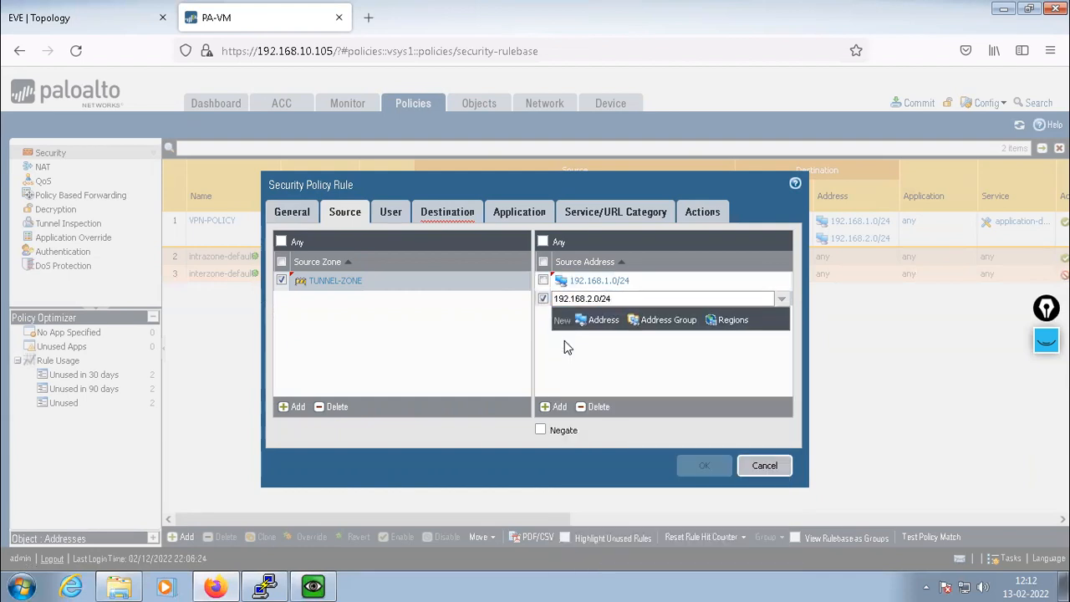
pyautogui.press('Return')
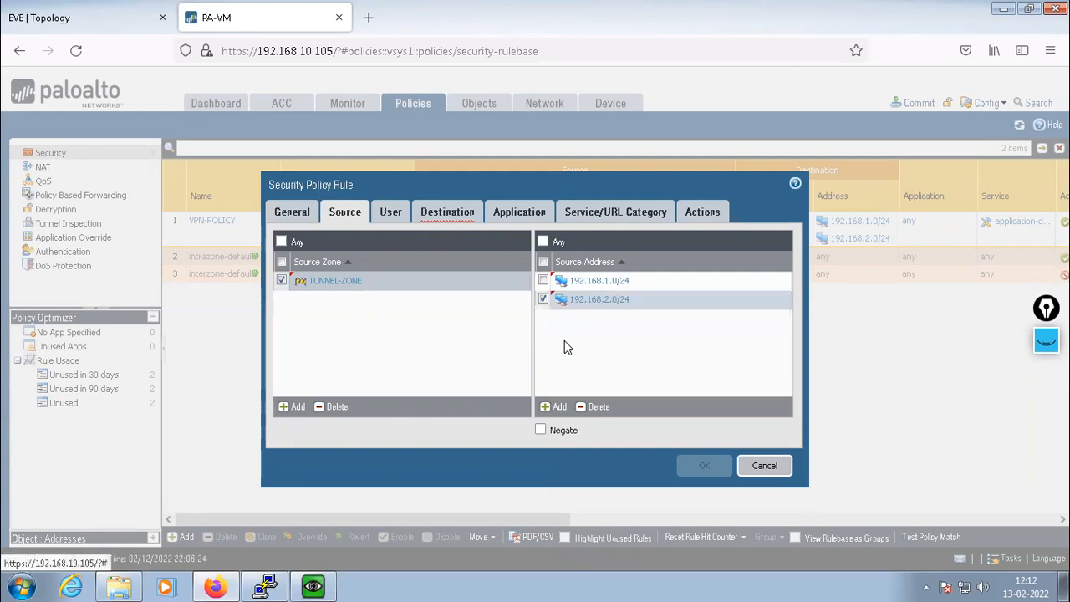
pyautogui.click(436, 217)
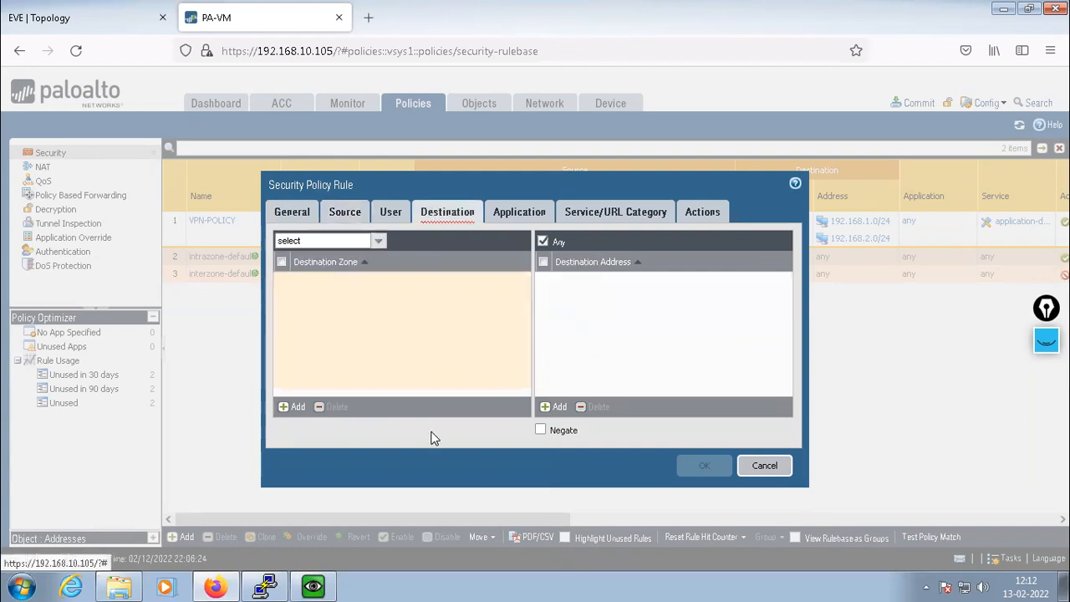
# Set destination zone TRUST with destination addresses 10.1.1.0/24 and 10.2.2.0/24
pyautogui.click(291, 409)
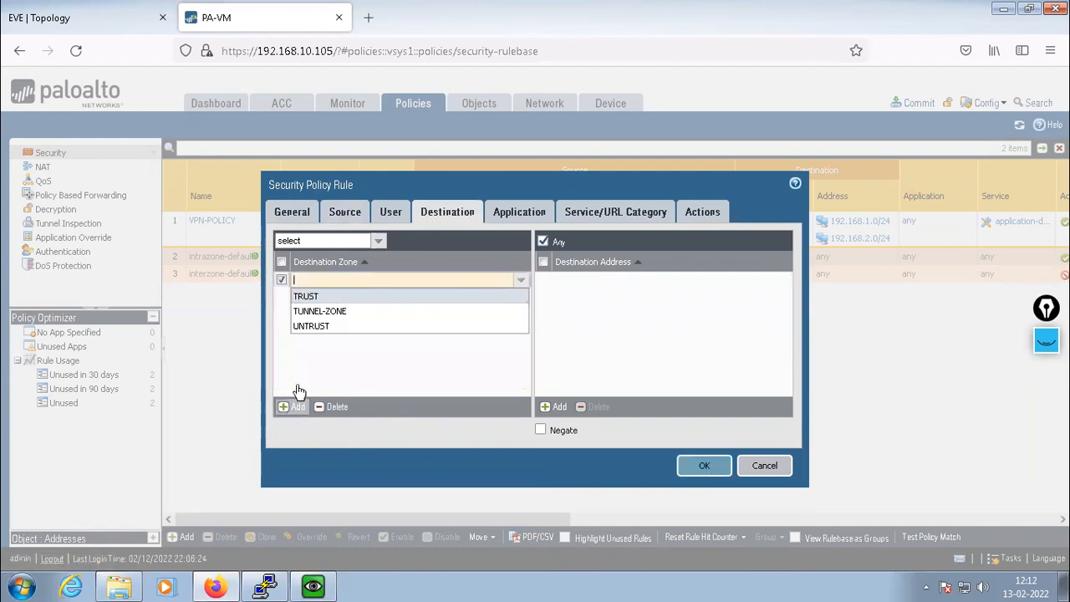
pyautogui.click(304, 294)
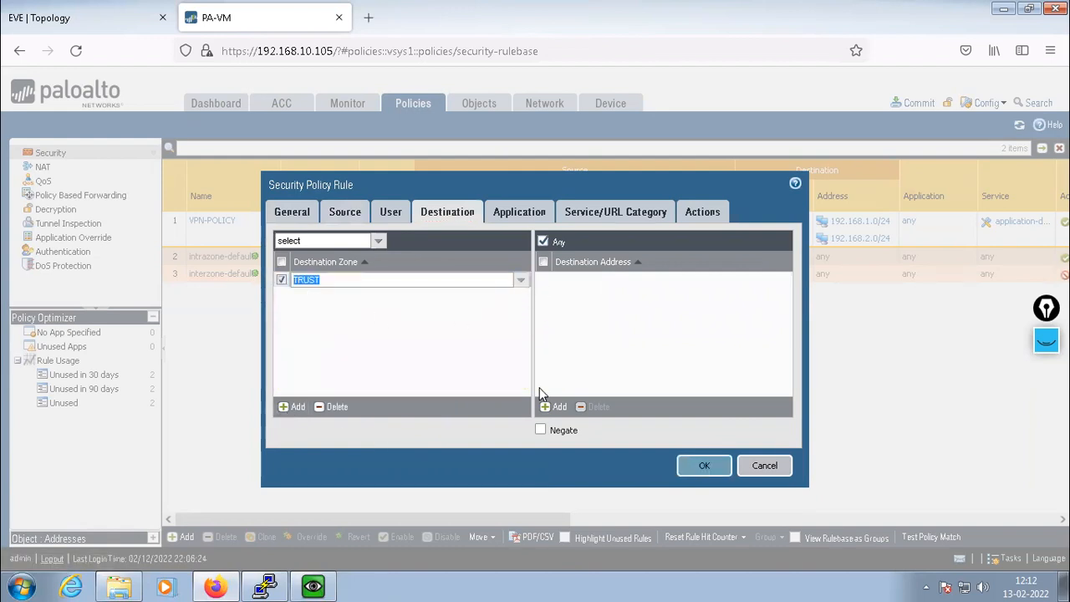
pyautogui.click(556, 408)
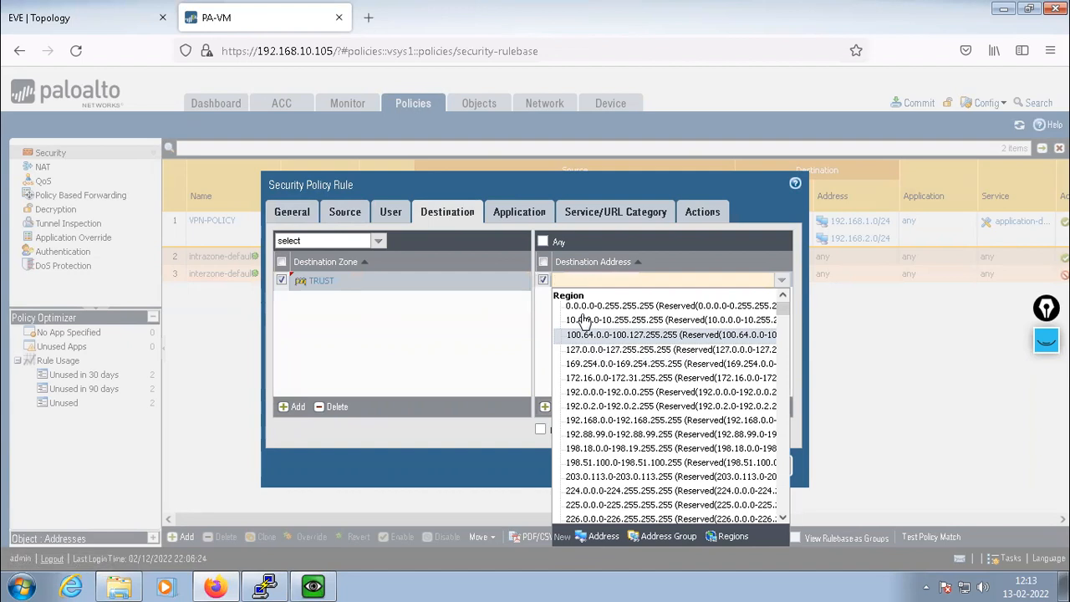
pyautogui.write('10.1.1.')
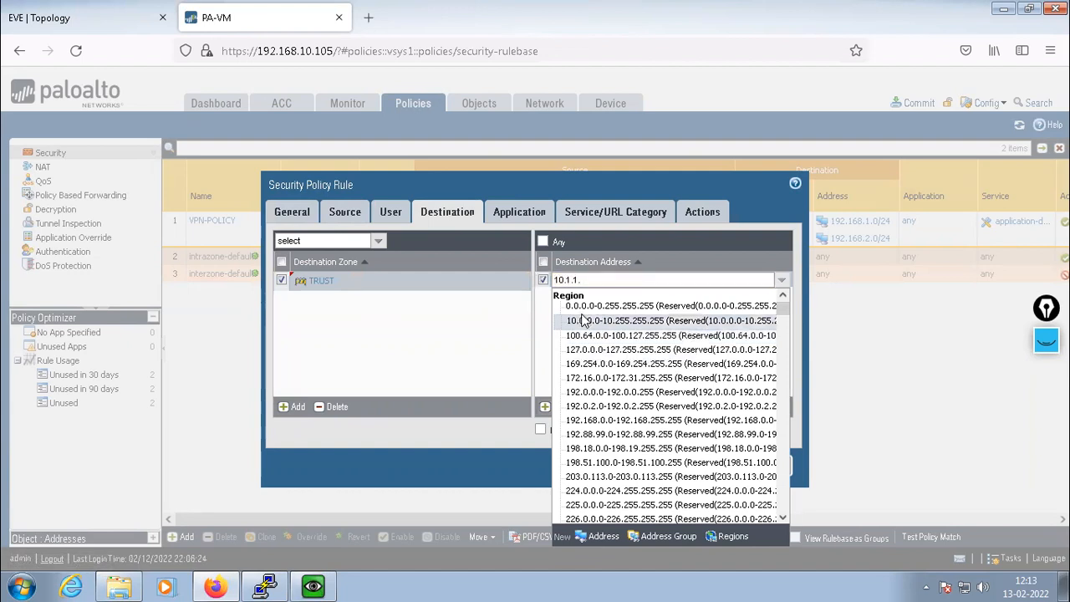
pyautogui.write('0/24')
pyautogui.click(582, 319)
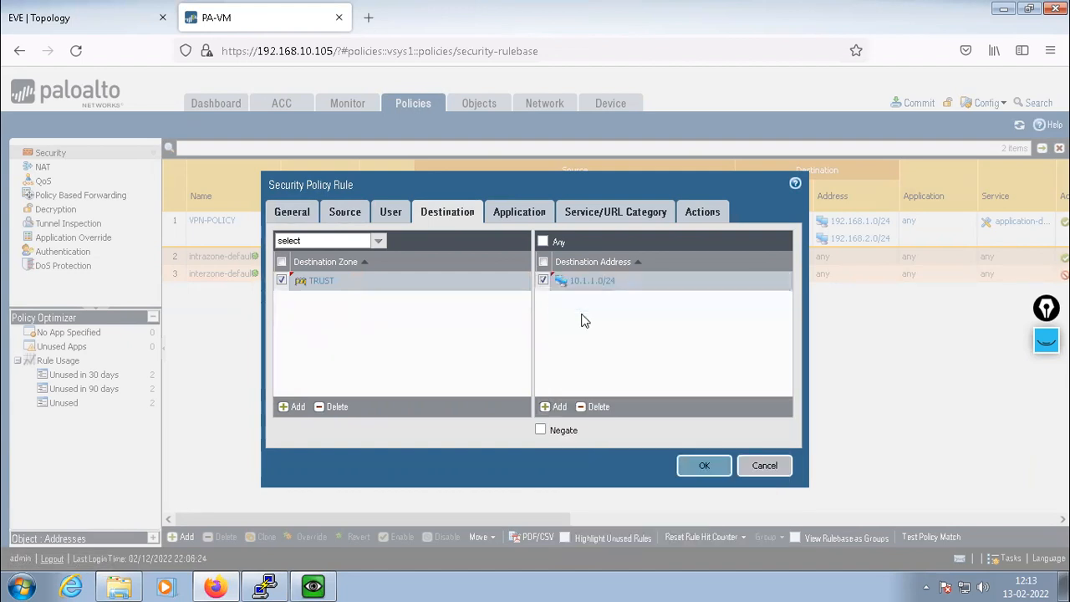
pyautogui.click(559, 407)
pyautogui.write('10.')
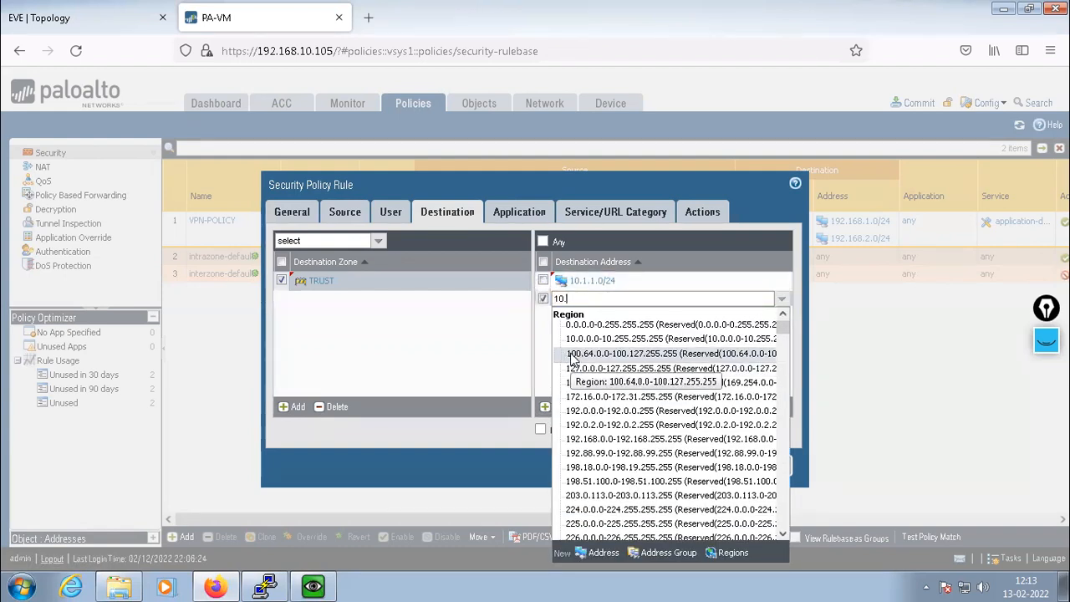
pyautogui.write('2.2.0/24')
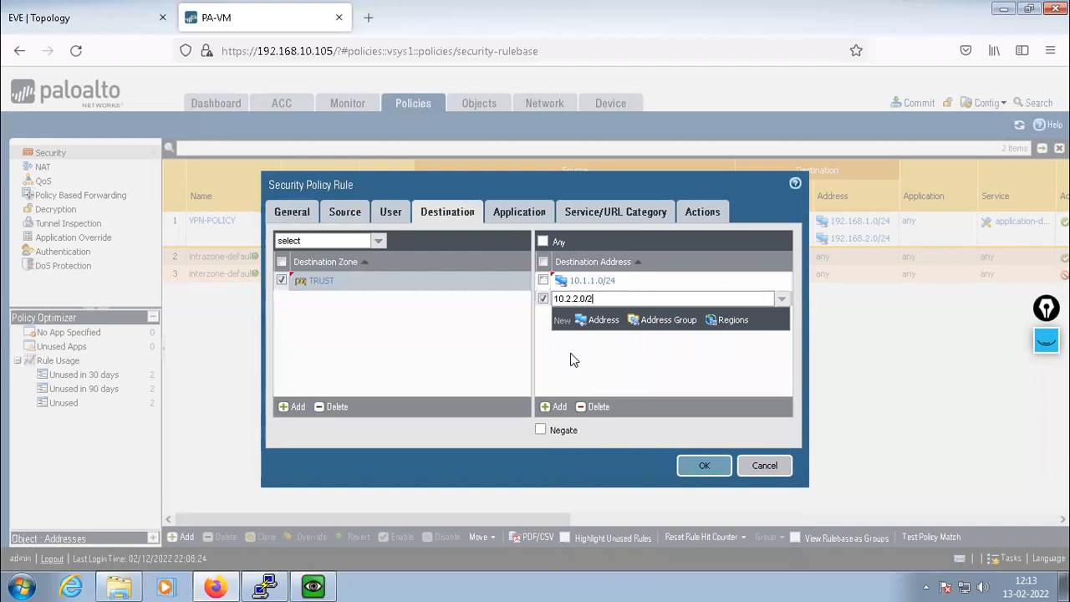
pyautogui.click(572, 360)
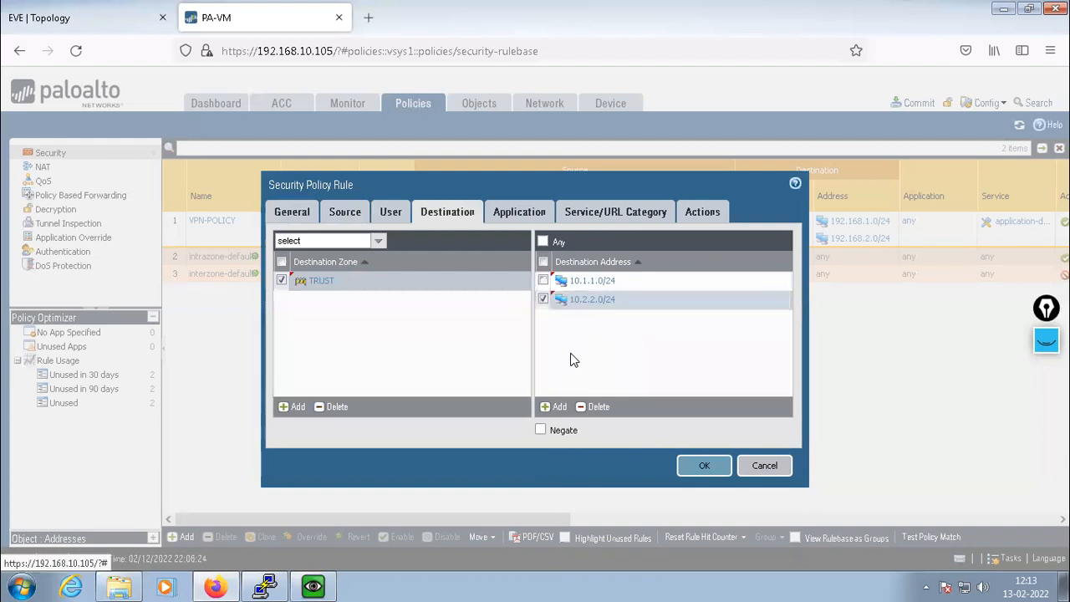
# Enable Log at Session Start and save VPN-TUNNEL-TRUST to the rulebase
pyautogui.click(522, 213)
pyautogui.click(608, 213)
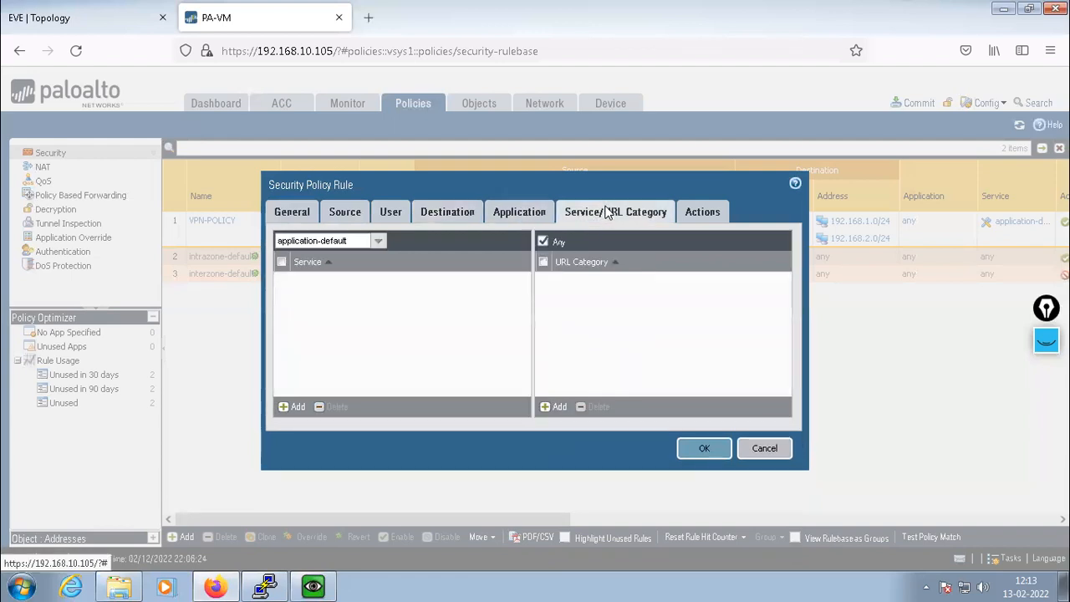
pyautogui.click(707, 216)
pyautogui.click(628, 255)
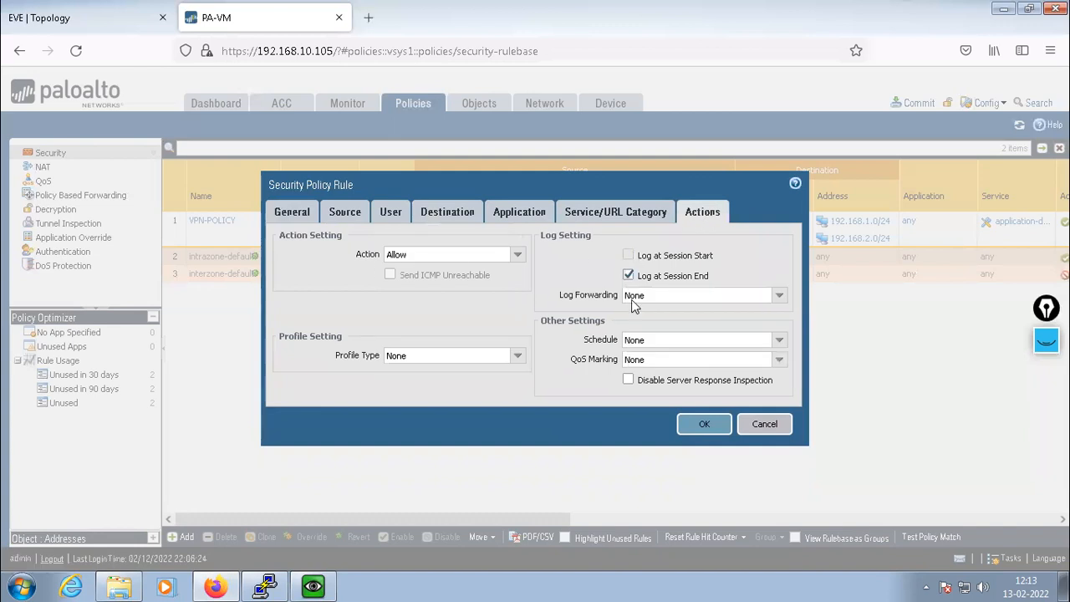
pyautogui.click(703, 424)
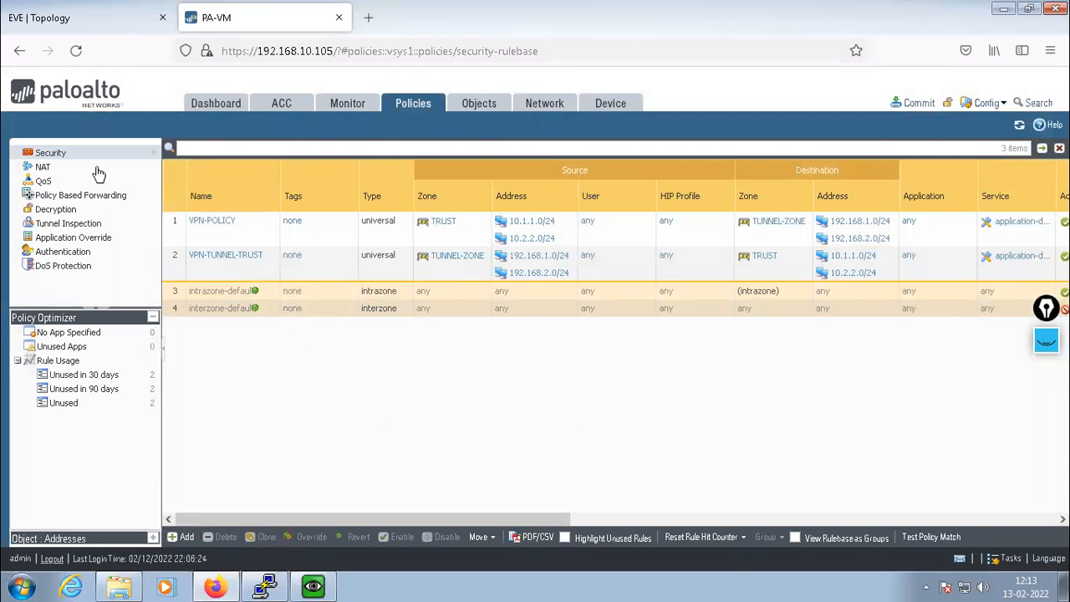
pyautogui.moveTo(257, 234)
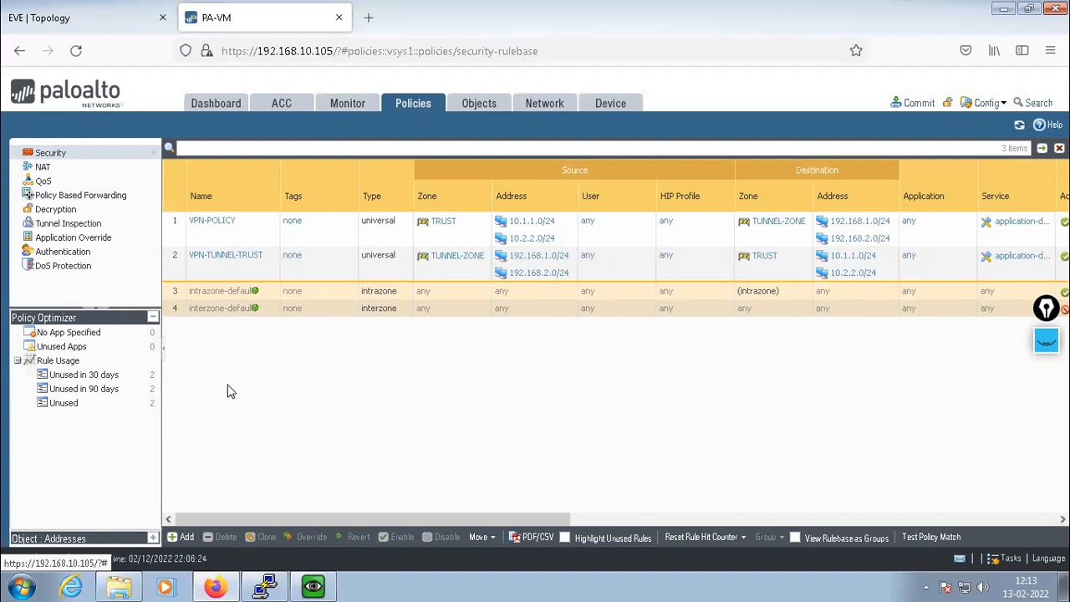
pyautogui.click(212, 221)
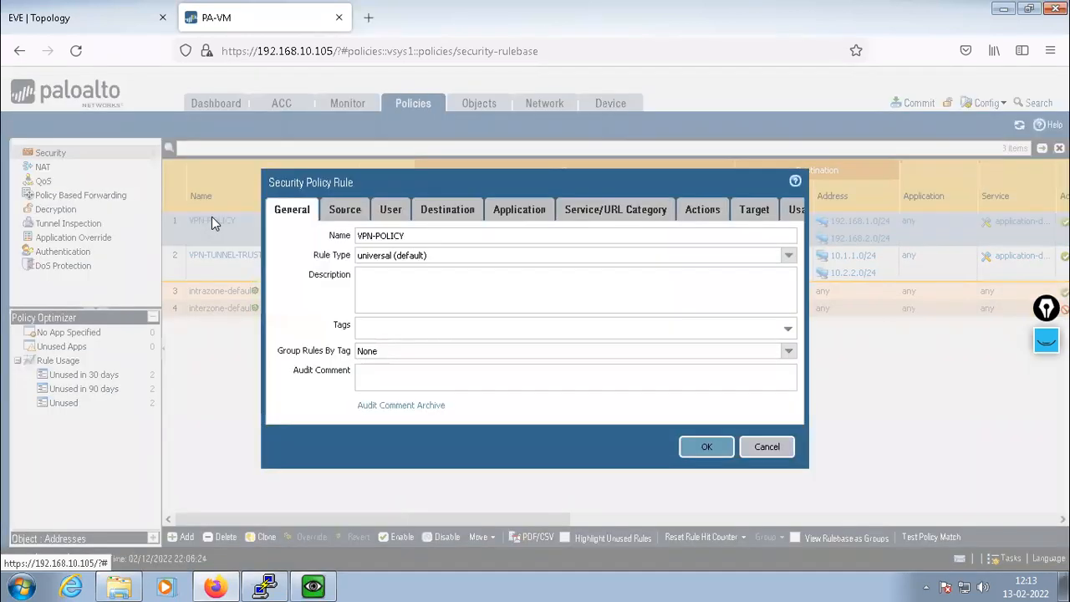
pyautogui.click(344, 209)
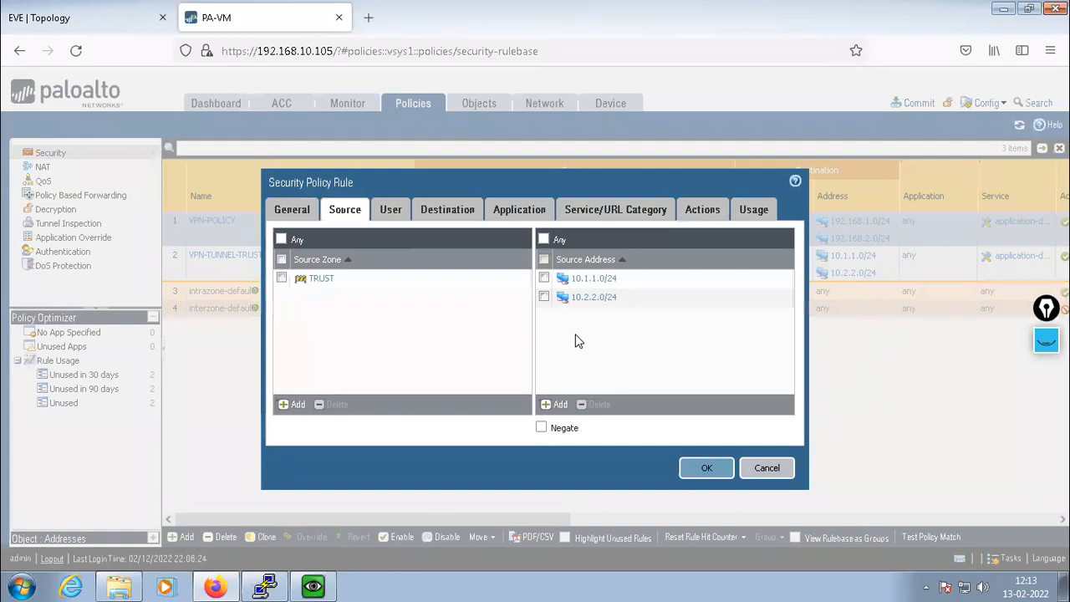
pyautogui.click(447, 211)
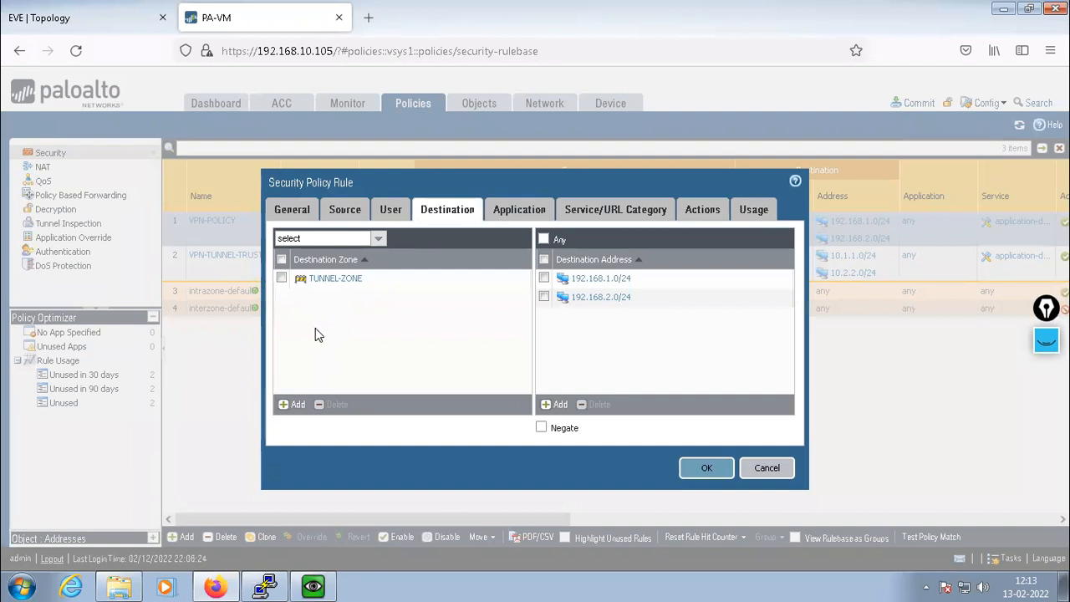
pyautogui.click(767, 469)
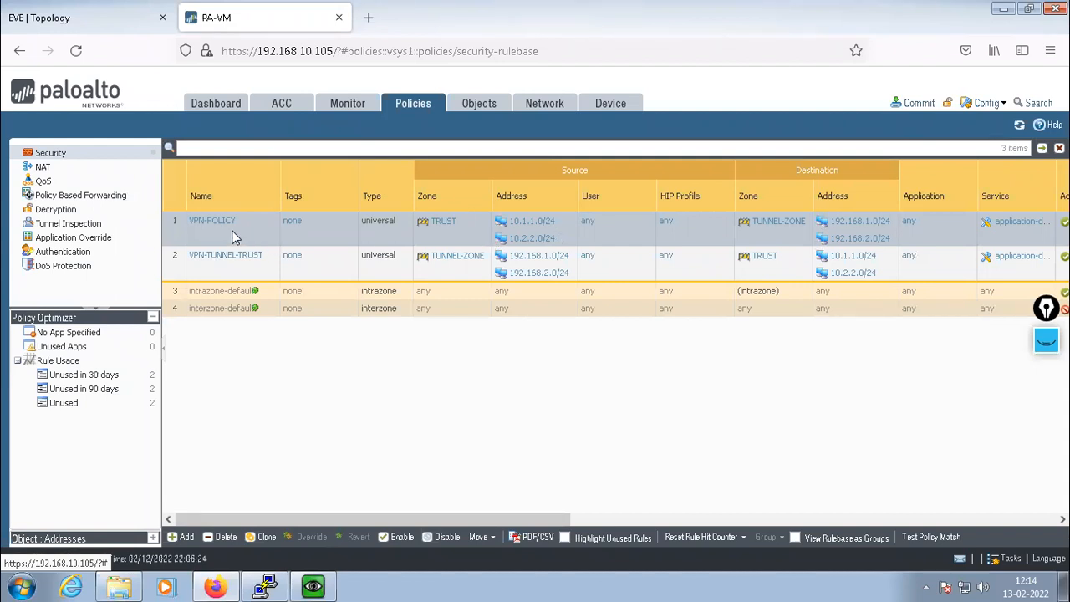
# Compare the firewall rulebase with the lab topology, ending on the EVE topology view
pyautogui.click(72, 14)
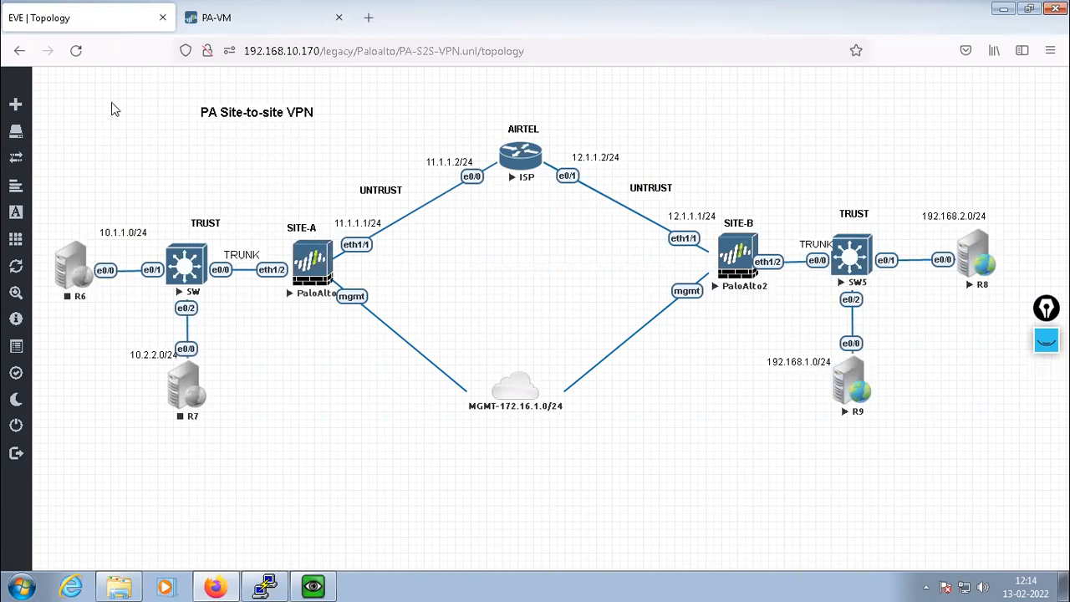
pyautogui.click(192, 12)
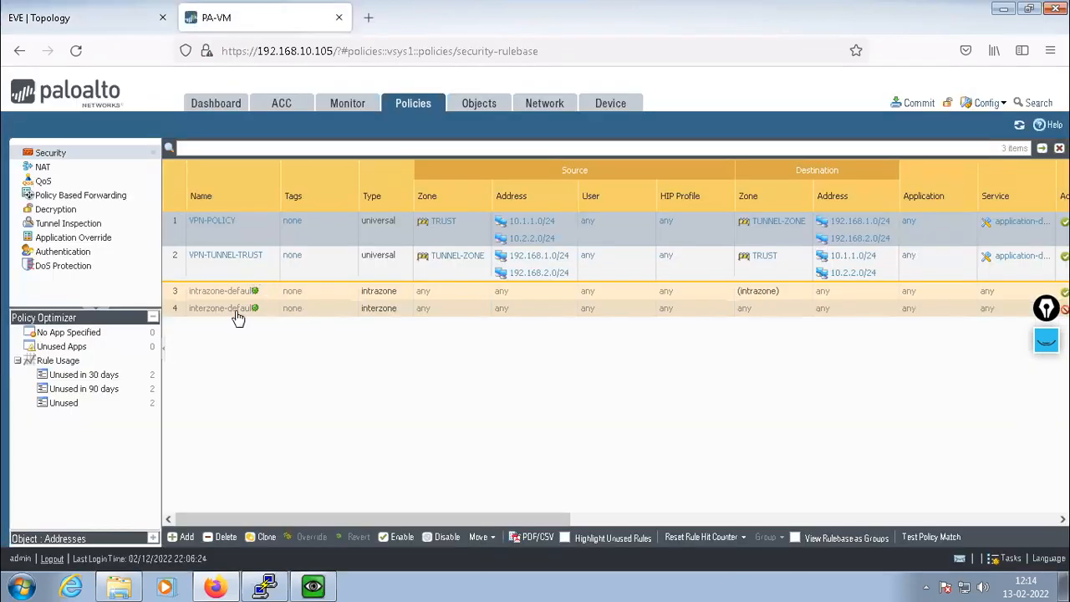
pyautogui.click(98, 26)
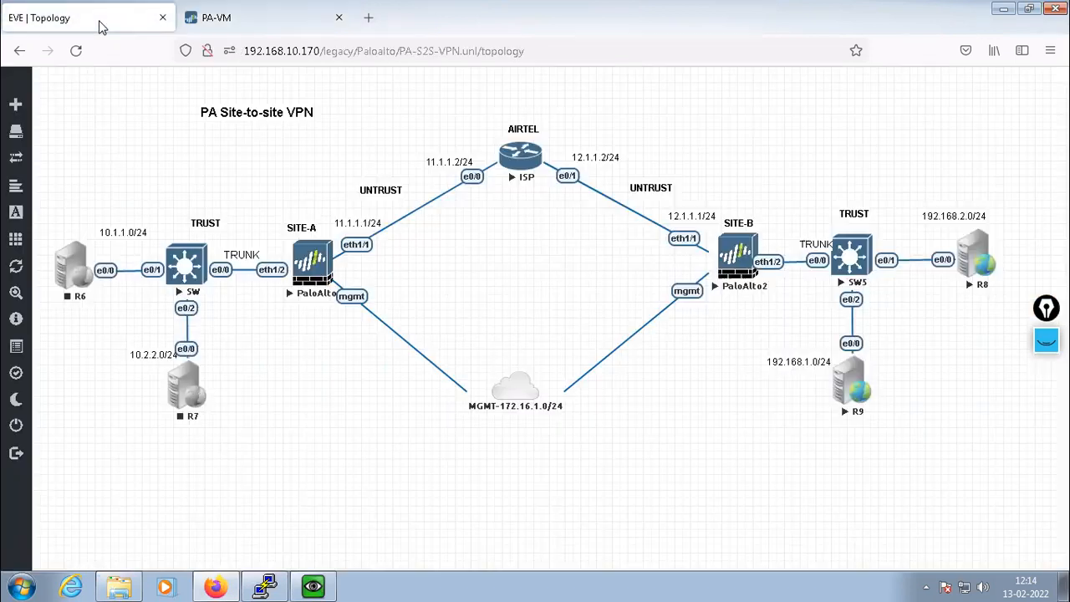
pyautogui.click(197, 18)
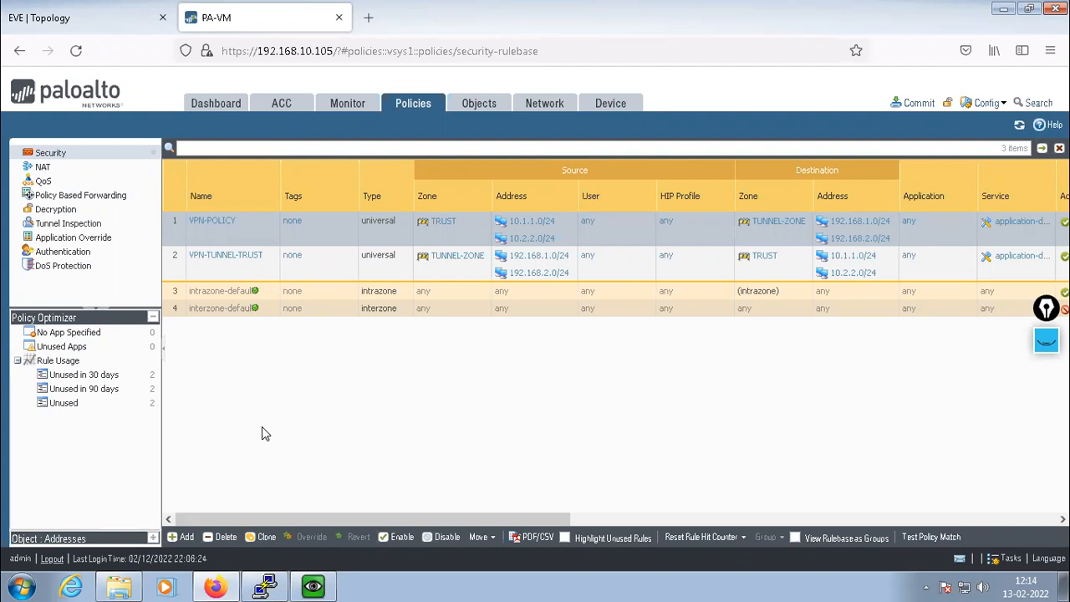
pyautogui.click(91, 17)
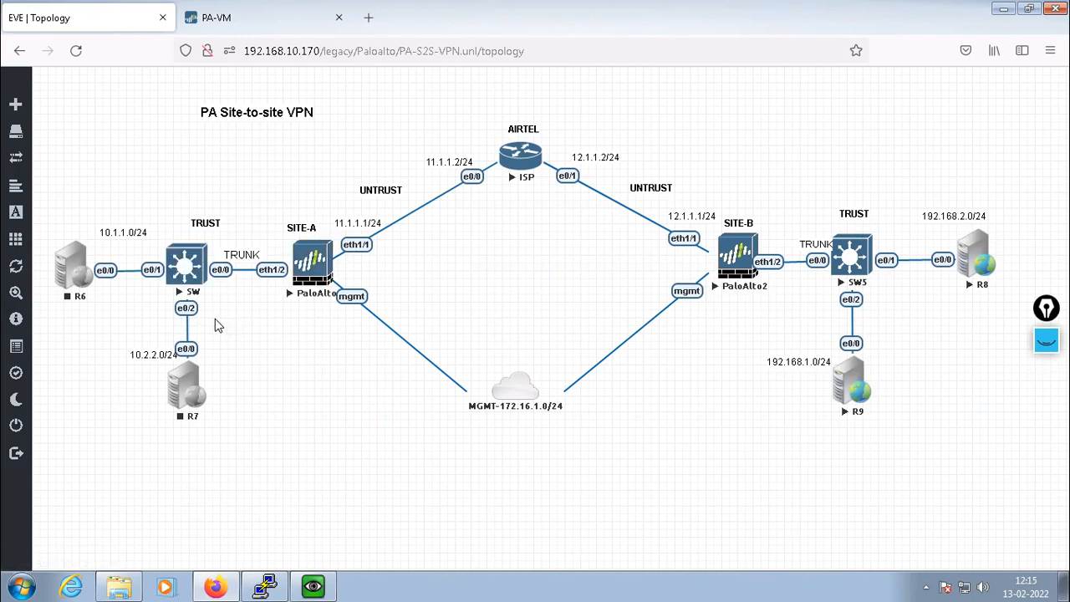
# Open the SW switch console and enter configuration mode for interface e0/0
pyautogui.click(186, 264)
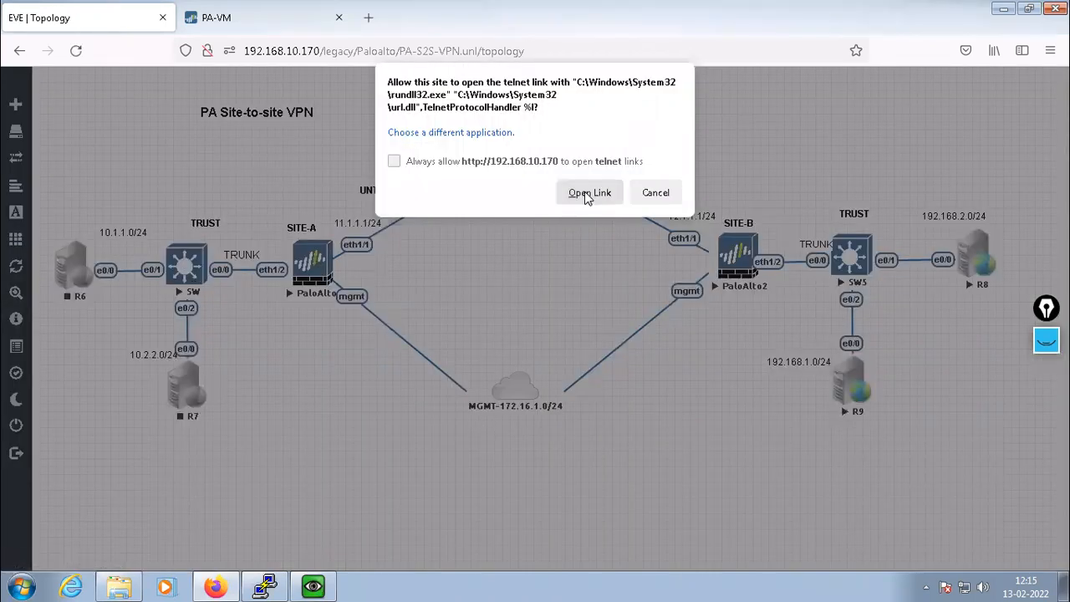
pyautogui.click(581, 193)
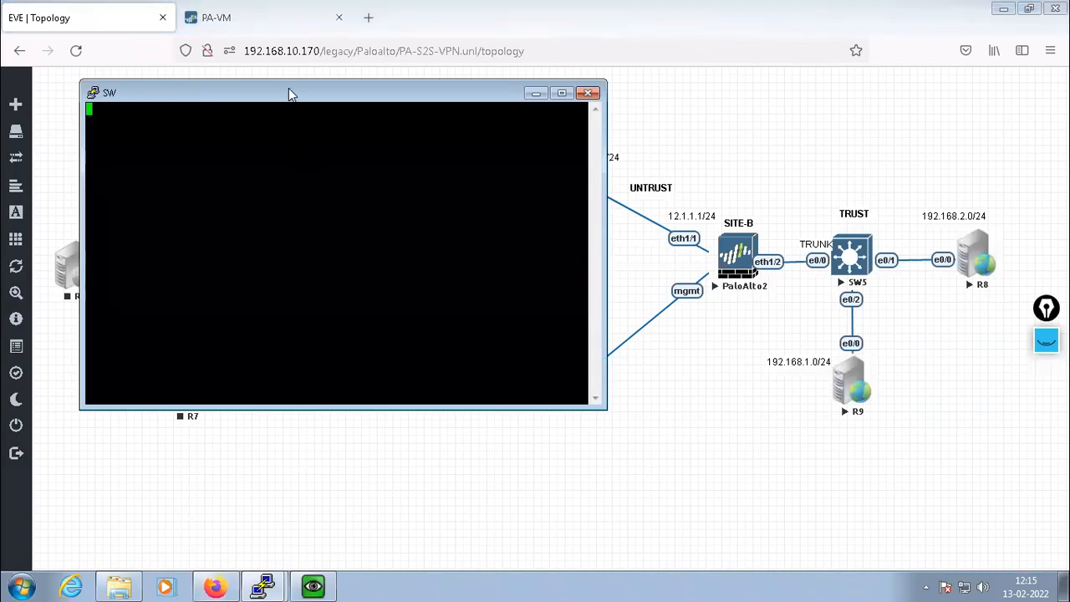
pyautogui.moveTo(277, 90); pyautogui.dragTo(542, 140)
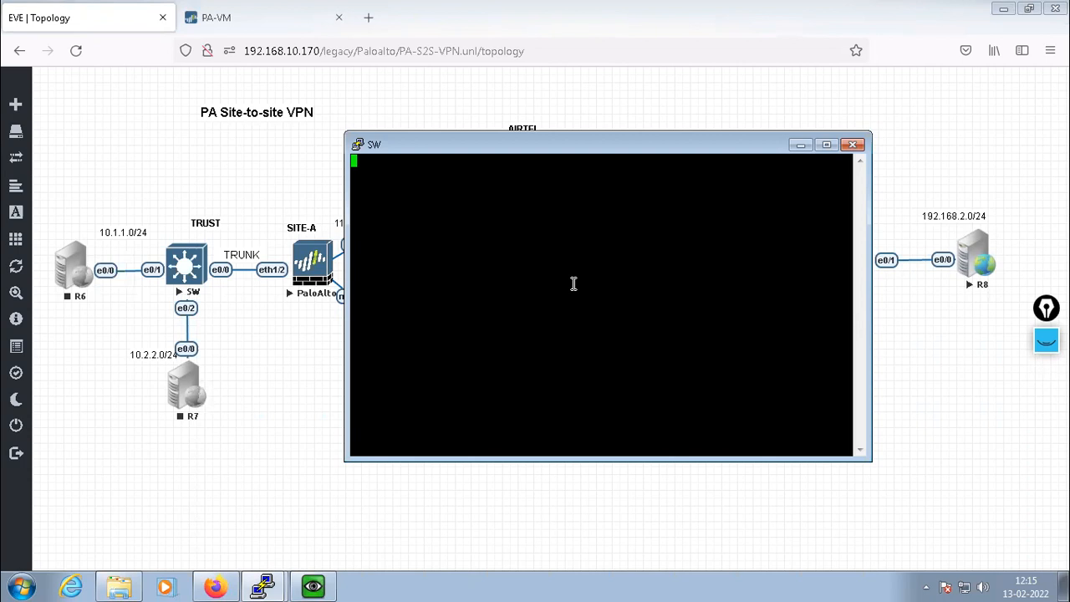
pyautogui.press('Return')
pyautogui.press('Return')
pyautogui.press('Return')
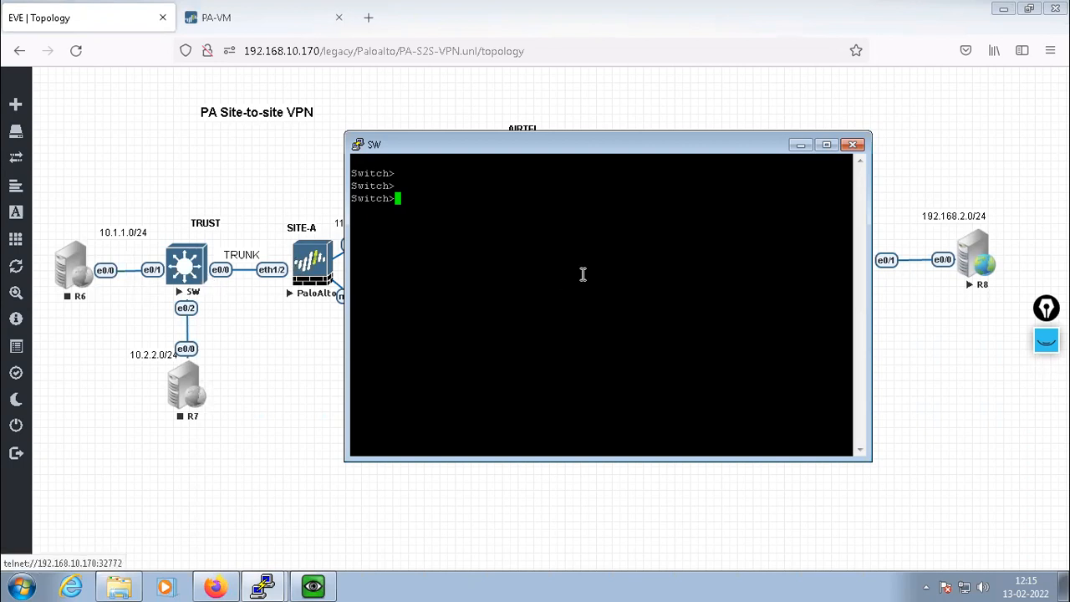
pyautogui.write('ena')
pyautogui.press('Return')
pyautogui.press('Return')
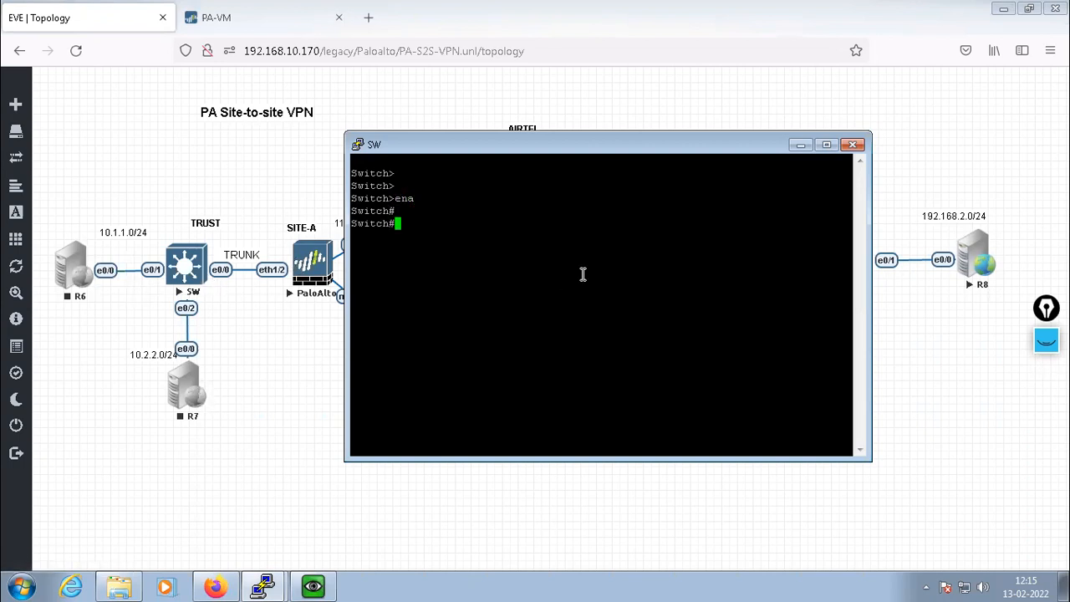
pyautogui.press('Return')
pyautogui.press('Return')
pyautogui.write('config t')
pyautogui.press('Return')
pyautogui.press('Return')
pyautogui.write('int e0/0')
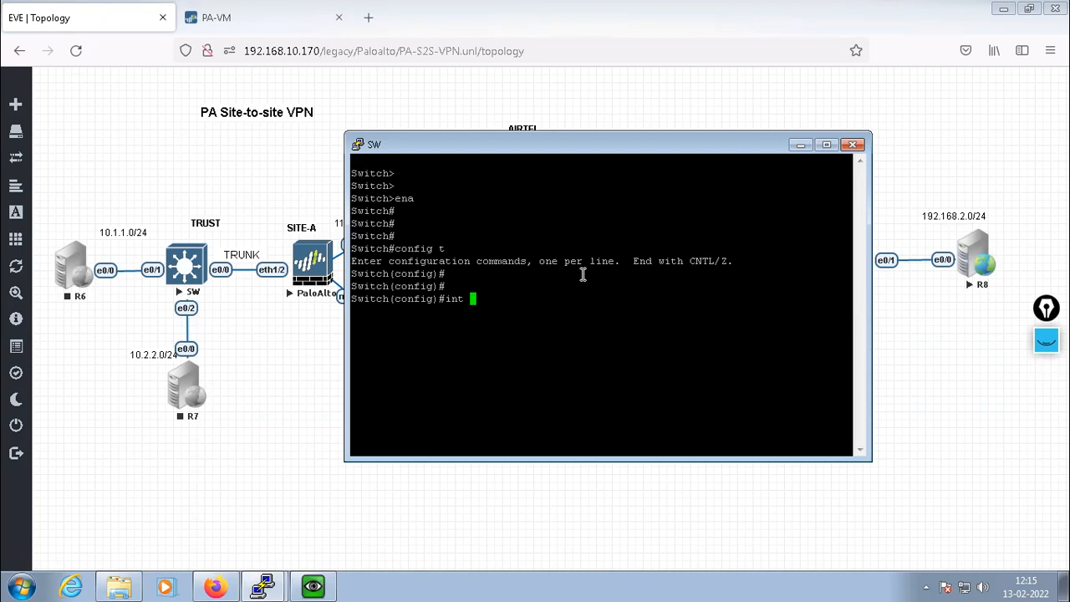
pyautogui.press('Return')
pyautogui.press('Return')
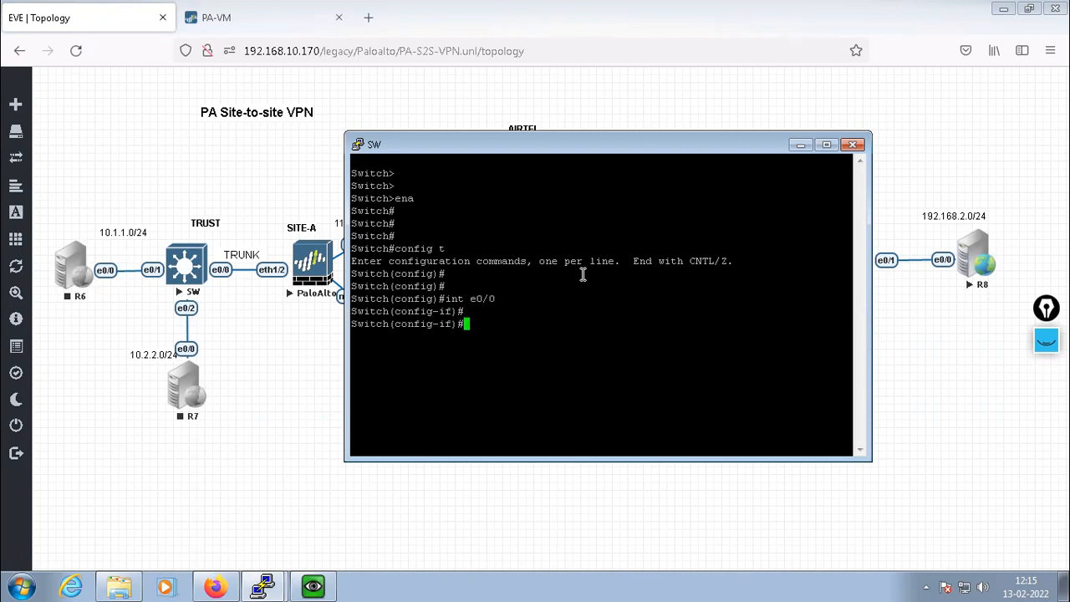
pyautogui.press('Return')
pyautogui.press('Return')
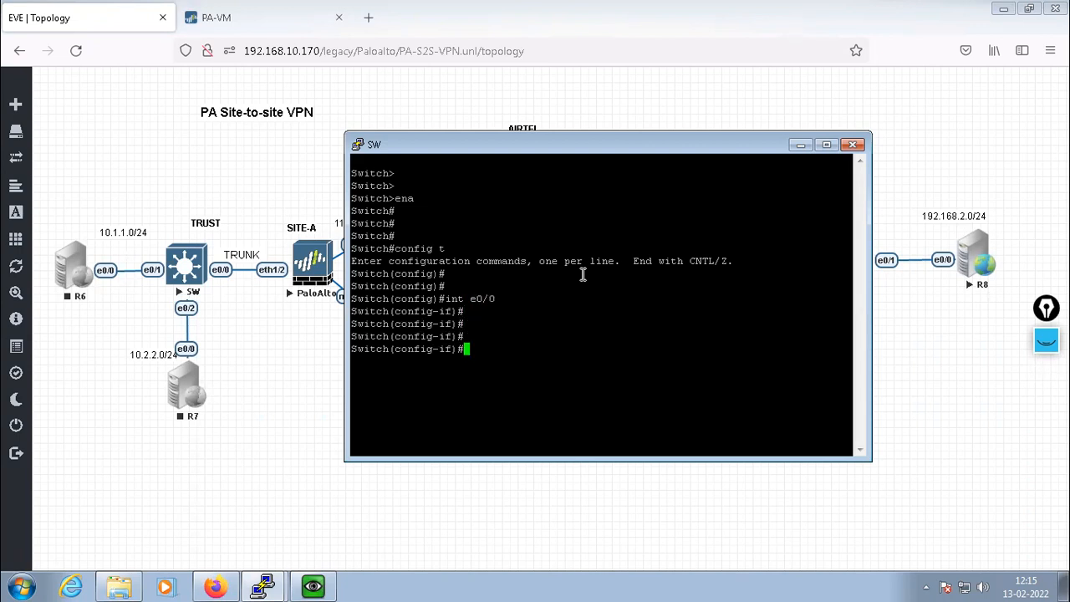
# Make e0/0 a dot1q trunk port, enable it with no shut, and exit
pyautogui.write('switchport trunk enca')
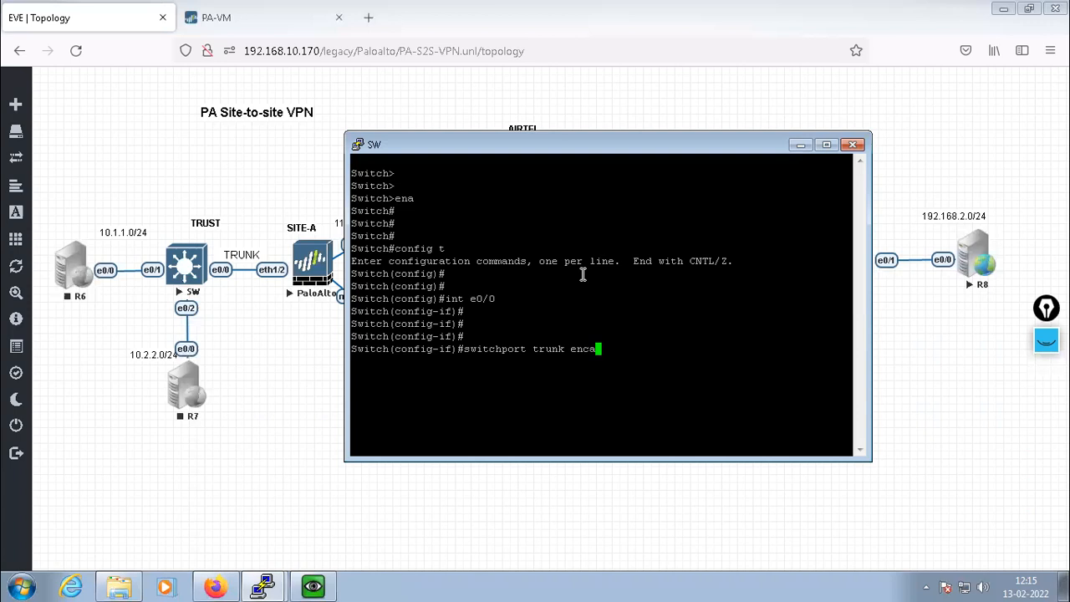
pyautogui.write('psulation dot1q')
pyautogui.press('Return')
pyautogui.write('switchport mode trunk')
pyautogui.press('Return')
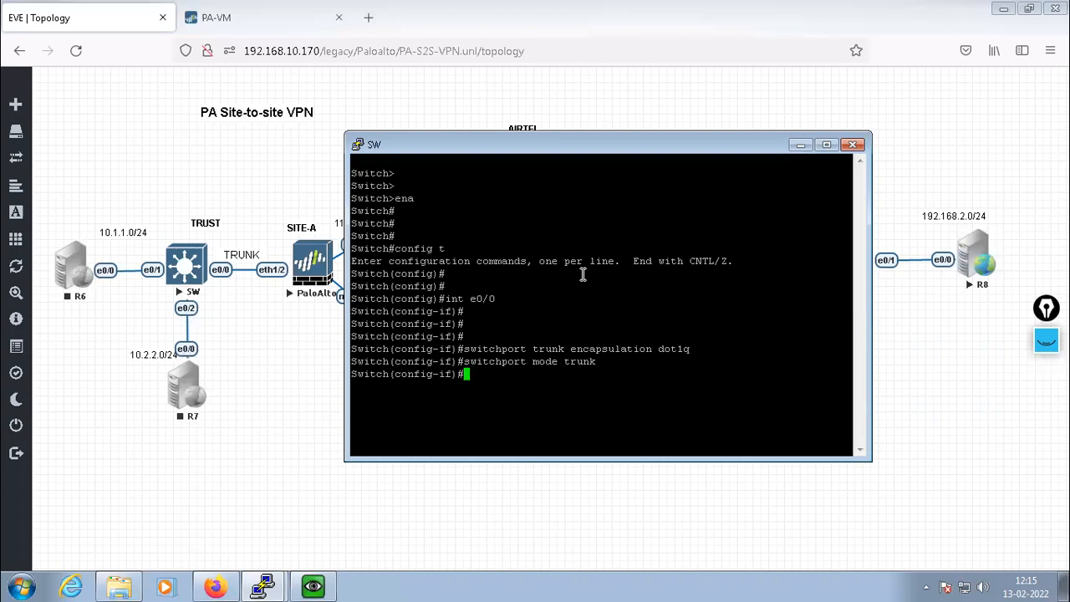
pyautogui.write('no shute')
pyautogui.press('Return')
pyautogui.write('x')
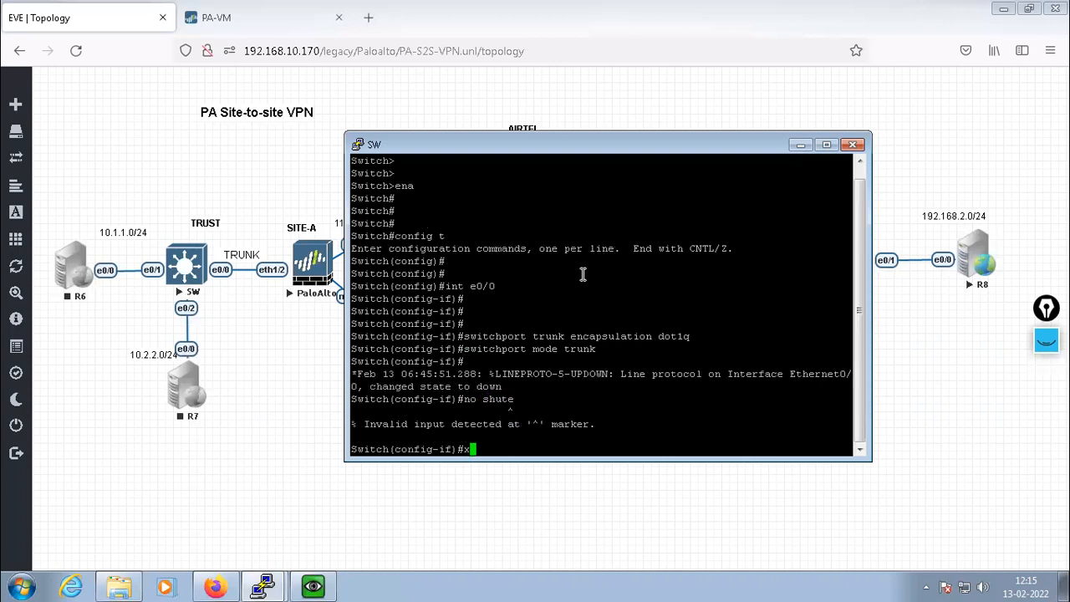
pyautogui.press('BackSpace')
pyautogui.write('no shut')
pyautogui.press('Return')
pyautogui.press('Return')
pyautogui.press('Return')
pyautogui.press('Return')
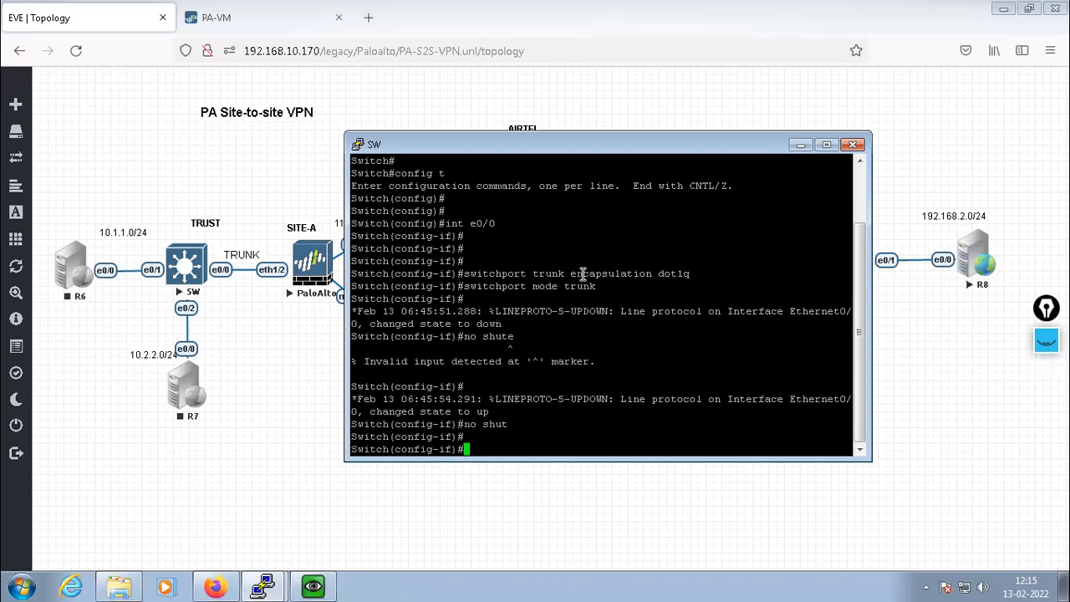
pyautogui.write('exit')
pyautogui.press('Return')
pyautogui.press('Return')
pyautogui.press('Return')
pyautogui.press('Return')
pyautogui.press('Return')
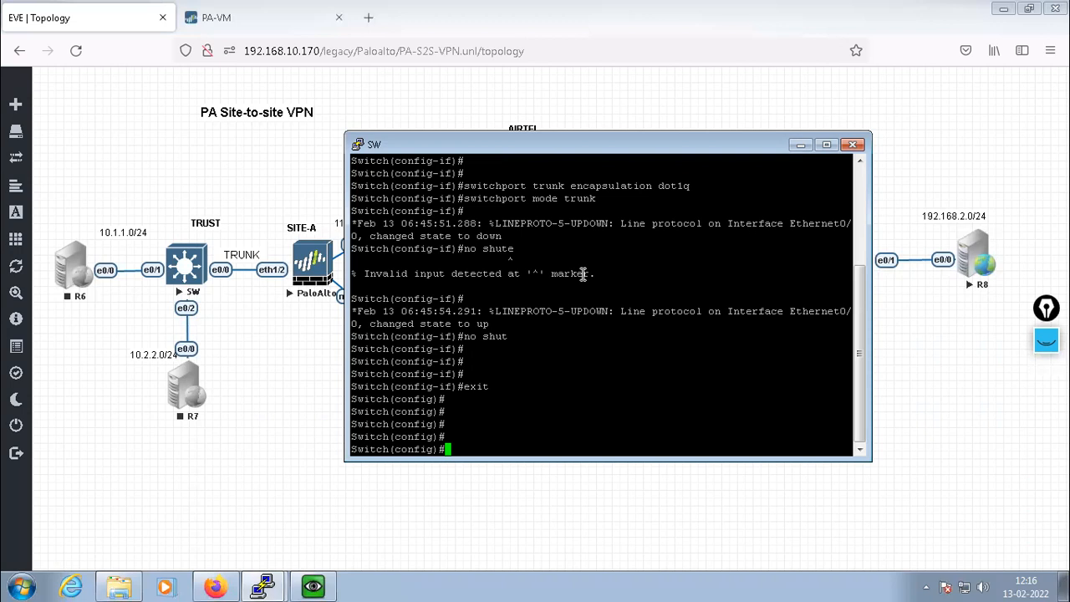
# Configure e0/1 as an enabled access port in VLAN 10
pyautogui.press('Return')
pyautogui.press('Return')
pyautogui.press('Return')
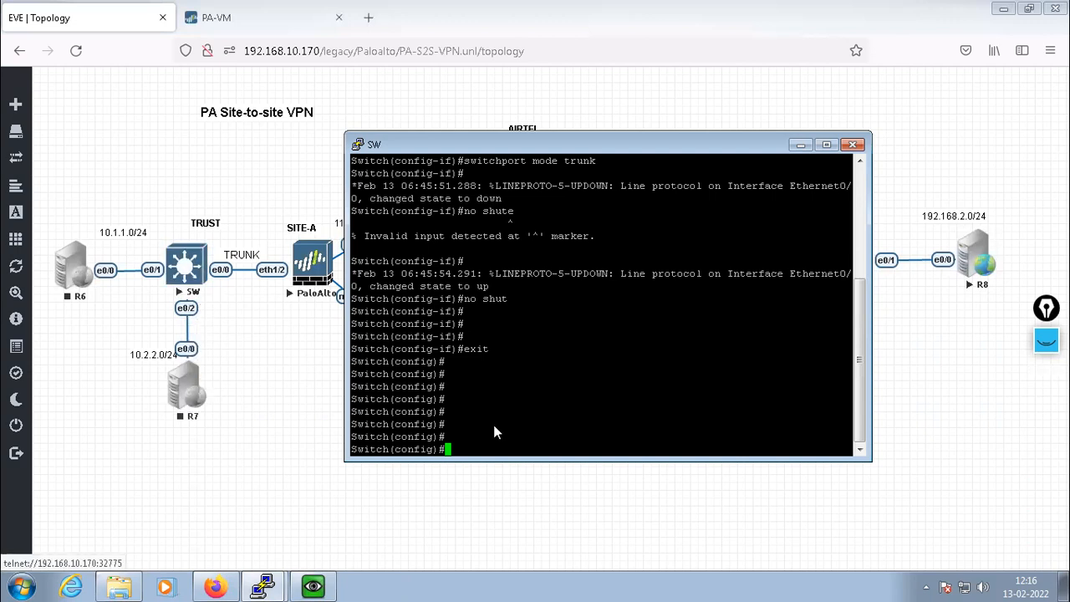
pyautogui.write('int e0/1')
pyautogui.press('Return')
pyautogui.press('Return')
pyautogui.press('Return')
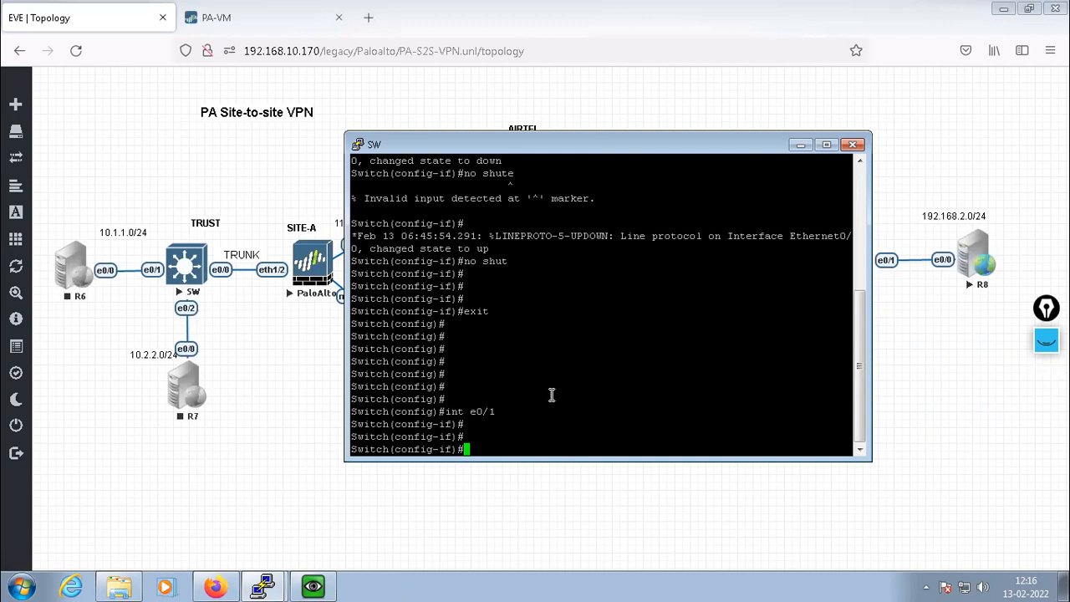
pyautogui.write('switch access vlan 10')
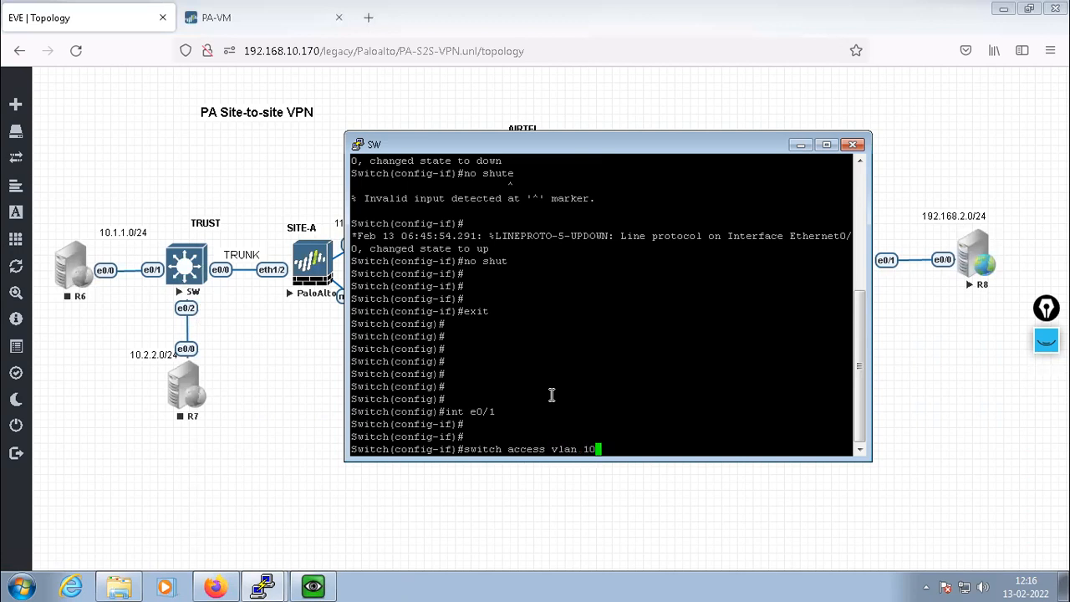
pyautogui.press('Return')
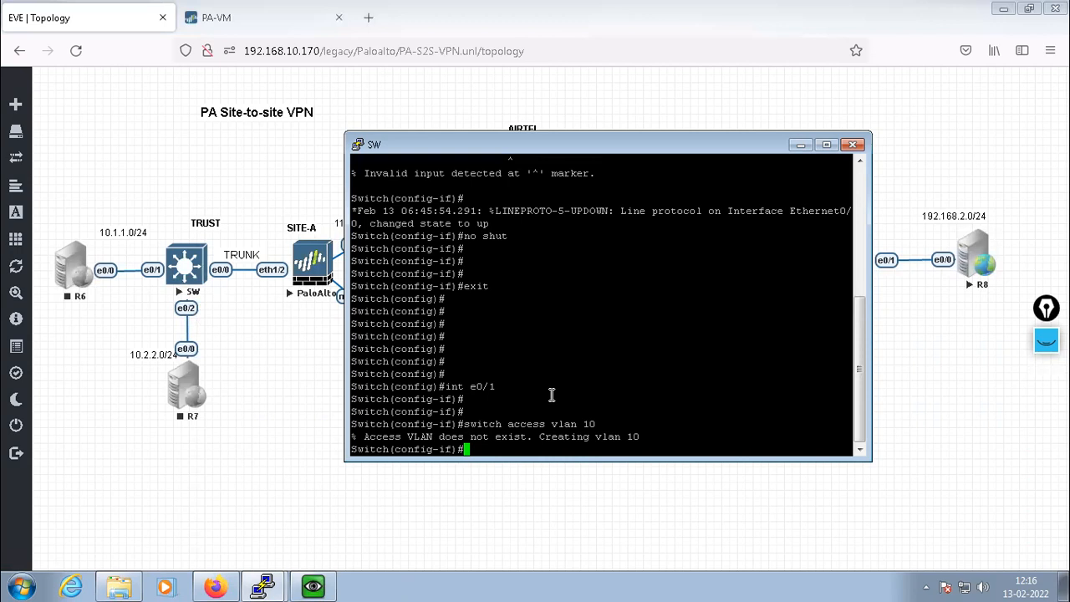
pyautogui.write('switch mode access')
pyautogui.press('Return')
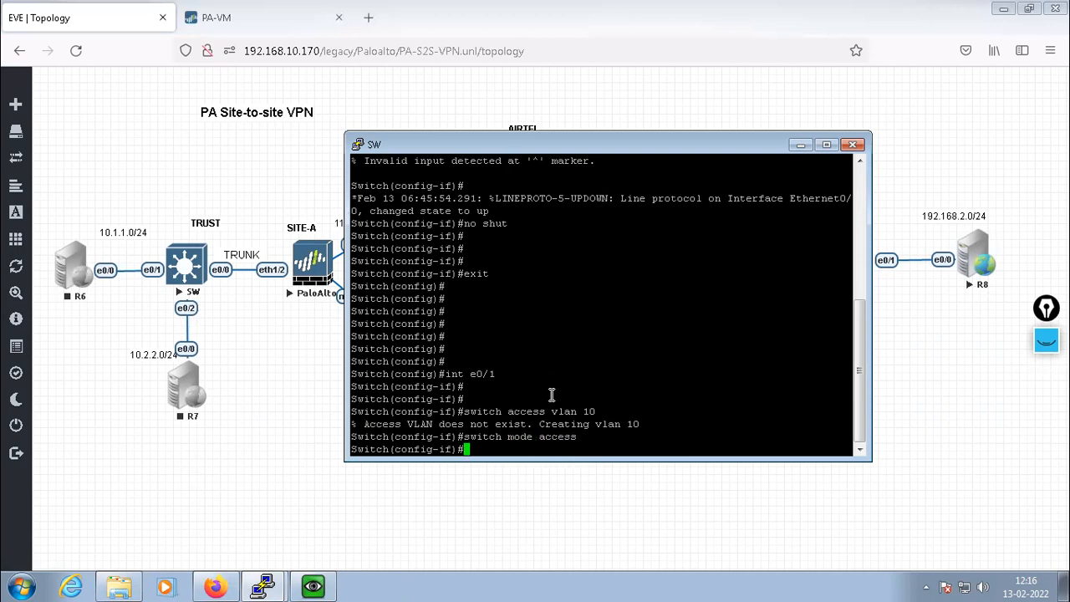
pyautogui.write('no shute')
pyautogui.press('BackSpace')
pyautogui.press('Return')
pyautogui.write('exit')
pyautogui.press('Return')
pyautogui.press('Return')
pyautogui.press('Return')
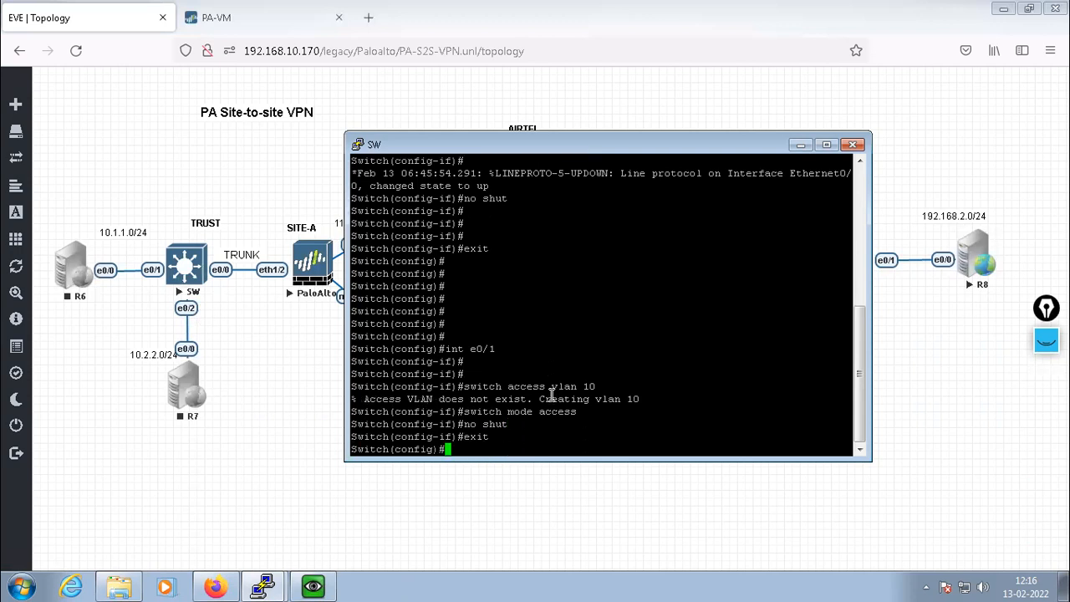
pyautogui.press('Return')
# Configure e0/2 as an enabled access port in VLAN 20 using command history
pyautogui.press('Up')
pyautogui.press('Up')
pyautogui.press('Up')
pyautogui.press('Up')
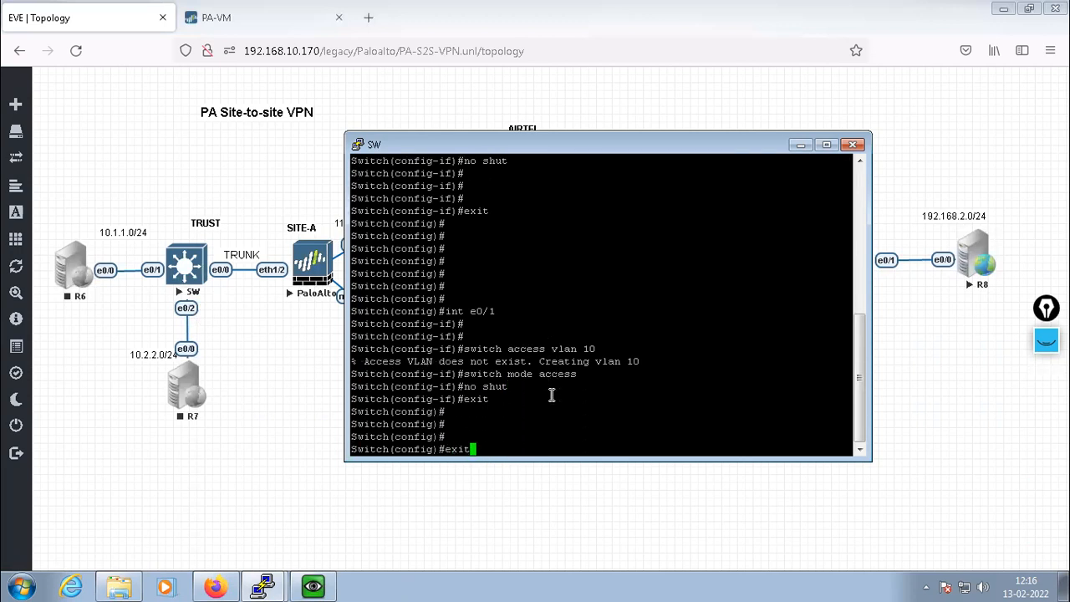
pyautogui.press('Left')
pyautogui.press('Up')
pyautogui.press('Left')
pyautogui.write('2')
pyautogui.hotkey('ctrl', 'a')
pyautogui.press('Return')
pyautogui.press('Up')
pyautogui.press('Up')
pyautogui.press('Up')
pyautogui.press('Up')
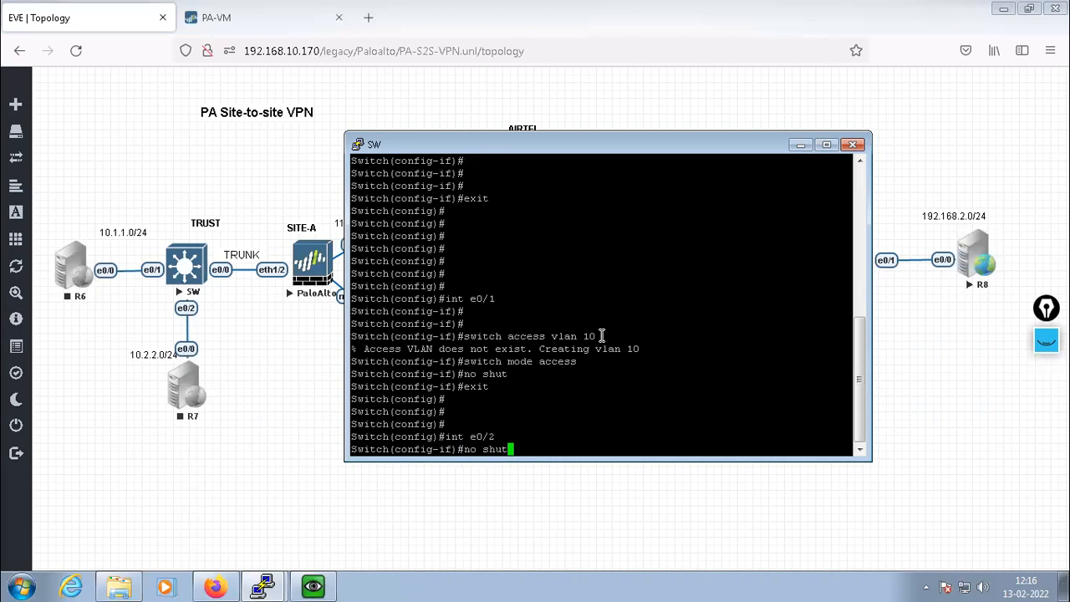
pyautogui.press('Up')
pyautogui.press('BackSpace')
pyautogui.press('BackSpace')
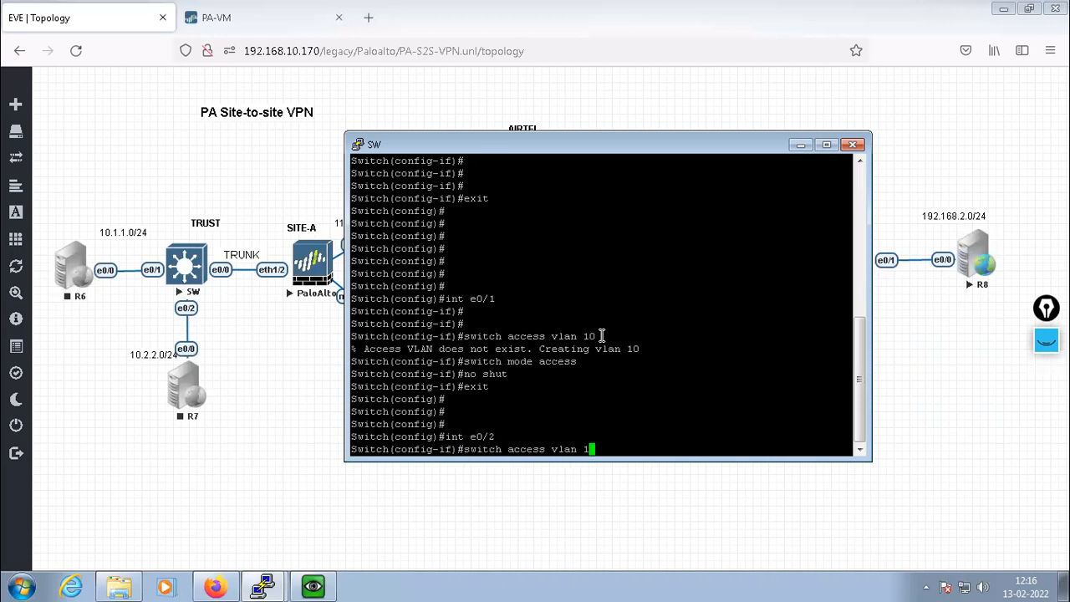
pyautogui.write('20')
pyautogui.press('Return')
pyautogui.press('Up')
pyautogui.press('Up')
pyautogui.press('Up')
pyautogui.press('Up')
pyautogui.press('Up')
pyautogui.press('Up')
pyautogui.press('Return')
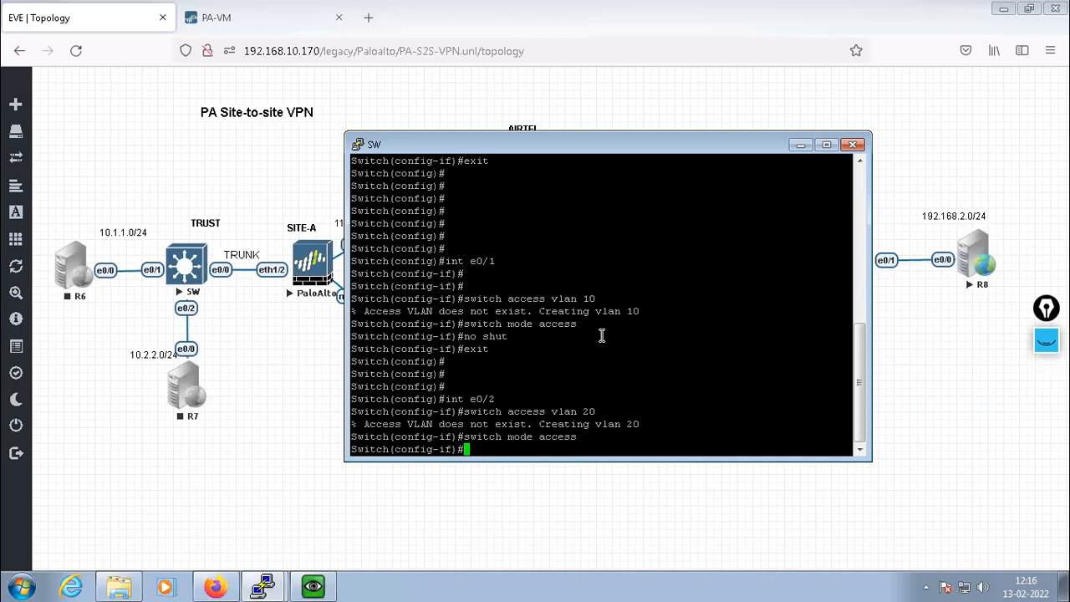
pyautogui.write('no shut')
pyautogui.press('Return')
pyautogui.press('Return')
pyautogui.write('e')
pyautogui.press('Return')
pyautogui.write('xit')
pyautogui.press('Return')
pyautogui.press('Return')
pyautogui.press('Return')
pyautogui.press('Return')
pyautogui.press('Return')
pyautogui.write('exit')
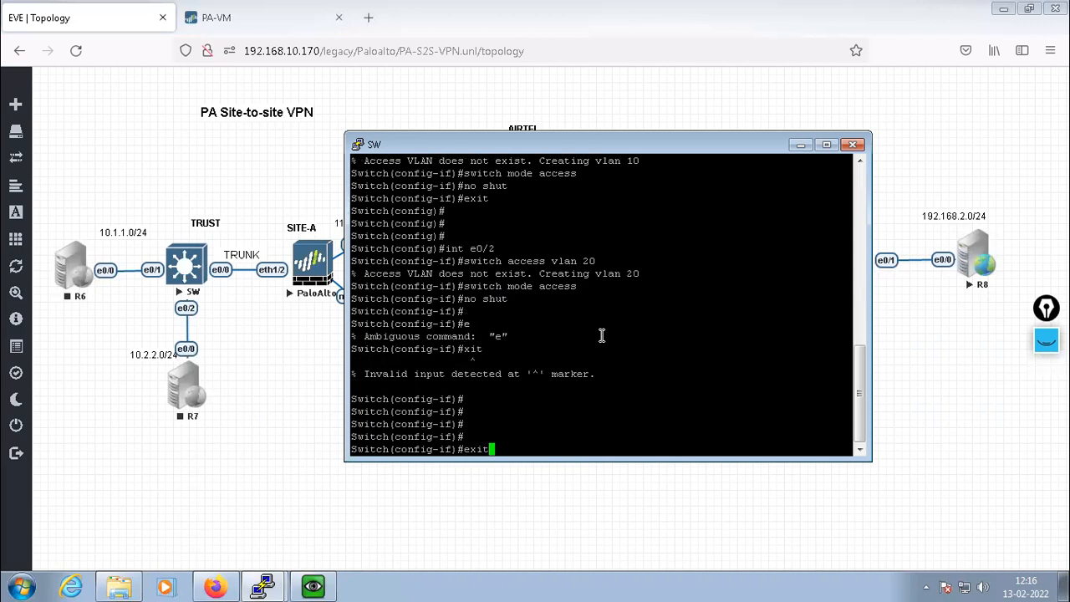
pyautogui.press('Return')
pyautogui.press('Return')
pyautogui.press('Return')
pyautogui.press('Return')
pyautogui.press('Return')
pyautogui.press('Return')
pyautogui.press('Return')
pyautogui.press('Return')
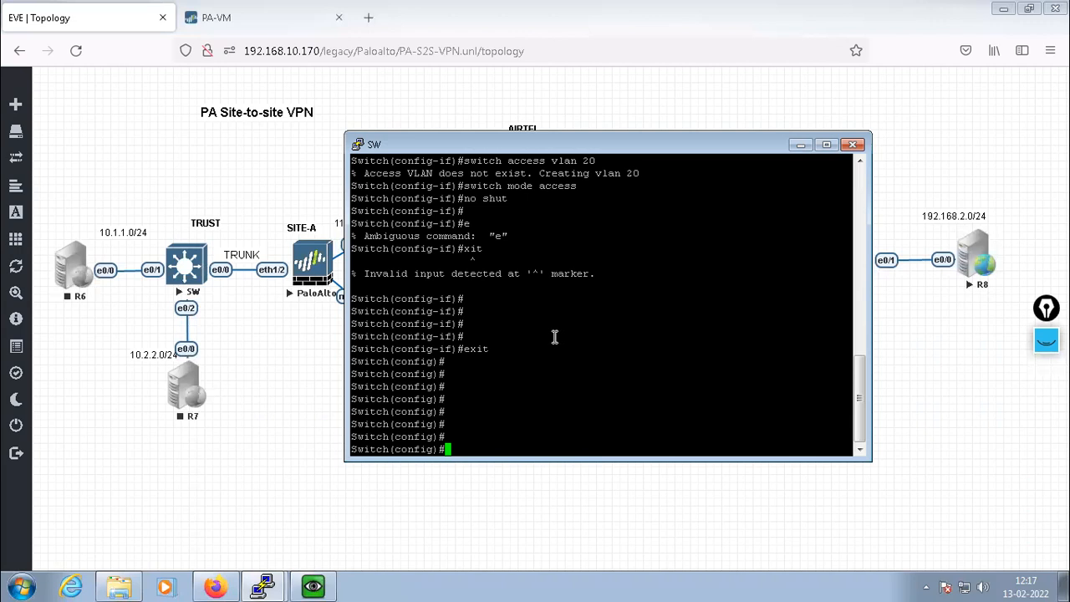
# Hide the SW console and start hosts R6 and R7
pyautogui.click(801, 146)
pyautogui.rightClick(79, 272)
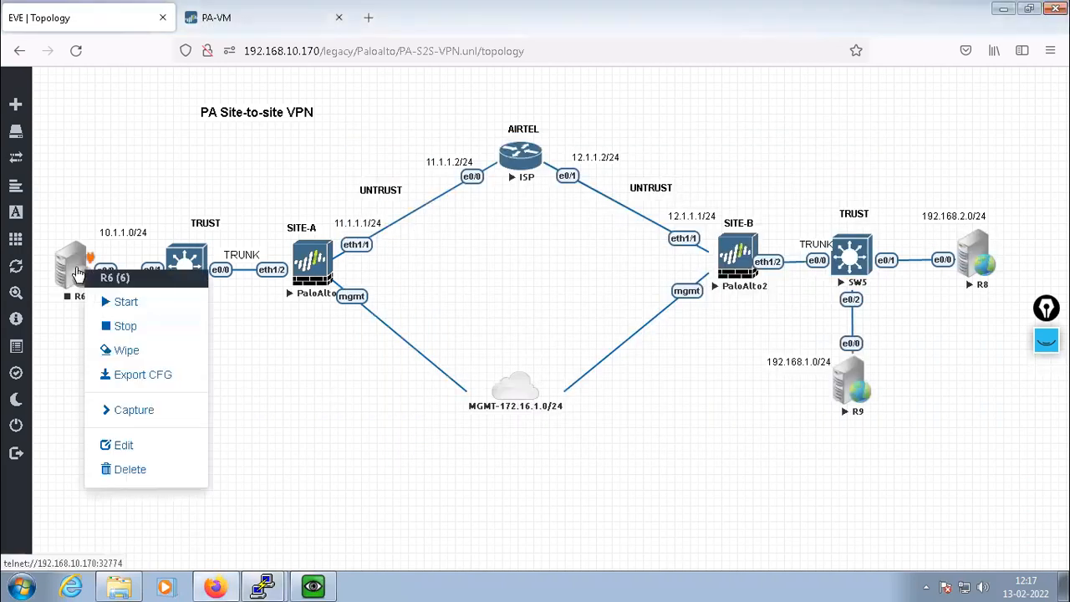
pyautogui.click(121, 304)
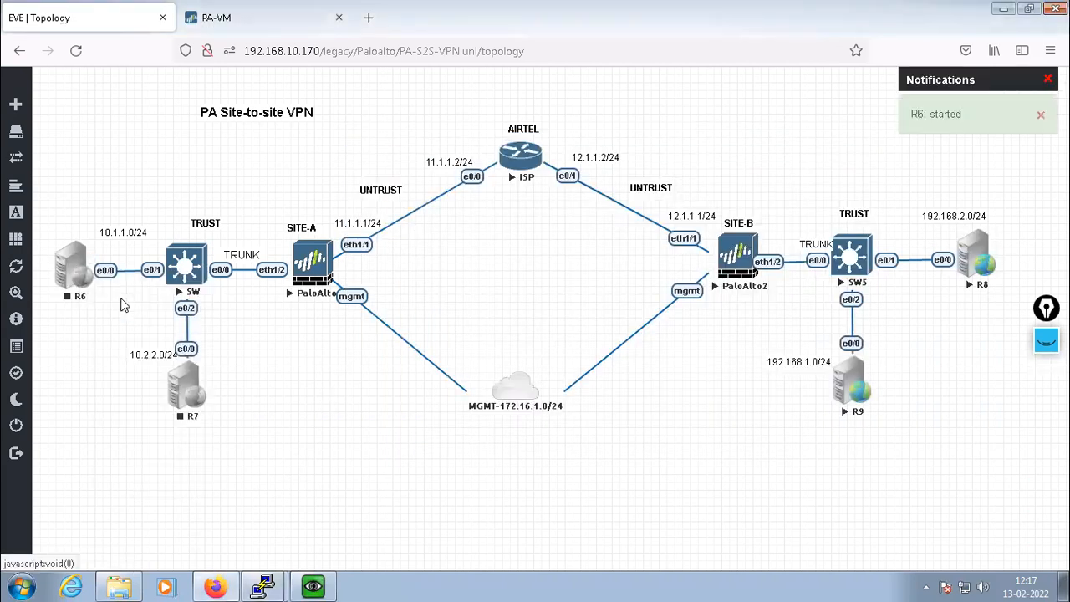
pyautogui.rightClick(184, 393)
pyautogui.click(234, 382)
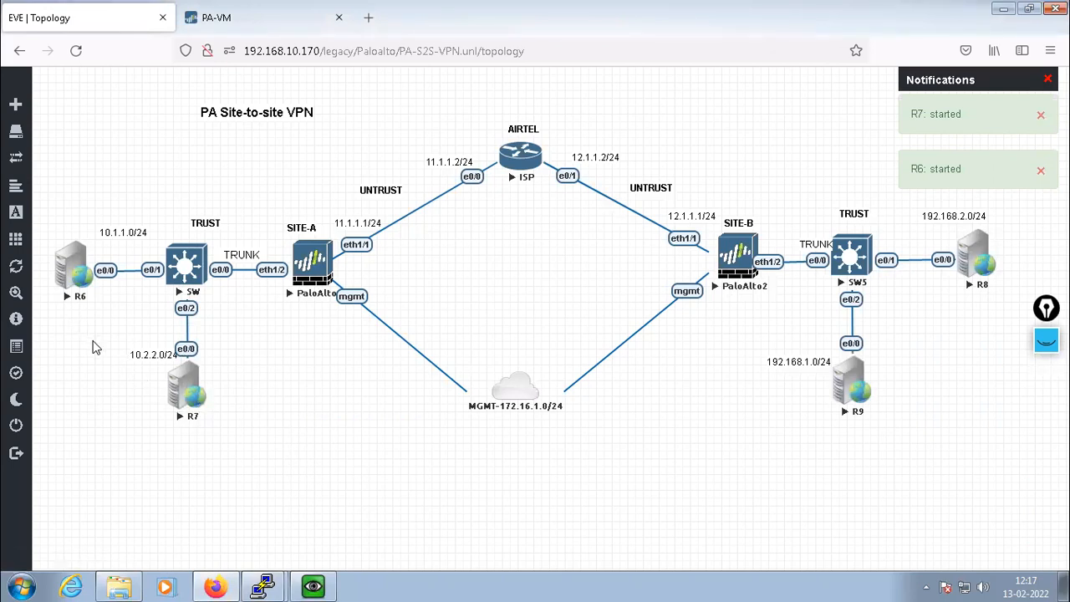
# Open a telnet console to R6 and move it aside
pyautogui.click(72, 272)
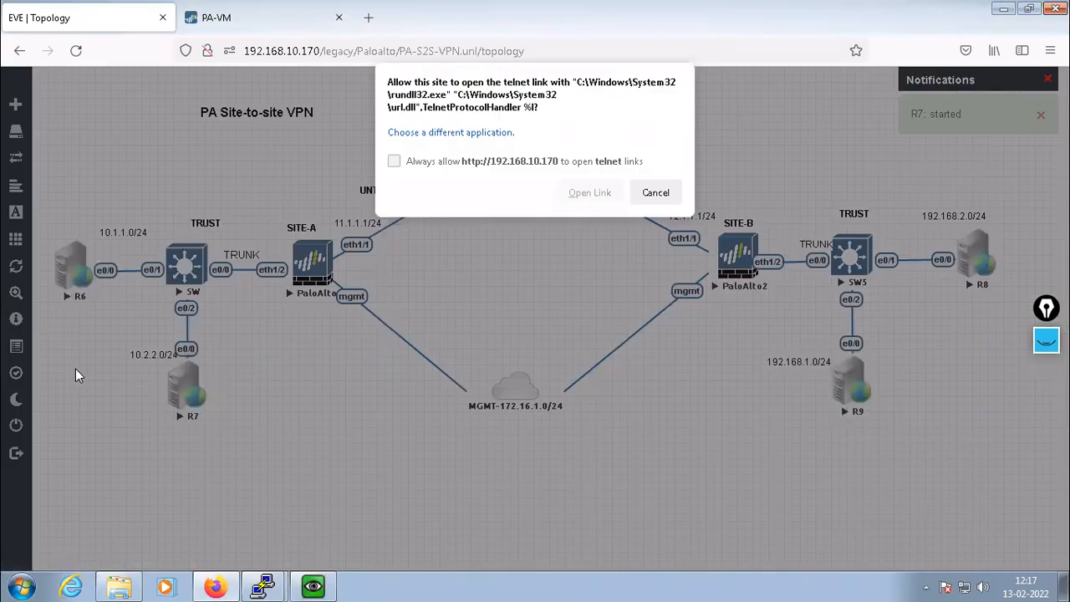
pyautogui.click(577, 196)
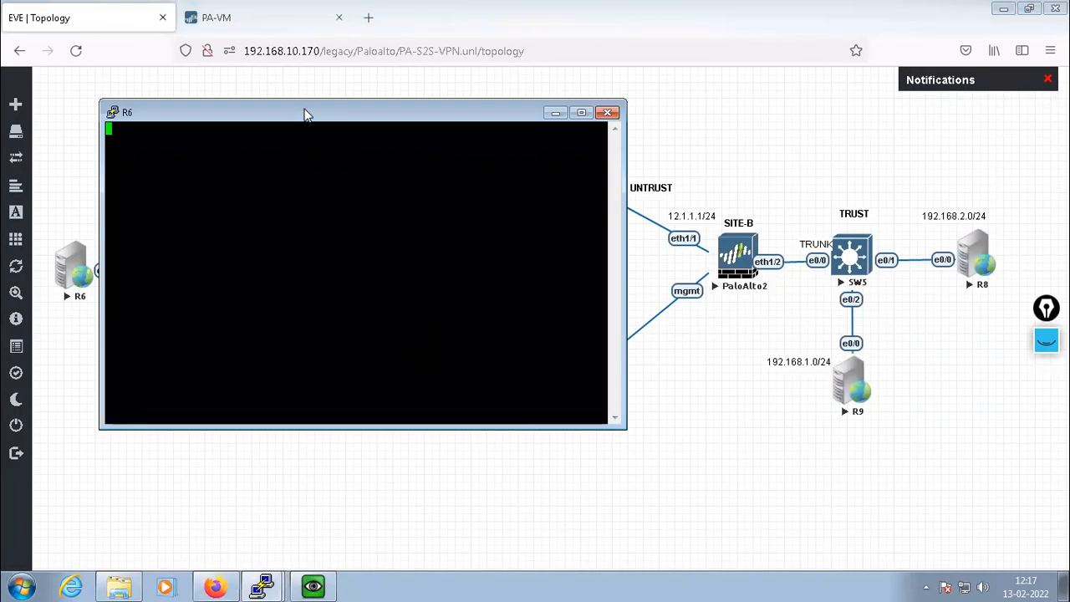
pyautogui.moveTo(305, 115); pyautogui.dragTo(407, 159)
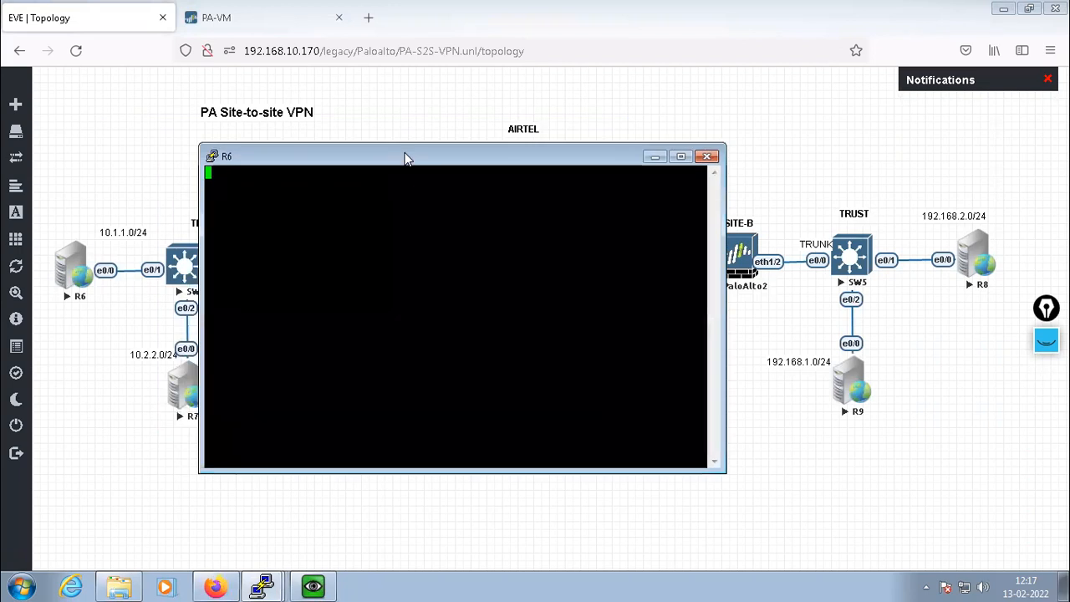
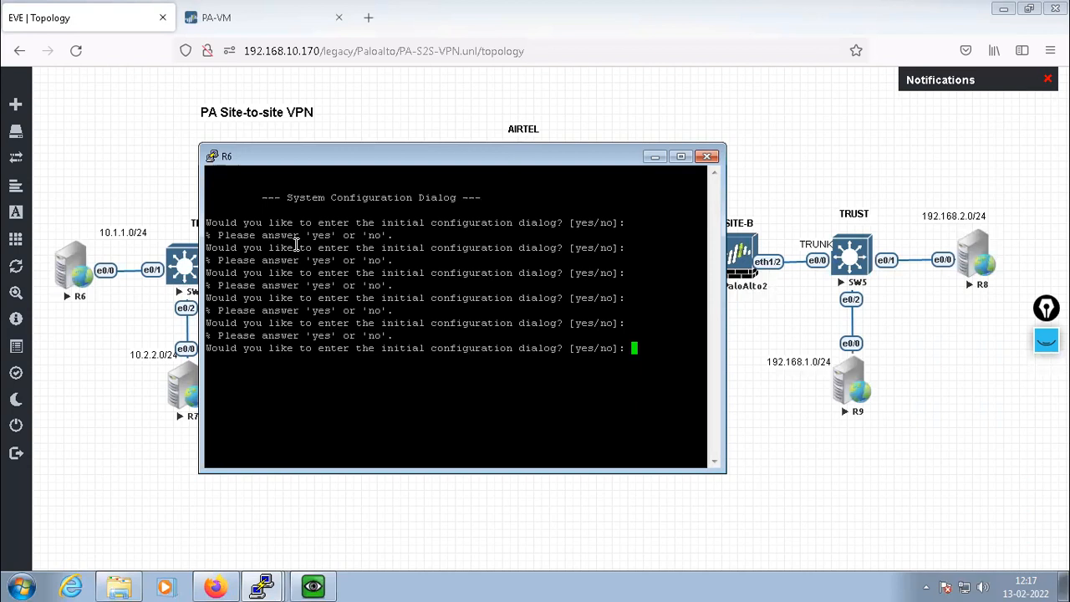
# Skip R6's initial configuration dialog and enter privileged and global configuration modes
pyautogui.write('no')
pyautogui.press('Return')
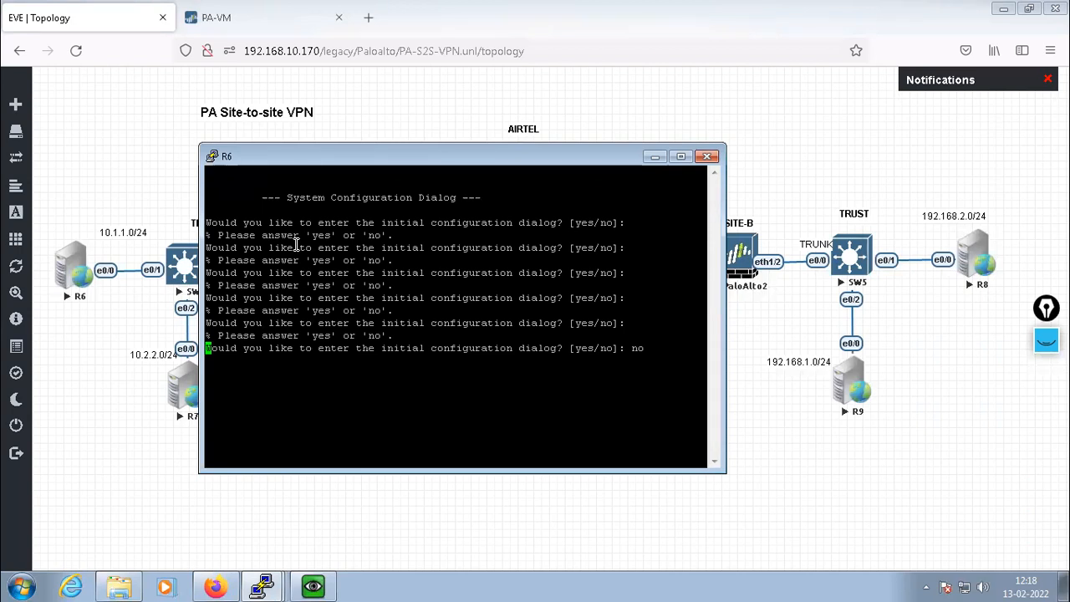
pyautogui.press('Return')
pyautogui.press('Return')
pyautogui.press('Return')
pyautogui.press('Return')
pyautogui.press('Return')
pyautogui.press('Return')
pyautogui.press('Return')
pyautogui.press('Return')
pyautogui.press('Return')
pyautogui.press('Return')
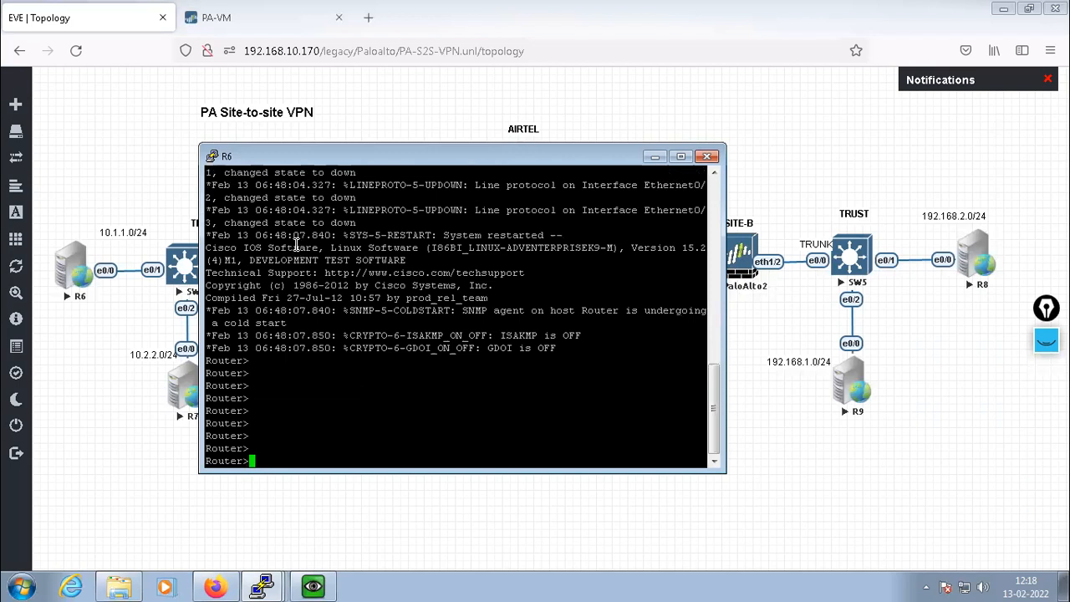
pyautogui.write('ena')
pyautogui.press('Return')
pyautogui.press('Return')
pyautogui.press('Return')
pyautogui.press('Return')
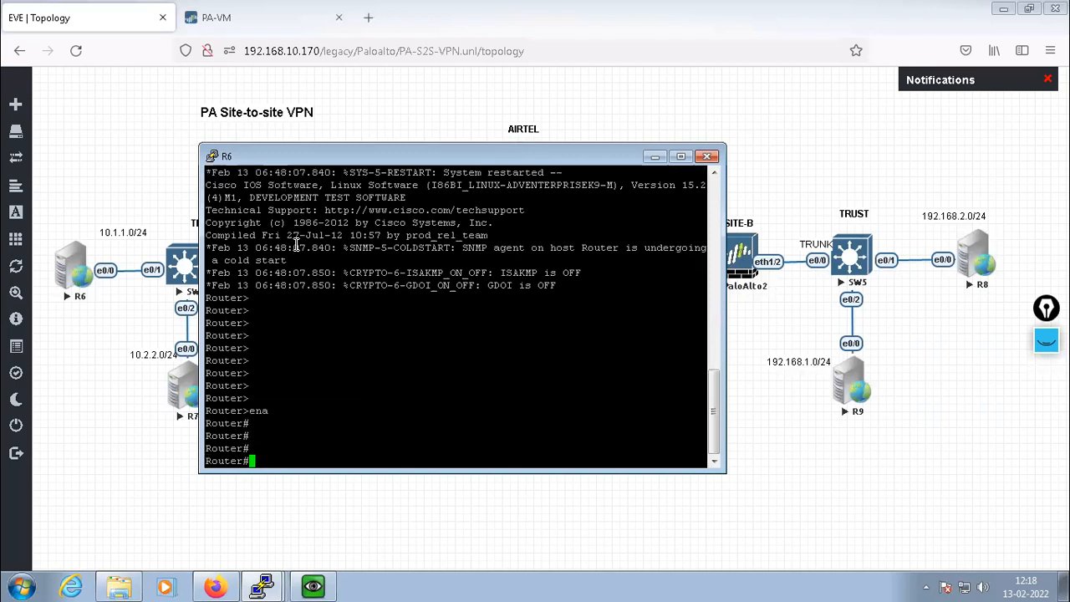
pyautogui.press('Return')
pyautogui.press('Return')
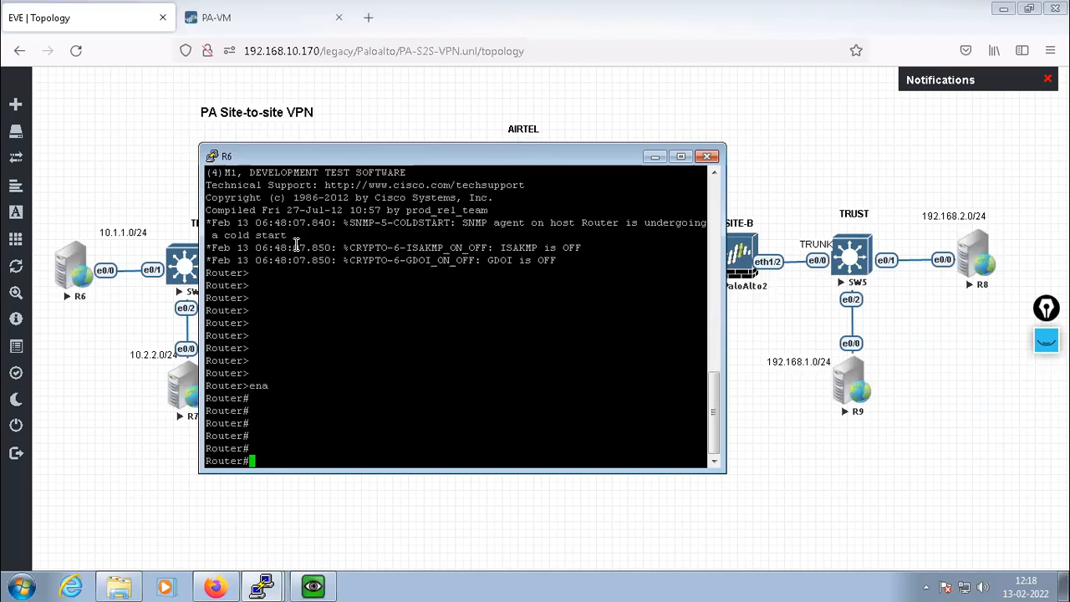
pyautogui.write('config t')
pyautogui.press('Return')
pyautogui.write('i')
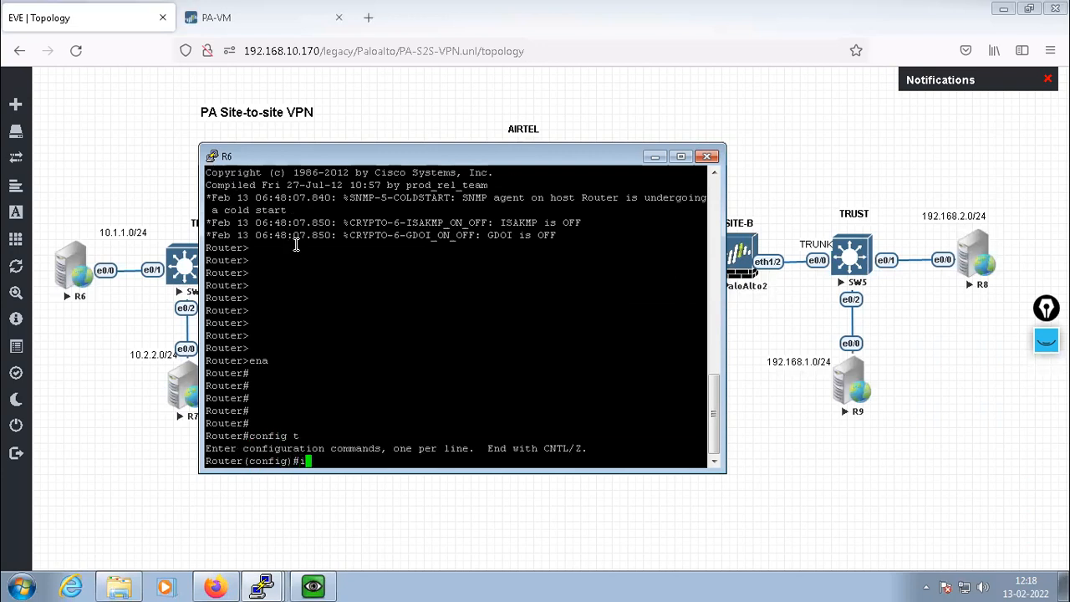
pyautogui.write('nt R6')
pyautogui.press('Return')
pyautogui.press('Return')
pyautogui.press('Return')
# Set the hostname to R6 and give e0/0 the address 10.1.1.10 255.255.255.0
pyautogui.press('Return')
pyautogui.press('Return')
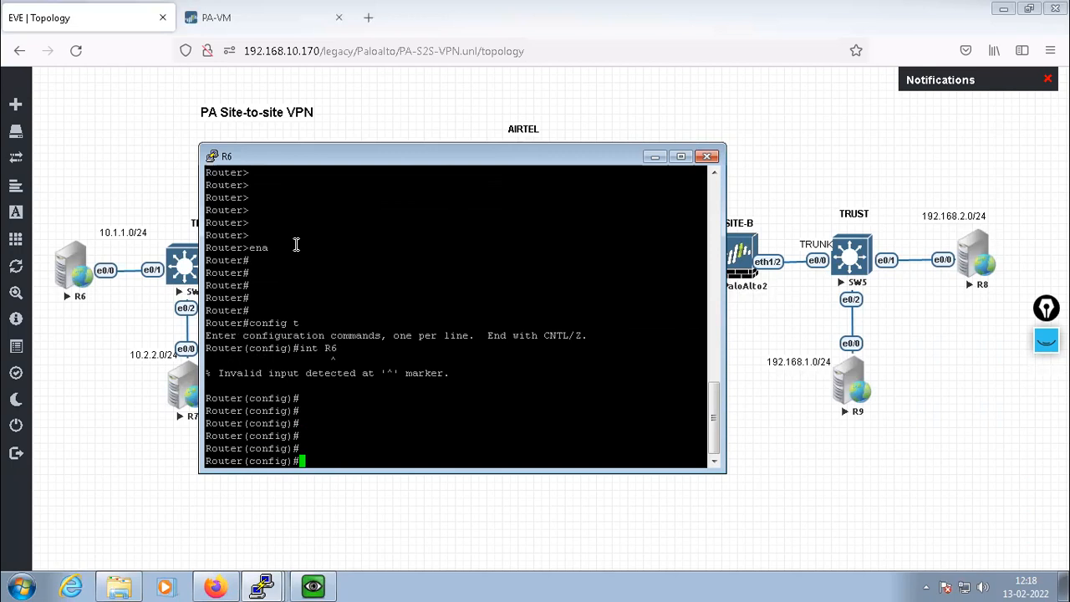
pyautogui.write('host R6')
pyautogui.press('Return')
pyautogui.press('Return')
pyautogui.press('Return')
pyautogui.press('Return')
pyautogui.write('int e0/0')
pyautogui.press('Return')
pyautogui.press('Return')
pyautogui.press('Return')
pyautogui.press('Return')
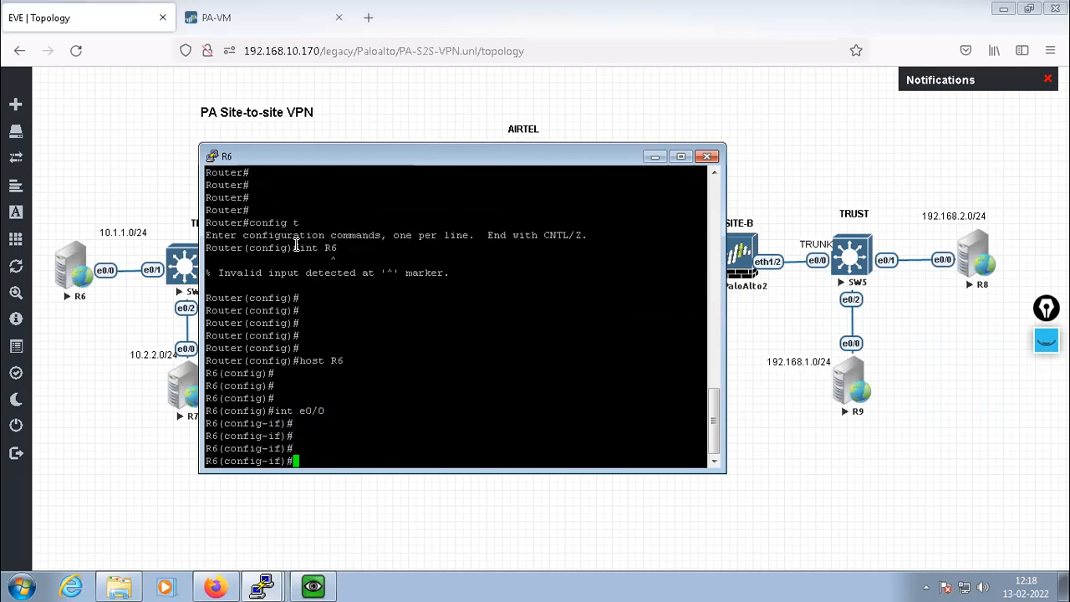
pyautogui.write('ip add 10.1.1.10 255.255.25.')
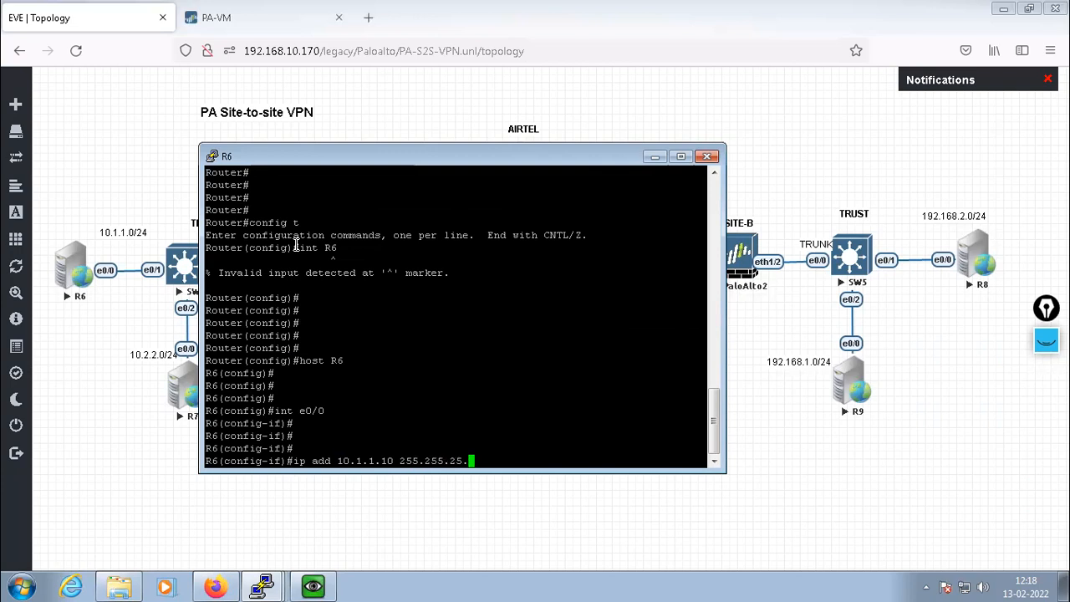
pyautogui.press('BackSpace')
pyautogui.write('5.0')
pyautogui.press('Return')
# Enable e0/0 and enter a default route 0.0.0.0 0.0.0.0 via 10.1.1.1
pyautogui.write('no shut')
pyautogui.press('Return')
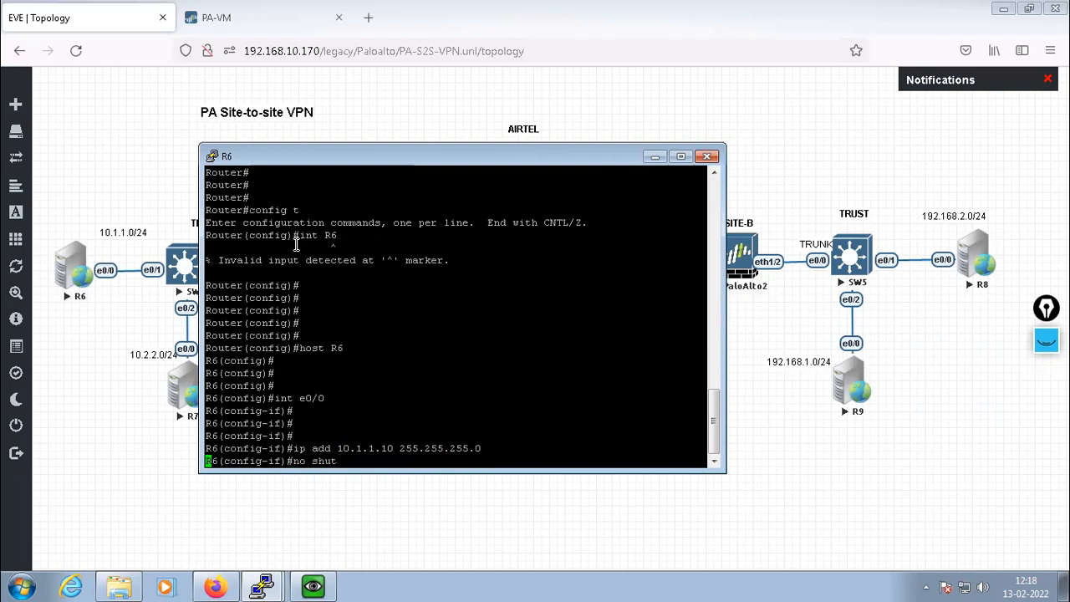
pyautogui.write('exit')
pyautogui.press('Return')
pyautogui.press('Return')
pyautogui.press('Return')
pyautogui.write('ip ropute')
pyautogui.press('BackSpace')
pyautogui.press('BackSpace')
pyautogui.press('BackSpace')
pyautogui.press('BackSpace')
pyautogui.press('BackSpace')
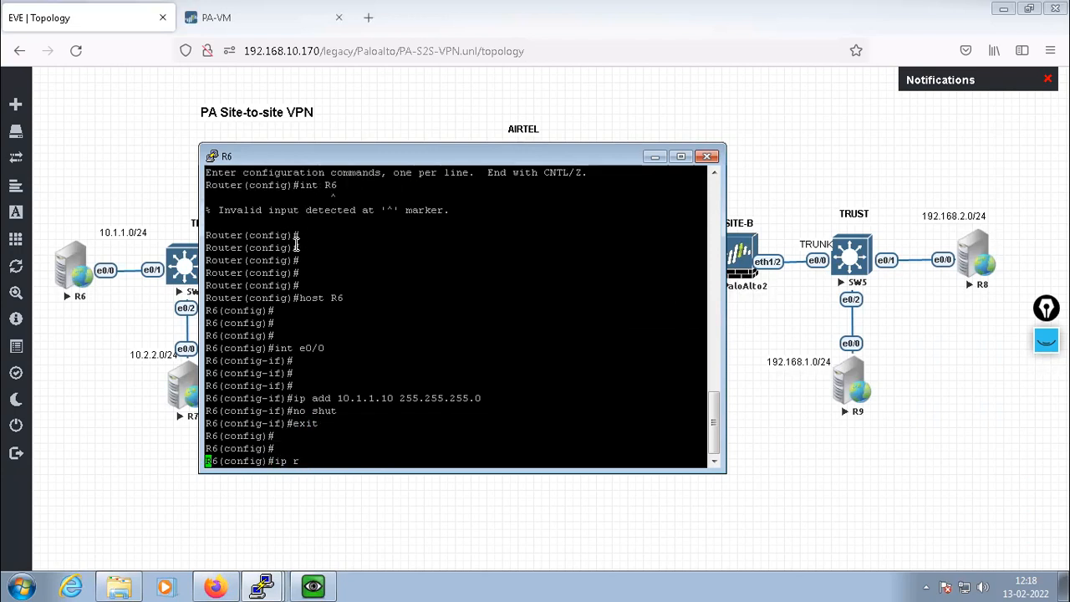
pyautogui.write('oute ')
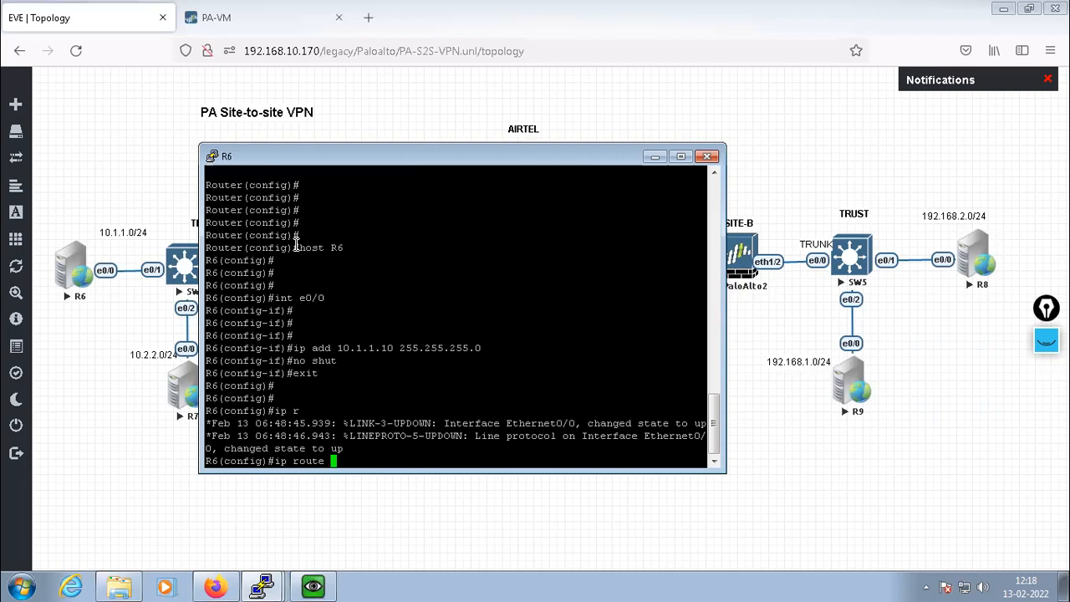
pyautogui.write('0.0.0.0 0.0.0.0 10.1.1.')
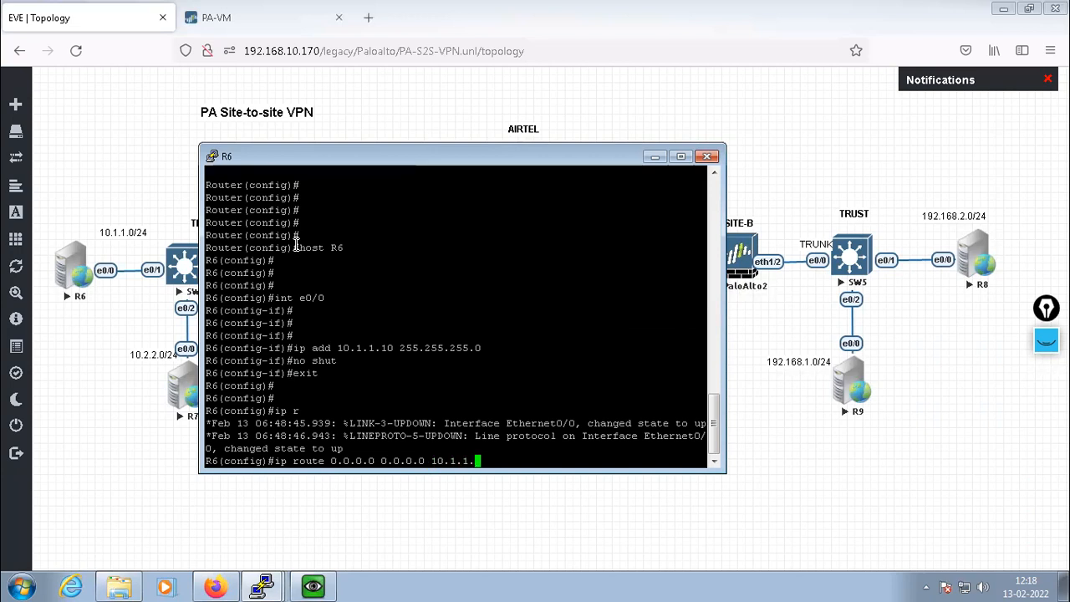
pyautogui.write('1')
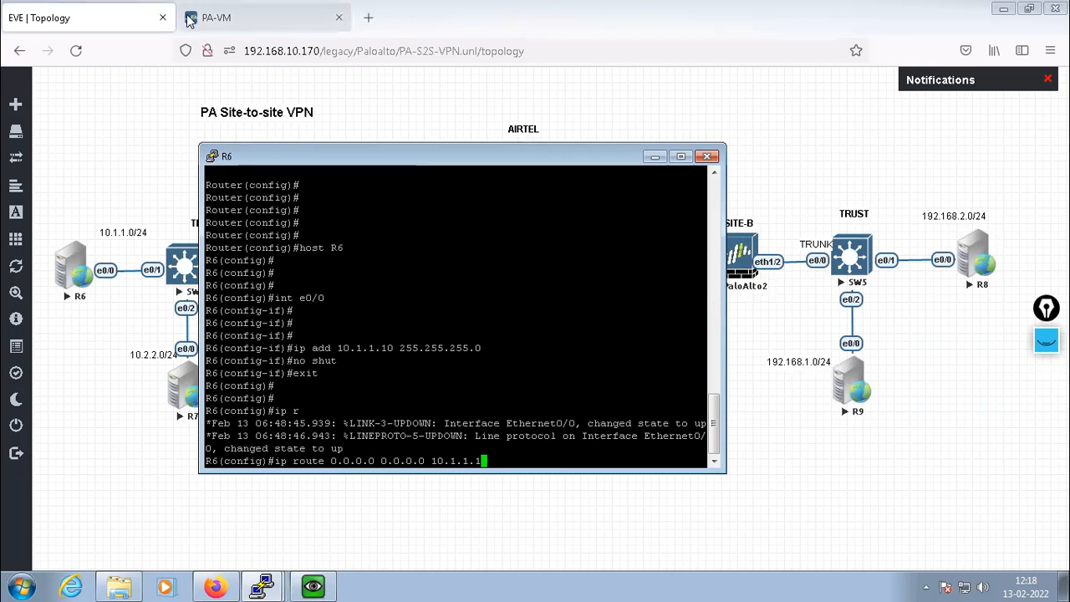
# Review the Ethernet interfaces list on the PA-VM firewall
pyautogui.click(213, 18)
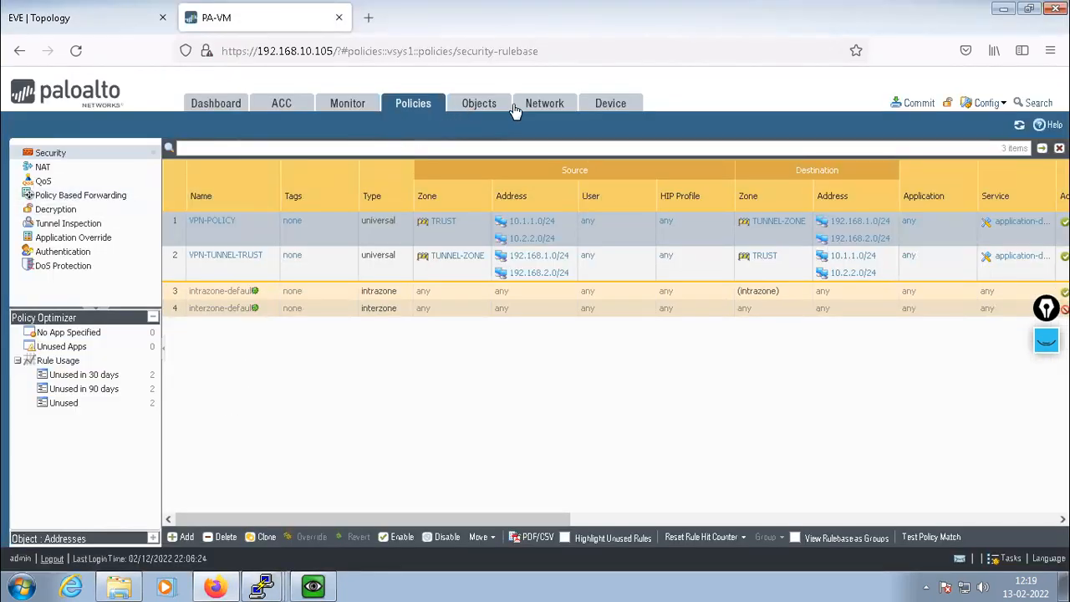
pyautogui.click(553, 105)
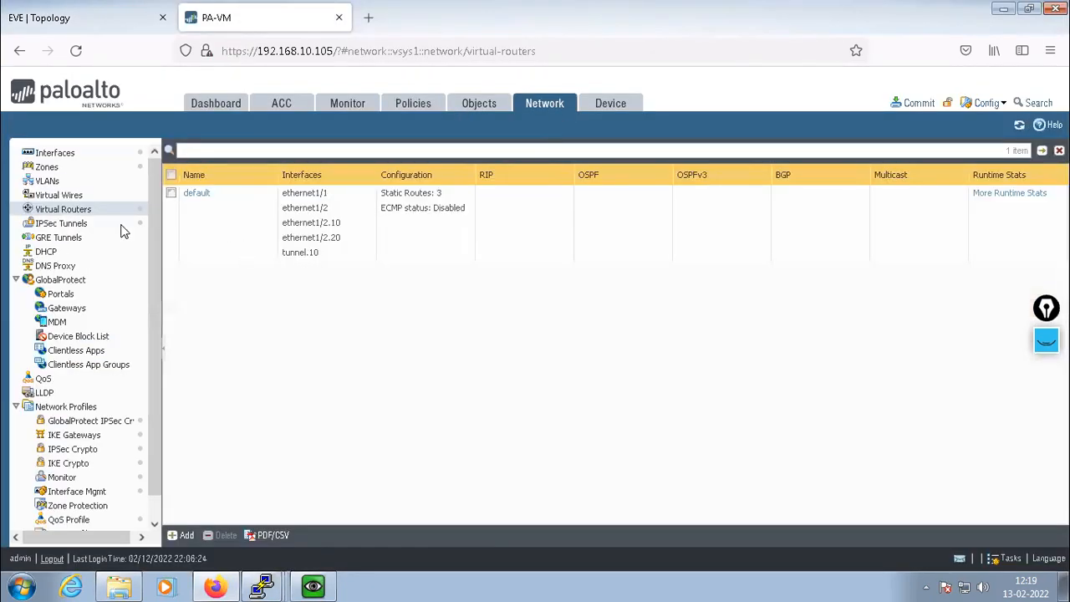
pyautogui.click(53, 154)
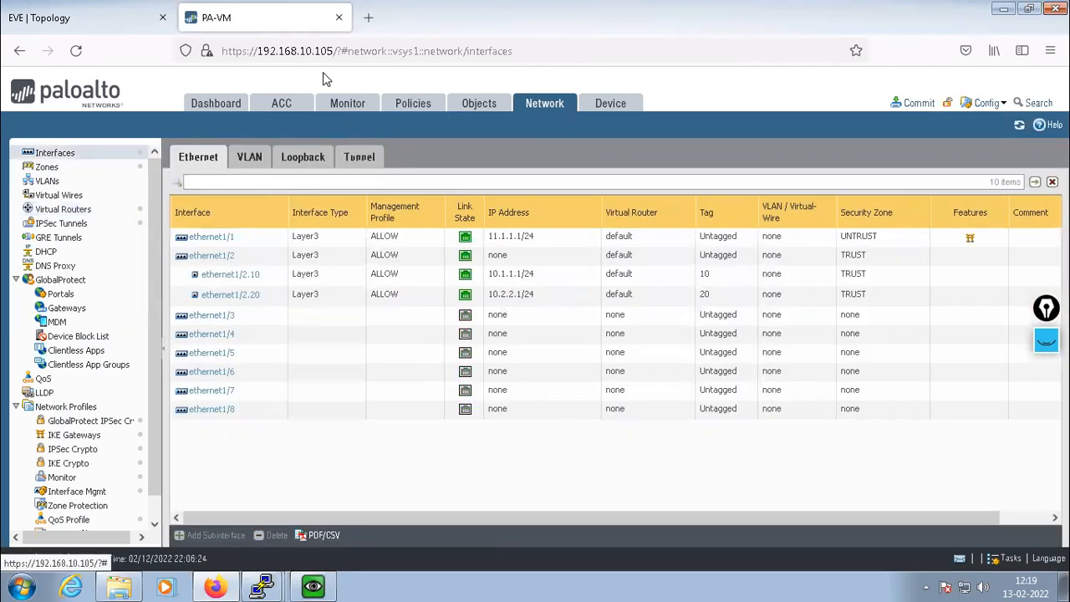
# Commit R6's default route via 10.1.1.1 and confirm a successful ping to 10.1.1.1
pyautogui.click(266, 586)
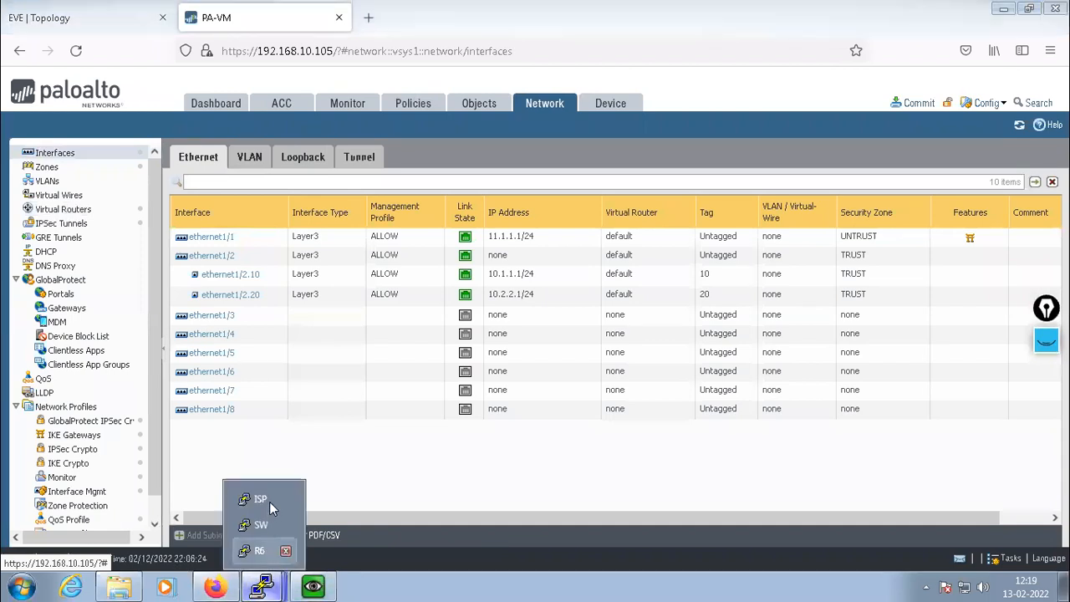
pyautogui.click(263, 551)
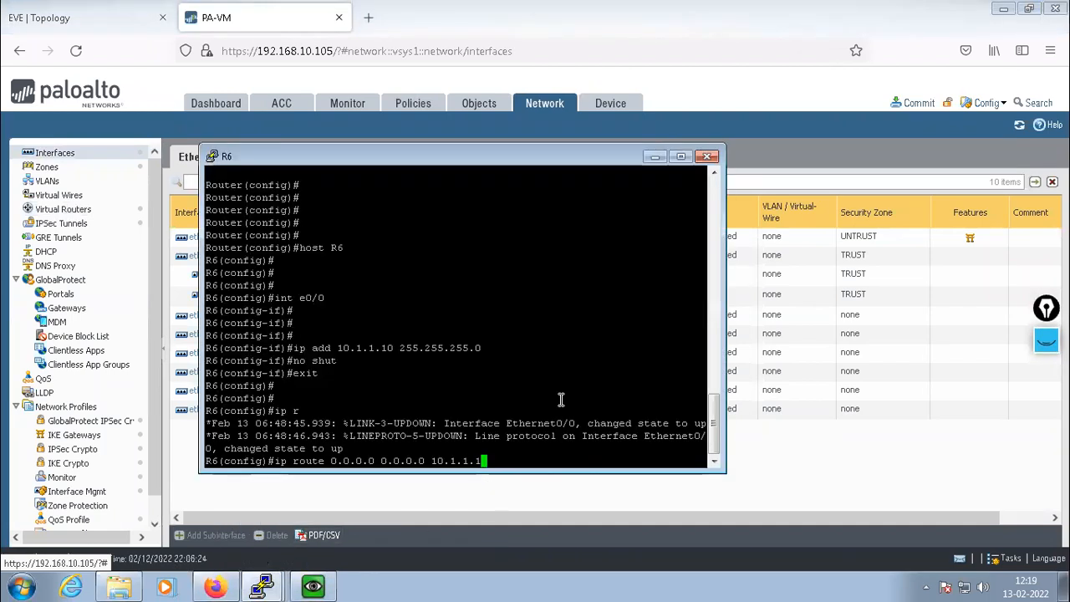
pyautogui.press('Return')
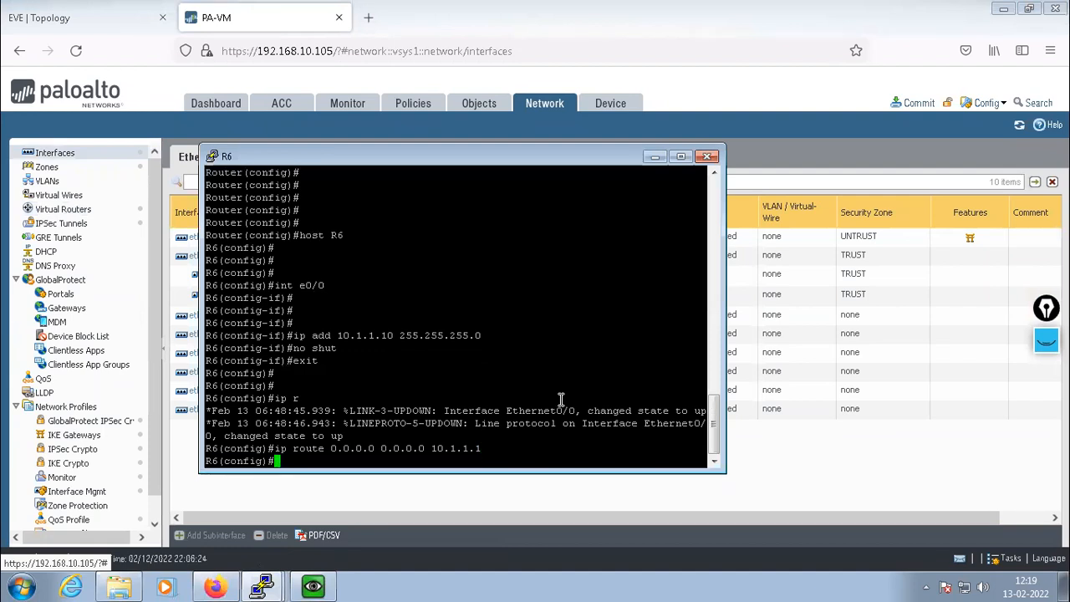
pyautogui.press('Return')
pyautogui.press('Return')
pyautogui.write('exit')
pyautogui.press('Return')
pyautogui.press('Return')
pyautogui.press('Return')
pyautogui.press('Return')
pyautogui.write('pi')
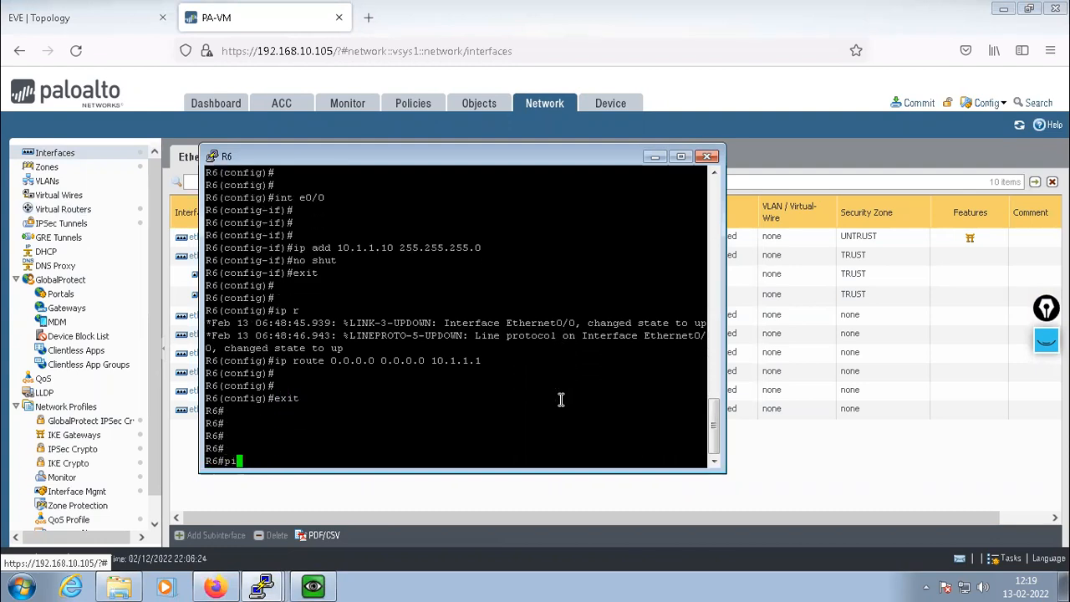
pyautogui.write('ng 10.1.1.1')
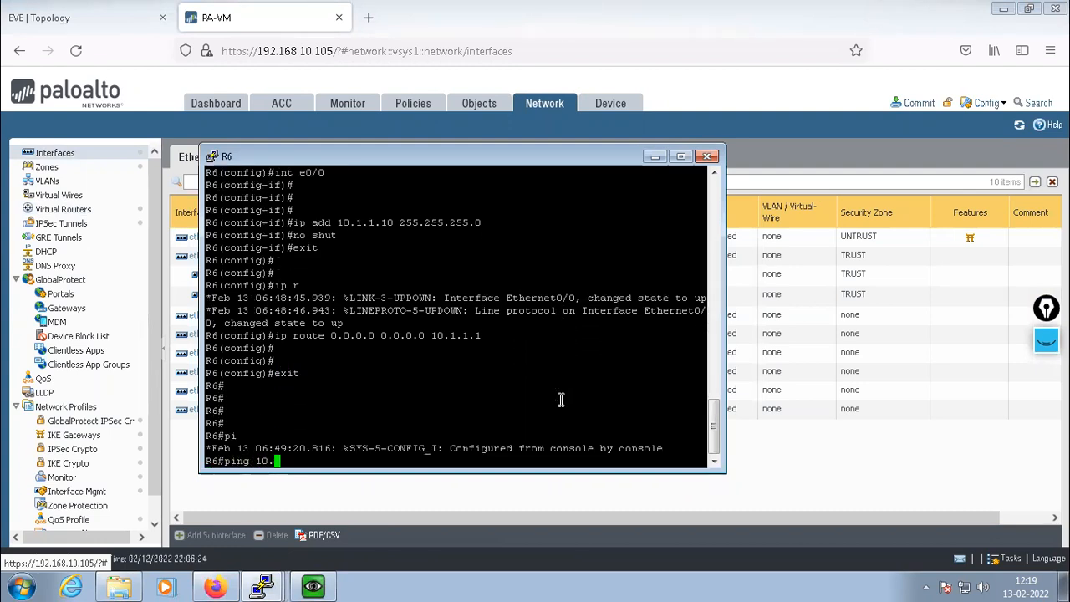
pyautogui.press('Return')
pyautogui.press('Return')
pyautogui.press('Return')
pyautogui.press('Return')
pyautogui.press('Return')
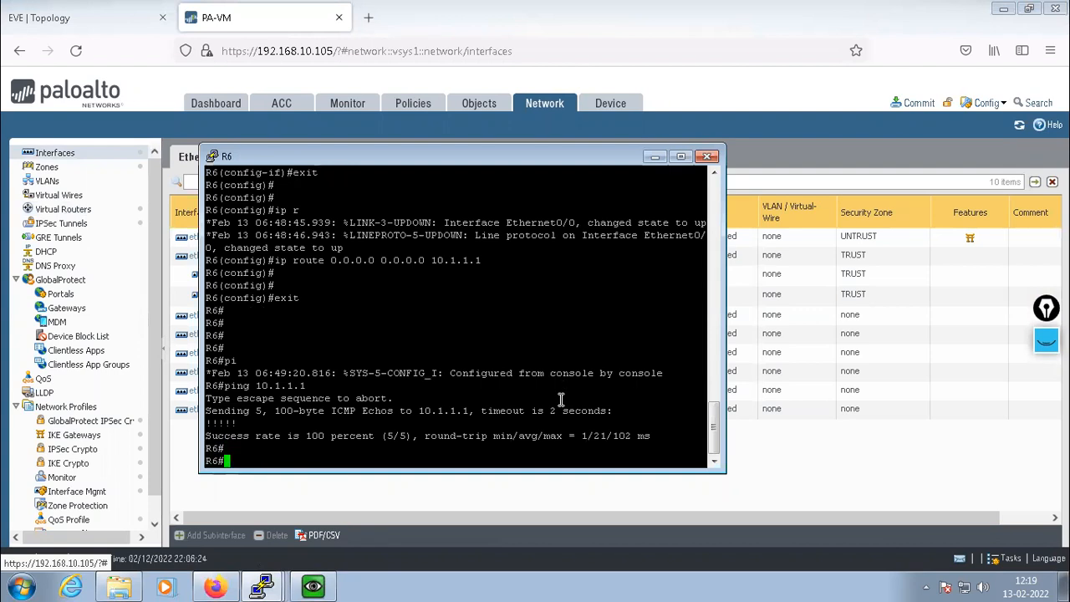
pyautogui.click(655, 158)
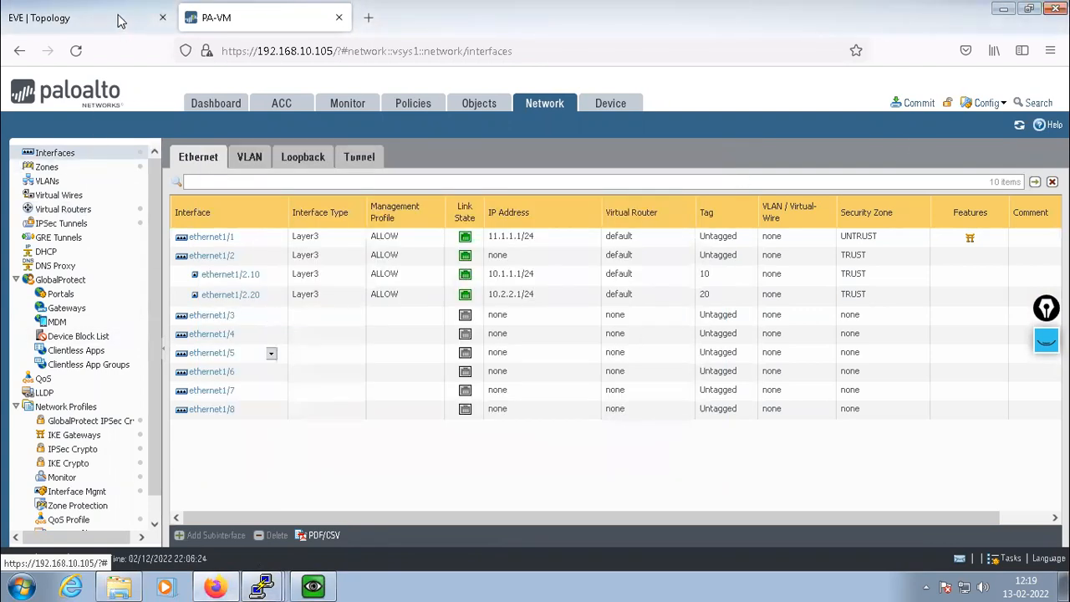
pyautogui.hotkey('ctrl', 'Tab')
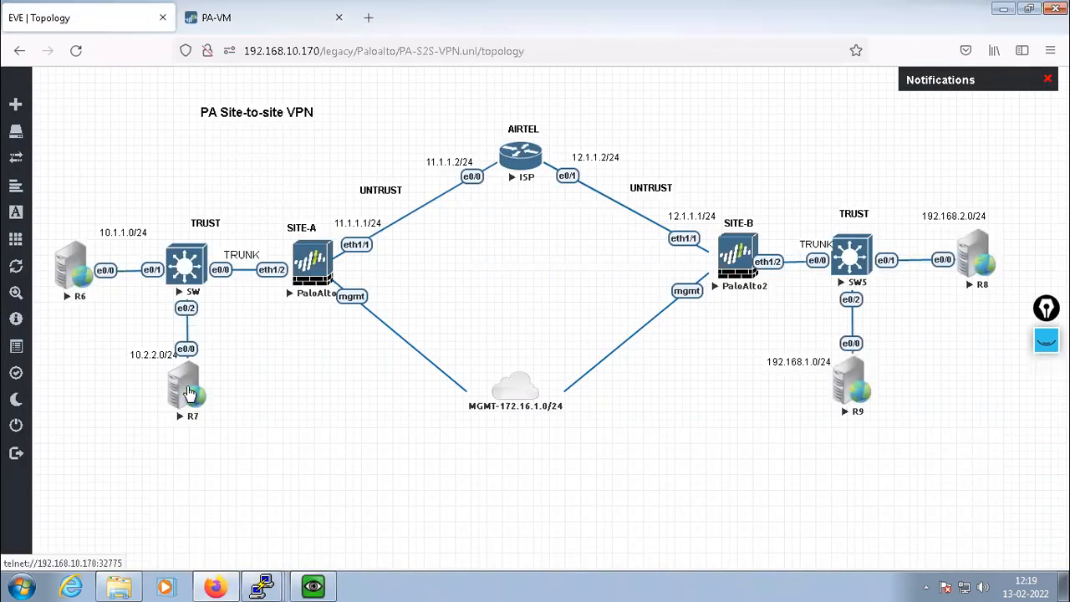
# Open R7's console, skip the setup dialog, and enter global configuration mode
pyautogui.click(187, 394)
pyautogui.click(590, 192)
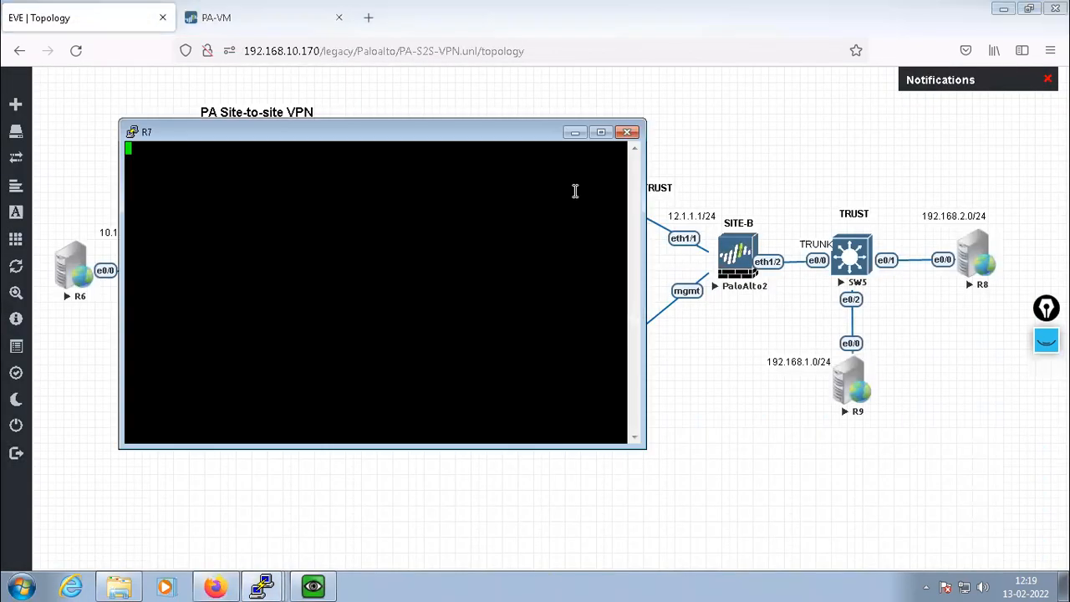
pyautogui.press('Return')
pyautogui.press('Return')
pyautogui.write('no')
pyautogui.press('Return')
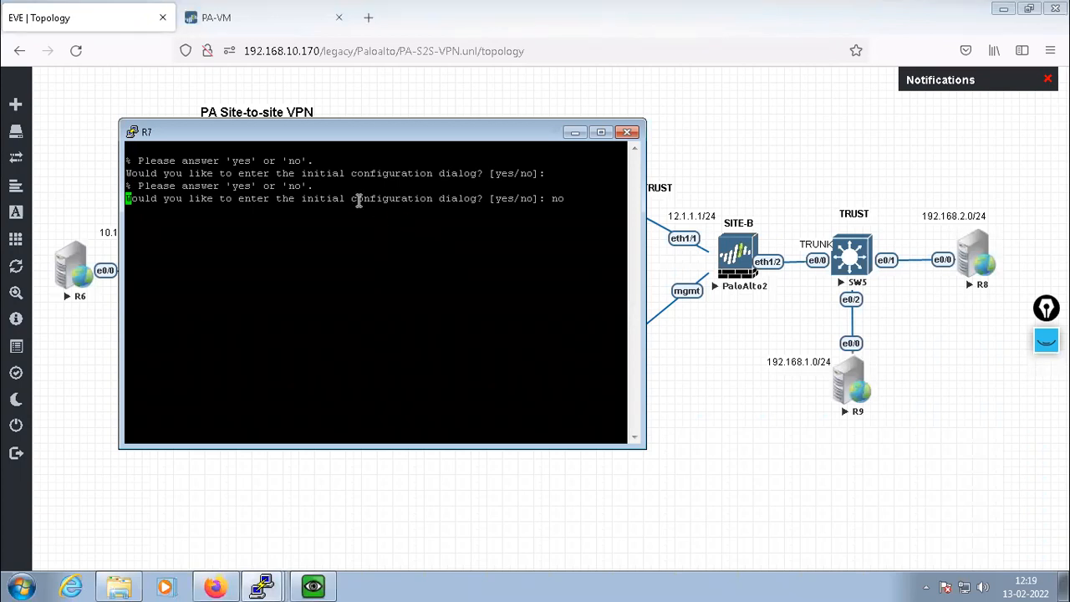
pyautogui.moveTo(358, 198); pyautogui.dragTo(440, 207)
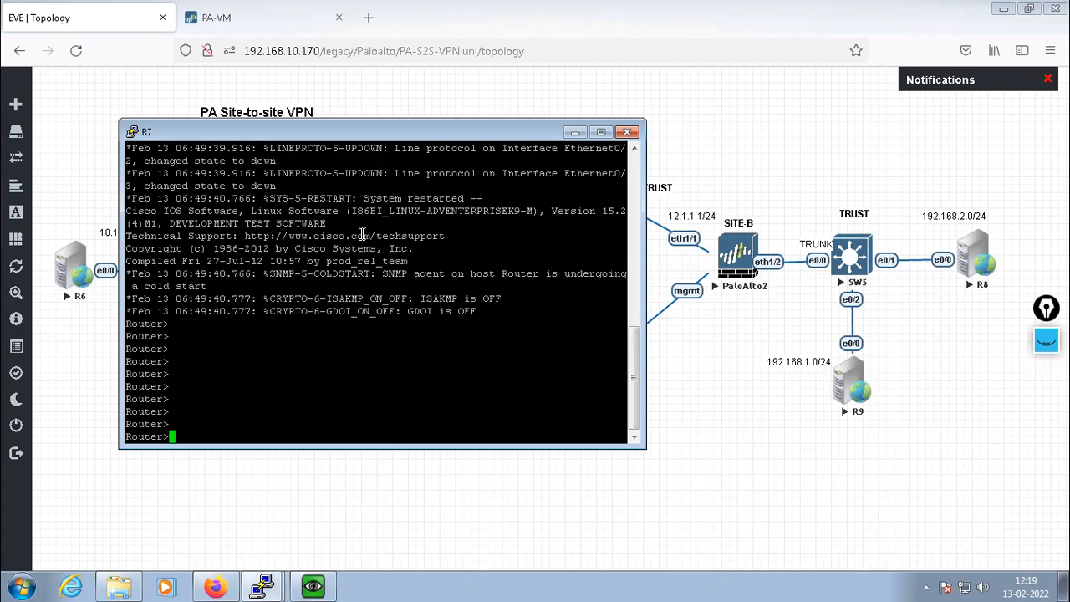
pyautogui.write('ena')
pyautogui.press('Return')
pyautogui.press('Return')
pyautogui.write('config t')
pyautogui.press('Return')
pyautogui.press('Return')
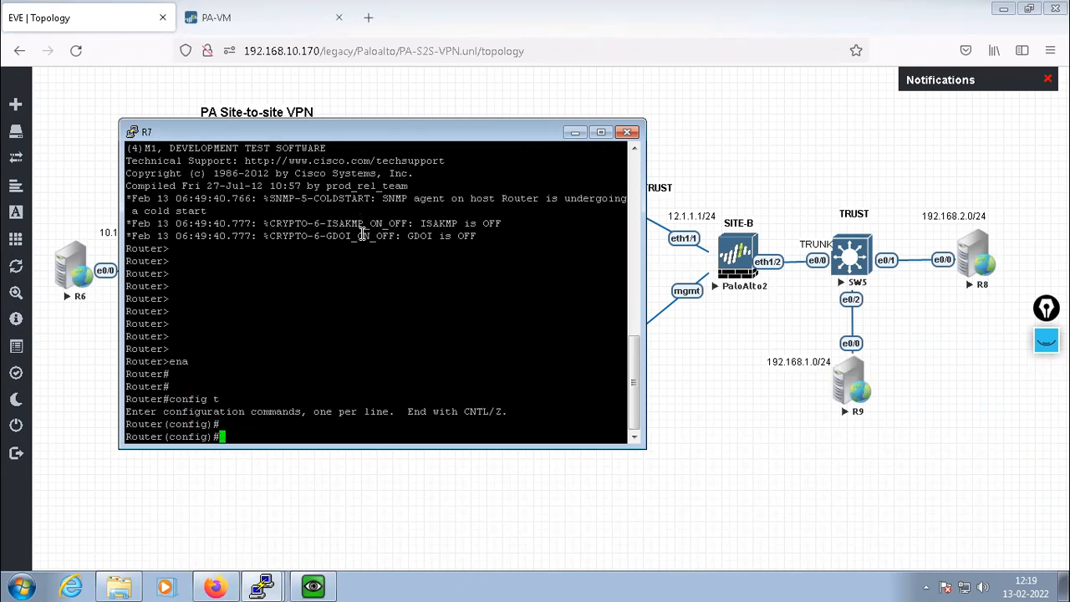
# Name the router R7 and enable e0/0 with address 10.2.2.20 255.255.255.0
pyautogui.write('host R7')
pyautogui.press('Return')
pyautogui.press('Return')
pyautogui.press('Return')
pyautogui.press('Return')
pyautogui.press('Return')
pyautogui.write('int ')
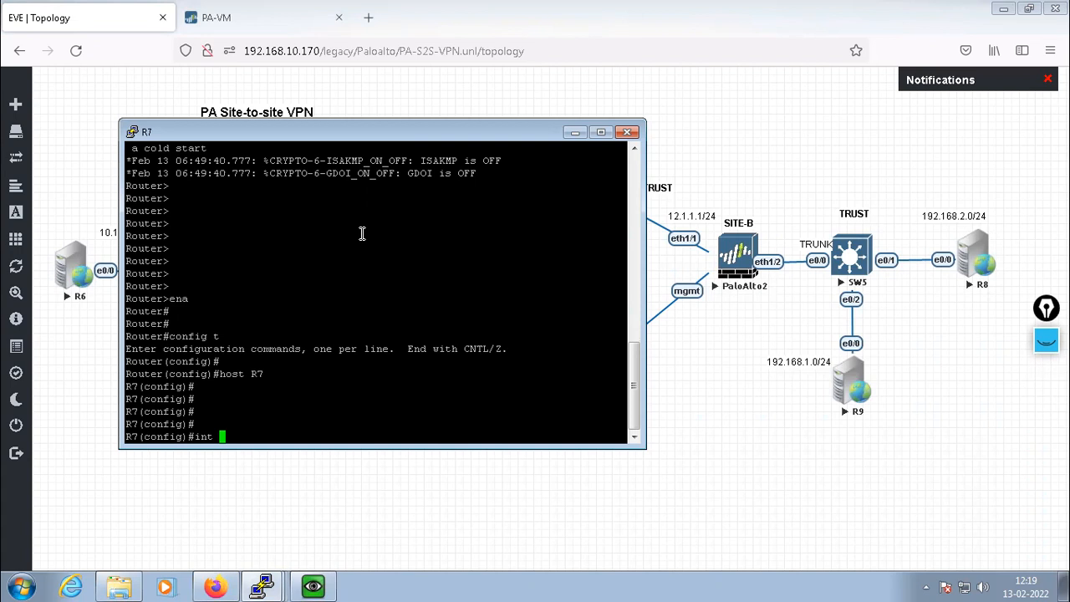
pyautogui.write('e0/0')
pyautogui.press('Return')
pyautogui.moveTo(325, 131); pyautogui.dragTo(469, 133)
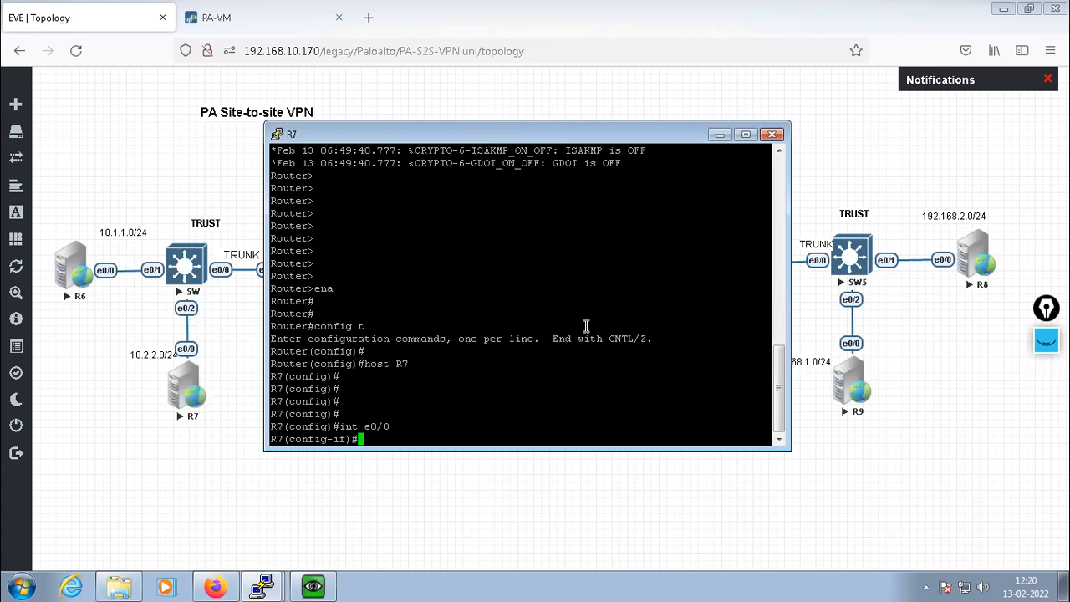
pyautogui.write('ip add 10.2.2.20 255.255.255.0')
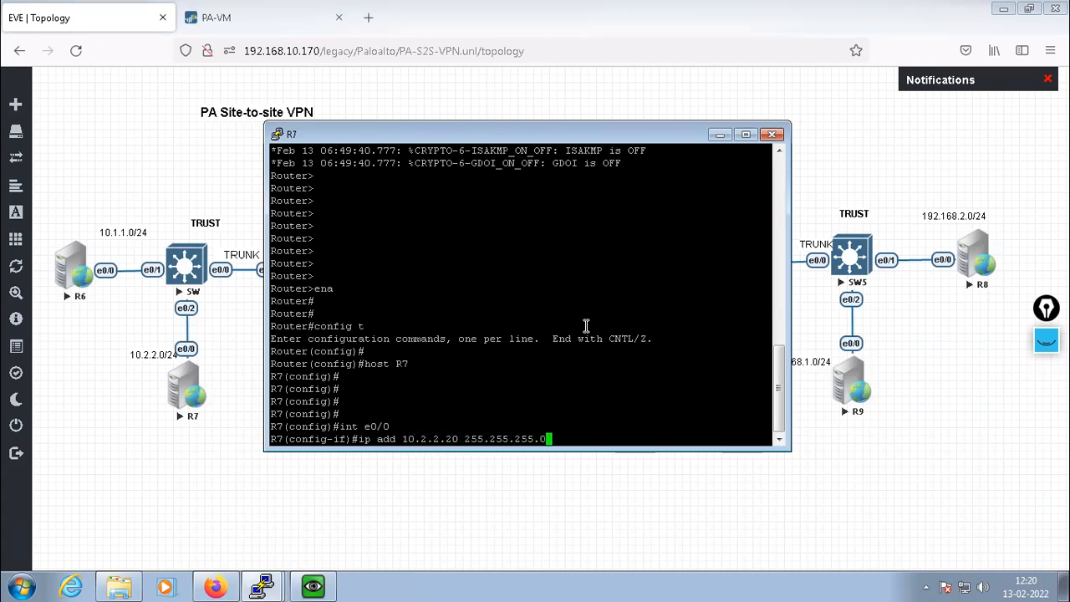
pyautogui.press('Return')
pyautogui.write('no shut')
pyautogui.press('Return')
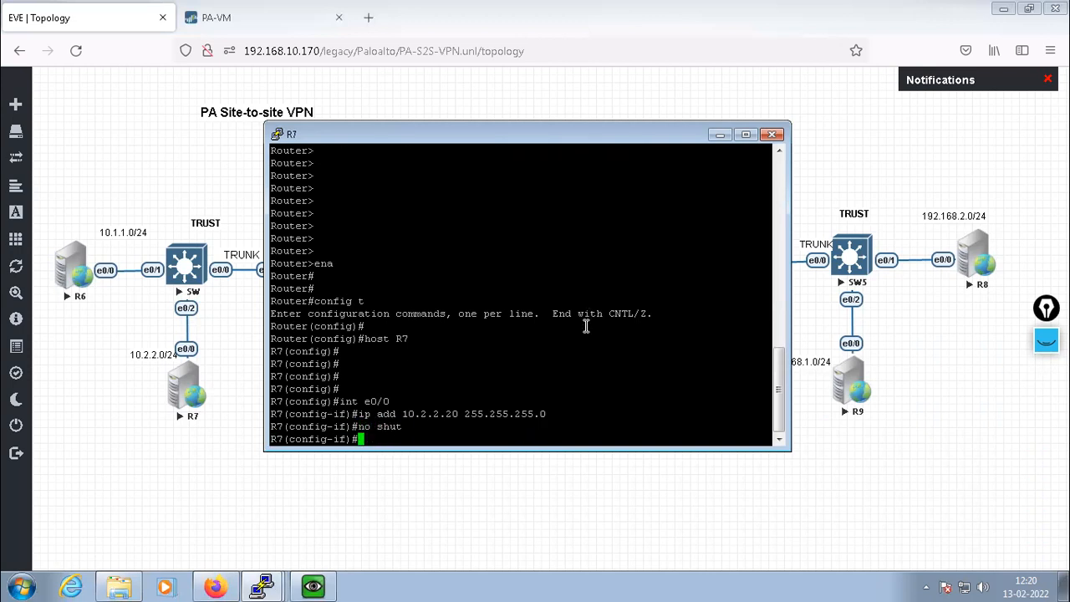
pyautogui.write('exit')
pyautogui.press('Return')
pyautogui.press('Return')
pyautogui.press('Return')
# Add a default route via 10.2.2.1 on R7 and confirm it pings 10.2.2.1
pyautogui.write('ip ')
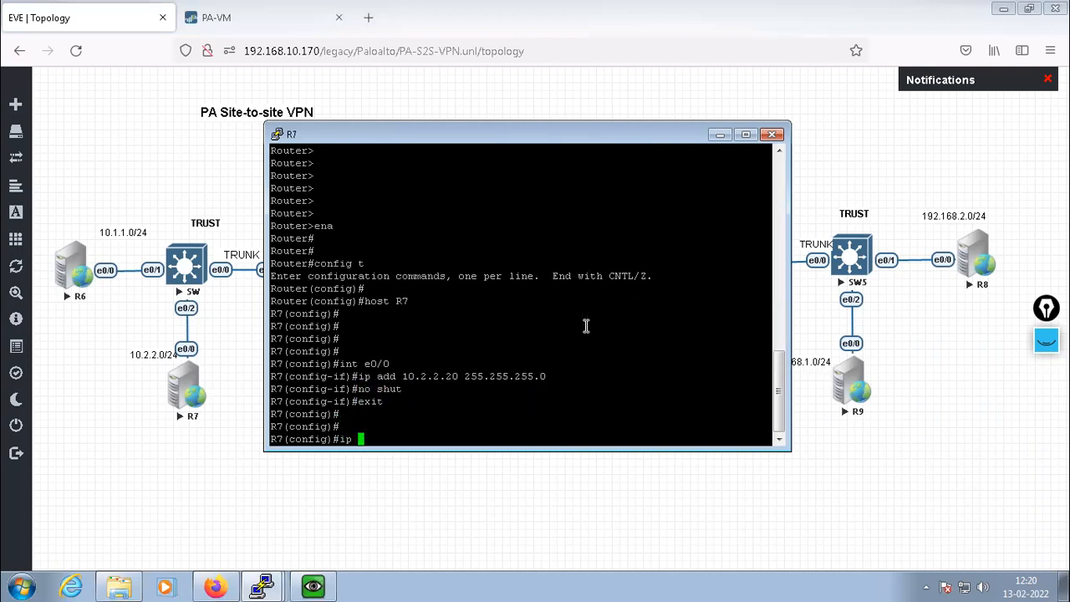
pyautogui.write('route 0.0.0.0 0.0.0.')
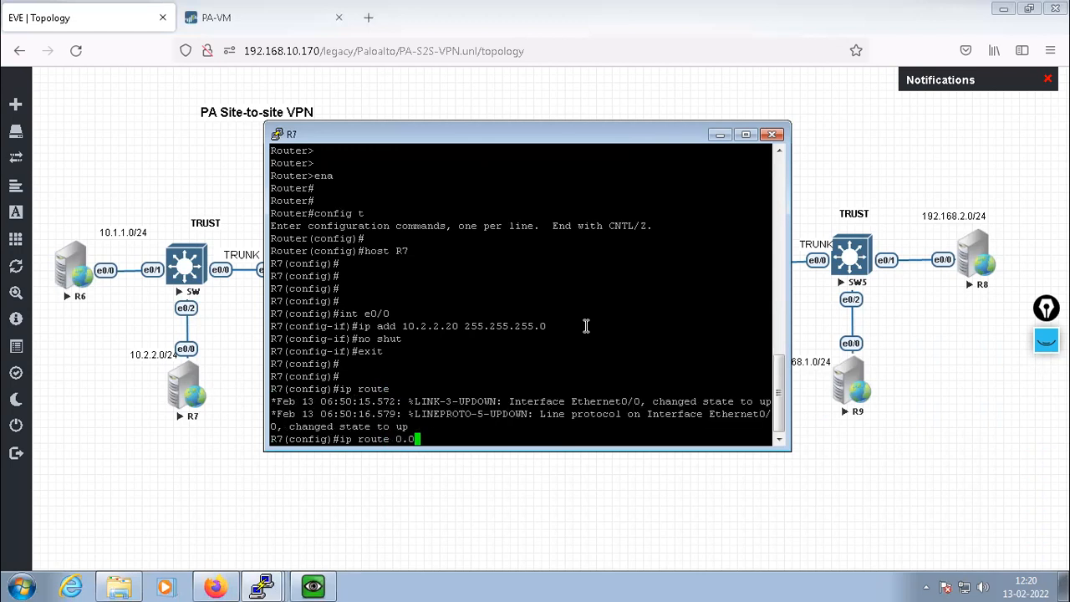
pyautogui.write('0 10.2.2.1')
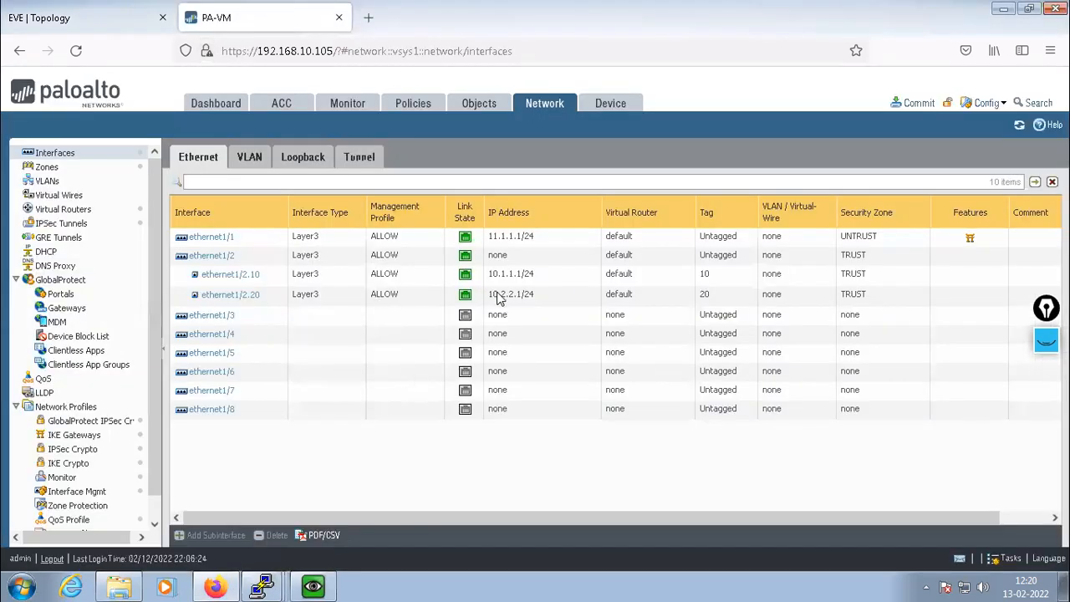
pyautogui.click(102, 17)
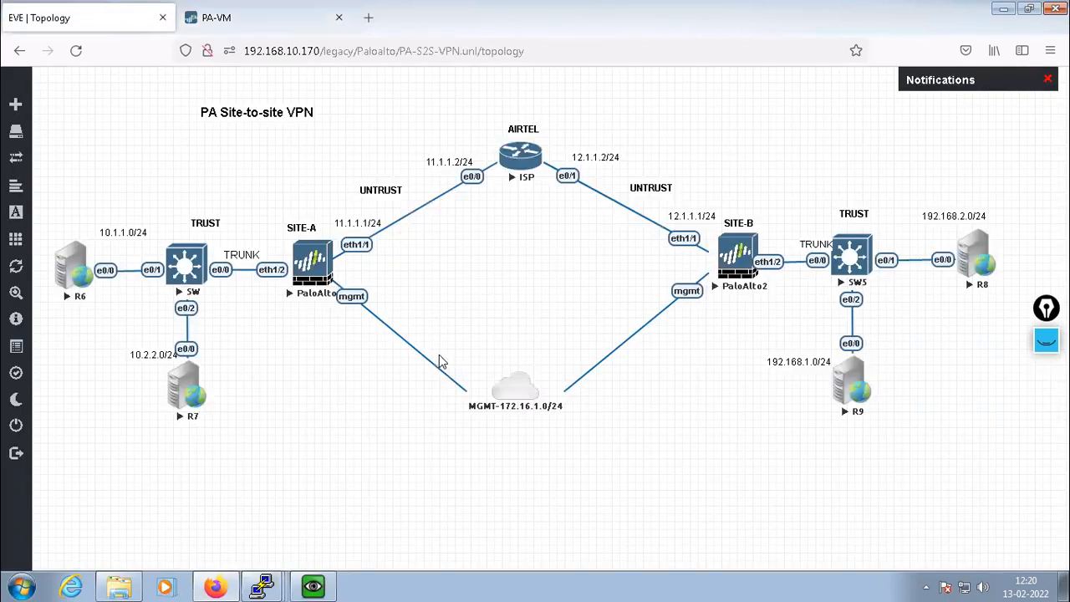
pyautogui.click(269, 586)
pyautogui.click(257, 548)
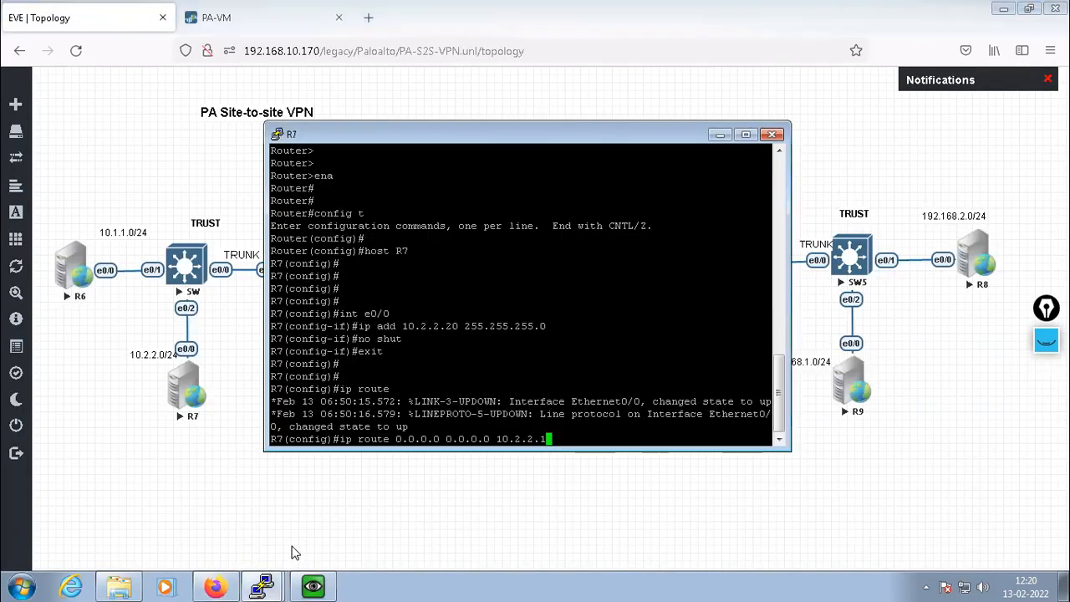
pyautogui.press('Return')
pyautogui.press('Return')
pyautogui.press('Return')
pyautogui.press('Return')
pyautogui.press('Return')
pyautogui.press('Return')
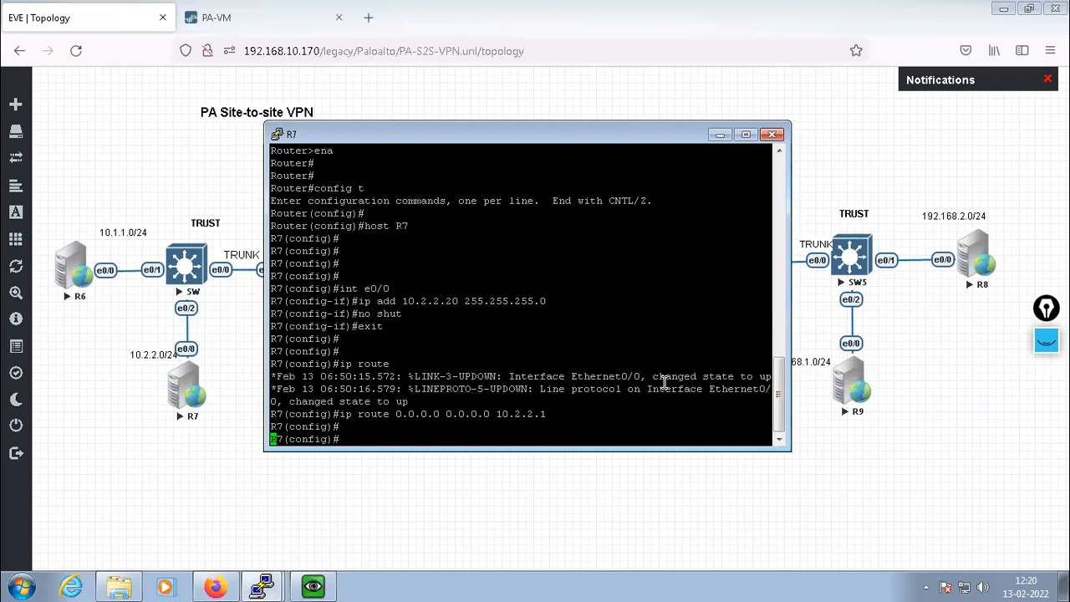
pyautogui.write('exit')
pyautogui.press('Return')
pyautogui.press('Return')
pyautogui.press('Return')
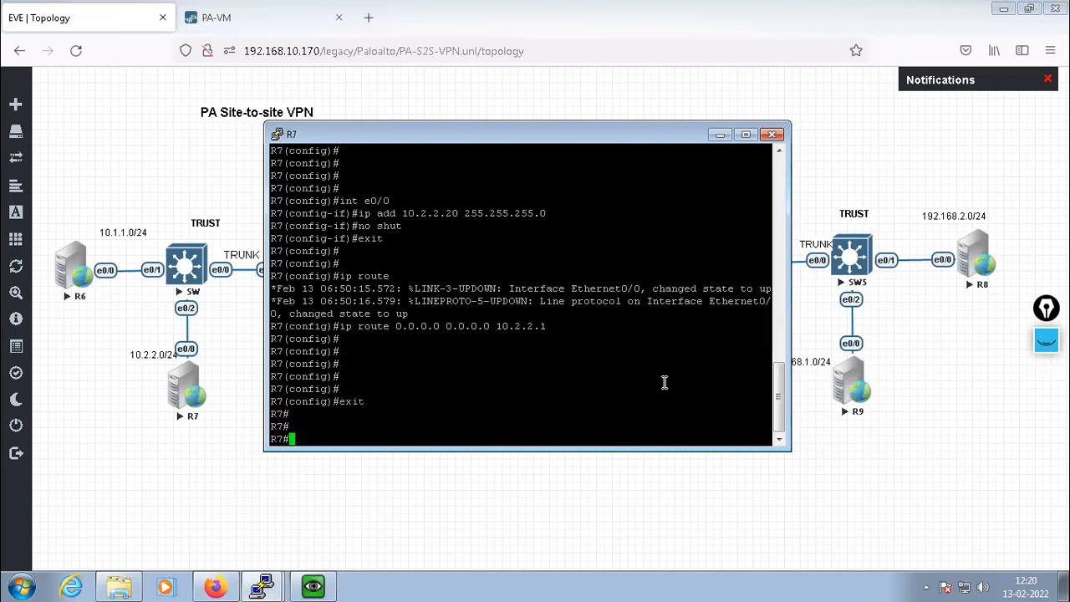
pyautogui.write('ping 10')
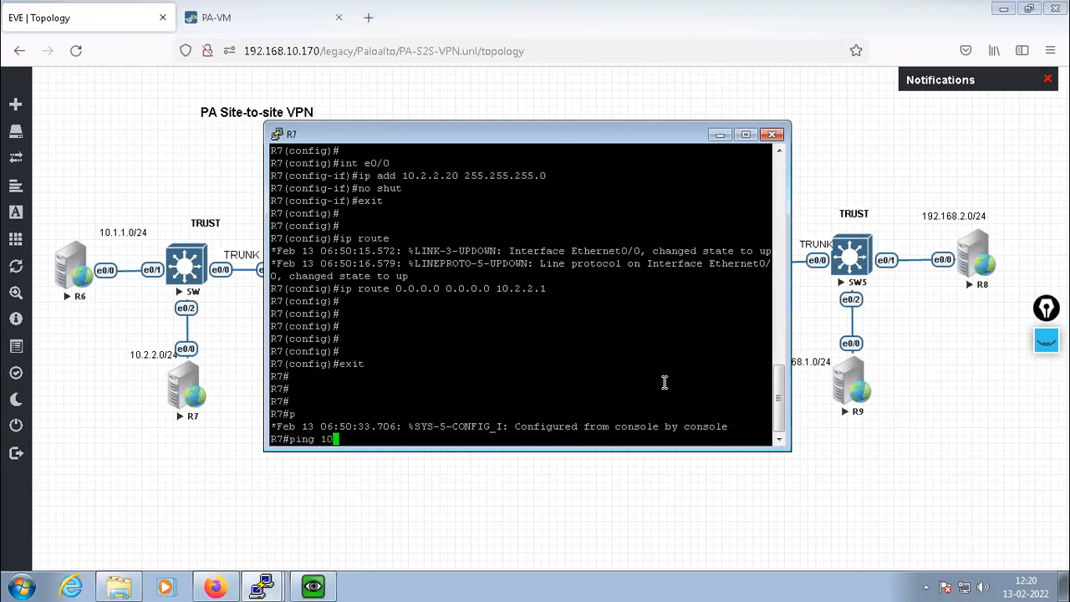
pyautogui.write('.2.2.1')
pyautogui.press('Return')
pyautogui.press('Return')
pyautogui.press('Return')
pyautogui.press('Return')
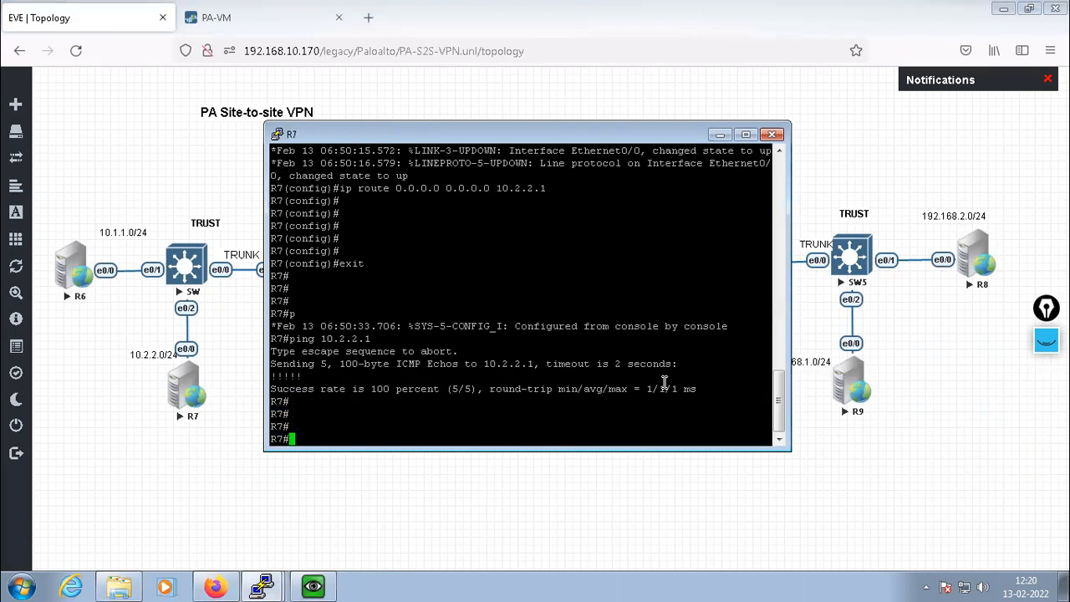
# Hide the R7 console, open the PaloAlto2 firewall console, and start a new browser tab
pyautogui.click(719, 136)
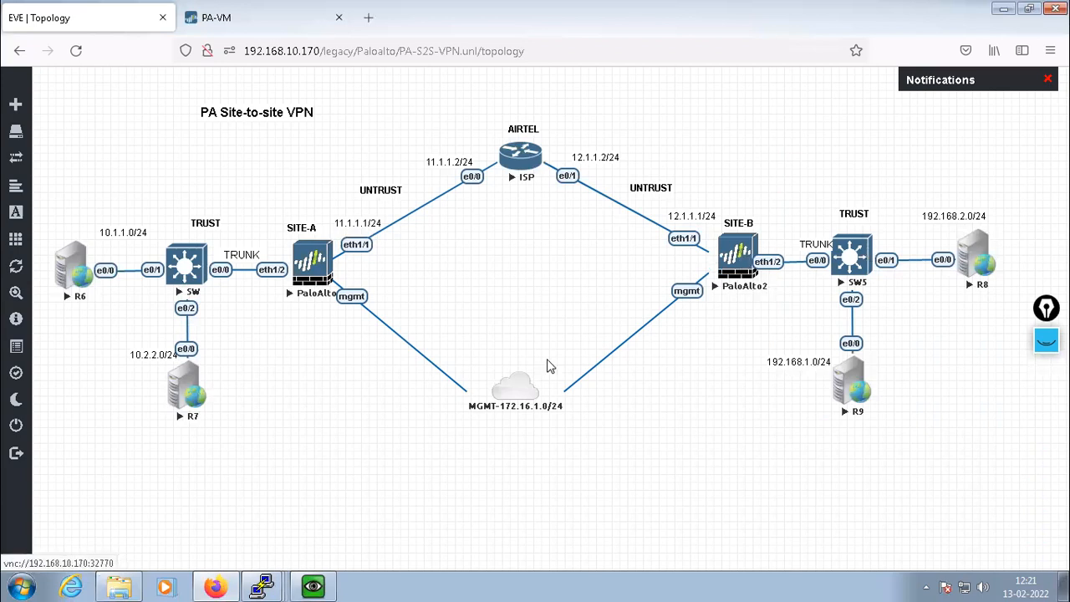
pyautogui.click(739, 283)
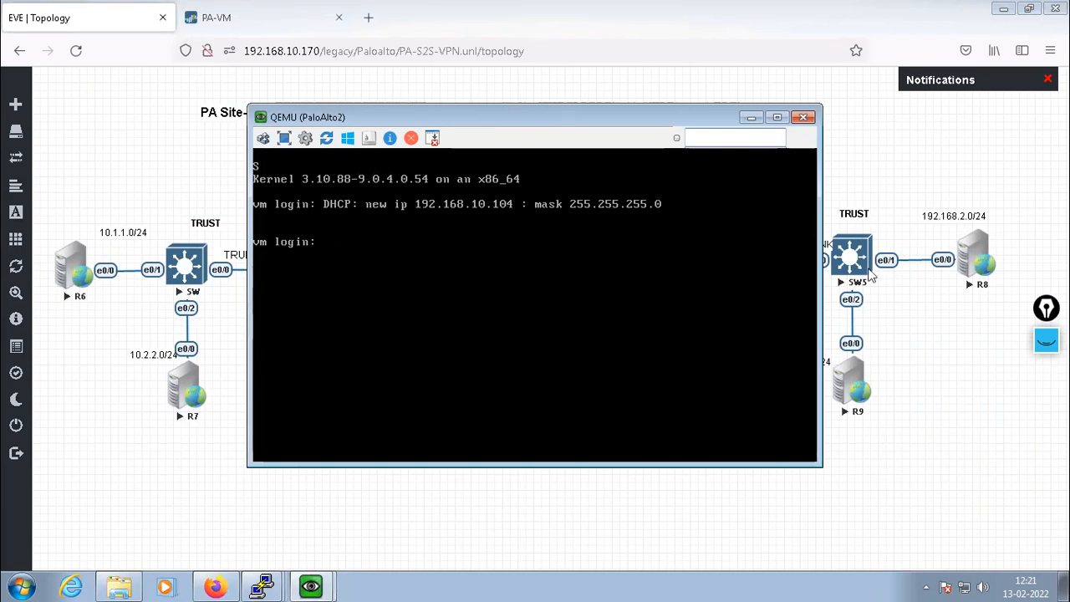
pyautogui.click(370, 19)
pyautogui.click(332, 48)
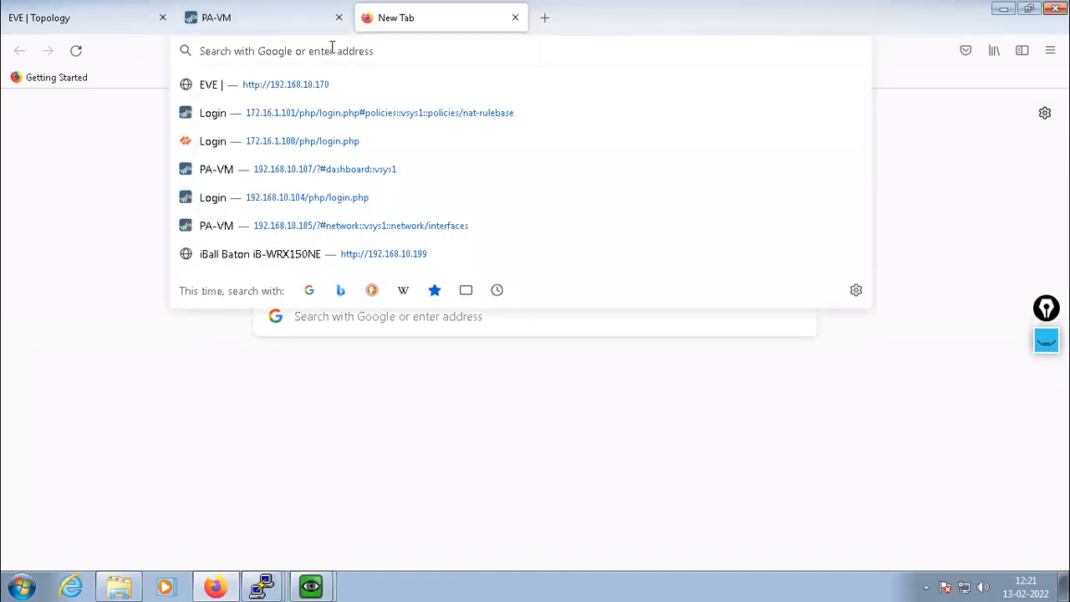
pyautogui.write('https')
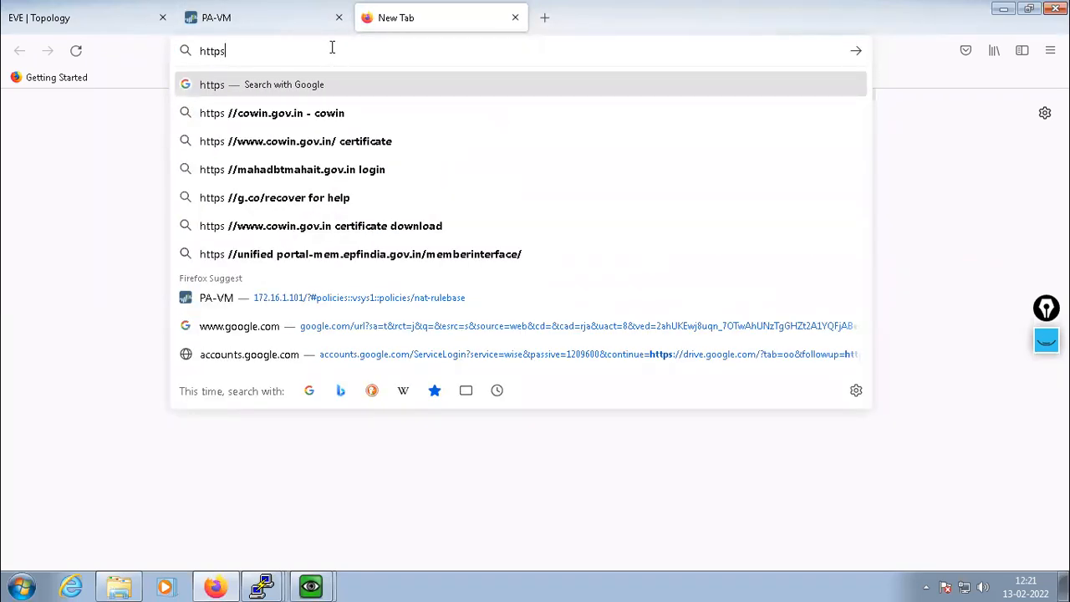
pyautogui.write('://192.168.')
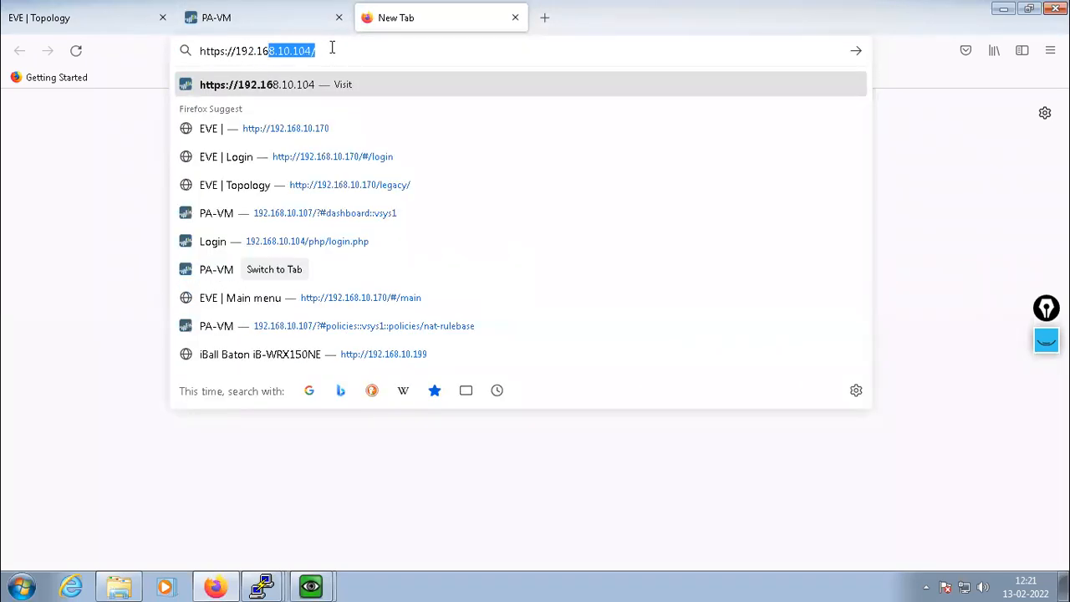
pyautogui.write('10.104/')
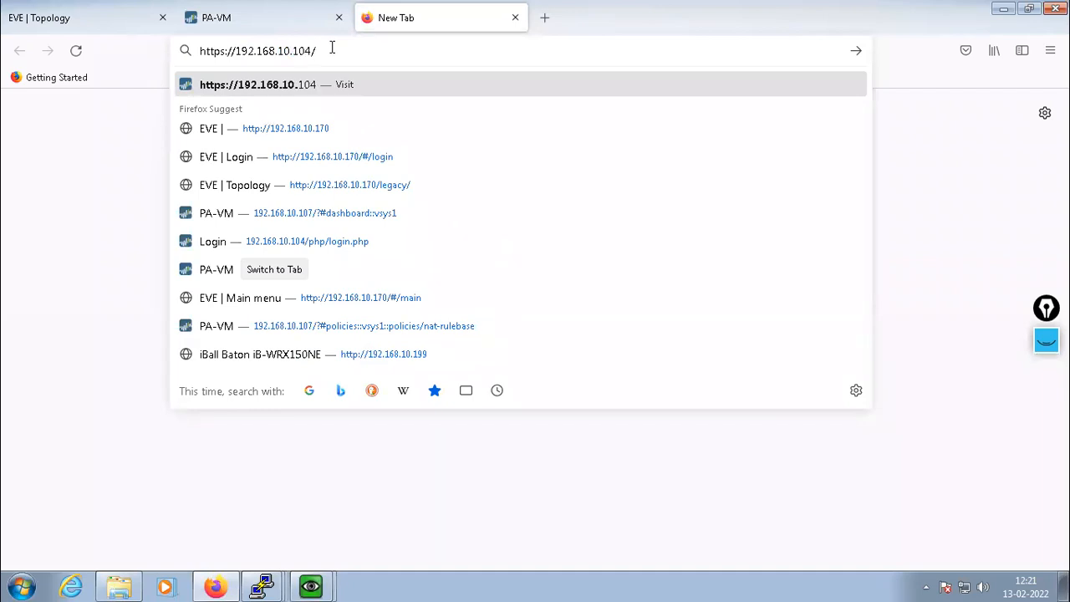
pyautogui.press('Return')
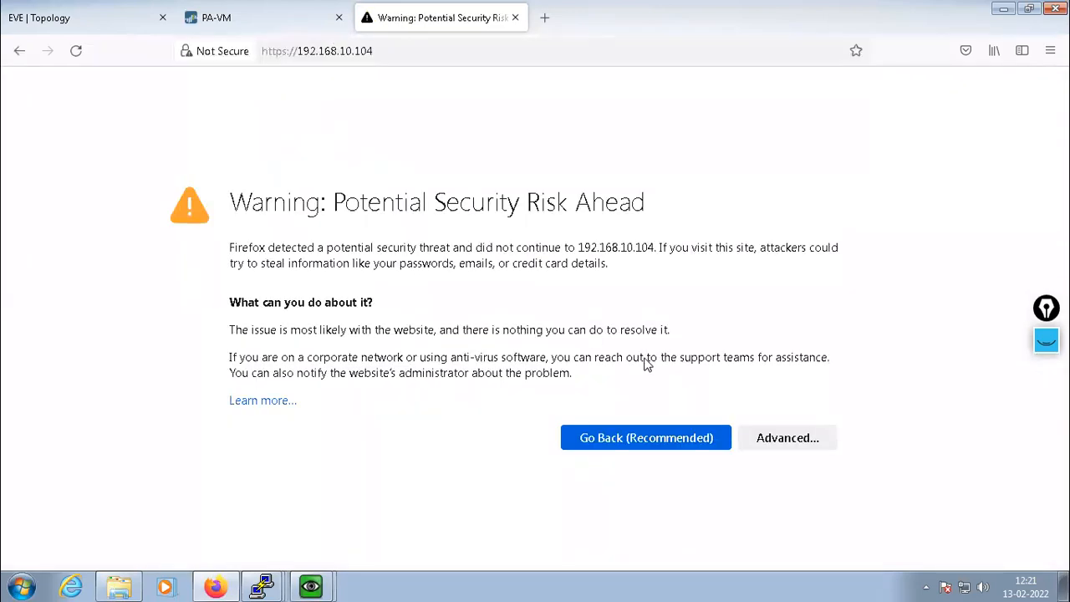
pyautogui.click(786, 438)
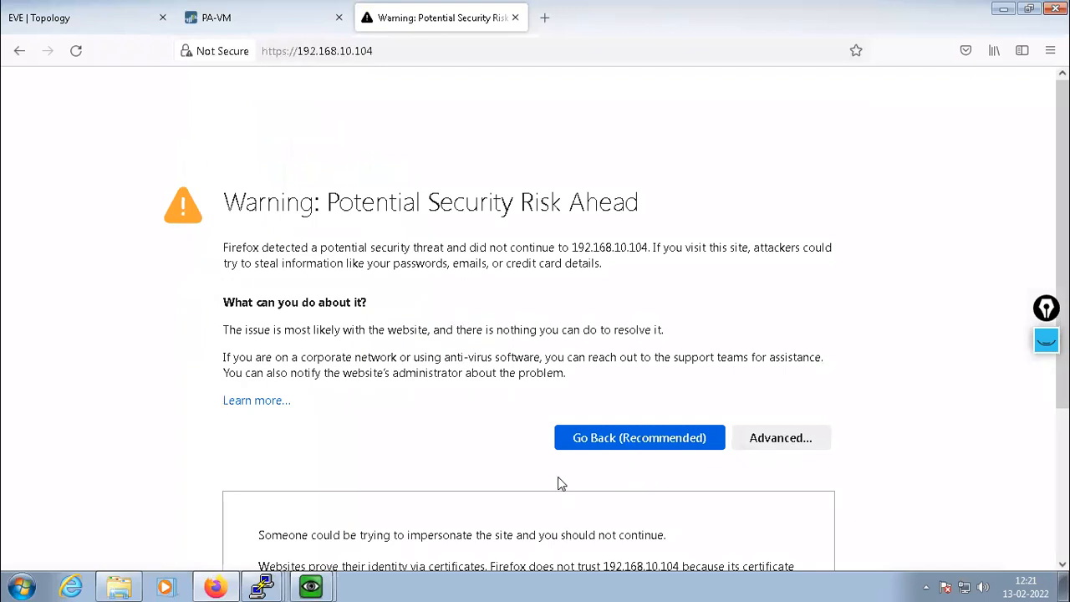
pyautogui.scroll(-3, 561, 484)
pyautogui.click(734, 513)
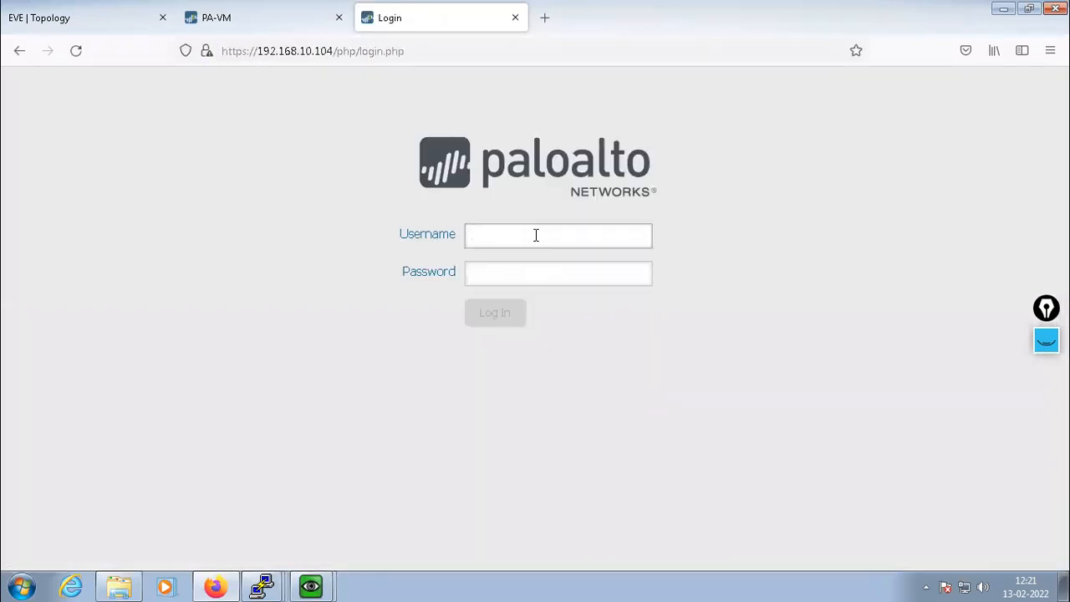
# Sign in to the SITE-B firewall with the default administrator credentials
pyautogui.write('admin')
pyautogui.press('Tab')
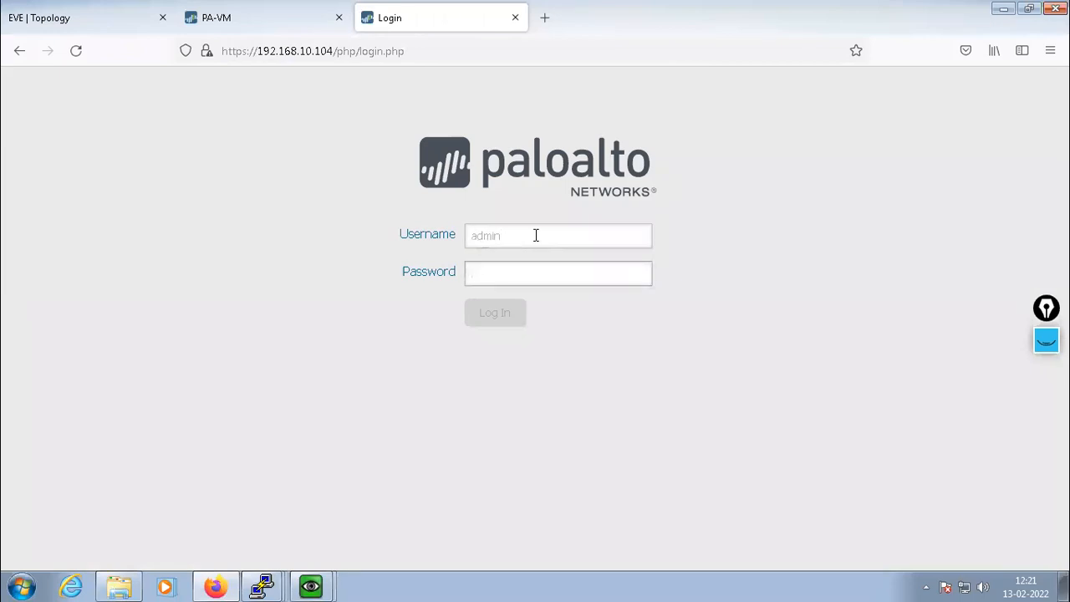
pyautogui.write('admin')
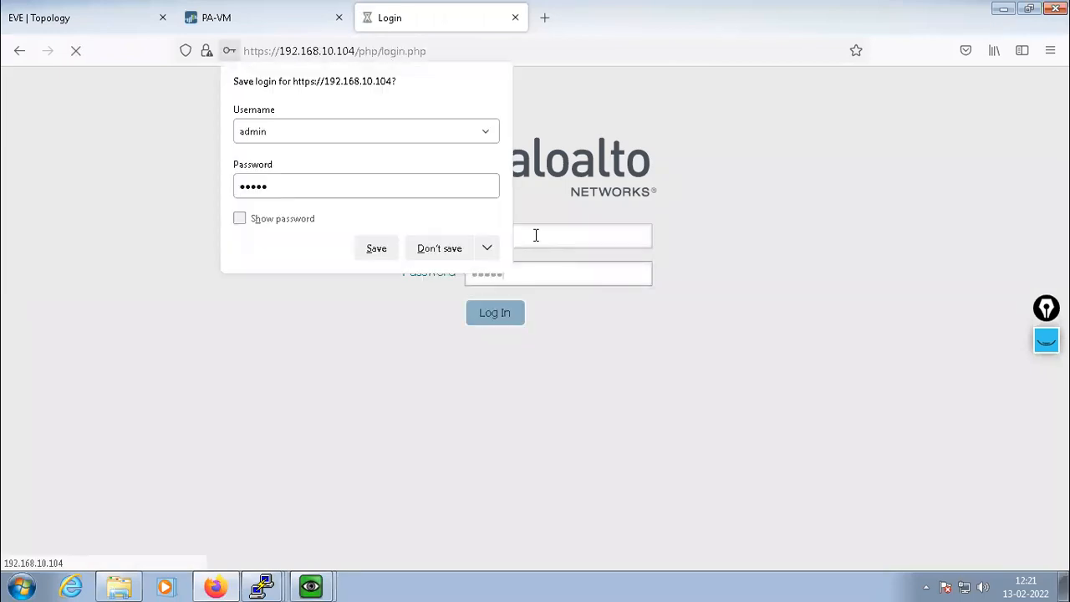
pyautogui.click(390, 250)
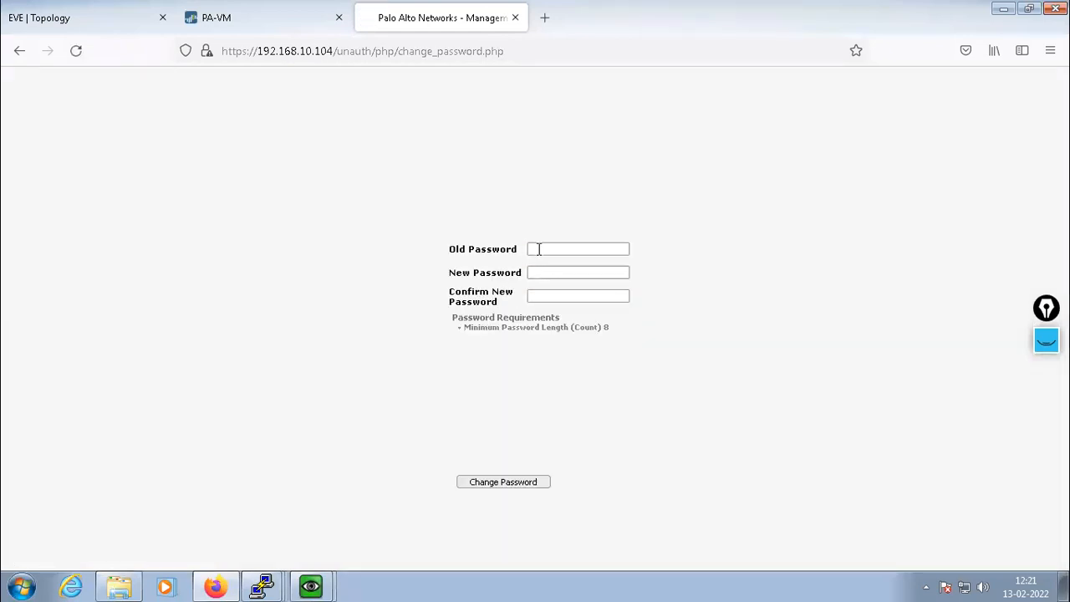
# Replace the default administrator password by entering the old password and a new one twice
pyautogui.click(540, 249)
pyautogui.write('admin')
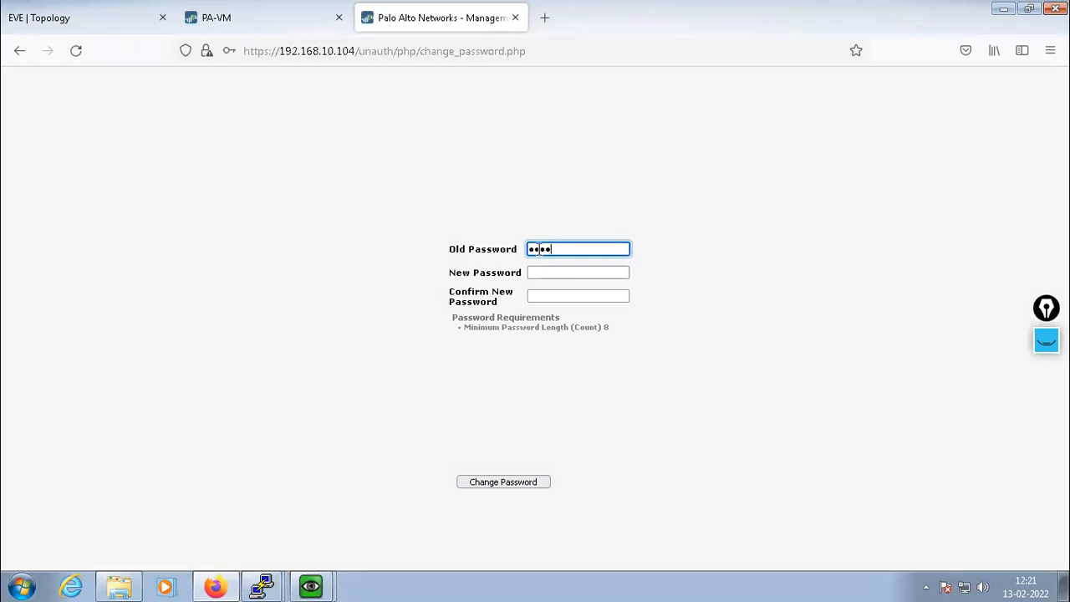
pyautogui.press('Tab')
pyautogui.write('••')
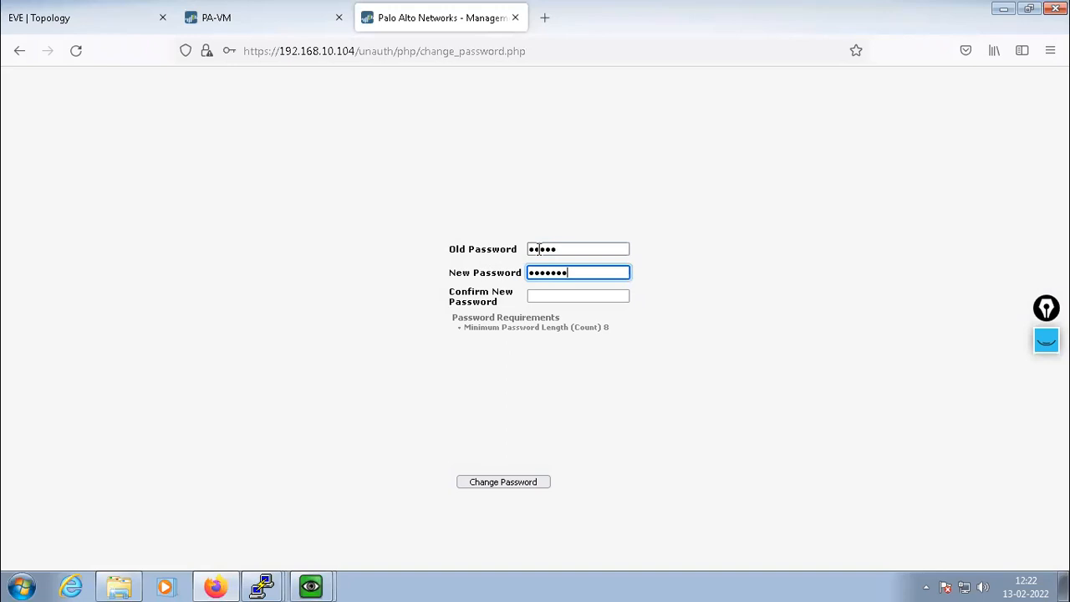
pyautogui.press('Tab')
pyautogui.write('•')
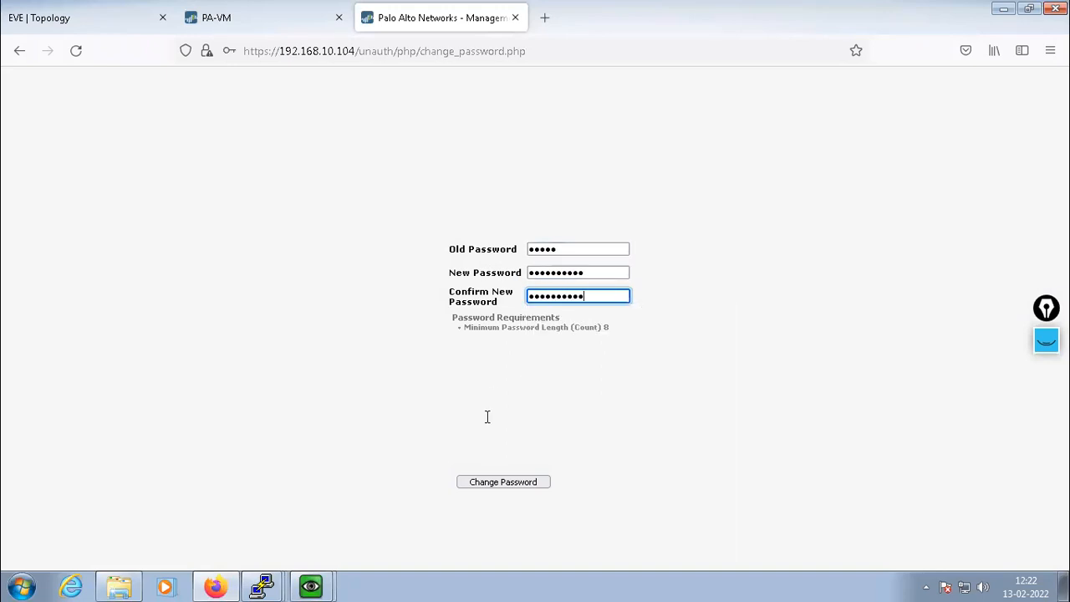
pyautogui.click(500, 482)
pyautogui.click(440, 249)
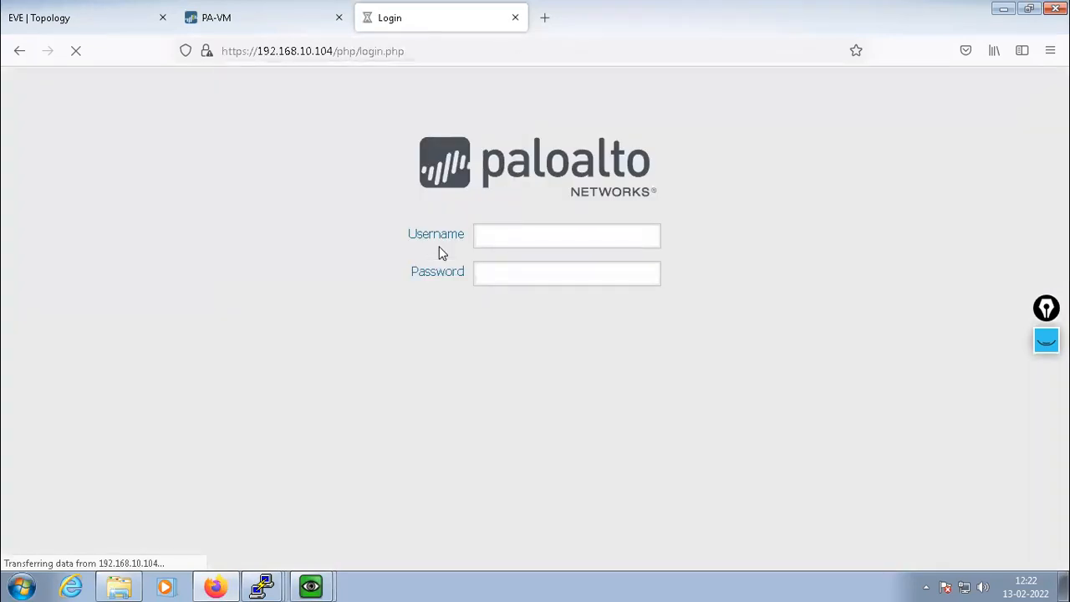
# Sign back in to the firewall using the new administrator password
pyautogui.click(500, 237)
pyautogui.write('admin')
pyautogui.press('Tab')
pyautogui.write('•')
pyautogui.press('BackSpace')
pyautogui.write('•••••••••••')
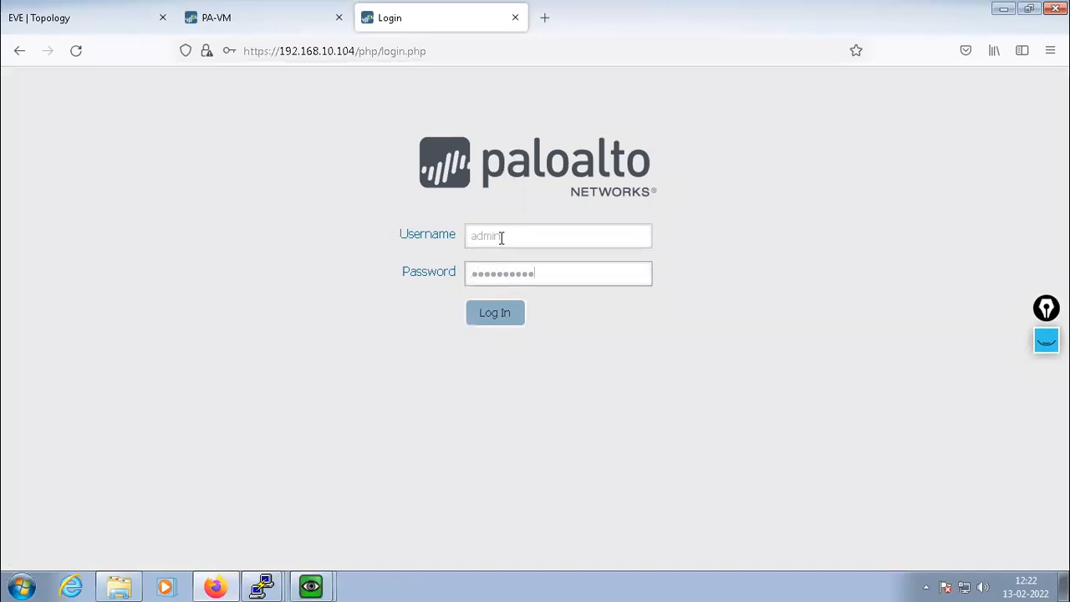
pyautogui.press('Return')
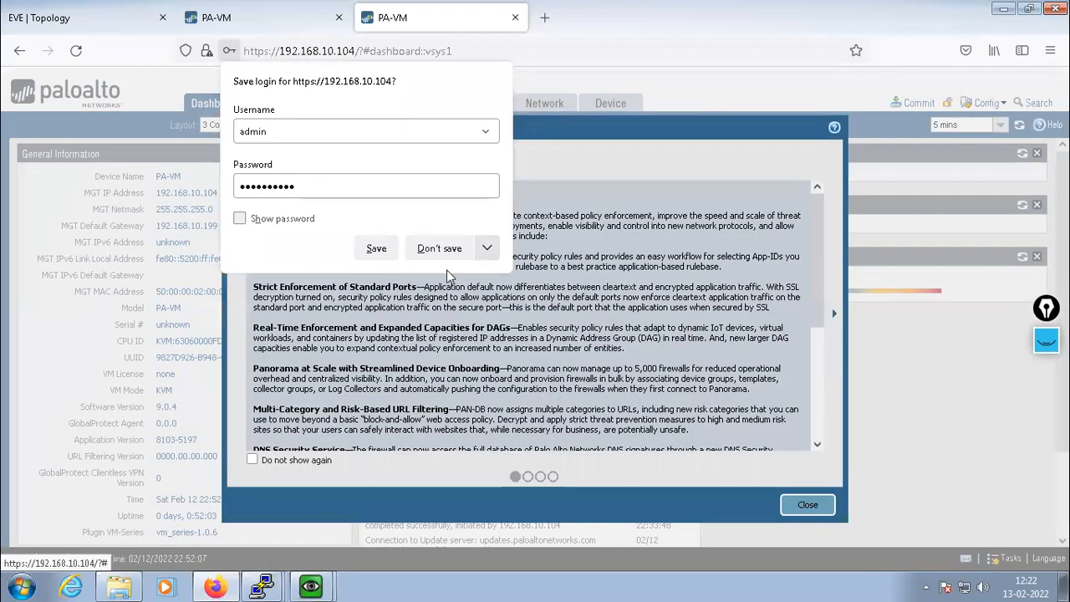
# Dismiss the welcome notes, confirm the SITE-B hostname in Device Setup, and view the lab topology
pyautogui.click(439, 248)
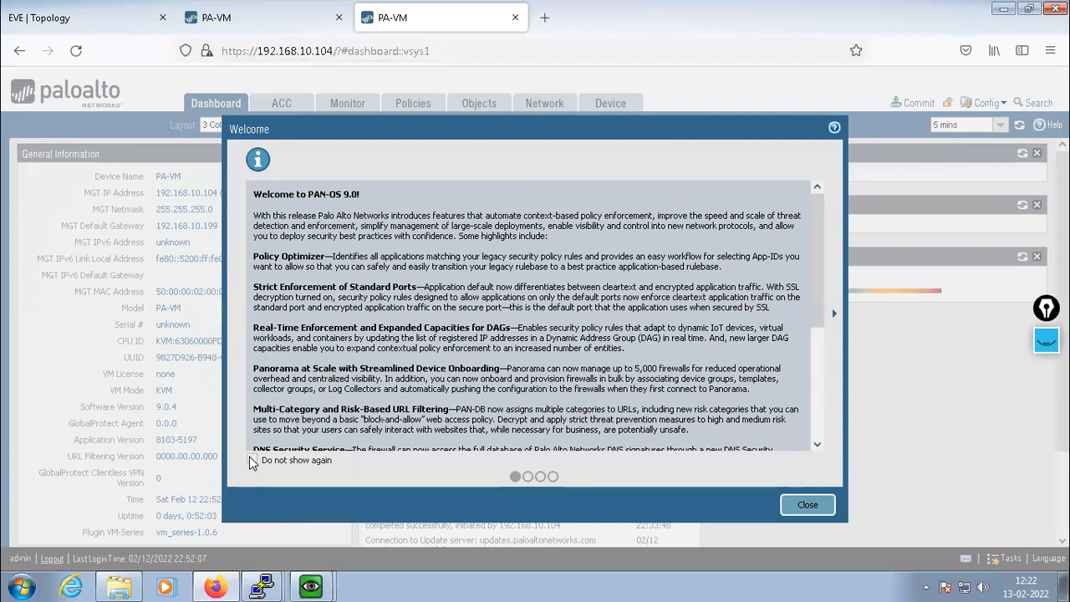
pyautogui.click(808, 505)
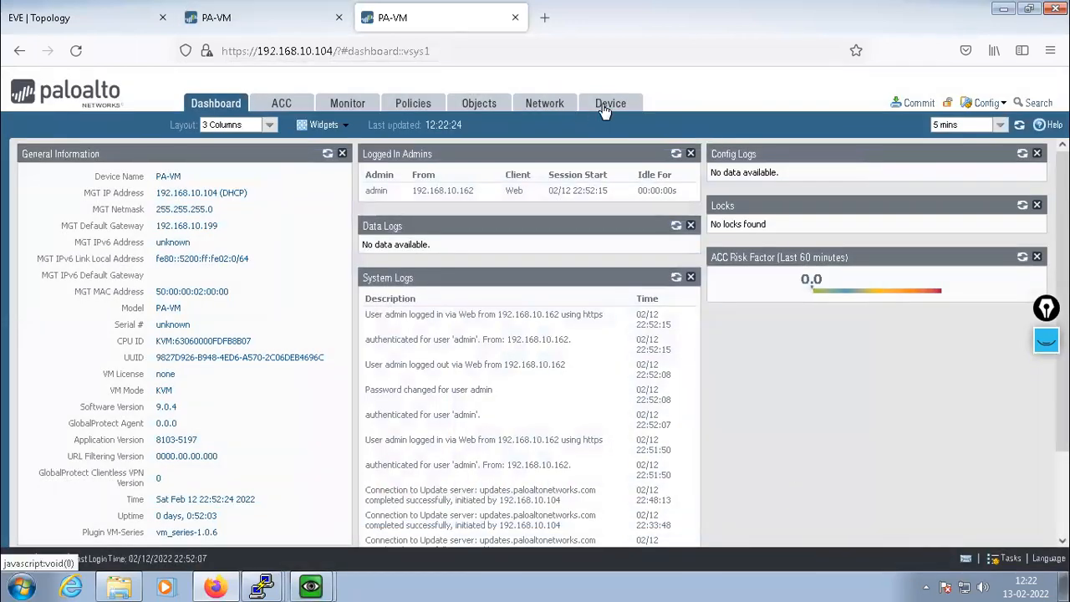
pyautogui.click(163, 203)
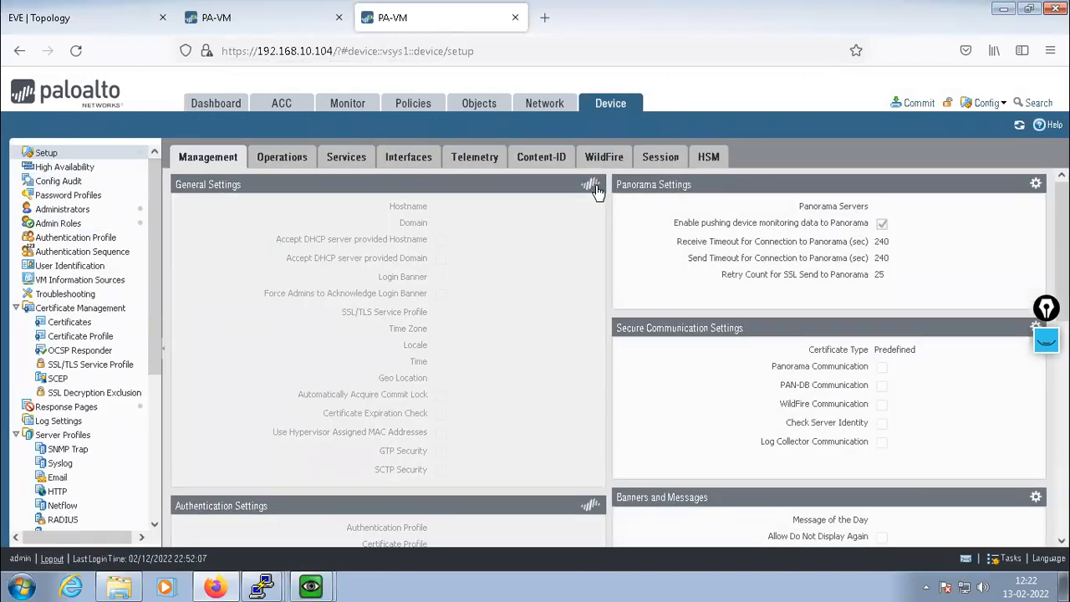
pyautogui.click(595, 184)
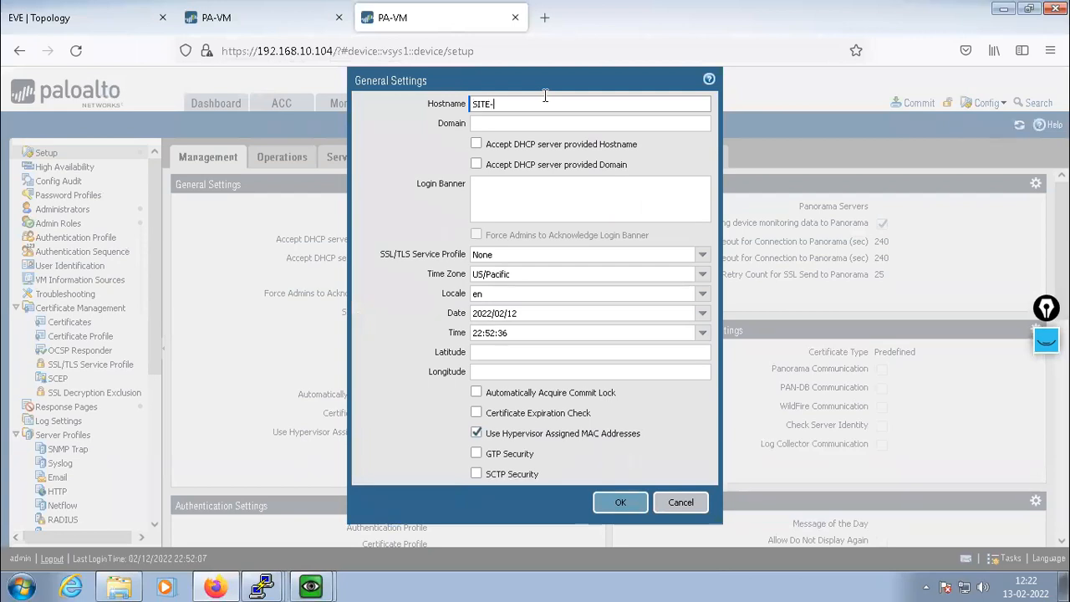
pyautogui.click(604, 504)
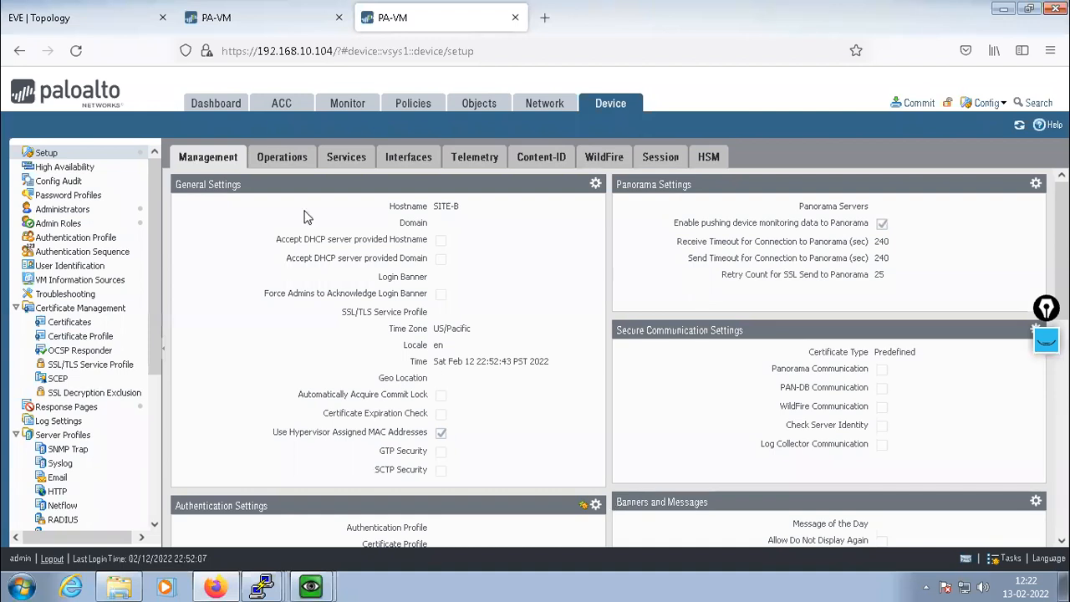
pyautogui.click(92, 18)
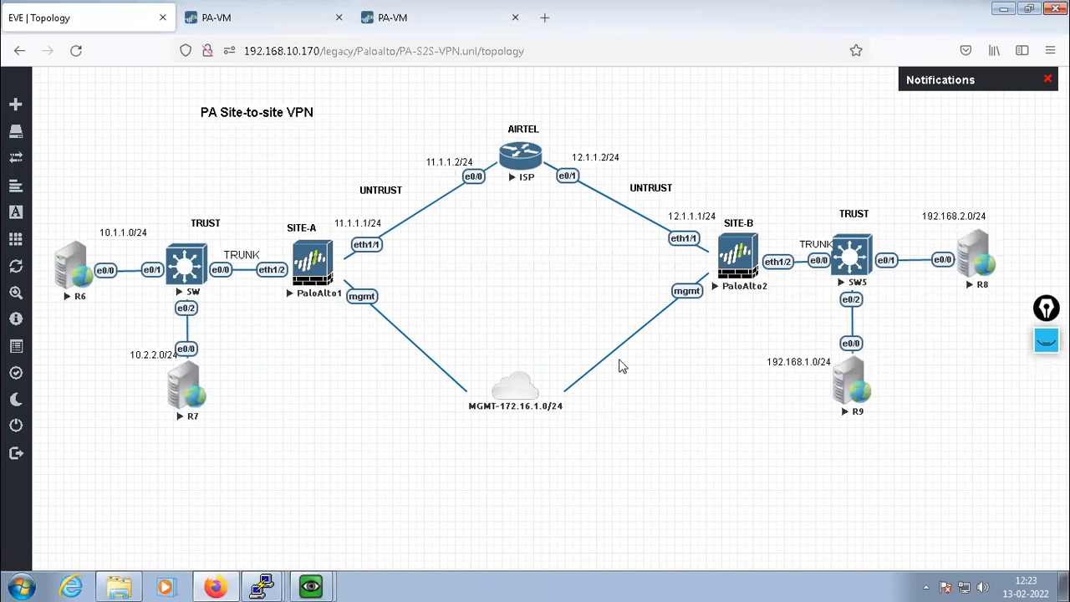
# Show the SITE-B firewall's Network > Interfaces list with ethernet1/1–1/8
pyautogui.click(435, 17)
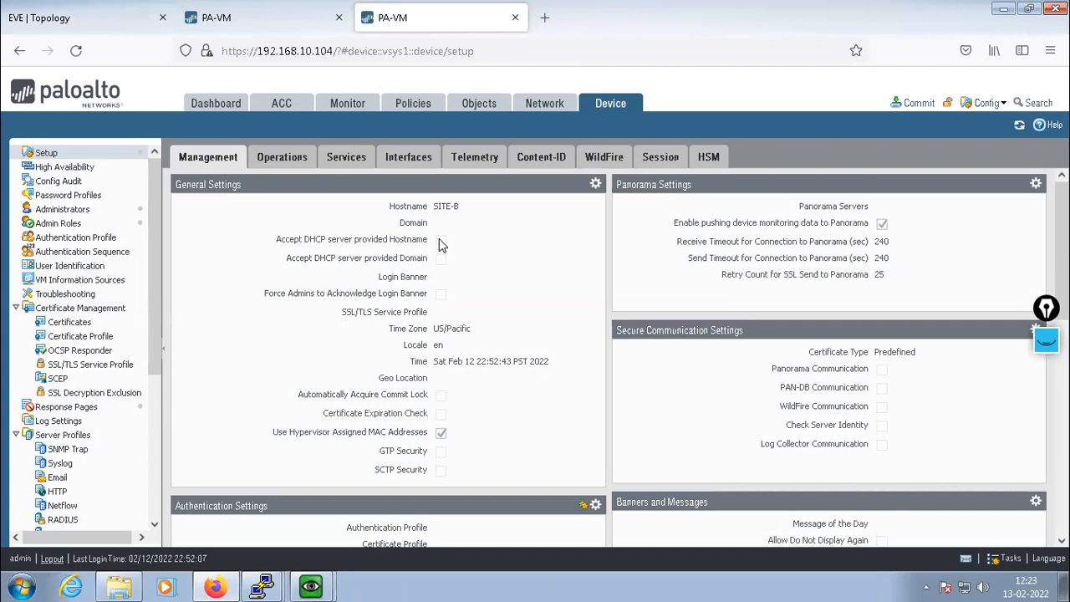
pyautogui.click(545, 104)
pyautogui.click(52, 152)
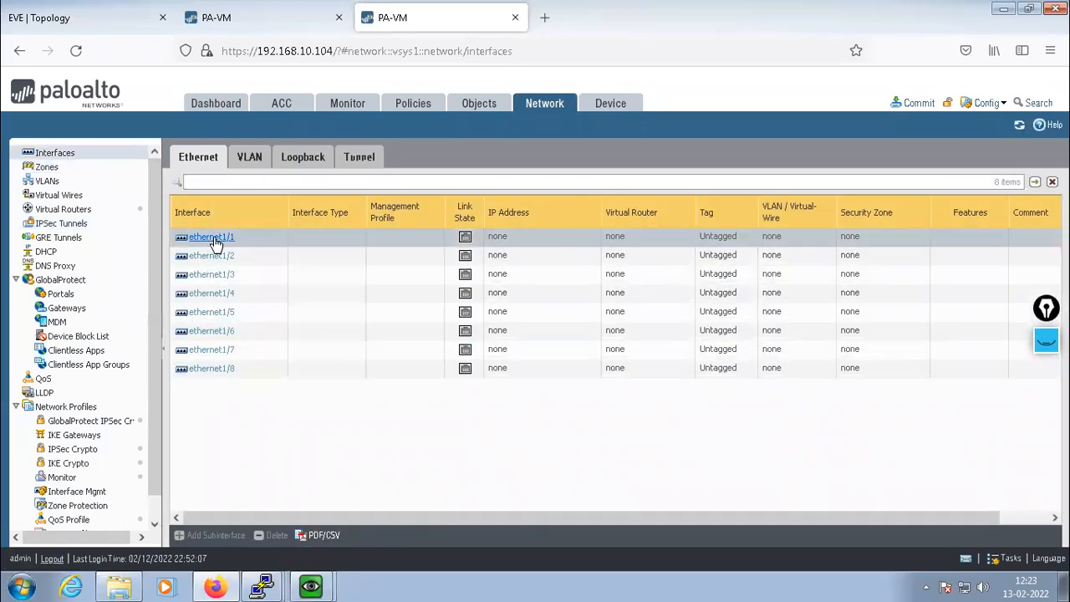
# Set ethernet1/1 to Layer3 on the default virtual router in a new UNTRUST zone
pyautogui.click(214, 237)
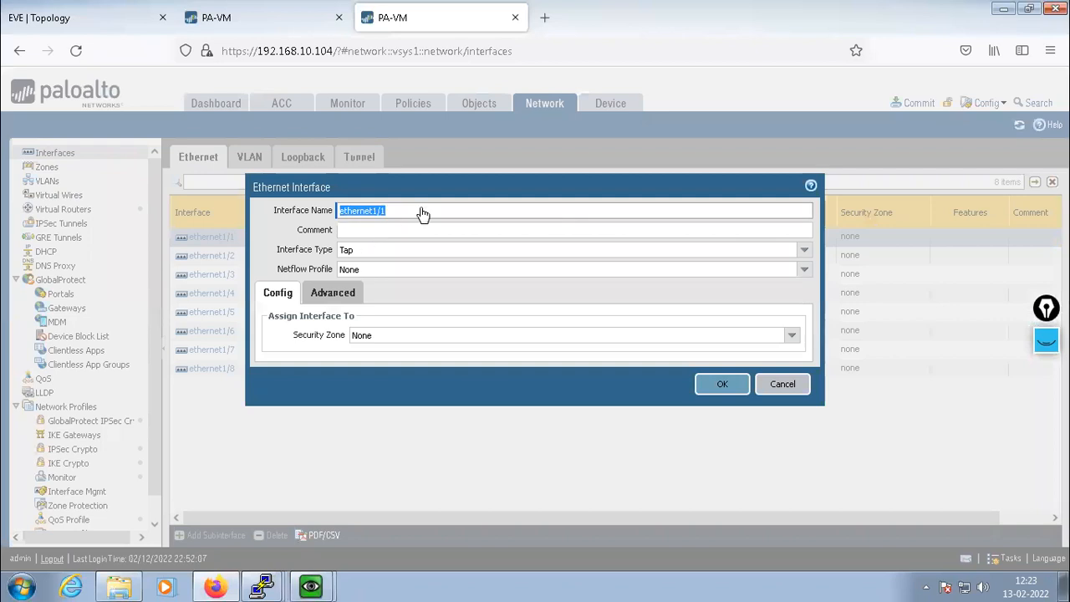
pyautogui.click(802, 250)
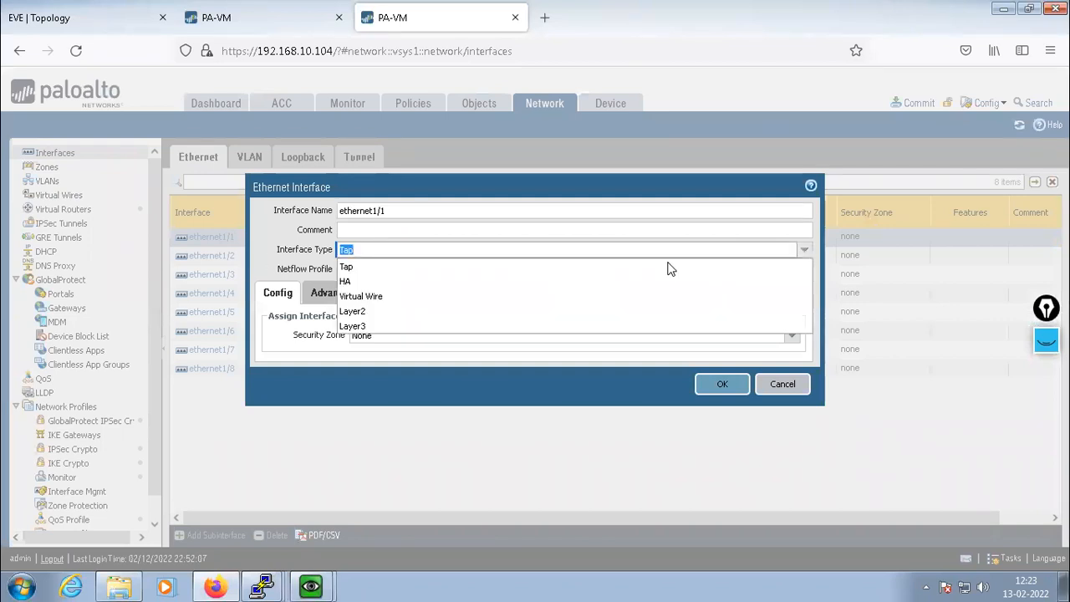
pyautogui.click(362, 326)
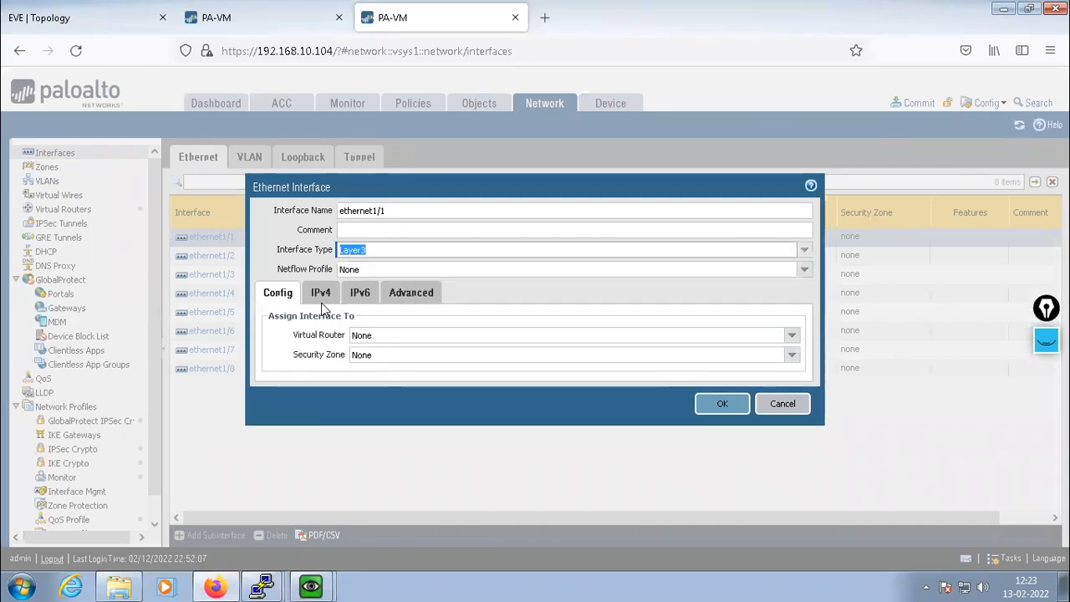
pyautogui.click(792, 336)
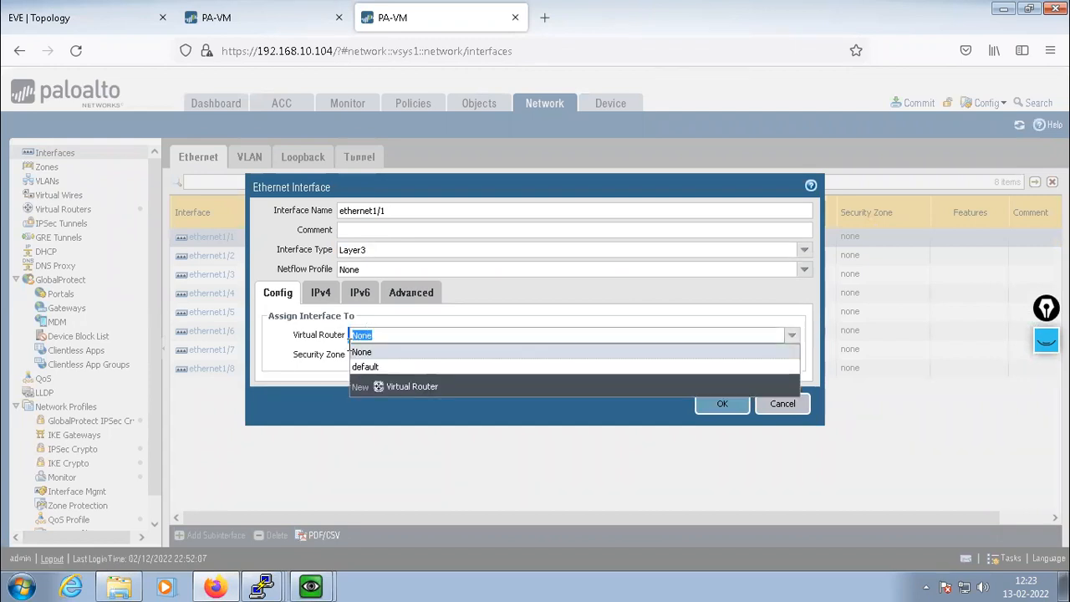
pyautogui.click(366, 368)
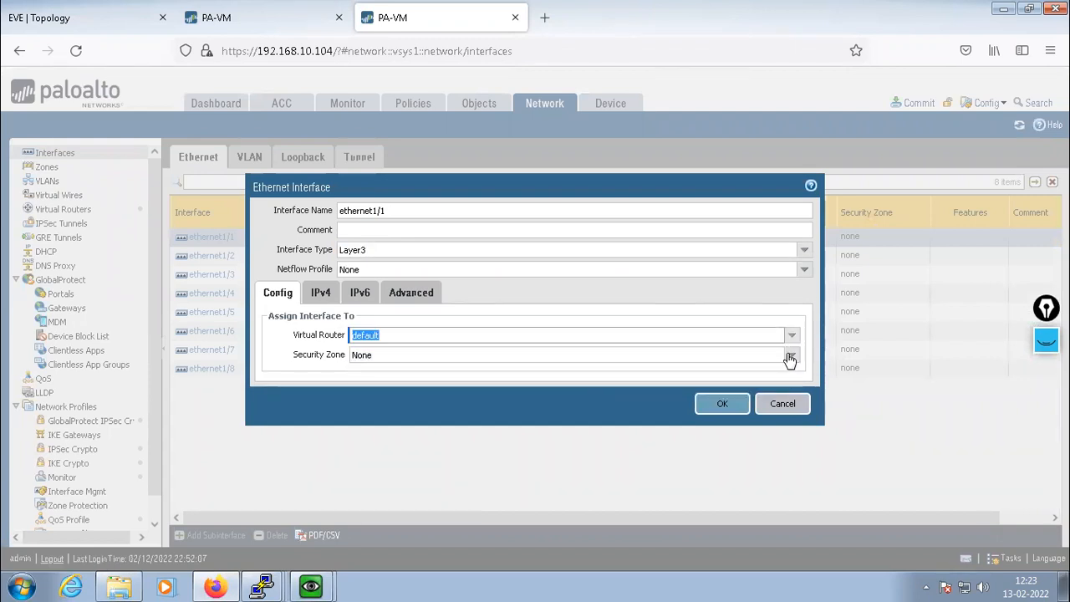
pyautogui.click(791, 356)
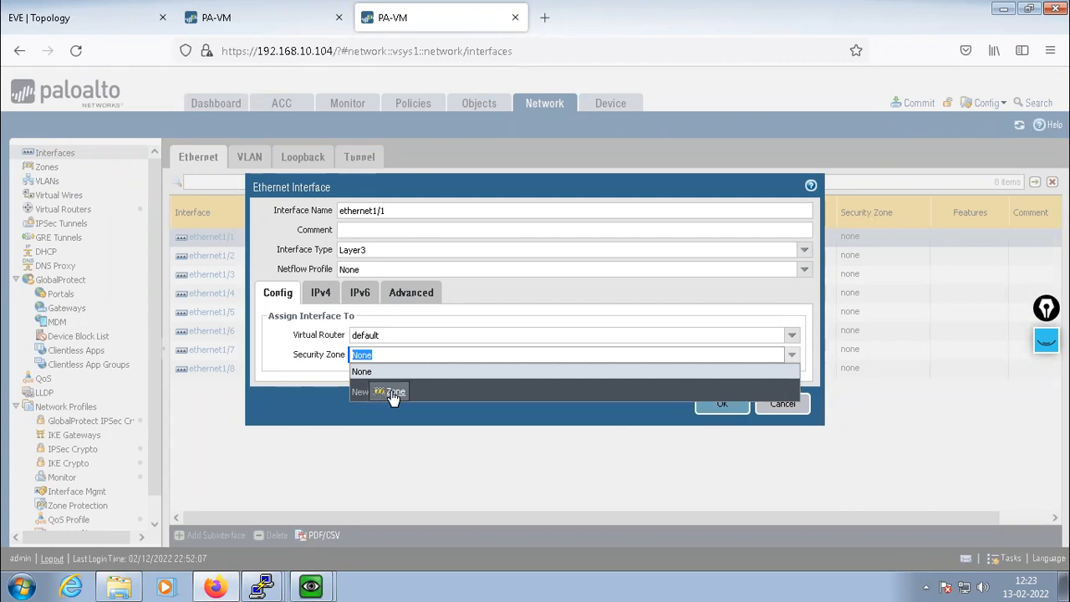
pyautogui.click(393, 393)
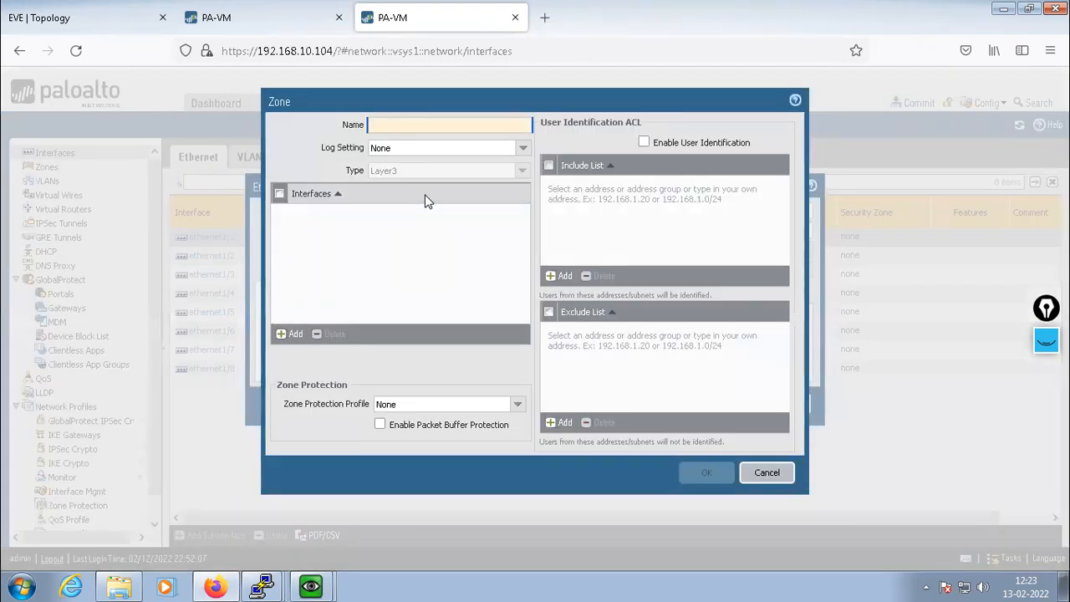
pyautogui.write('UNTRUST')
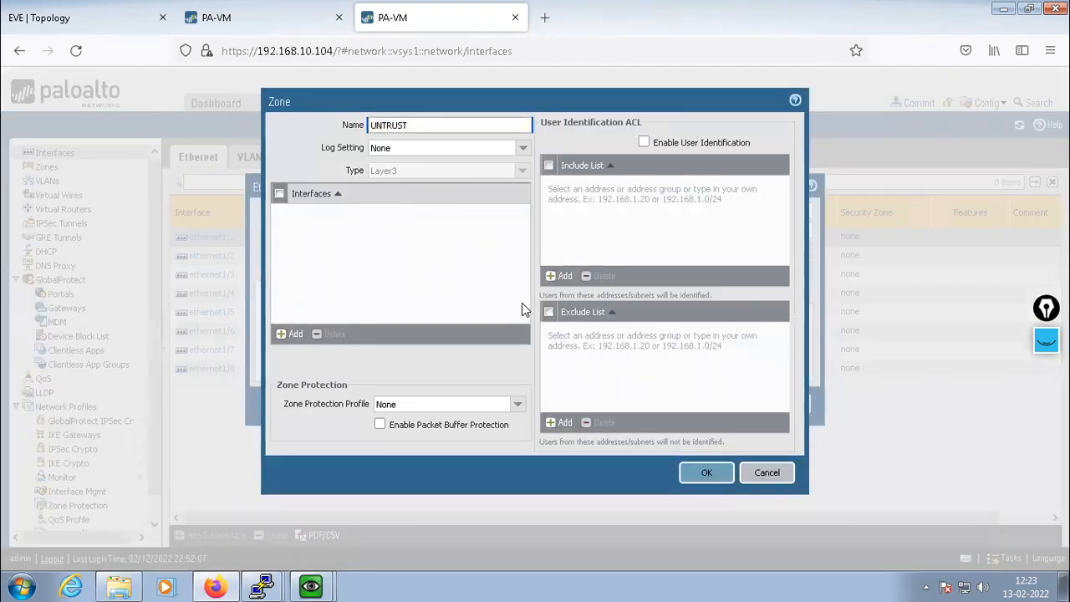
pyautogui.click(706, 473)
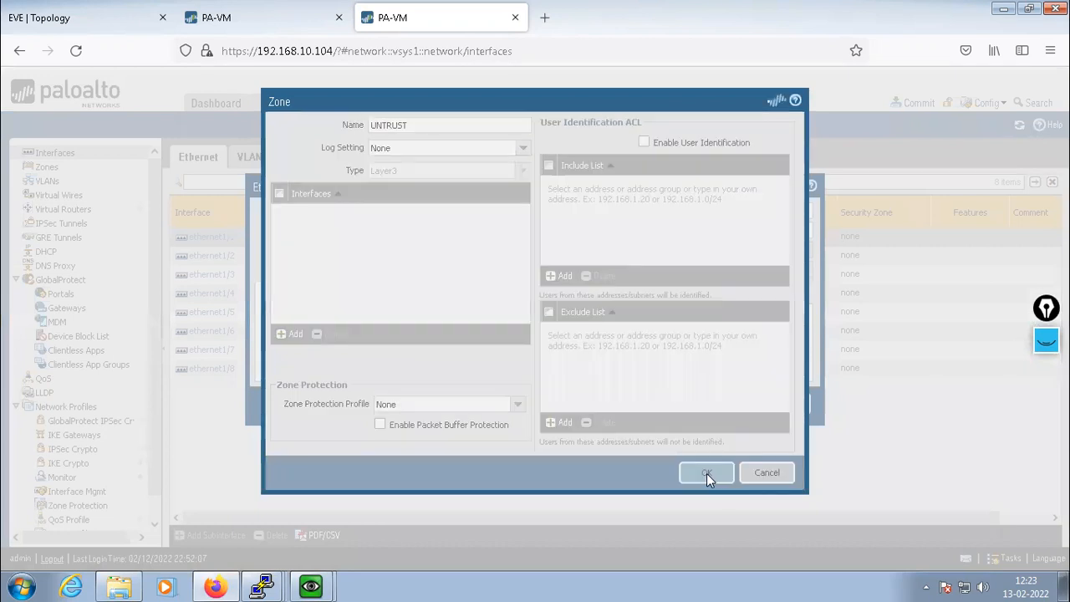
# Add the IPv4 address 12.1.1.1/24 to ethernet1/1
pyautogui.click(321, 294)
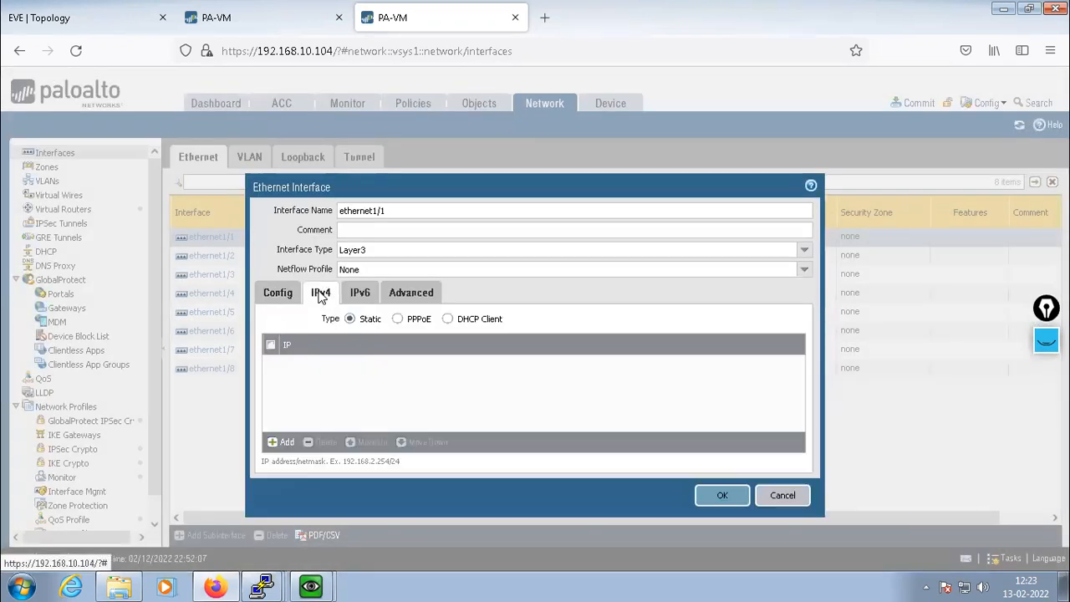
pyautogui.click(277, 444)
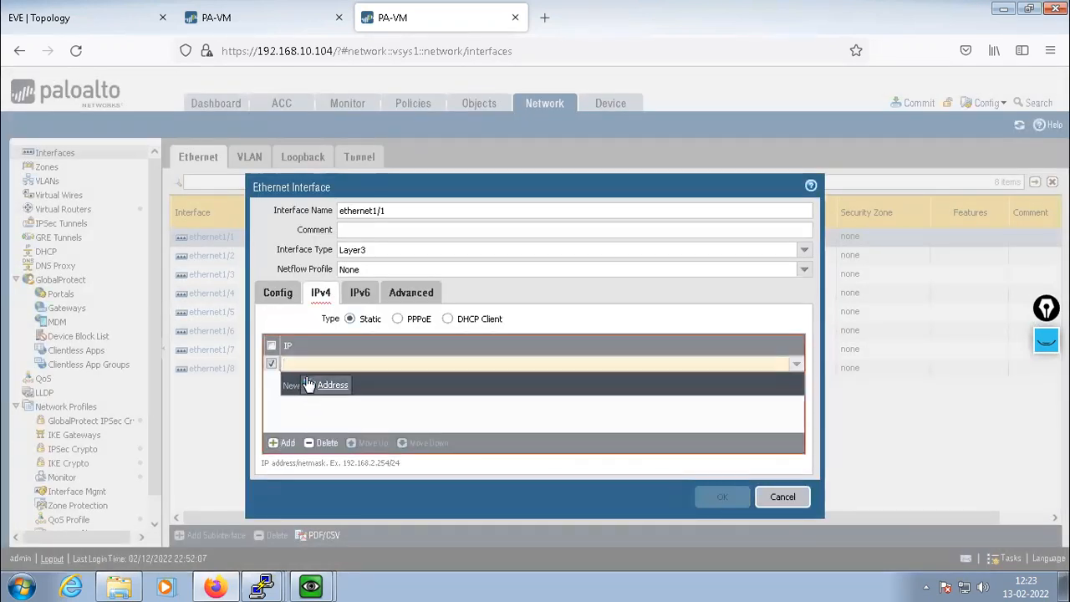
pyautogui.click(117, 26)
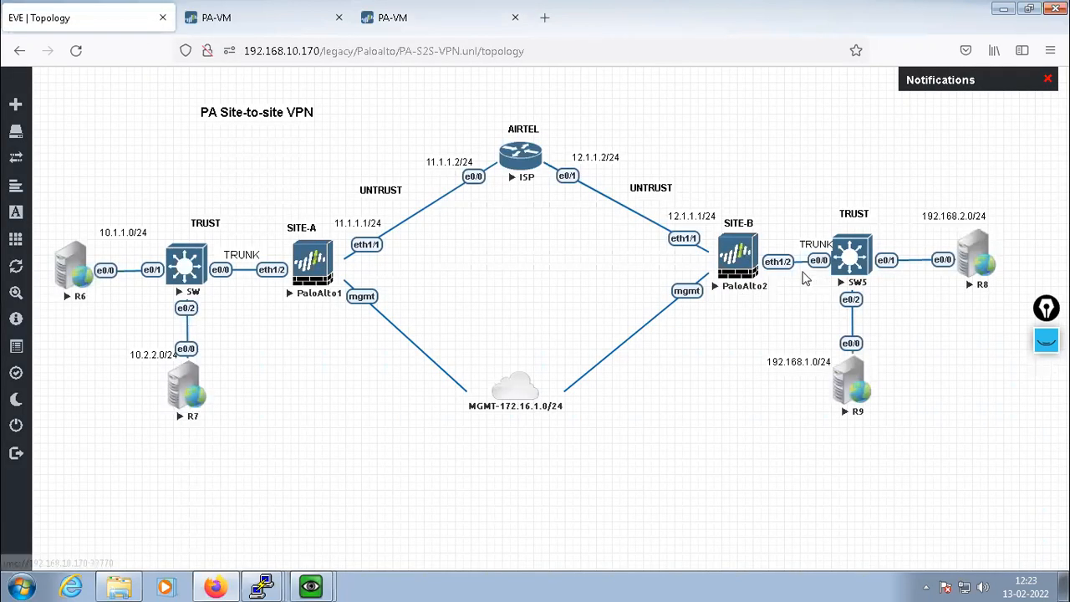
pyautogui.click(432, 16)
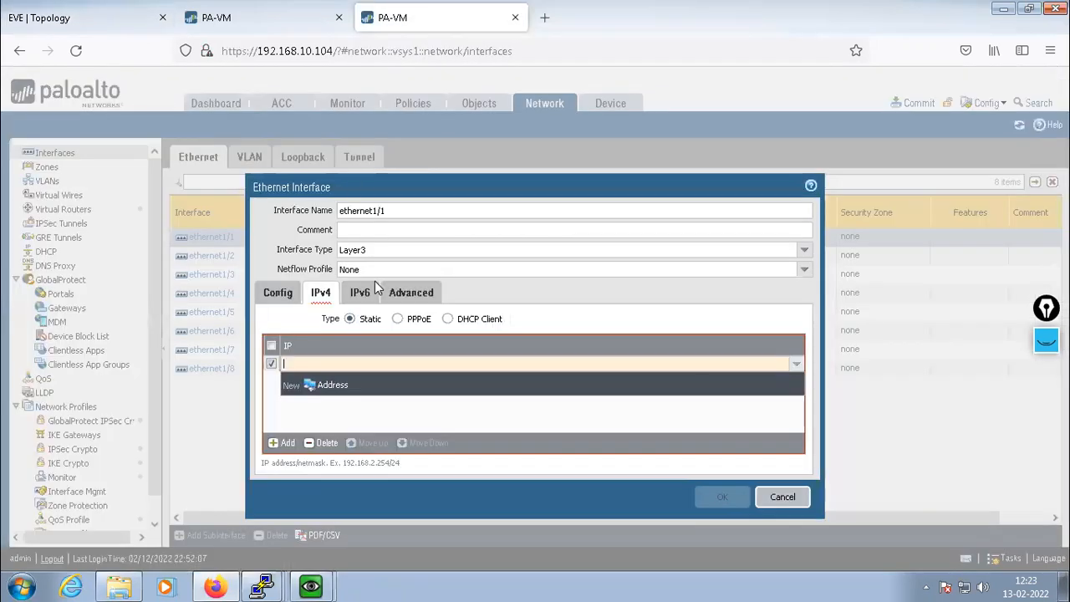
pyautogui.write('12.1.1.1/24')
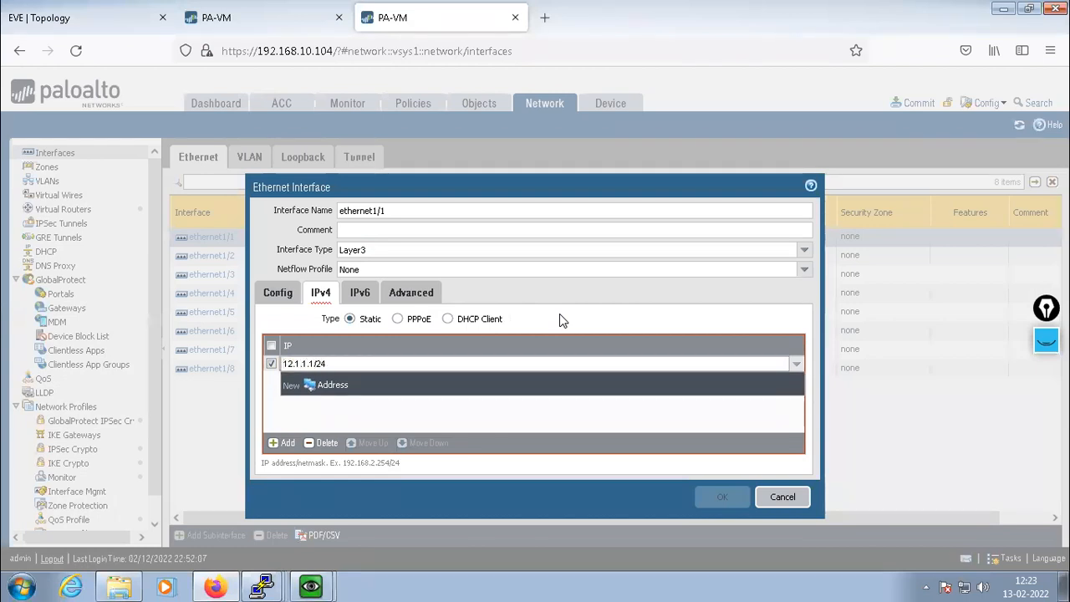
pyautogui.press('Return')
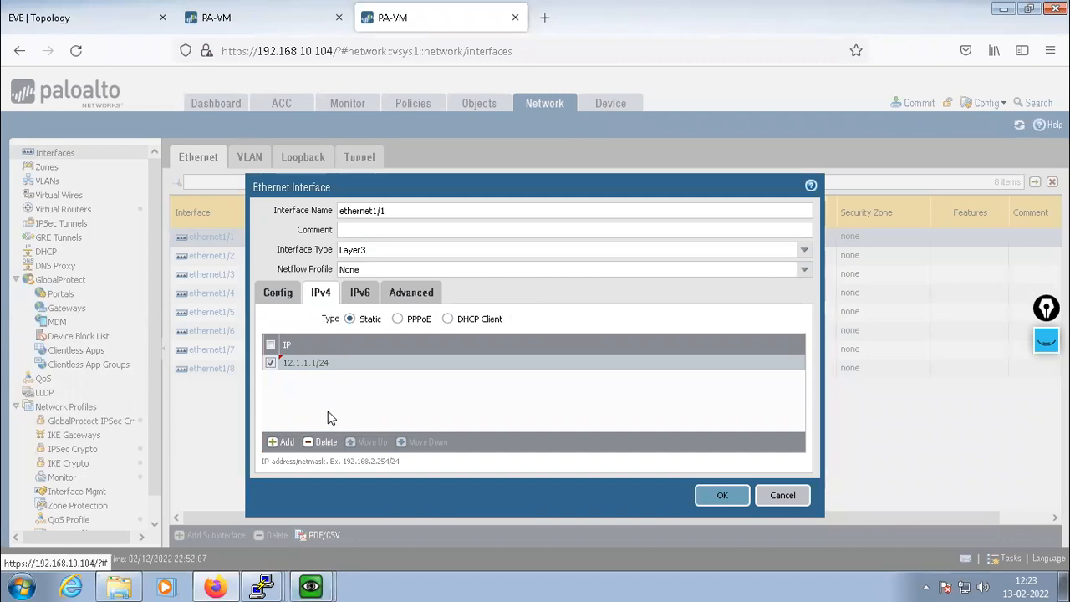
# Create management profile ALLOW permitting HTTP, HTTPS, Telnet, SSH and Ping, then save ethernet1/1
pyautogui.click(410, 292)
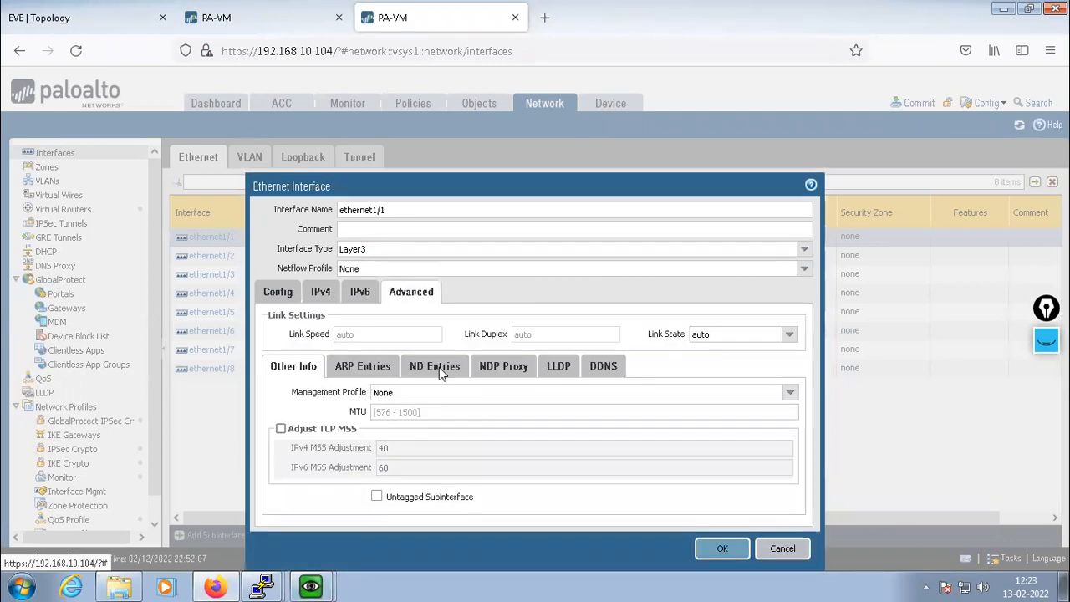
pyautogui.click(790, 392)
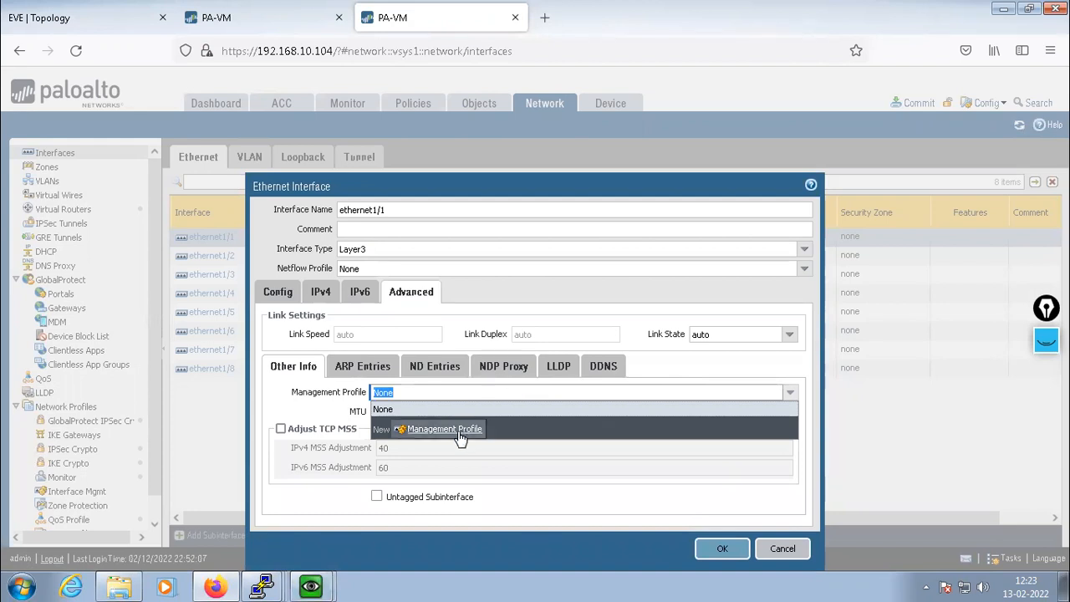
pyautogui.click(418, 428)
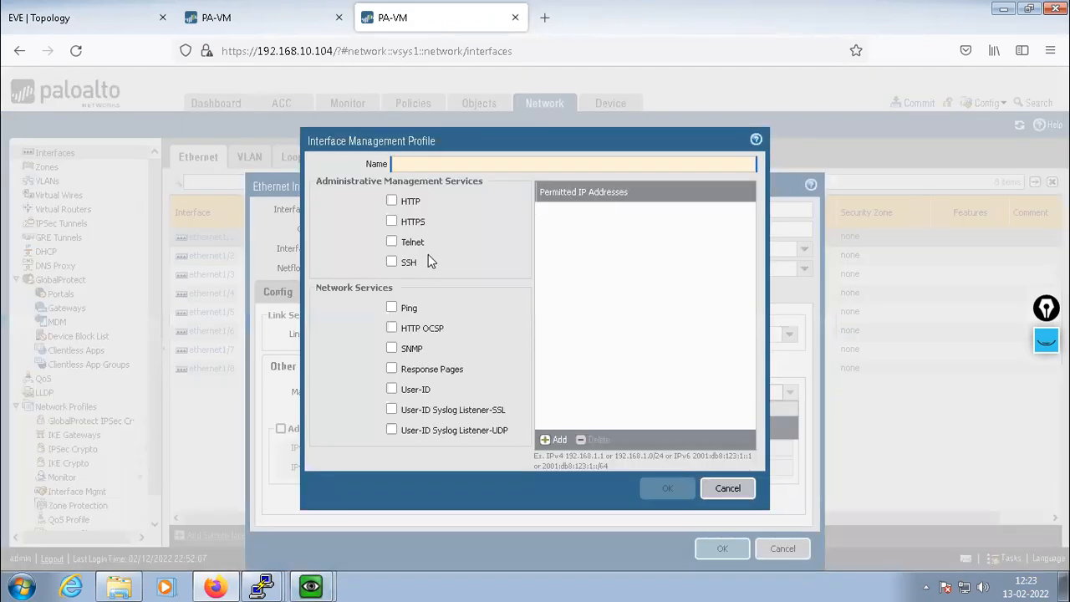
pyautogui.write('ALLOW')
pyautogui.click(391, 200)
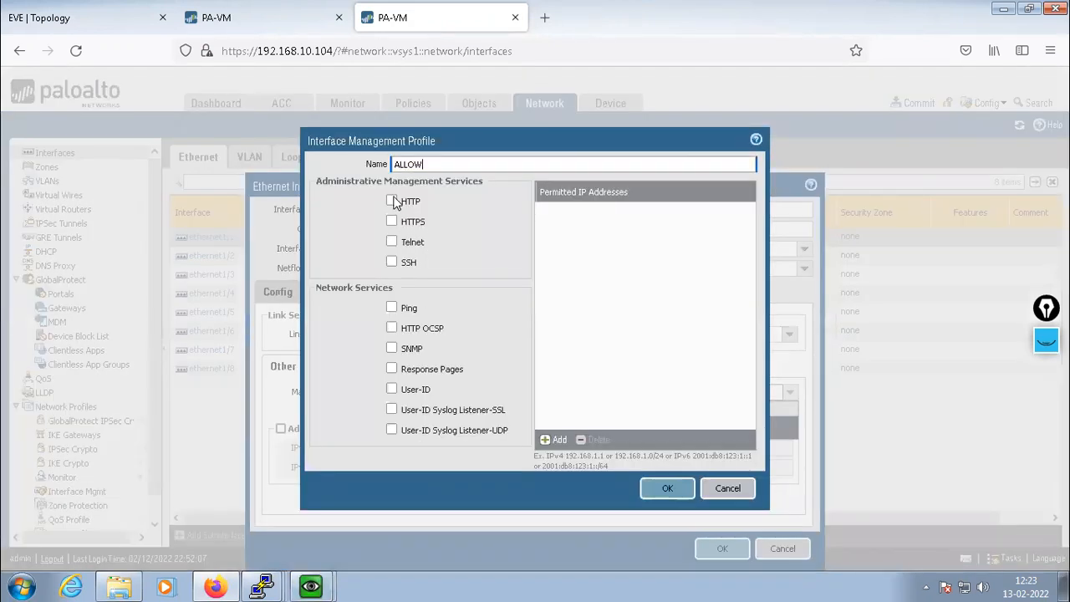
pyautogui.click(391, 222)
pyautogui.click(391, 242)
pyautogui.click(391, 262)
pyautogui.click(392, 308)
pyautogui.click(667, 488)
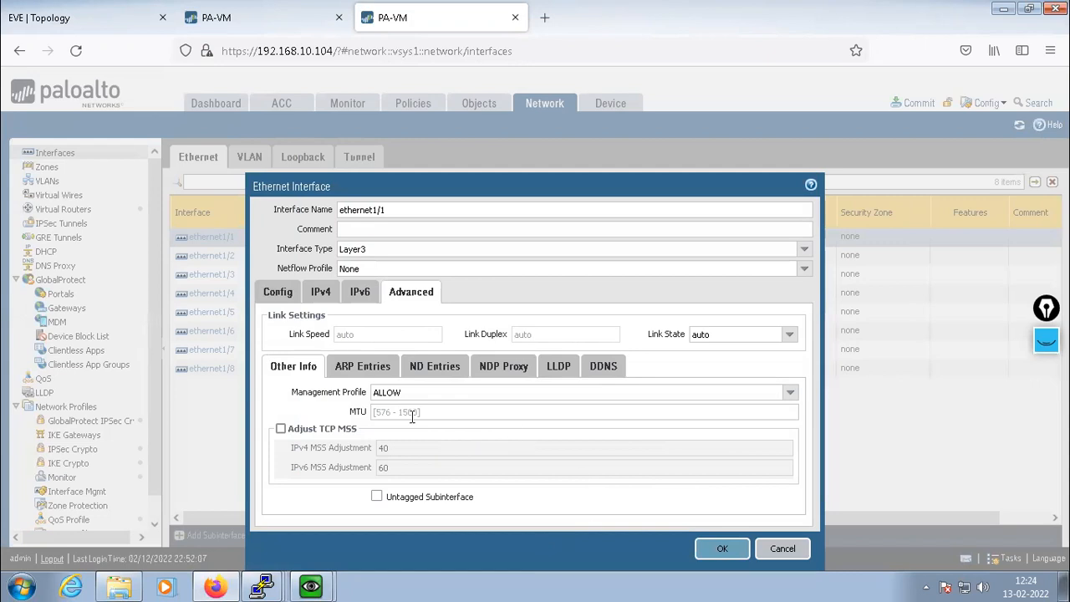
pyautogui.click(725, 549)
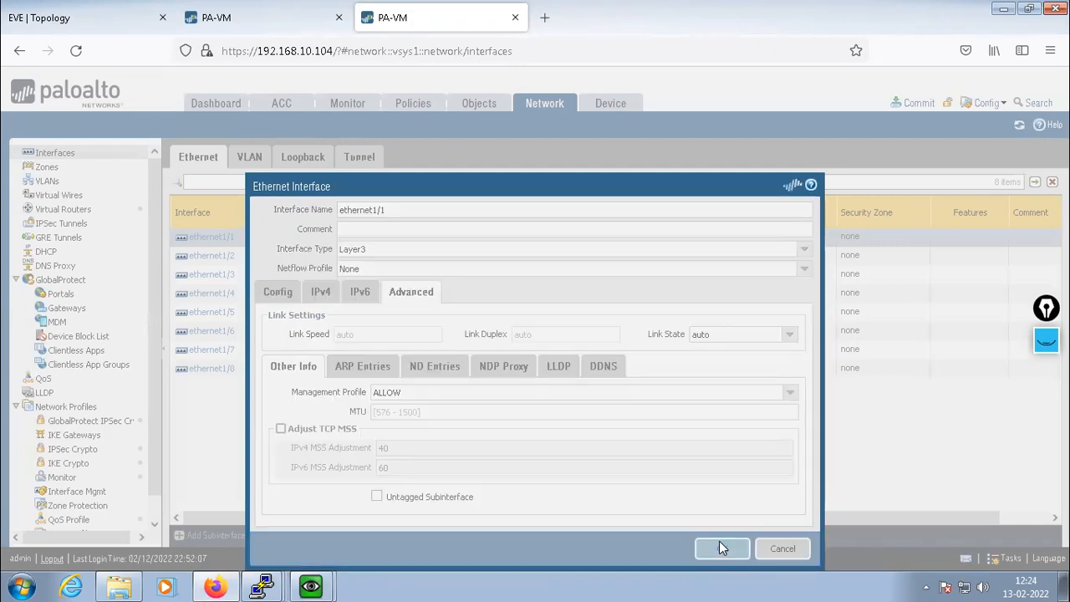
pyautogui.click(46, 25)
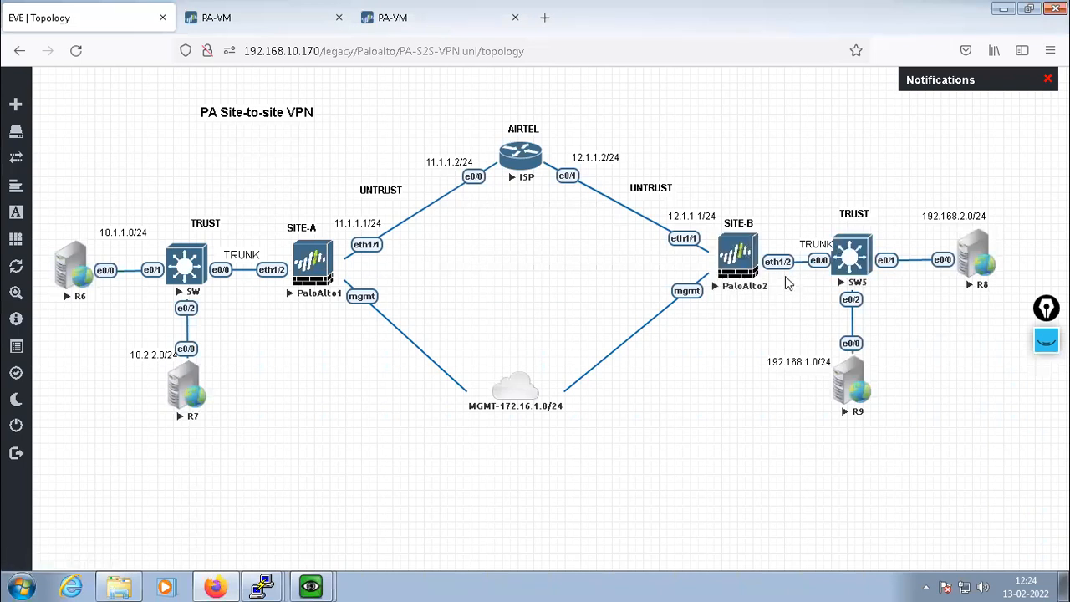
# Make ethernet1/2 a Layer3 interface on the default virtual router
pyautogui.click(402, 20)
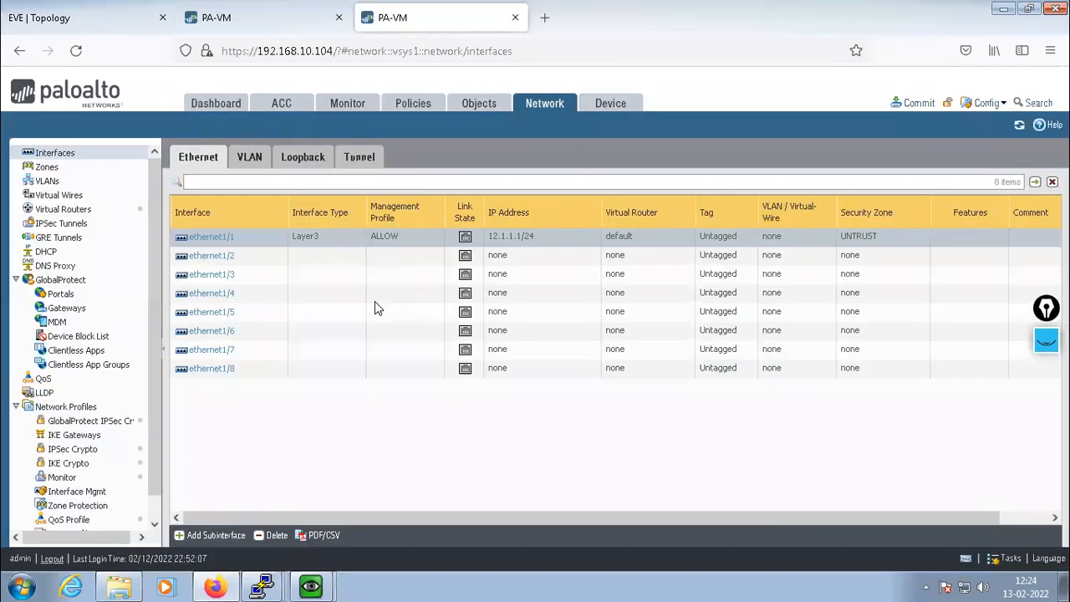
pyautogui.click(208, 260)
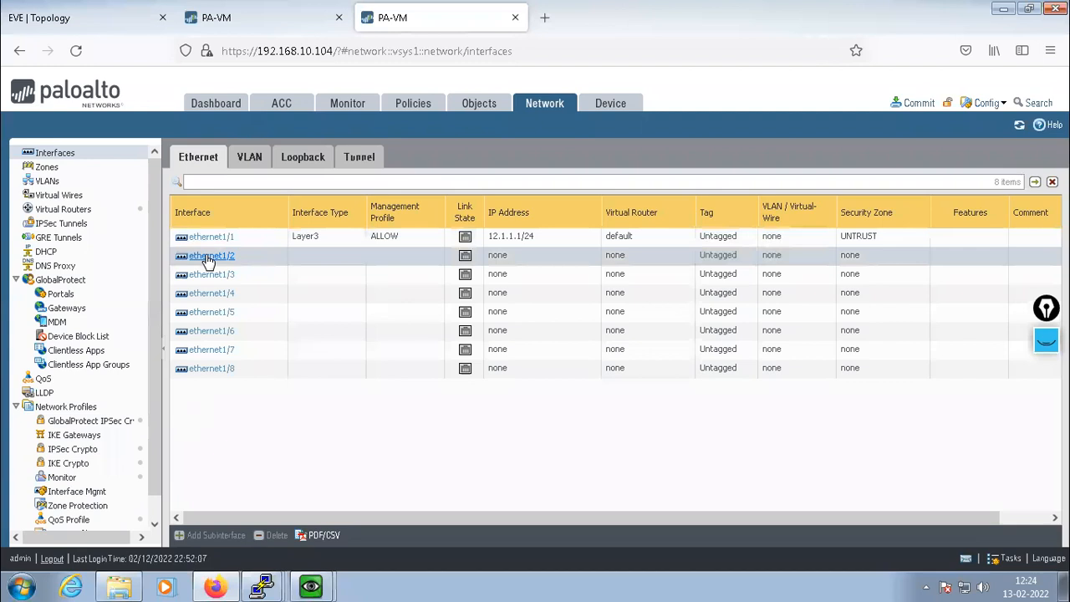
pyautogui.click(208, 260)
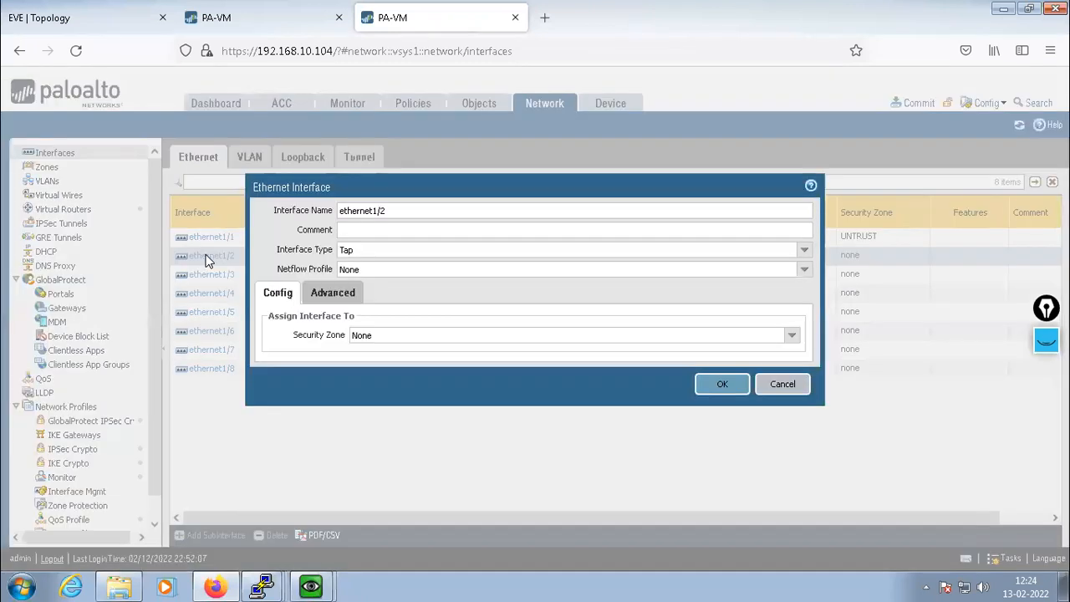
pyautogui.click(804, 249)
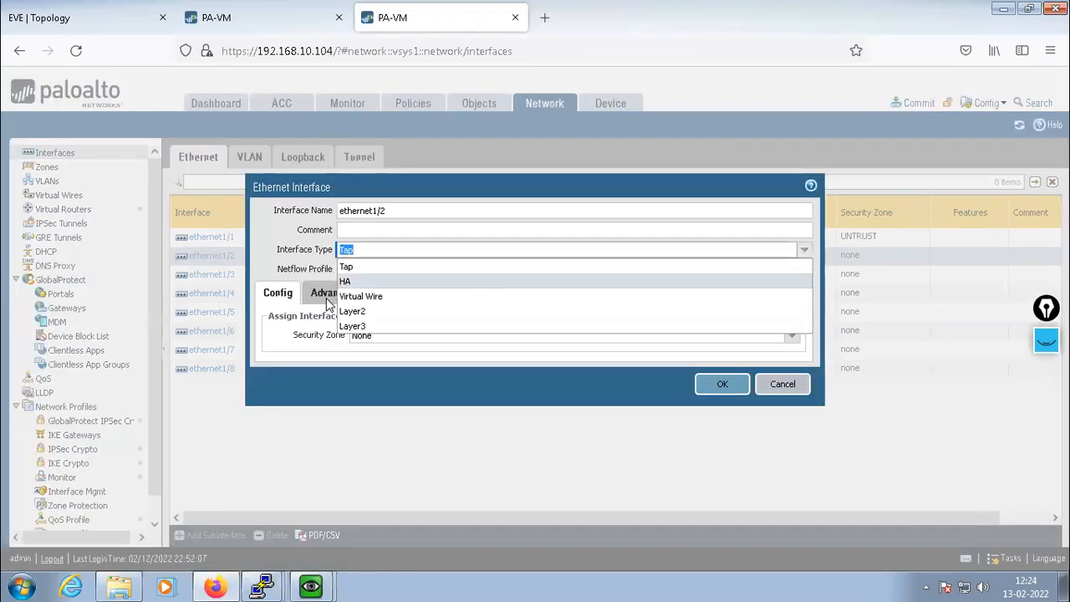
pyautogui.click(359, 326)
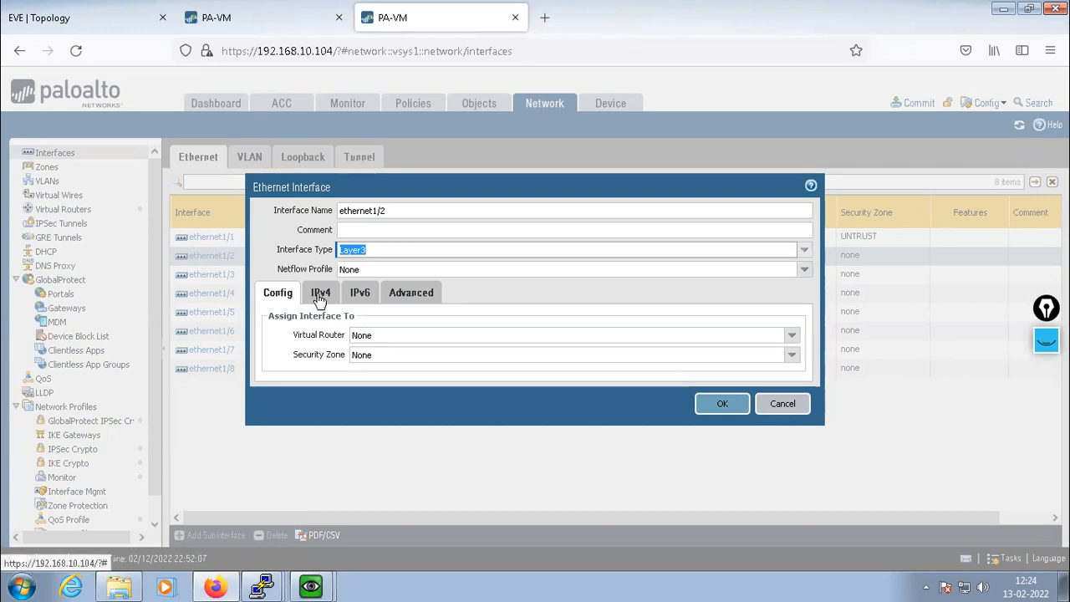
pyautogui.click(790, 335)
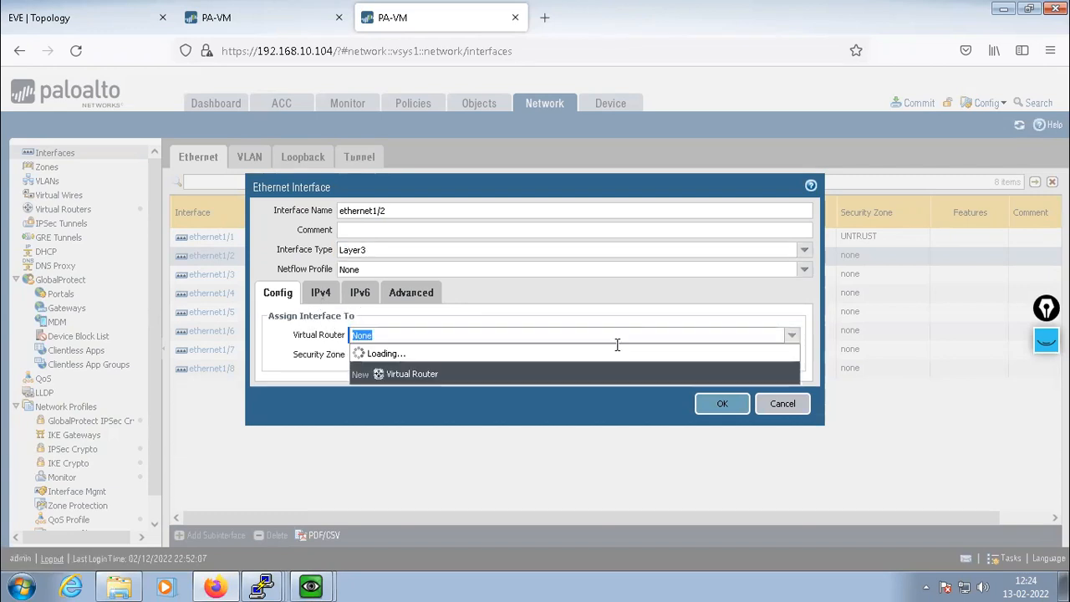
pyautogui.click(565, 364)
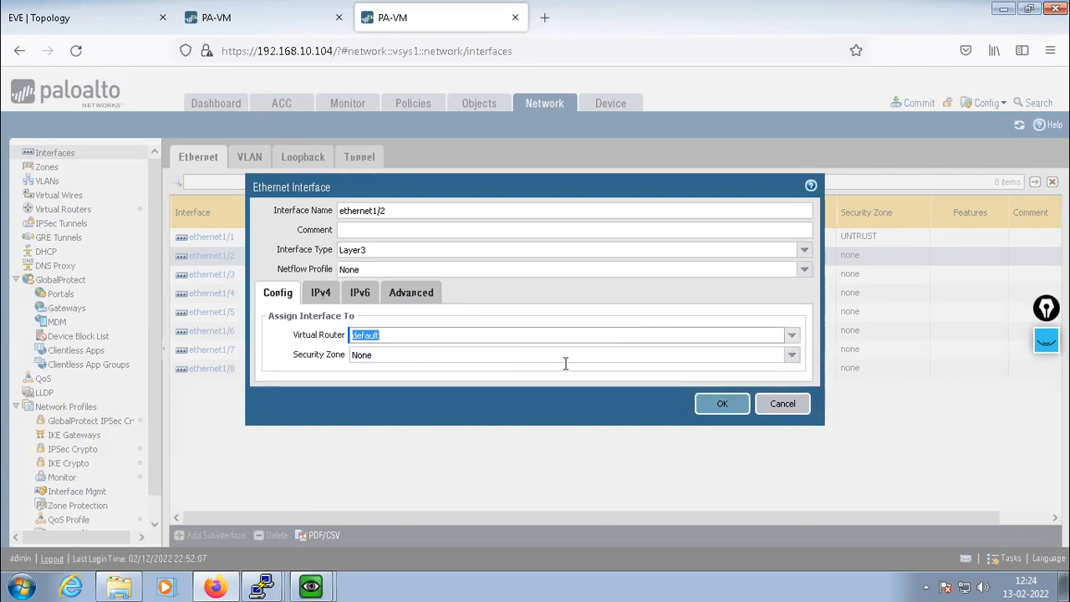
# Create a new TRUST security zone for ethernet1/2
pyautogui.click(791, 356)
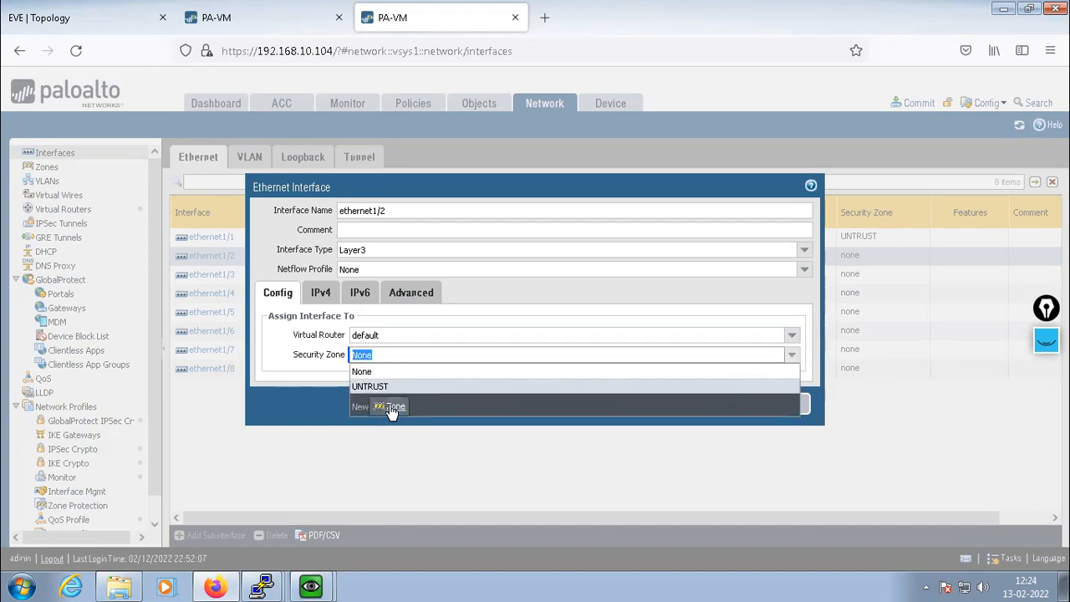
pyautogui.click(393, 408)
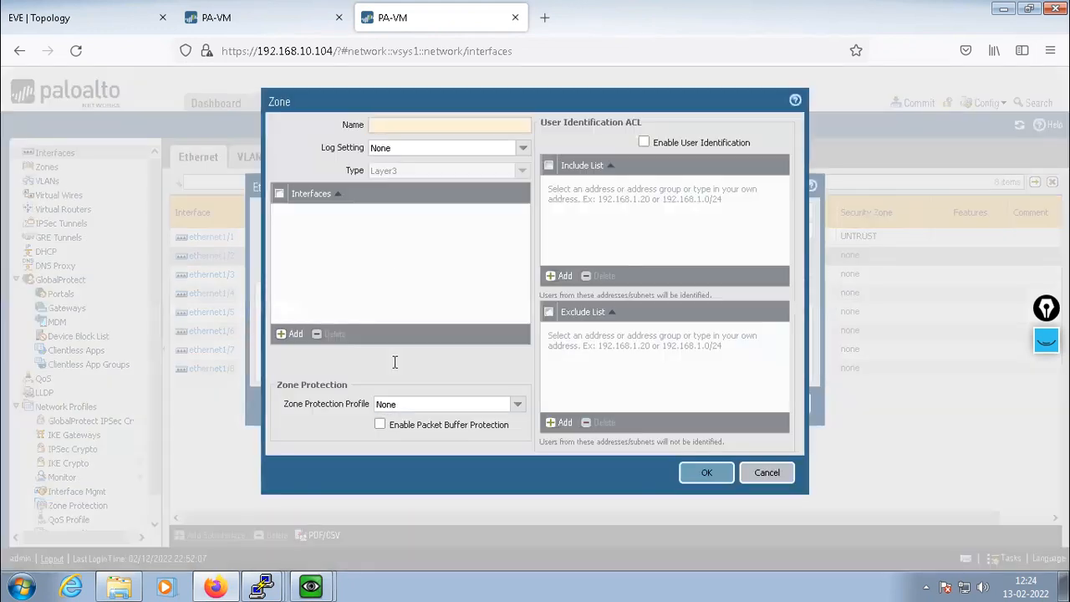
pyautogui.write('TRUST')
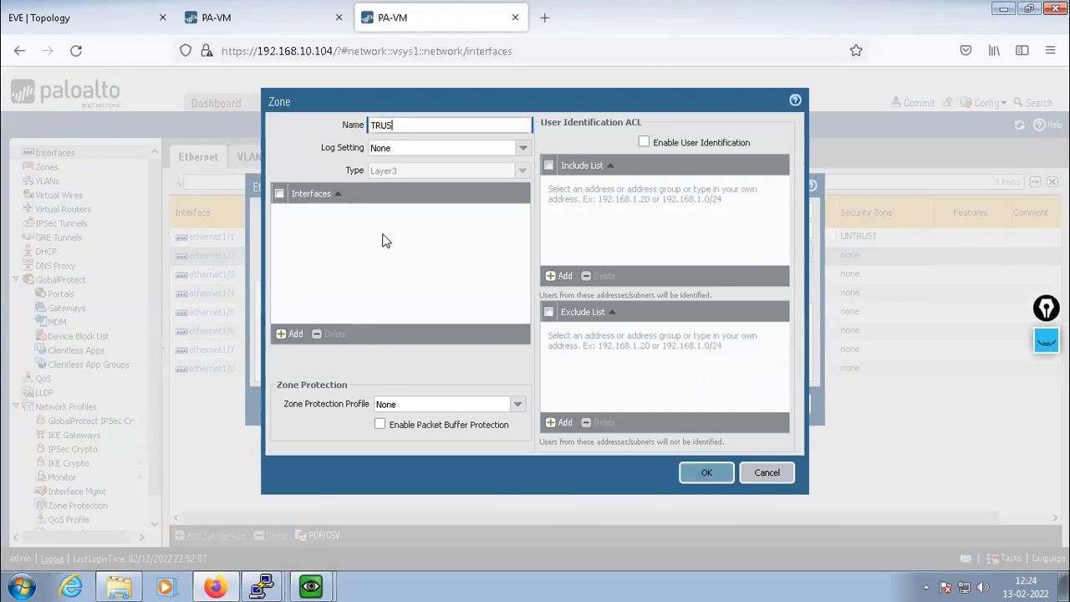
pyautogui.click(707, 474)
# Apply the ALLOW management profile and save the ethernet1/2 settings
pyautogui.click(410, 294)
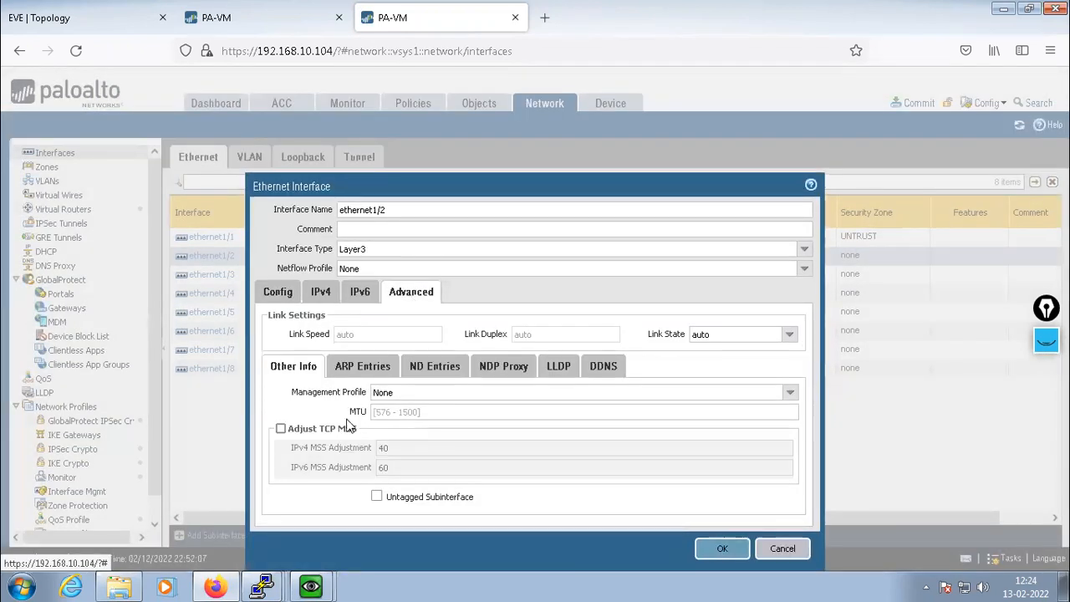
pyautogui.click(788, 395)
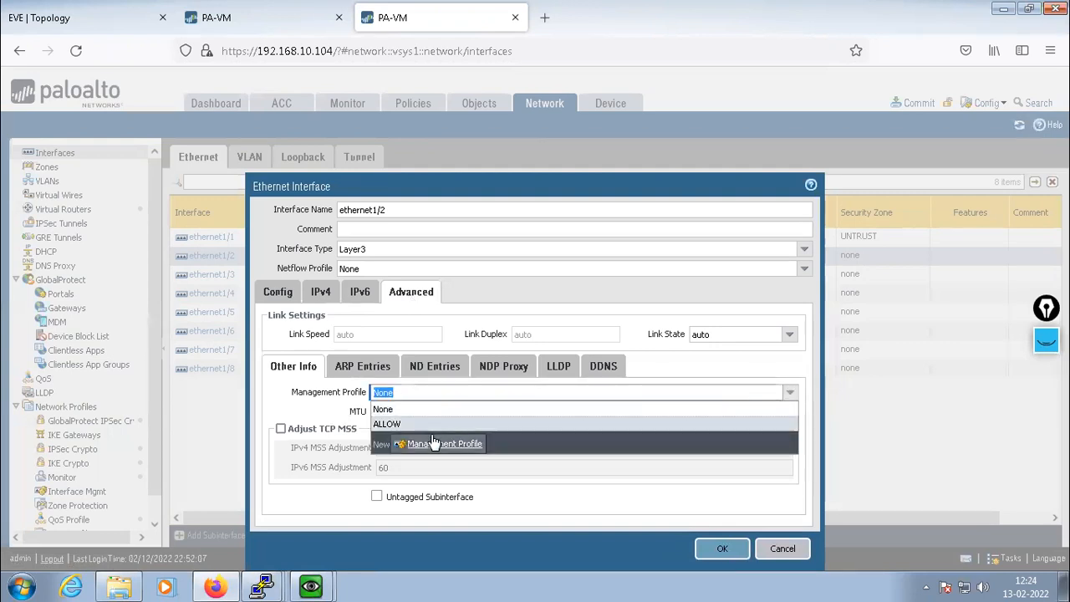
pyautogui.click(396, 423)
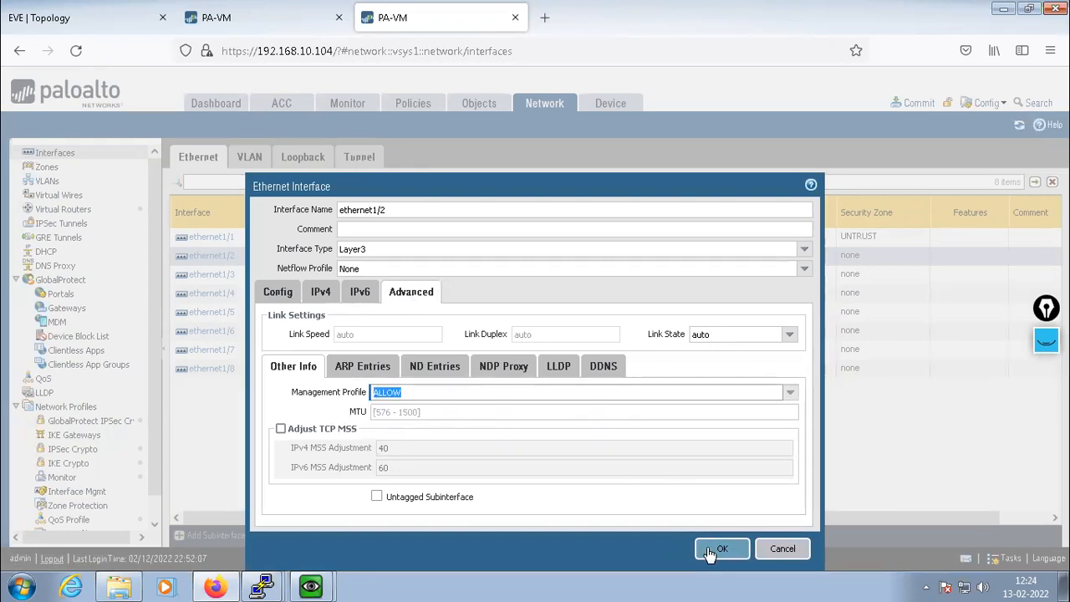
pyautogui.click(314, 293)
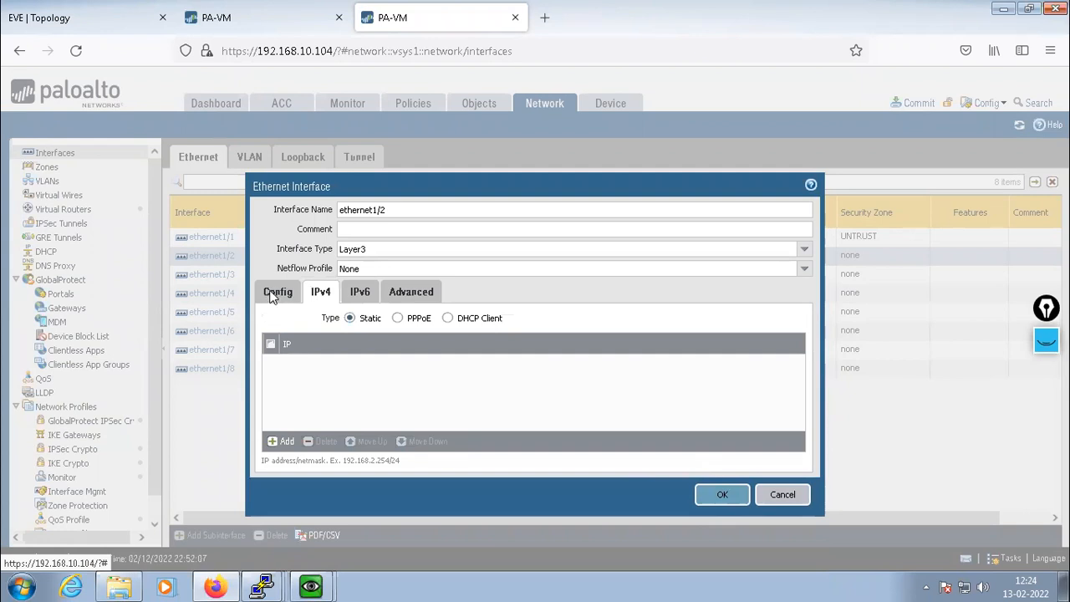
pyautogui.click(271, 292)
pyautogui.click(720, 403)
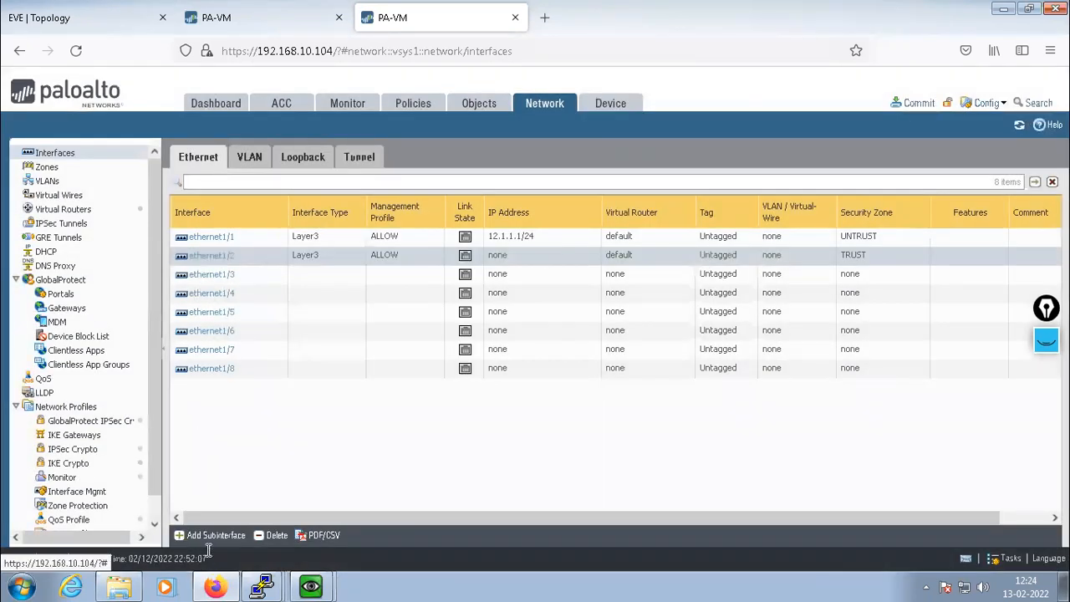
# Add subinterface ethernet1/2.10 on the default virtual router in the TRUST zone
pyautogui.click(211, 538)
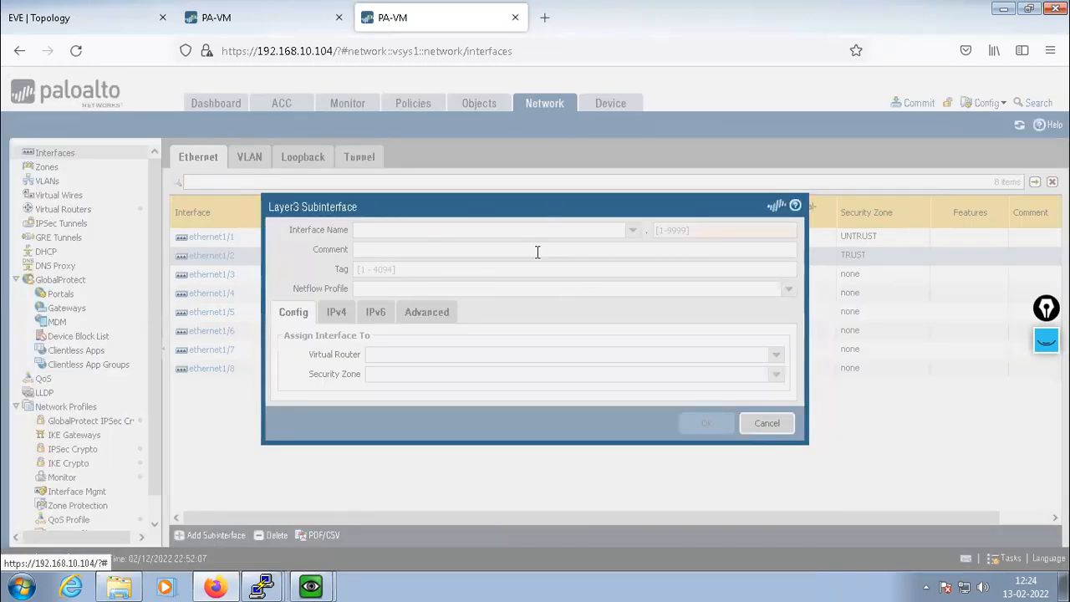
pyautogui.click(675, 232)
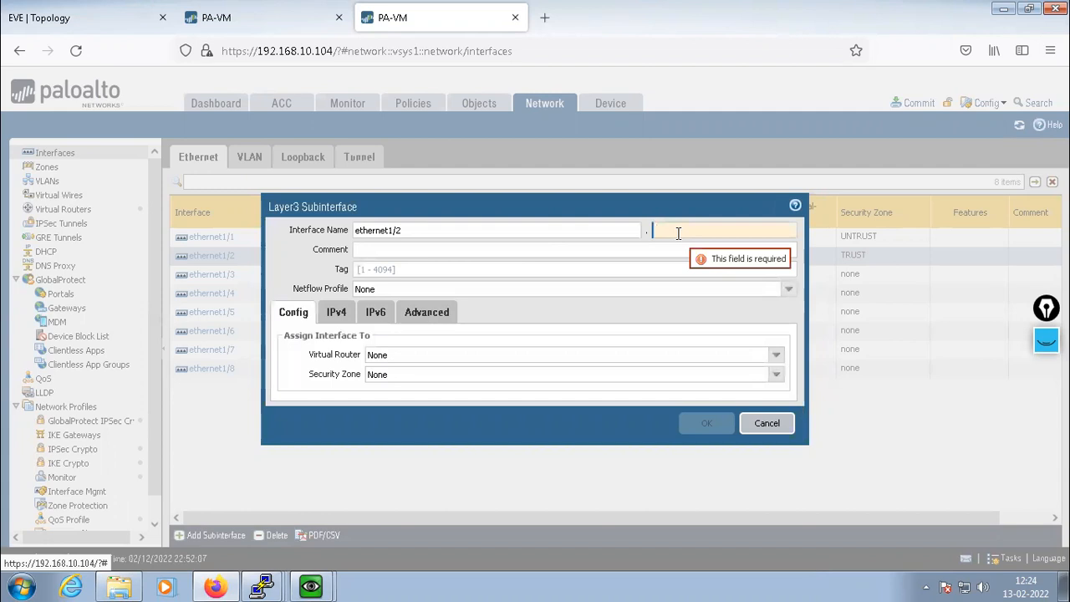
pyautogui.write('10')
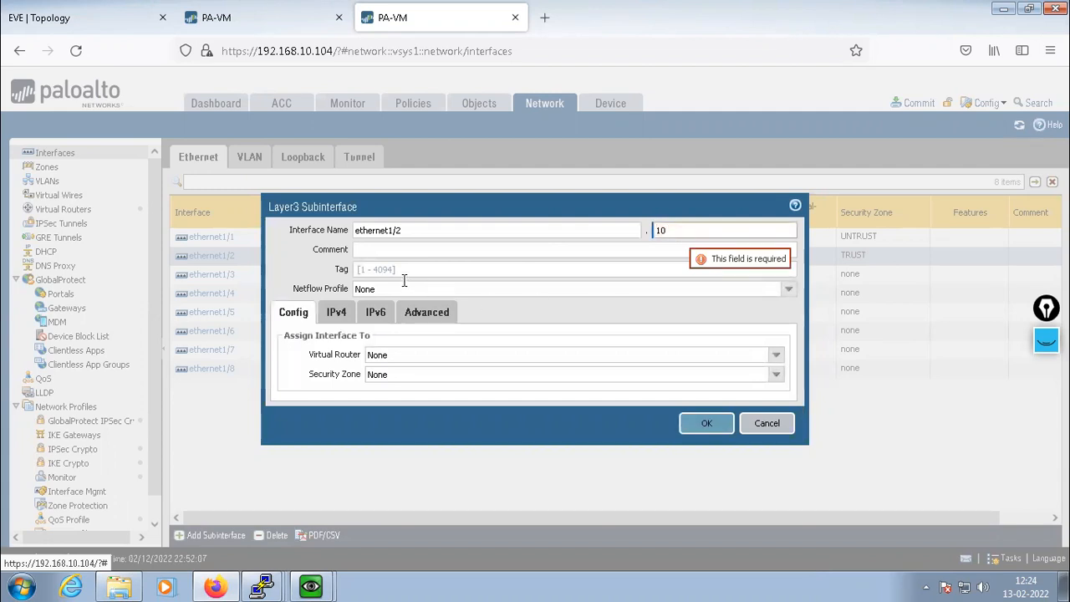
pyautogui.click(404, 271)
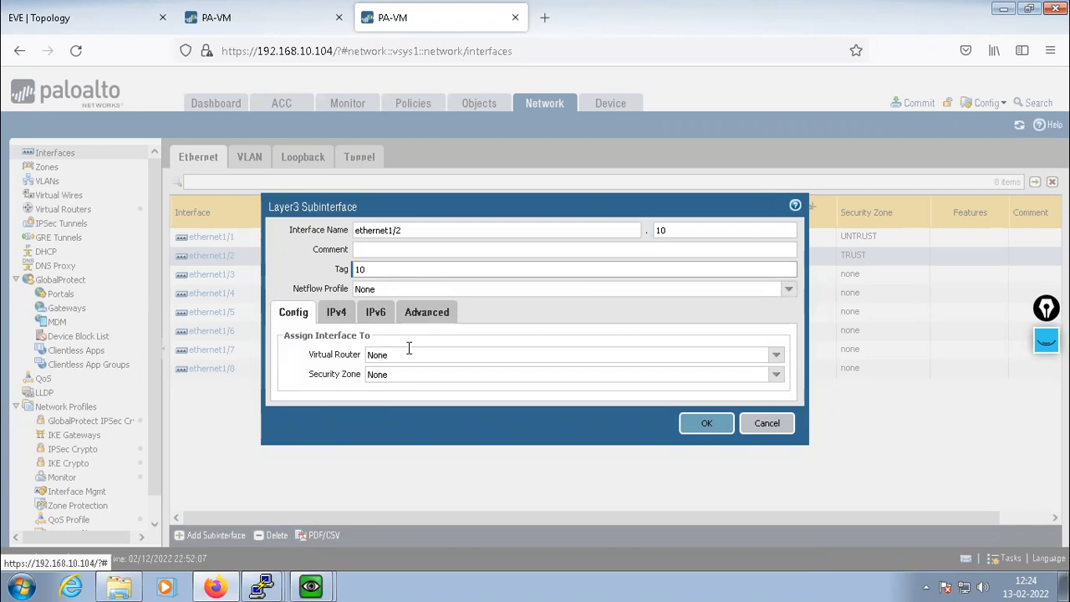
pyautogui.click(777, 355)
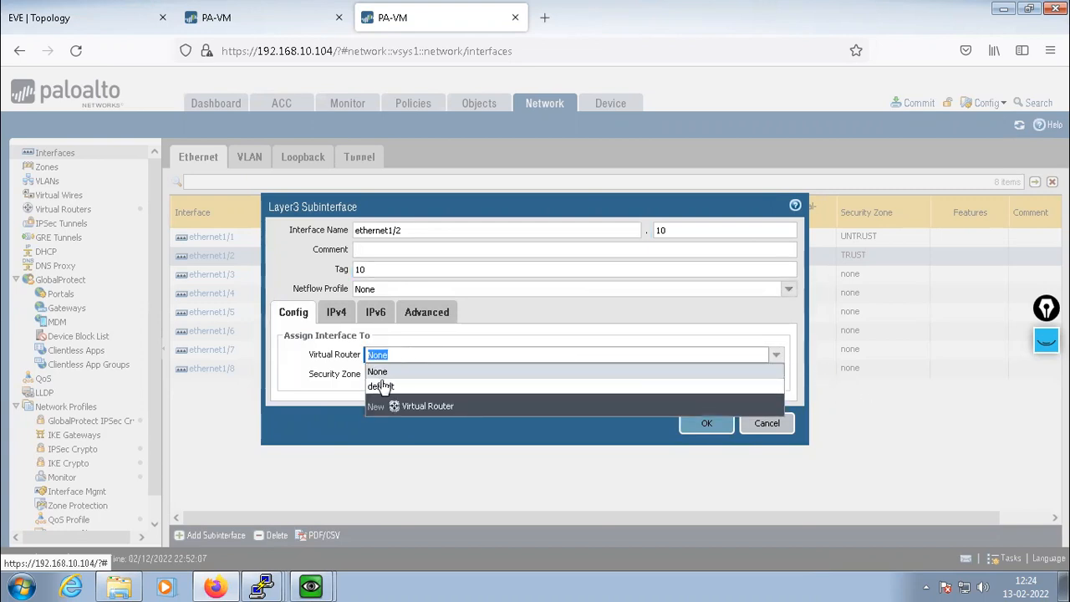
pyautogui.click(380, 387)
pyautogui.click(777, 374)
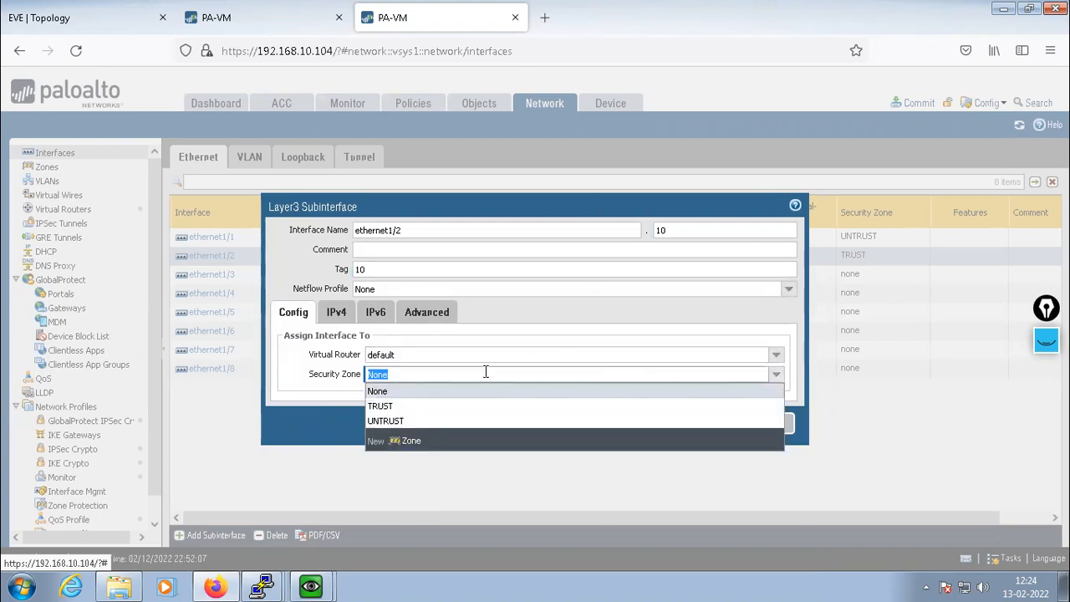
pyautogui.click(382, 407)
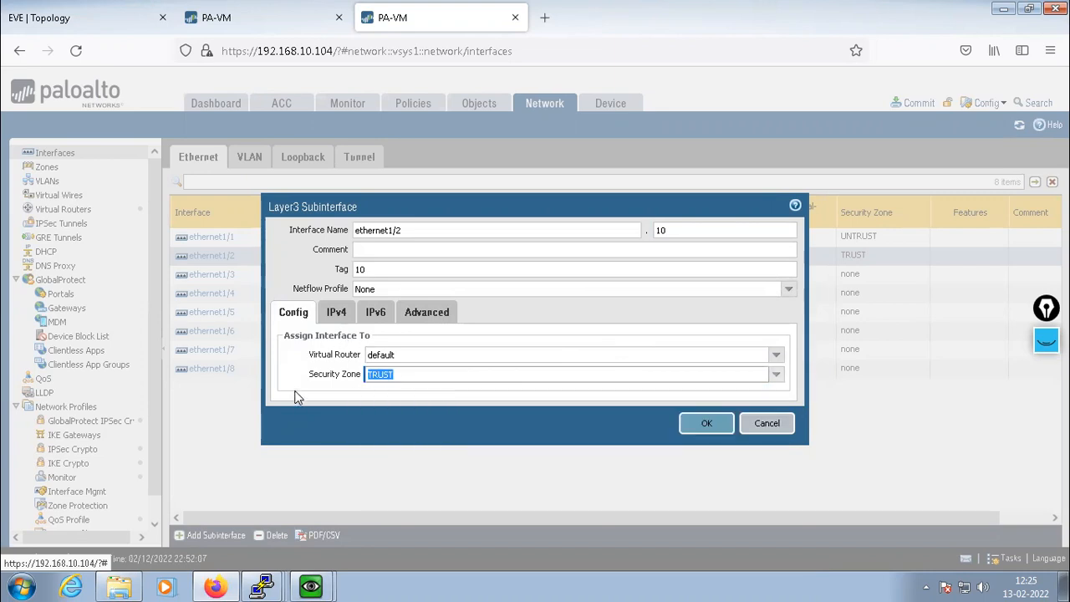
# Give ethernet1/2.10 the IPv4 address 192.168.1.1/24
pyautogui.click(334, 316)
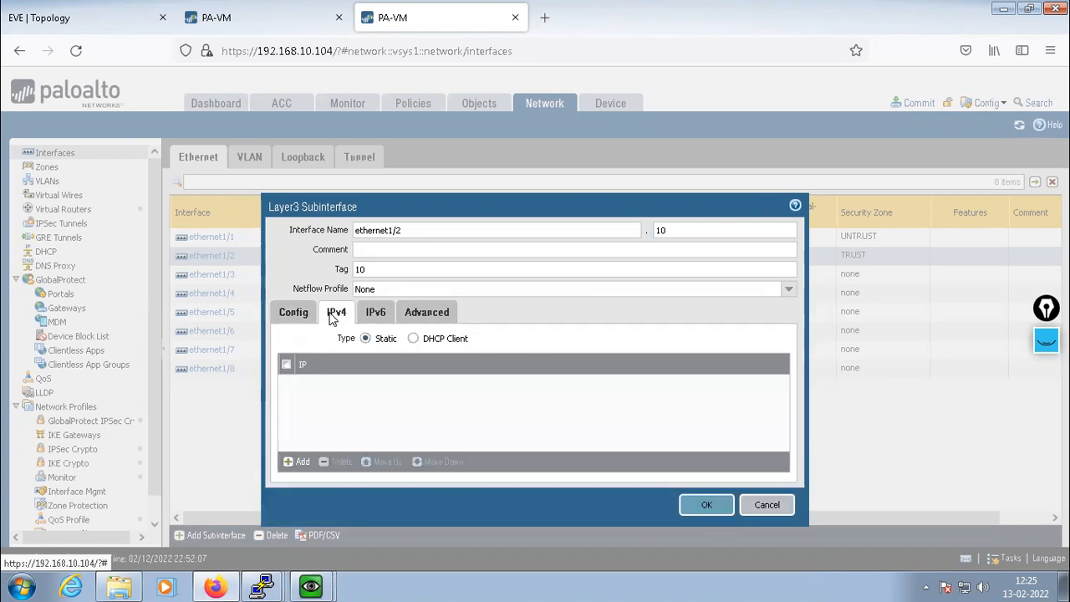
pyautogui.click(293, 465)
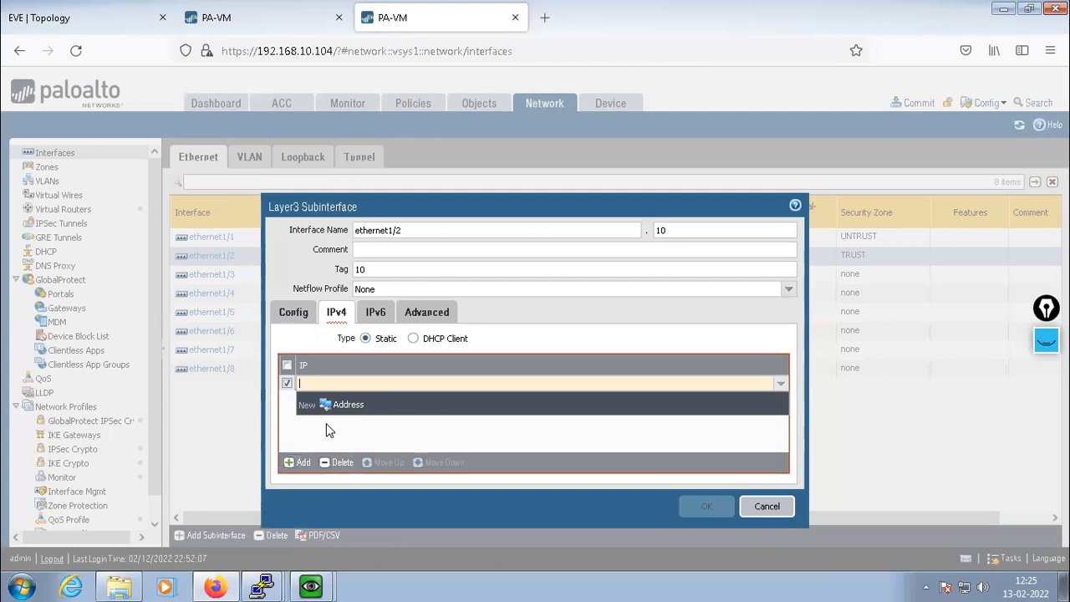
pyautogui.write('192.')
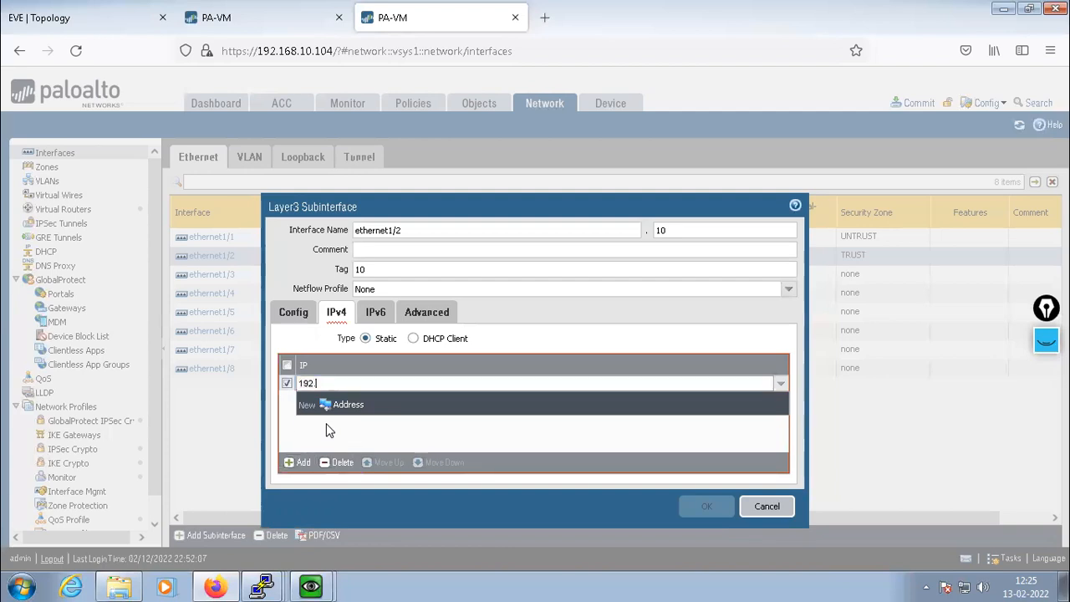
pyautogui.write('168.1.1/24')
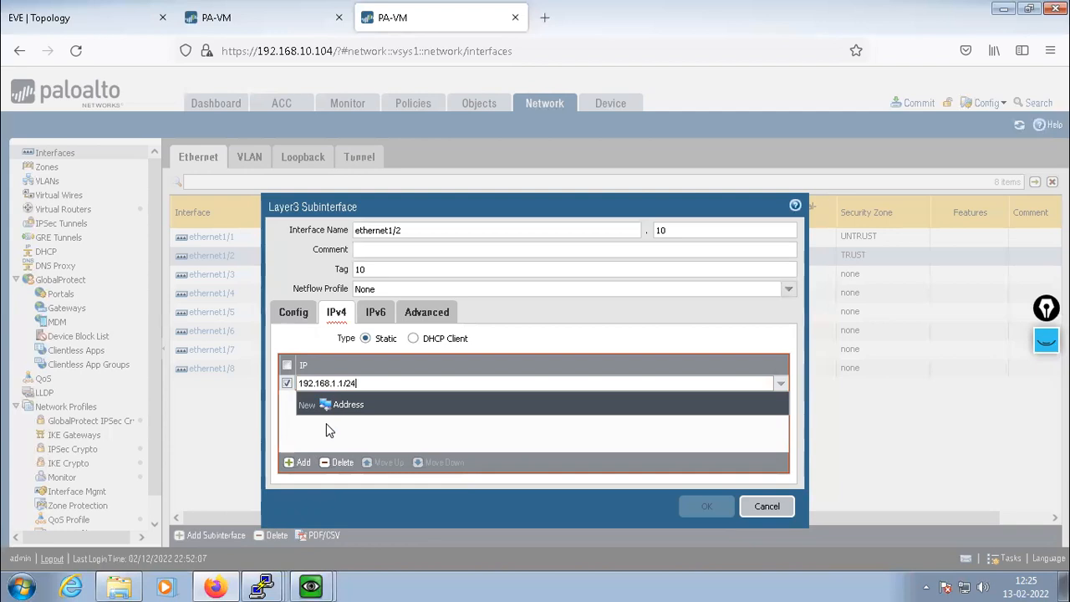
pyautogui.click(330, 430)
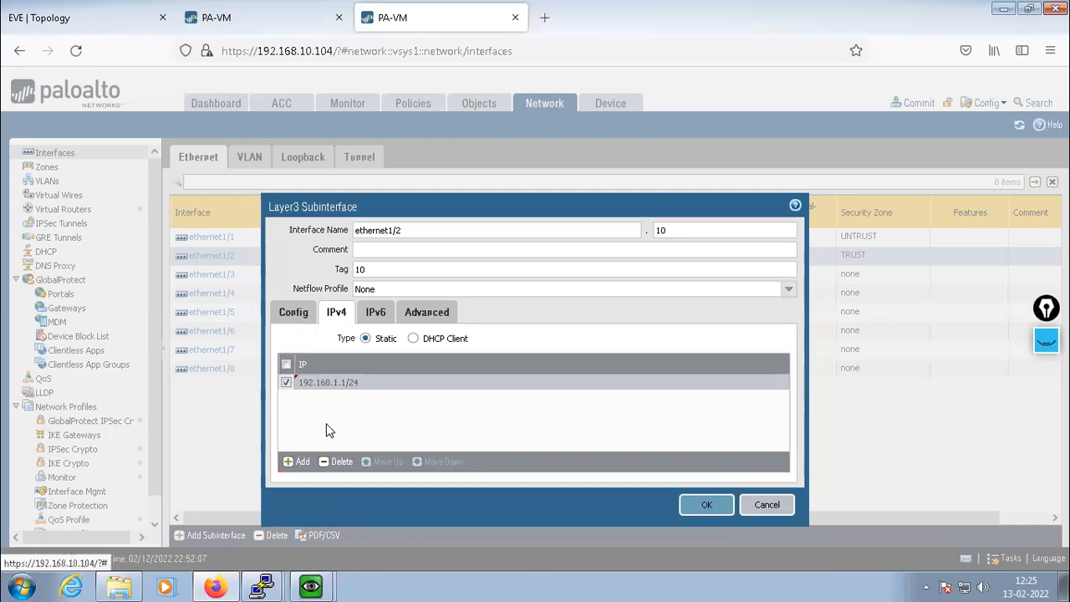
# Apply the ALLOW management profile, save the subinterface and accept the warning
pyautogui.click(425, 319)
pyautogui.click(769, 384)
pyautogui.click(694, 408)
pyautogui.click(705, 528)
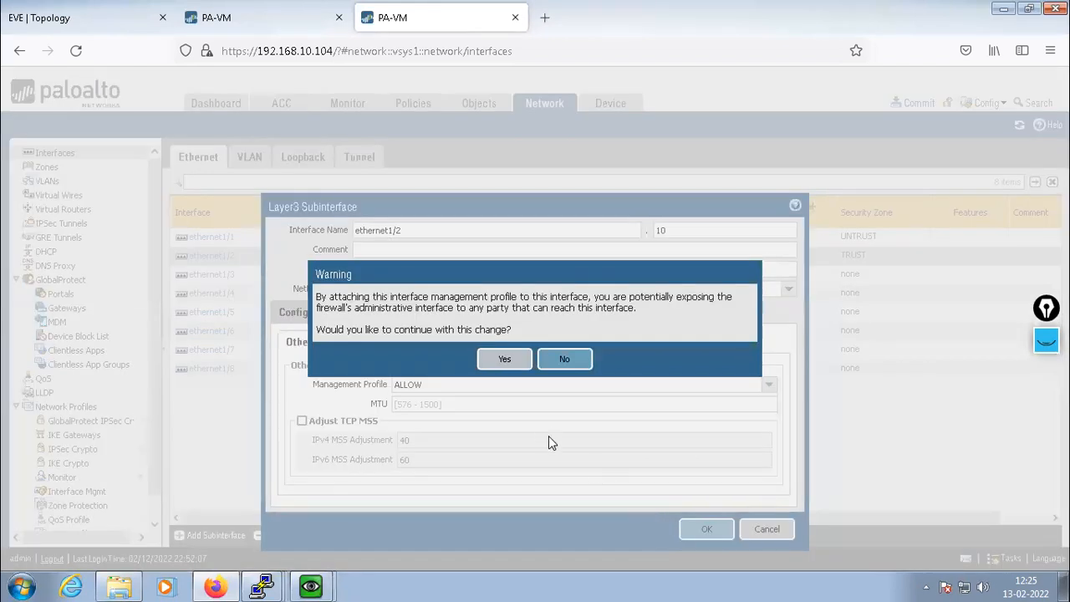
pyautogui.click(502, 359)
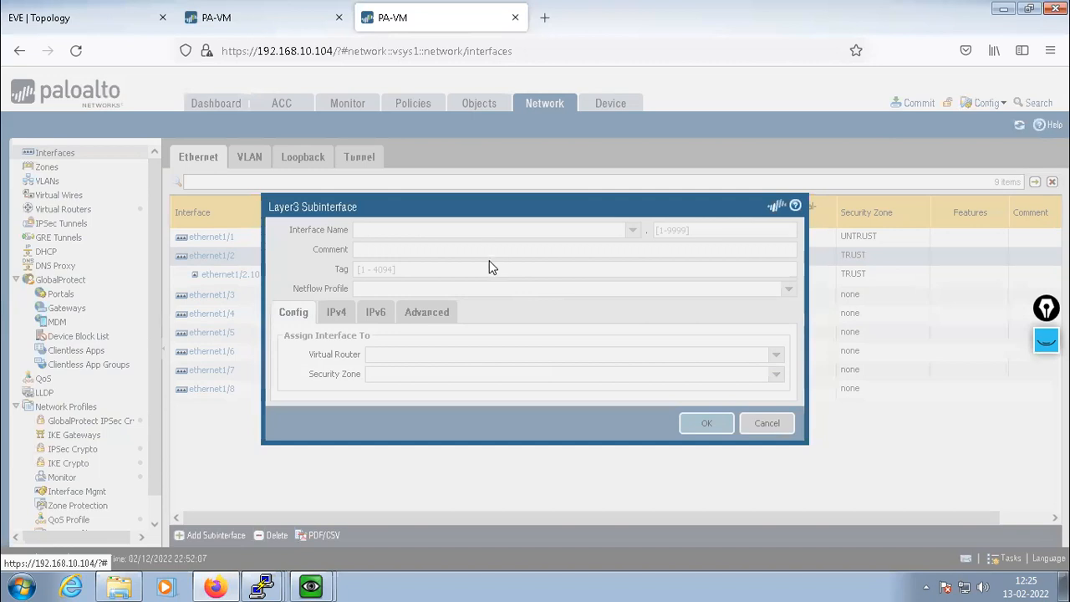
# Number the subinterface 20 with VLAN tag 20, default virtual router and TRUST zone
pyautogui.click(674, 230)
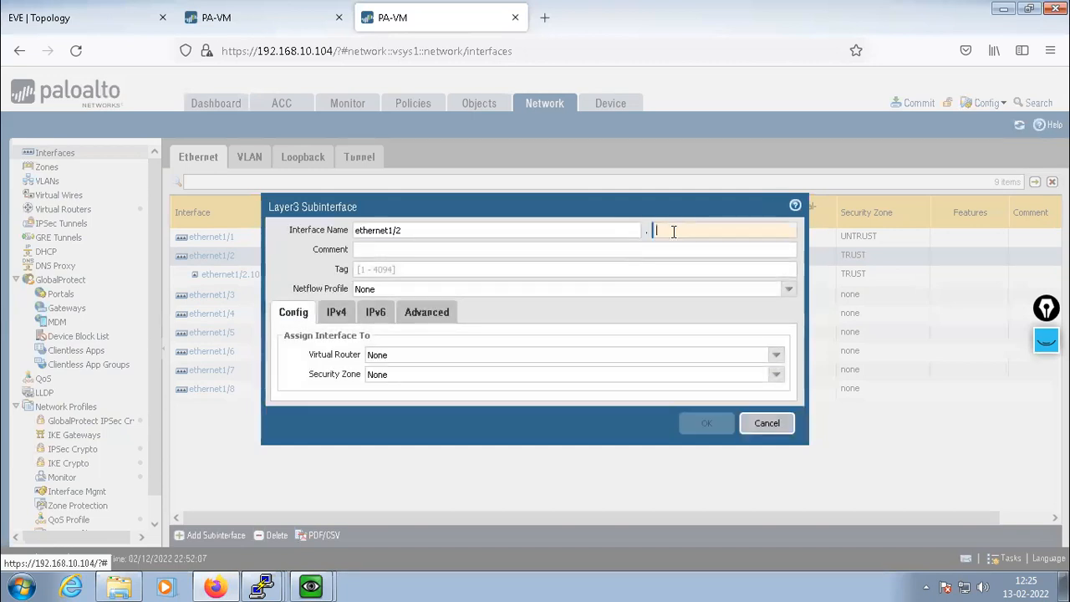
pyautogui.write('20')
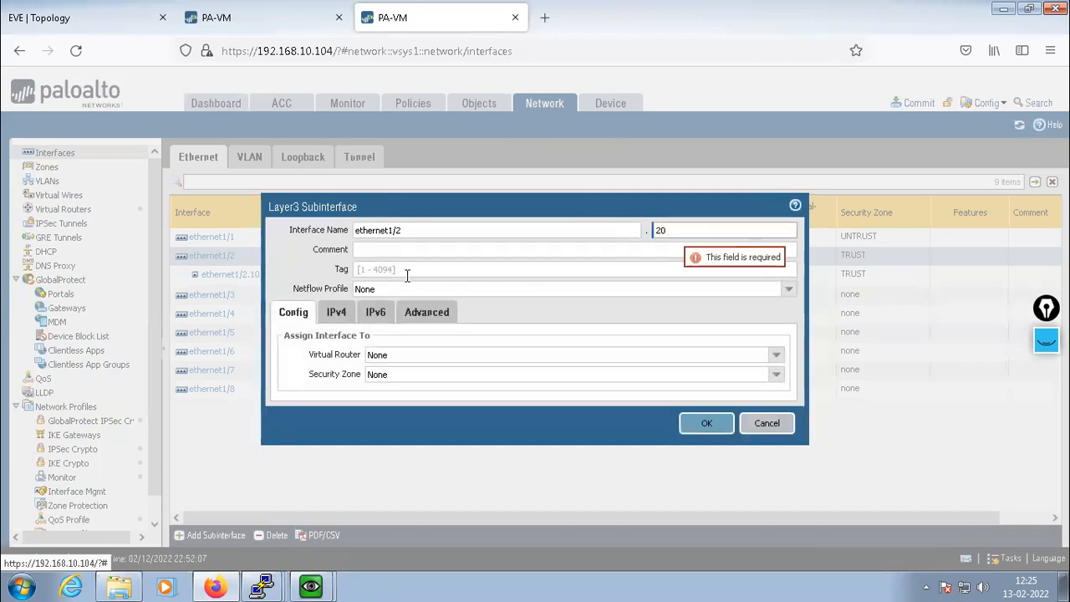
pyautogui.click(406, 272)
pyautogui.write('20')
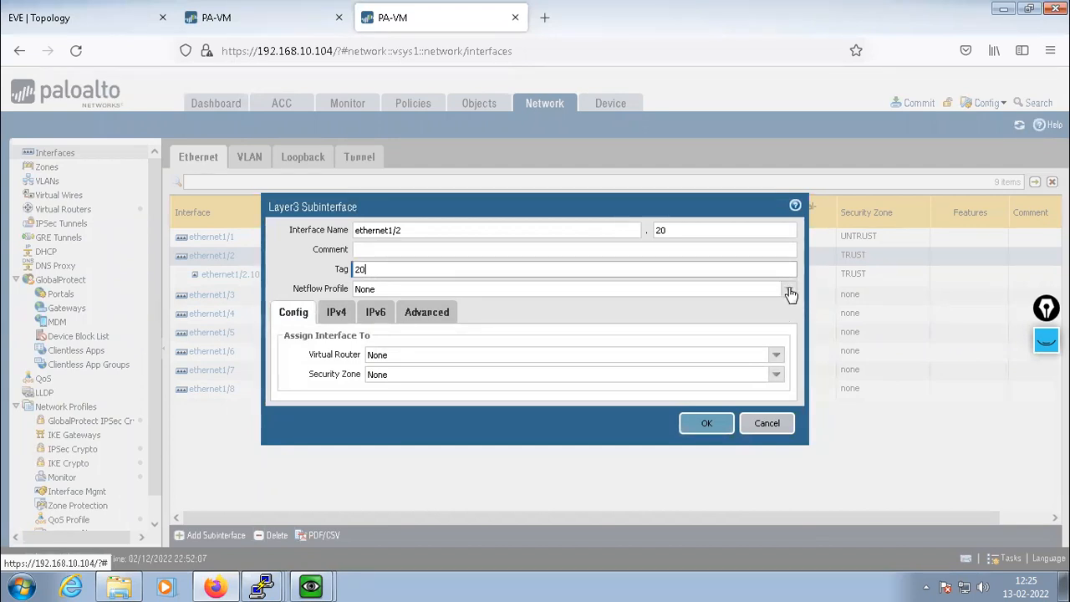
pyautogui.click(788, 290)
pyautogui.click(790, 293)
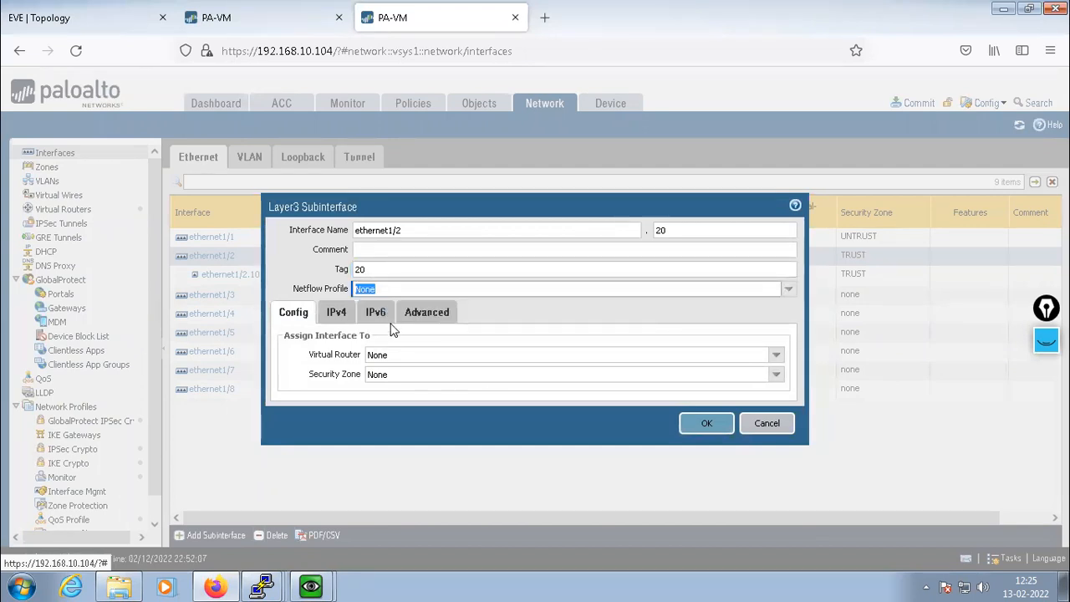
pyautogui.click(776, 355)
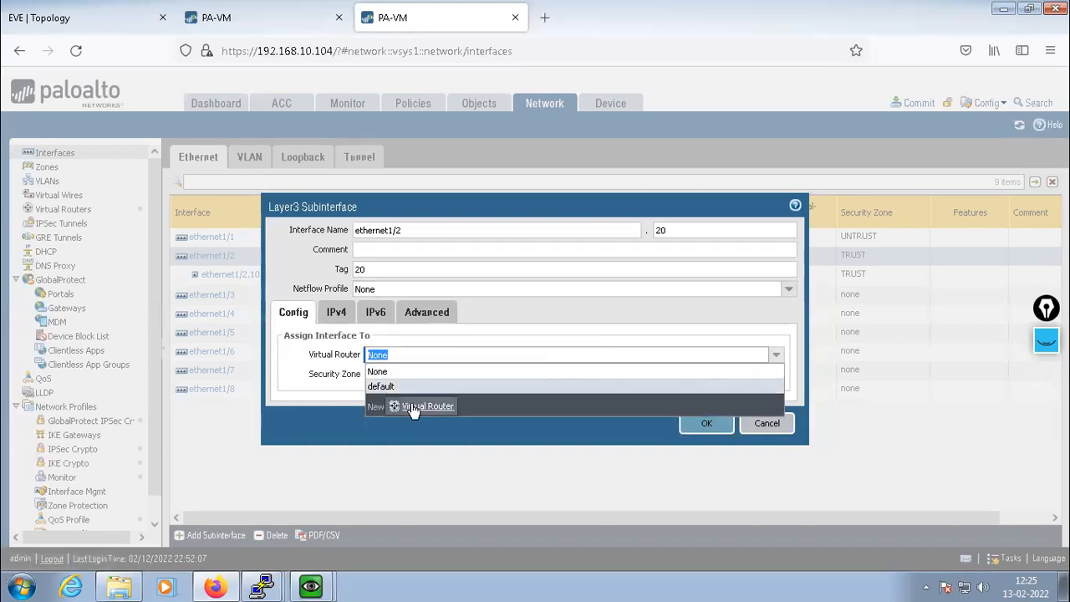
pyautogui.click(396, 387)
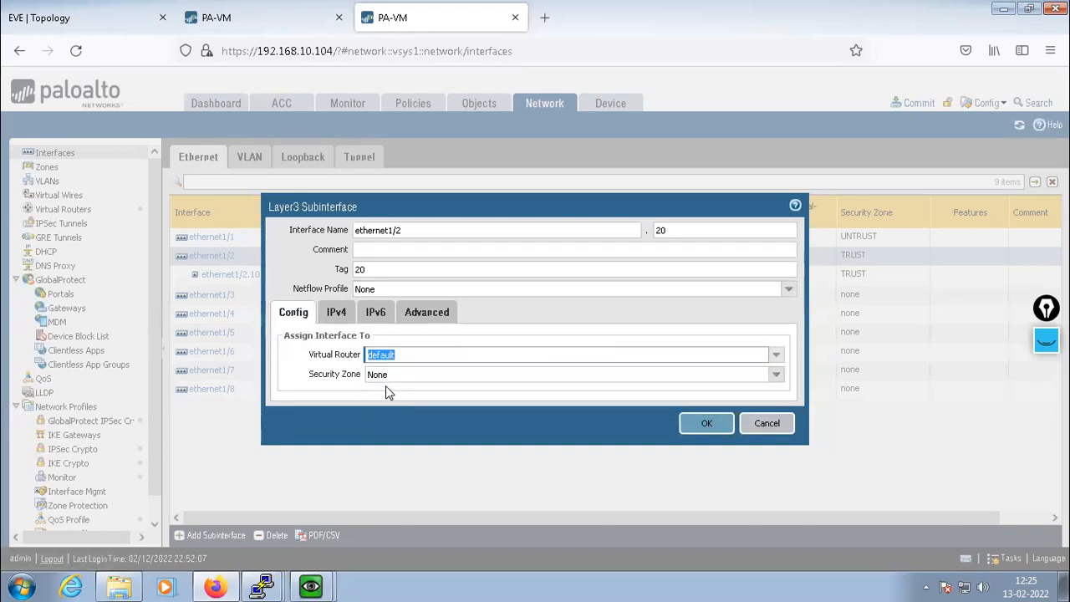
pyautogui.click(777, 376)
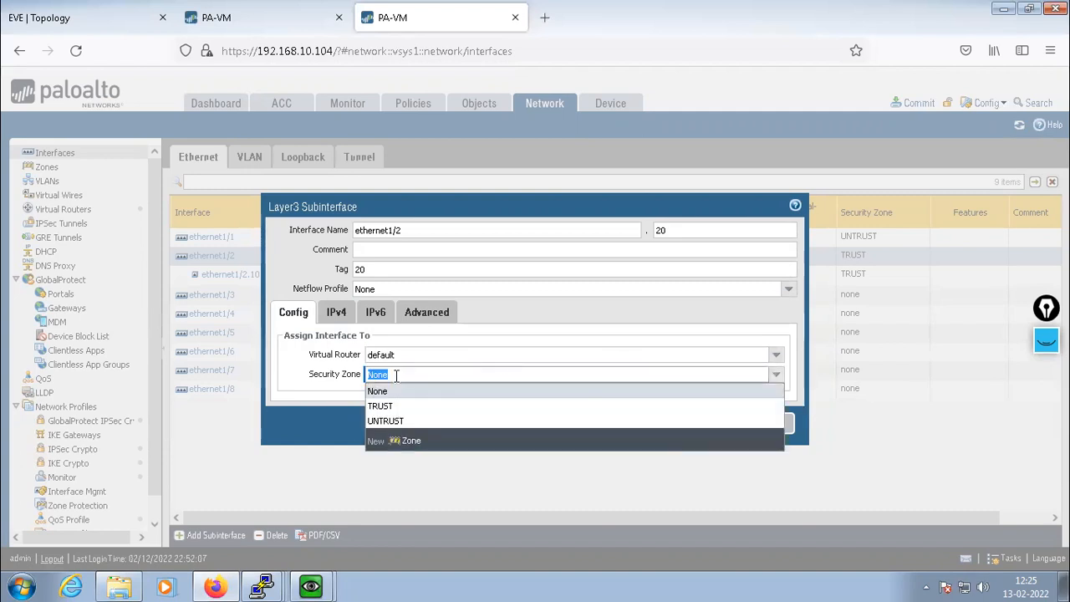
pyautogui.click(393, 408)
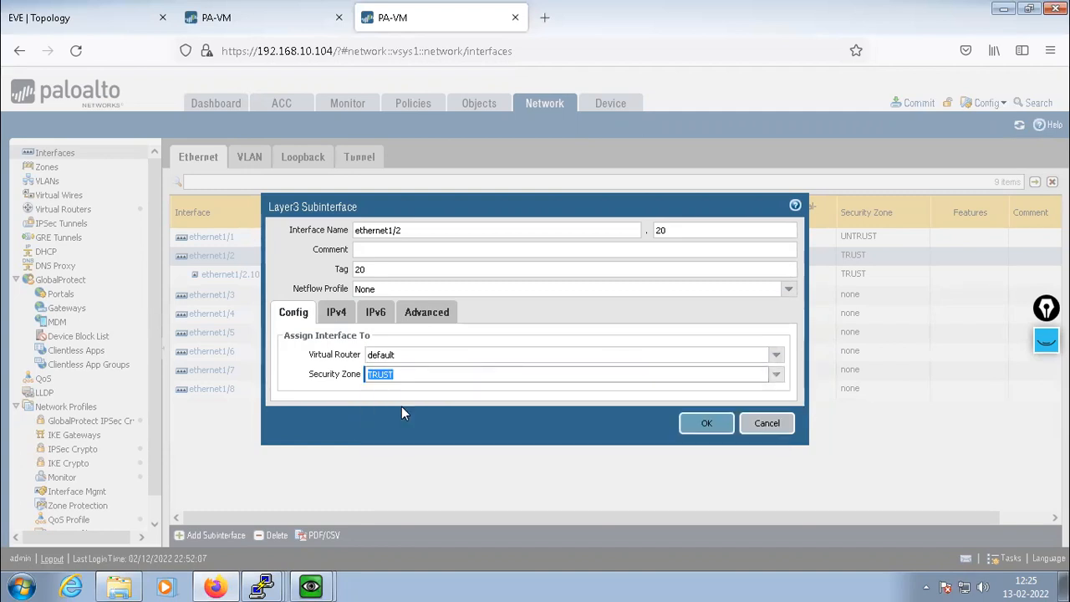
# Add IPv4 192.168.2.1/24, apply the ALLOW management profile and save ethernet1/2.20
pyautogui.click(335, 315)
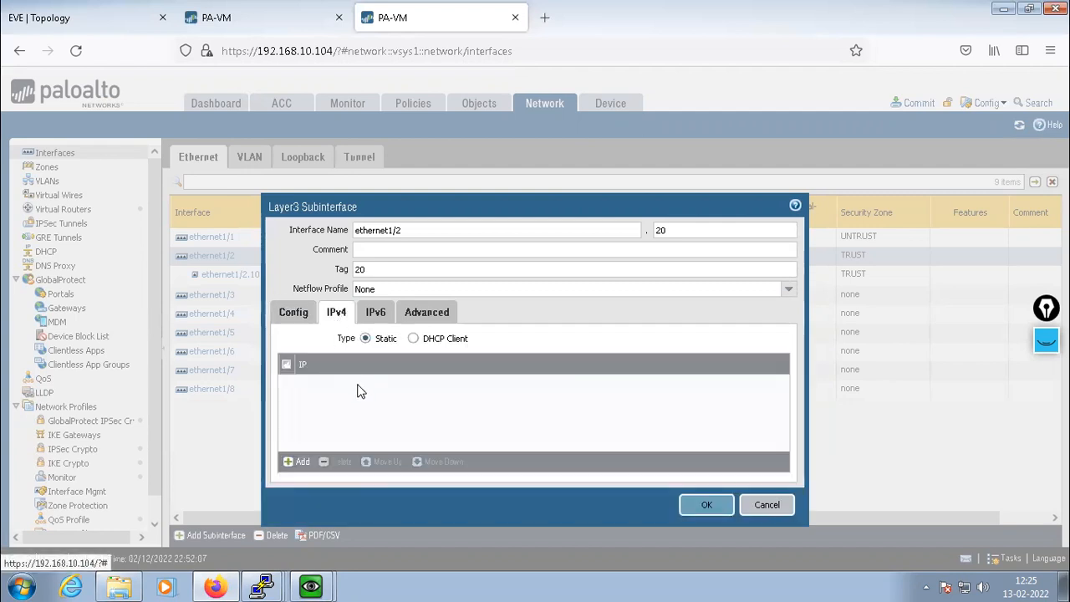
pyautogui.click(299, 463)
pyautogui.write('192.168.2.1/24')
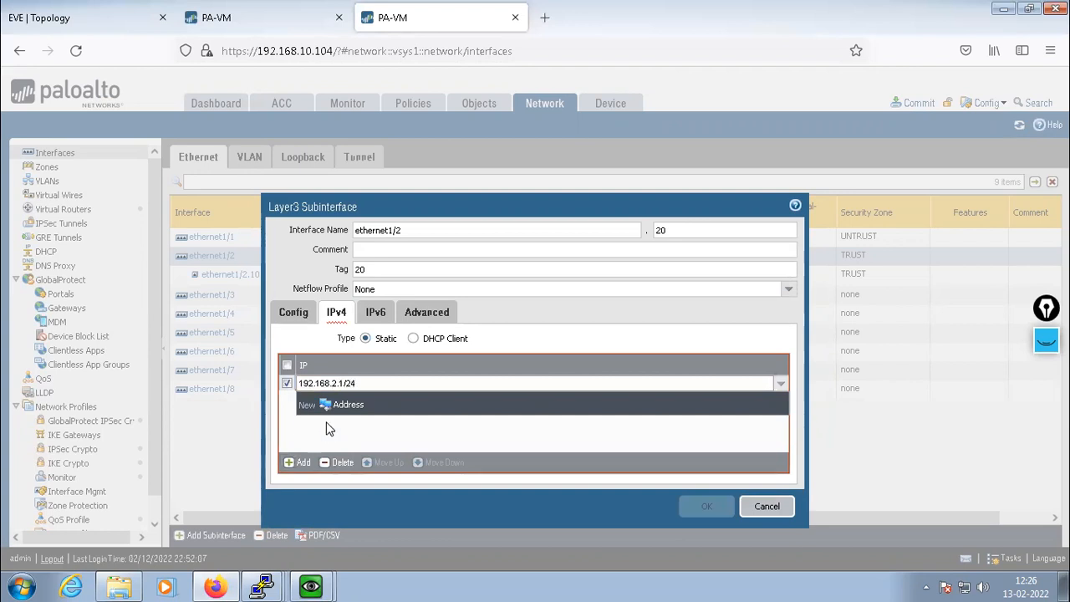
pyautogui.click(328, 428)
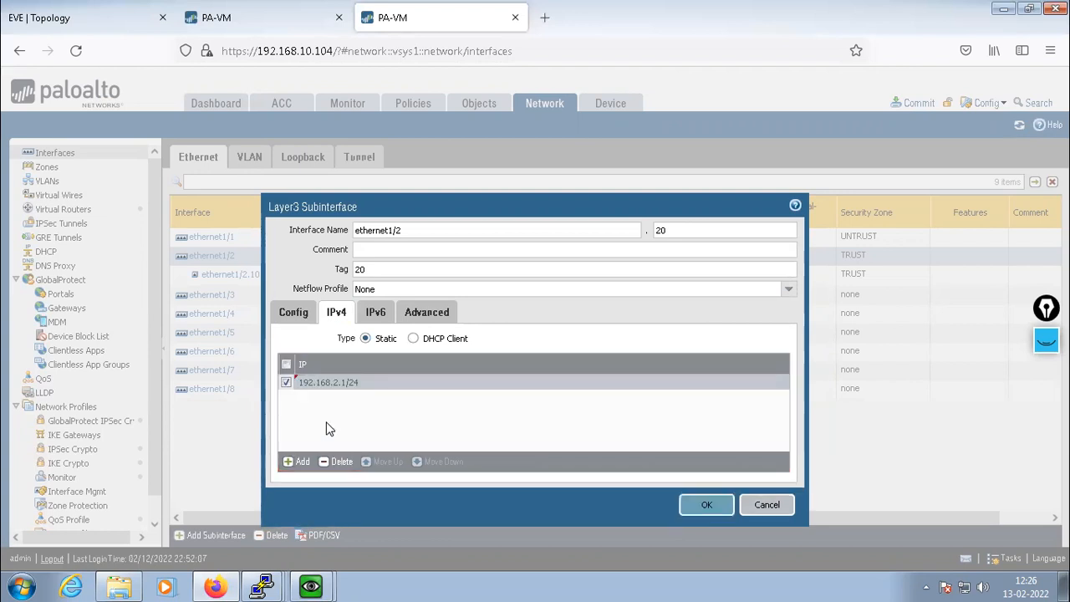
pyautogui.click(427, 314)
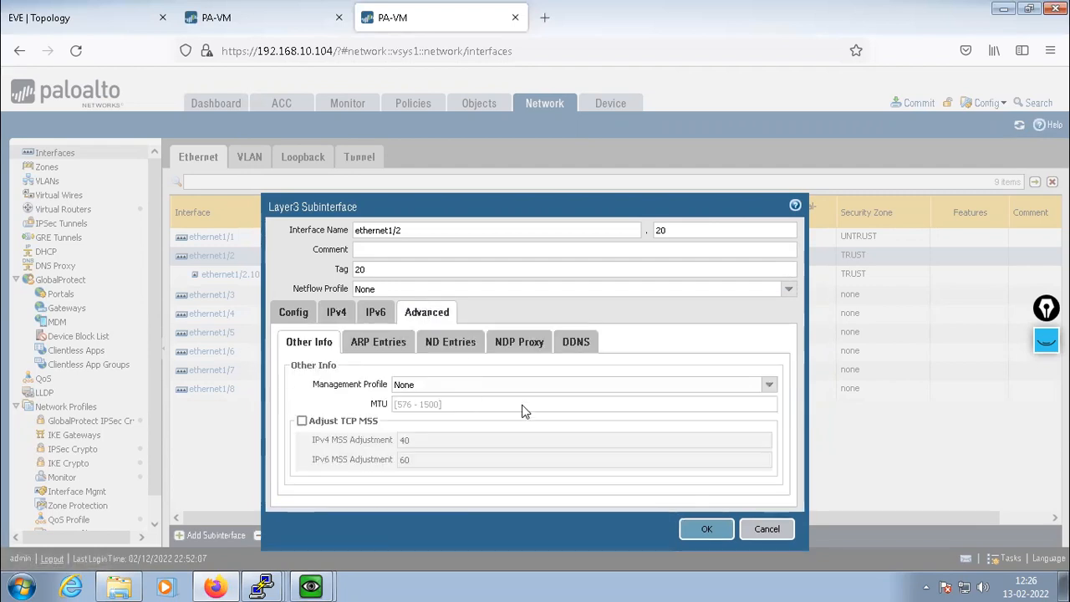
pyautogui.click(769, 386)
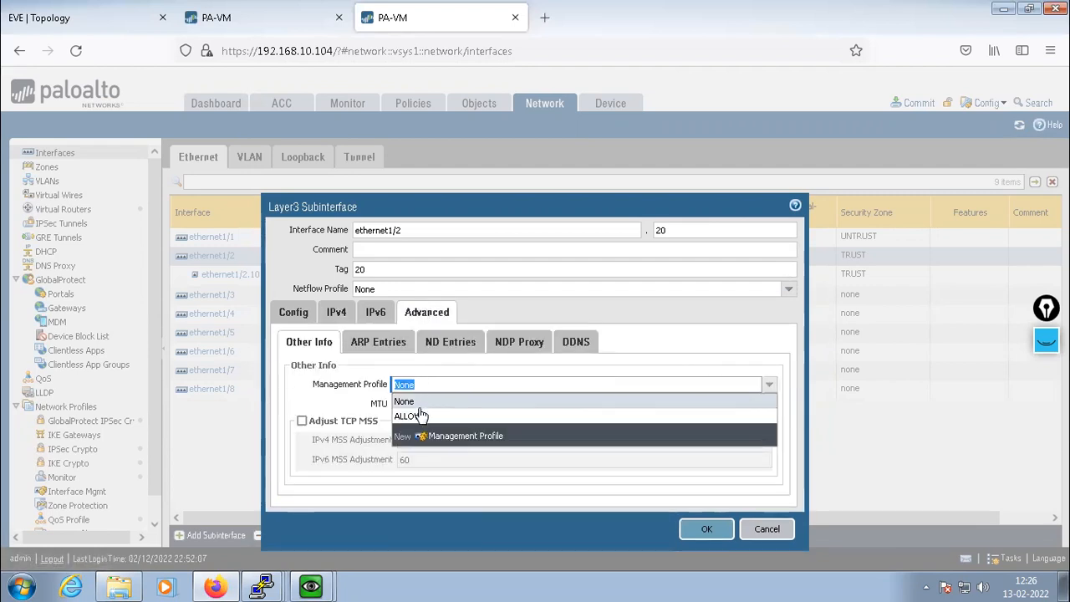
pyautogui.click(420, 421)
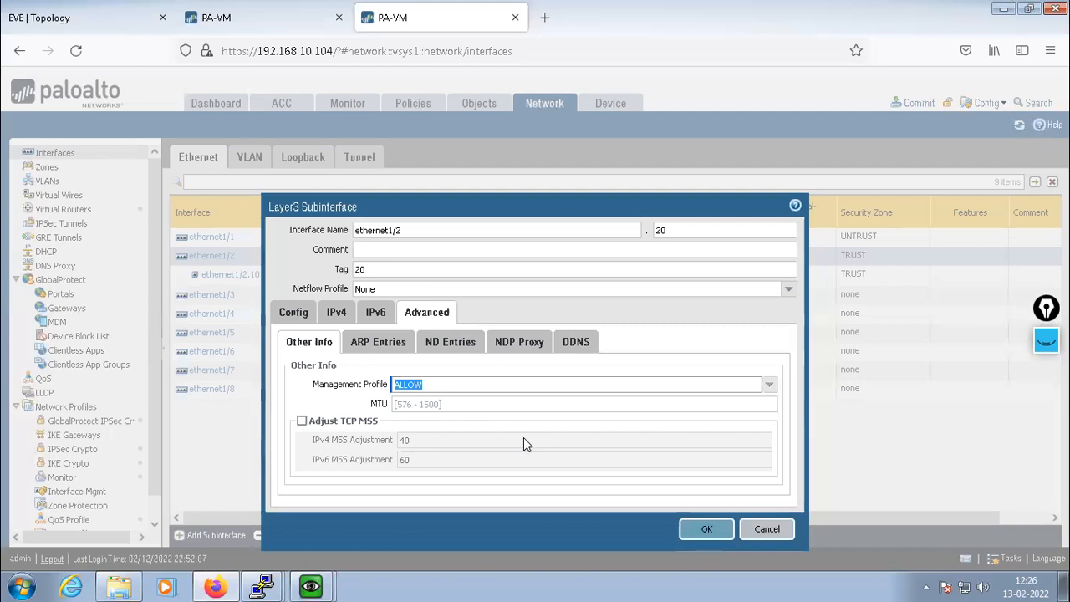
pyautogui.click(700, 528)
pyautogui.click(501, 361)
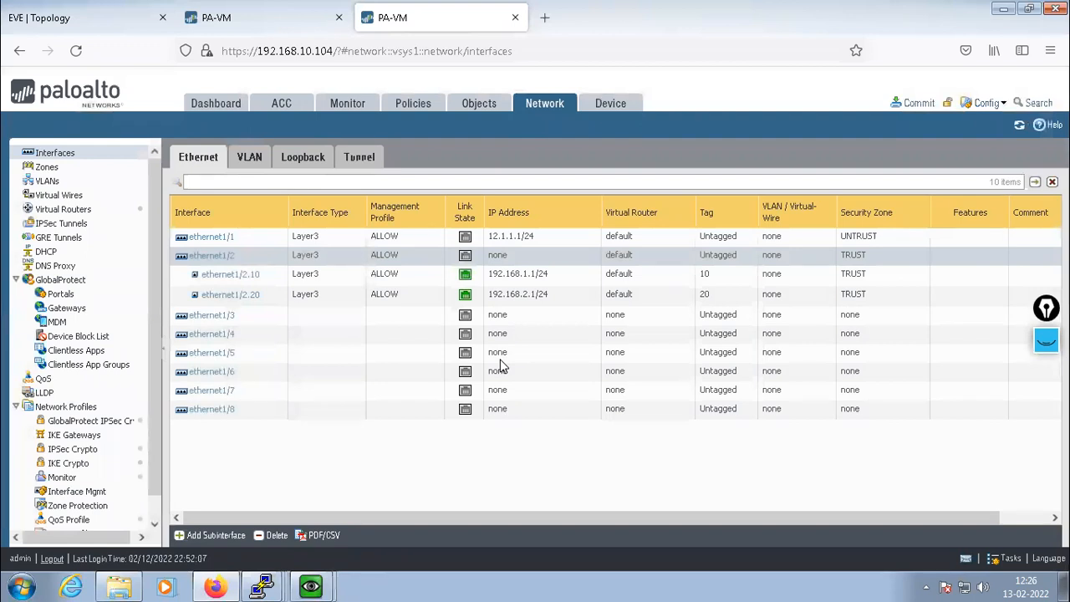
# Commit the configuration on the .105 firewall, then the .104 firewall, and close the success status
pyautogui.click(252, 18)
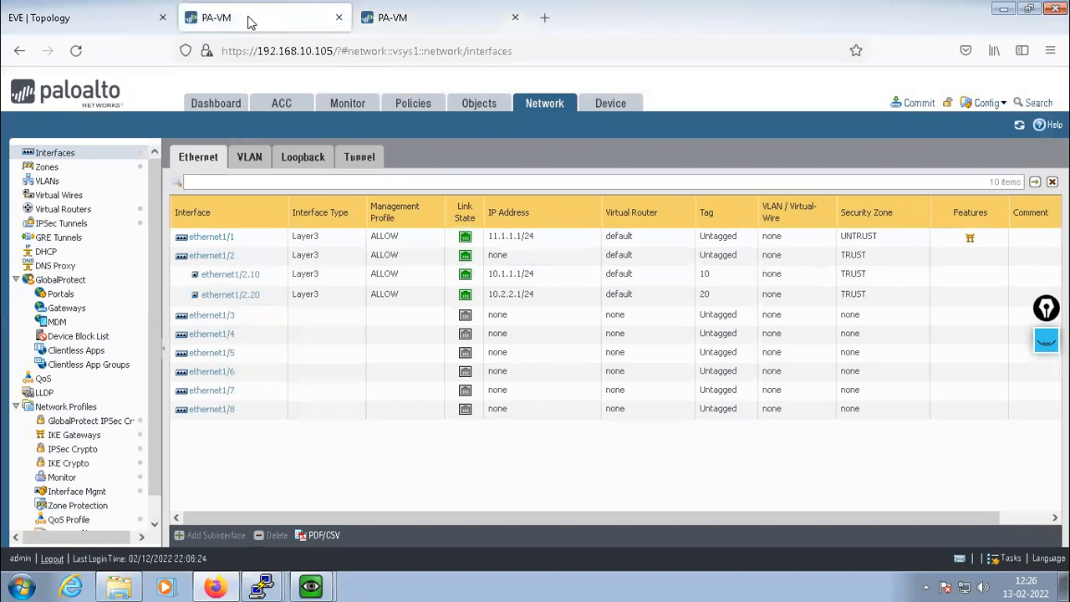
pyautogui.click(913, 104)
pyautogui.click(676, 497)
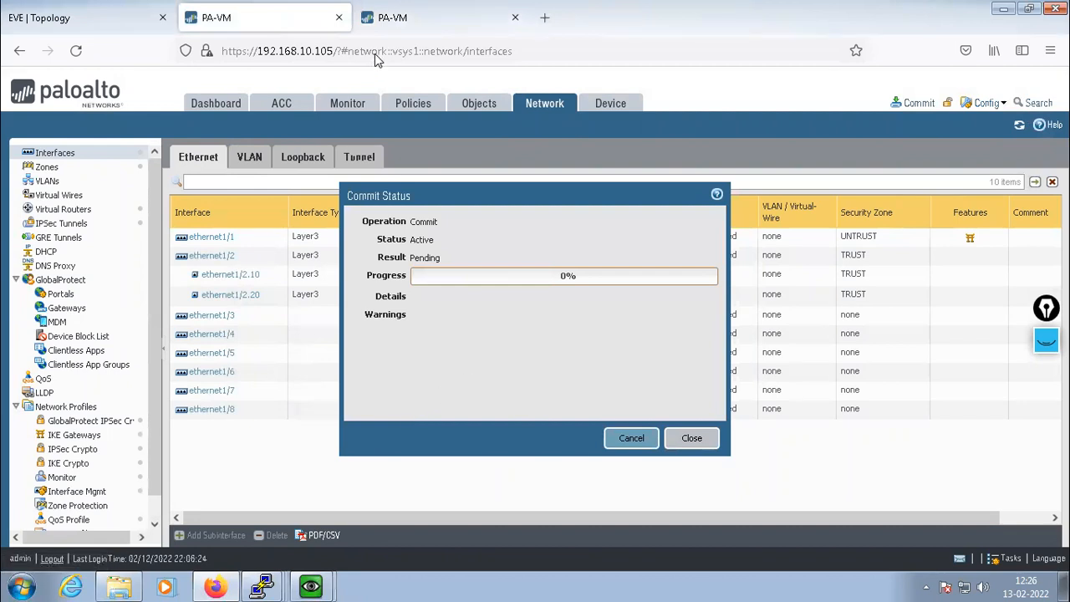
pyautogui.click(420, 22)
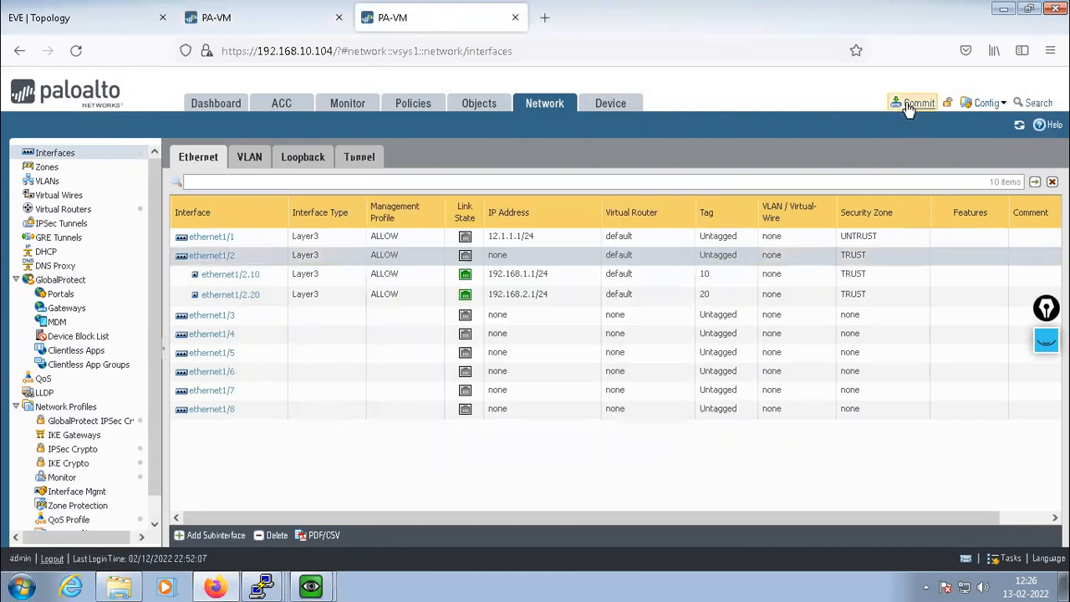
pyautogui.click(915, 104)
pyautogui.click(678, 497)
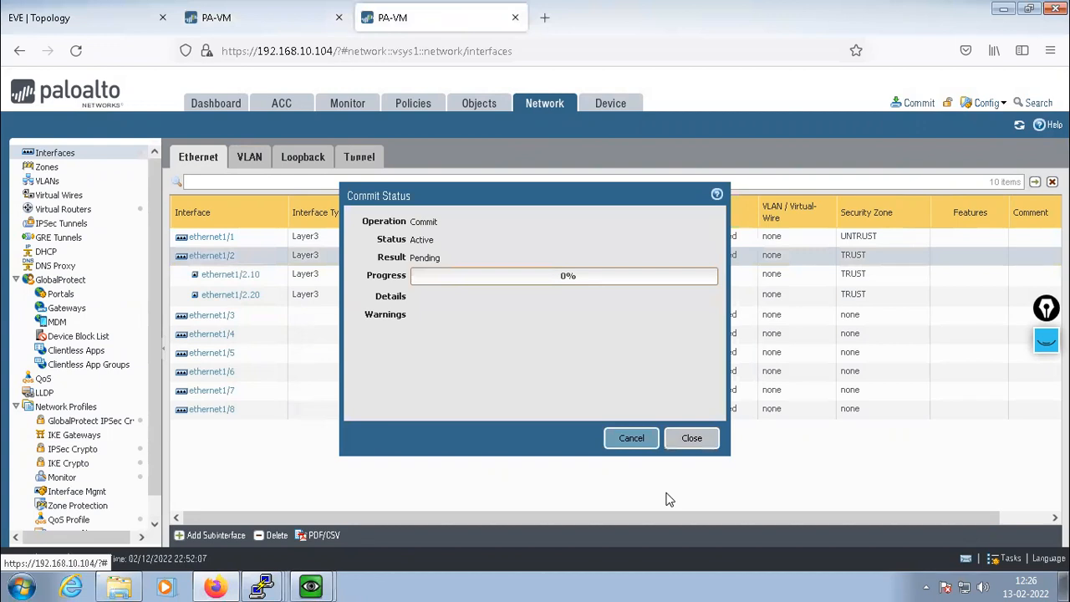
pyautogui.click(258, 30)
pyautogui.click(373, 26)
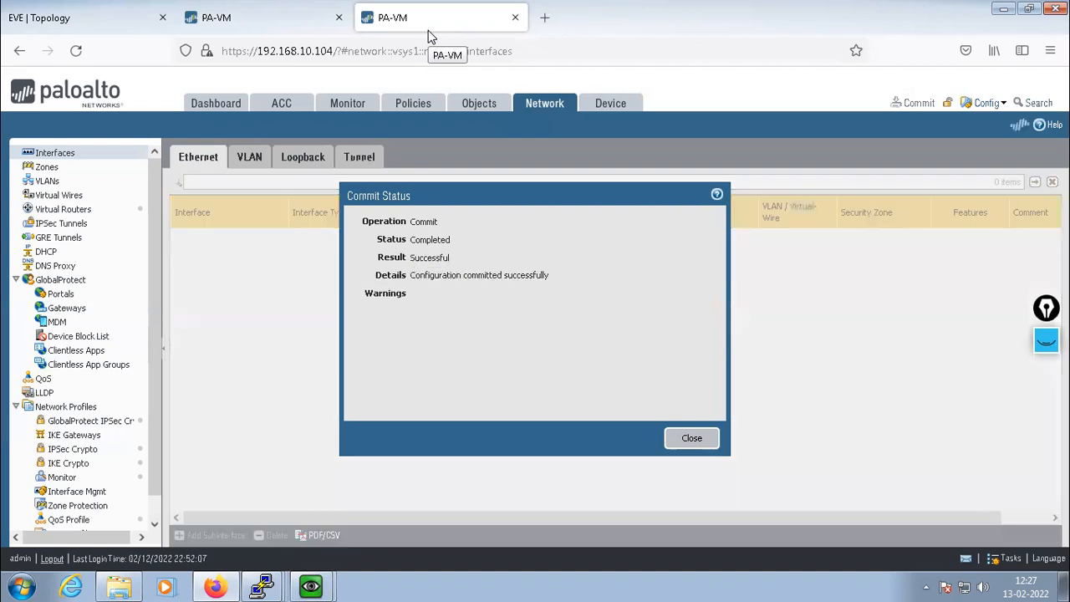
pyautogui.click(692, 440)
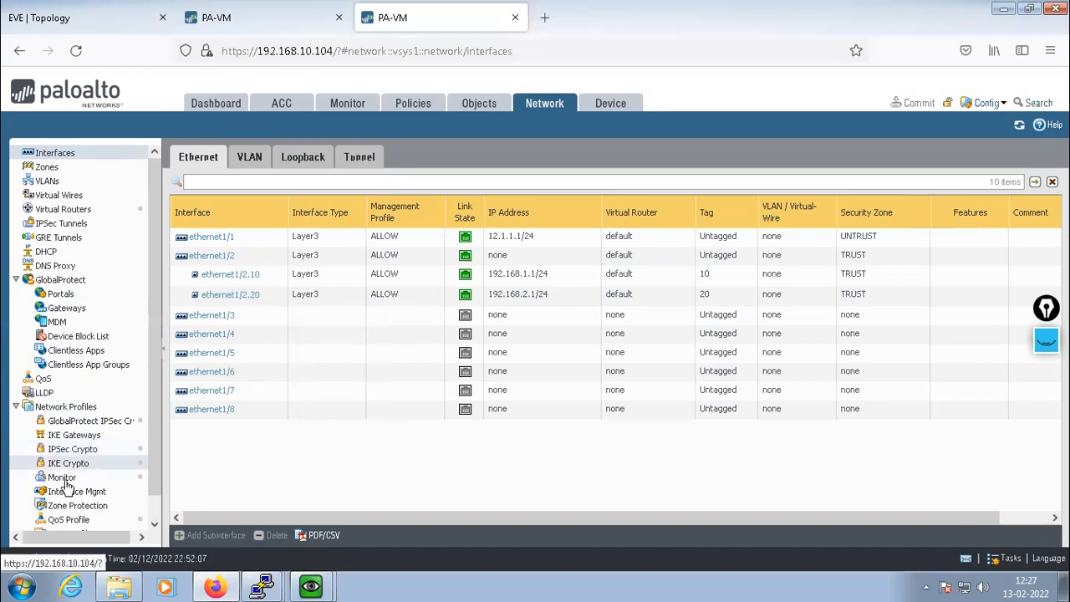
# Create a new IKE crypto profile named PA-PHASE-1
pyautogui.scroll(-1, 154, 405)
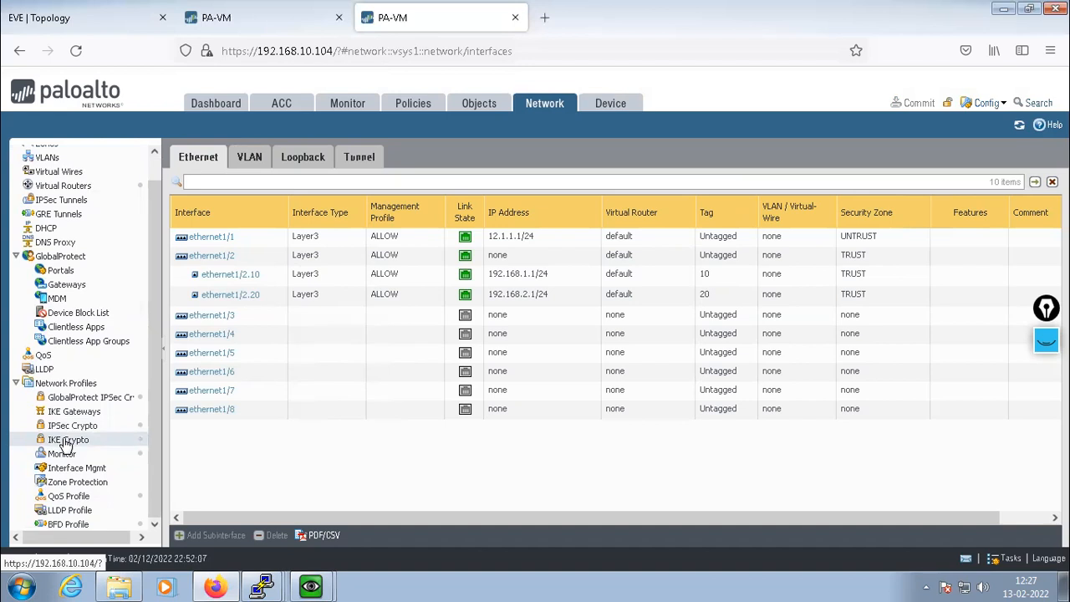
pyautogui.click(67, 443)
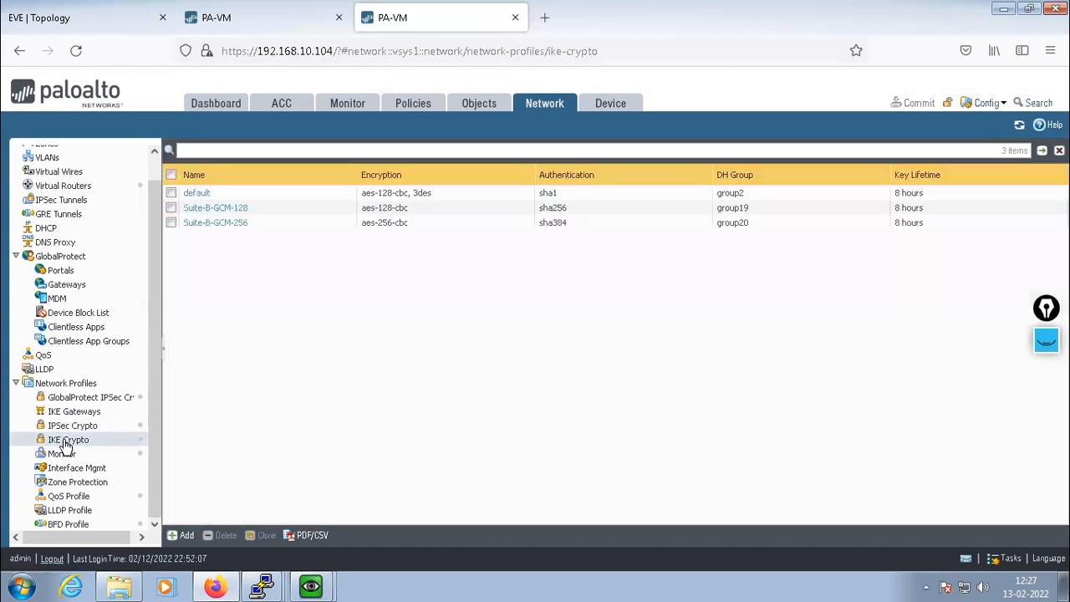
pyautogui.click(179, 535)
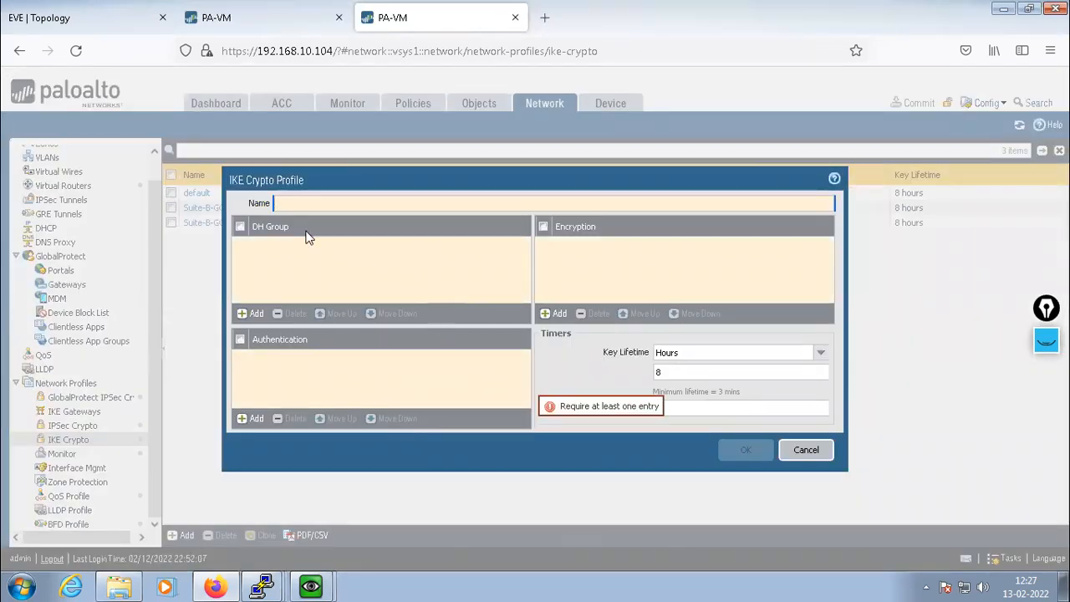
pyautogui.write('PA-PHASE-1')
pyautogui.click(374, 257)
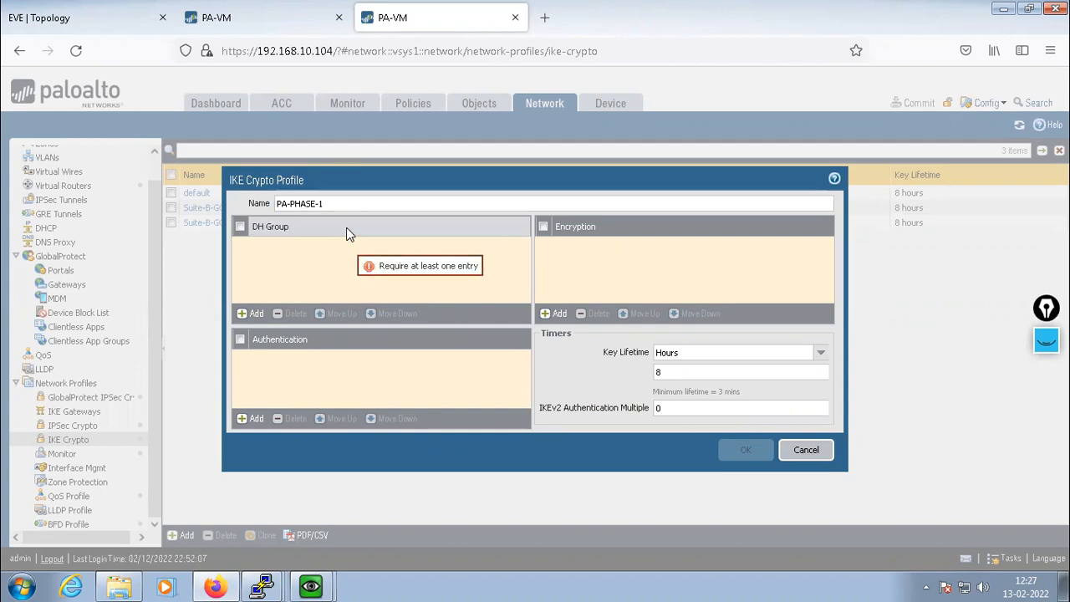
# Give PA-PHASE-1 DH group2, aes-128-cbc encryption and sha1 authentication, then save it
pyautogui.click(250, 314)
pyautogui.click(272, 276)
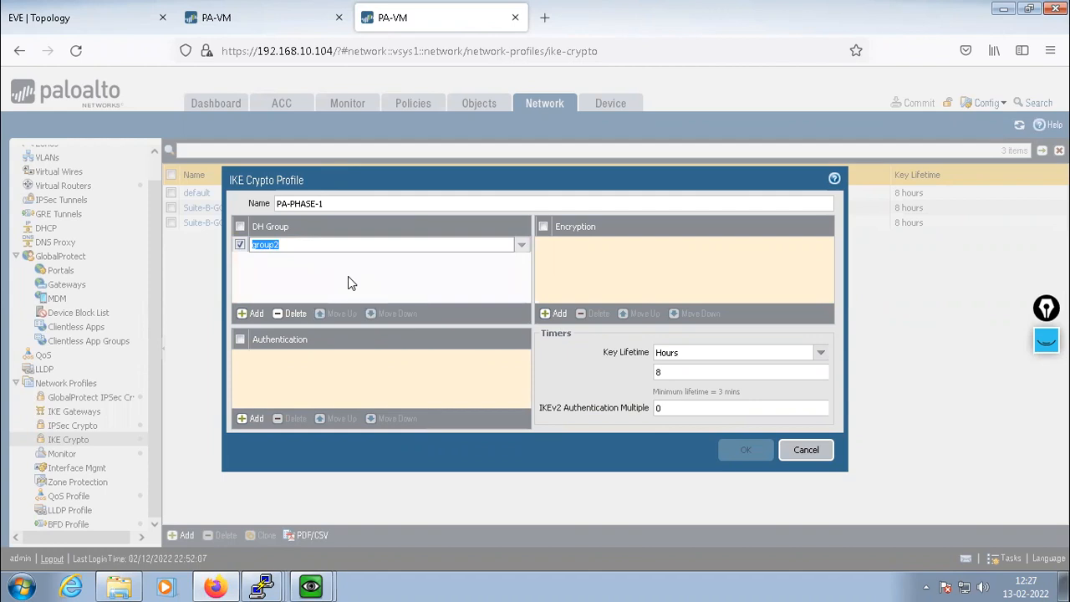
pyautogui.click(552, 313)
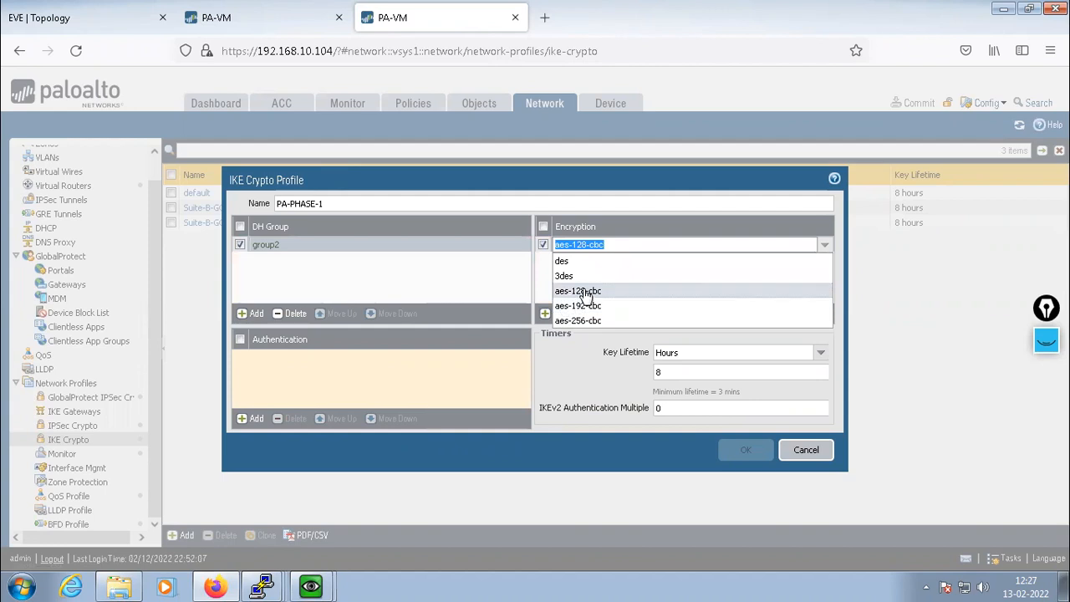
pyautogui.click(583, 291)
pyautogui.click(587, 277)
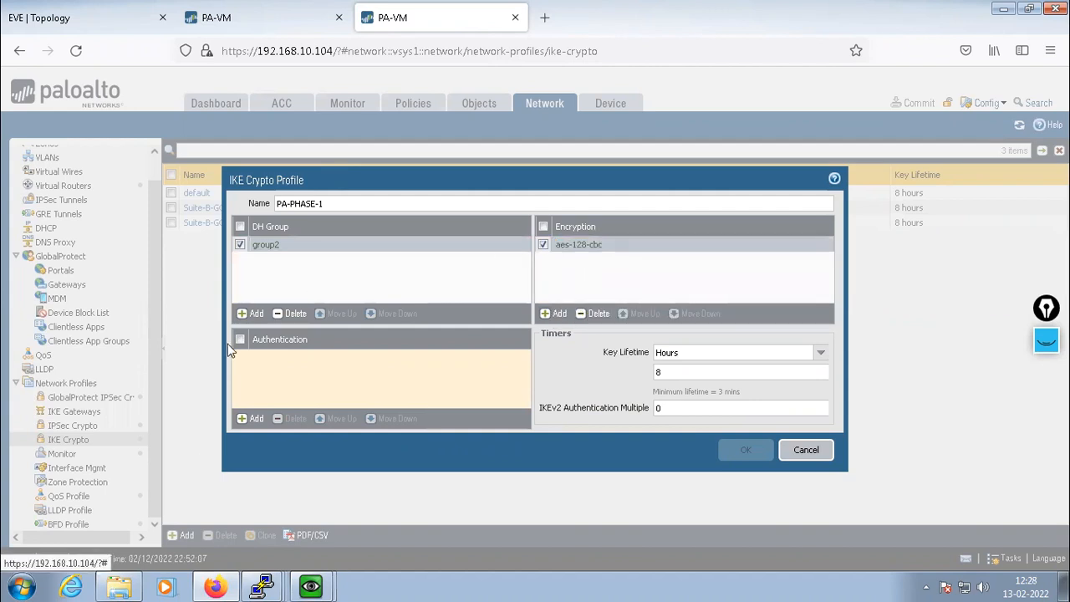
pyautogui.click(253, 423)
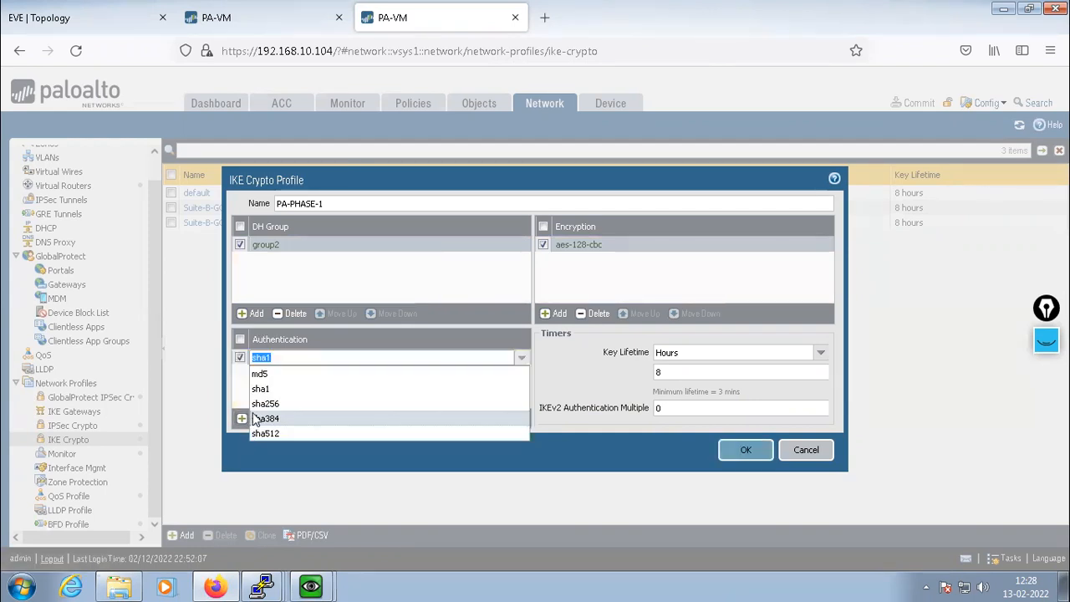
pyautogui.click(272, 389)
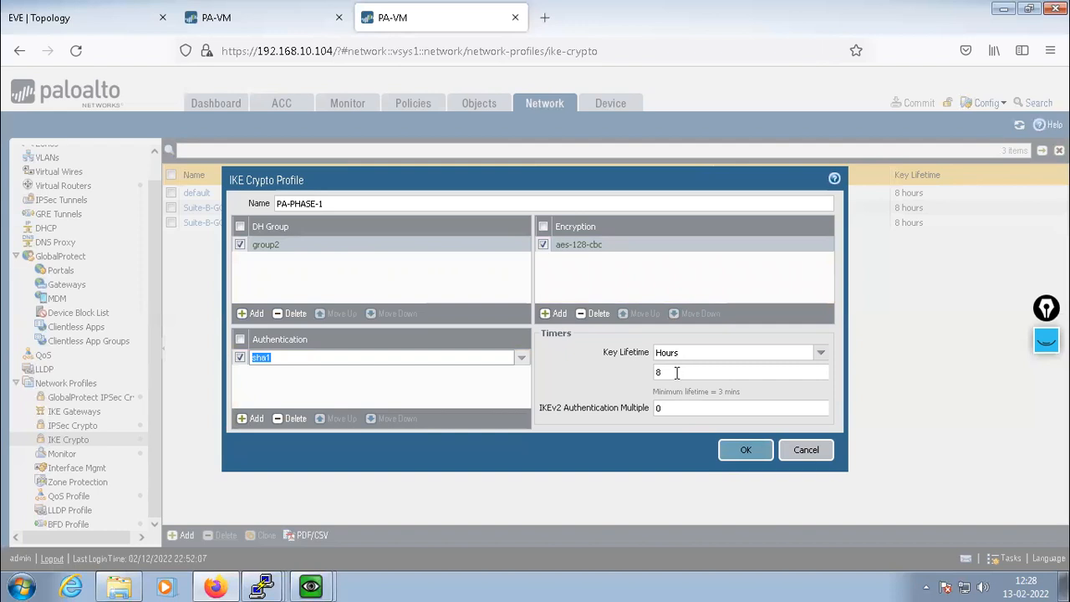
pyautogui.click(606, 439)
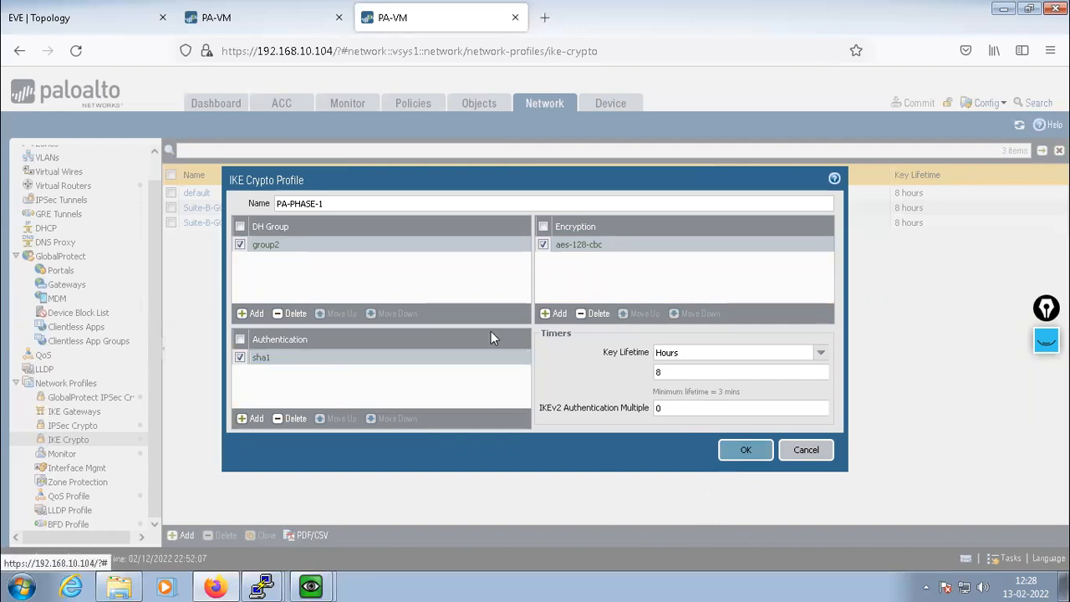
pyautogui.click(743, 452)
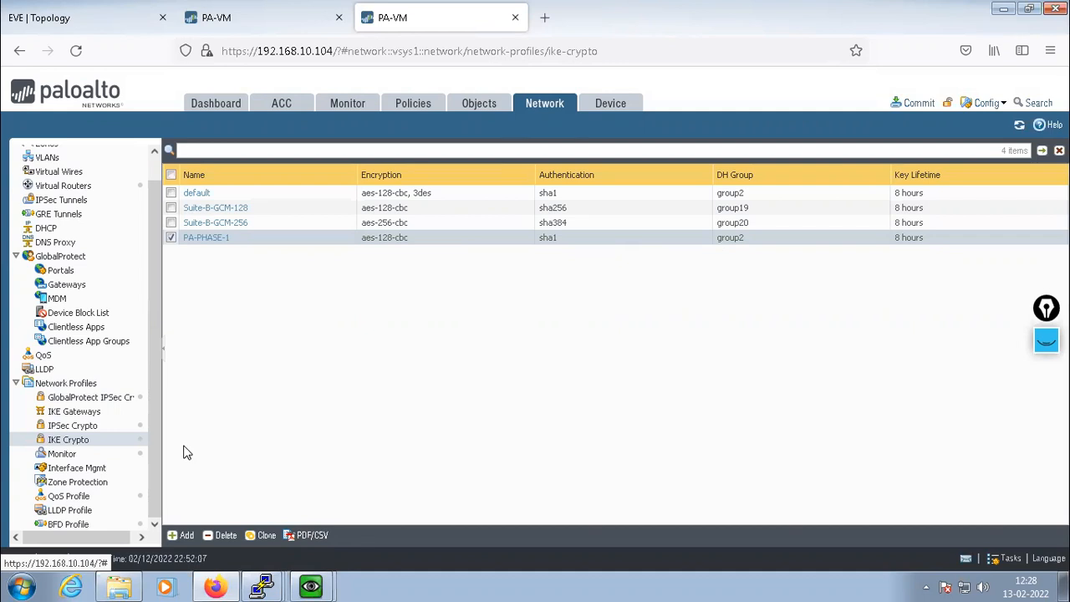
pyautogui.click(71, 428)
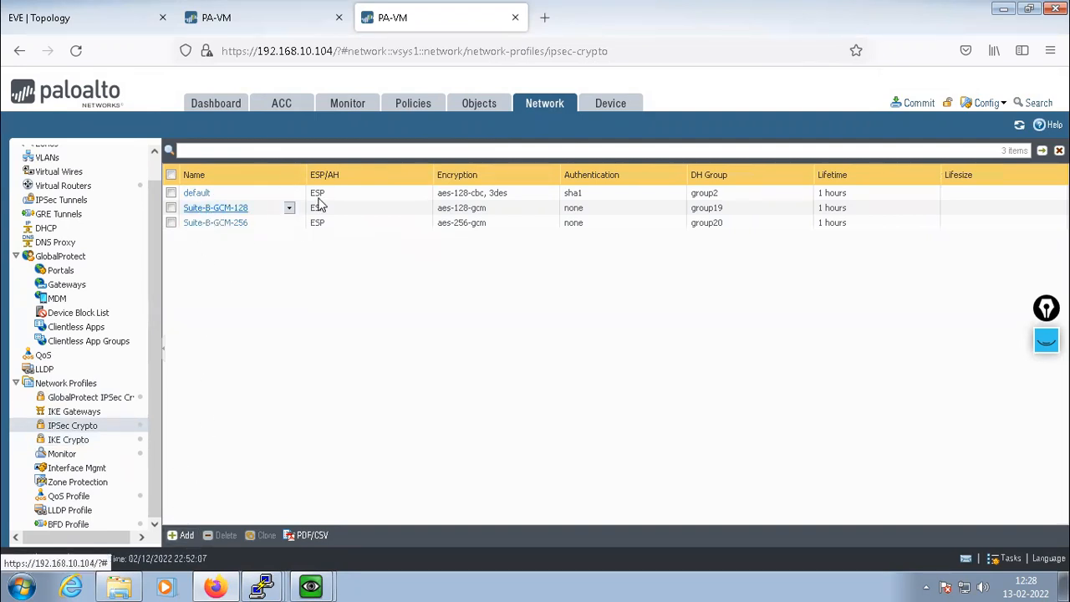
# Start a new IPSec crypto profile named IPSEC-PHASE-2
pyautogui.click(181, 535)
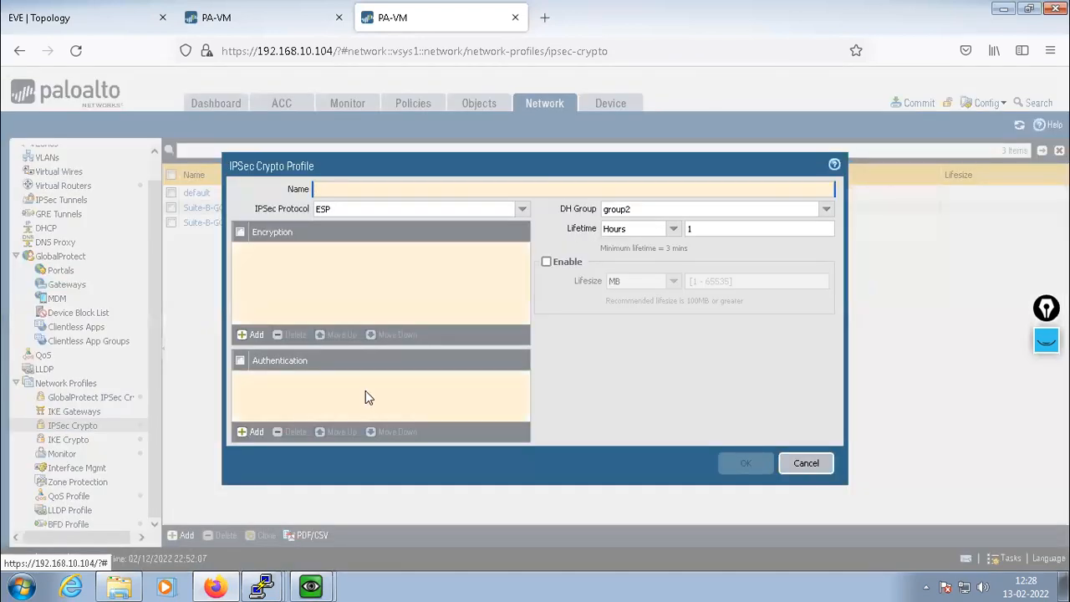
pyautogui.write('IPSEC_')
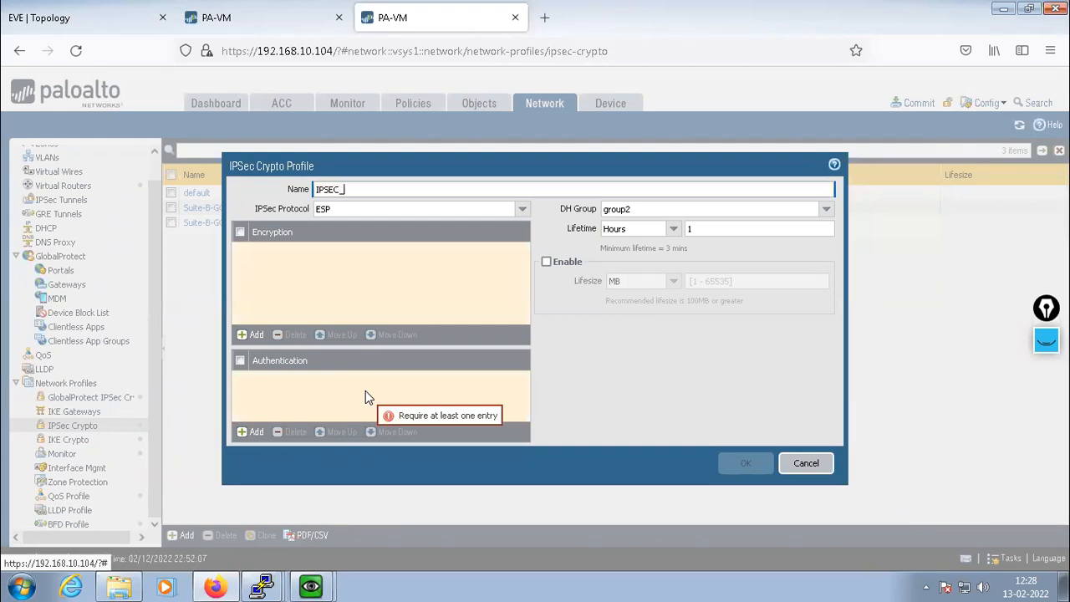
pyautogui.press('BackSpace')
pyautogui.write('-PHASE')
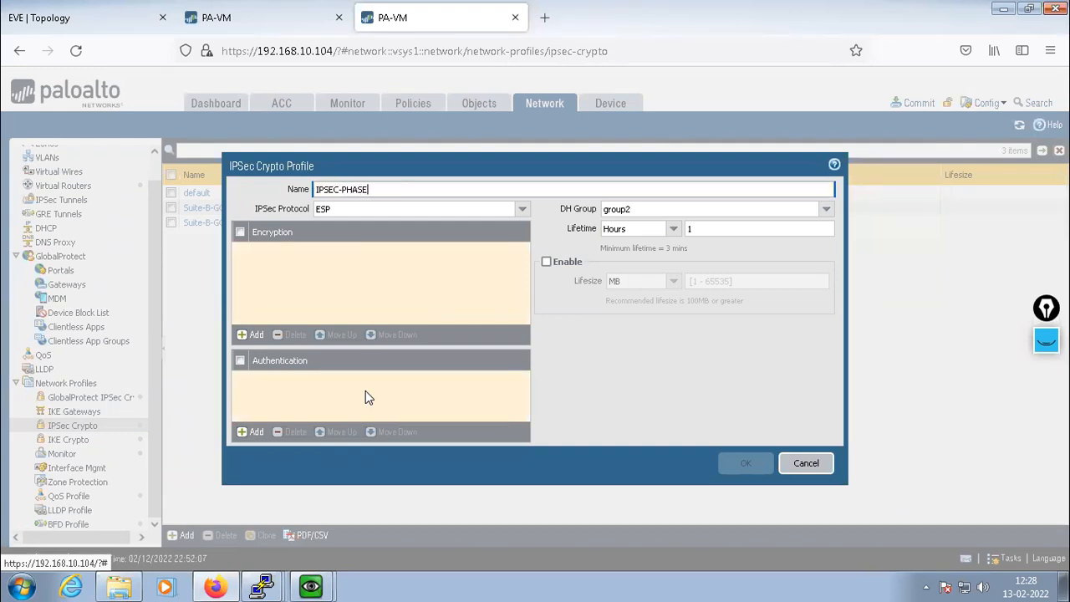
pyautogui.write('-2')
# Set 3des encryption, no-pfs DH group and sha1 authentication, then save the profile
pyautogui.click(247, 336)
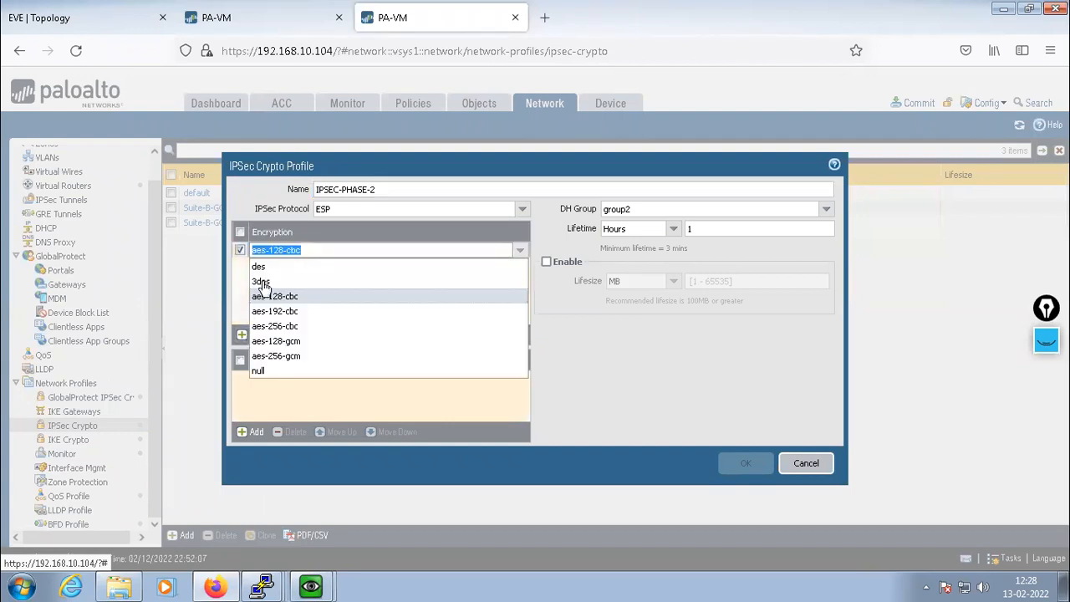
pyautogui.click(263, 281)
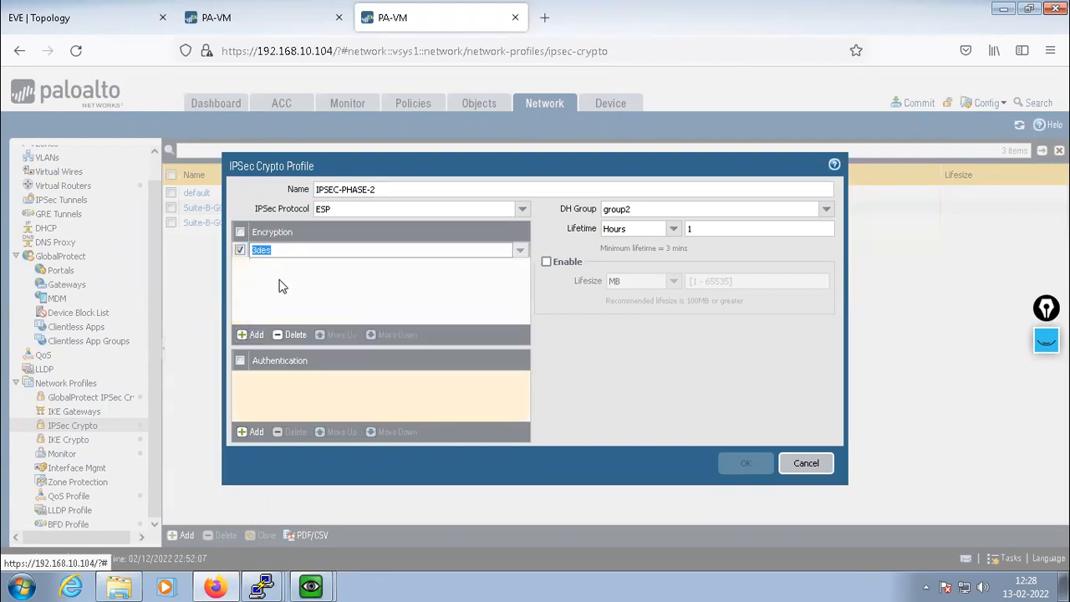
pyautogui.click(826, 211)
pyautogui.click(617, 230)
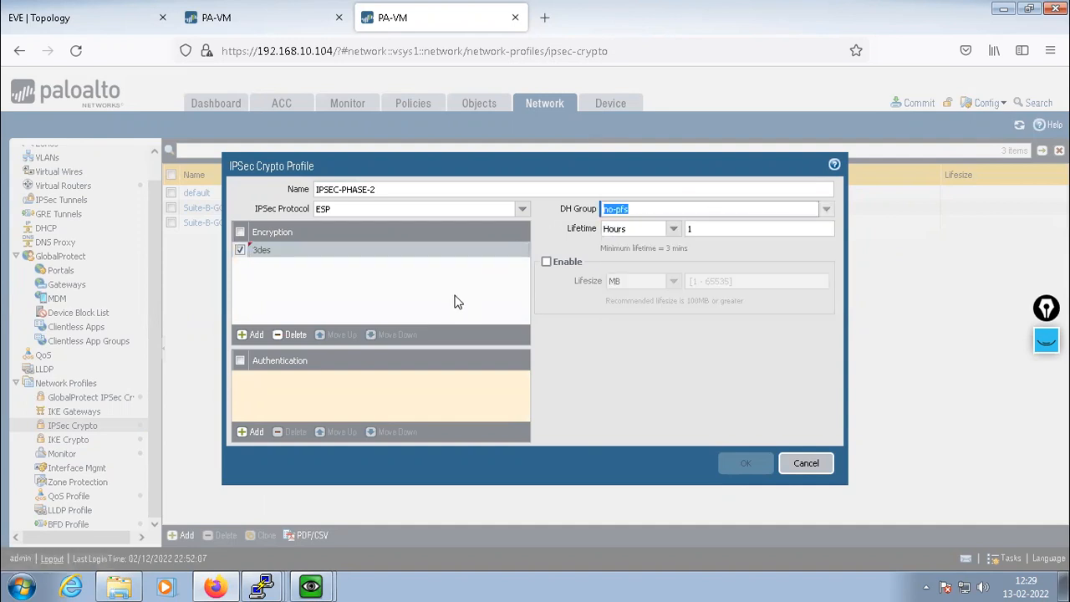
pyautogui.click(248, 431)
pyautogui.click(284, 426)
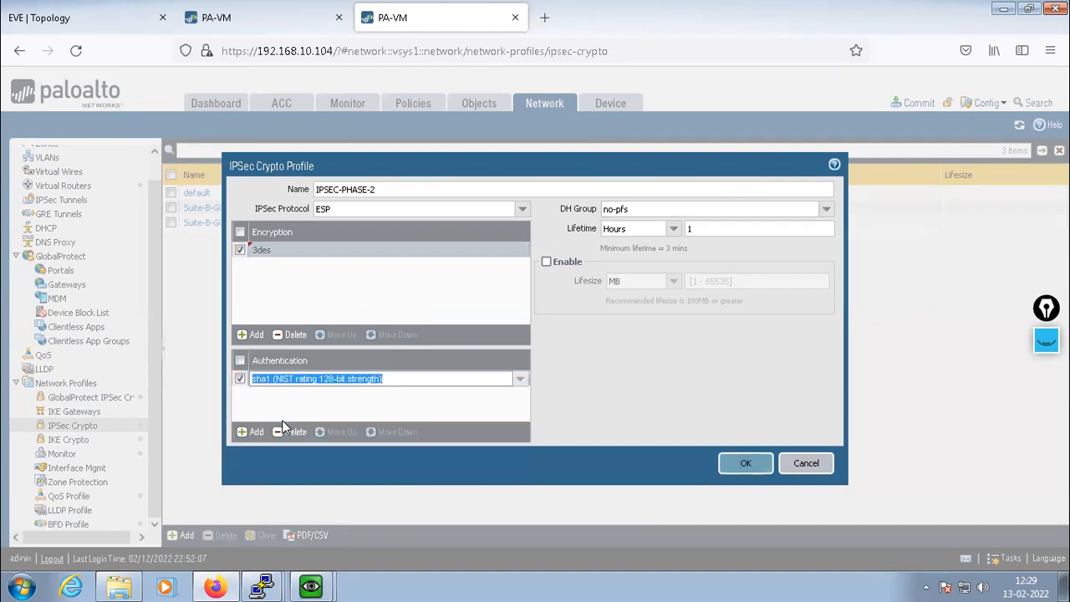
pyautogui.click(410, 406)
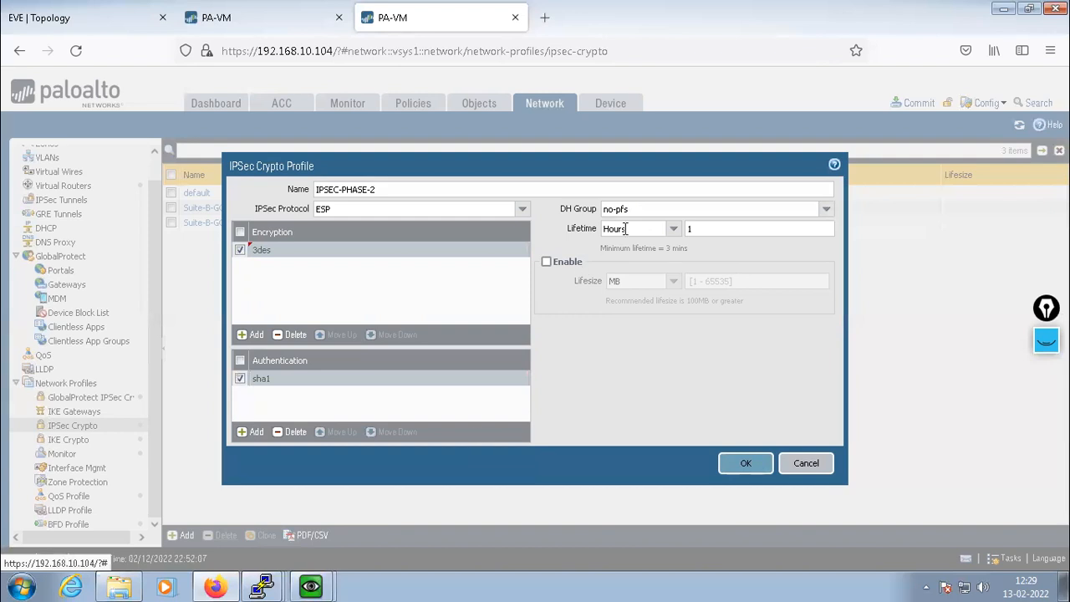
pyautogui.click(743, 464)
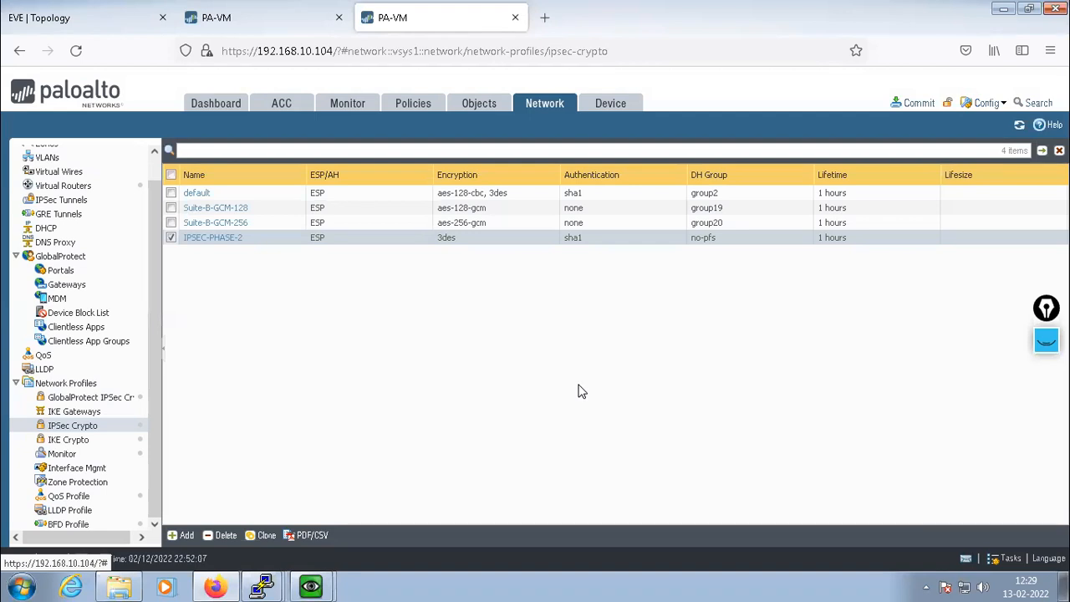
# Add a new IKE gateway named REMOTE-PA
pyautogui.click(87, 413)
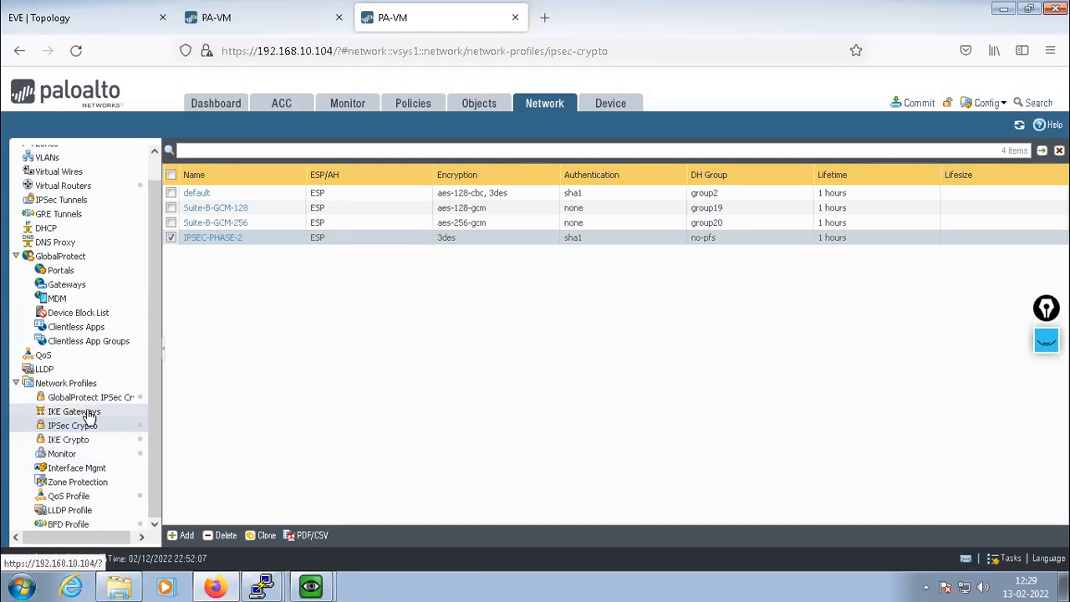
pyautogui.click(182, 536)
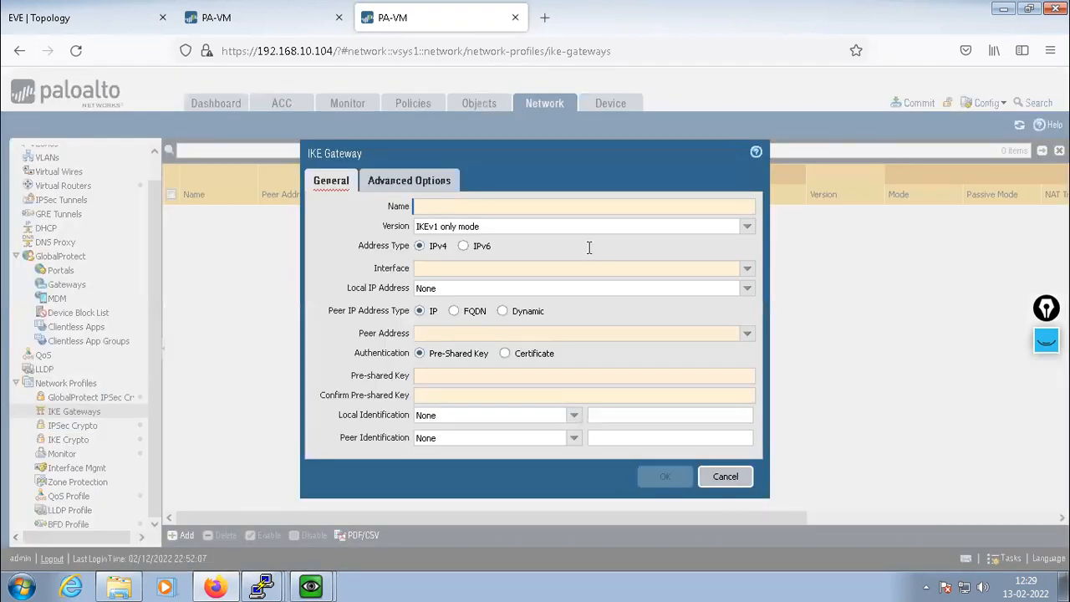
pyautogui.moveTo(523, 159); pyautogui.dragTo(528, 172)
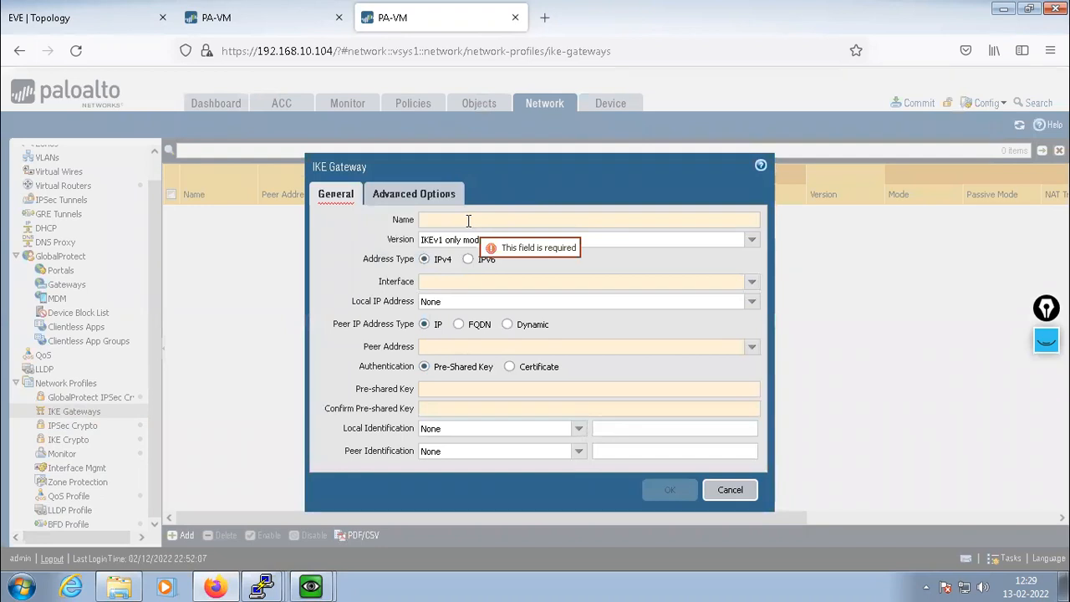
pyautogui.click(468, 221)
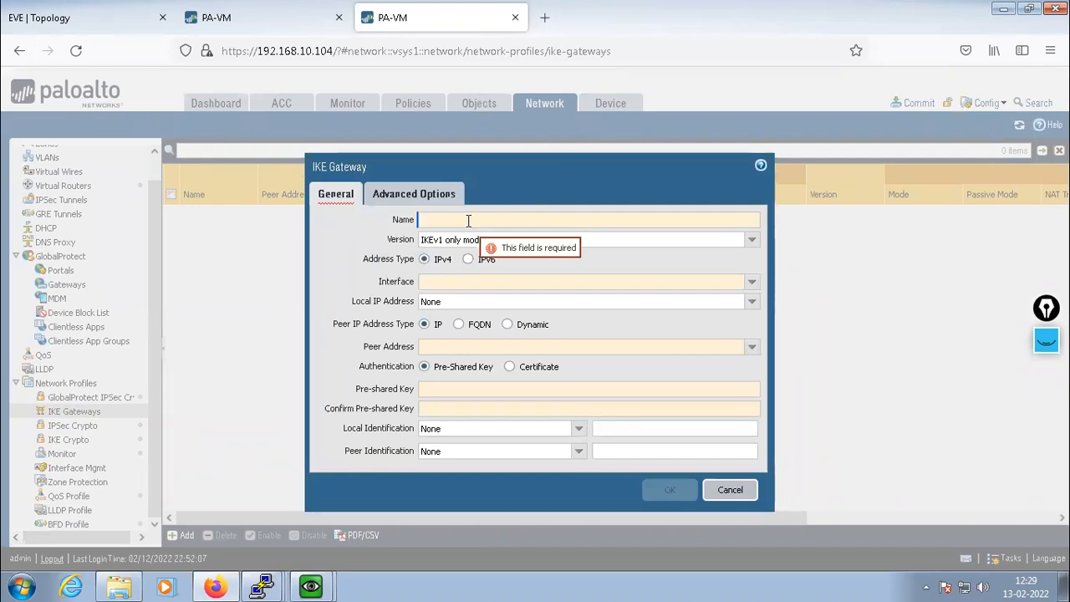
pyautogui.write('REMOTE-PA')
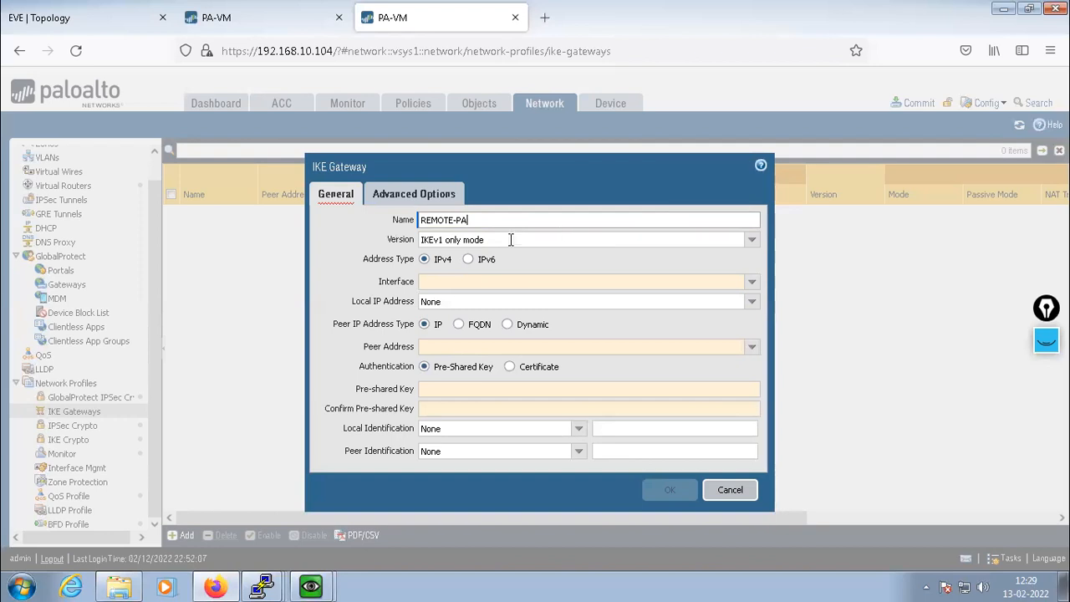
# Use ethernet1/1 with local address 12.1.1.1/24 and peer address 11.1.1.1
pyautogui.click(754, 288)
pyautogui.click(439, 299)
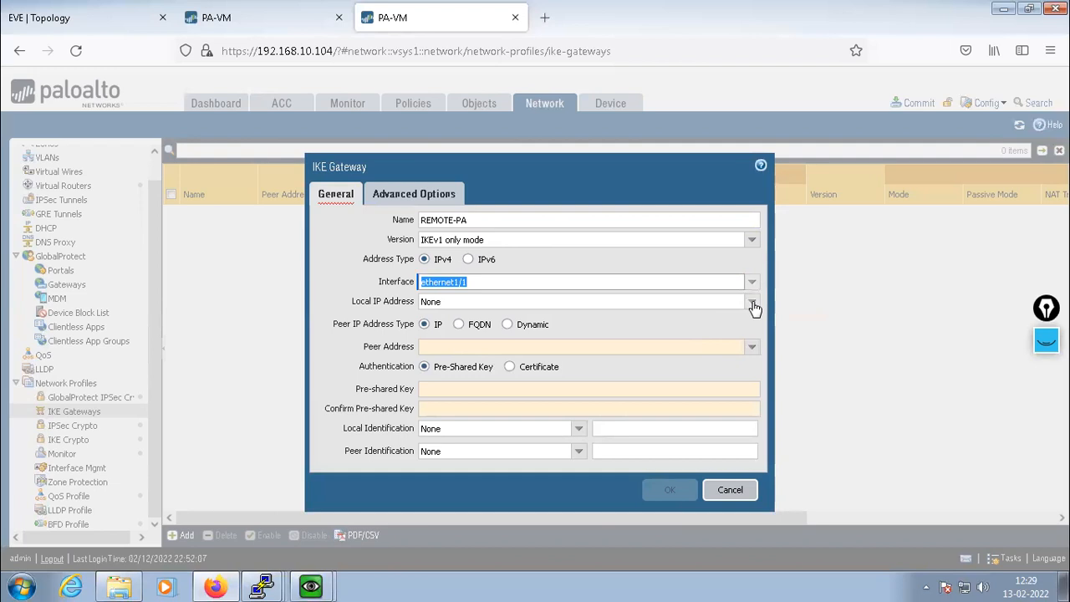
pyautogui.click(751, 302)
pyautogui.click(447, 338)
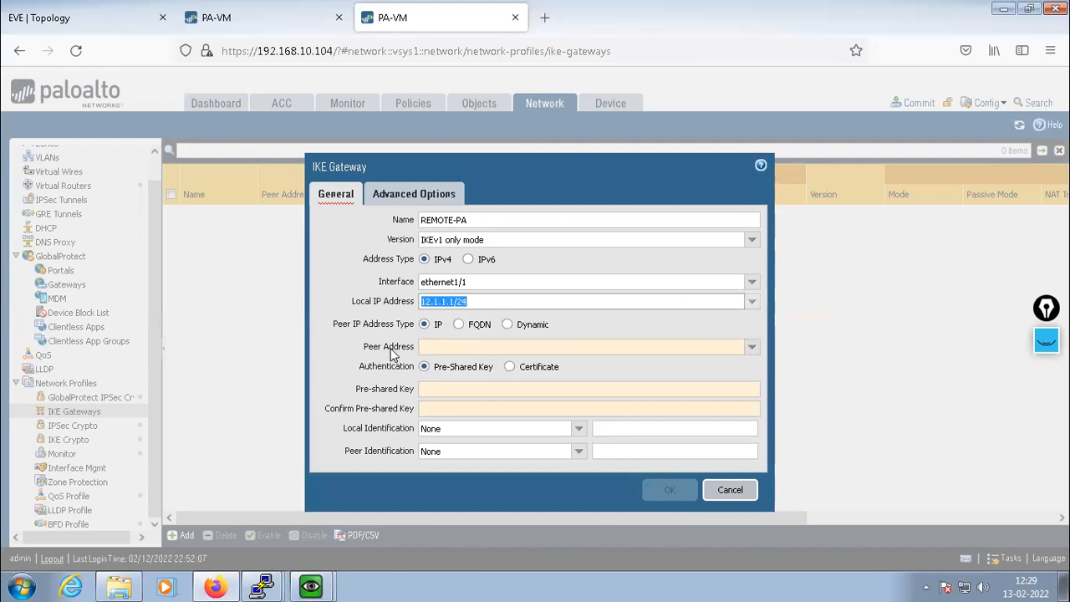
pyautogui.click(428, 346)
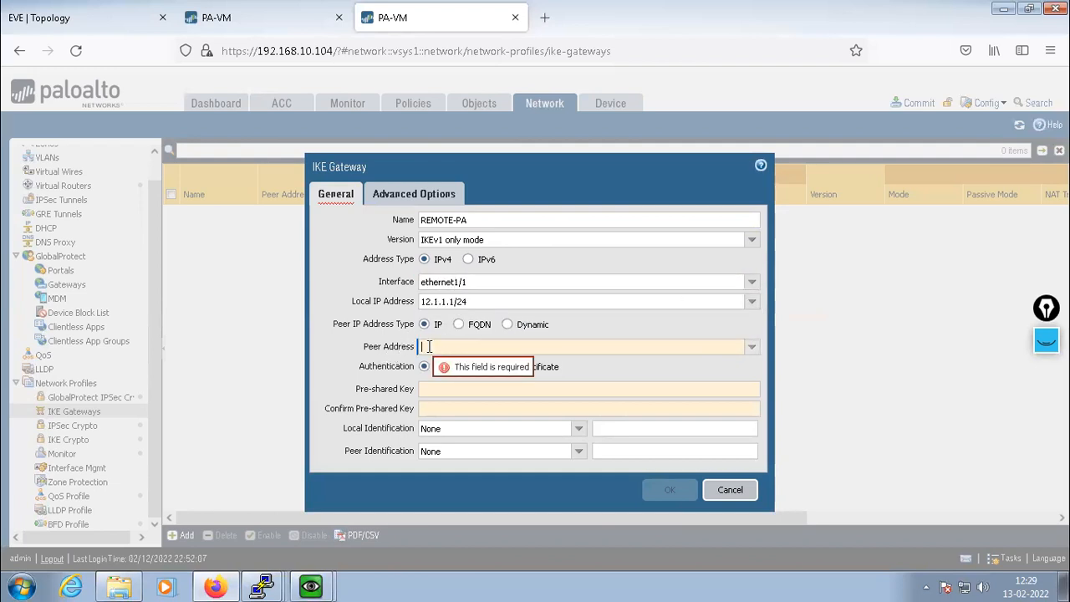
pyautogui.click(261, 18)
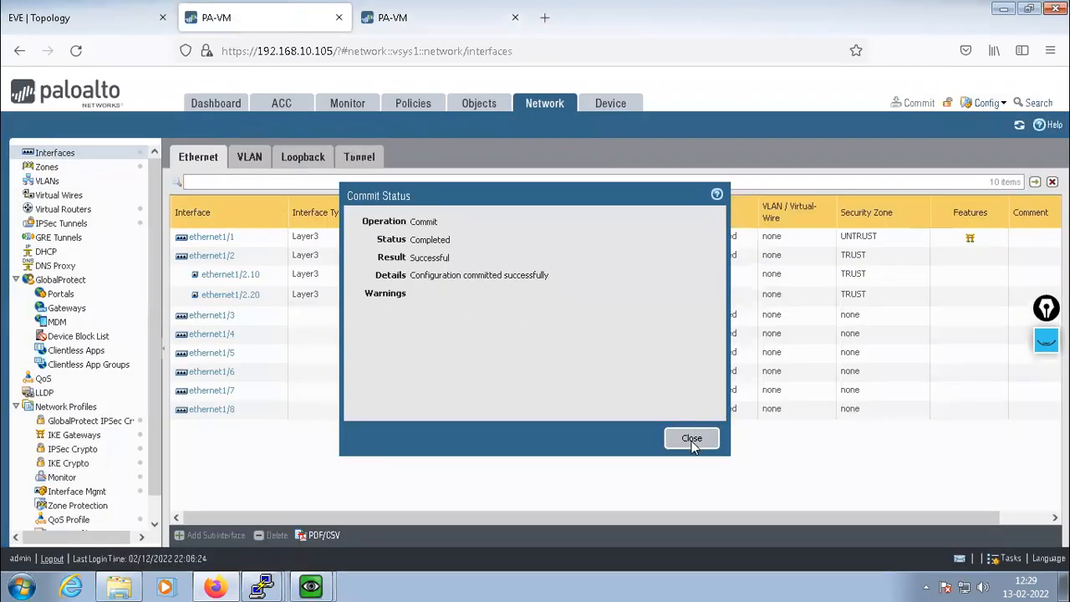
pyautogui.click(692, 438)
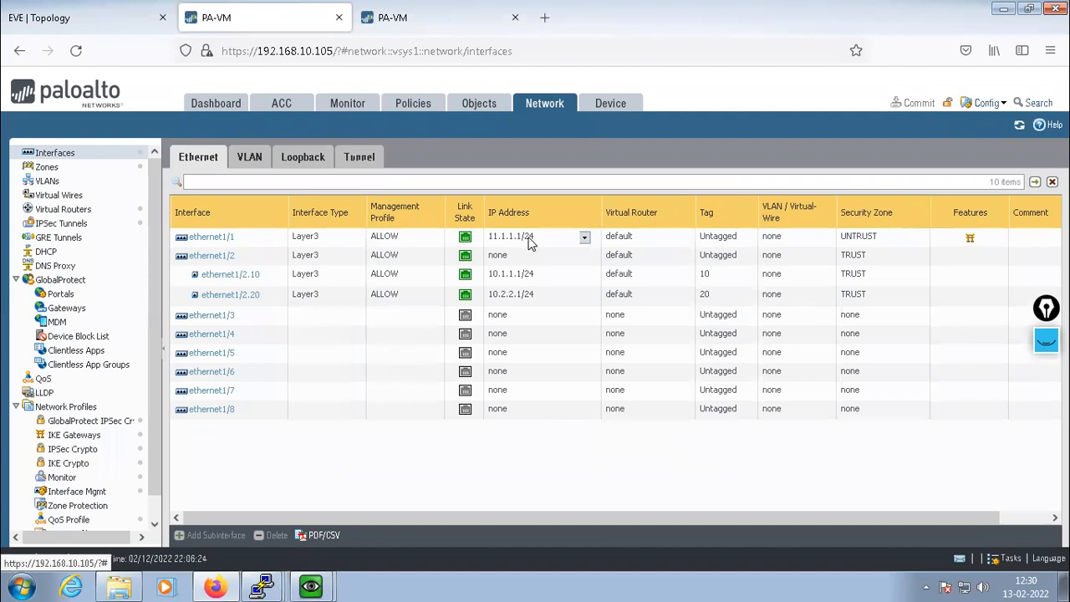
pyautogui.click(374, 17)
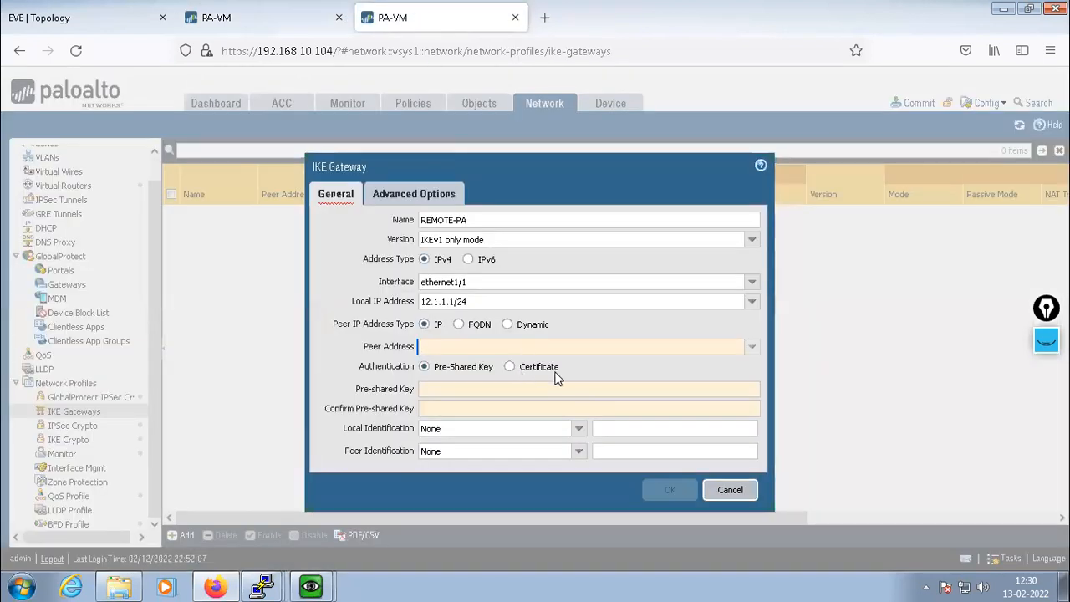
pyautogui.write('11.1.1.1')
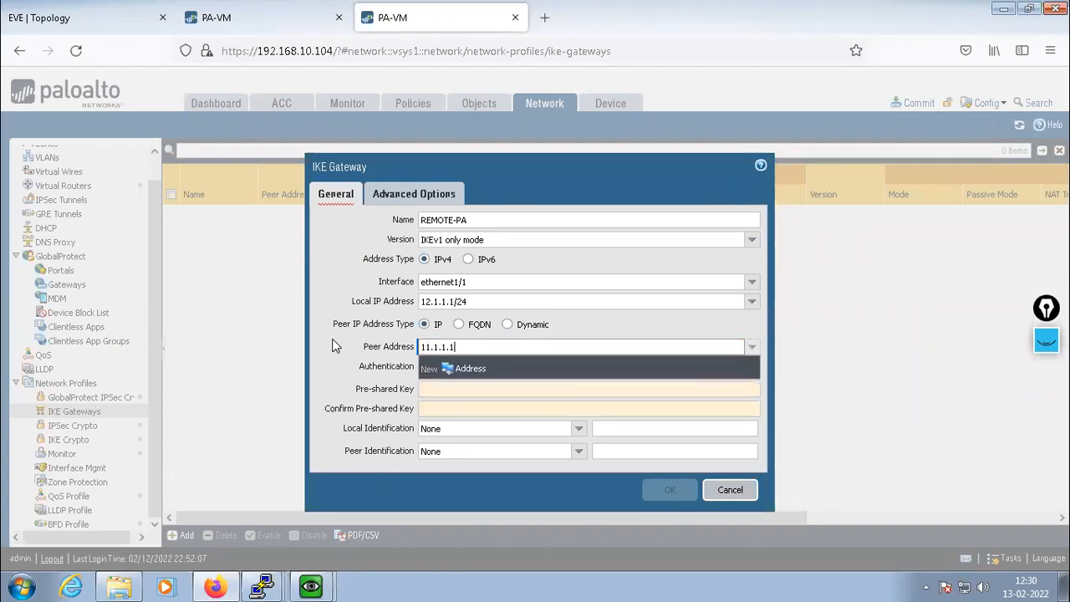
pyautogui.click(332, 339)
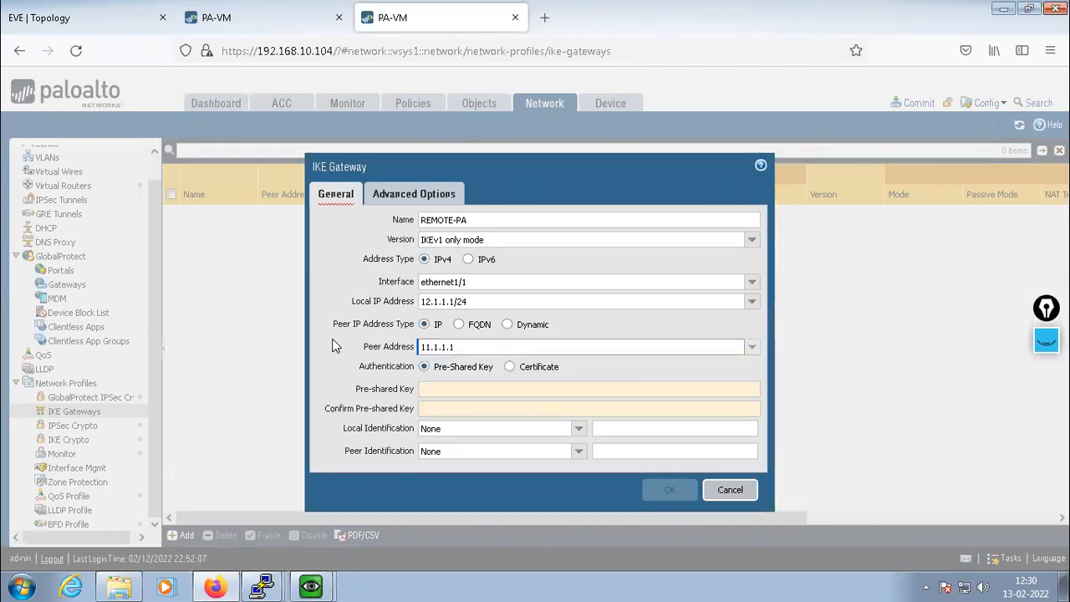
# Enter and confirm the gateway's pre-shared key
pyautogui.click(462, 387)
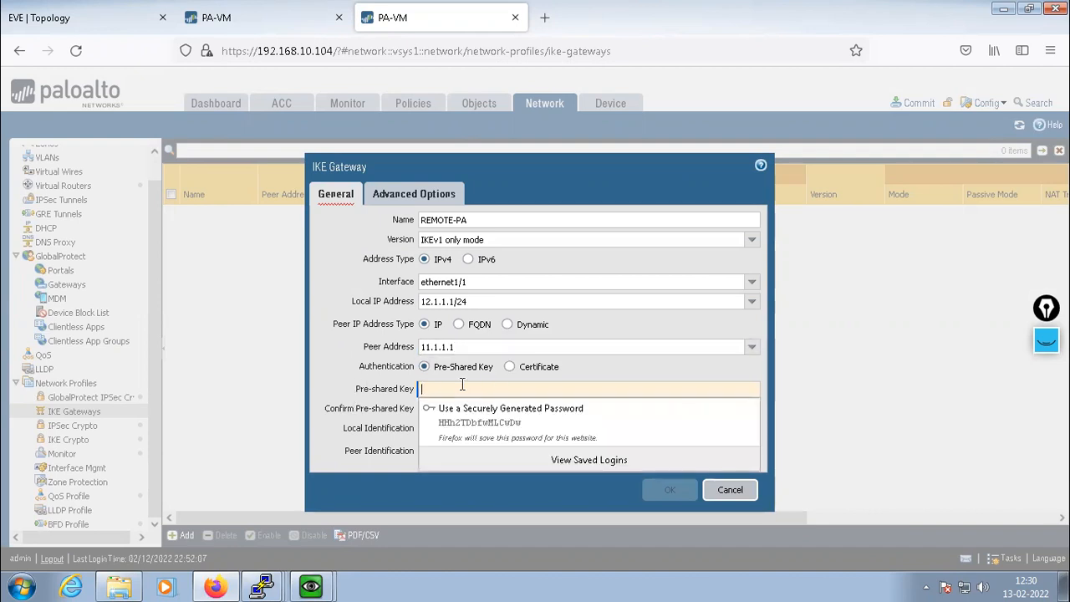
pyautogui.write('cisco')
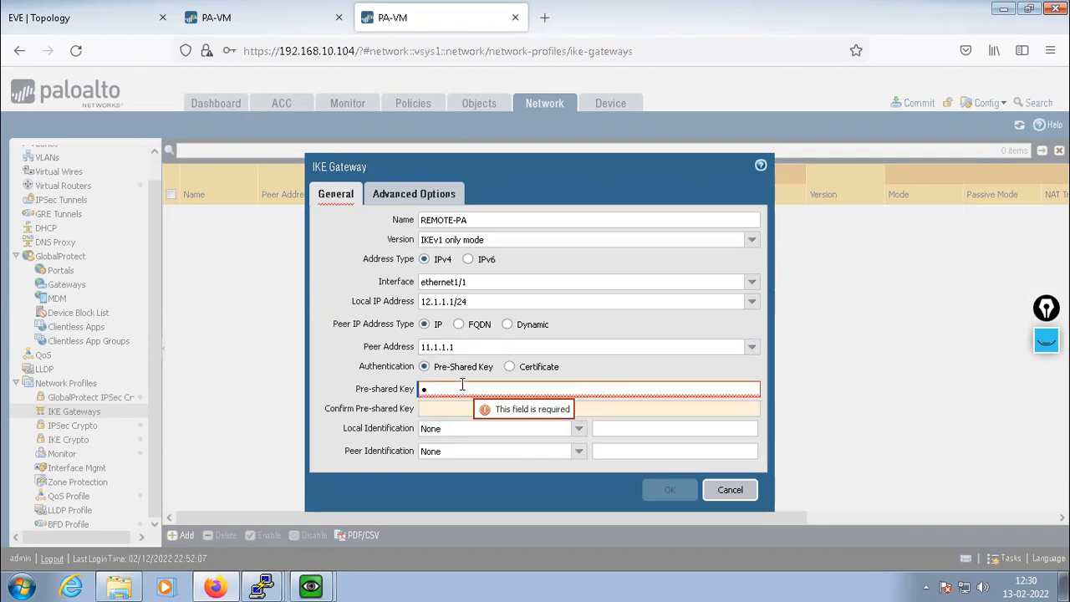
pyautogui.write('@123')
pyautogui.press('Tab')
pyautogui.write('cisco@1')
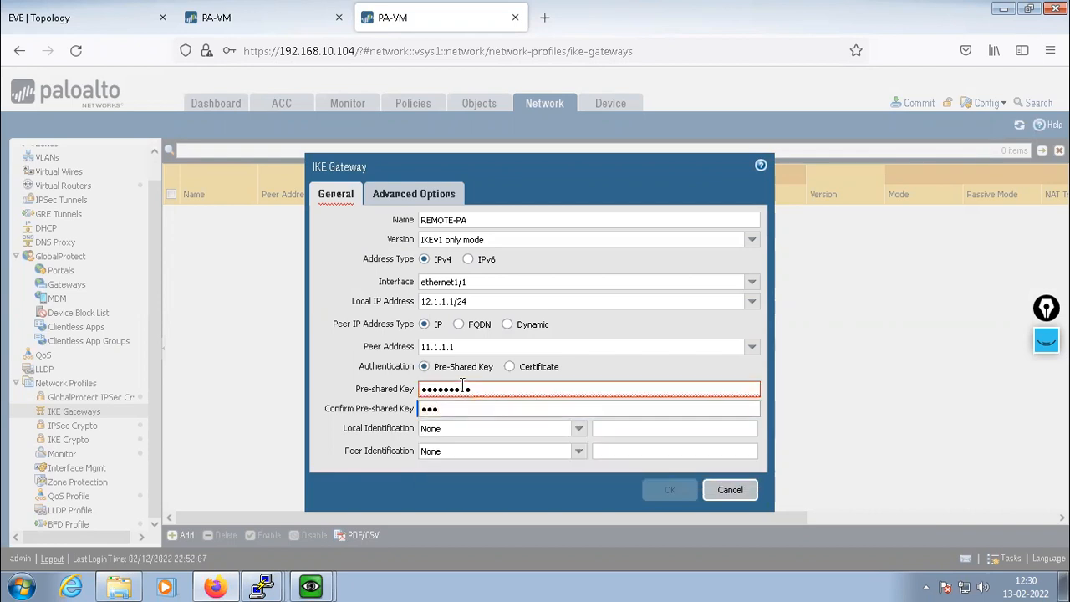
pyautogui.write('23')
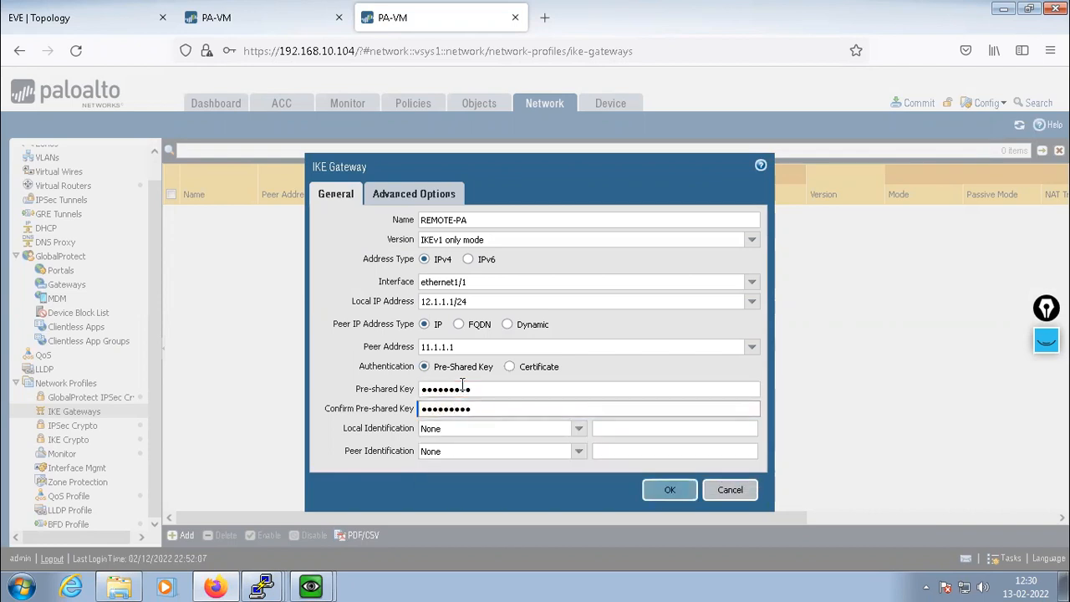
pyautogui.click(325, 366)
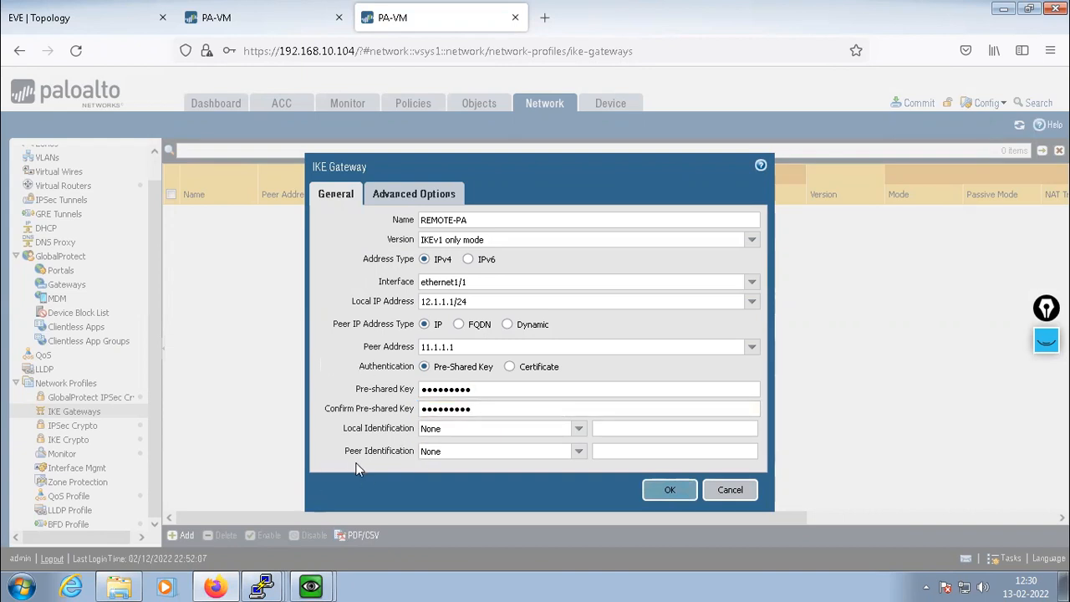
pyautogui.click(398, 195)
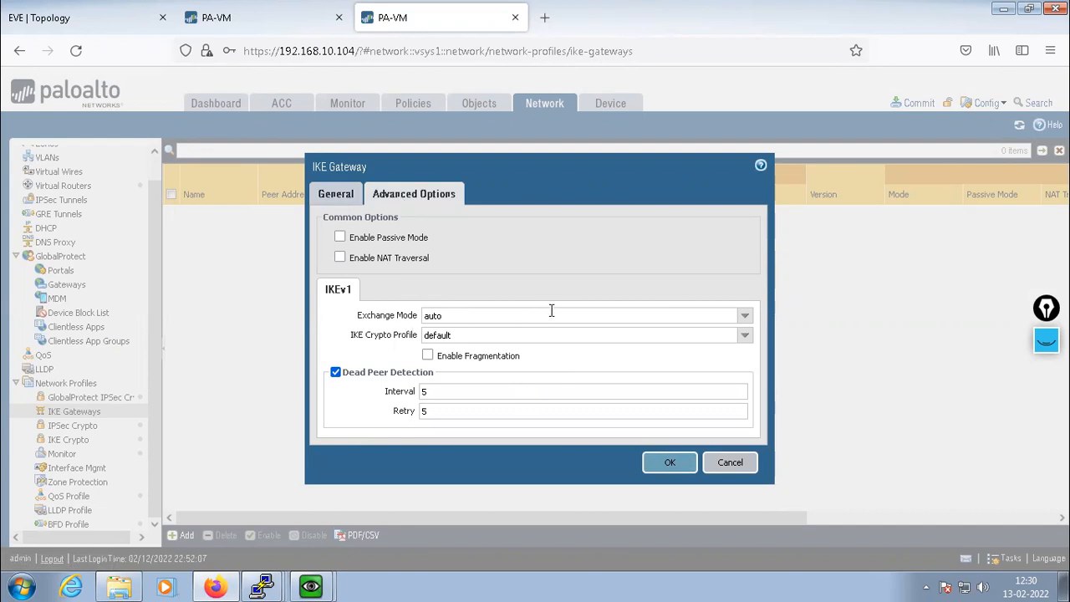
# Set REMOTE-PA's IKE crypto profile to PA-PHASE-1, save it and decline the browser login prompt
pyautogui.click(747, 341)
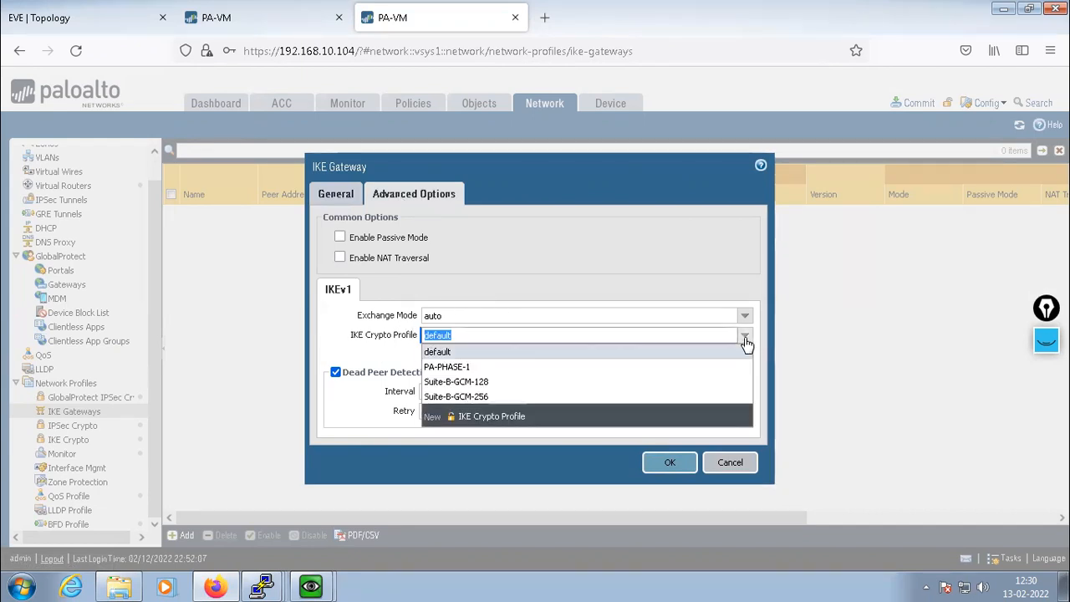
pyautogui.click(441, 367)
pyautogui.click(330, 419)
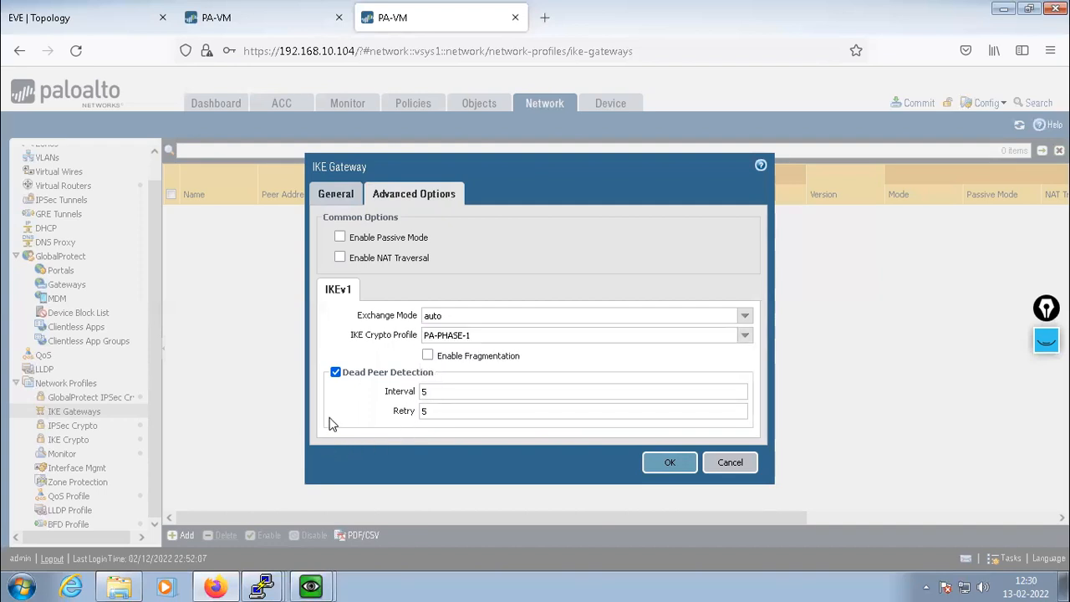
pyautogui.click(668, 460)
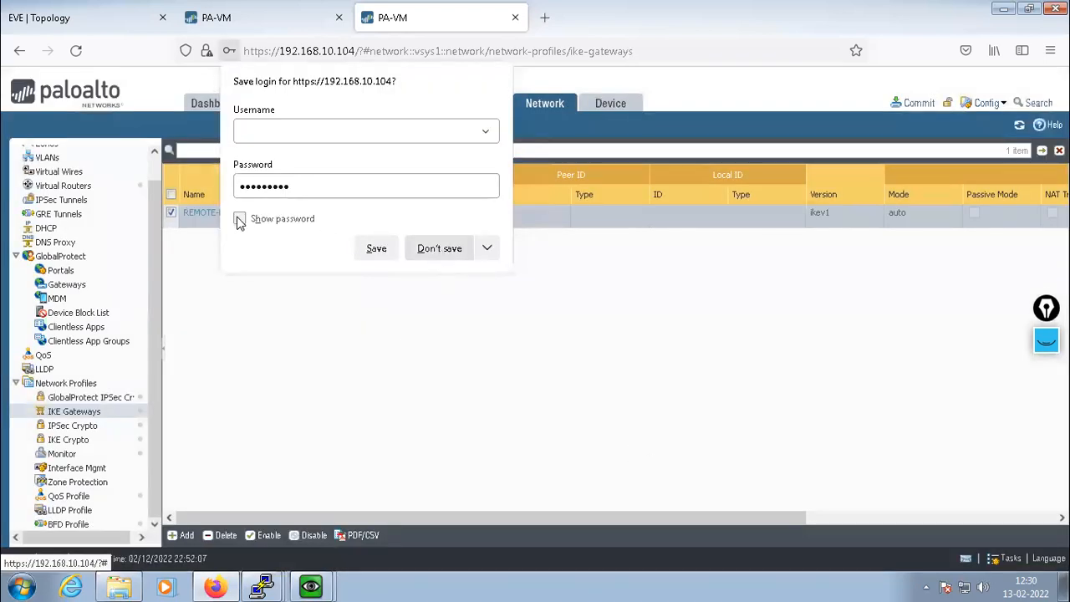
pyautogui.click(431, 252)
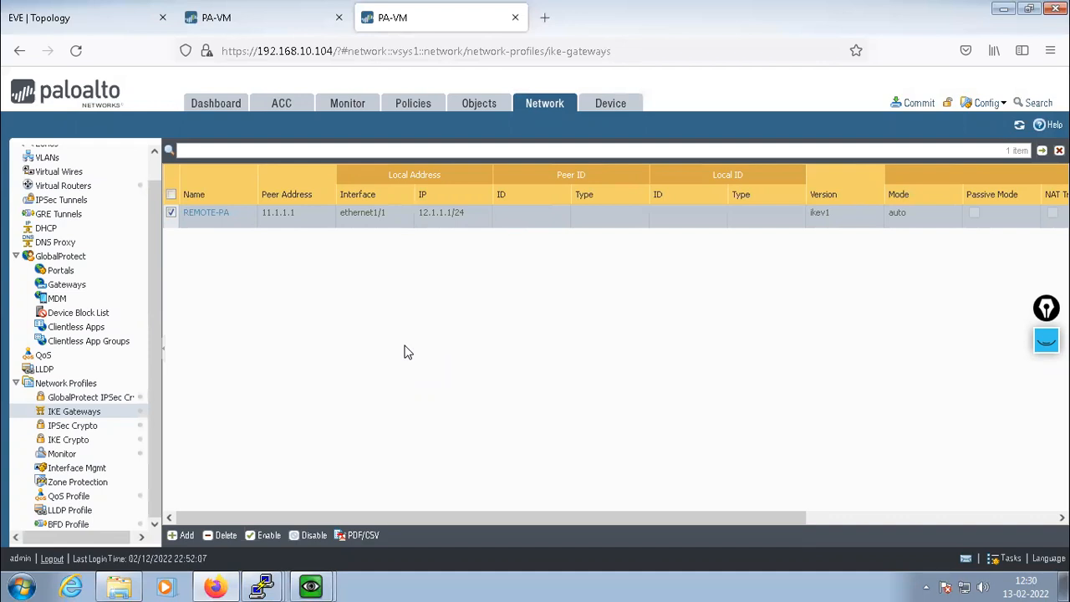
pyautogui.click(67, 203)
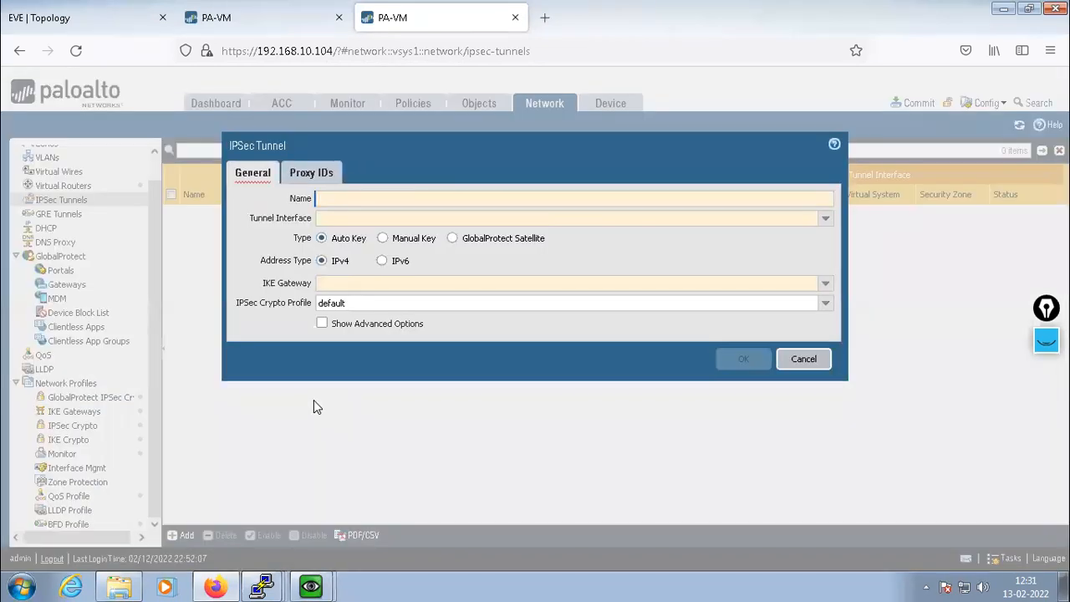
# Name the IPsec tunnel MY-TUNNEL and choose to create a new tunnel interface
pyautogui.write('MY-TUNNEL')
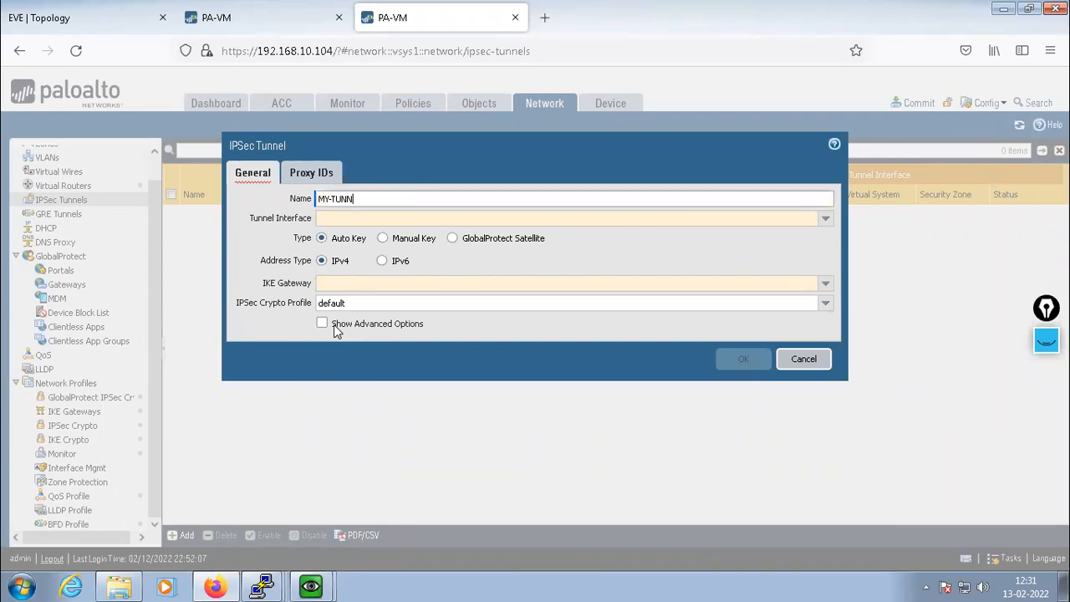
pyautogui.click(826, 220)
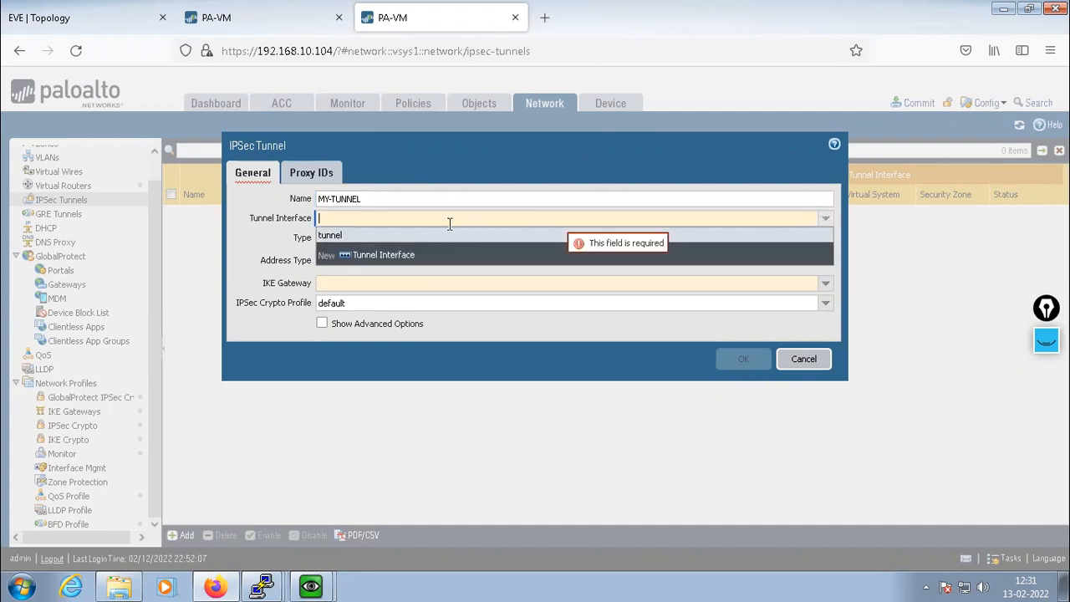
pyautogui.click(387, 255)
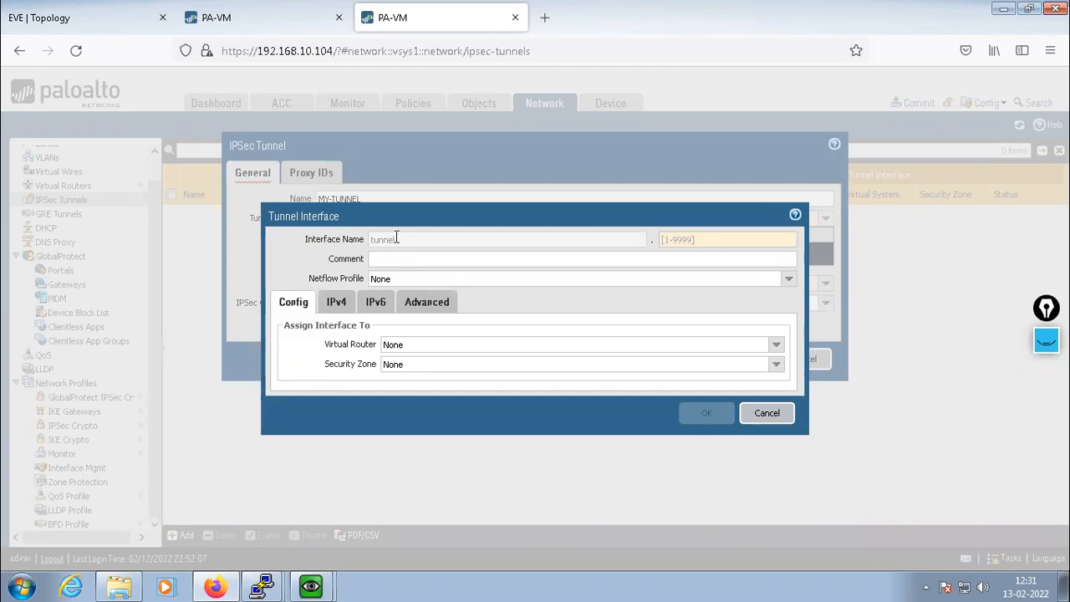
# Number the tunnel interface tunnel.10 on the default virtual router in the UNTRUST zone
pyautogui.click(686, 240)
pyautogui.write('10')
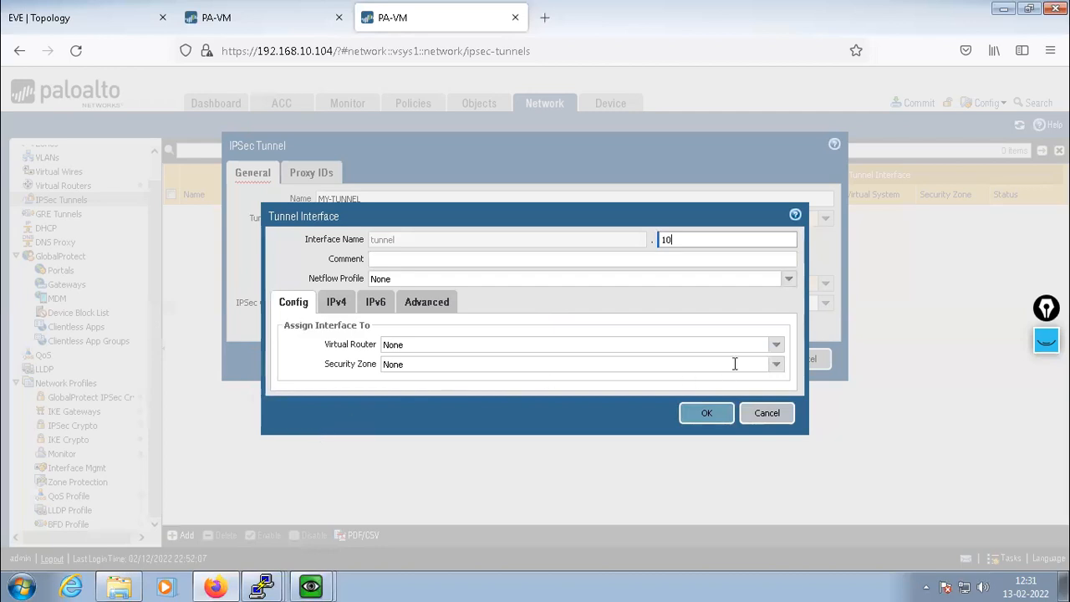
pyautogui.click(776, 346)
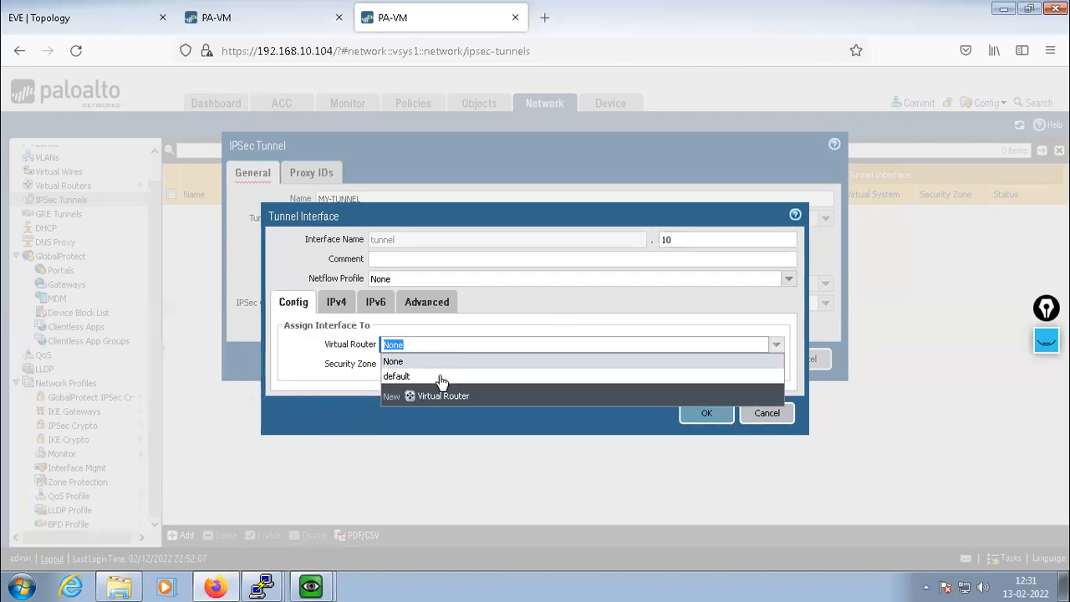
pyautogui.click(395, 374)
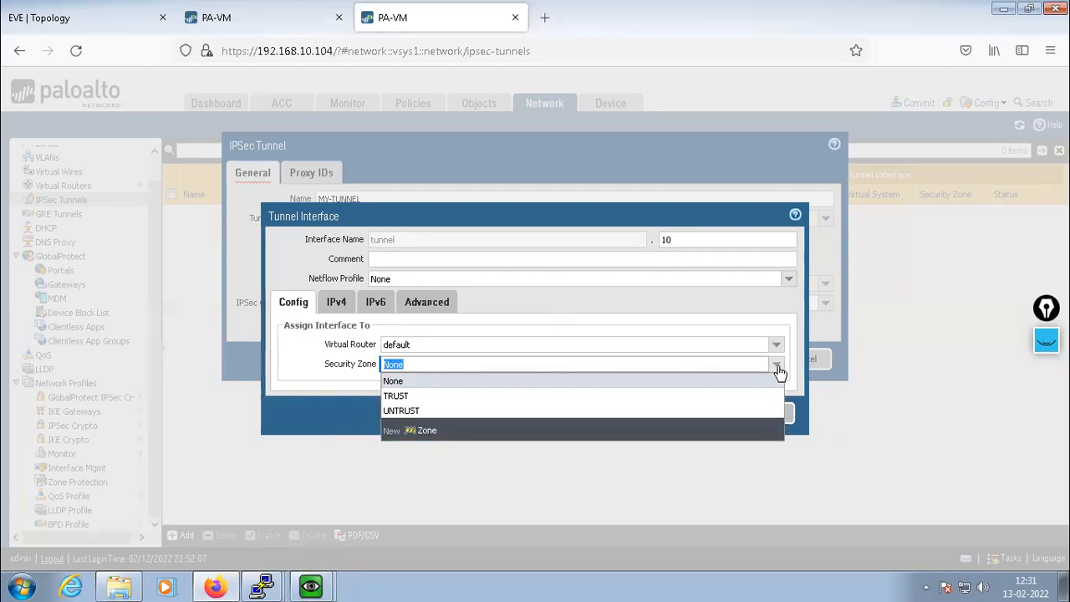
pyautogui.click(408, 412)
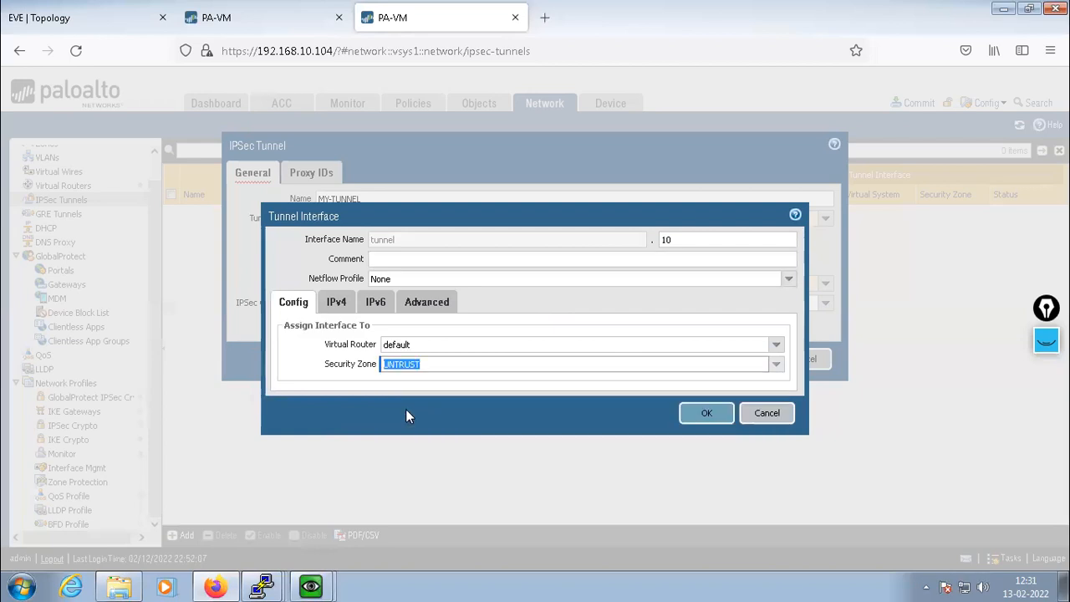
pyautogui.click(777, 366)
# Create the TUNNEL-ZONE security zone for tunnel.10 and bring up its IPv4 address list
pyautogui.click(424, 431)
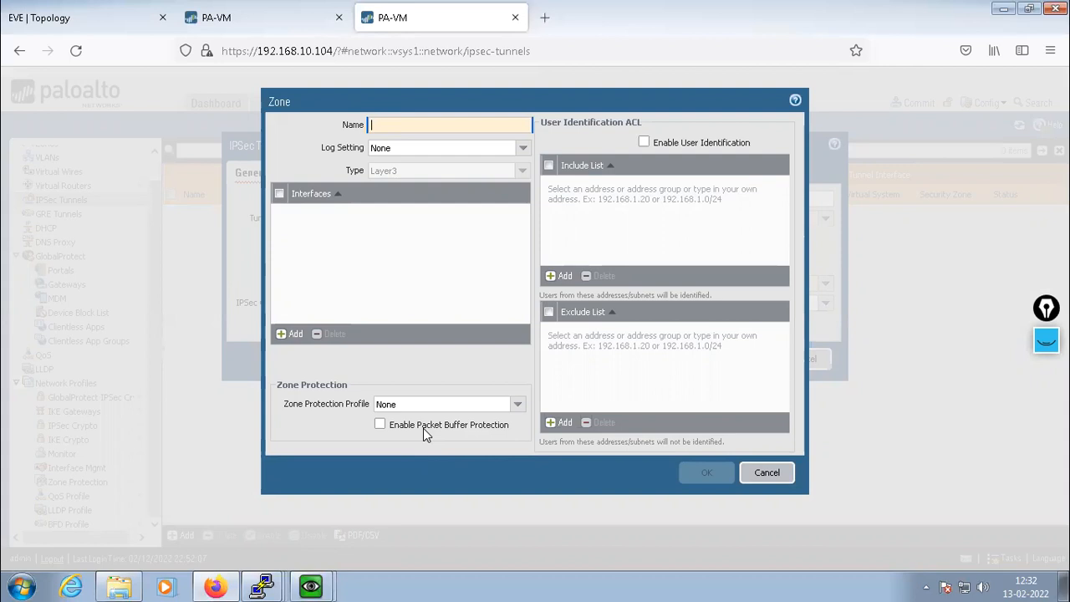
pyautogui.write('TUNNE')
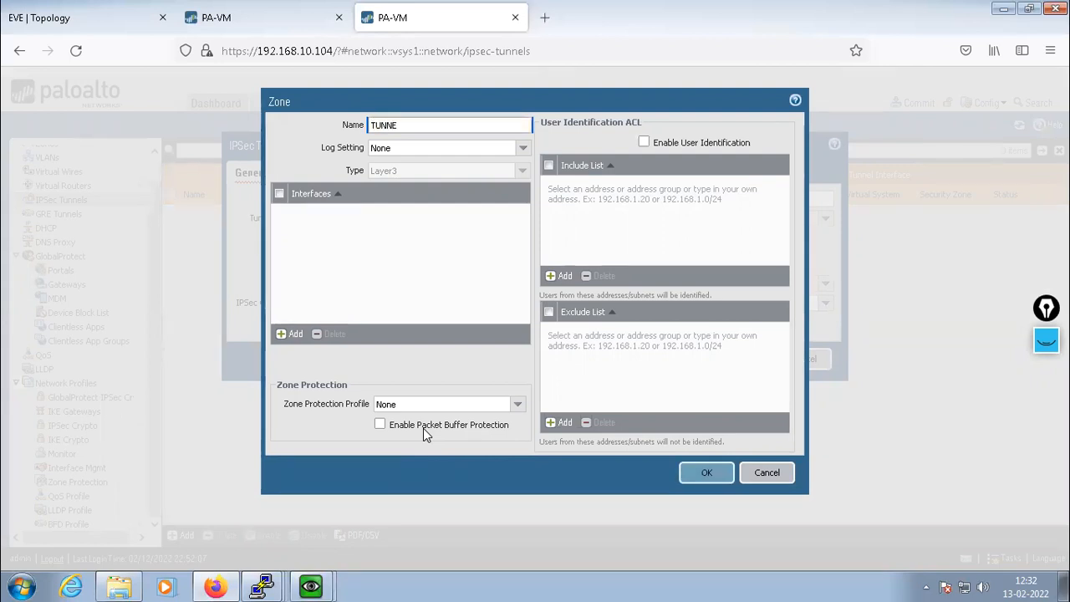
pyautogui.write('L-ZONE')
pyautogui.click(412, 255)
pyautogui.click(694, 473)
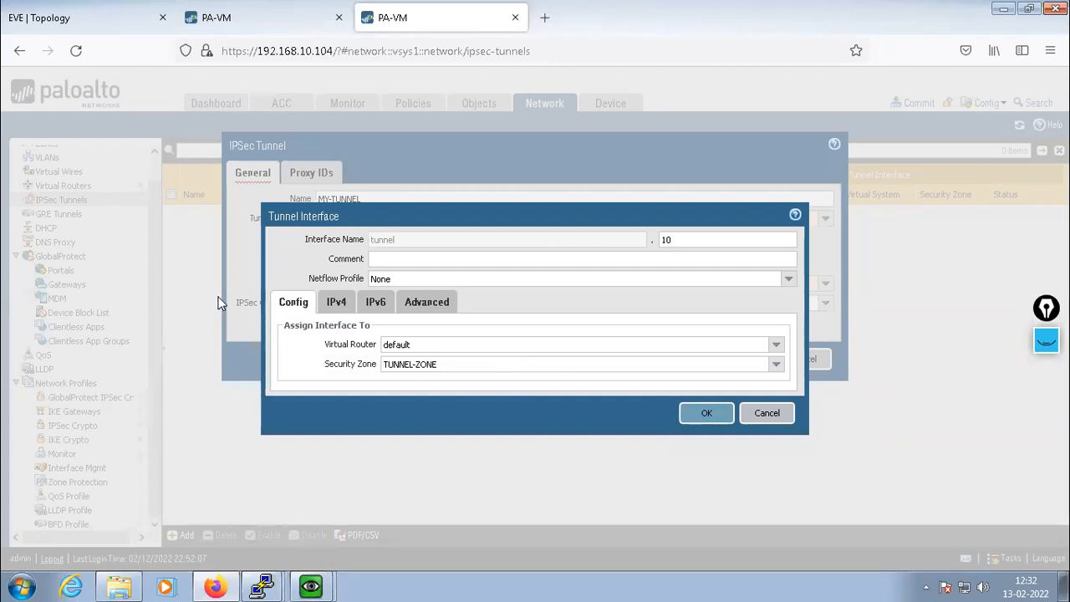
pyautogui.click(339, 306)
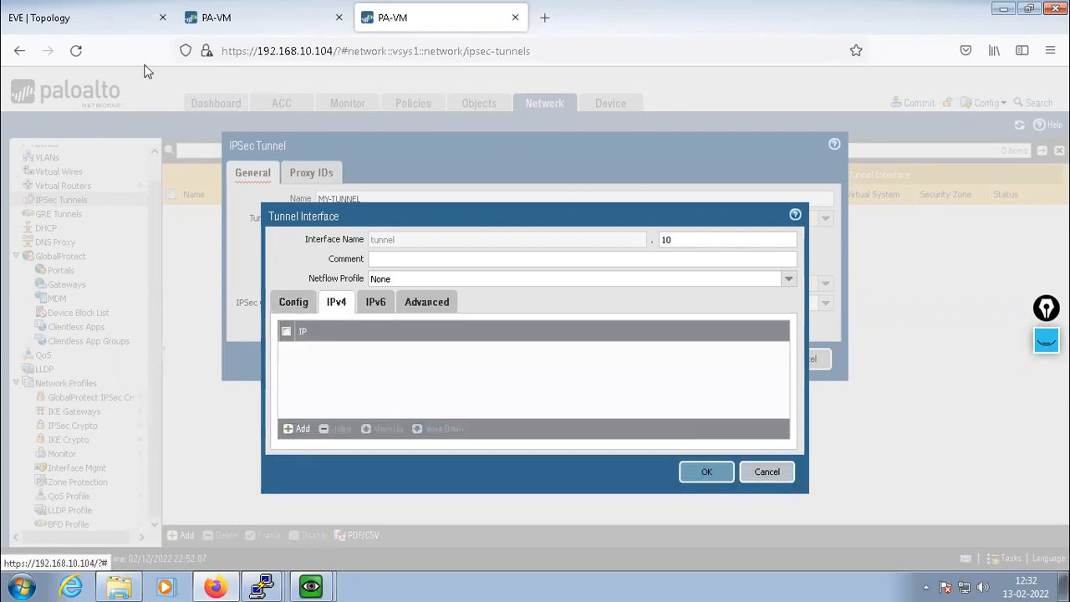
# On the .105 firewall, review MY-TUNNEL's settings without changes and browse the interfaces list
pyautogui.click(239, 17)
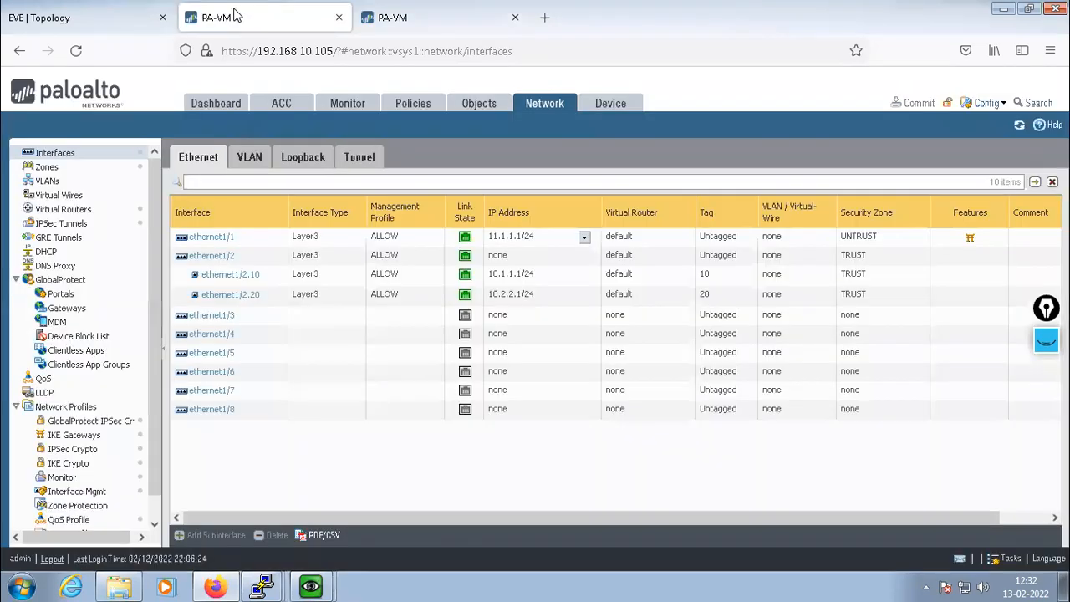
pyautogui.click(74, 226)
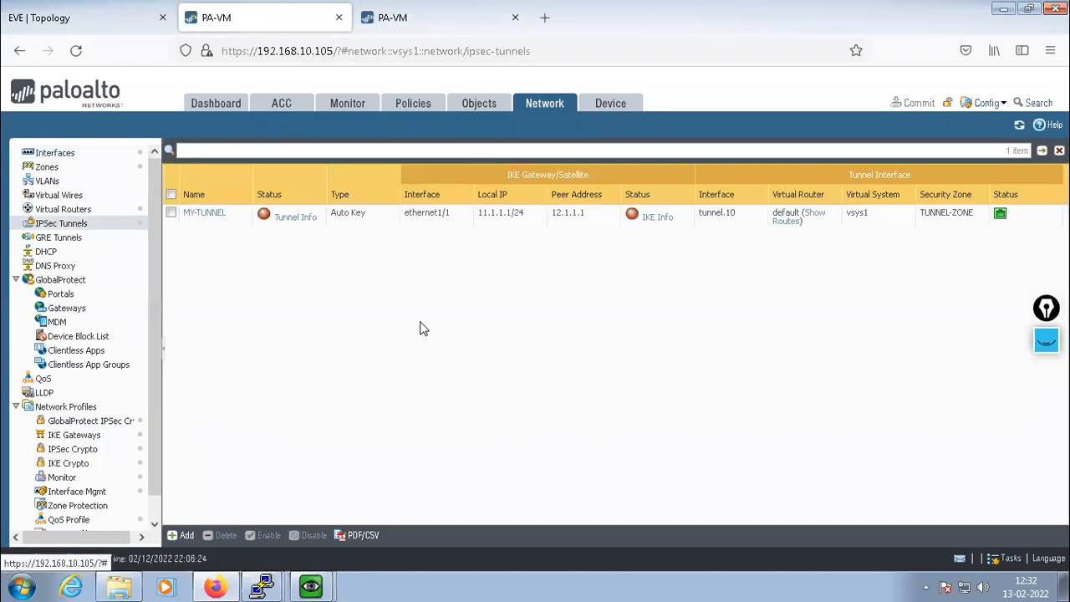
pyautogui.click(205, 214)
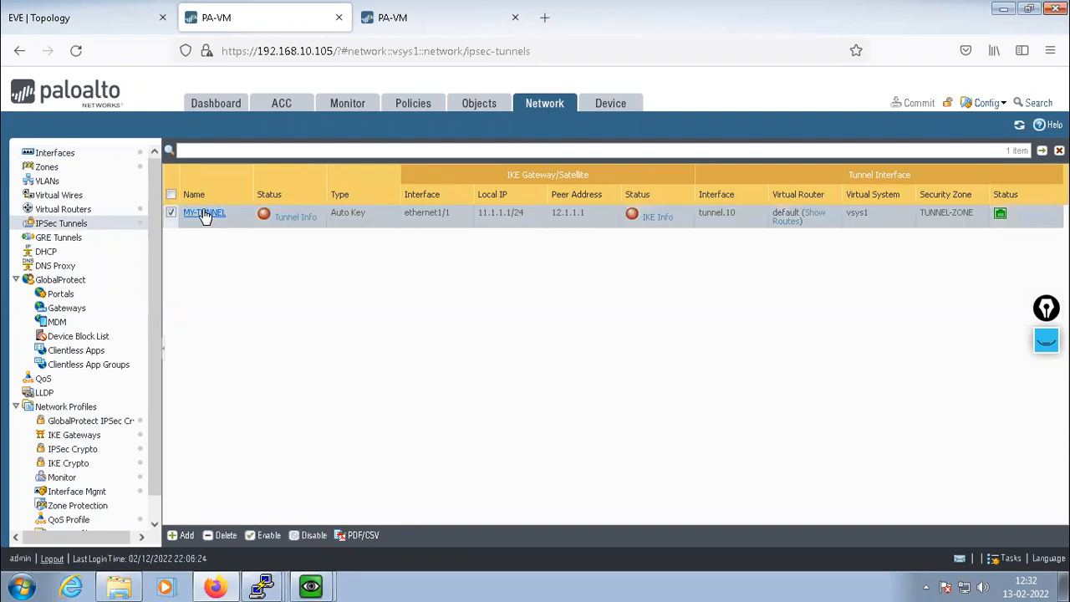
pyautogui.click(203, 211)
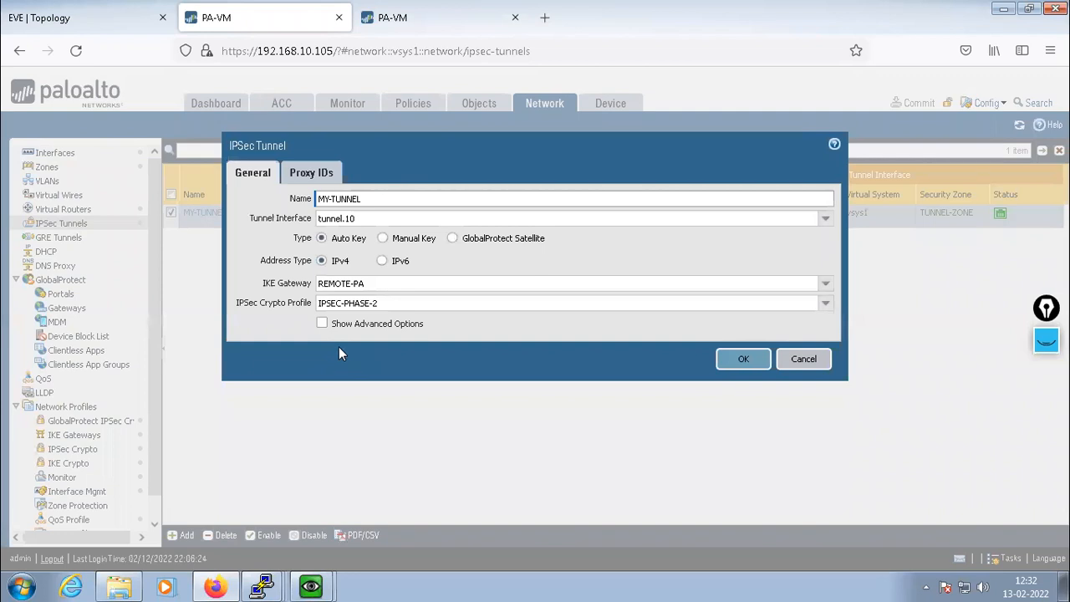
pyautogui.click(802, 363)
pyautogui.click(55, 155)
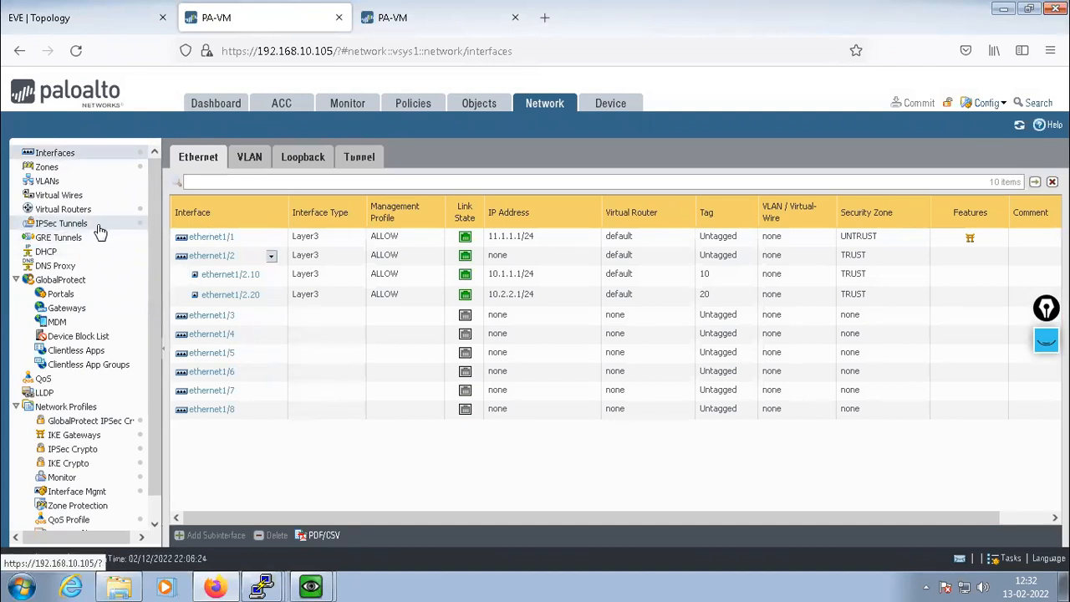
pyautogui.scroll(-1, 156, 204)
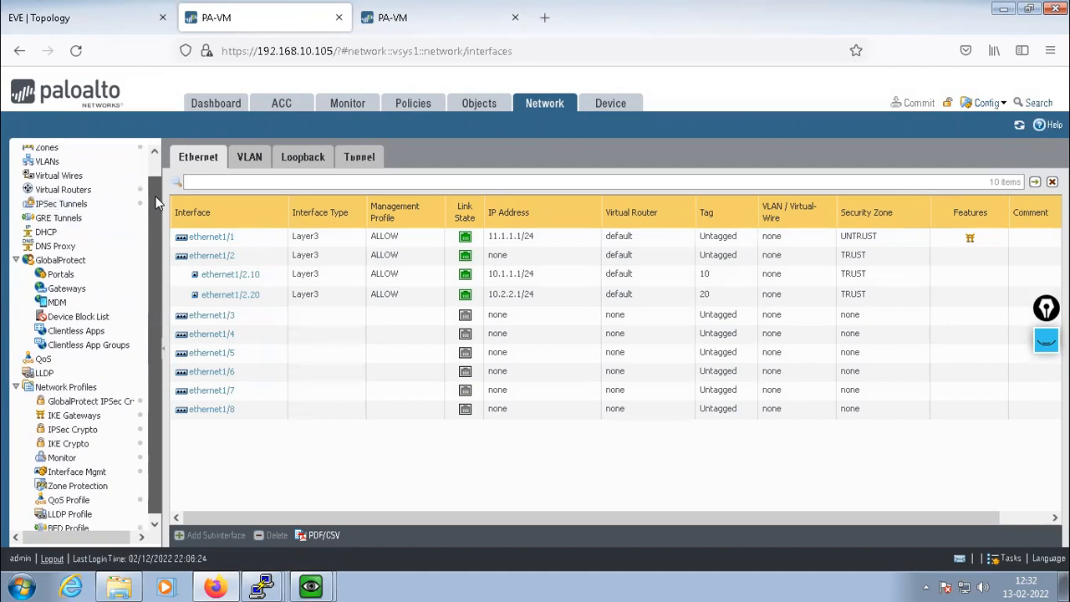
pyautogui.scroll(1, 156, 204)
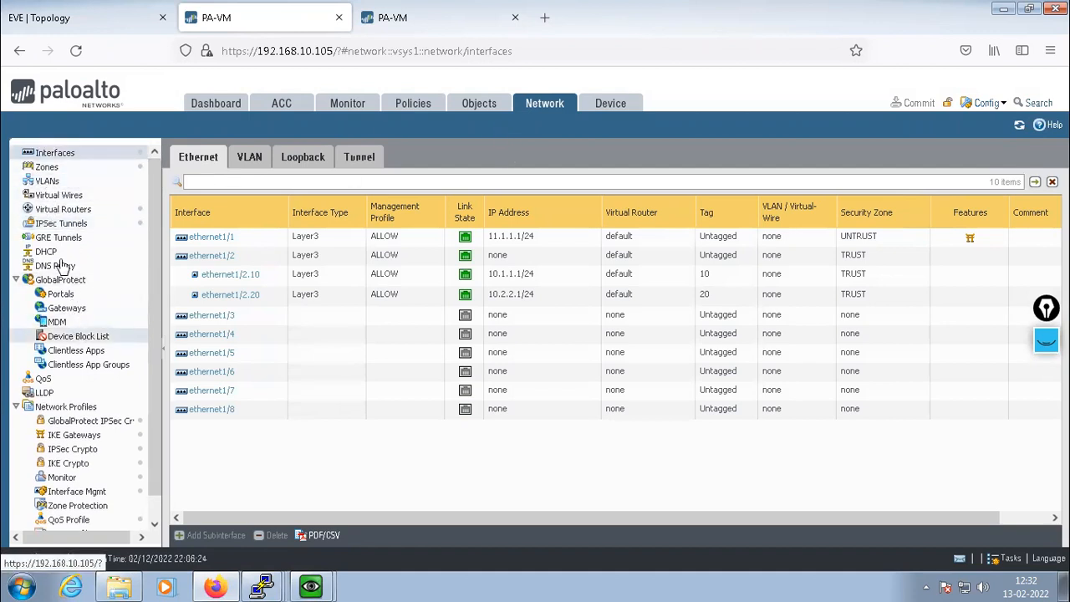
# Recheck MY-TUNNEL, then view the Tunnel interfaces showing tunnel.10 at 13.1.1.1/24
pyautogui.click(63, 223)
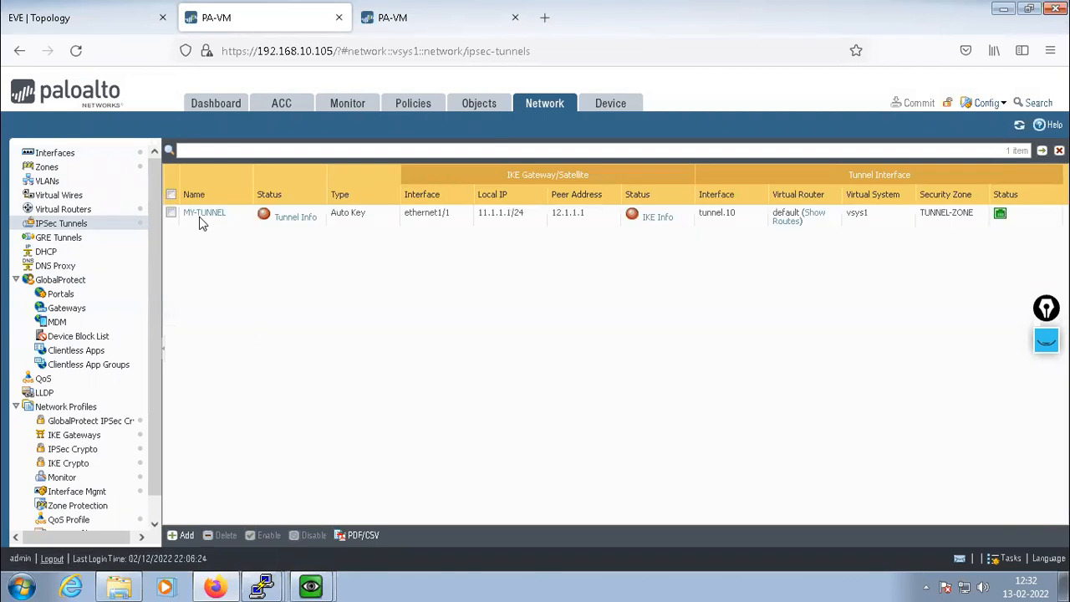
pyautogui.click(205, 221)
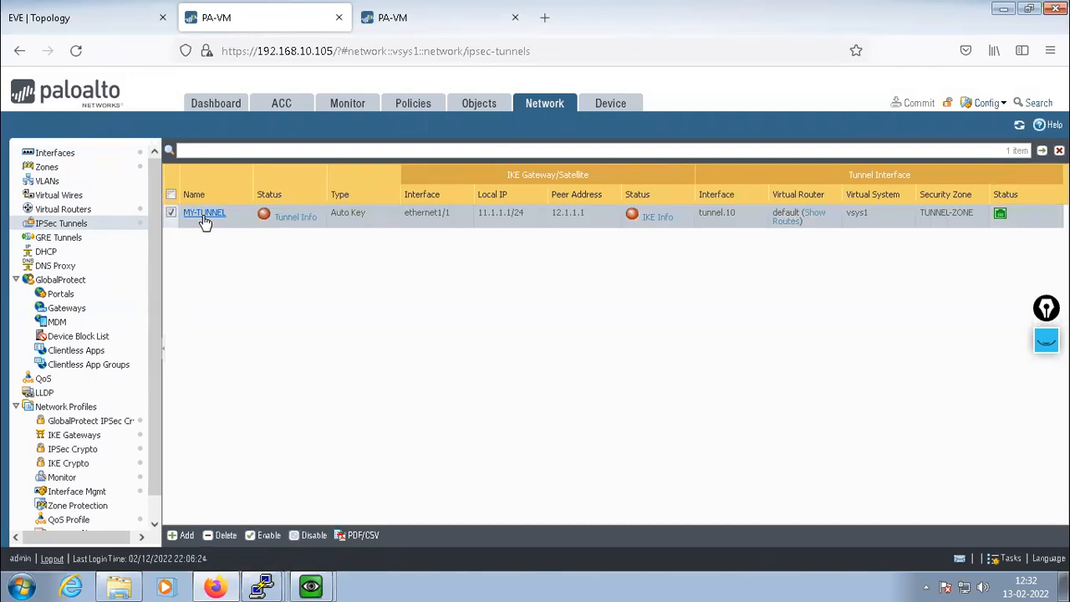
pyautogui.click(205, 216)
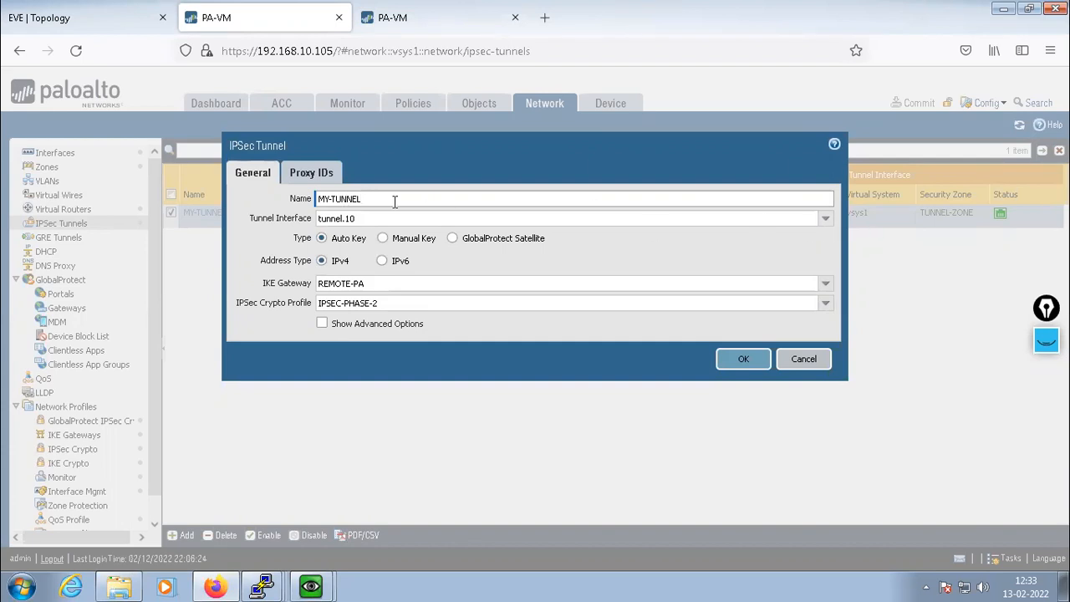
pyautogui.click(805, 369)
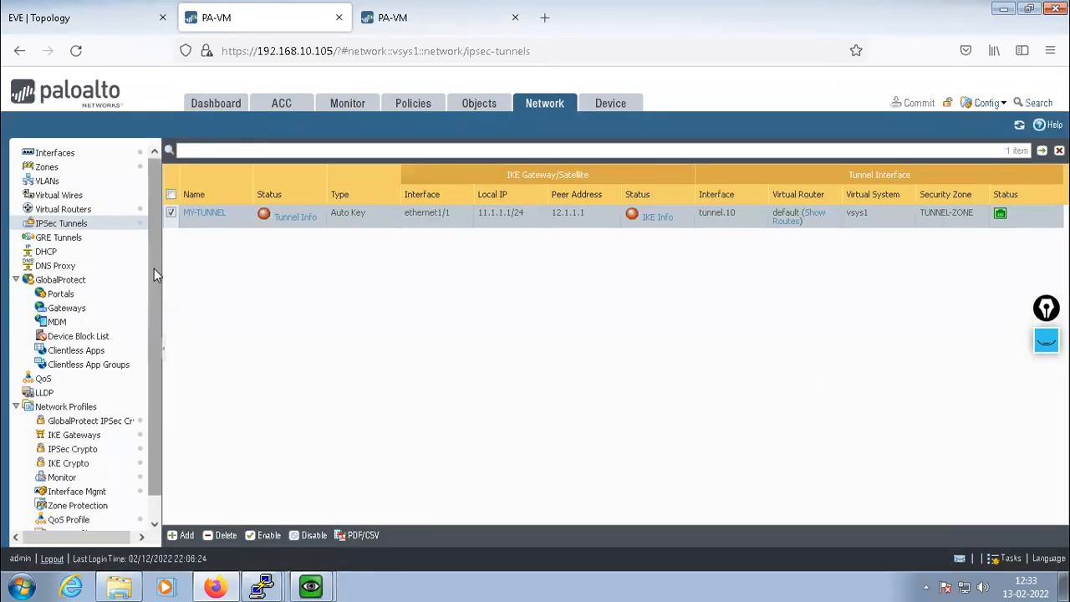
pyautogui.click(54, 154)
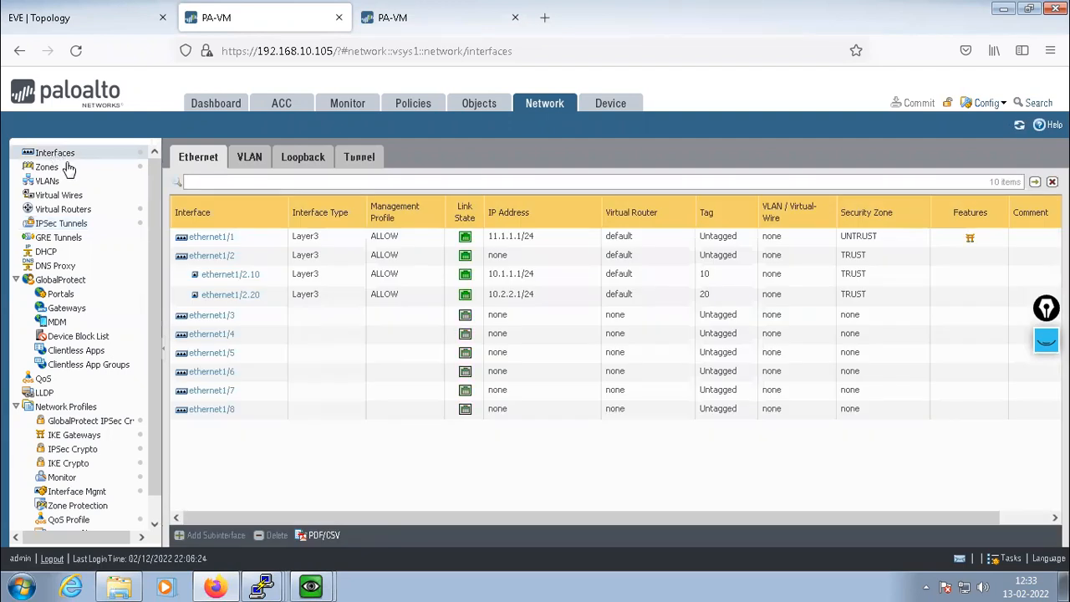
pyautogui.click(359, 158)
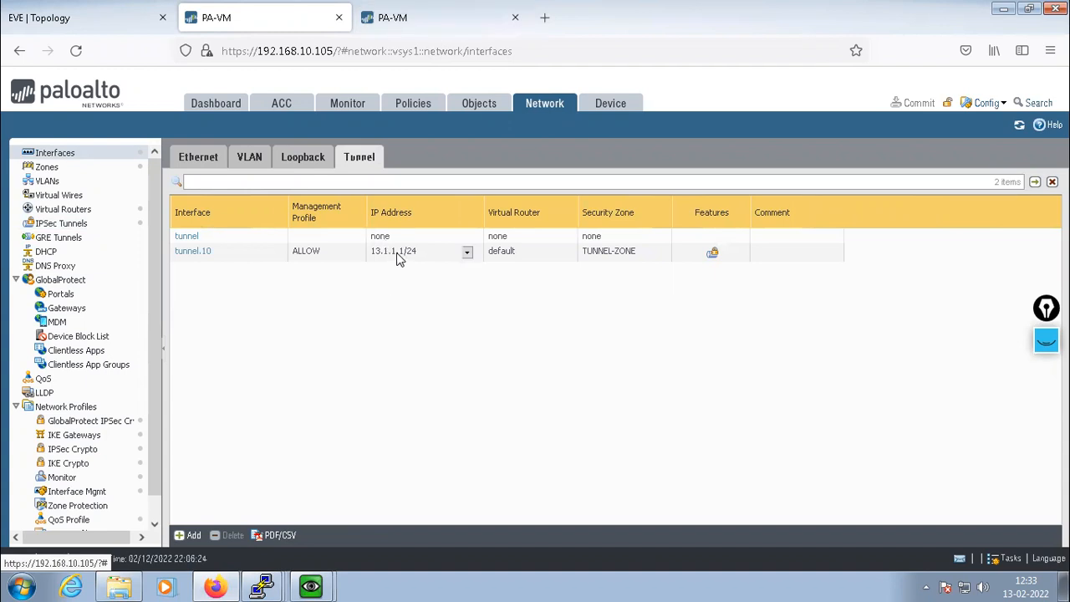
# Back on the .104 firewall, add IPv4 address 13.1.1.2/24 to tunnel.10
pyautogui.click(437, 16)
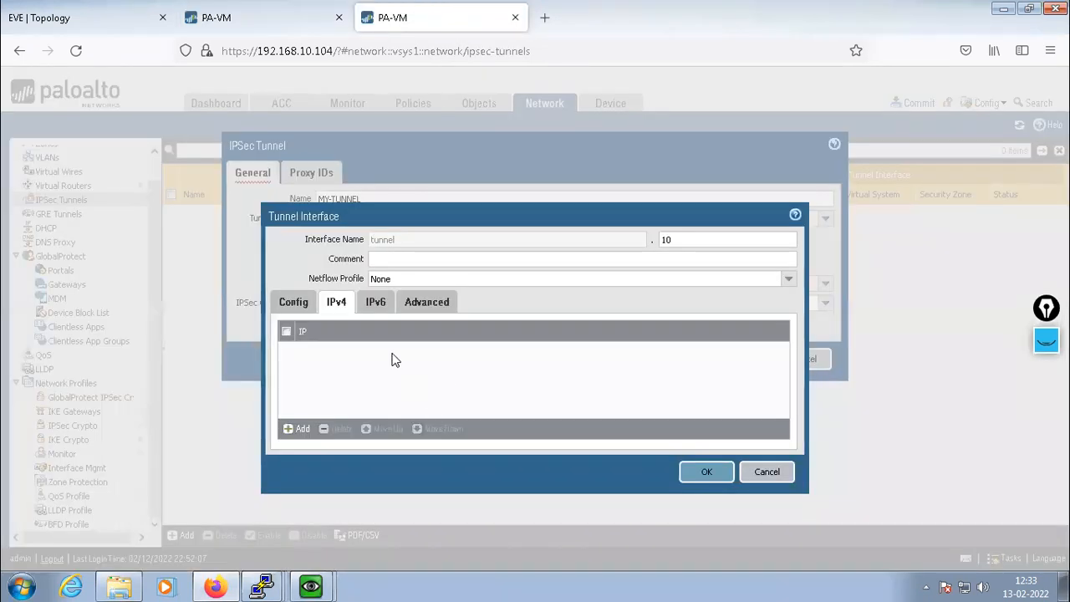
pyautogui.click(289, 429)
pyautogui.write('13.1.1.2/24')
pyautogui.click(335, 386)
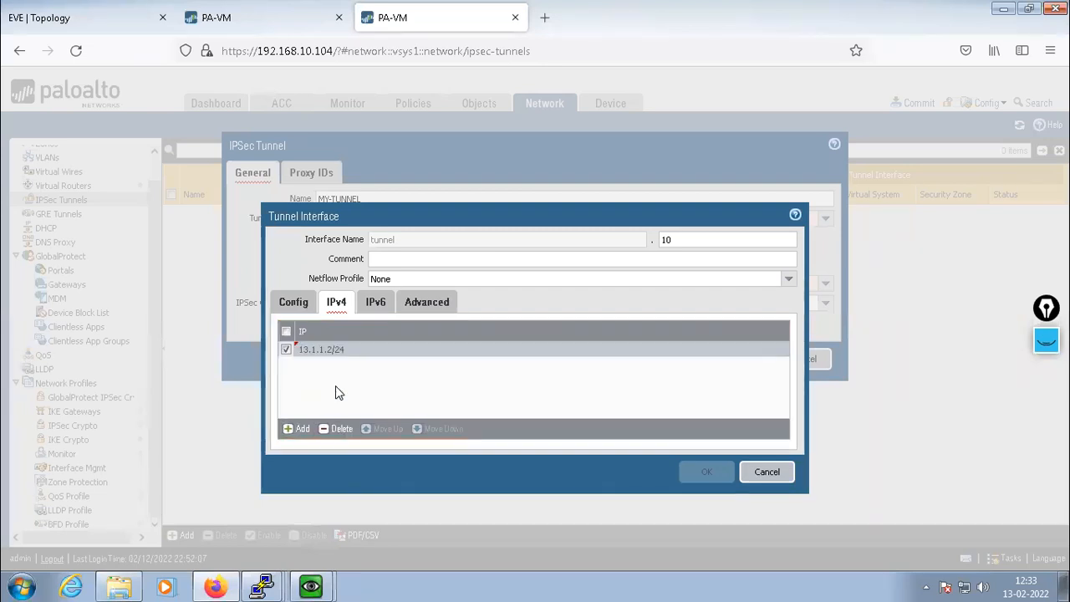
# Give tunnel.10 the ALLOW management profile and save it, accepting the warning
pyautogui.click(424, 306)
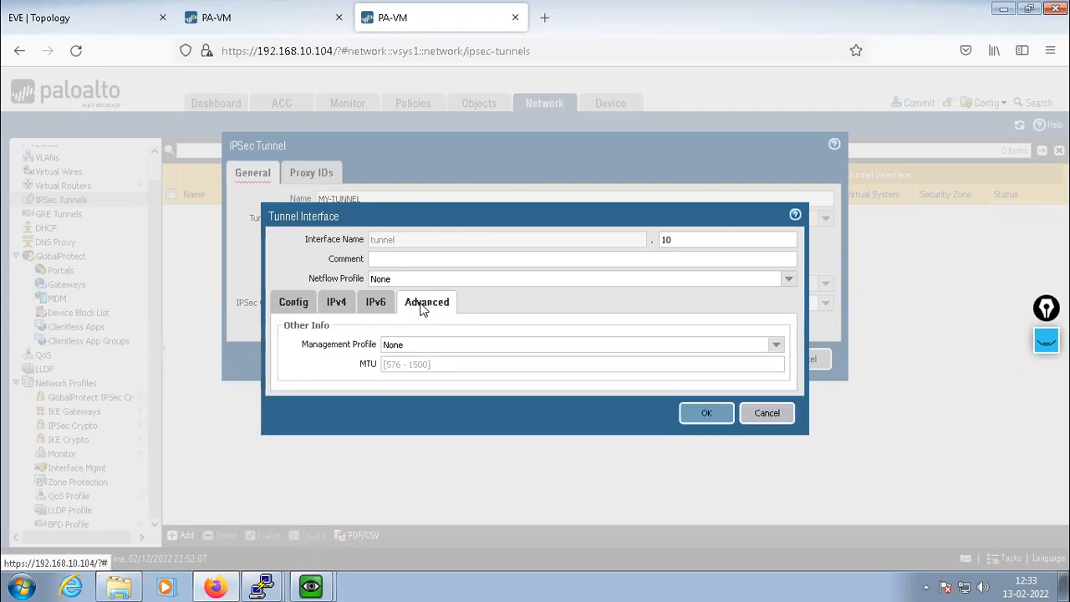
pyautogui.click(774, 345)
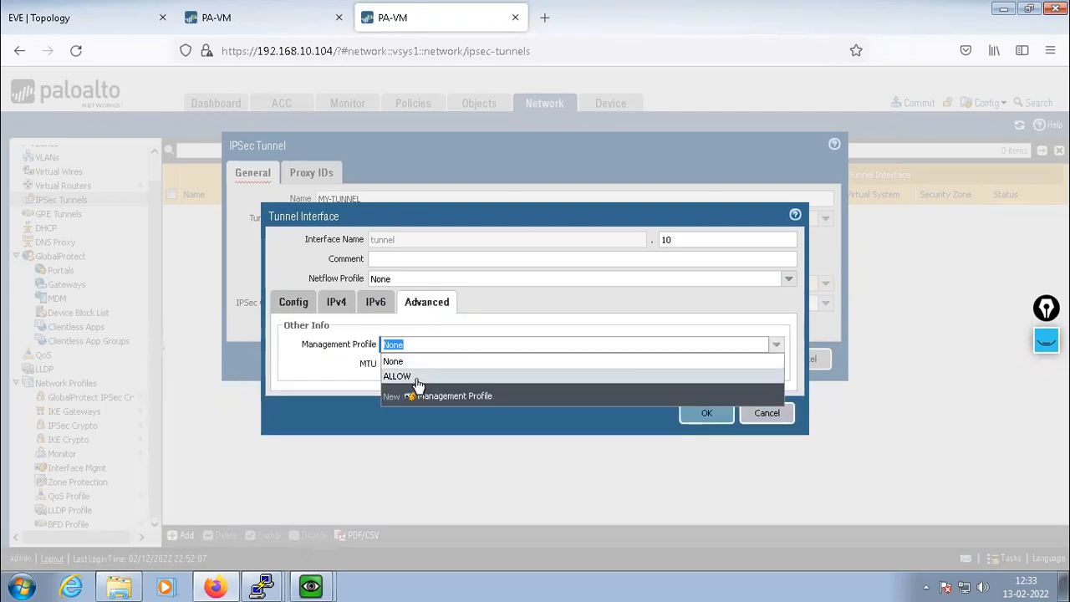
pyautogui.click(414, 376)
pyautogui.click(701, 418)
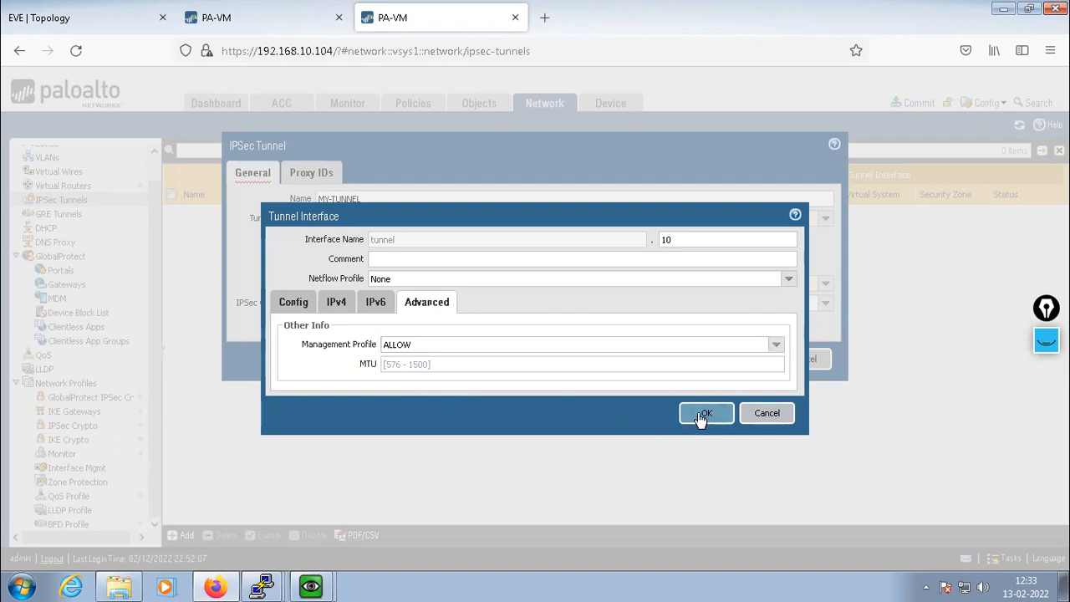
pyautogui.click(501, 358)
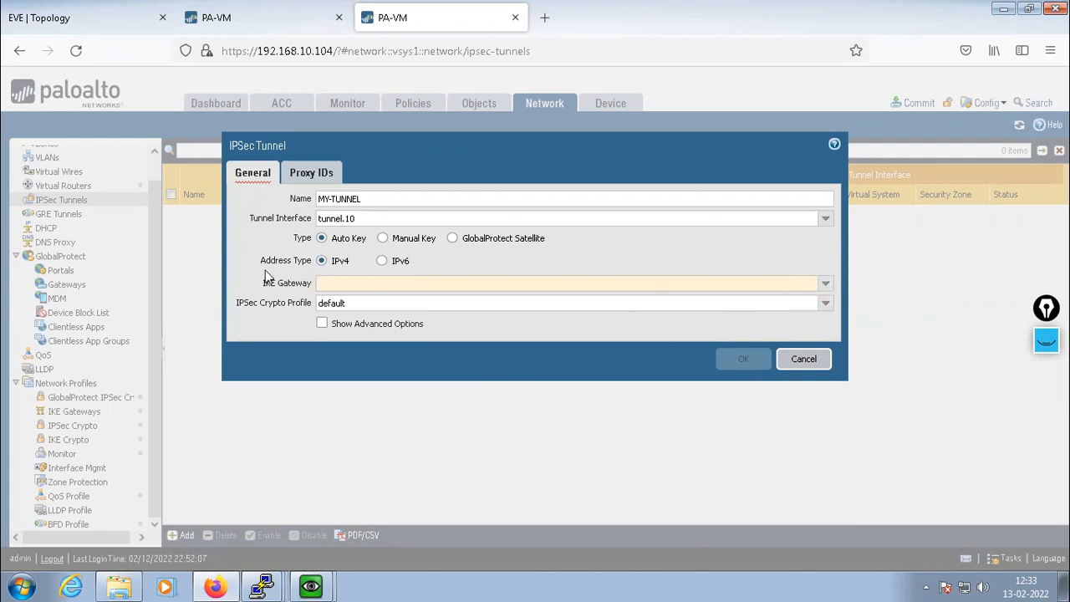
# Set MY-TUNNEL's IKE gateway to REMOTE-PA and IPsec crypto profile to IPSEC-PHASE-2, then show its proxy IDs
pyautogui.click(824, 283)
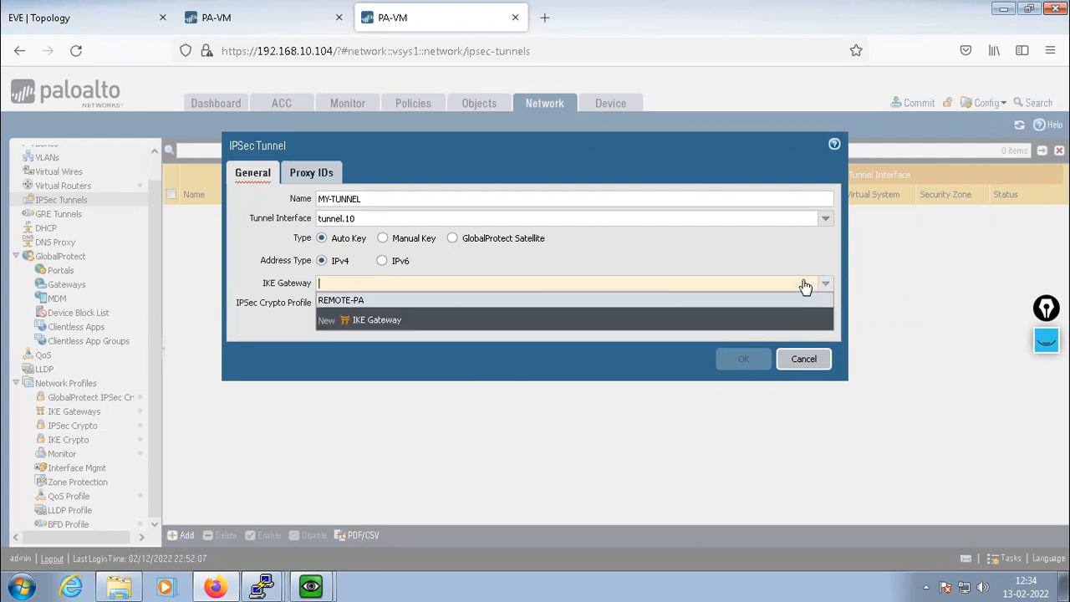
pyautogui.click(349, 301)
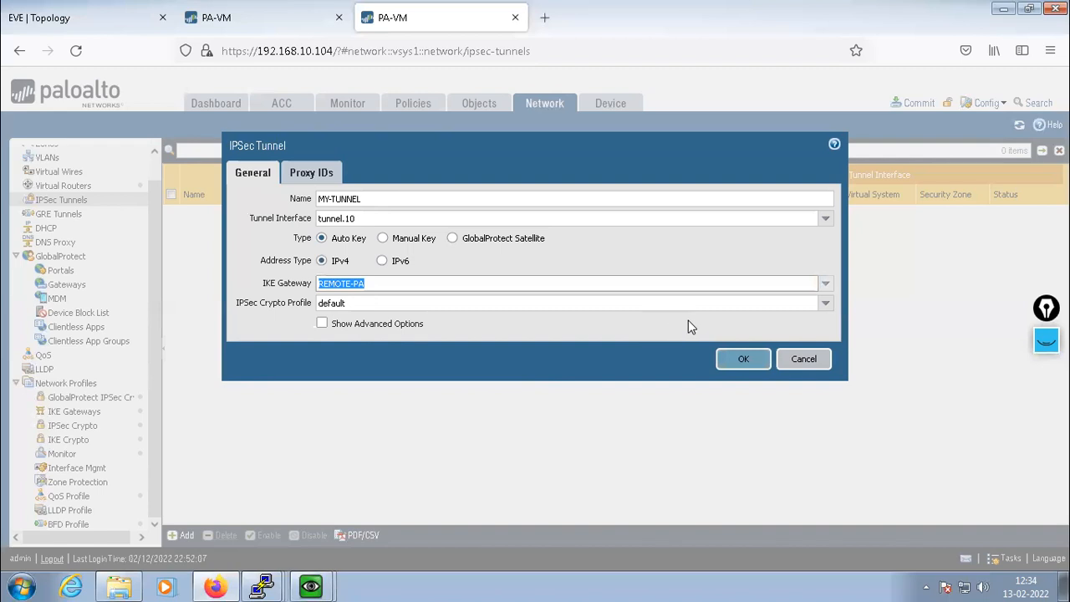
pyautogui.click(825, 304)
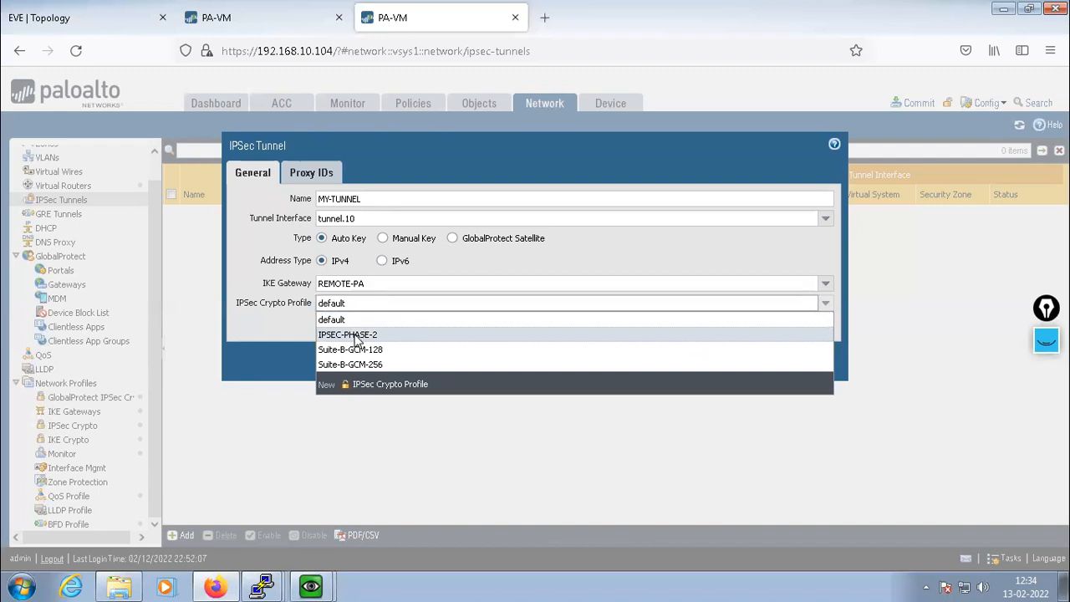
pyautogui.click(353, 335)
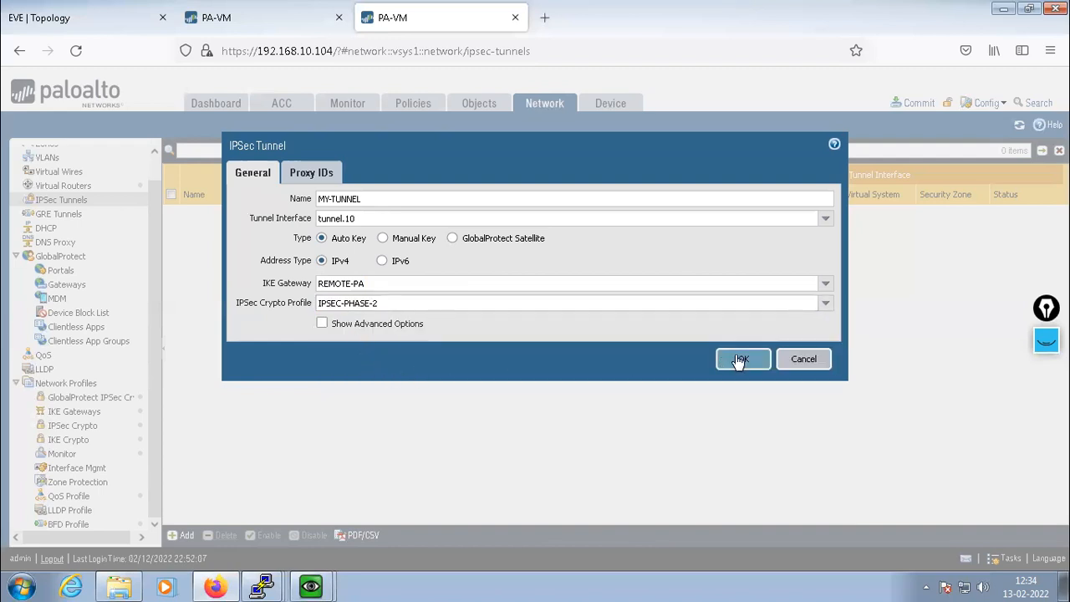
pyautogui.click(307, 175)
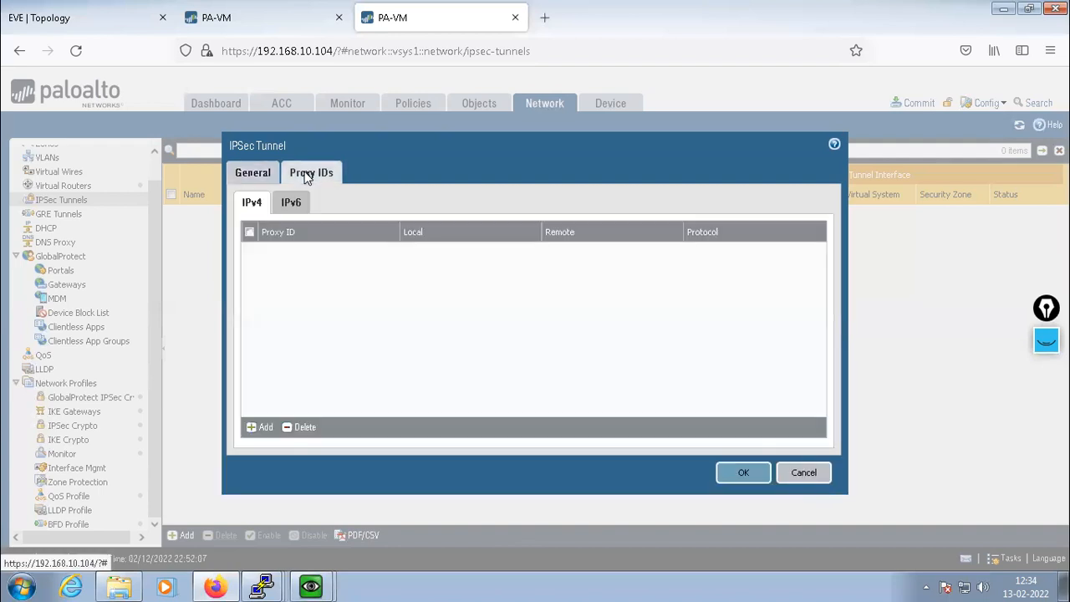
# Check the subnets on the EVE lab topology, then start a new MY-TUNNEL proxy ID entry
pyautogui.click(79, 19)
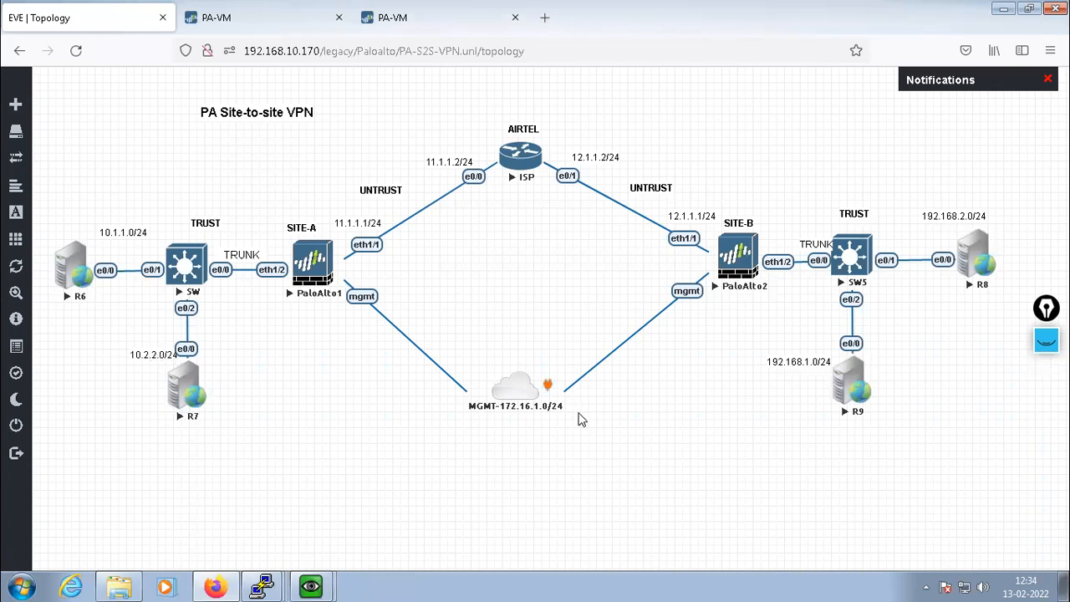
pyautogui.click(372, 20)
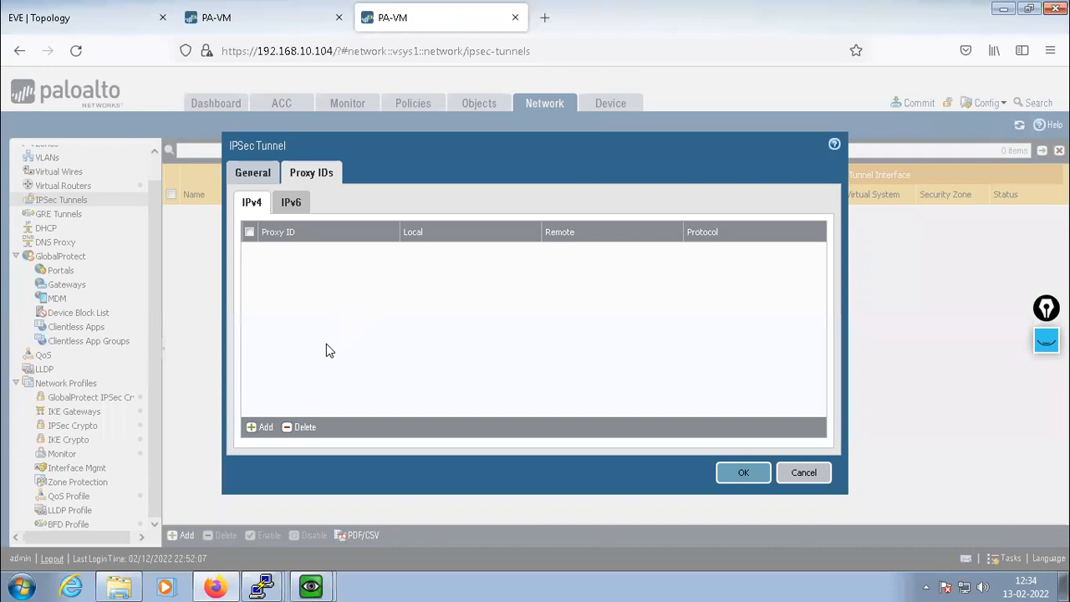
pyautogui.click(260, 427)
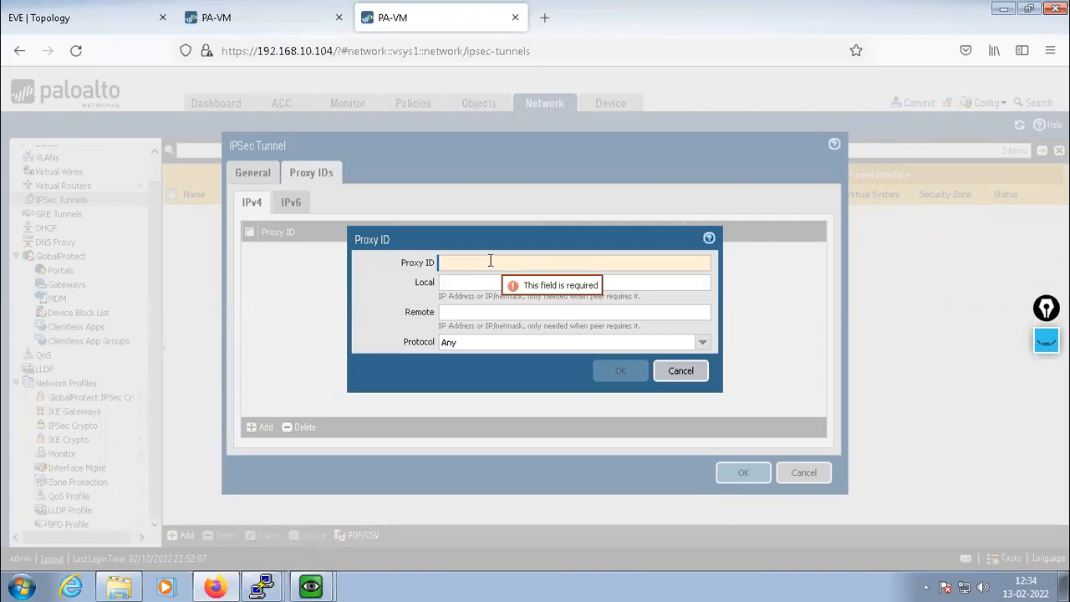
# Add proxy ID PAIR-1 with local 192.168.1.0/24 and remote 10.1.1.0/24
pyautogui.write('PAIR-1')
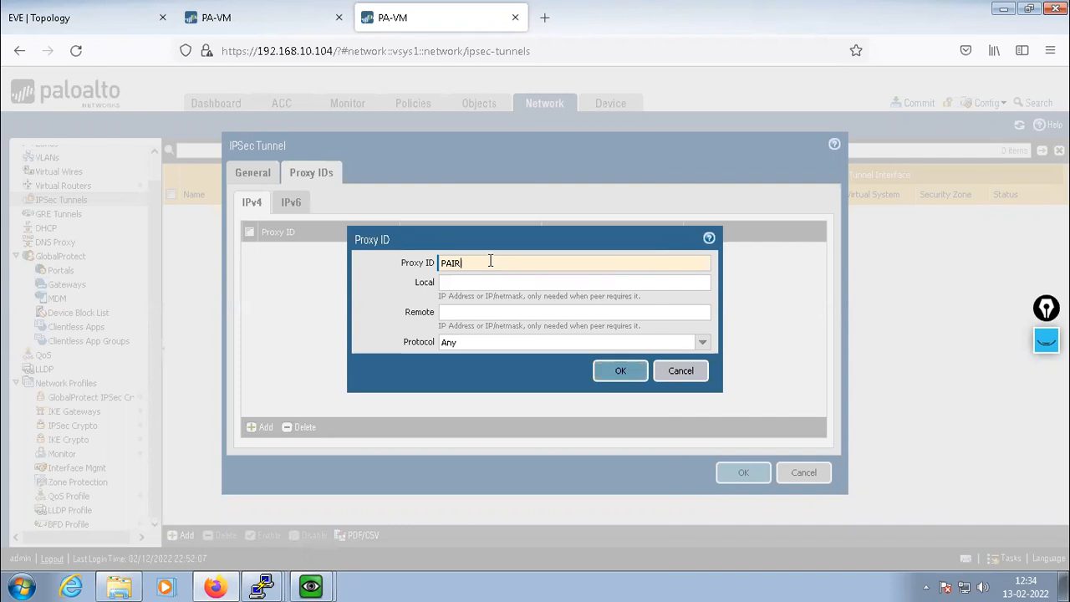
pyautogui.click(472, 284)
pyautogui.write('192.1')
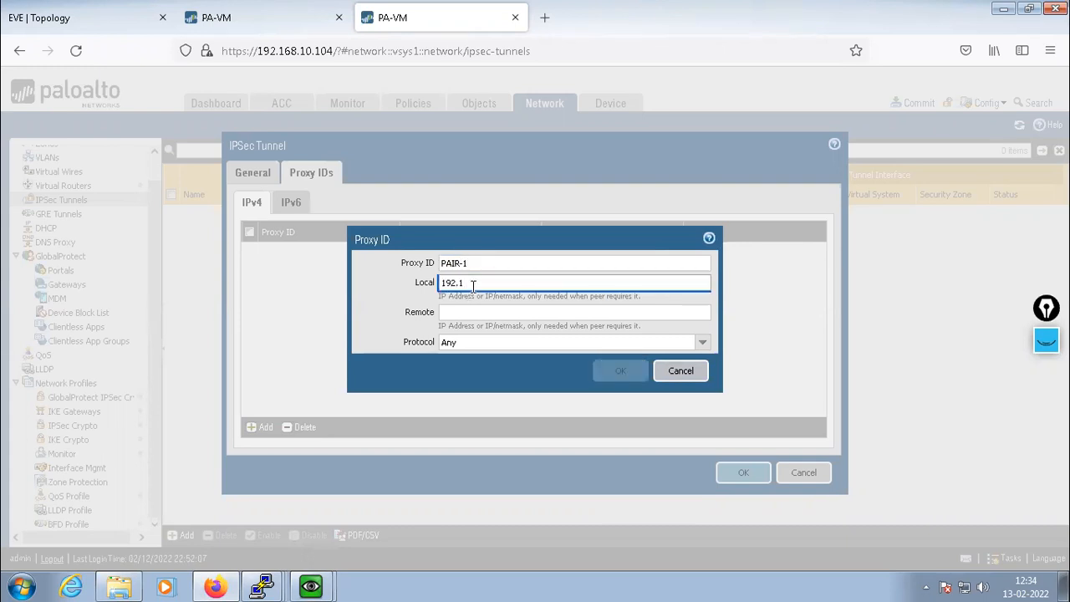
pyautogui.write('68.1.0')
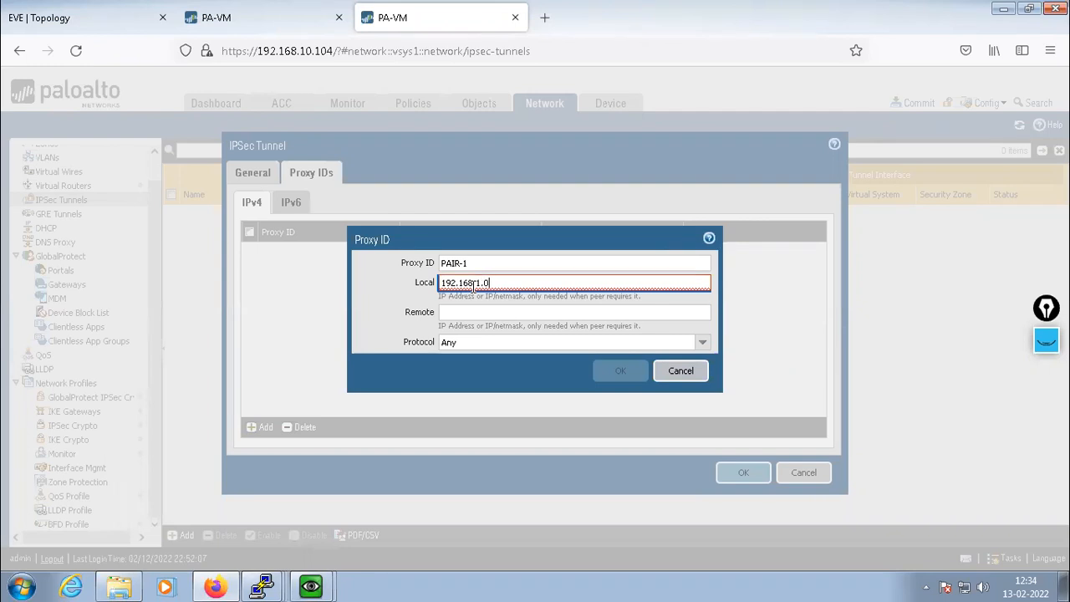
pyautogui.write('/24')
pyautogui.press('Tab')
pyautogui.write('10.1.1.')
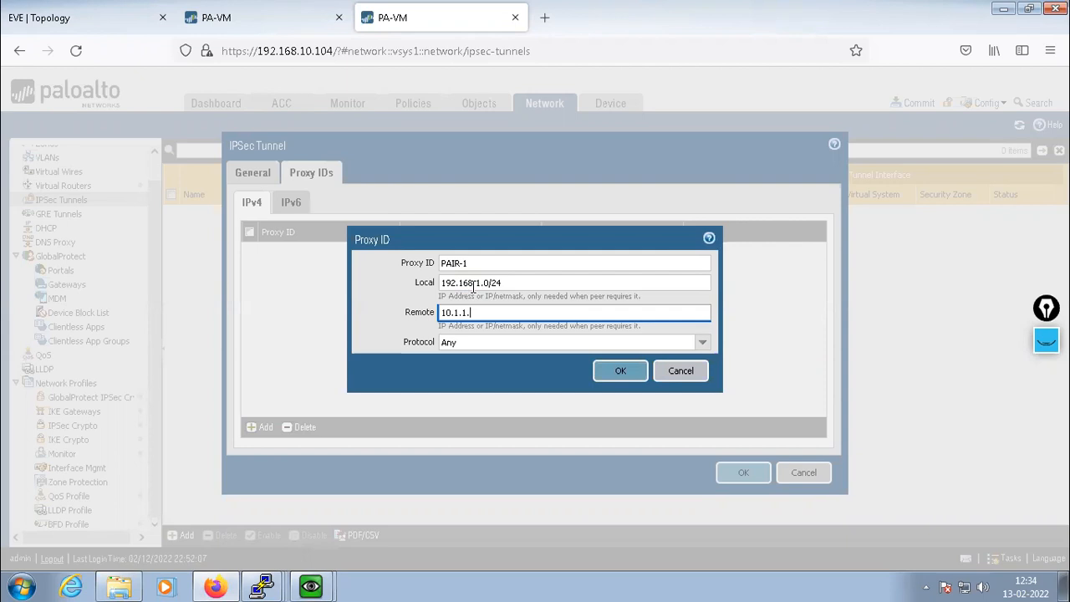
pyautogui.write('10/24')
pyautogui.click(597, 373)
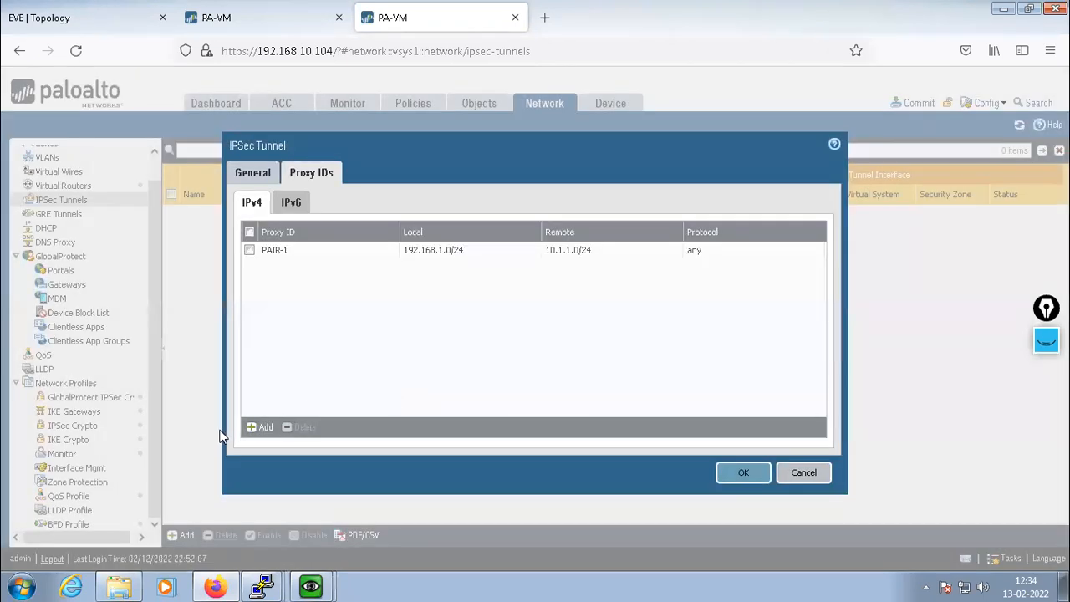
# Add proxy ID PAIR-2 with local 192.168.1.0/24 and remote 10.2.2.0/24
pyautogui.click(255, 427)
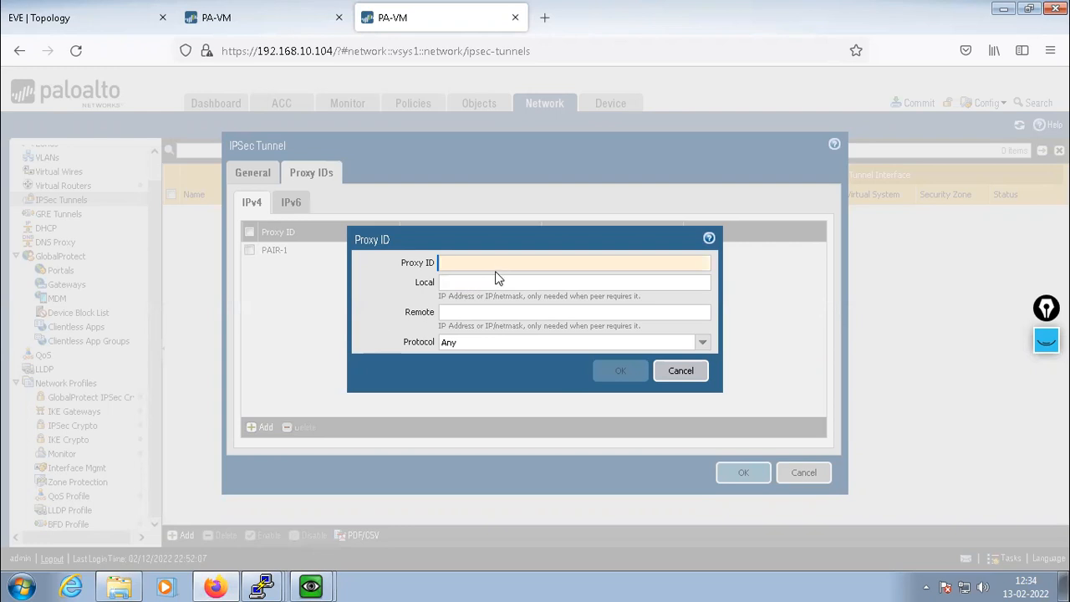
pyautogui.write('PAIR-2')
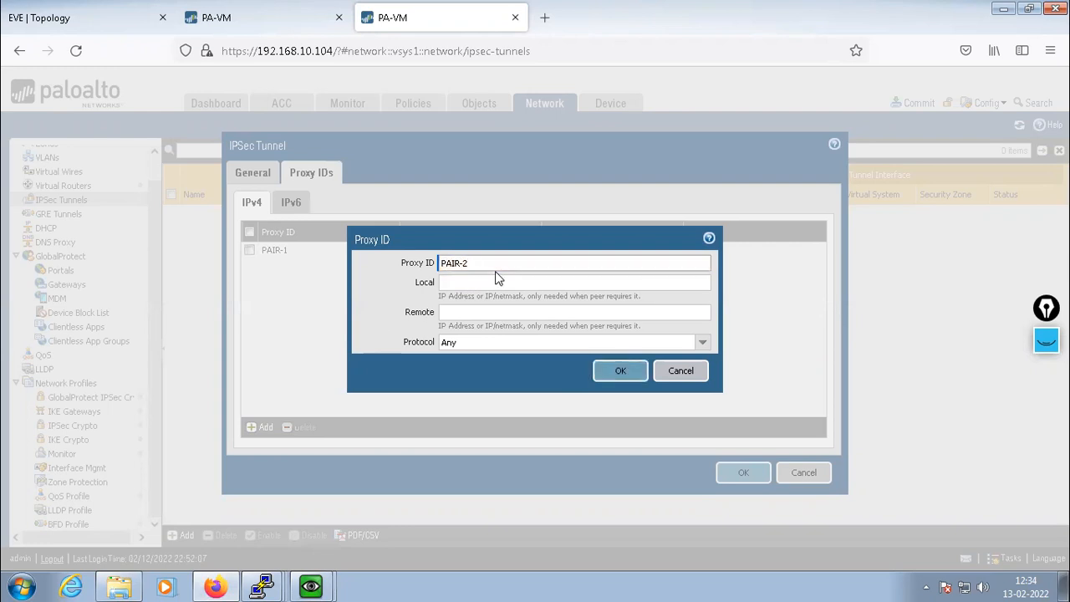
pyautogui.click(483, 283)
pyautogui.write('192.168.')
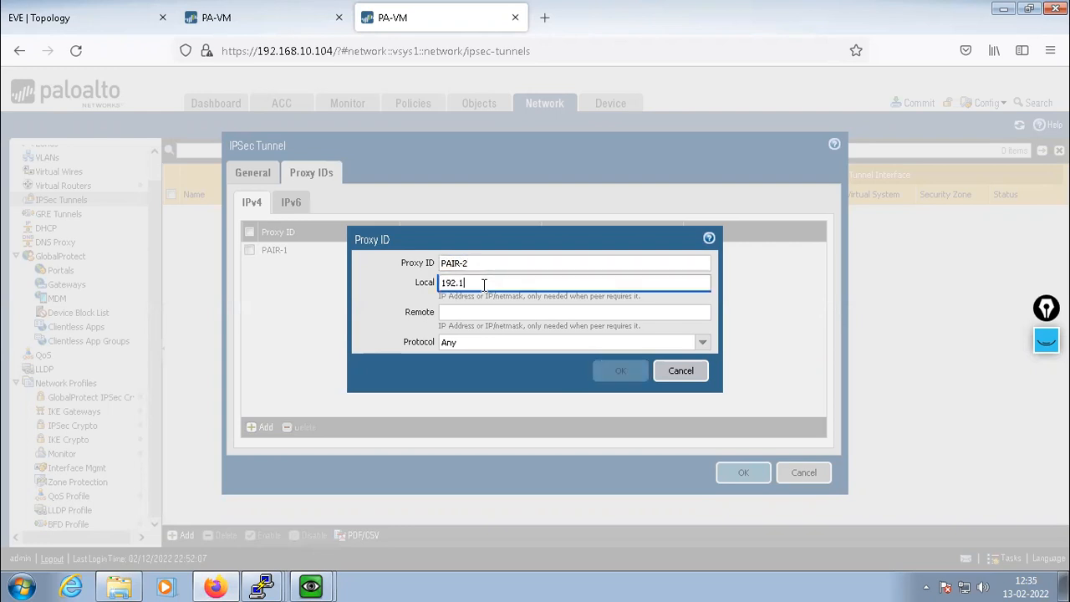
pyautogui.press('BackSpace')
pyautogui.press('BackSpace')
pyautogui.press('BackSpace')
pyautogui.write('.1.')
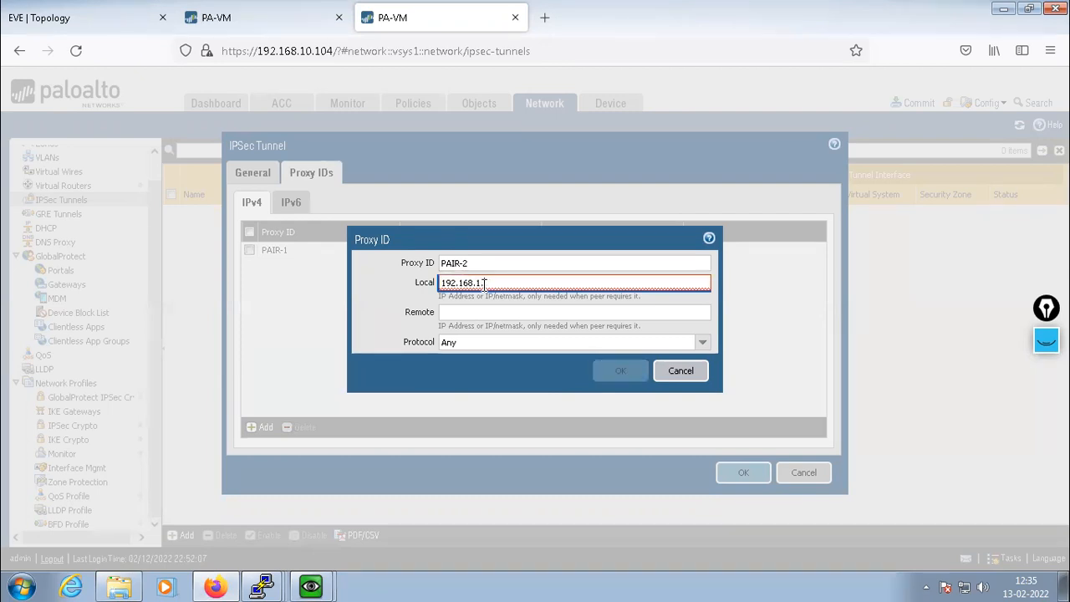
pyautogui.write('0/24')
pyautogui.press('Tab')
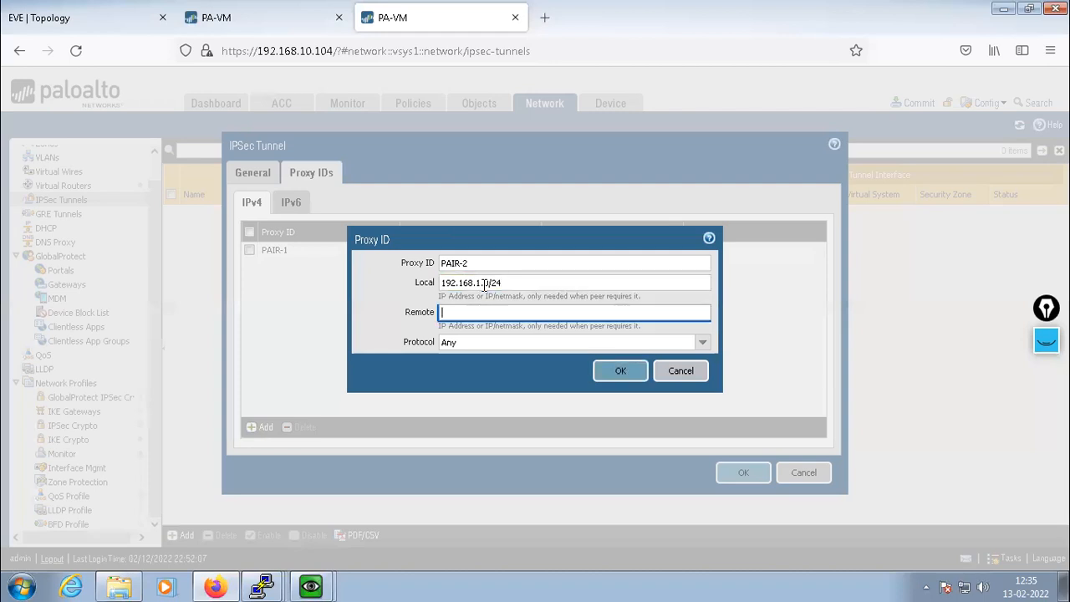
pyautogui.write('10.1.')
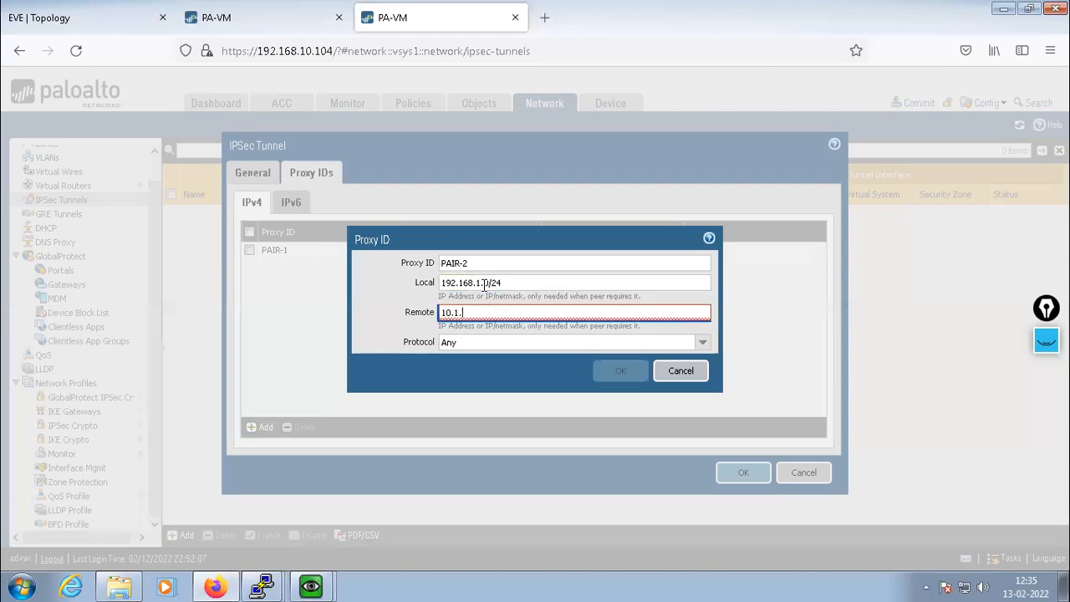
pyautogui.press('BackSpace')
pyautogui.press('BackSpace')
pyautogui.write('2.2.0/24')
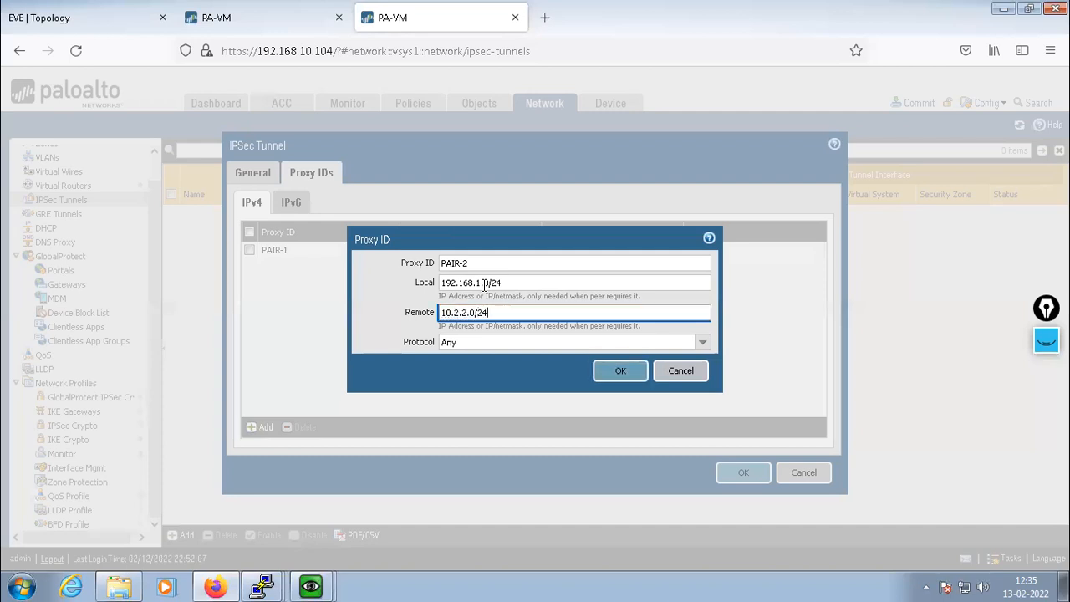
pyautogui.click(621, 373)
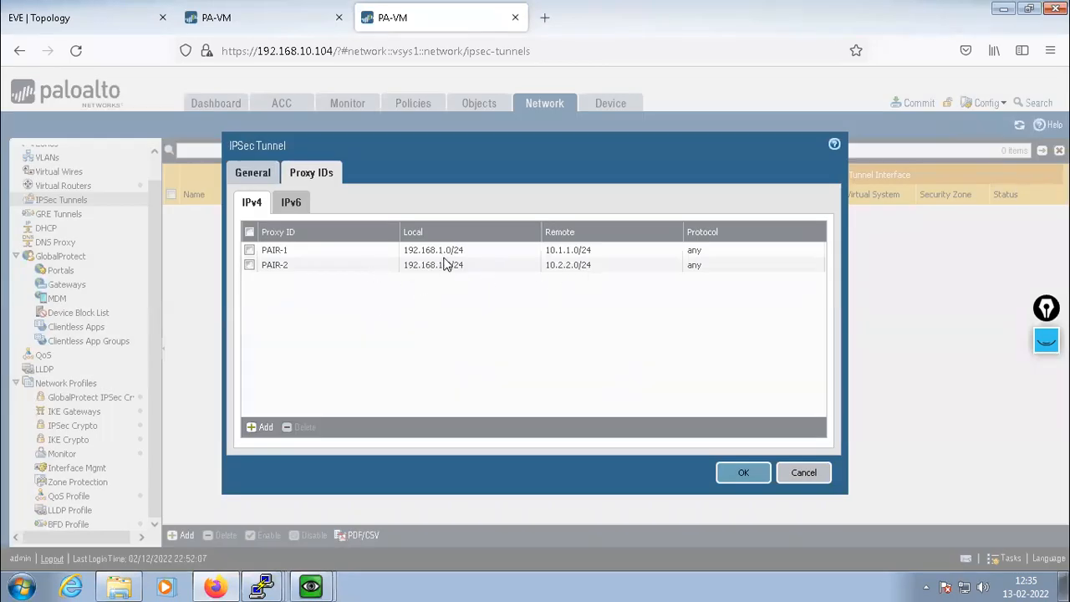
# Add proxy ID PAIR-3 with local 192.168.2.0/24 and remote 10.1.1.0/24
pyautogui.click(253, 428)
pyautogui.write('P')
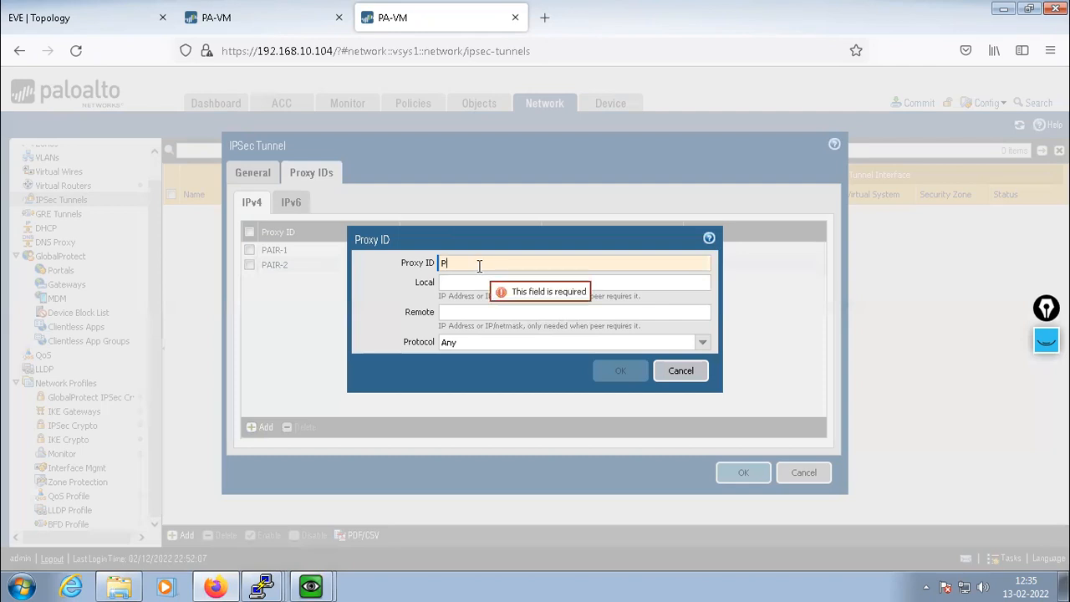
pyautogui.write('AIR-3')
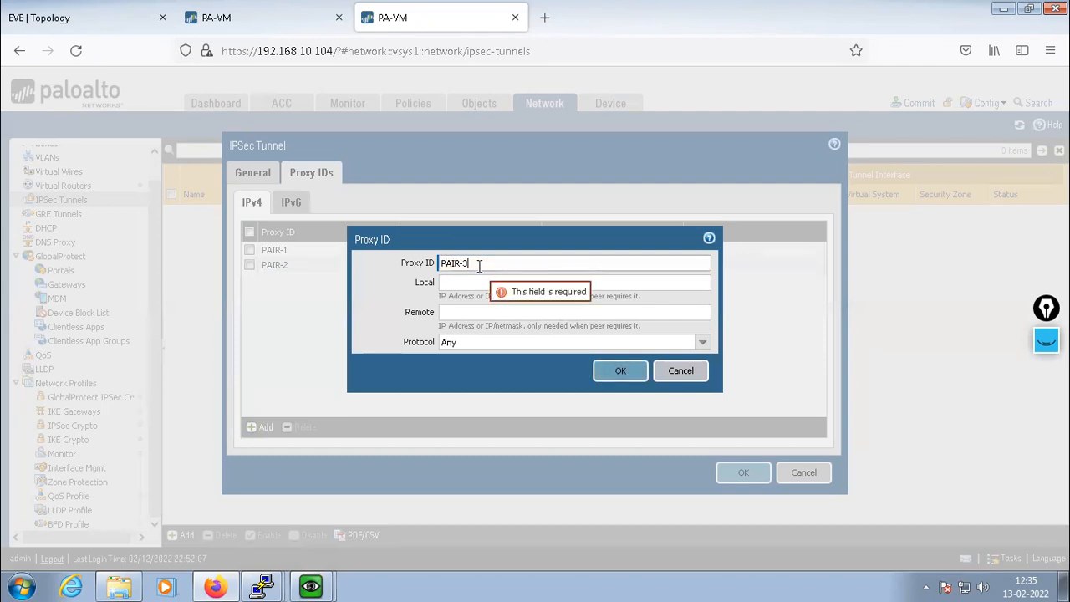
pyautogui.click(461, 282)
pyautogui.write('192.1')
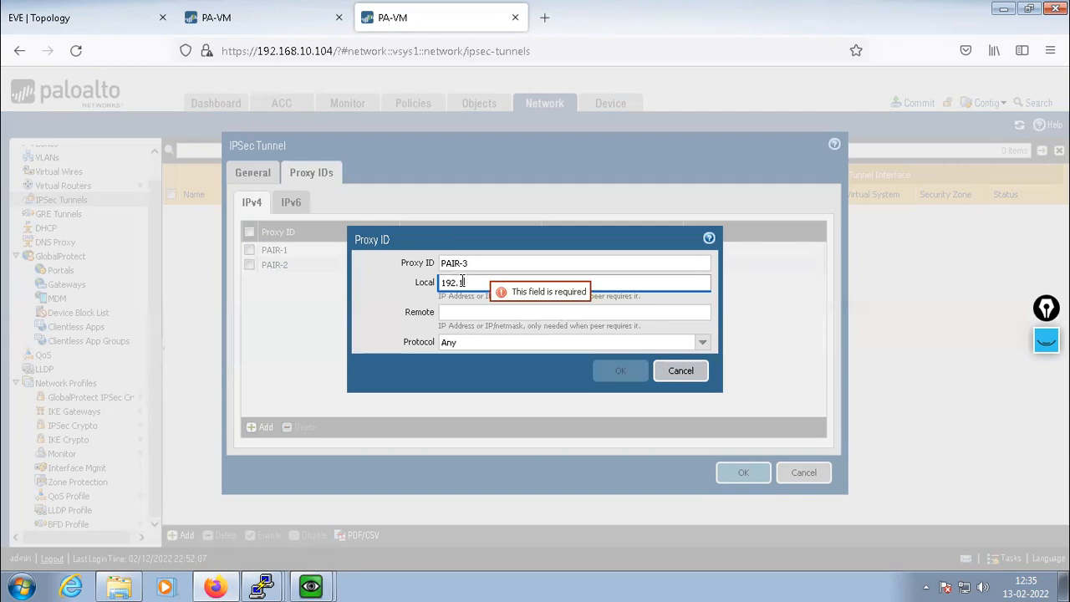
pyautogui.write('68.2.0/24')
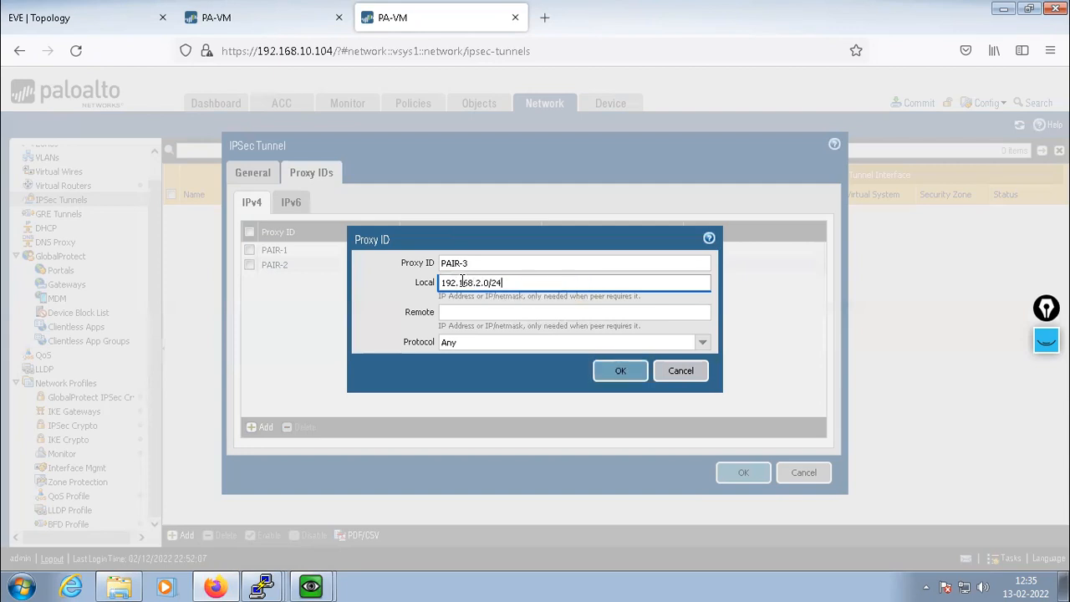
pyautogui.press('Tab')
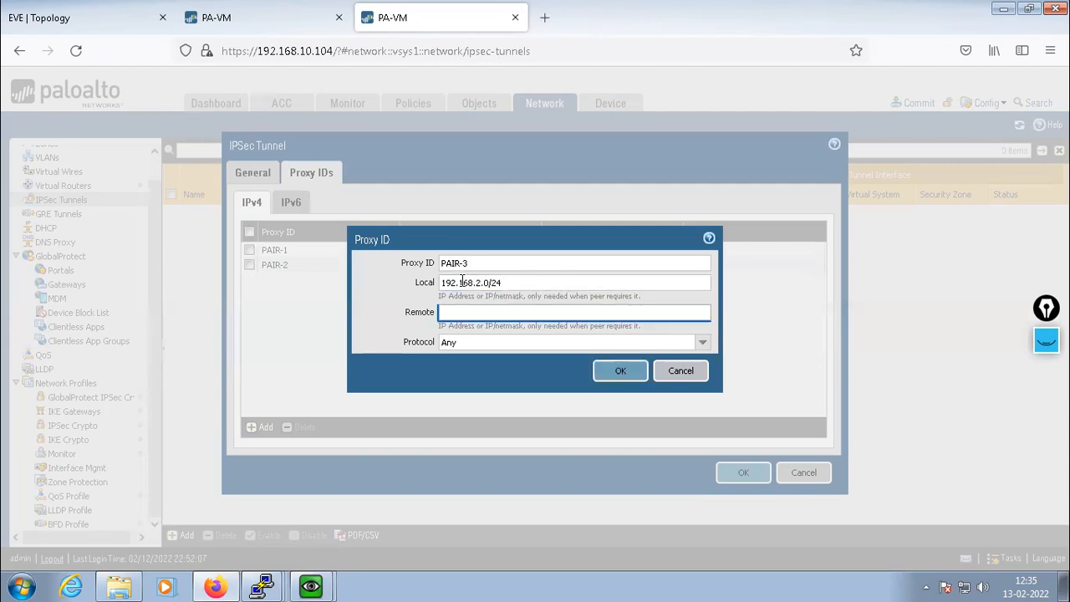
pyautogui.write('10.1.1')
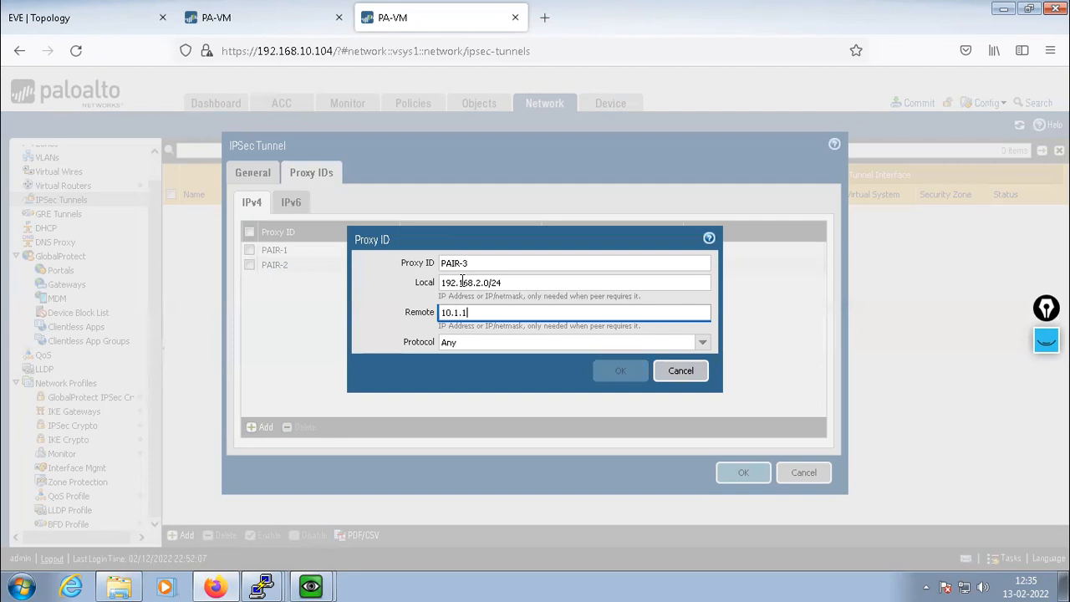
pyautogui.write('.0/24')
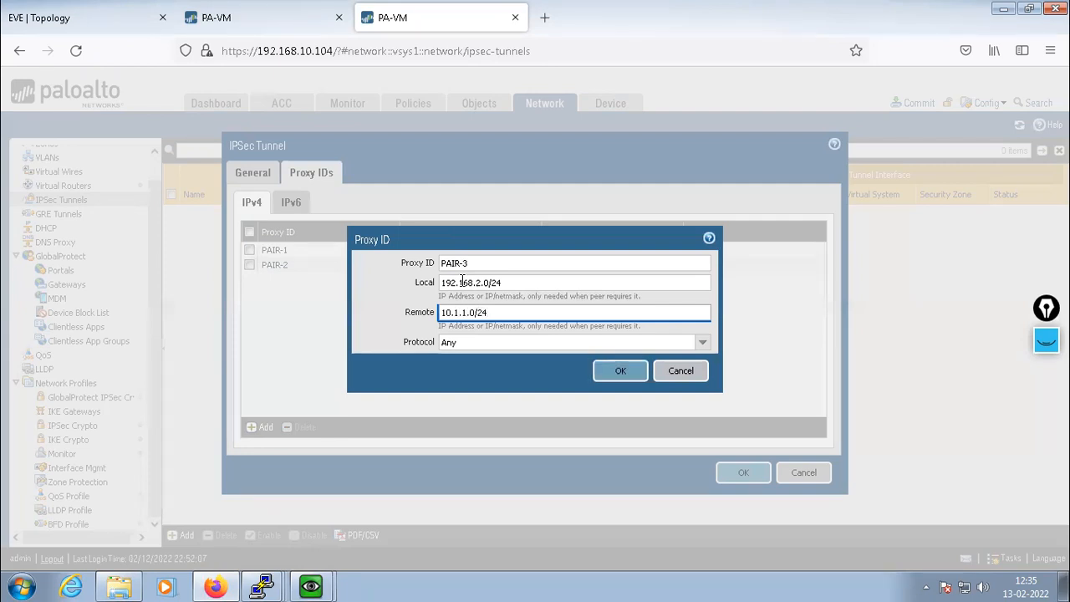
pyautogui.click(617, 370)
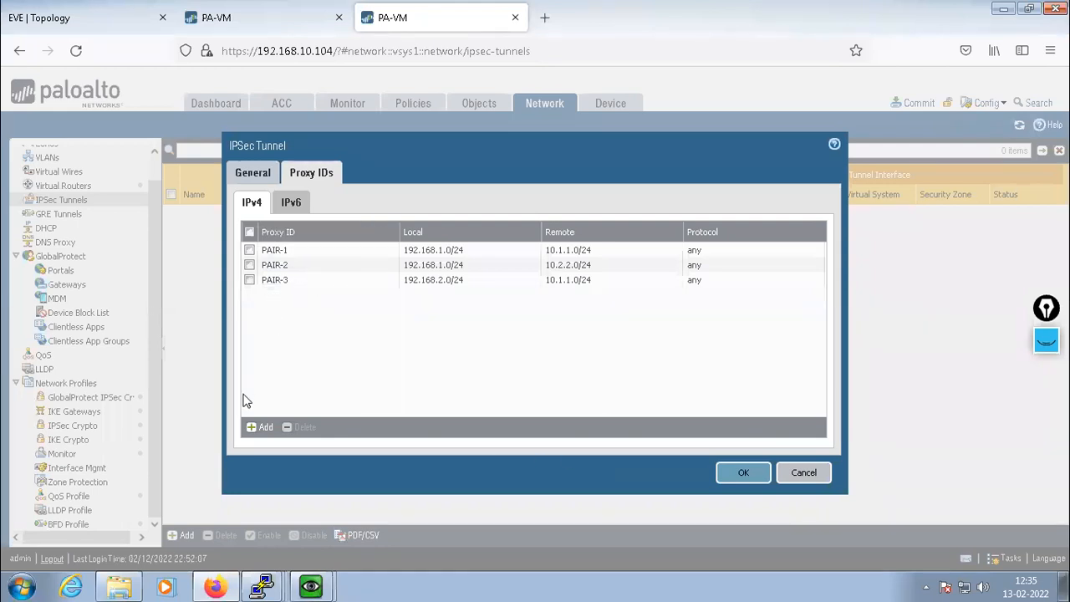
# Add proxy ID PAIR-4 with local 192.168.2.0/24 and remote 10.2.2.0/24
pyautogui.click(259, 427)
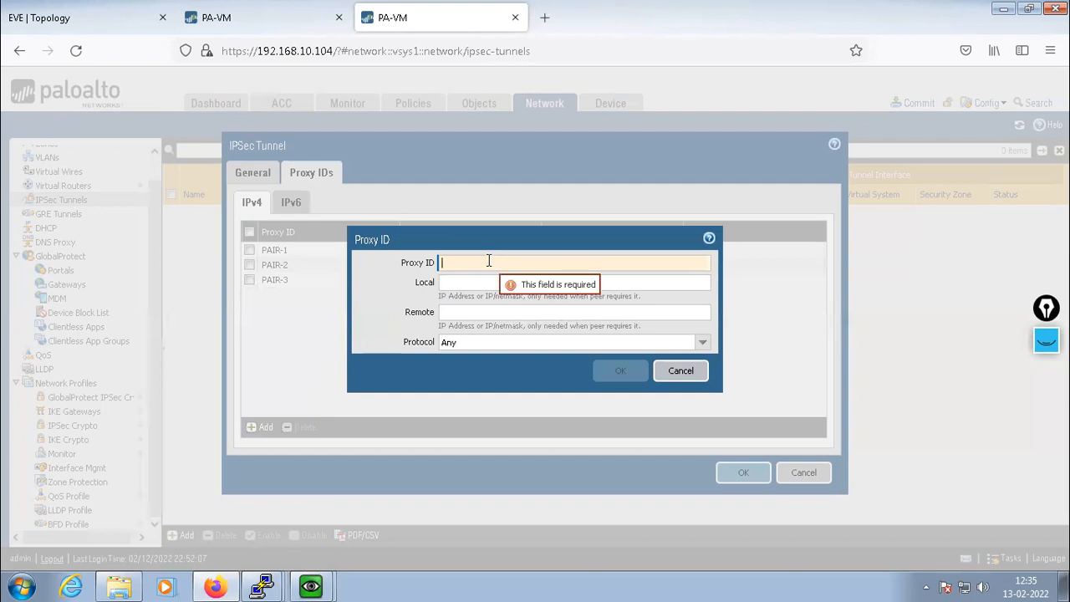
pyautogui.write('PAIR-4')
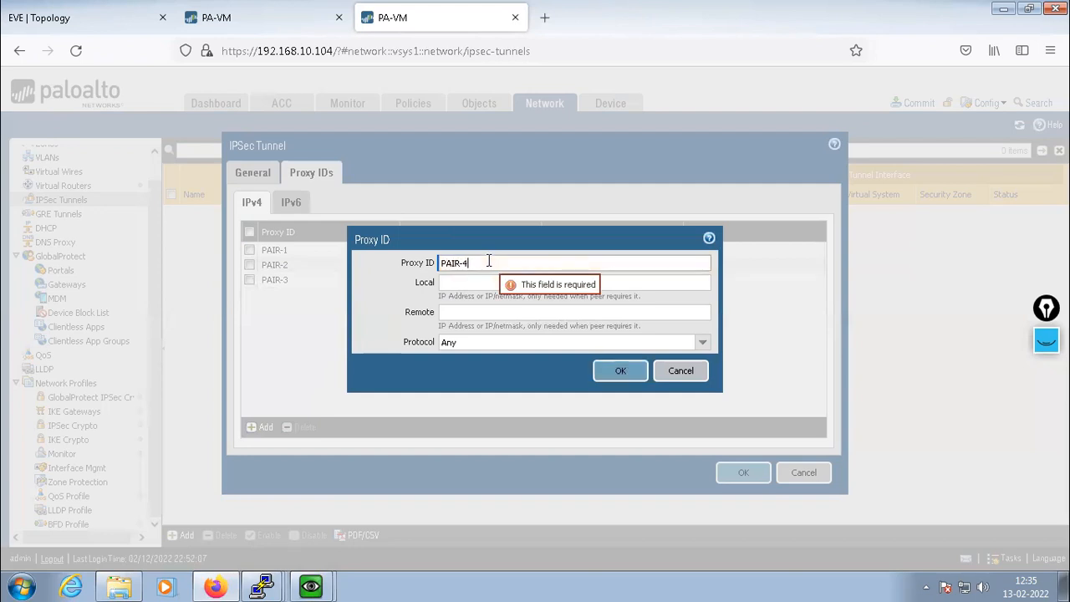
pyautogui.press('Tab')
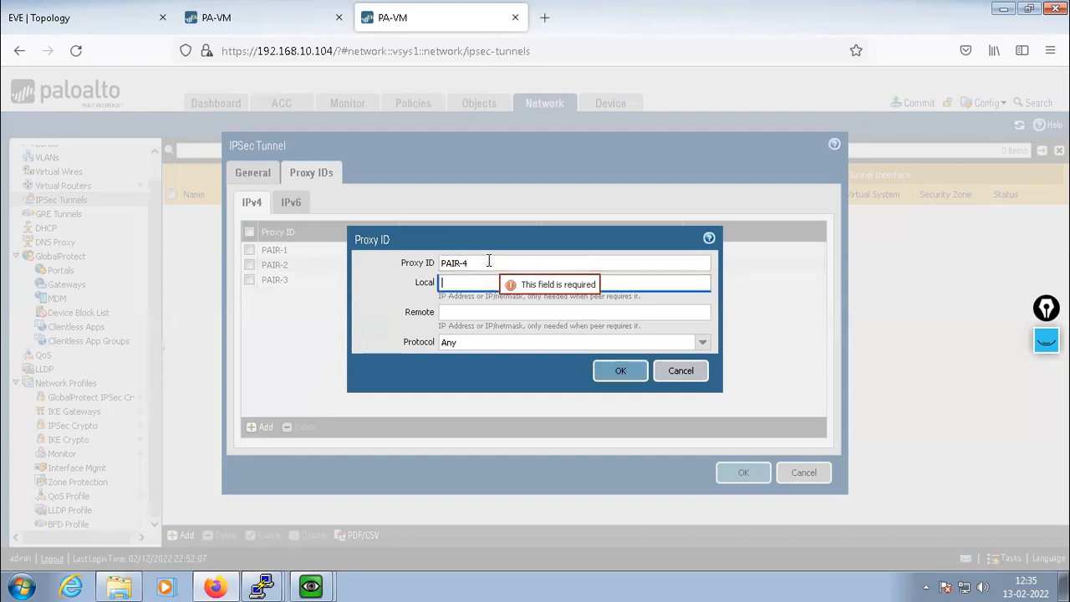
pyautogui.write('192.168.')
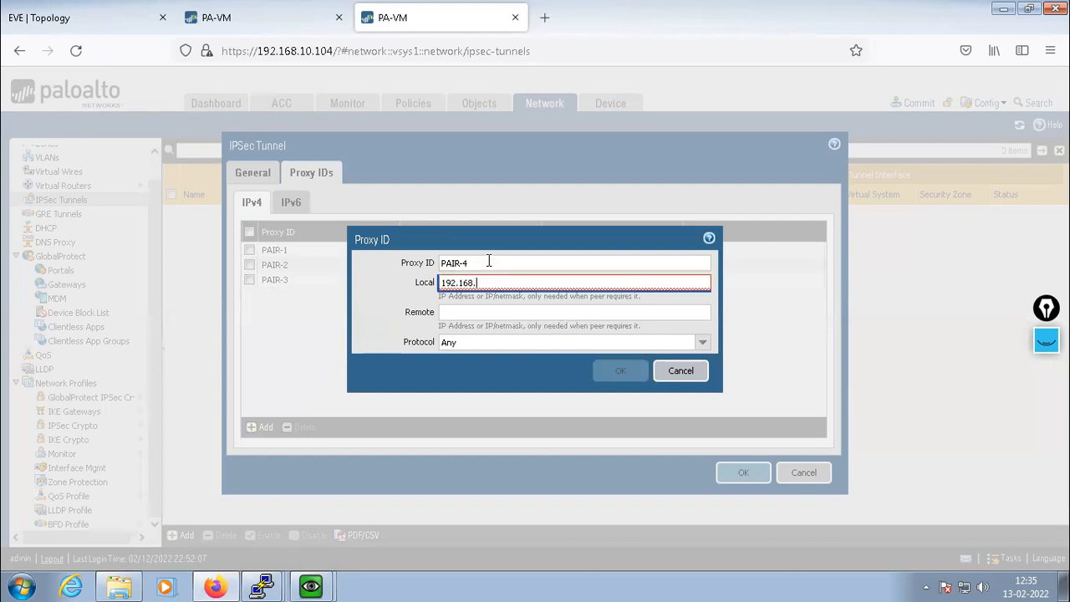
pyautogui.write('2.0/24')
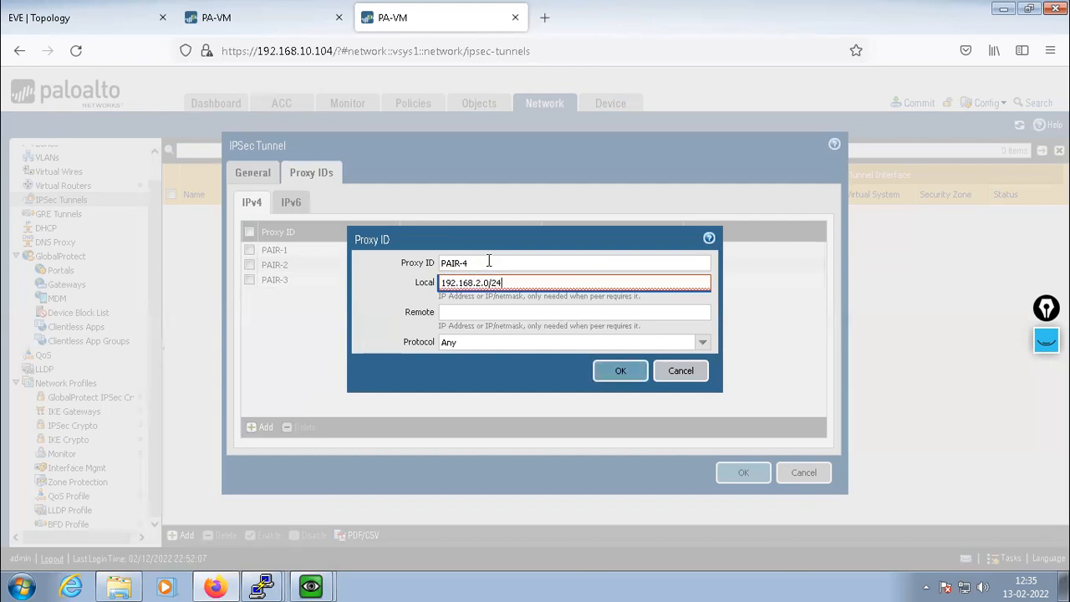
pyautogui.press('Tab')
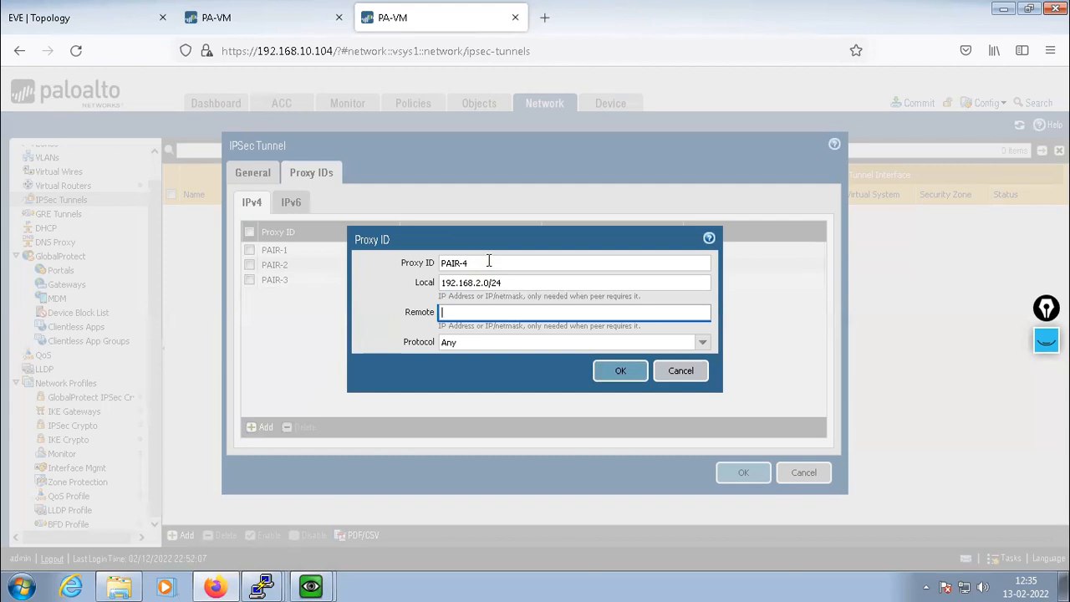
pyautogui.write('10.')
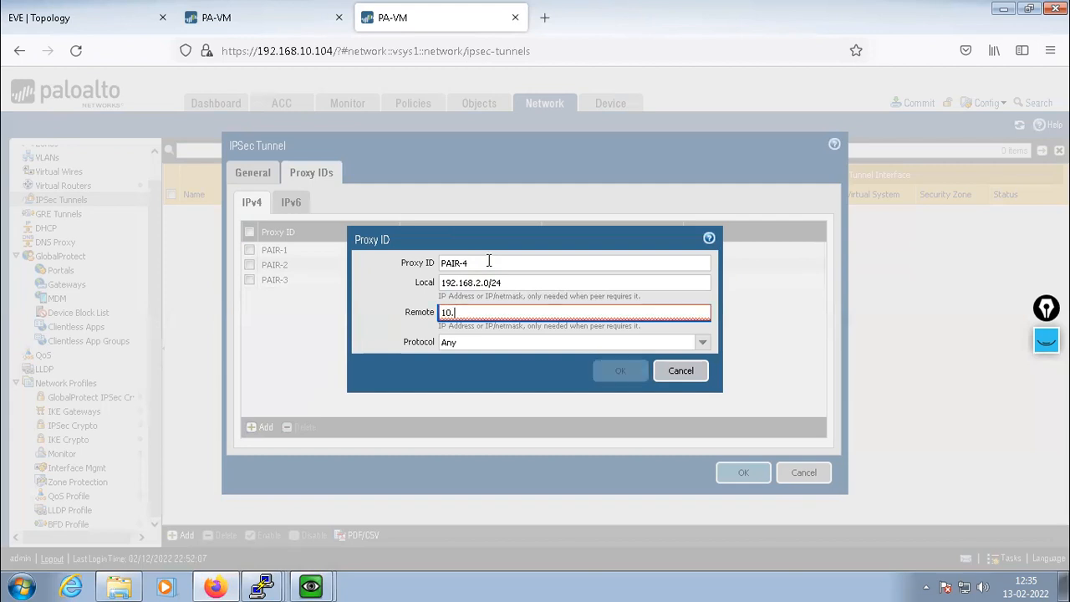
pyautogui.write('2.2.0/24')
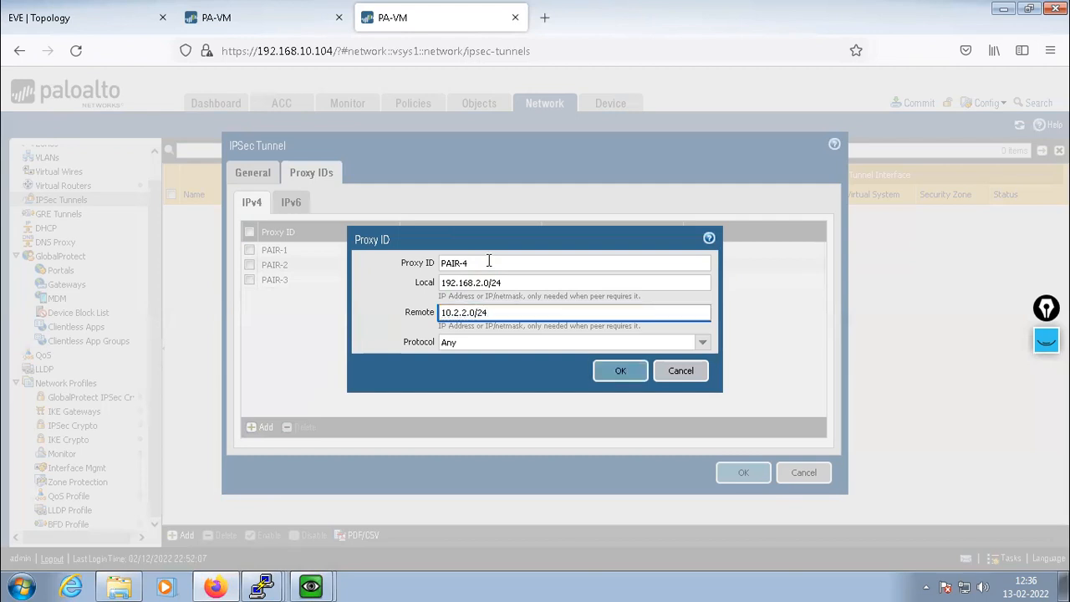
pyautogui.click(620, 374)
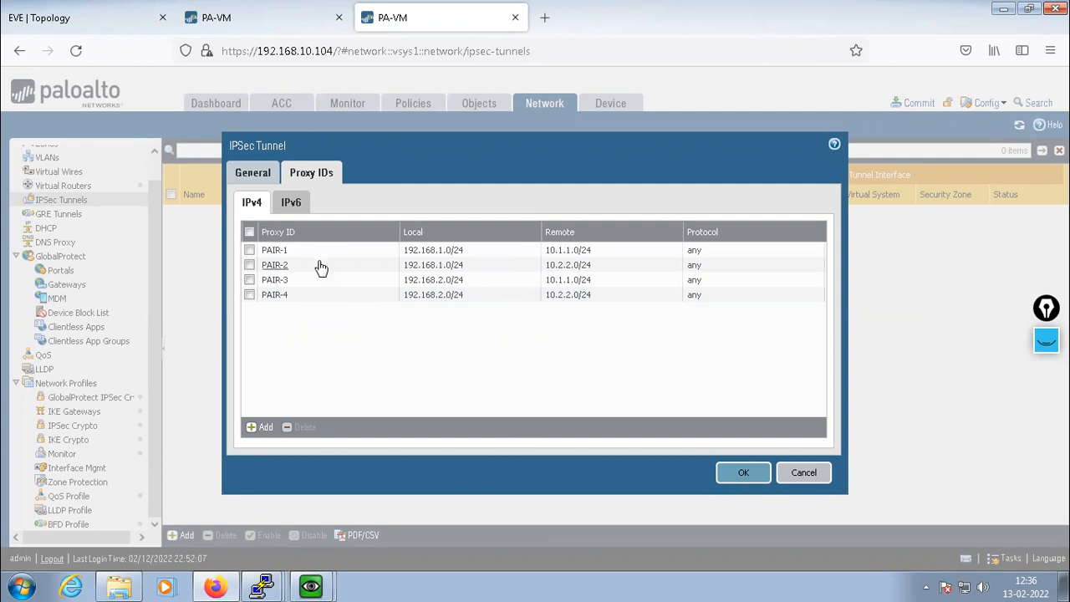
# Save the four proxy IDs so MY-TUNNEL is listed on tunnel.10 with peer 11.1.1.1
pyautogui.click(740, 473)
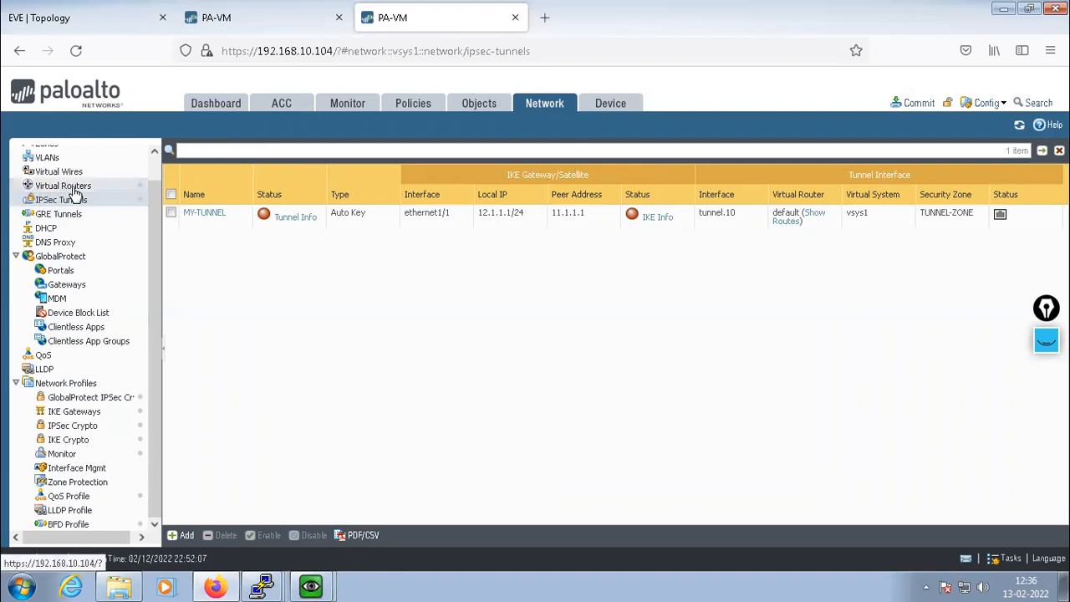
pyautogui.click(74, 191)
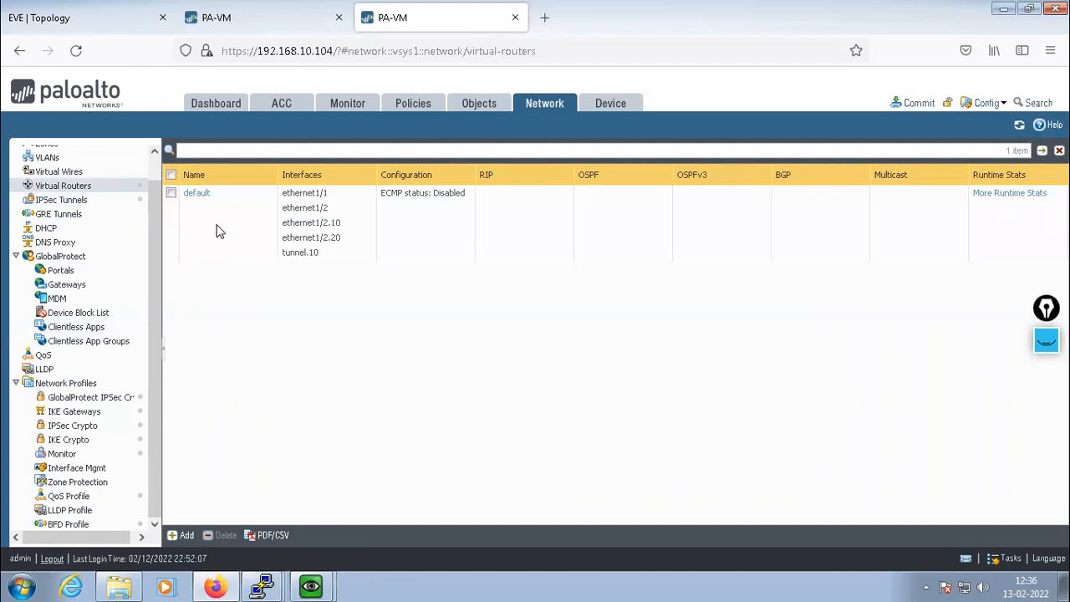
# On the default virtual router, start static route MAIN-ST with destination 0.0.0.0/0
pyautogui.click(199, 194)
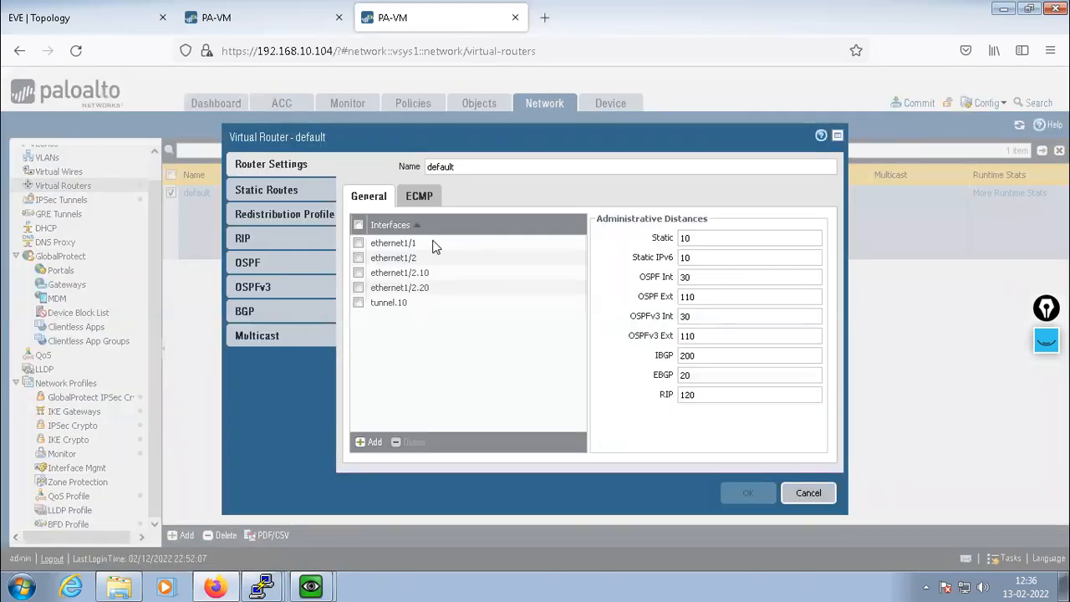
pyautogui.click(264, 190)
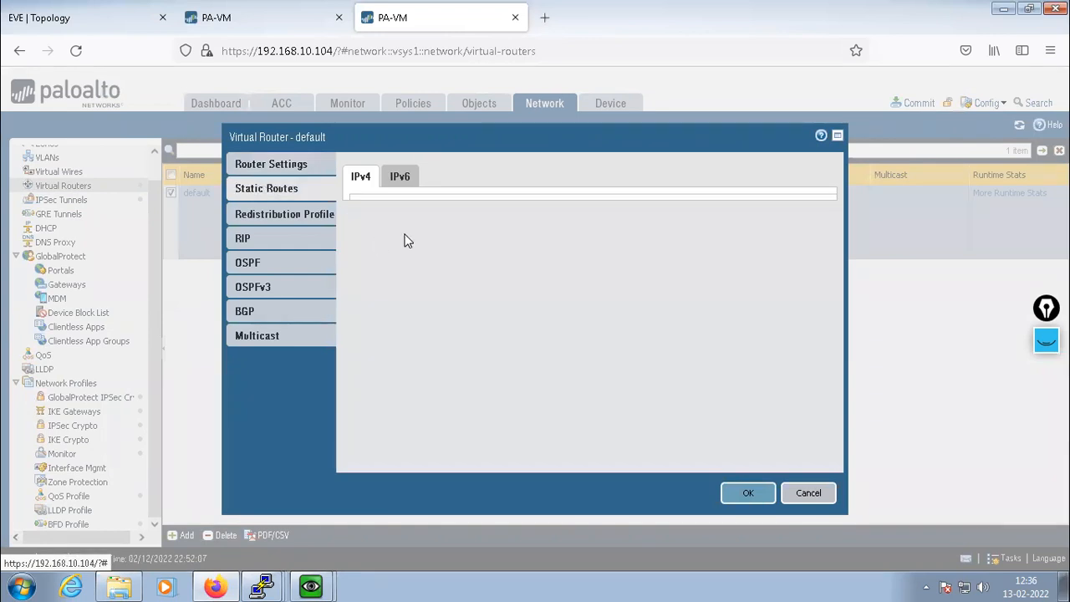
pyautogui.click(368, 445)
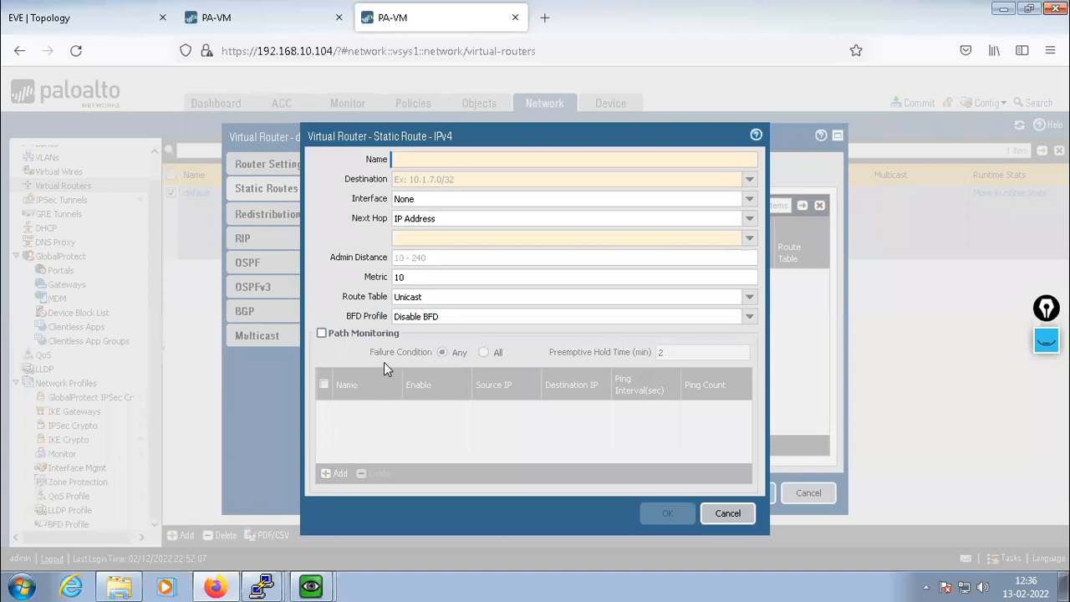
pyautogui.write('MAIL')
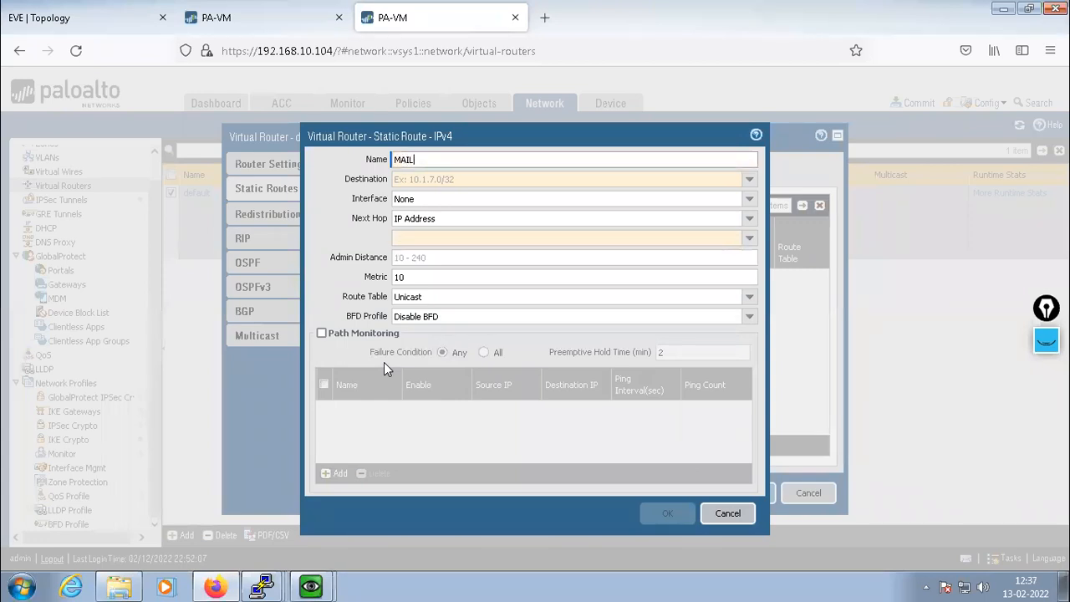
pyautogui.write('N-ST')
pyautogui.click(458, 180)
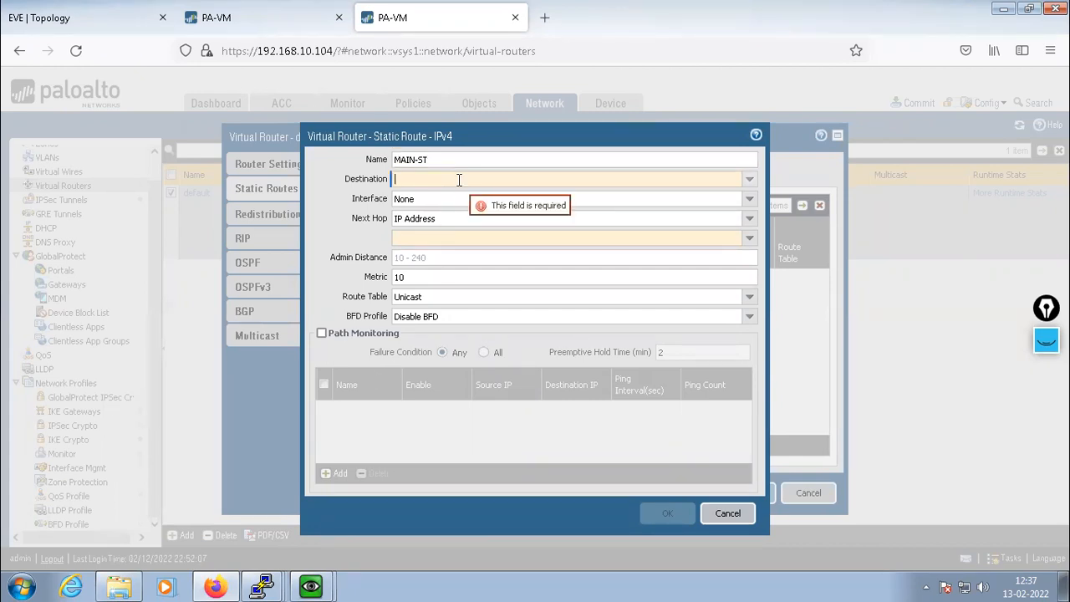
pyautogui.write('0.0.0.0/0')
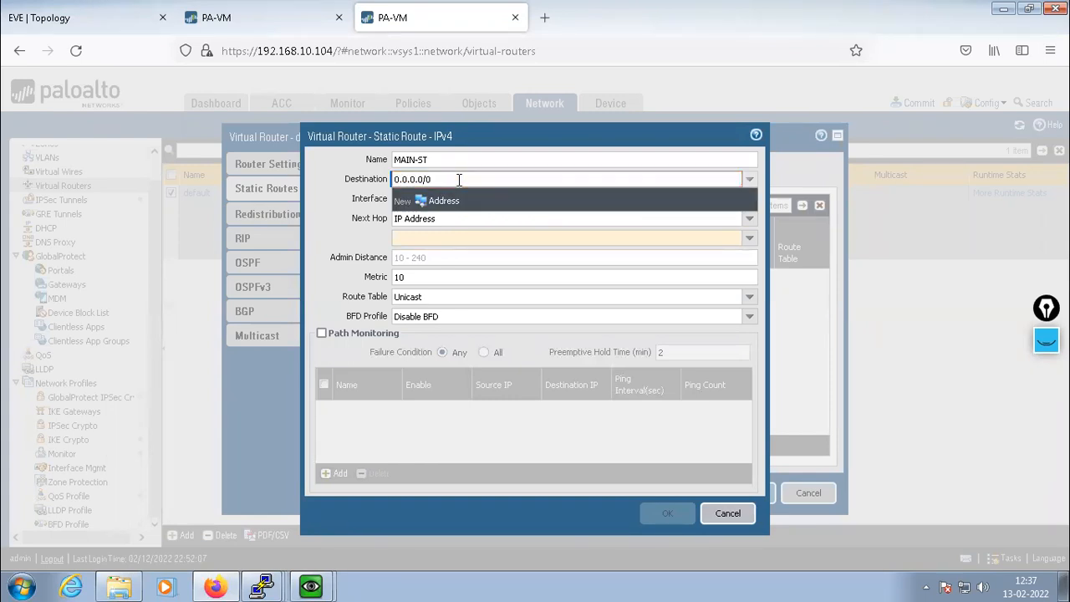
pyautogui.click(750, 201)
# Send MAIN-ST out ethernet1/1 to next hop 12.1.1.2 and save the route
pyautogui.click(750, 203)
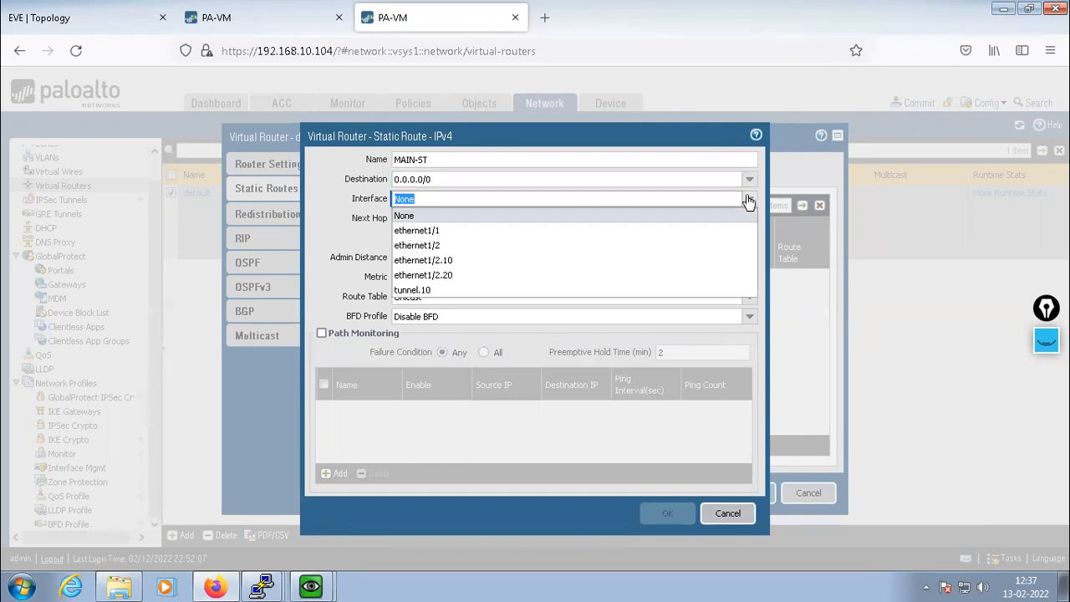
pyautogui.click(446, 238)
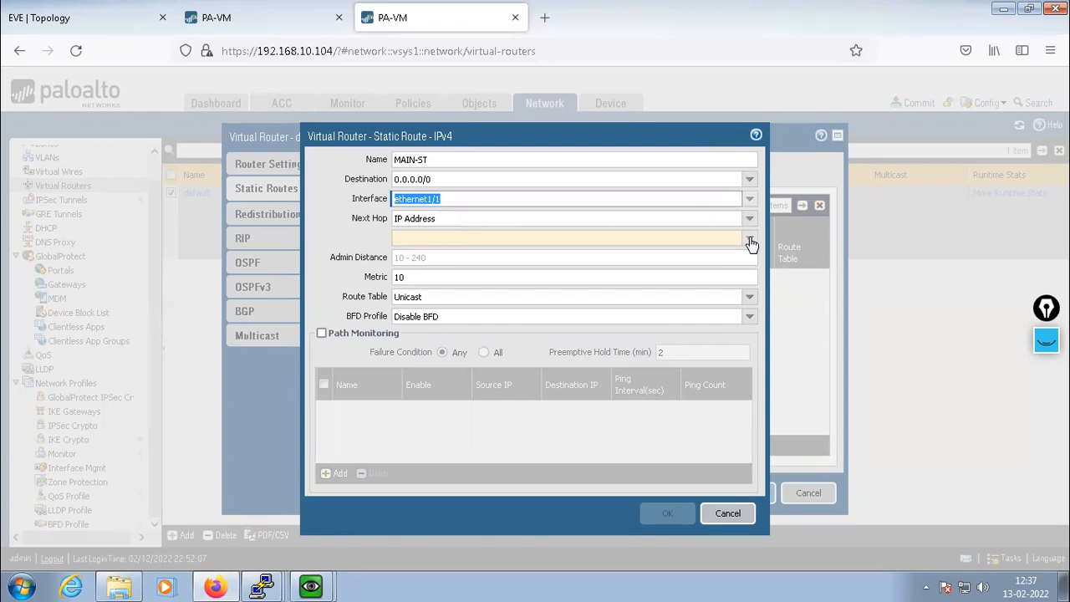
pyautogui.click(63, 20)
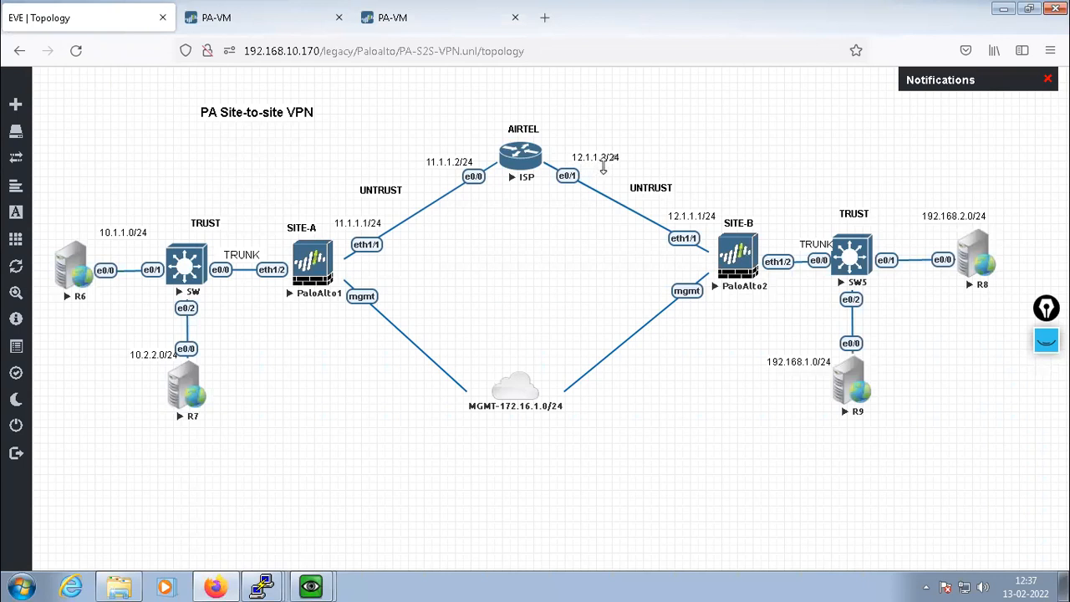
pyautogui.click(451, 19)
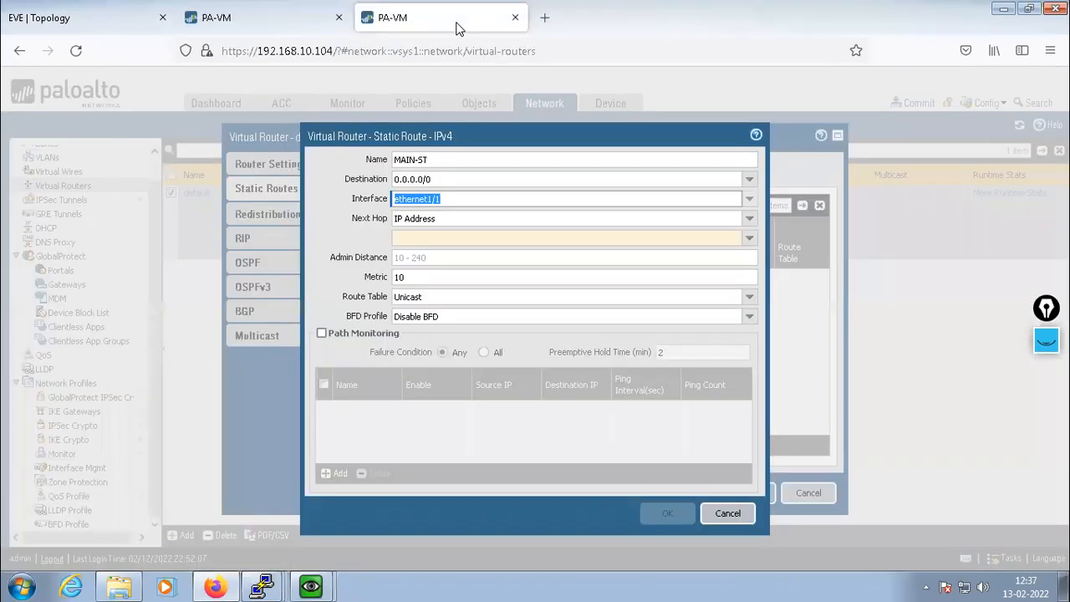
pyautogui.click(443, 239)
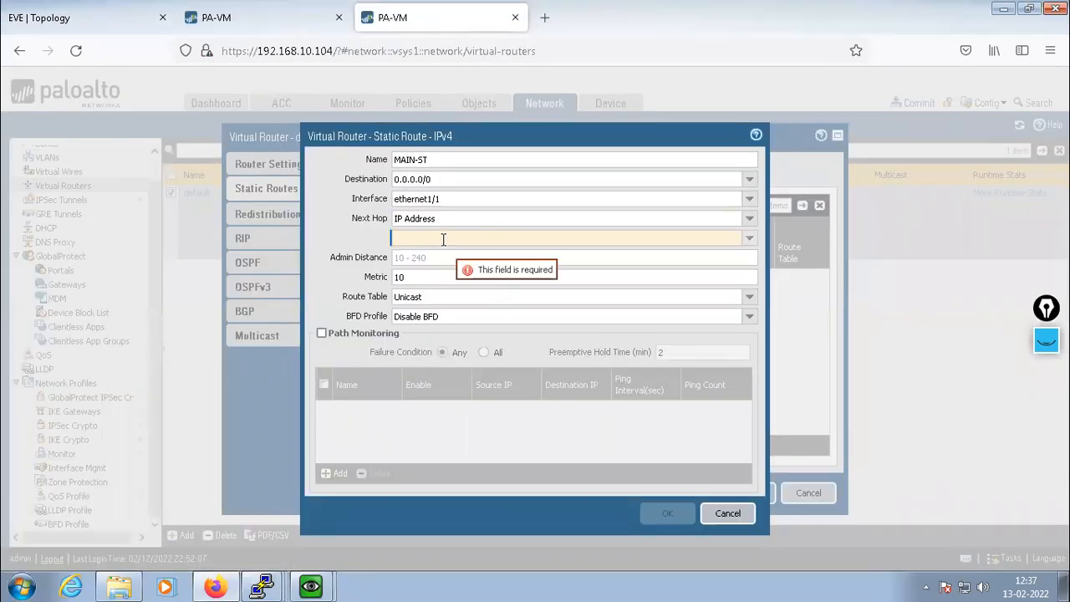
pyautogui.write('12.1.1.2')
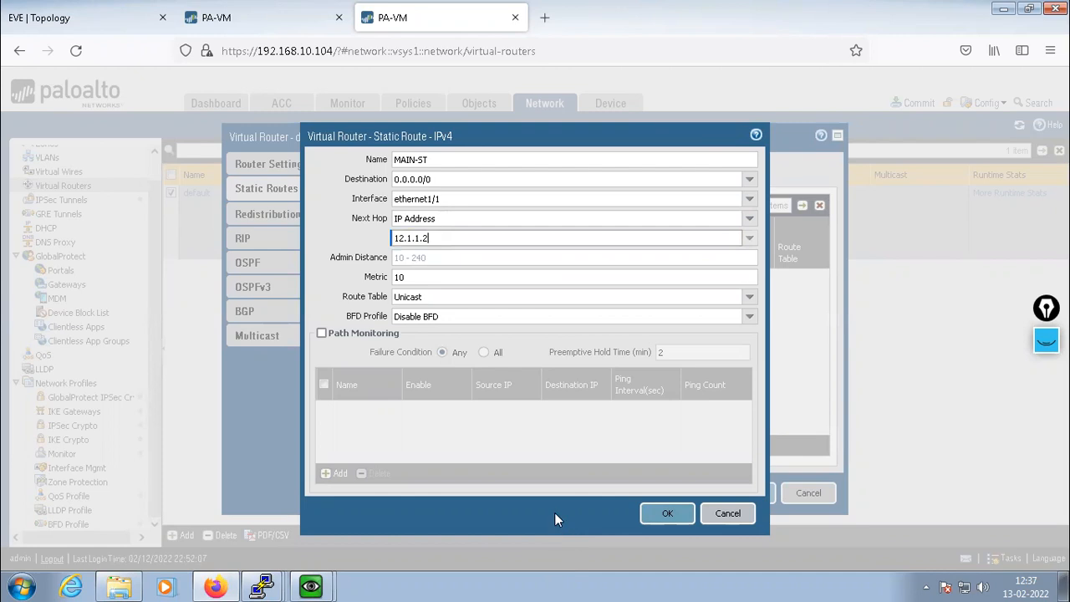
pyautogui.click(667, 514)
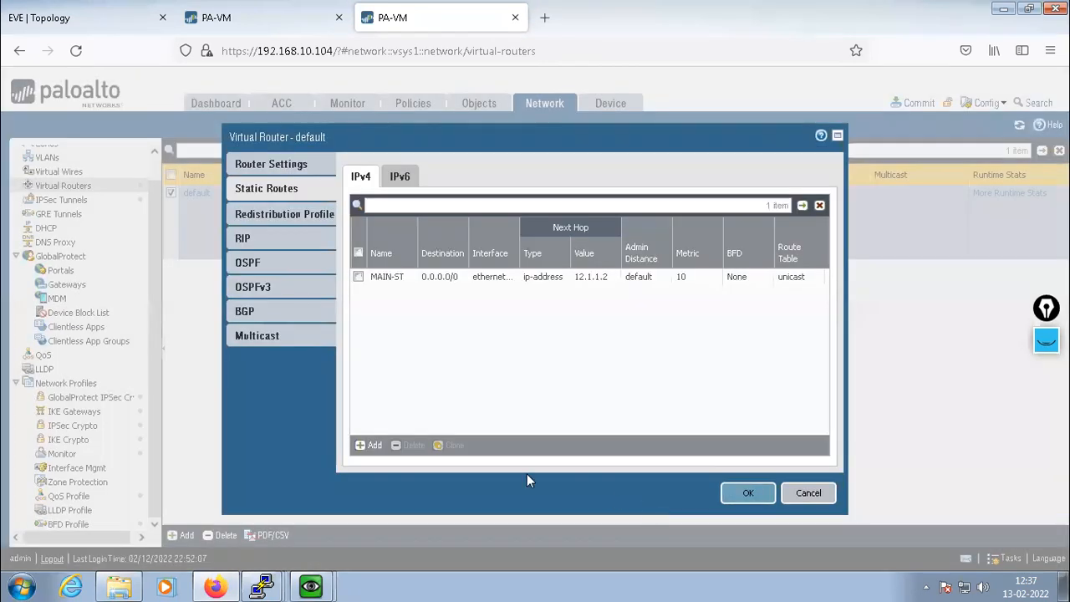
# Create route VPN-ROUTE1 for 10.1.1.0/24 via interface tunnel.10 with next hop None
pyautogui.click(369, 446)
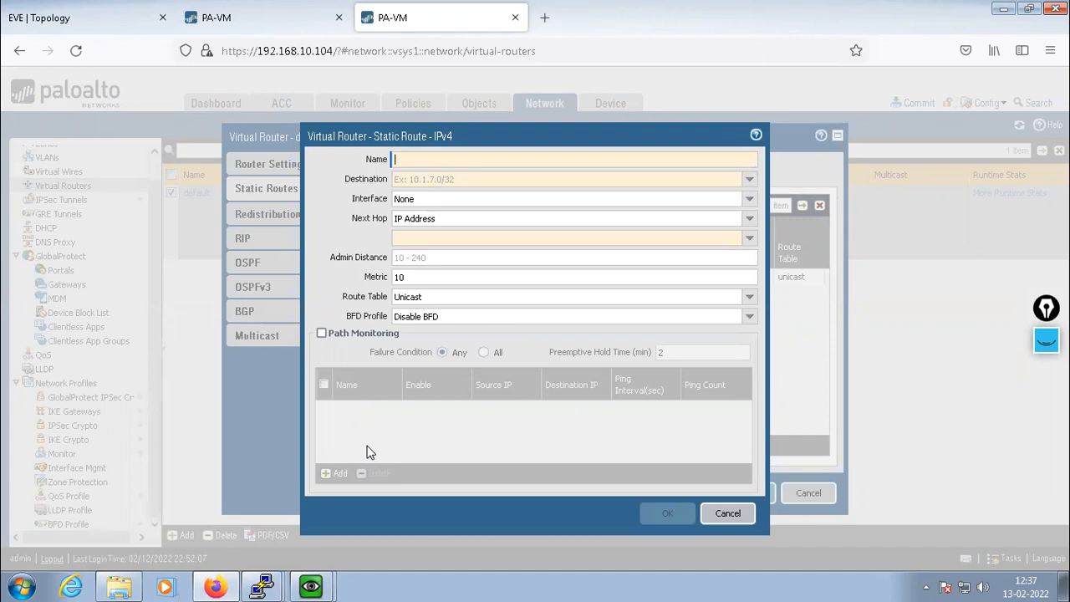
pyautogui.write('VPN-ROUTE1')
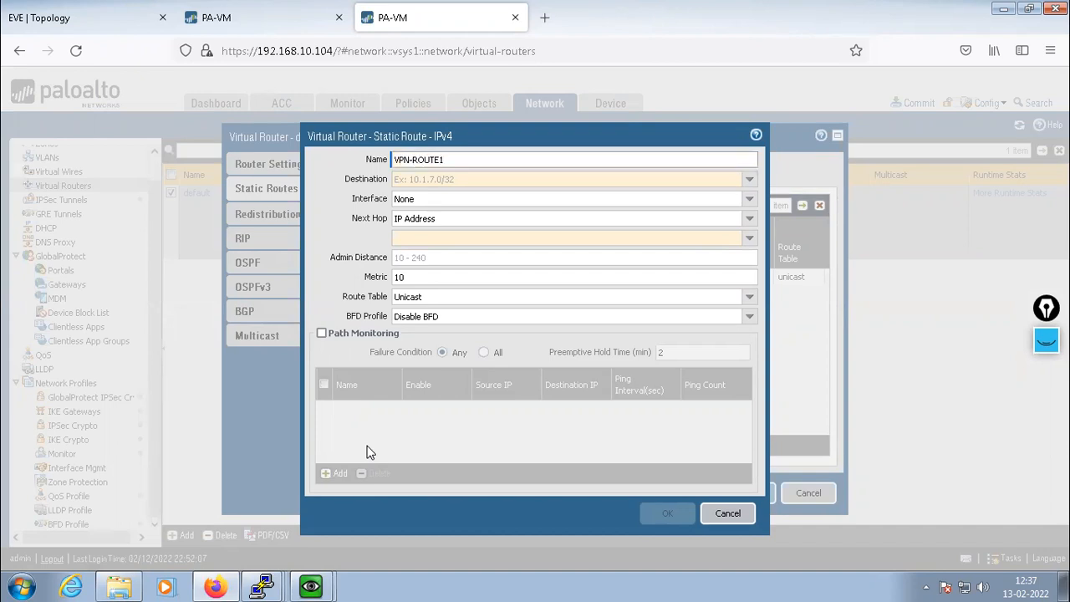
pyautogui.click(410, 180)
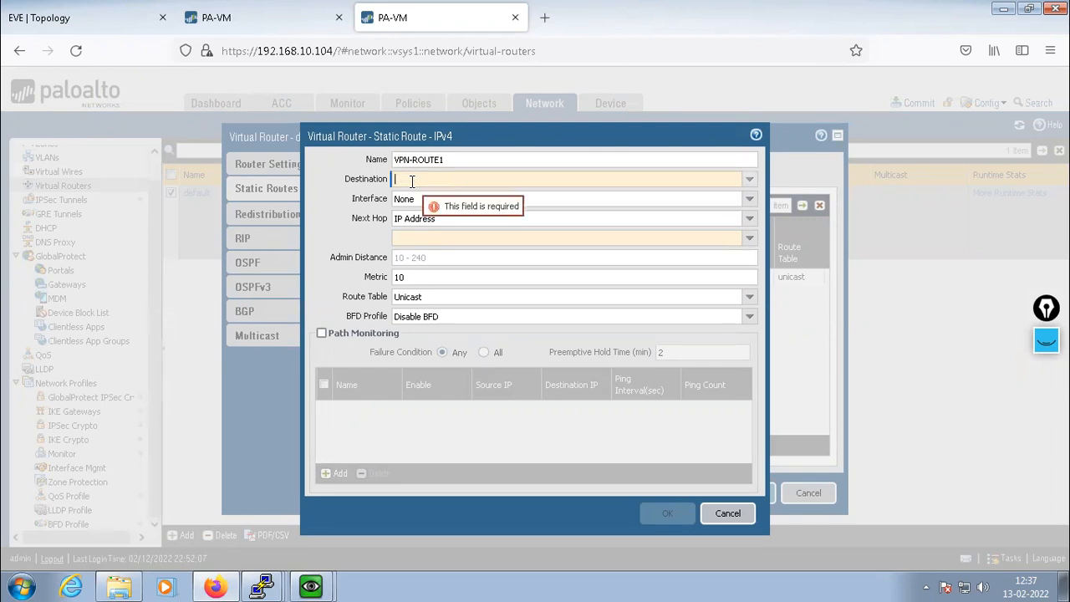
pyautogui.write('10.1.1.0/24')
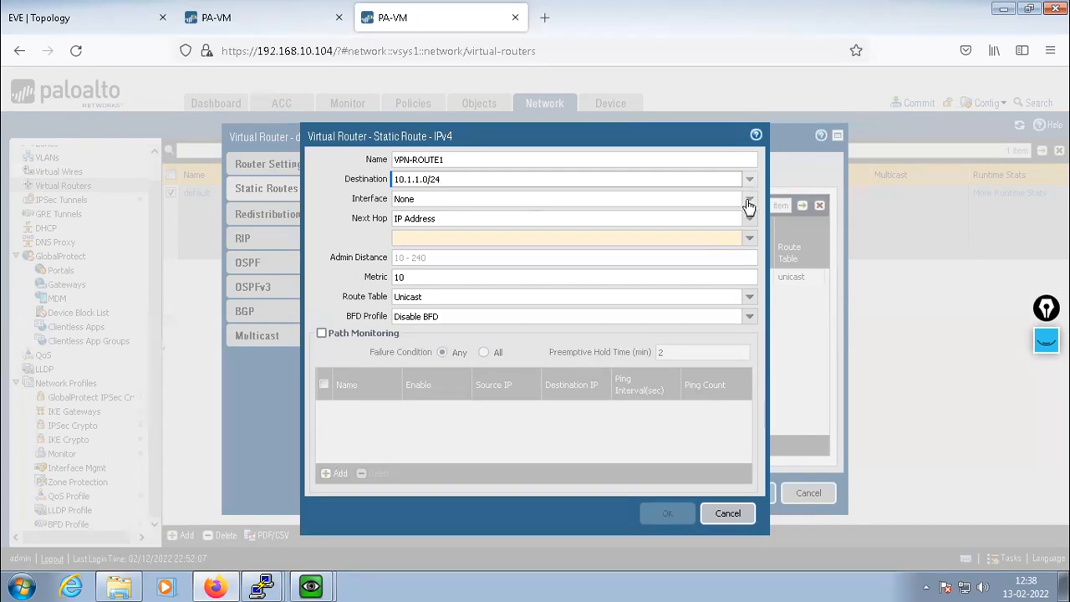
pyautogui.click(748, 204)
pyautogui.click(425, 291)
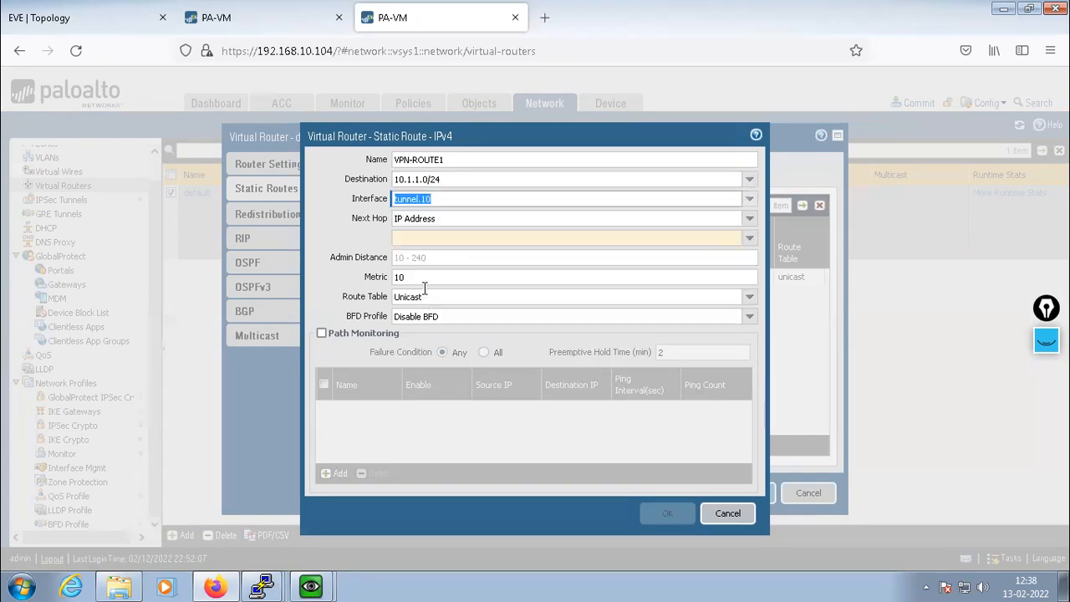
pyautogui.click(752, 221)
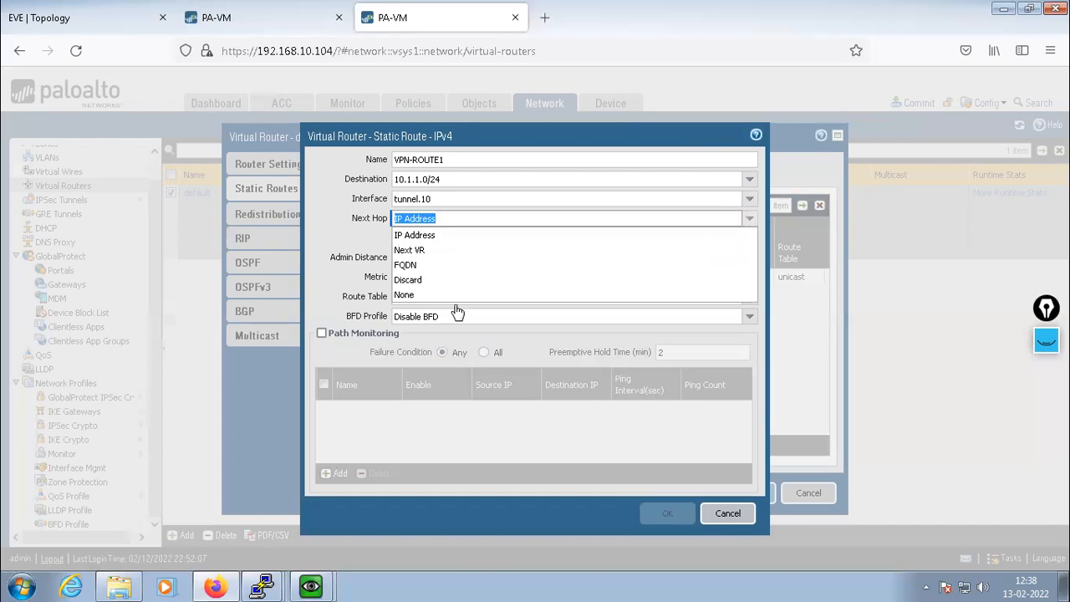
pyautogui.click(423, 293)
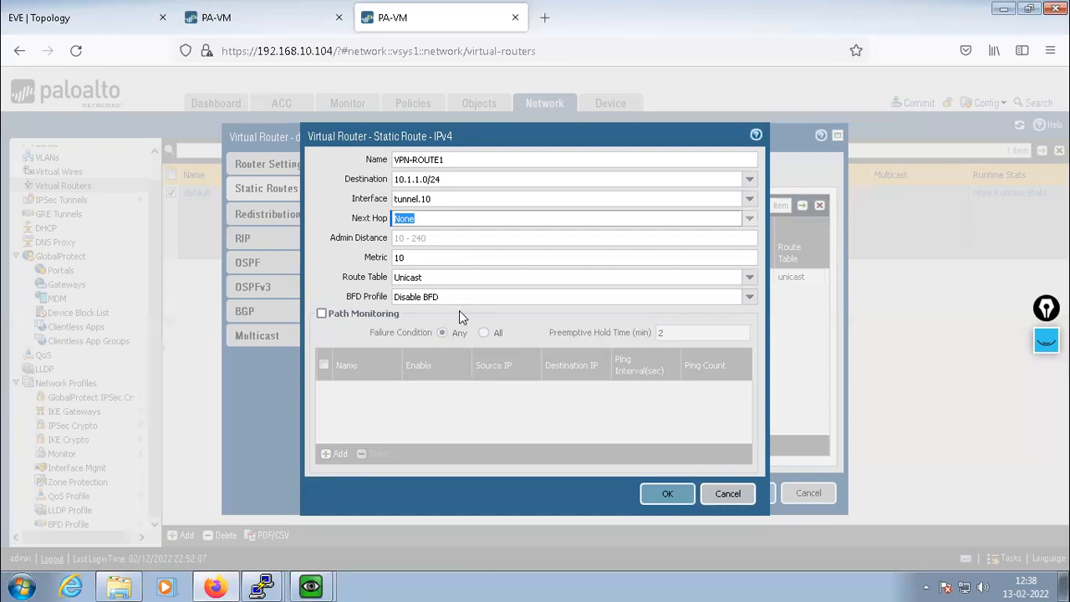
pyautogui.click(662, 494)
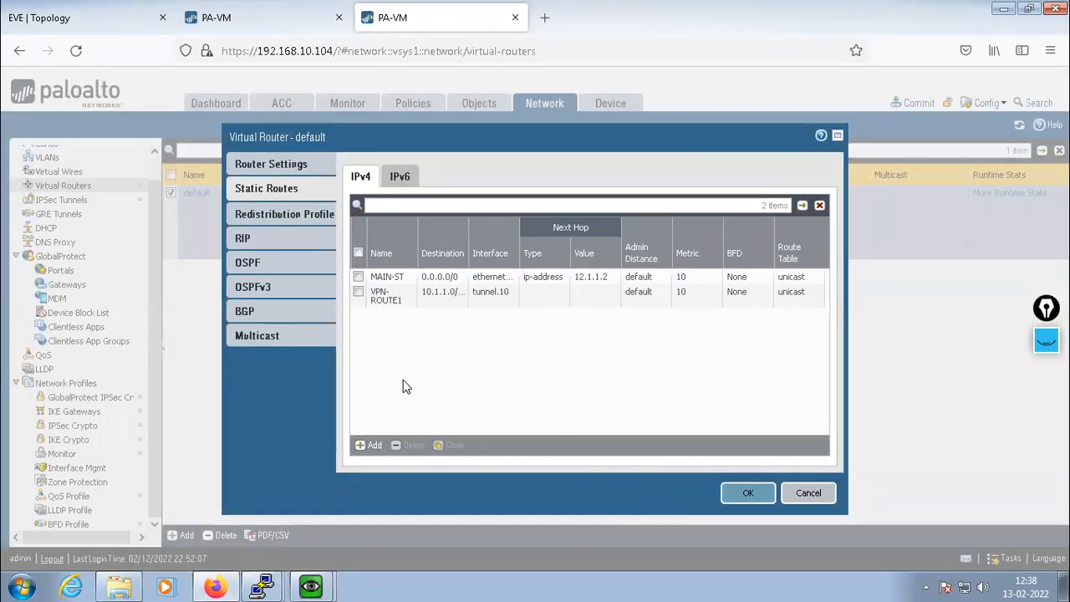
# Create route VPN-ROUTE2 for 10.2.2.0/24 via tunnel.10, next hop None, and save the virtual router
pyautogui.click(373, 449)
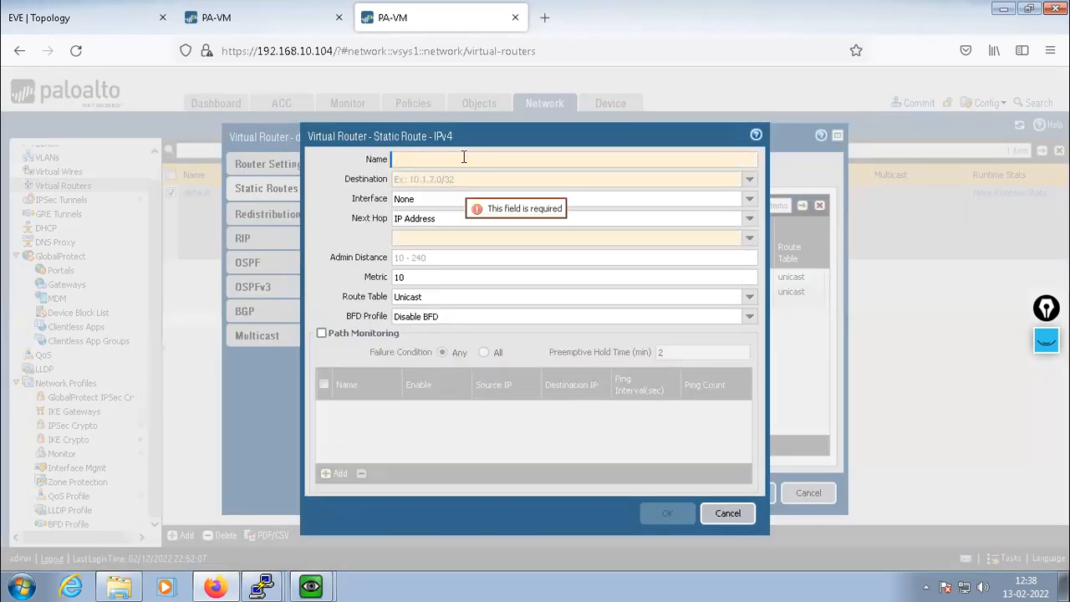
pyautogui.write('VPN')
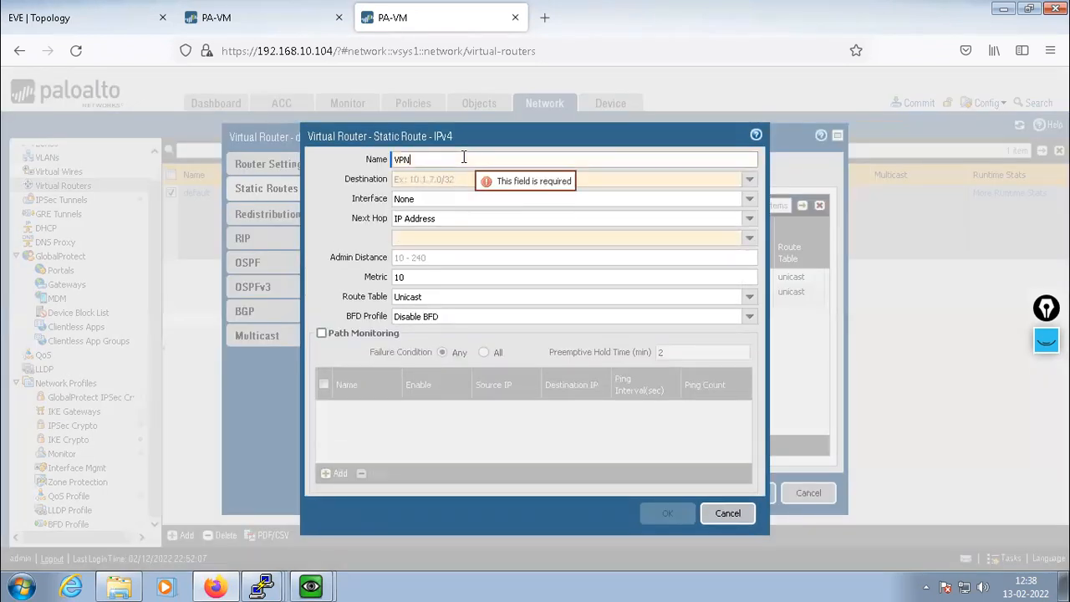
pyautogui.write('-ROUTE2')
pyautogui.click(435, 179)
pyautogui.write('10.2.2.')
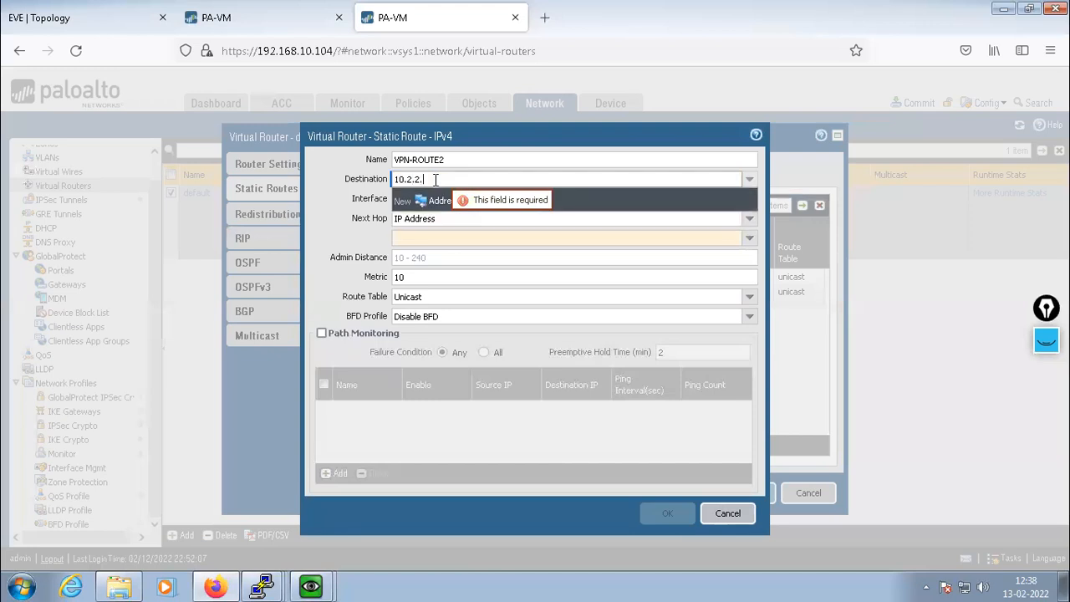
pyautogui.write('0/')
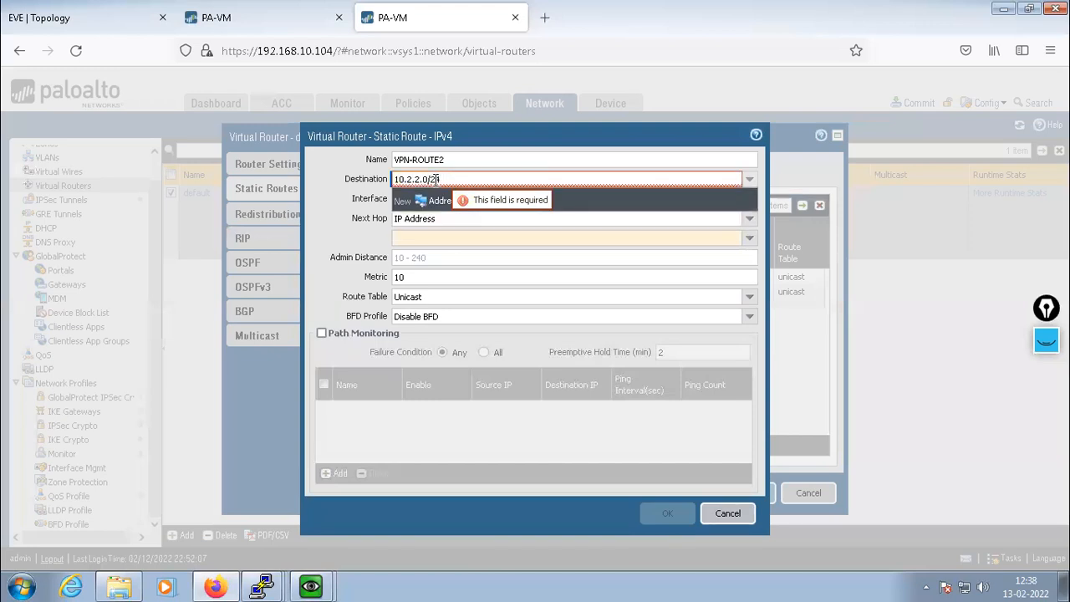
pyautogui.write('24')
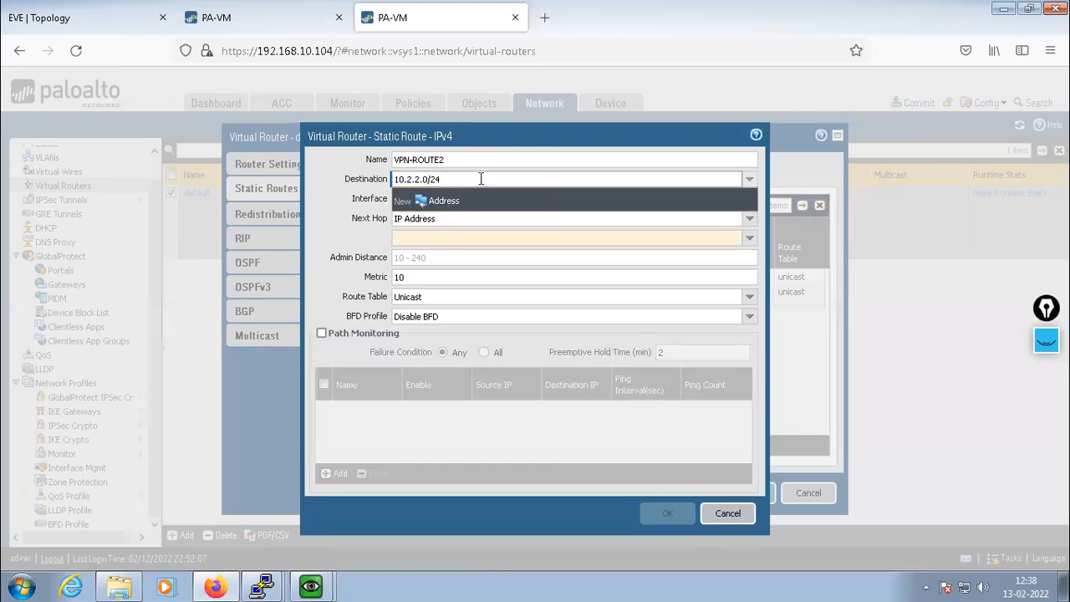
pyautogui.click(480, 179)
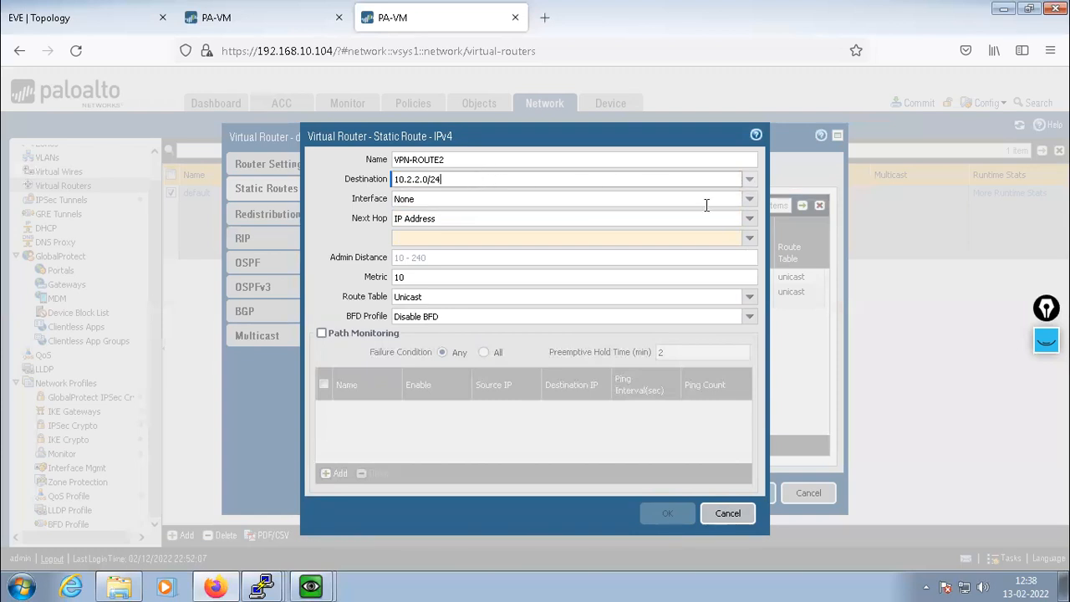
pyautogui.click(750, 205)
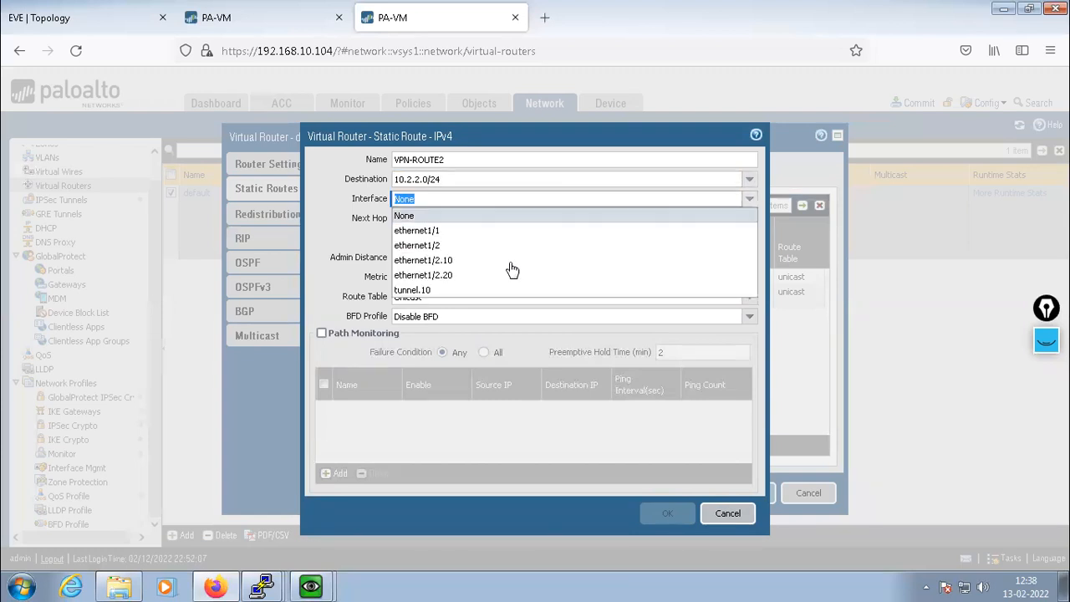
pyautogui.click(399, 290)
pyautogui.click(748, 219)
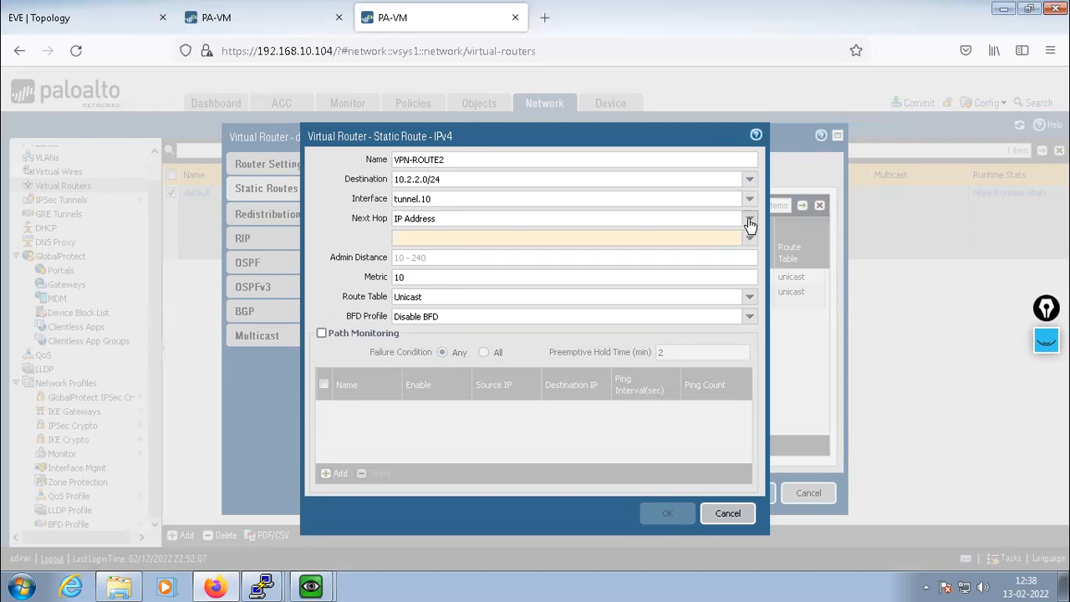
pyautogui.click(414, 295)
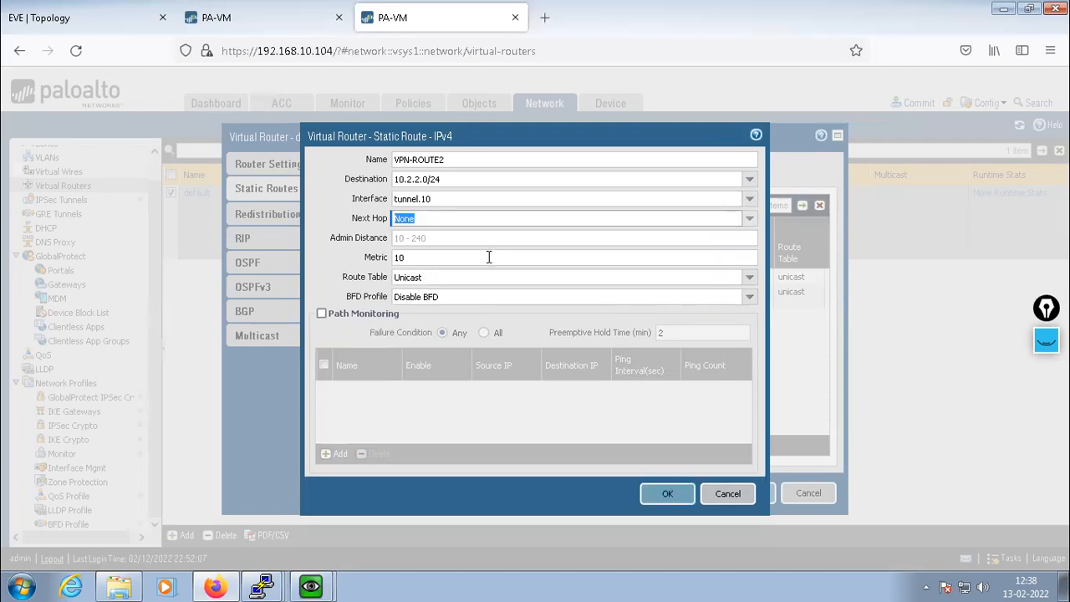
pyautogui.click(667, 493)
pyautogui.click(749, 492)
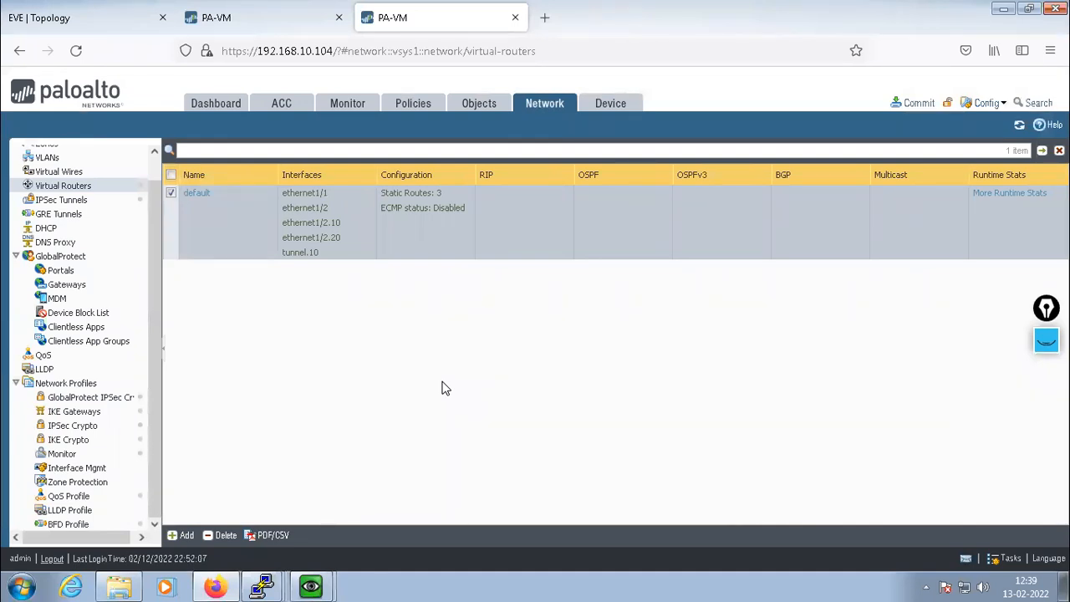
pyautogui.click(410, 111)
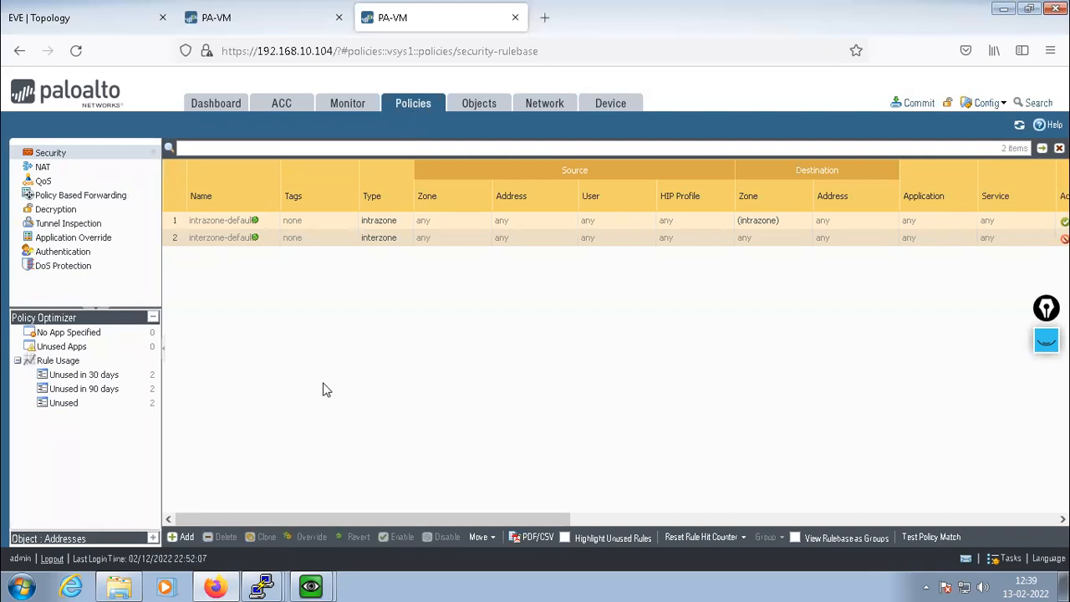
# Start a new security rule named VPN-POLICY with source zone TRUST
pyautogui.click(181, 537)
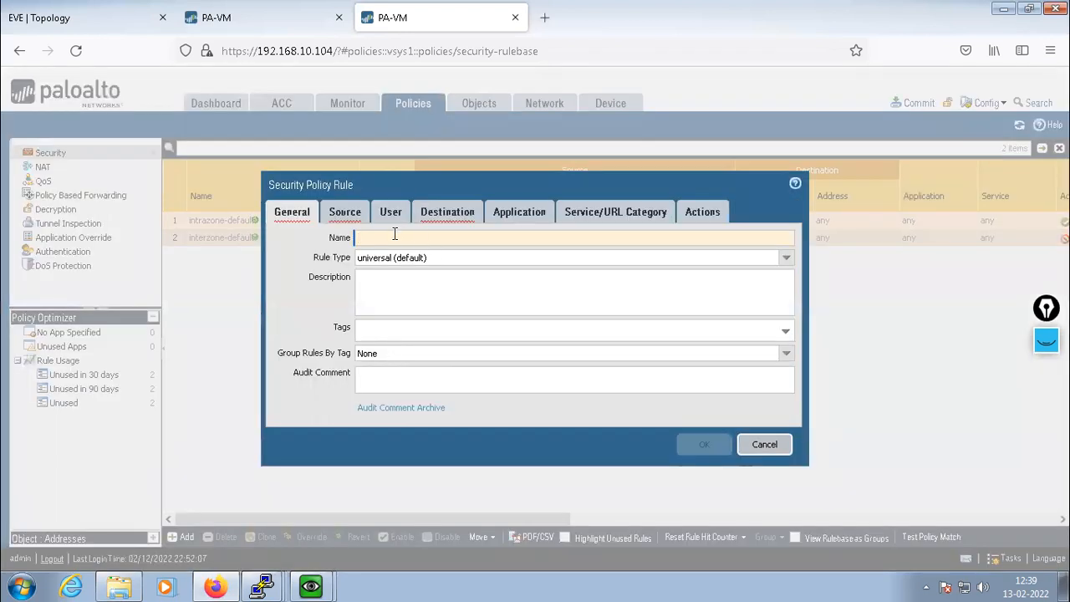
pyautogui.write('VP')
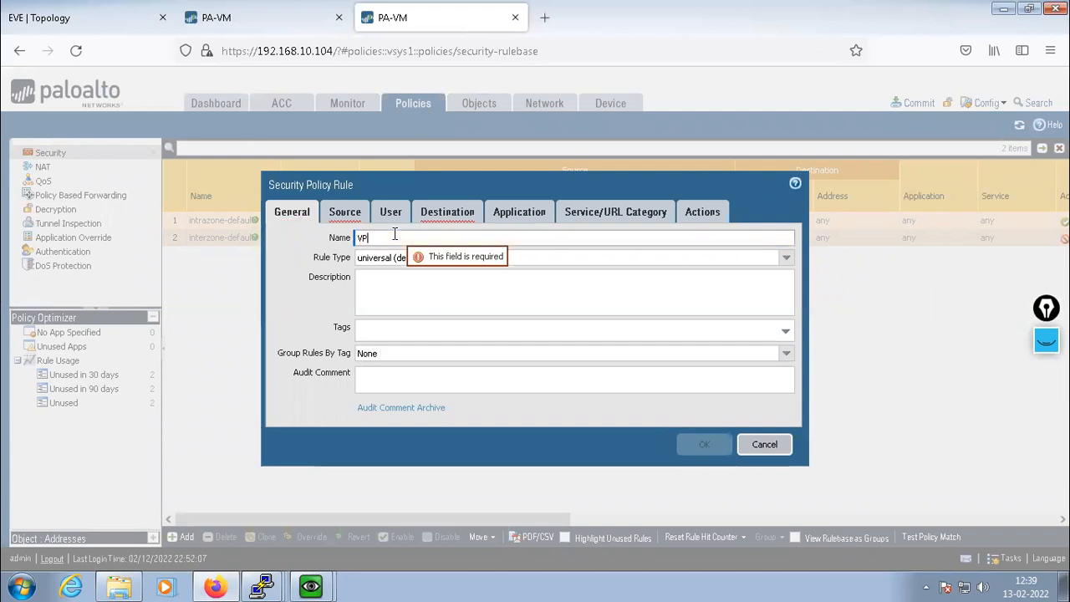
pyautogui.write('N-POLICY')
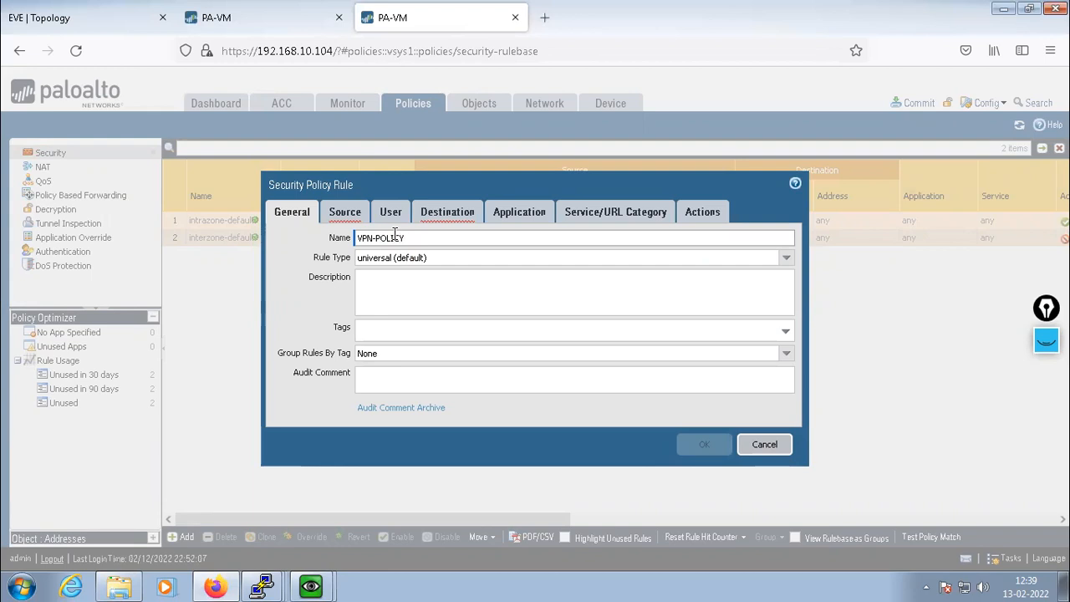
pyautogui.click(338, 216)
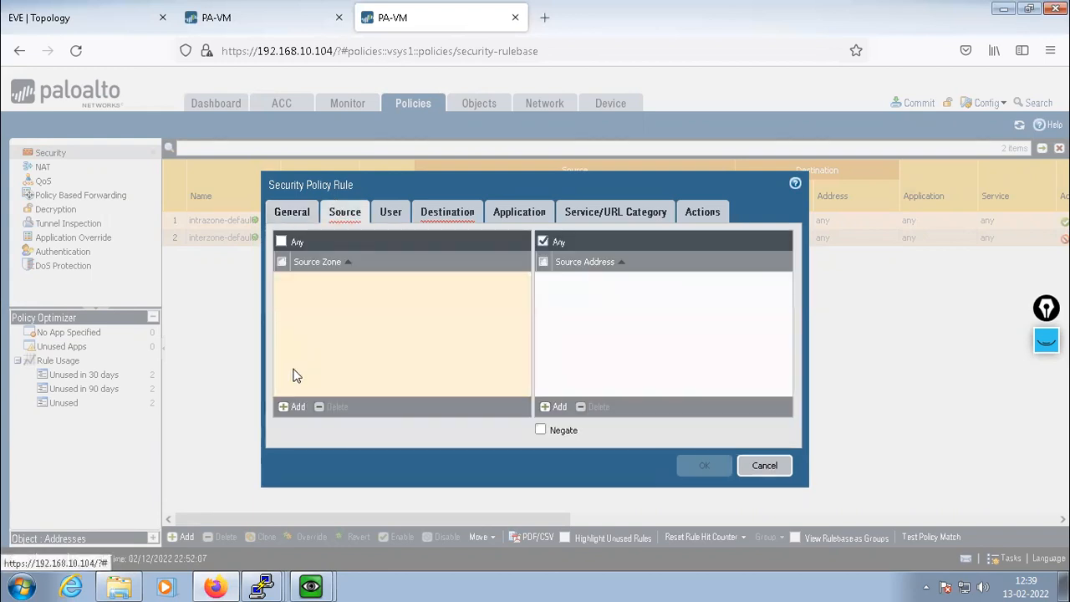
pyautogui.click(293, 408)
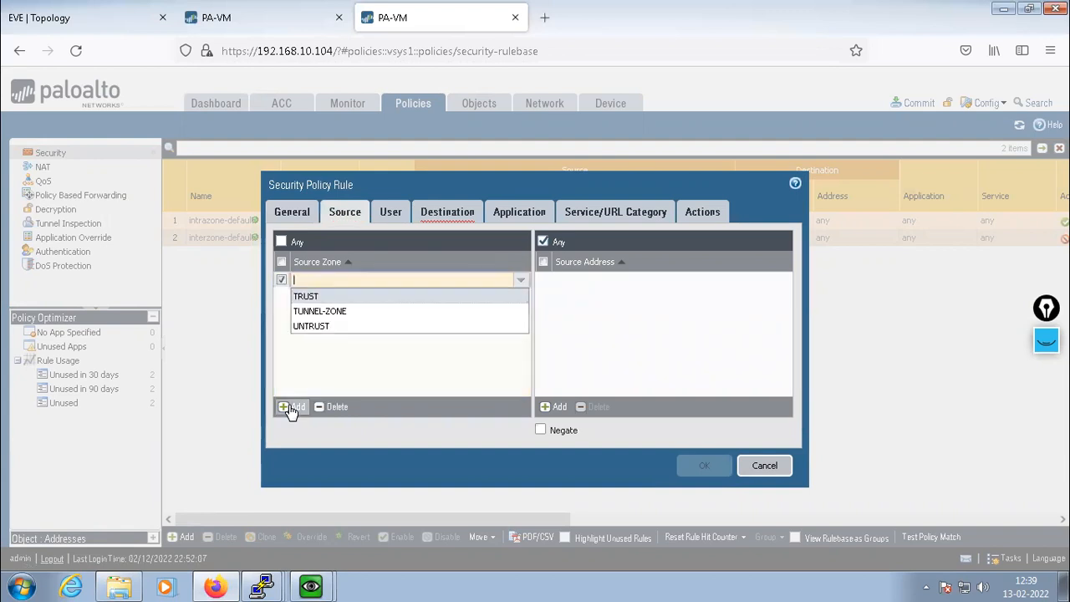
pyautogui.click(310, 297)
pyautogui.click(403, 351)
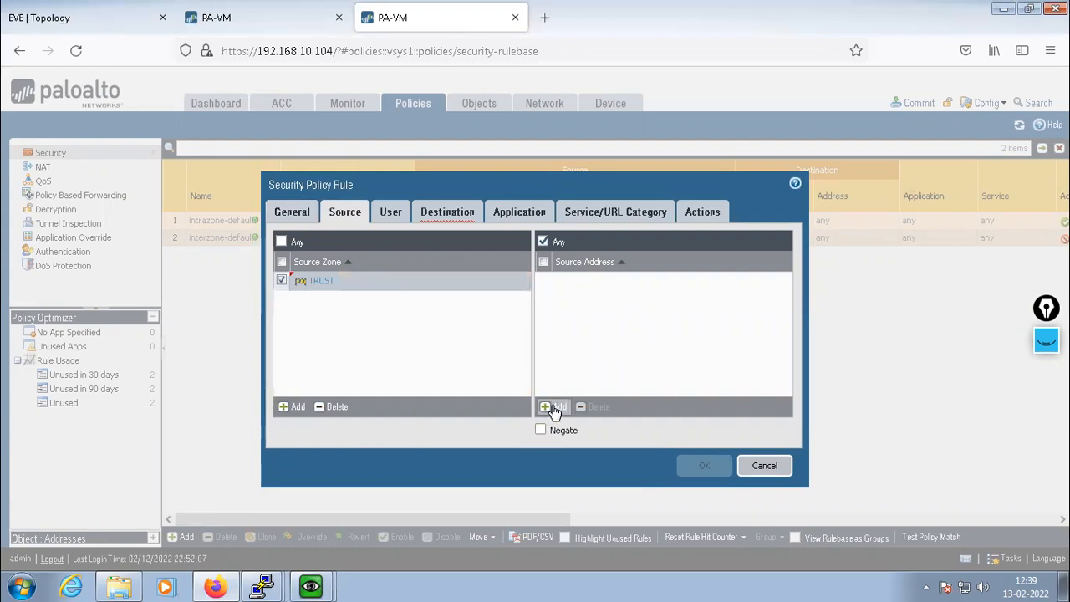
pyautogui.click(81, 14)
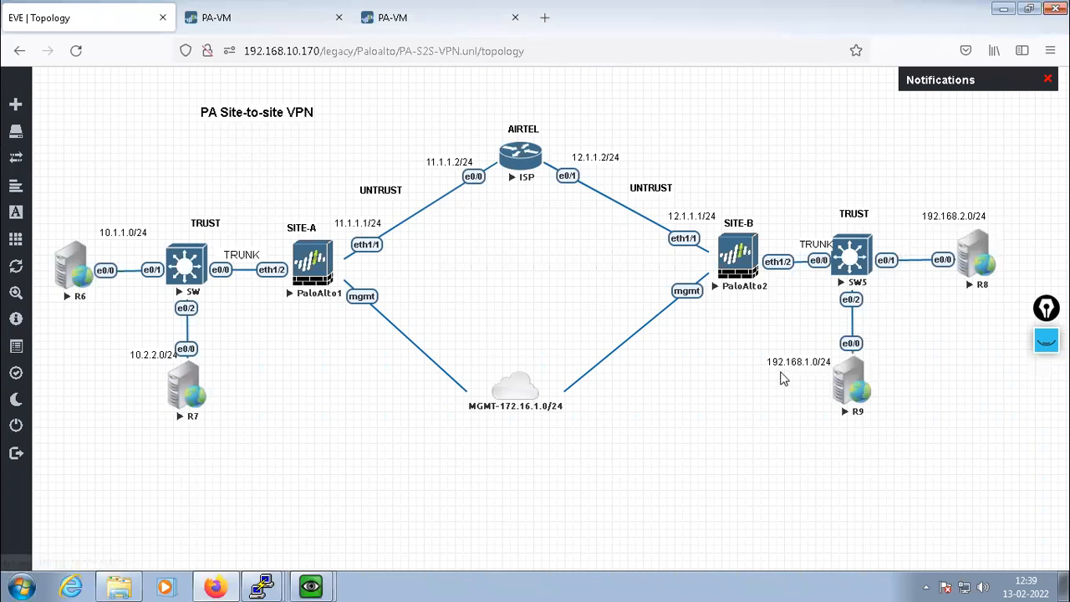
pyautogui.click(434, 19)
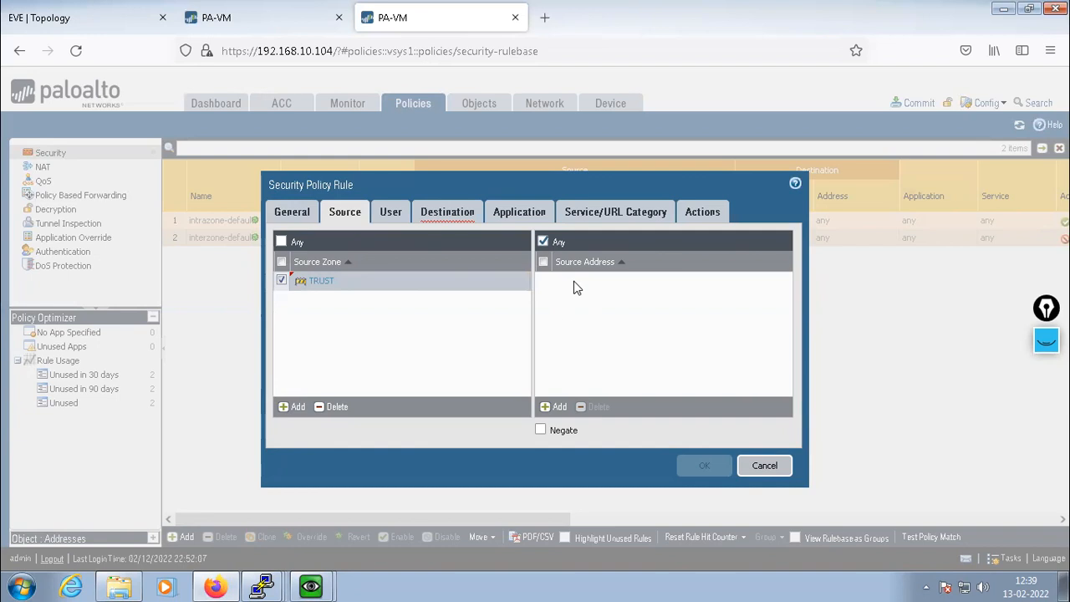
# Add source addresses 192.168.1.0/24 and 192.168.2.0/24 to the rule
pyautogui.click(552, 407)
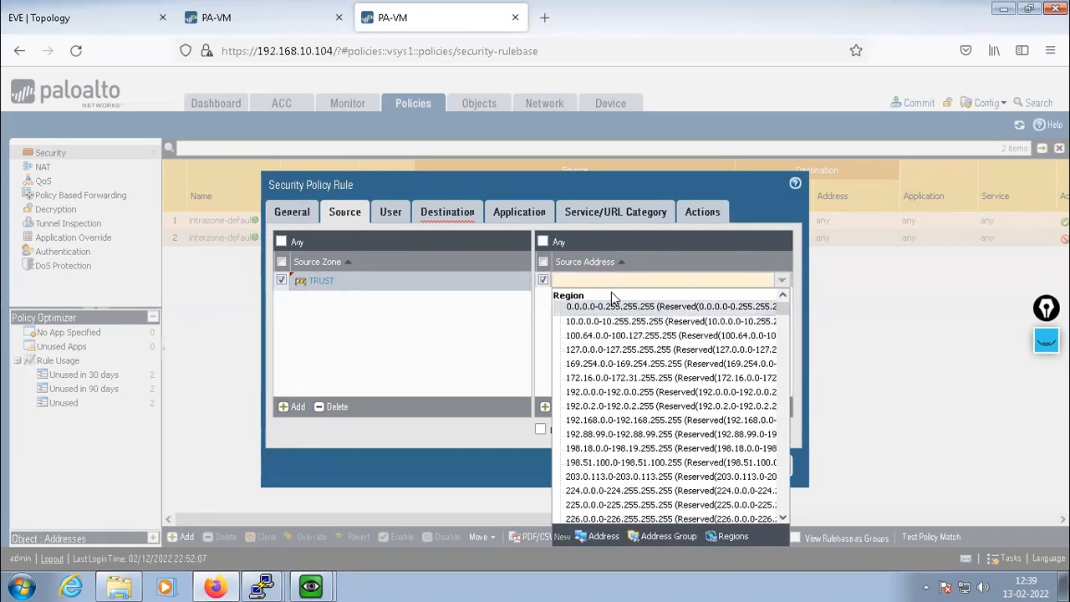
pyautogui.write('192.168.')
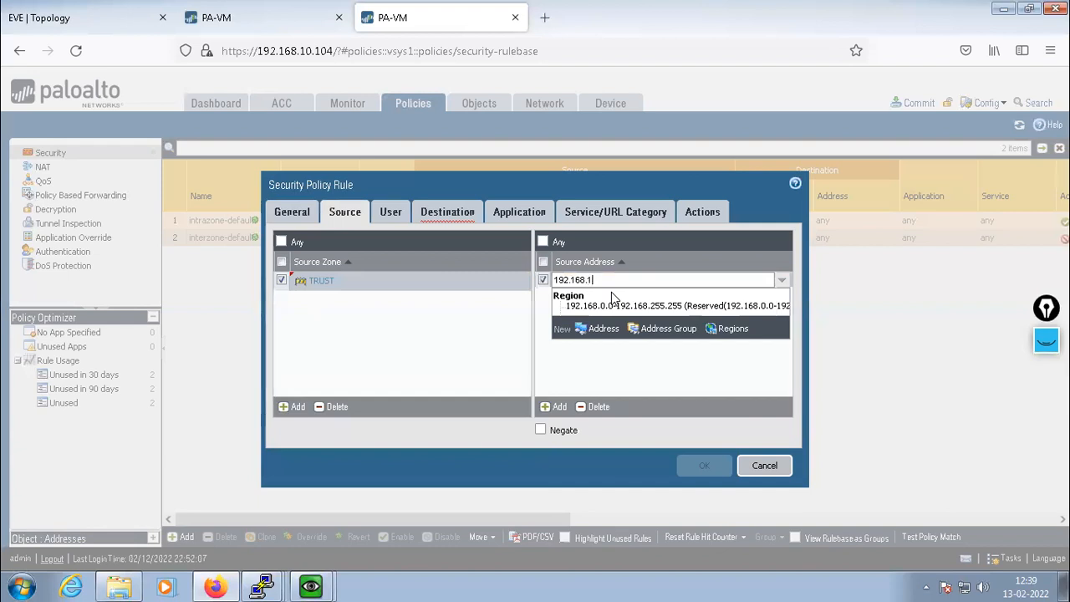
pyautogui.write('1.0/24')
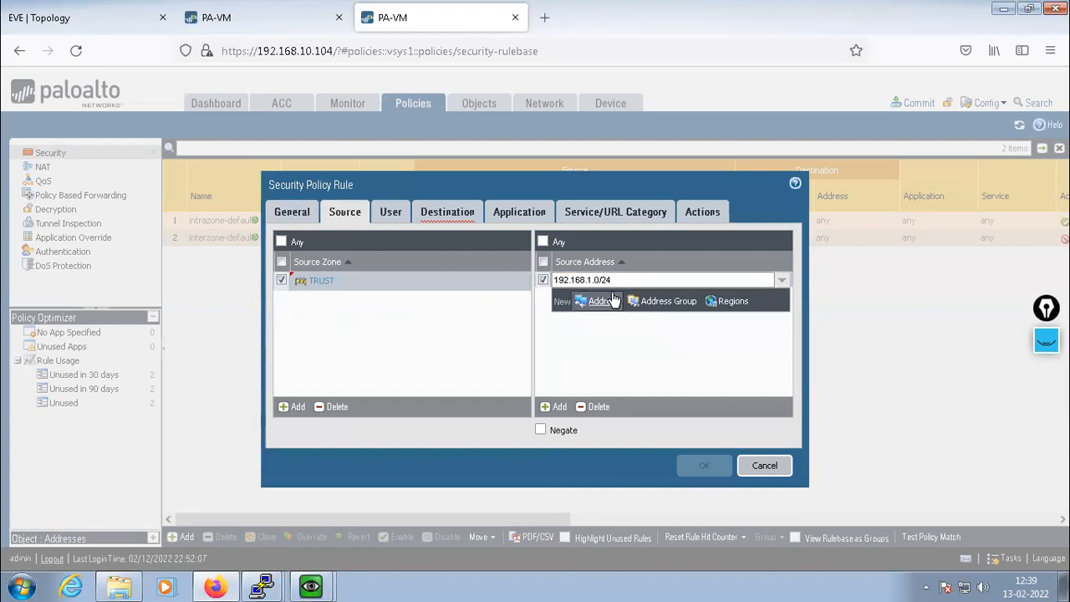
pyautogui.press('Return')
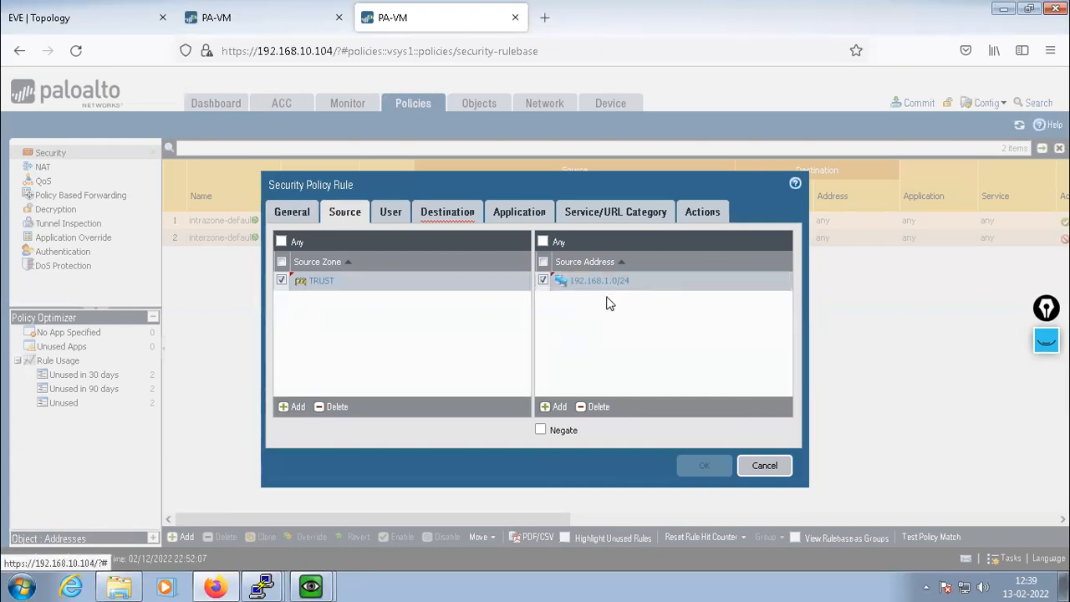
pyautogui.click(554, 408)
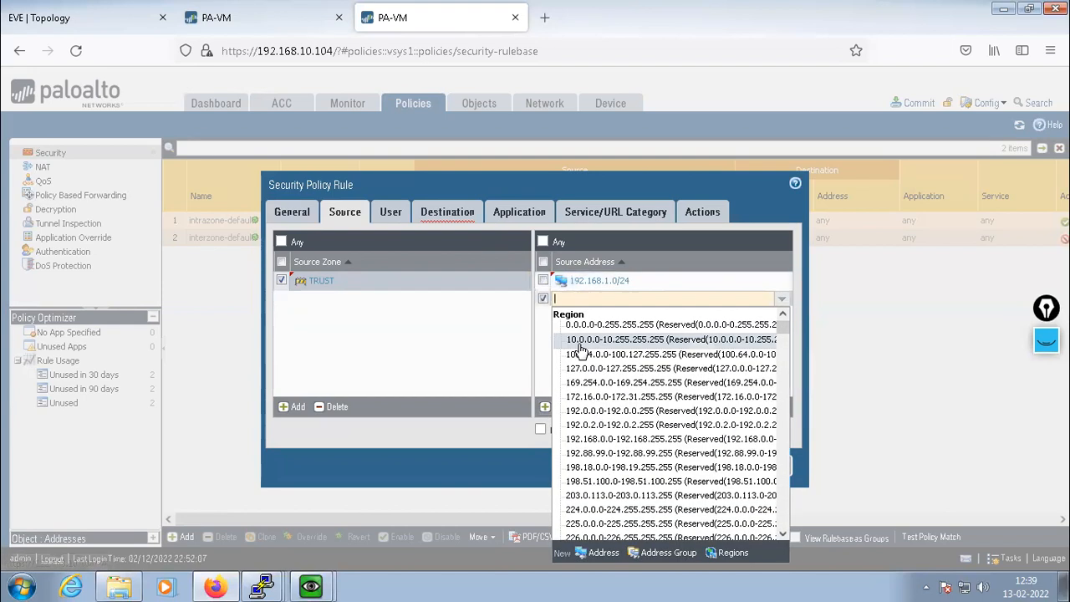
pyautogui.write('192.168.')
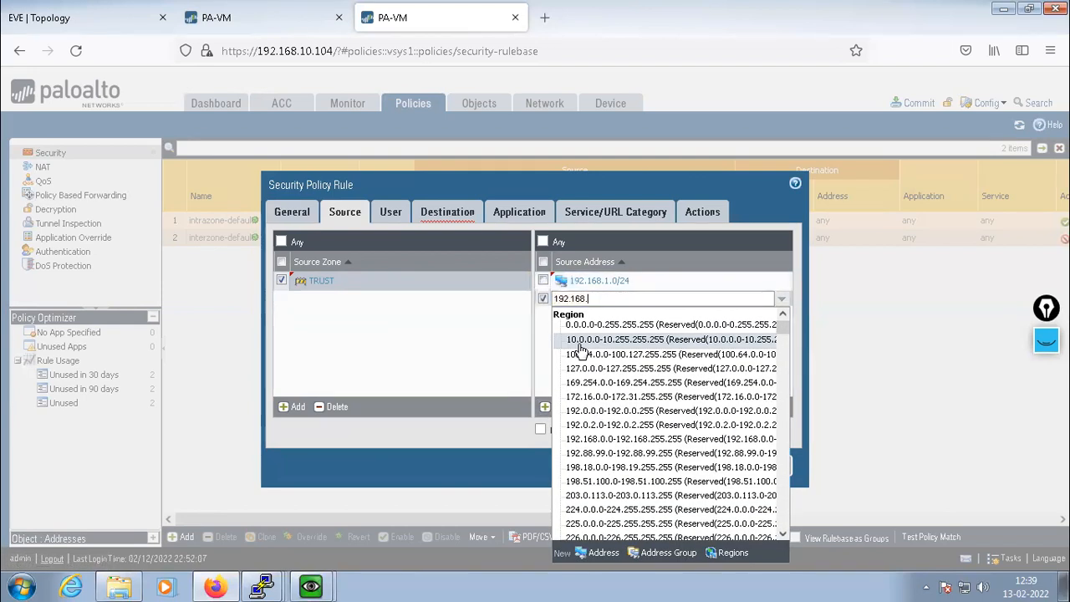
pyautogui.write('2.')
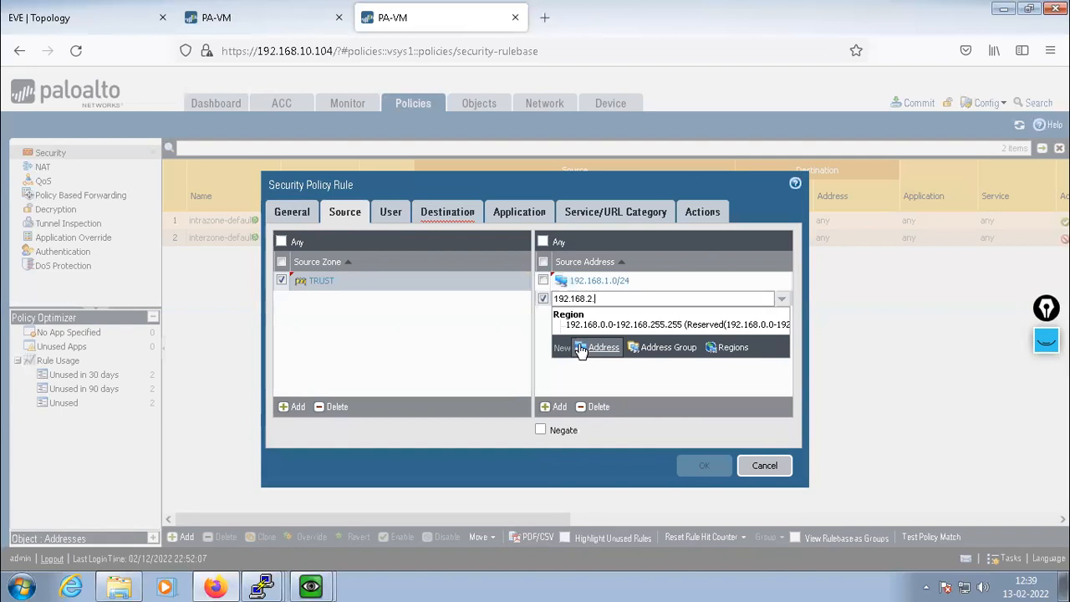
pyautogui.write('0/24')
pyautogui.press('Return')
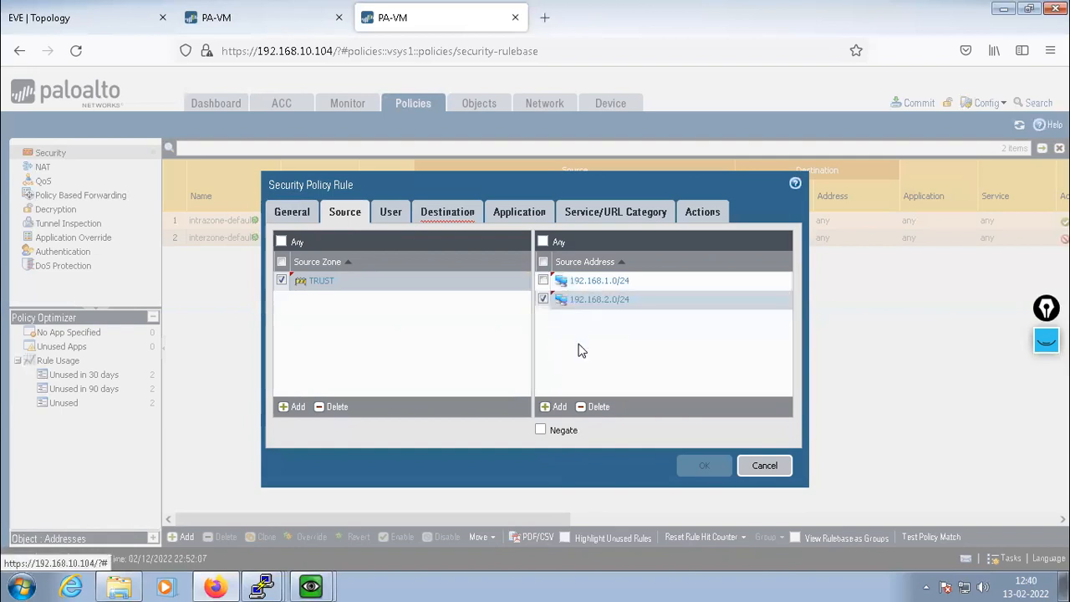
# Set the rule's destination zone to TUNNEL-ZONE
pyautogui.click(445, 214)
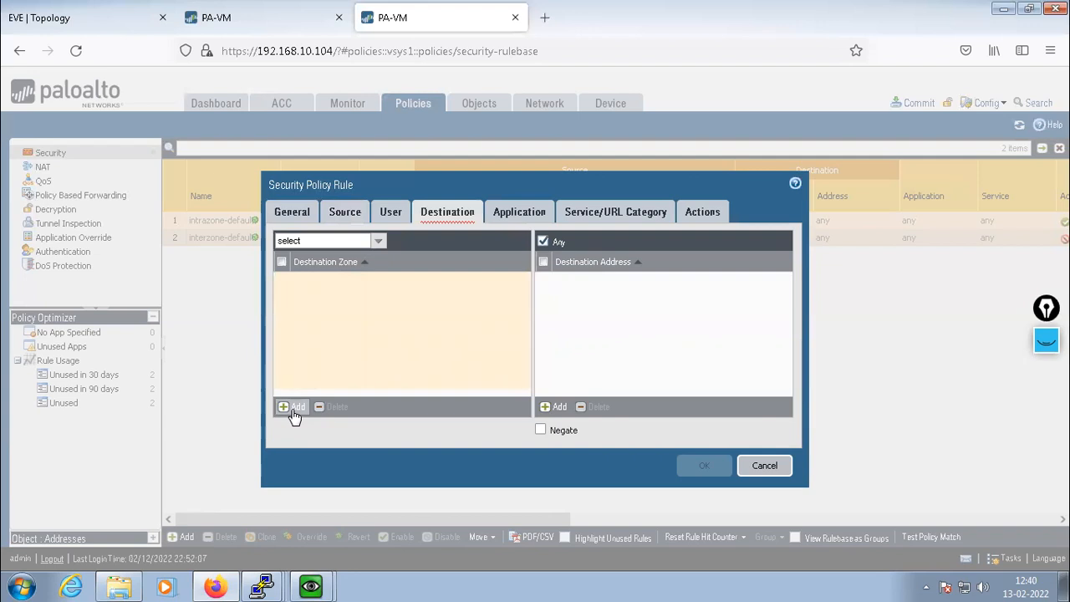
pyautogui.click(345, 214)
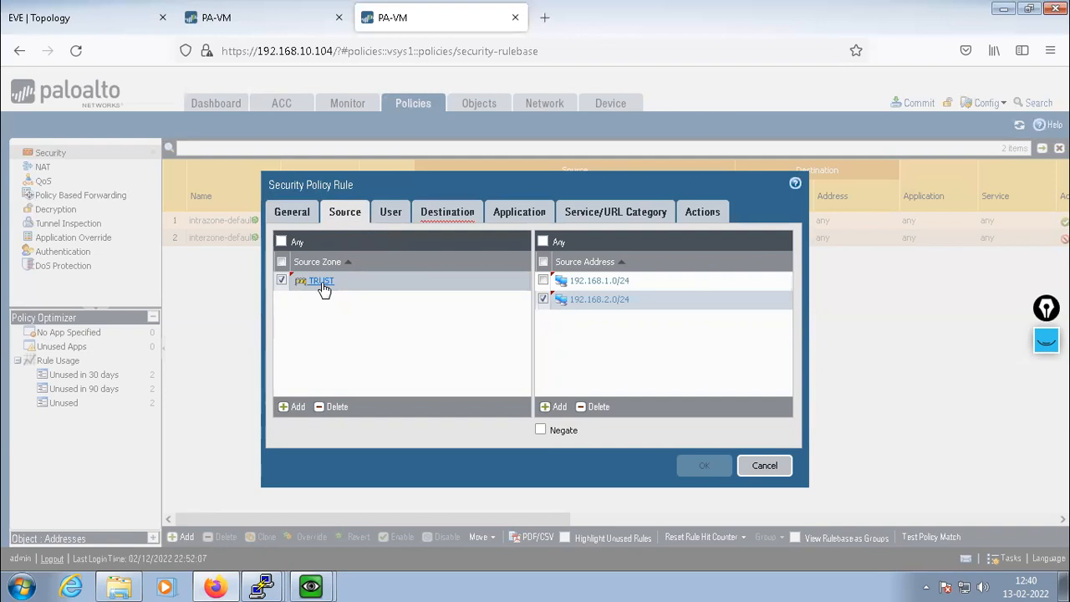
pyautogui.click(447, 213)
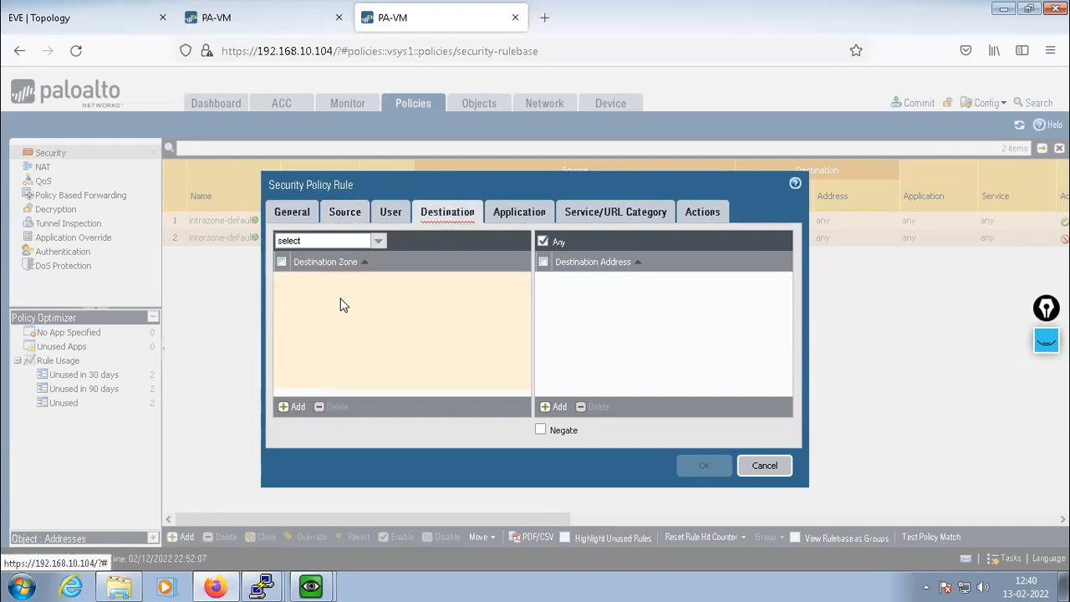
pyautogui.click(289, 407)
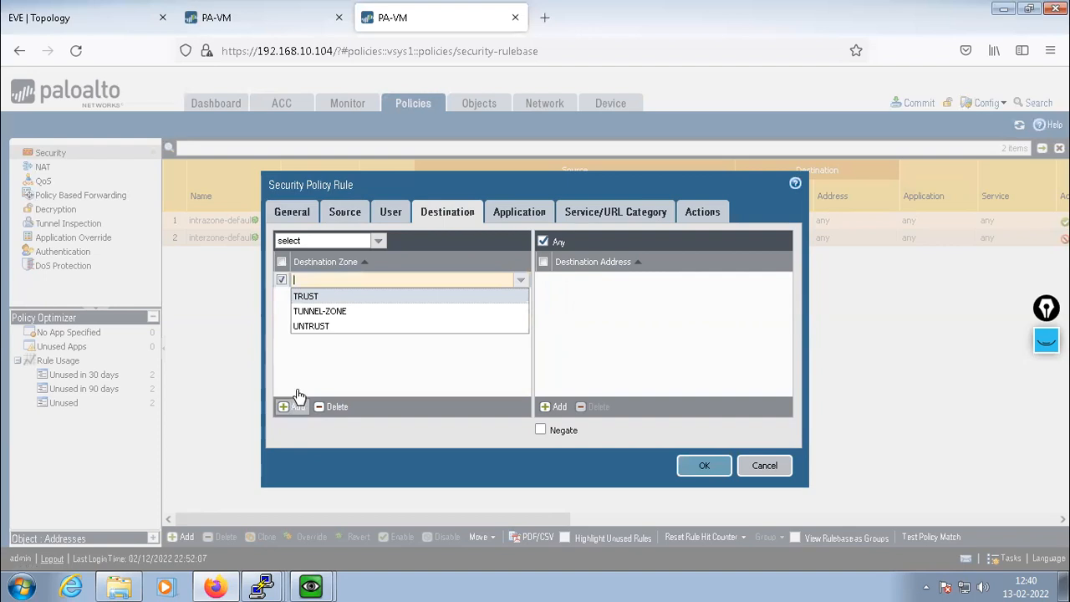
pyautogui.click(320, 312)
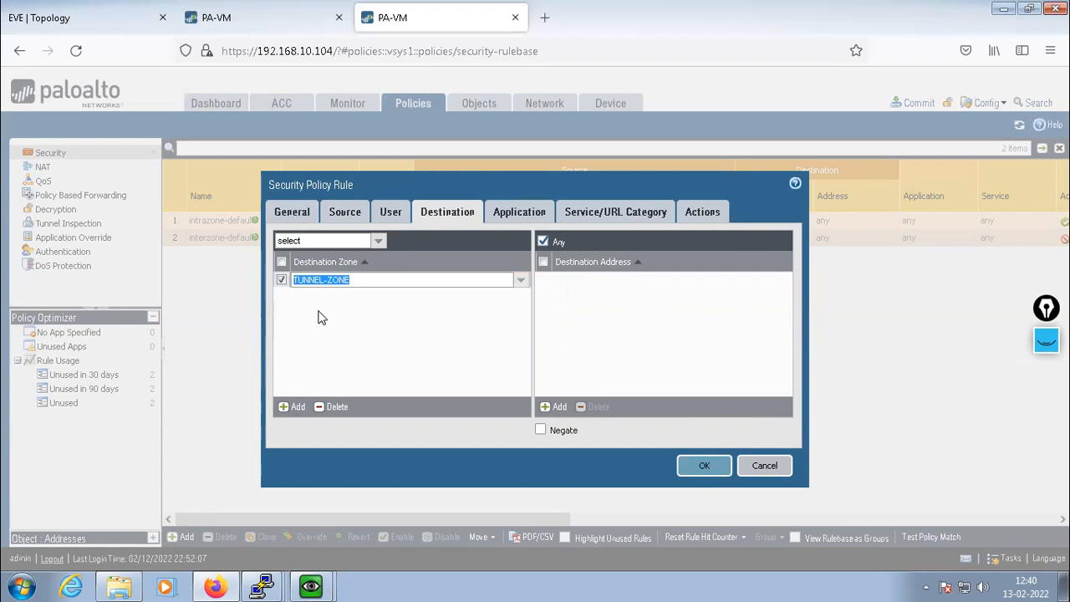
pyautogui.click(320, 315)
# Add destination addresses 10.1.1.0/24 and 10.2.2.0/24 to the rule
pyautogui.click(554, 407)
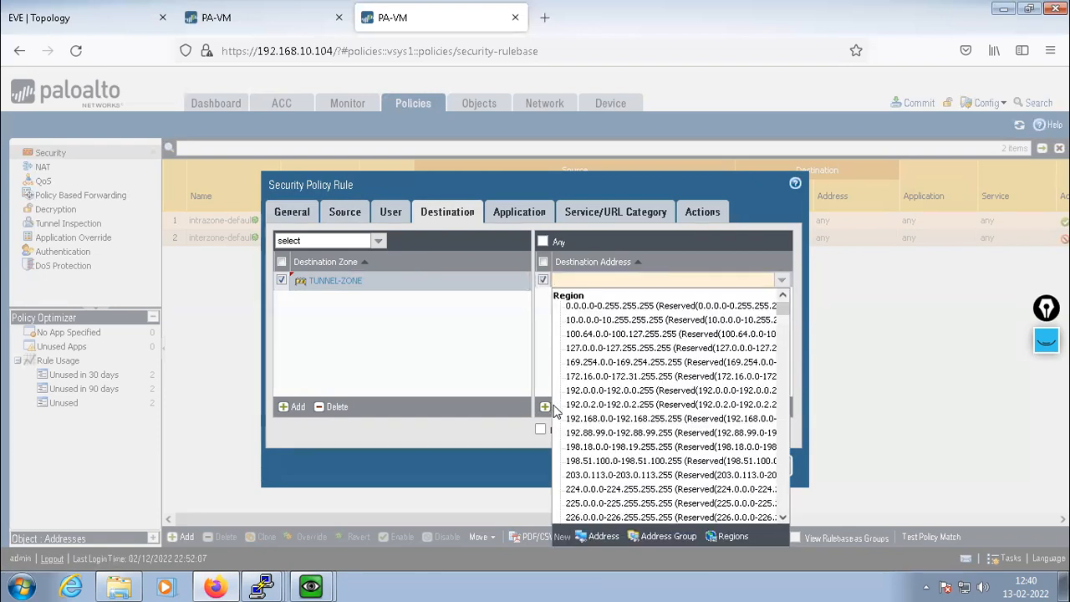
pyautogui.click(53, 19)
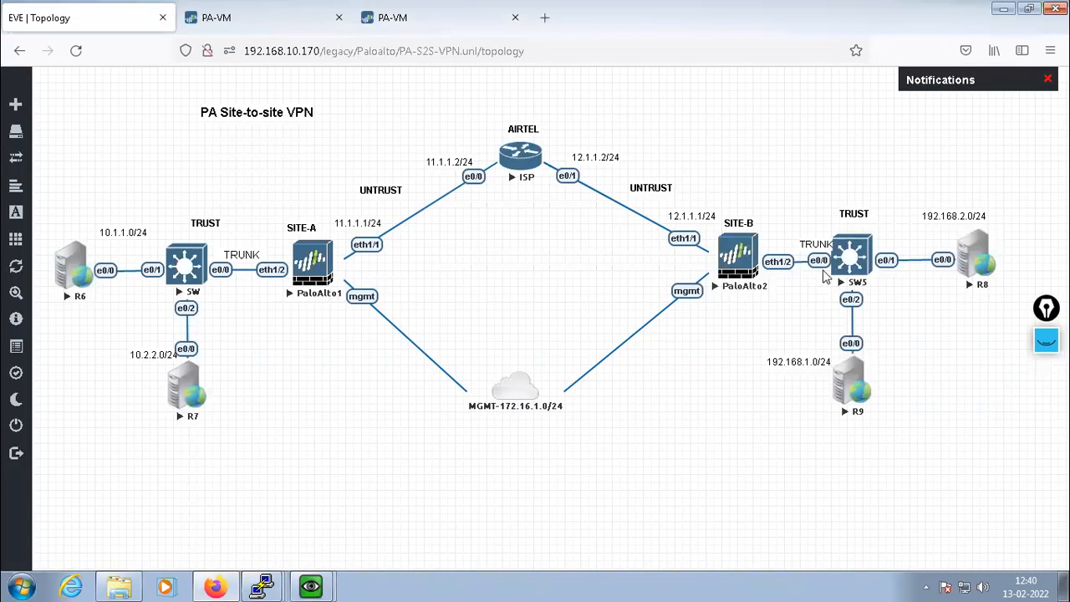
pyautogui.click(417, 18)
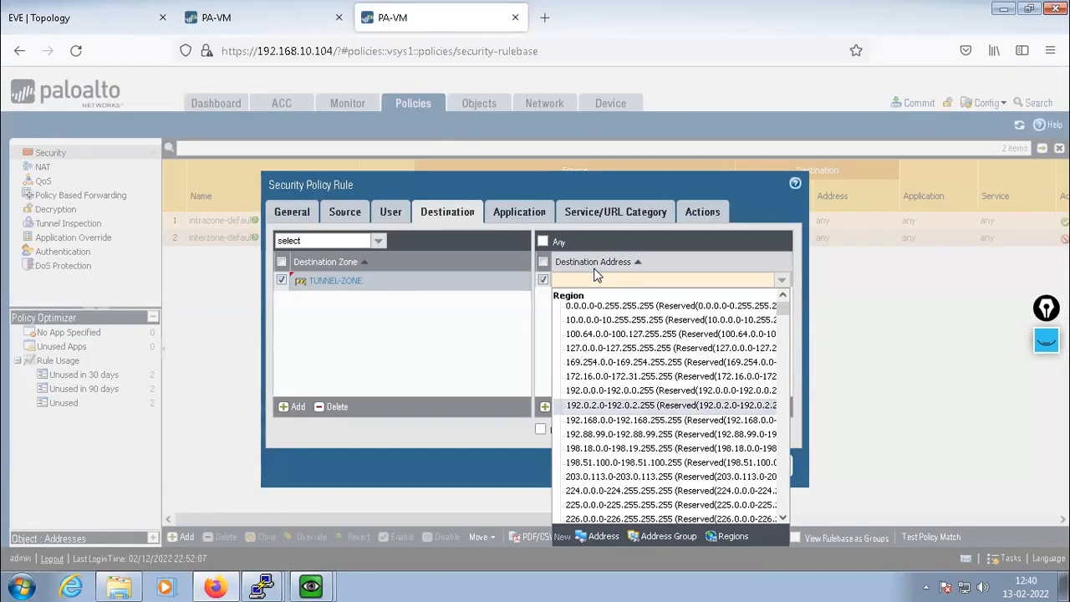
pyautogui.write('.1.1')
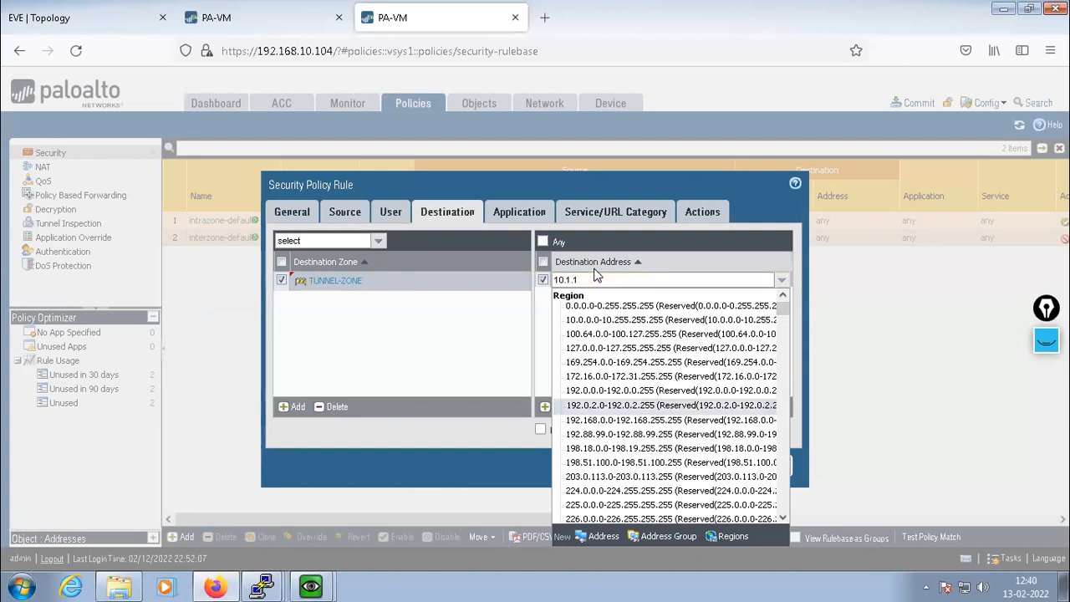
pyautogui.write('.0/24')
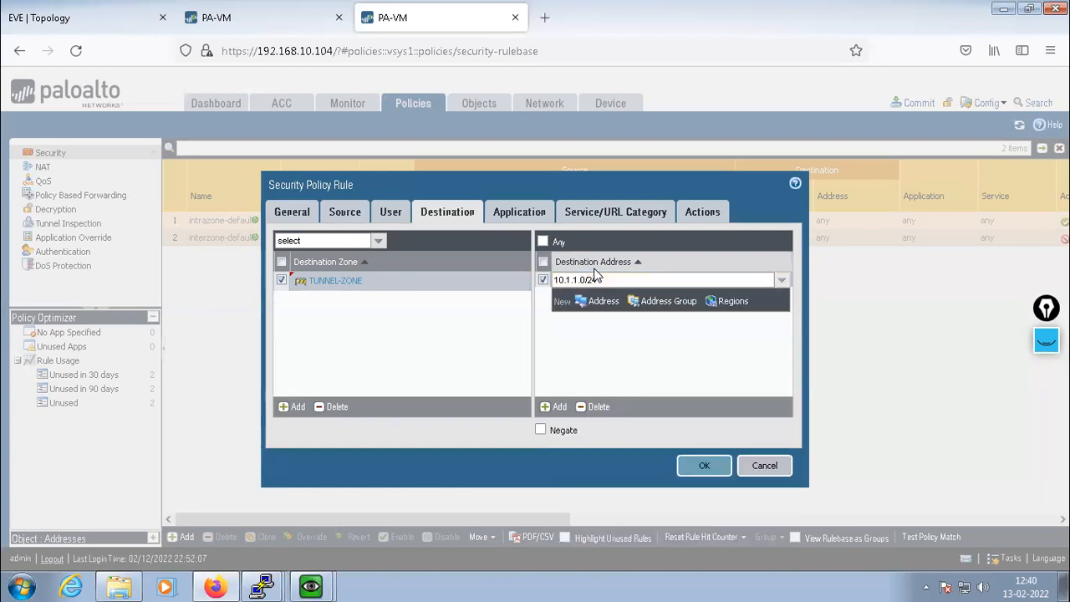
pyautogui.press('Return')
pyautogui.click(556, 406)
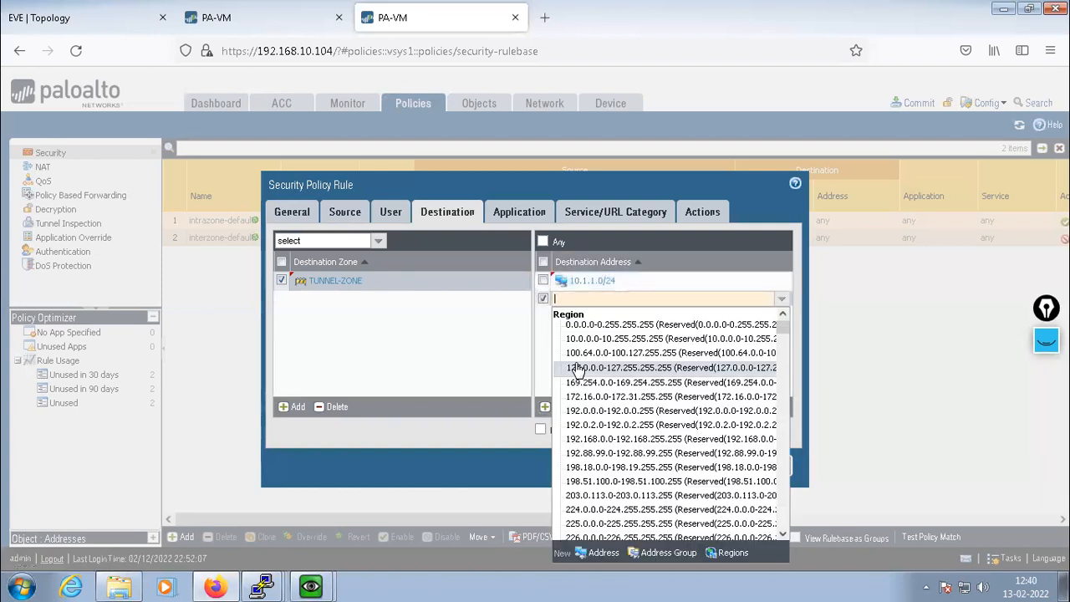
pyautogui.write('10.2.2.')
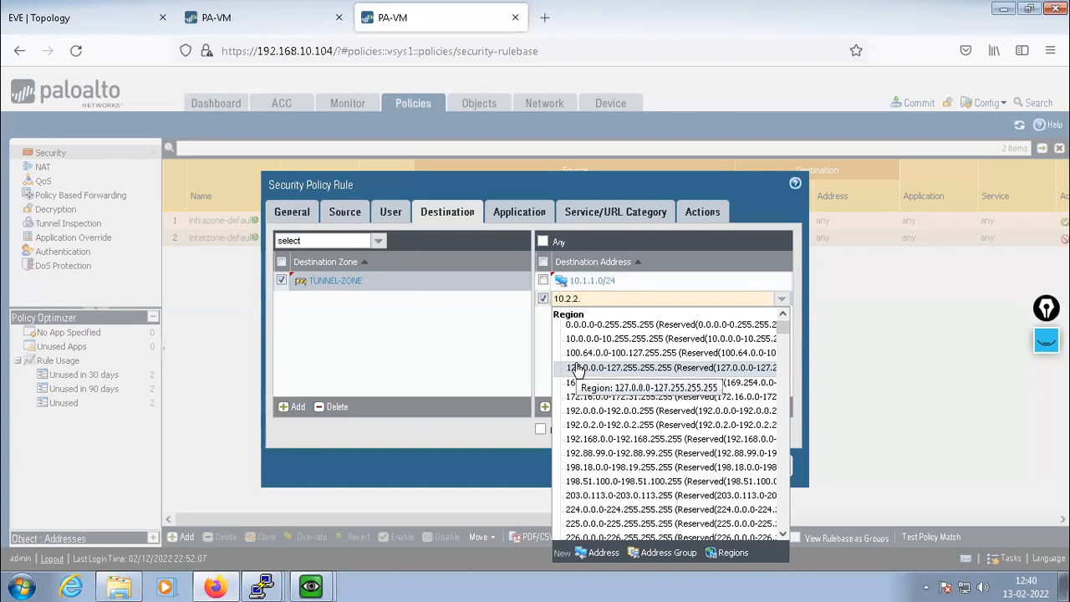
pyautogui.write('0/24')
pyautogui.press('Return')
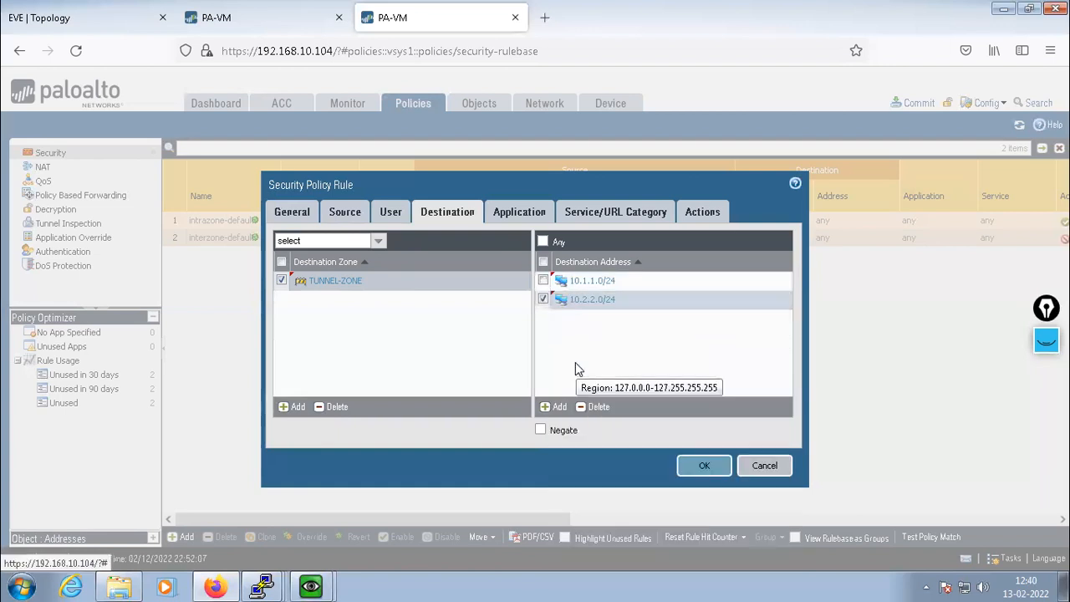
# Enable Log at Session Start in the rule's Actions settings
pyautogui.click(509, 219)
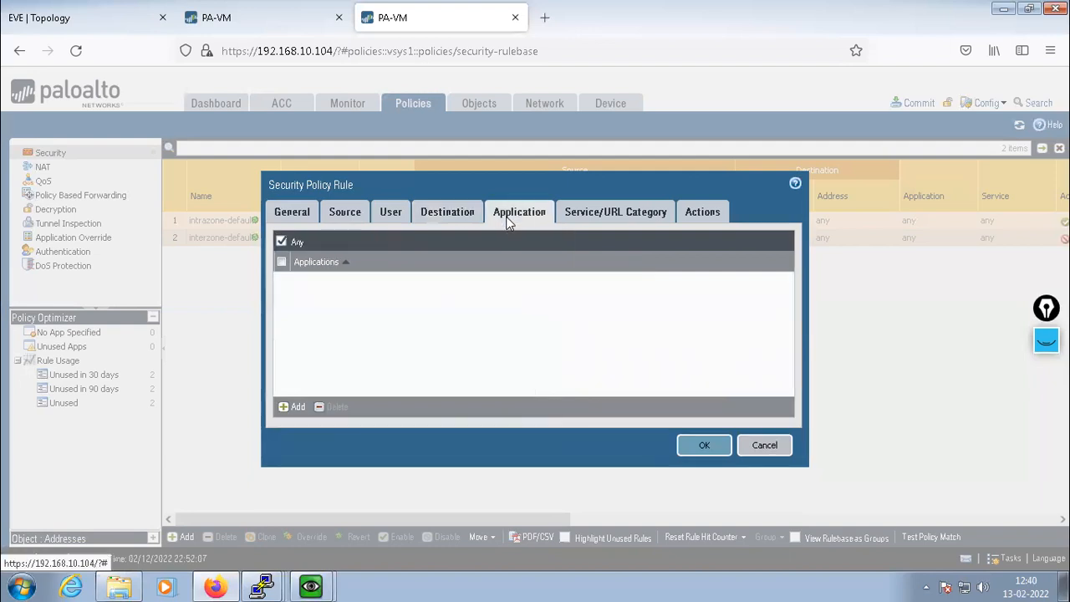
pyautogui.click(613, 212)
pyautogui.click(705, 216)
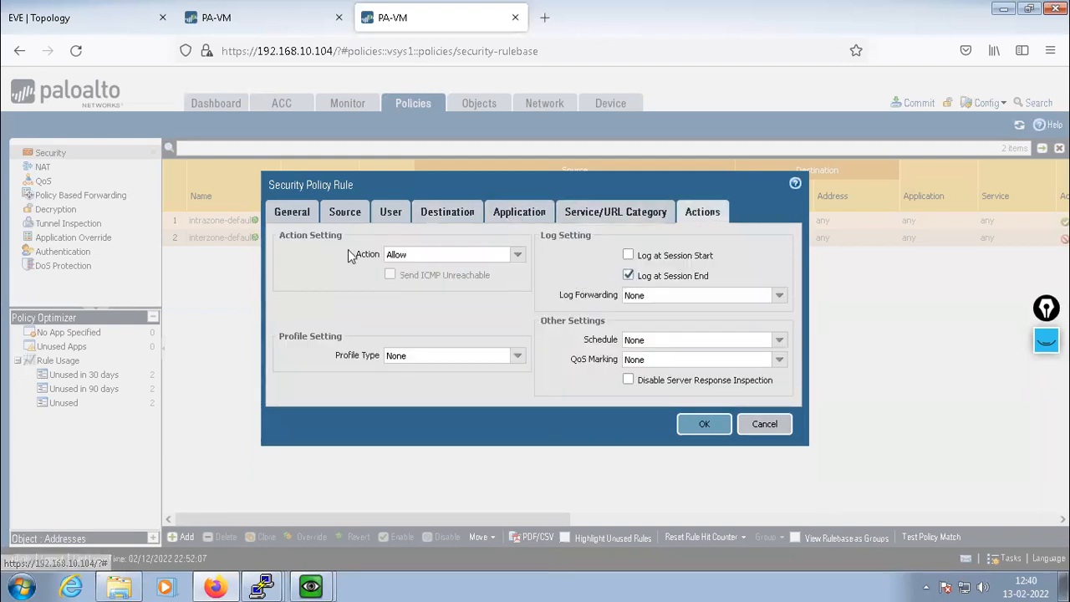
pyautogui.click(628, 255)
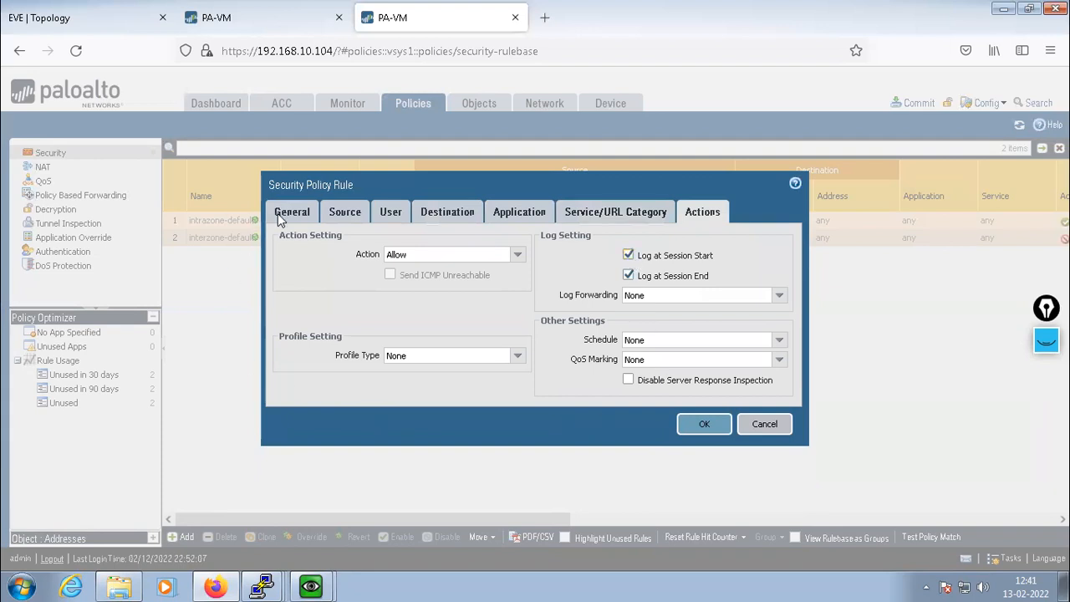
pyautogui.click(345, 214)
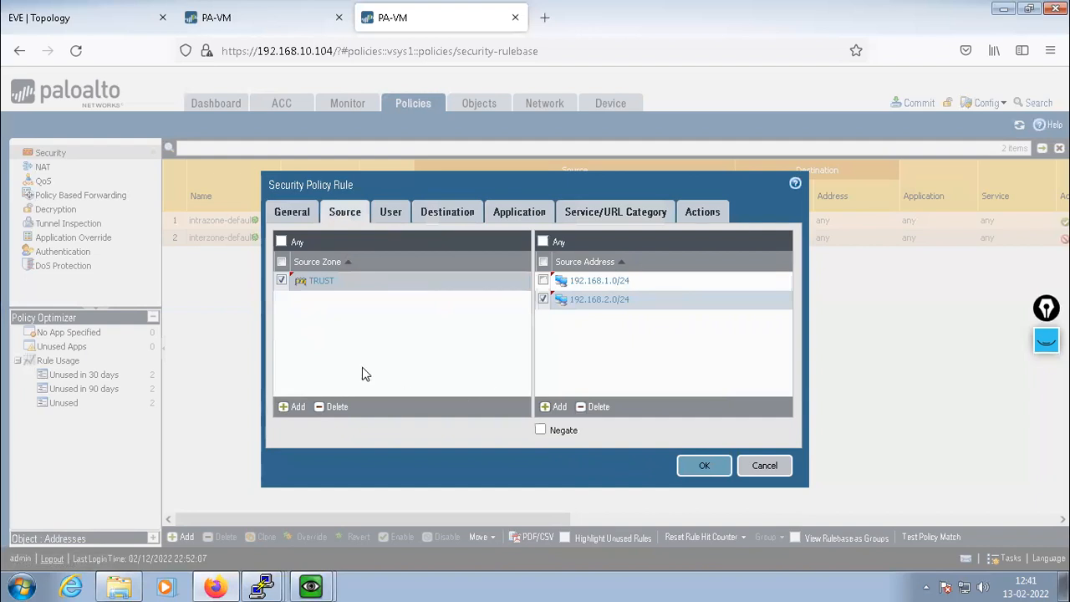
pyautogui.click(17, 20)
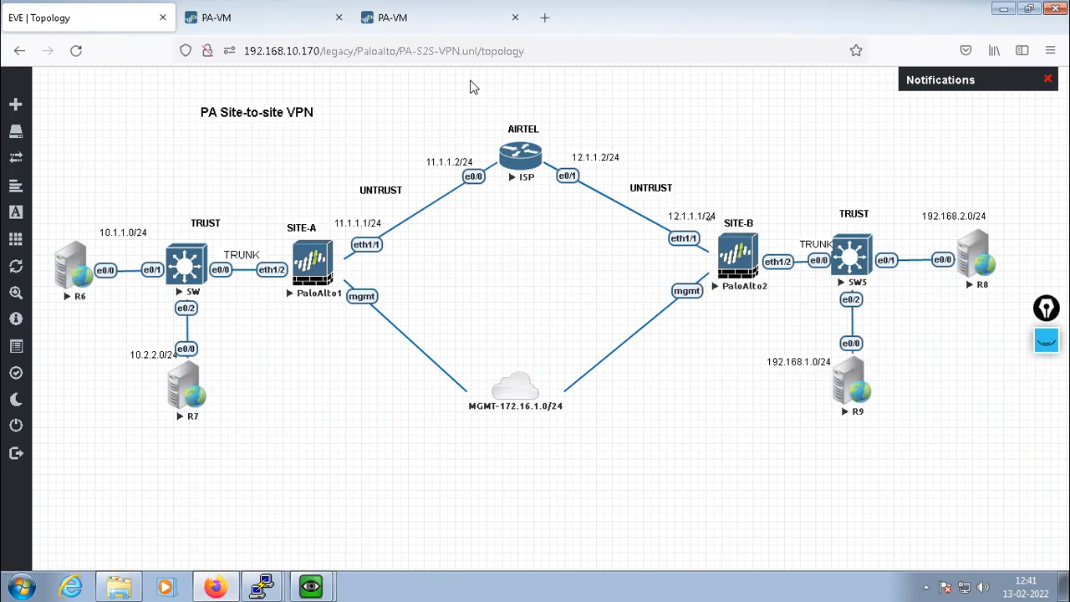
pyautogui.click(435, 21)
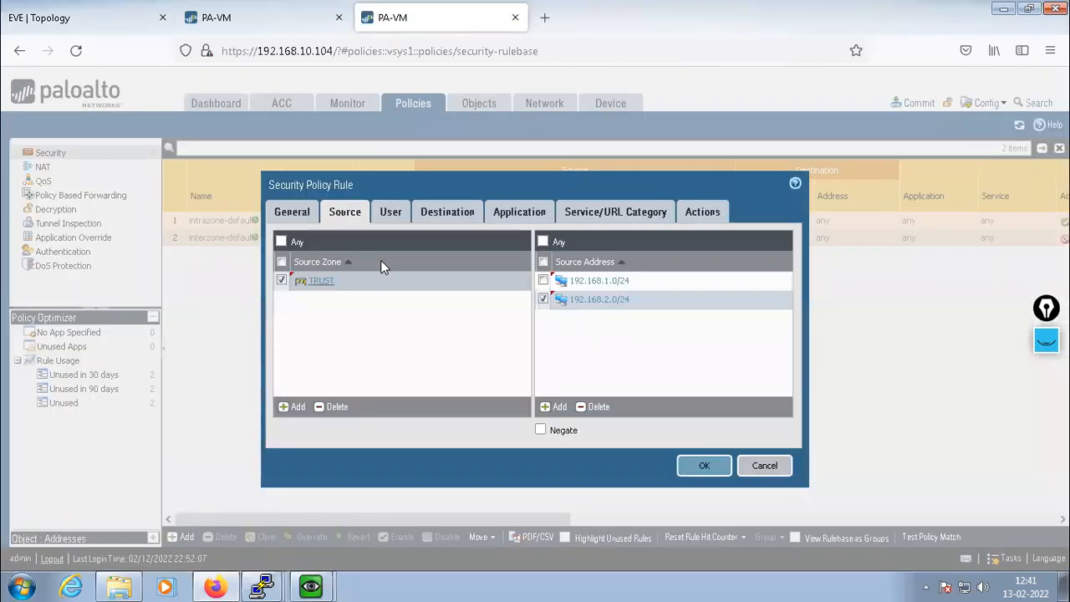
# Add TUNNEL-ZONE as a source zone with source addresses 10.1.1.0/24 and 10.2.2.0/24
pyautogui.click(287, 407)
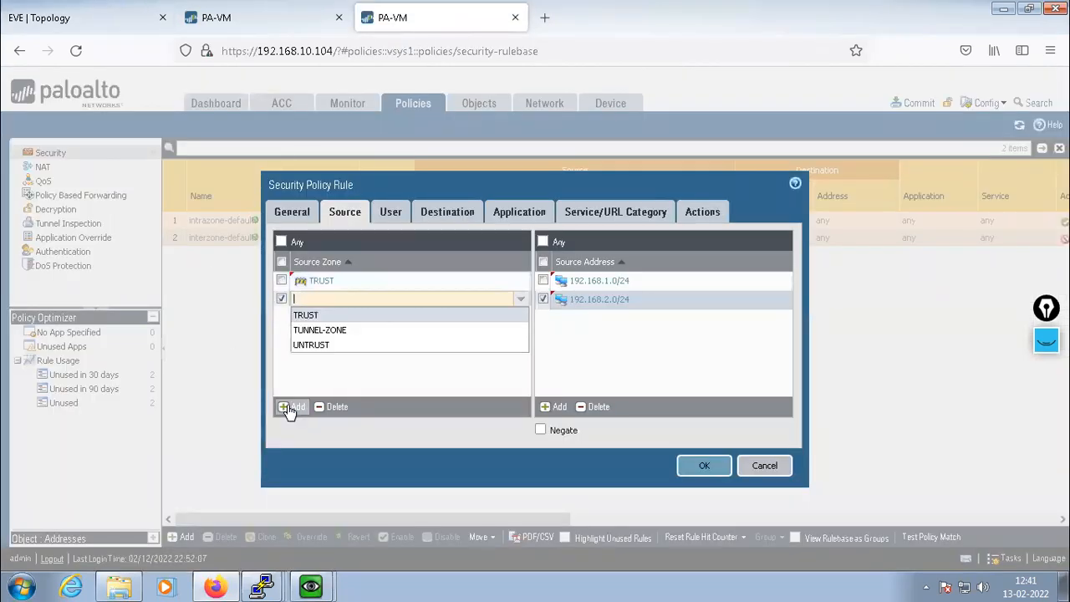
pyautogui.click(320, 334)
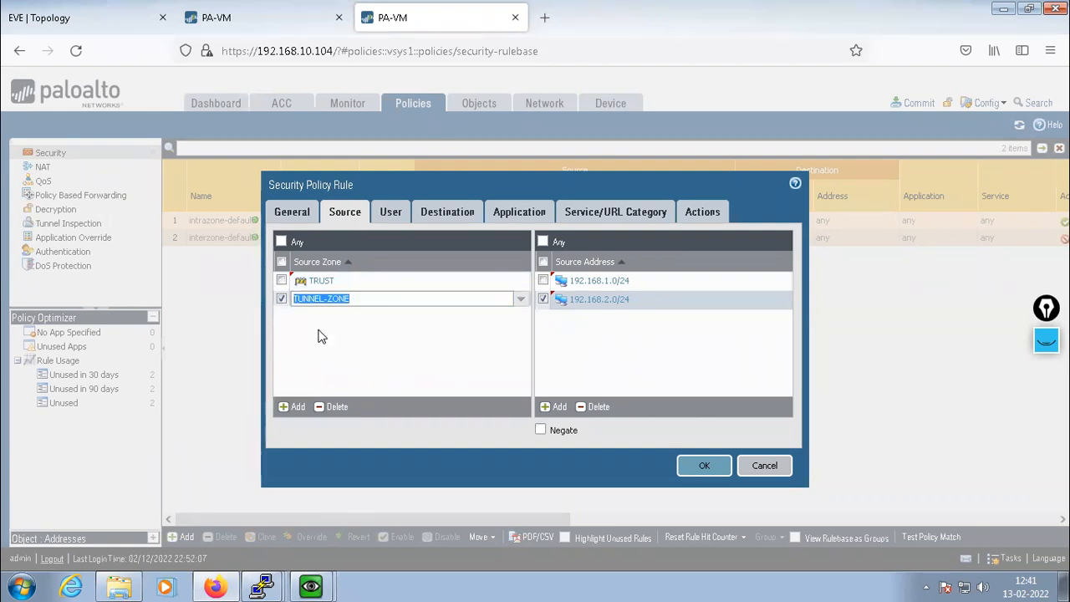
pyautogui.click(365, 373)
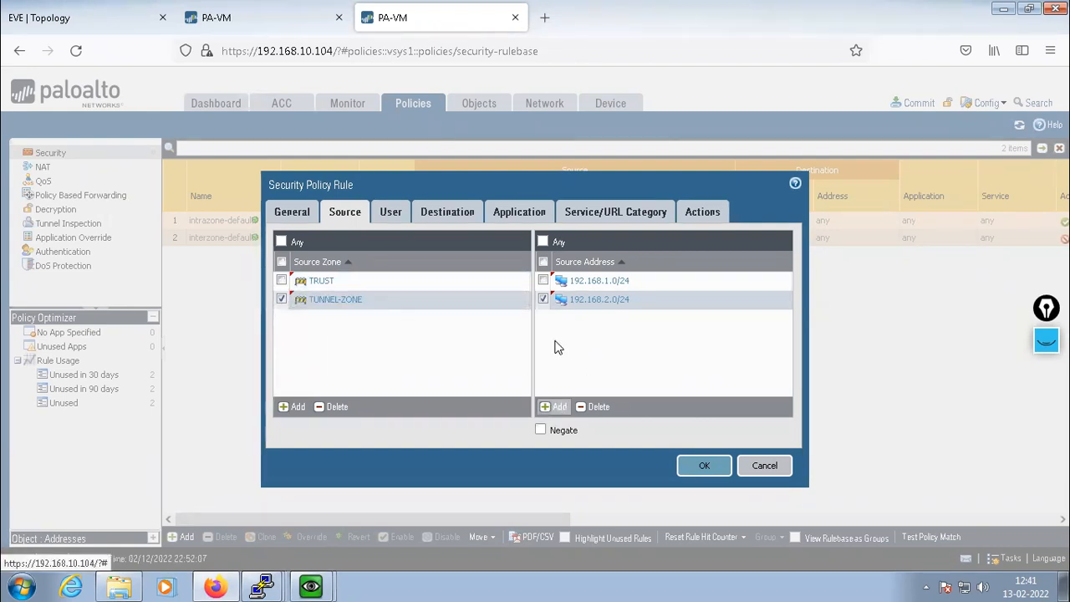
pyautogui.click(555, 406)
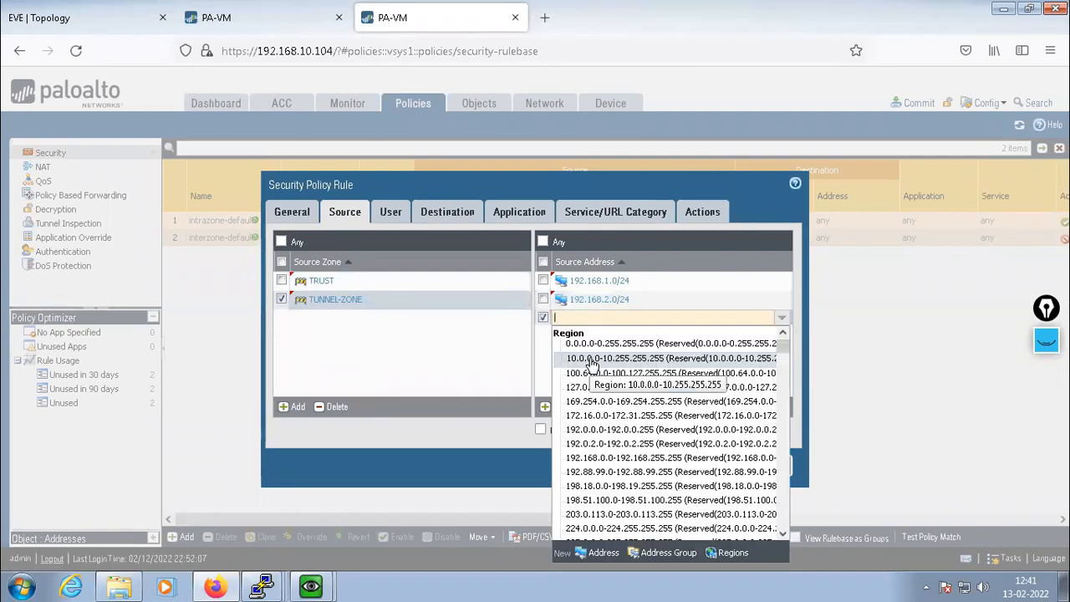
pyautogui.write('10.1.1.')
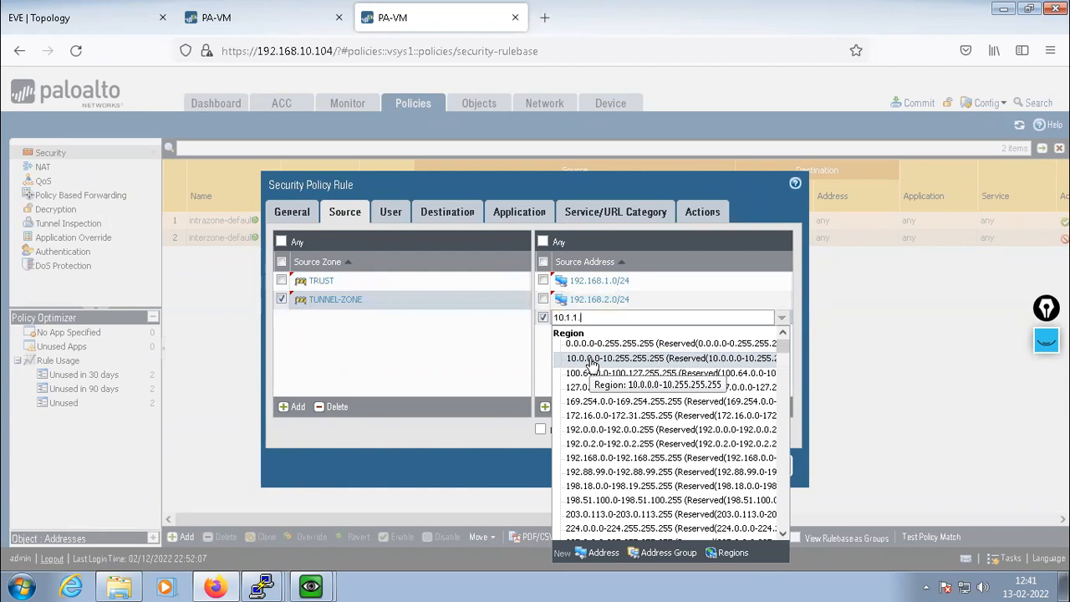
pyautogui.write('0/24')
pyautogui.press('Return')
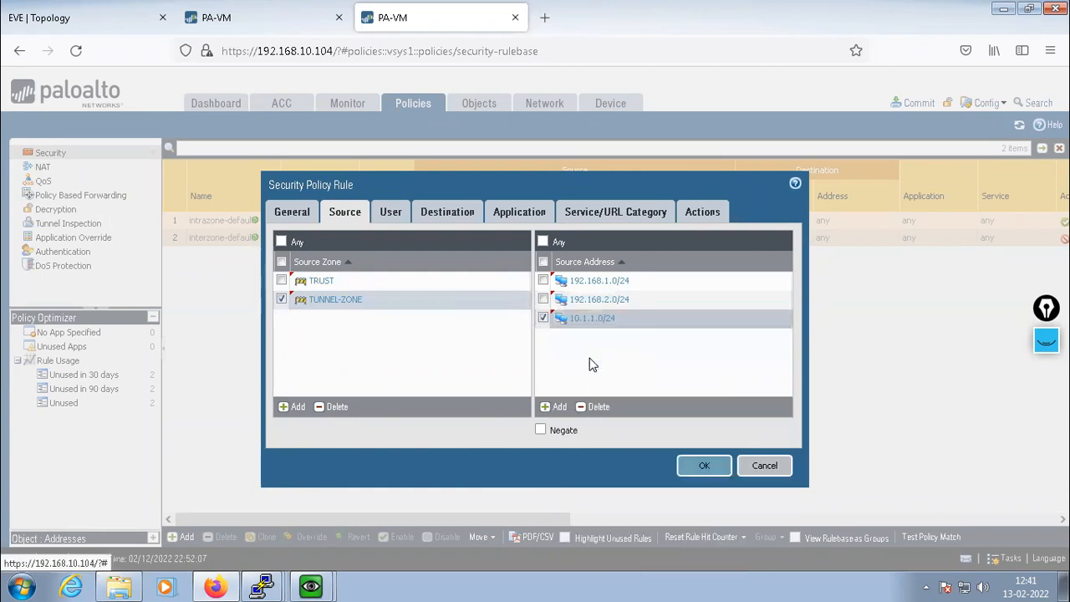
pyautogui.click(552, 406)
pyautogui.write('10.2.2.0')
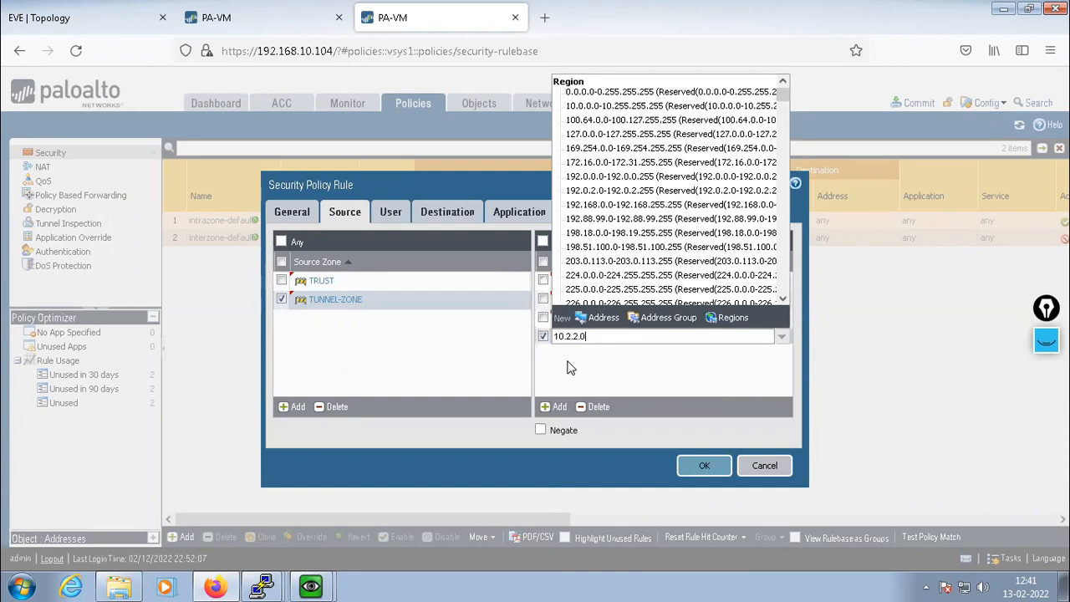
pyautogui.write('/24')
pyautogui.press('Return')
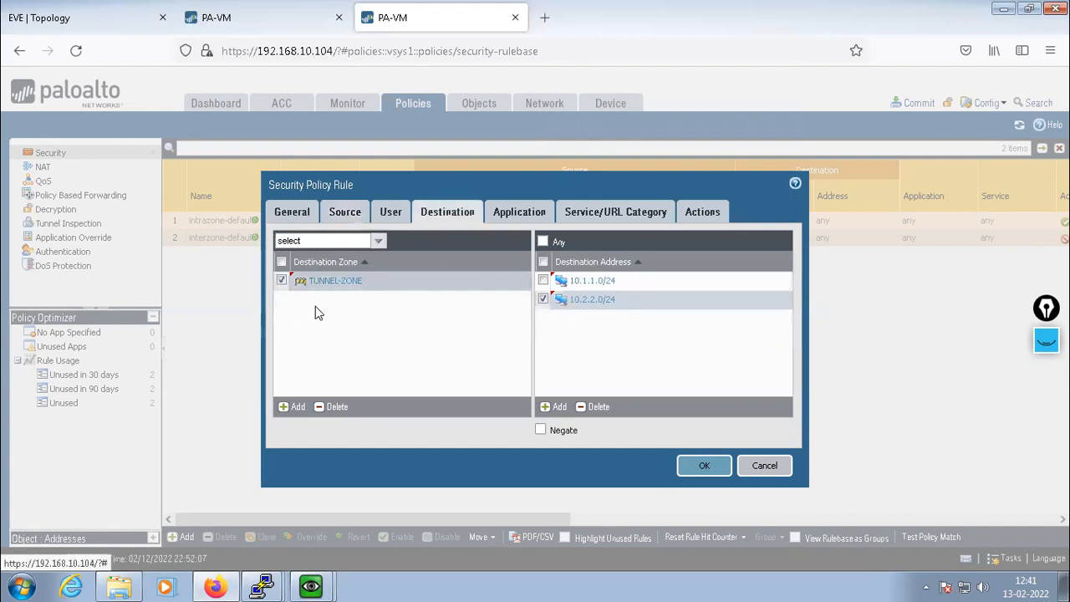
# Add TRUST as a destination zone with destinations 192.168.1.0/24 and 192.168.2.0/24
pyautogui.click(152, 22)
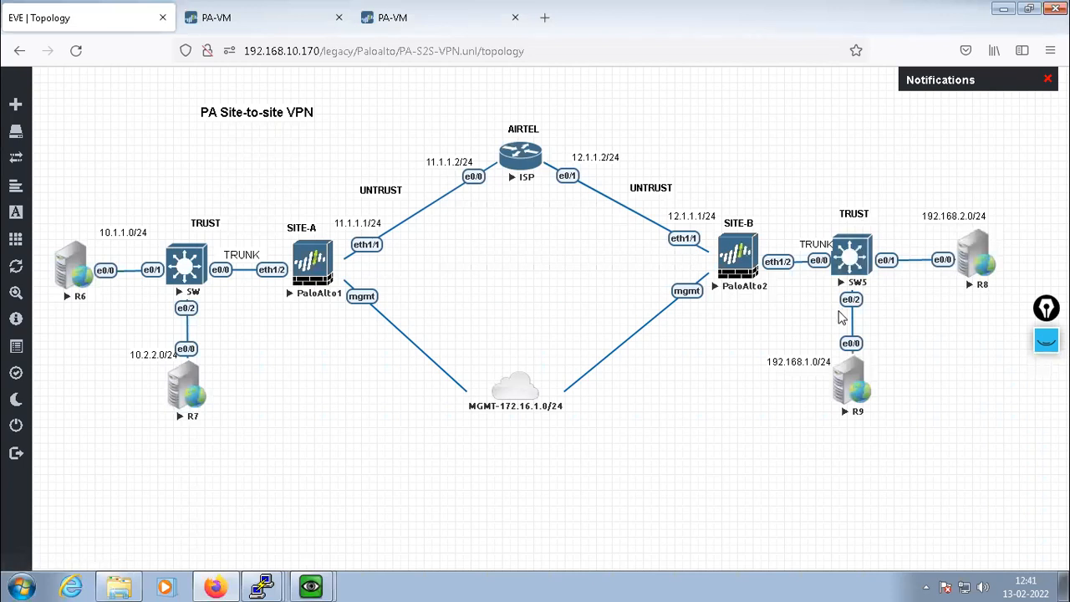
pyautogui.click(428, 23)
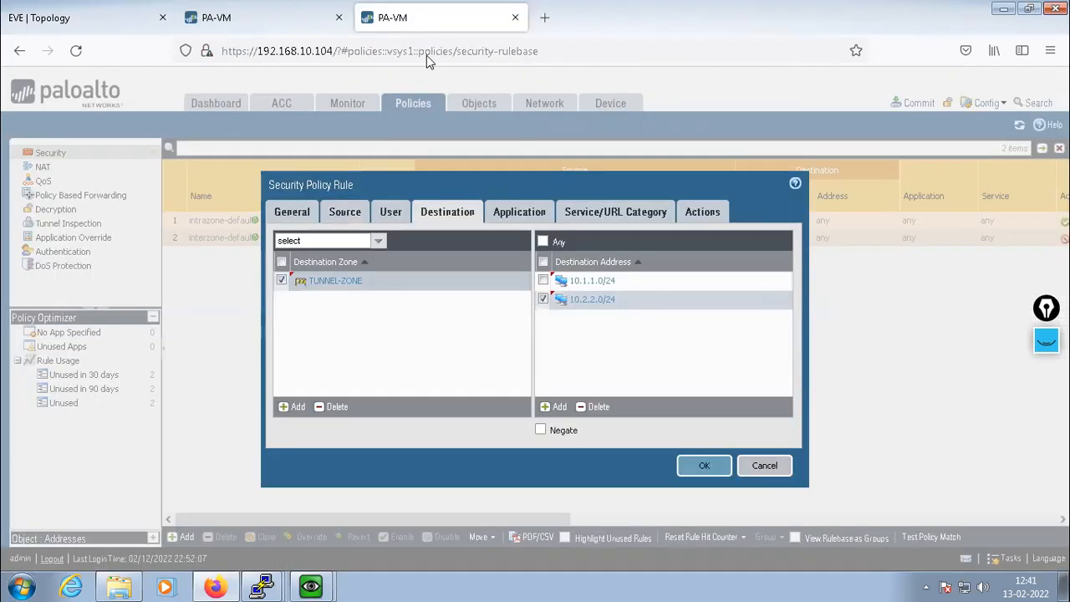
pyautogui.click(295, 407)
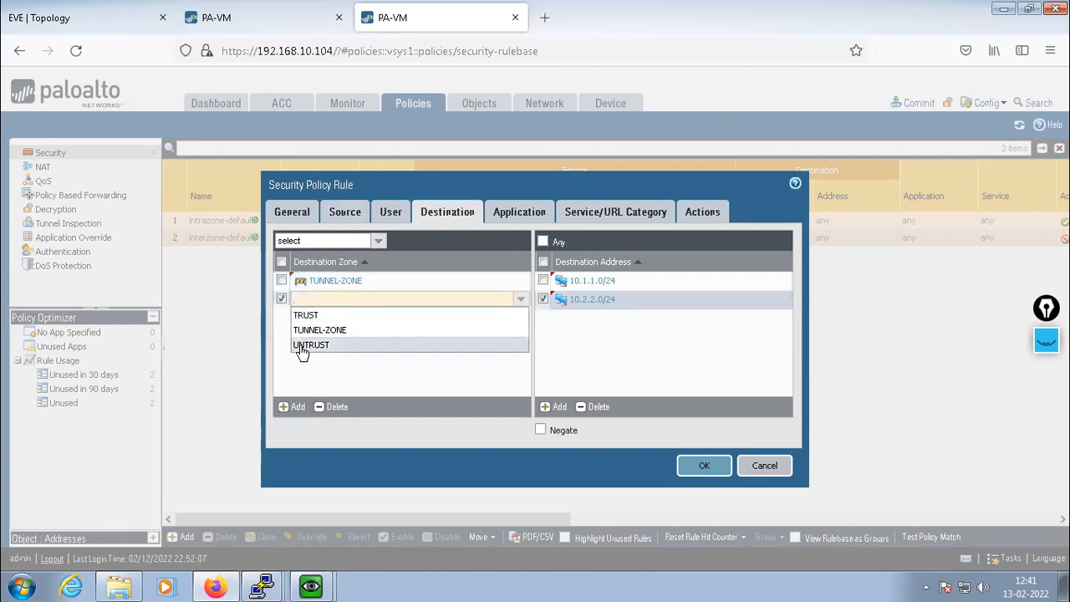
pyautogui.click(303, 315)
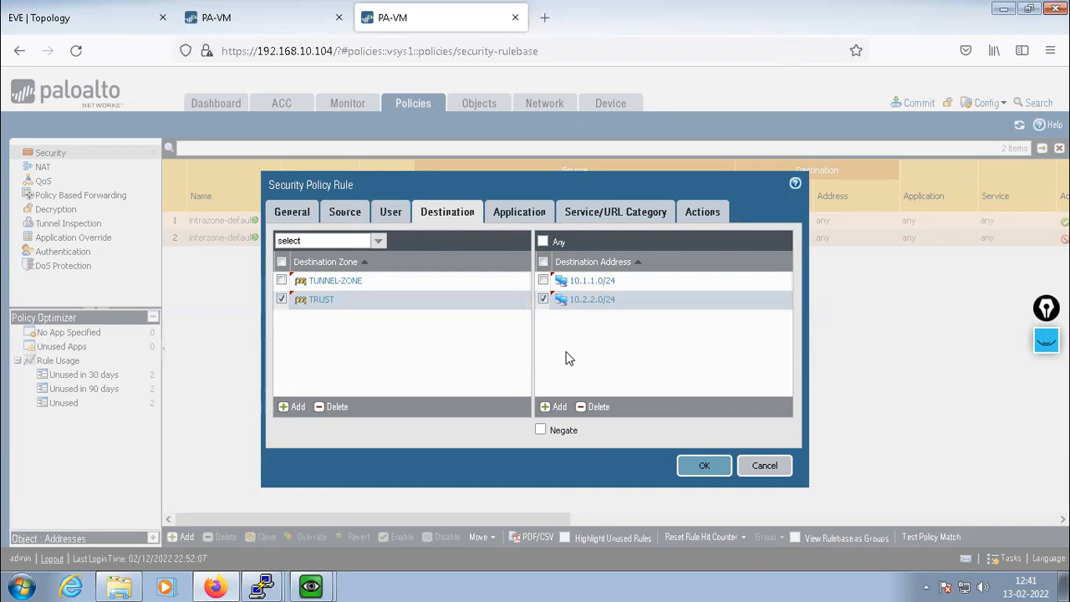
pyautogui.click(552, 407)
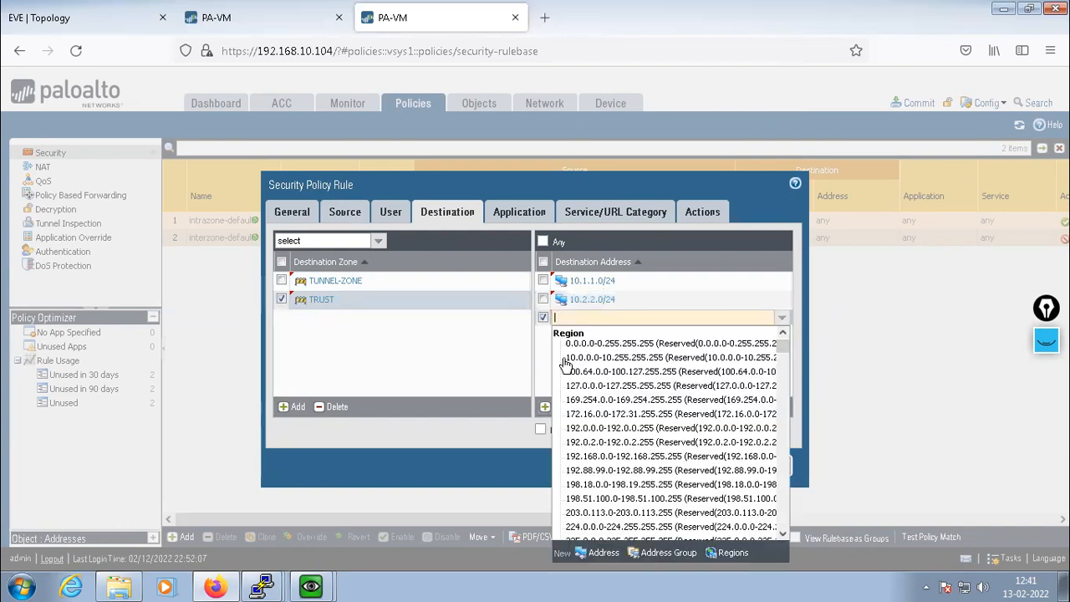
pyautogui.write('192.16')
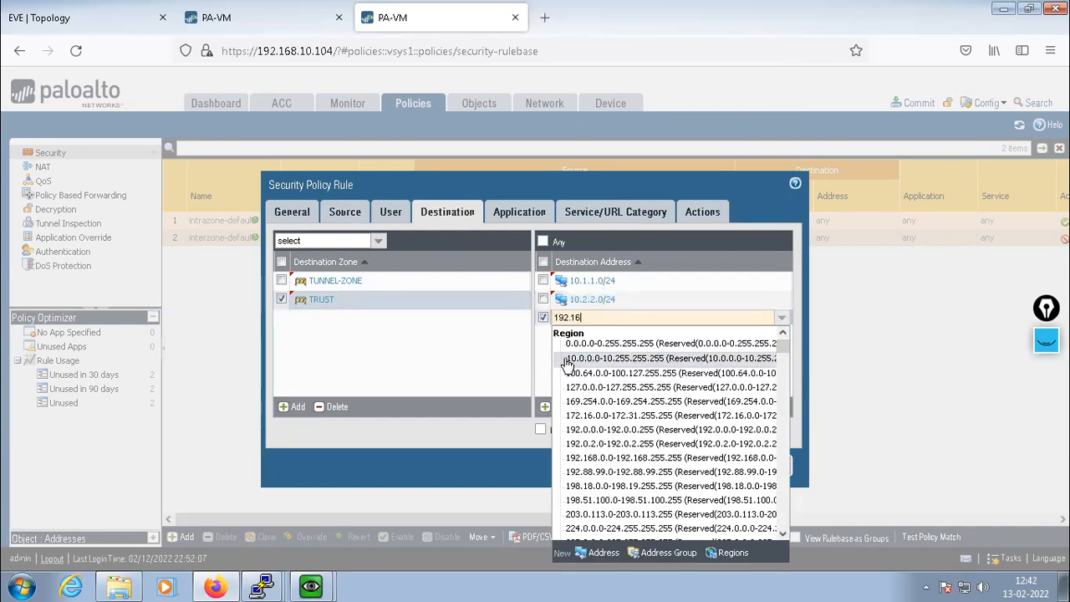
pyautogui.write('8.1.0/24')
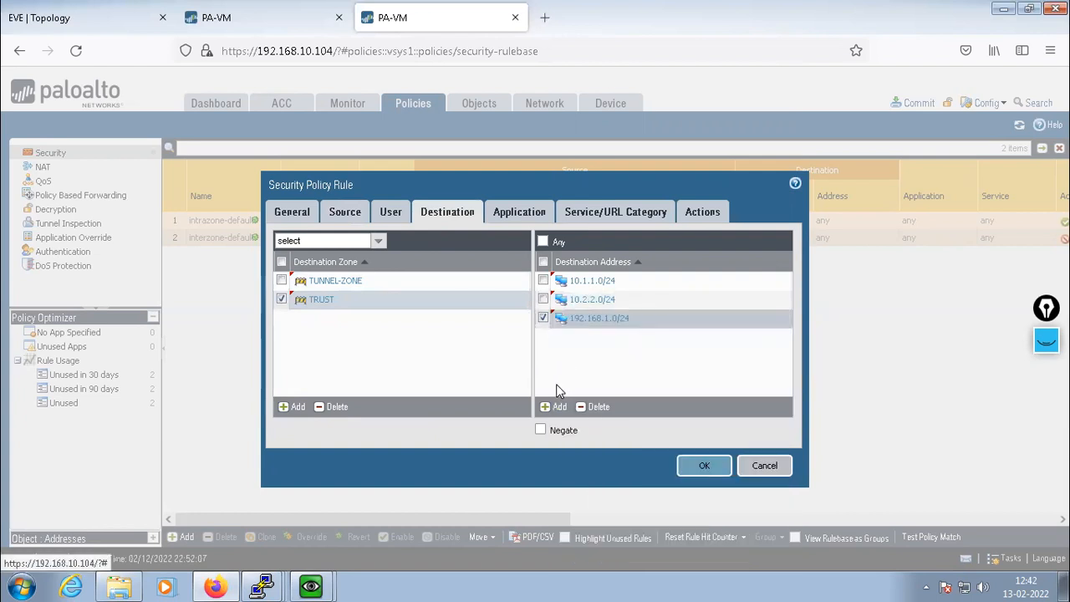
pyautogui.click(550, 408)
pyautogui.write('192.168.2')
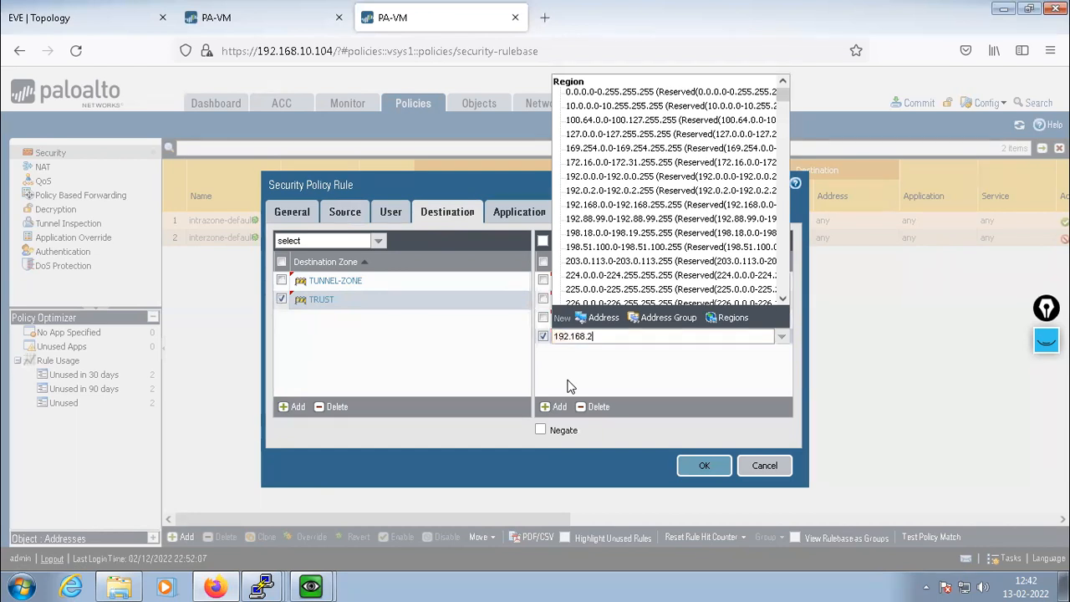
pyautogui.write('.0')
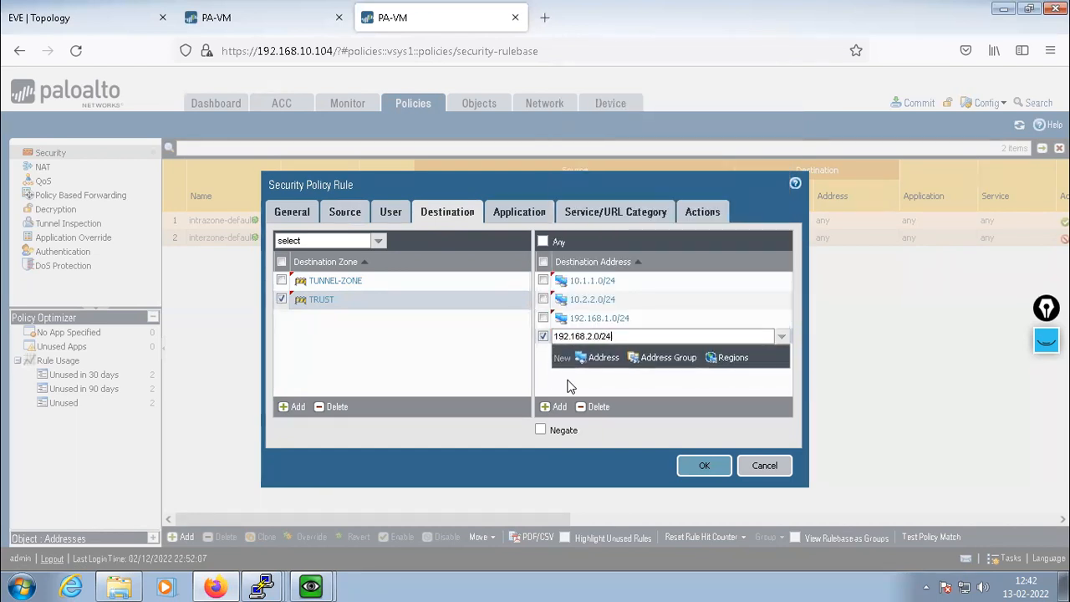
pyautogui.write('/24')
pyautogui.press('Return')
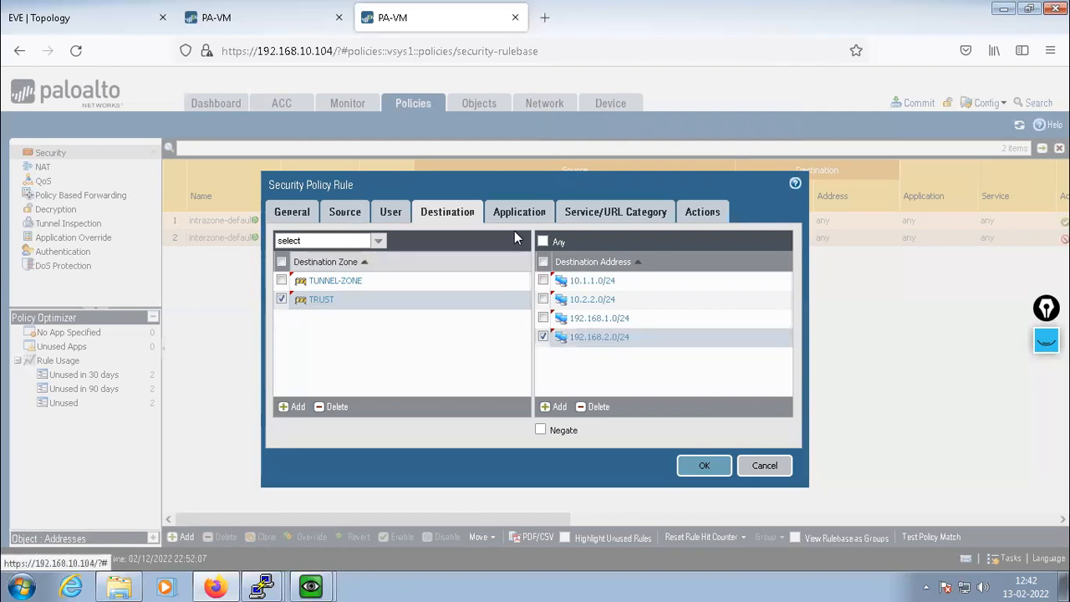
# Review the rule's tabs and save VPN-POLICY to the Security rulebase
pyautogui.click(512, 214)
pyautogui.click(602, 214)
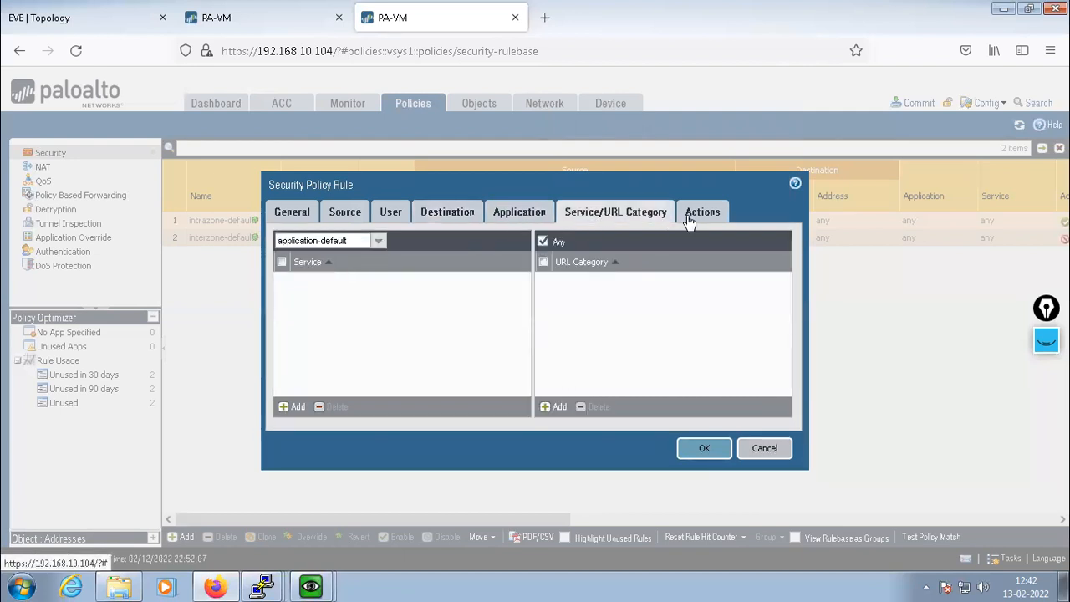
pyautogui.click(687, 218)
pyautogui.click(340, 216)
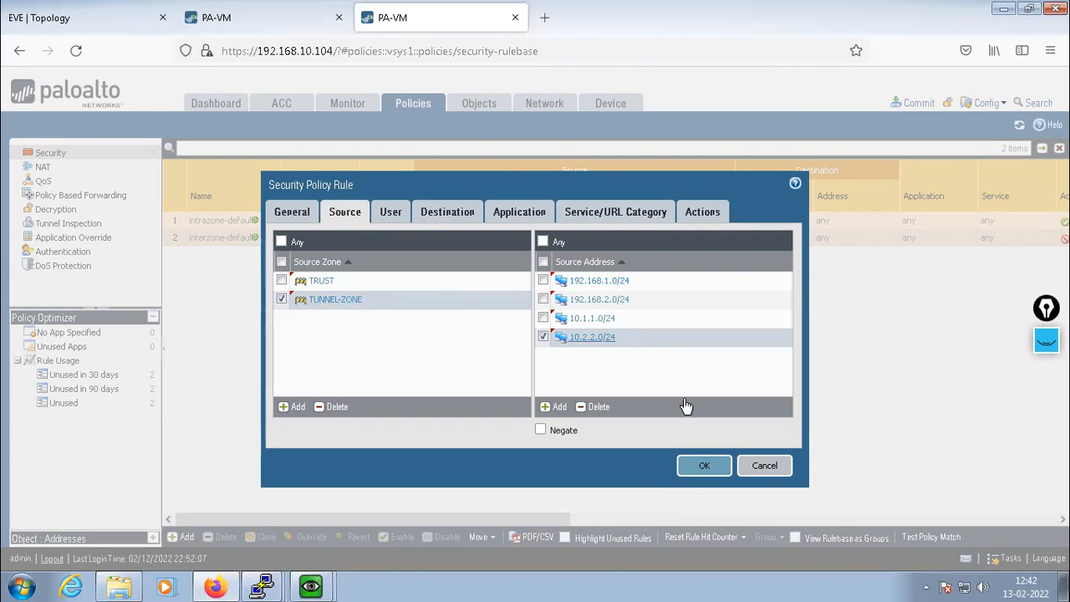
pyautogui.click(696, 470)
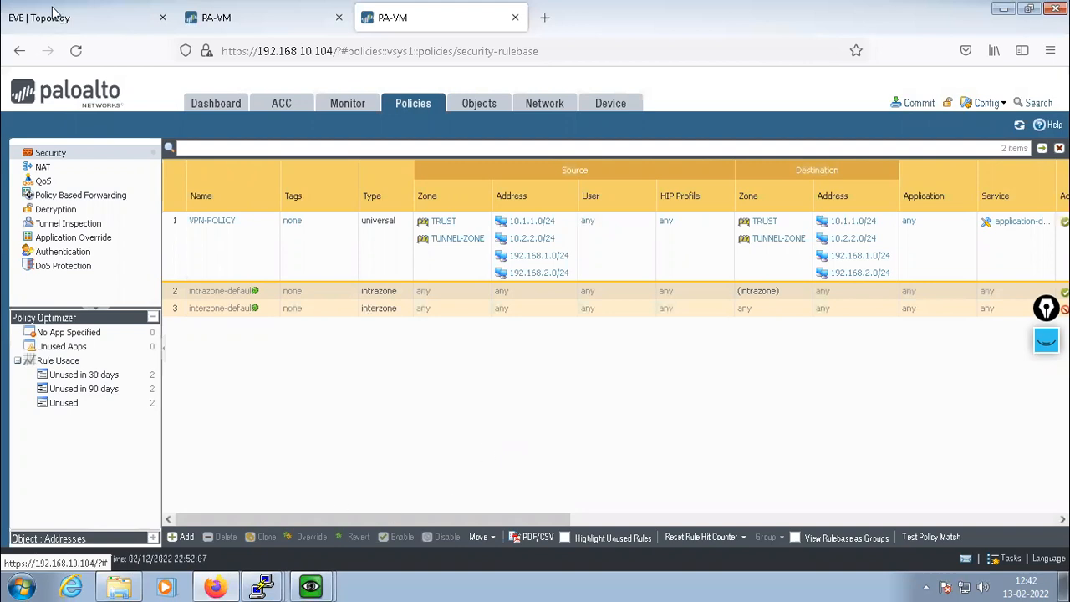
# Open a telnet console to SW5 and enter global configuration mode
pyautogui.click(84, 25)
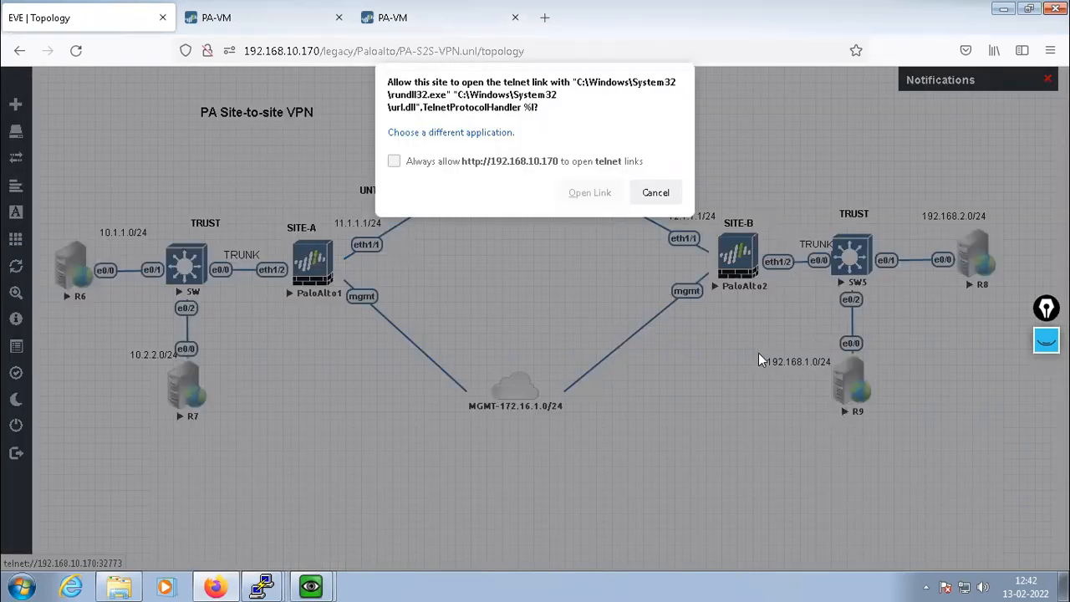
pyautogui.click(857, 259)
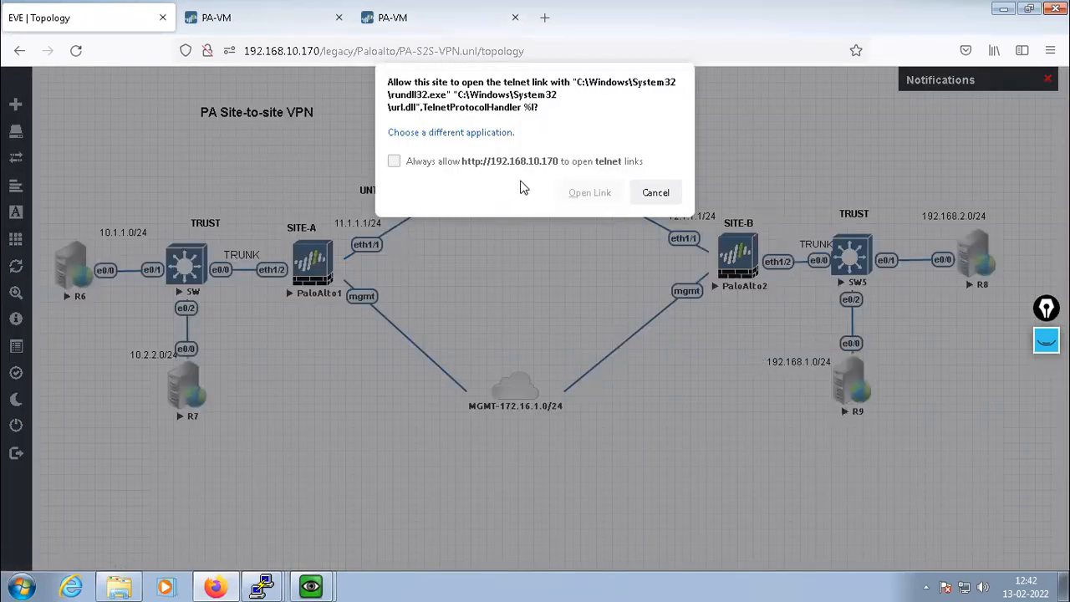
pyautogui.click(591, 192)
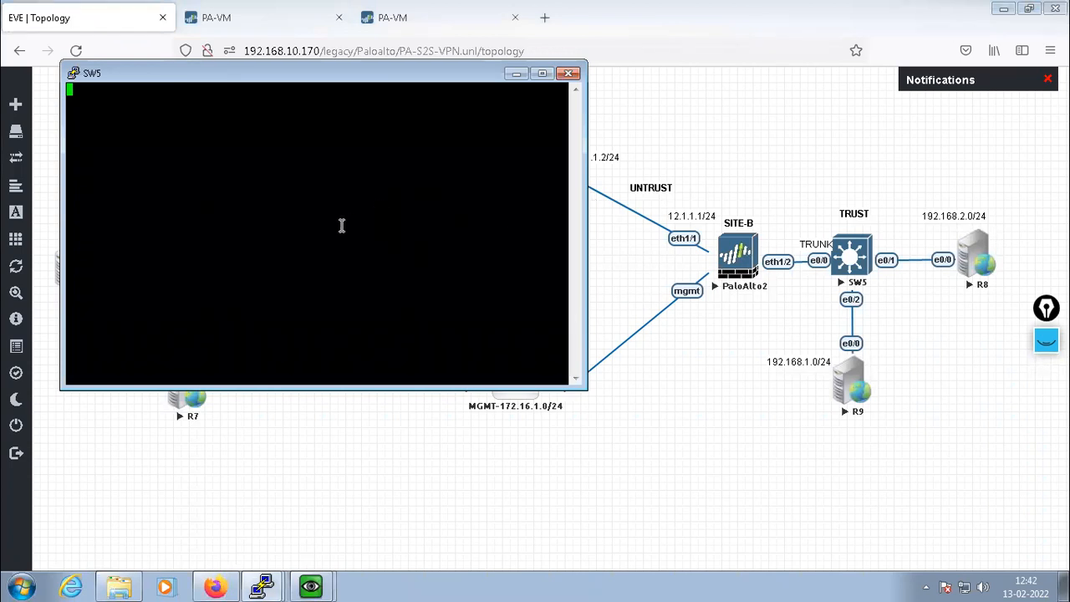
pyautogui.press('Return')
pyautogui.press('Return')
pyautogui.press('Return')
pyautogui.write('config t')
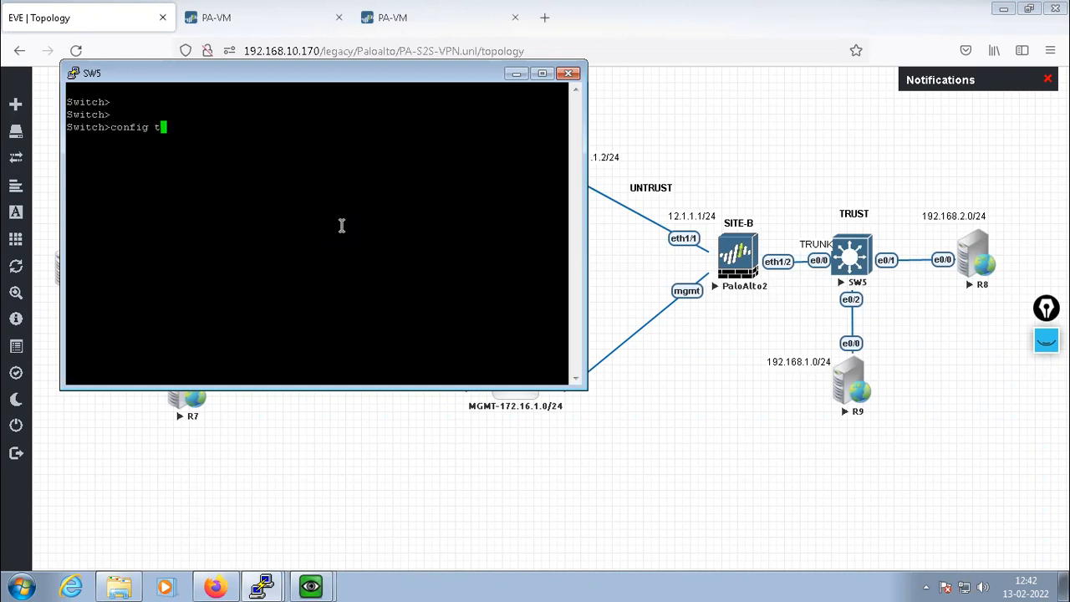
pyautogui.press('Return')
pyautogui.press('Return')
pyautogui.press('Return')
pyautogui.write('en')
pyautogui.press('Return')
pyautogui.press('Return')
pyautogui.write('config t')
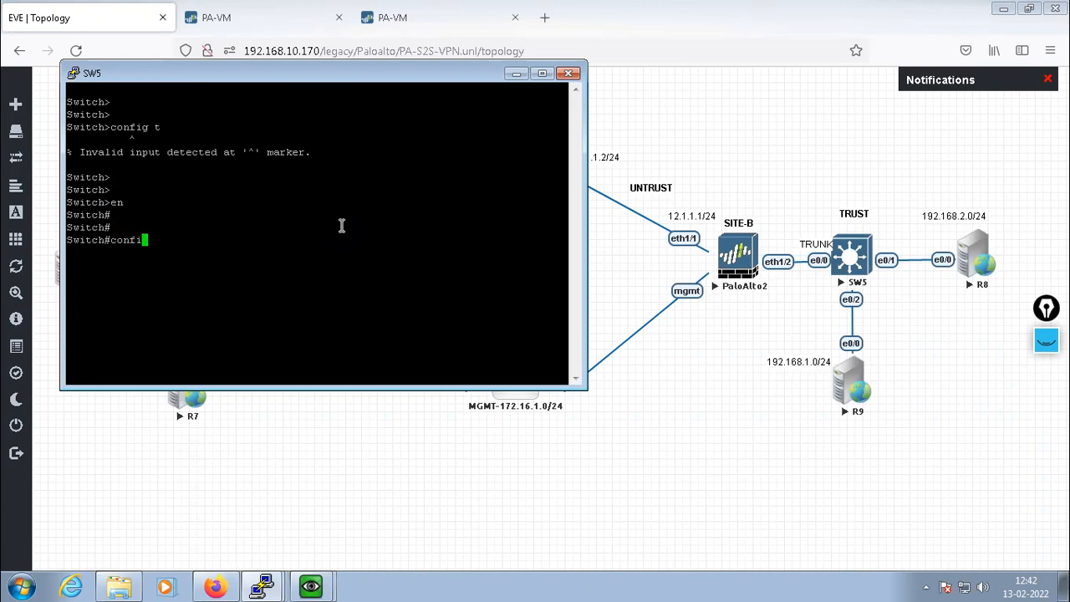
pyautogui.press('Return')
pyautogui.press('Return')
pyautogui.press('Return')
pyautogui.press('Return')
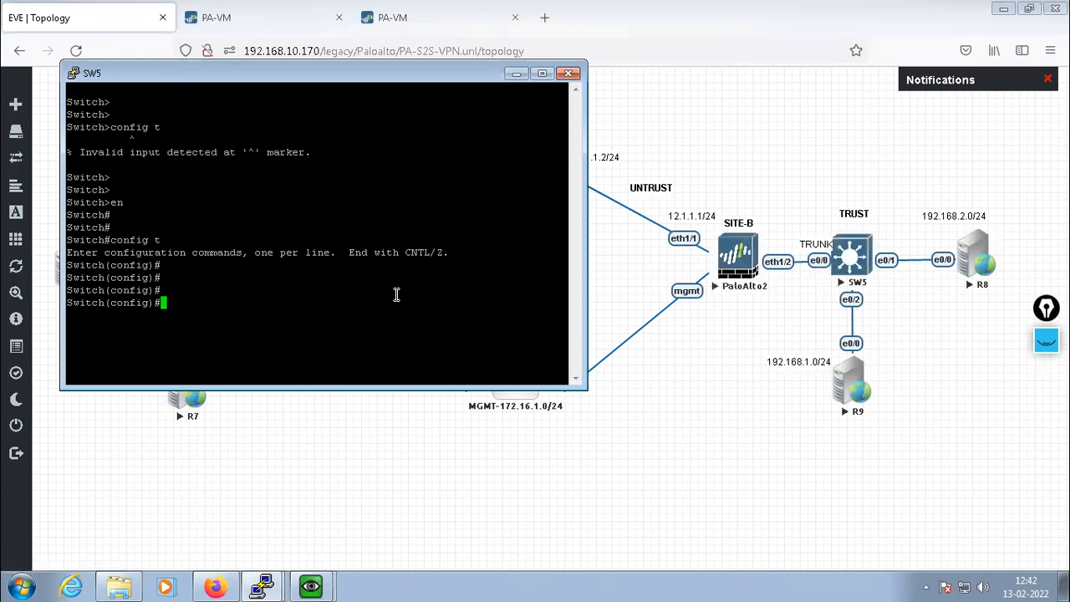
# Make SW5's e0/0 a dot1q trunk port and bring it up with no shut
pyautogui.write('int e0/0')
pyautogui.press('Return')
pyautogui.press('Return')
pyautogui.press('Return')
pyautogui.write('switc')
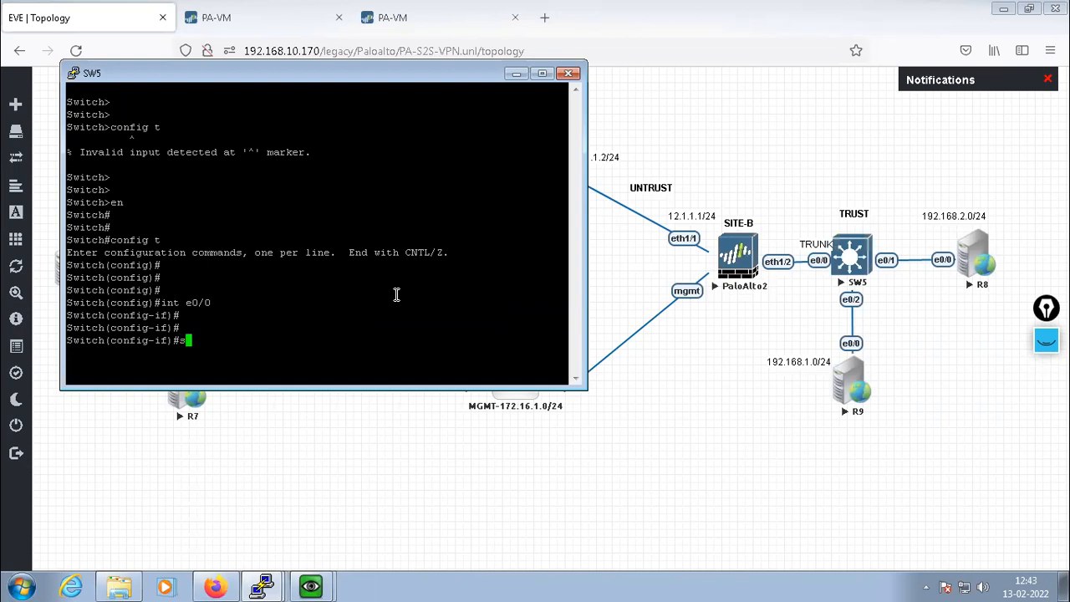
pyautogui.write('h trunk encap dot1q')
pyautogui.press('Return')
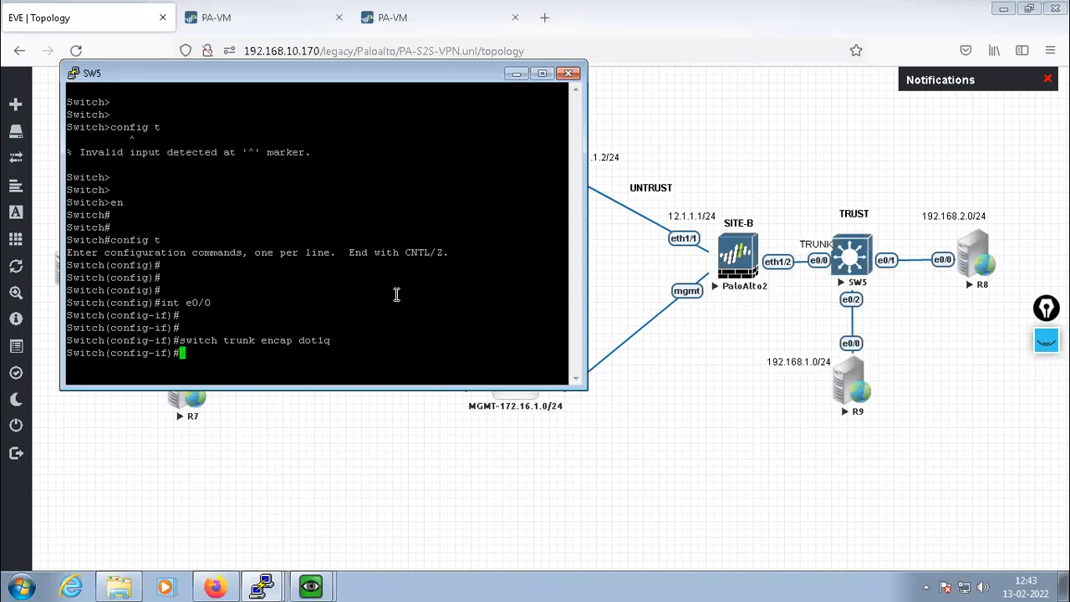
pyautogui.write('switch mode trunk')
pyautogui.press('Return')
pyautogui.write('no shut')
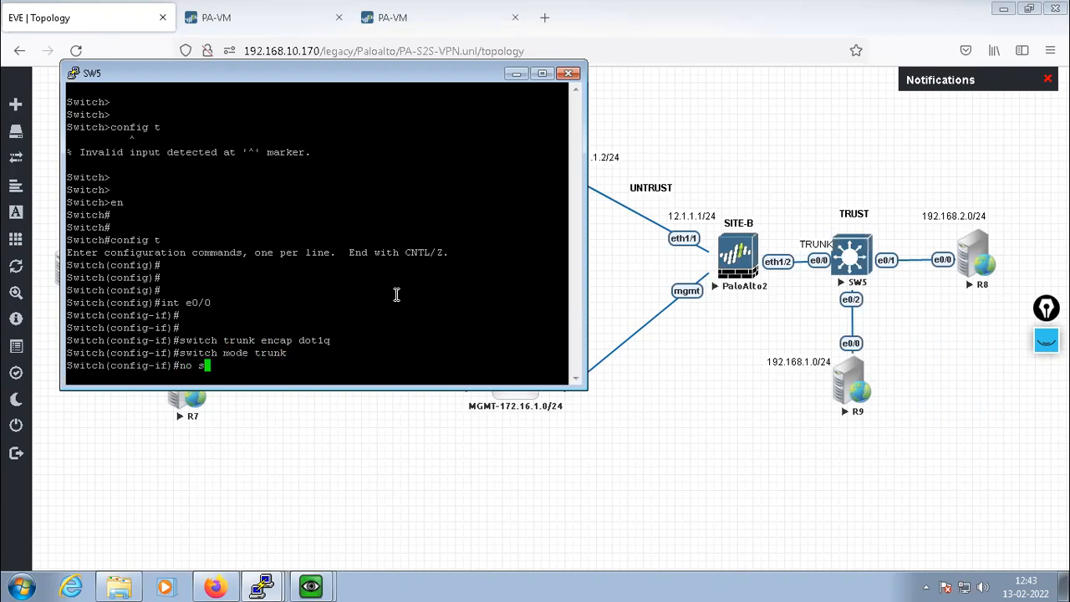
pyautogui.press('Return')
pyautogui.write('exit')
pyautogui.press('Return')
pyautogui.press('Return')
pyautogui.press('Return')
pyautogui.press('Return')
pyautogui.press('Return')
pyautogui.press('Return')
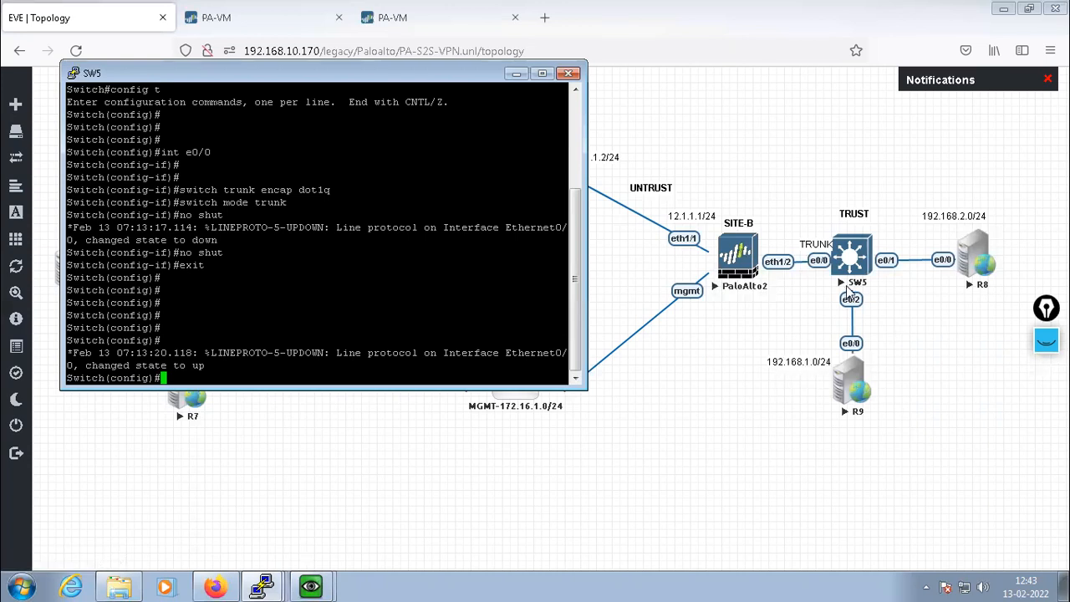
pyautogui.click(782, 414)
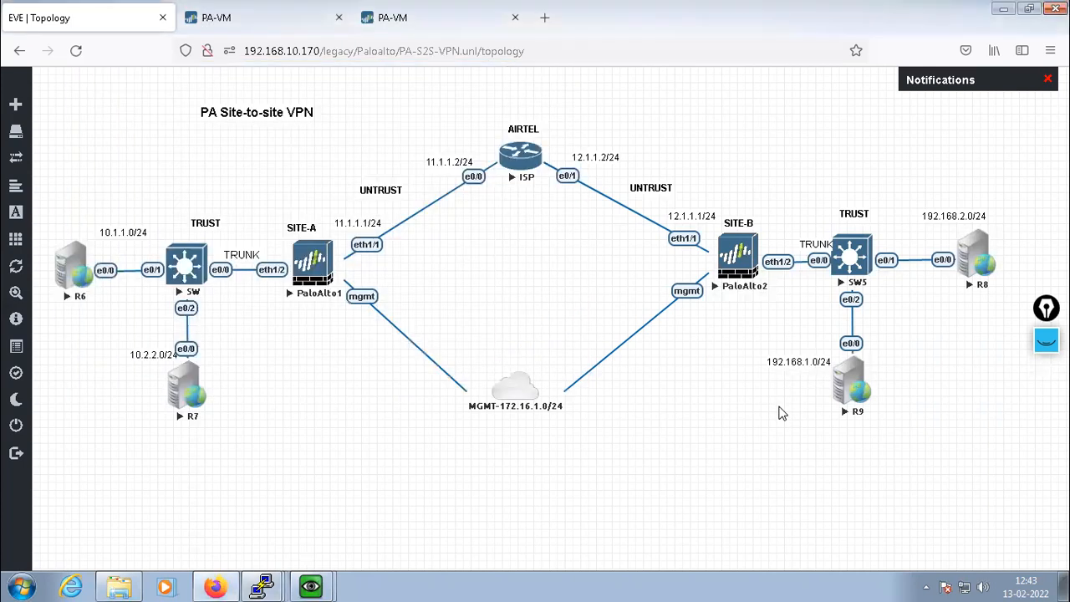
# Swap the subnet labels so R8 reads 192.168.1.0/24 and R9 reads 192.168.2.0/24
pyautogui.moveTo(788, 361)
pyautogui.mouseDown()
pyautogui.moveTo(893, 291)
pyautogui.moveTo(913, 193)
pyautogui.moveTo(889, 297)
pyautogui.moveTo(797, 344)
pyautogui.mouseUp()
pyautogui.moveTo(924, 211); pyautogui.dragTo(913, 243)
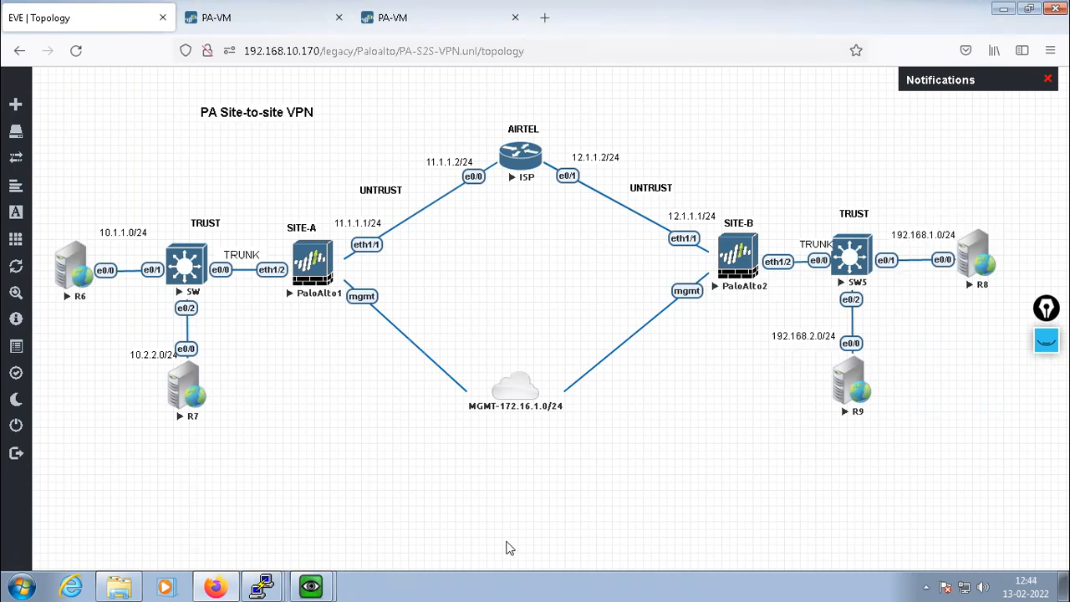
pyautogui.moveTo(264, 586)
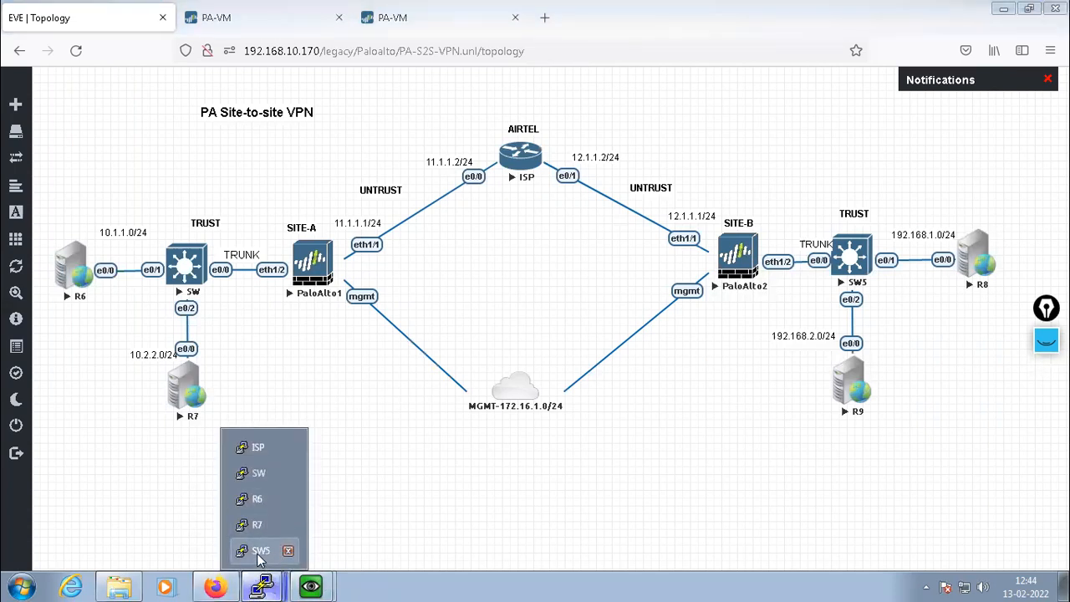
# Enlarge the SW5 console and list its VLANs with 'do show vlan br'
pyautogui.click(260, 552)
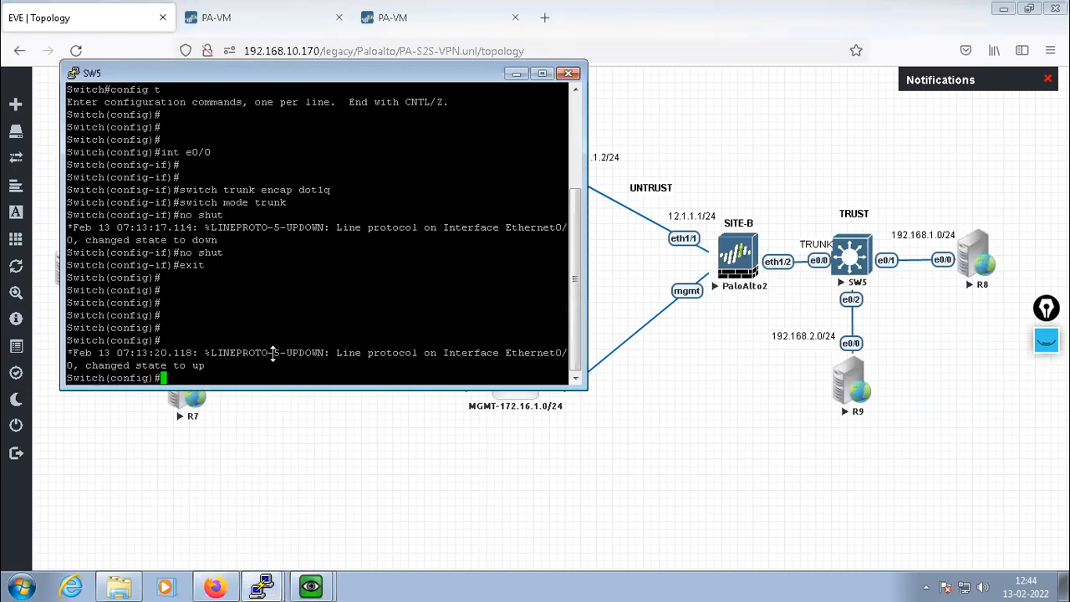
pyautogui.moveTo(283, 62); pyautogui.dragTo(466, 132)
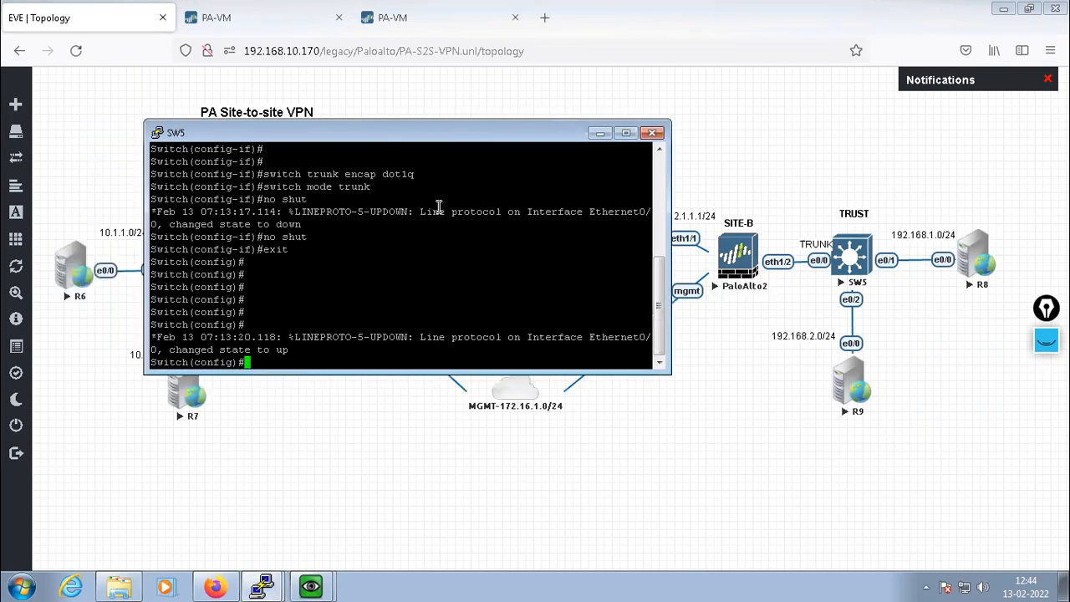
pyautogui.moveTo(396, 377); pyautogui.dragTo(398, 447)
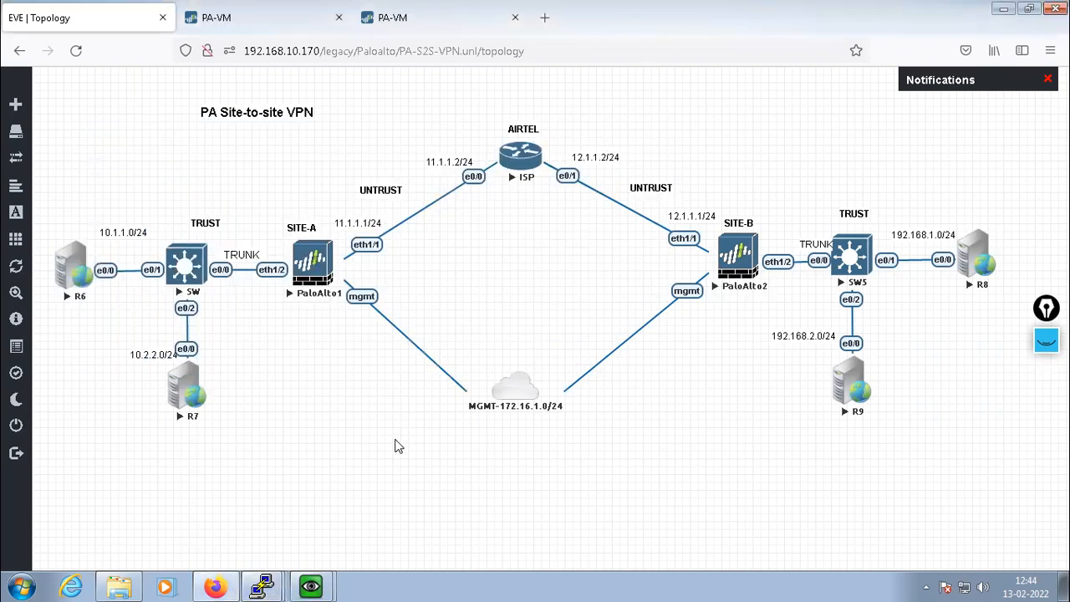
pyautogui.click(294, 577)
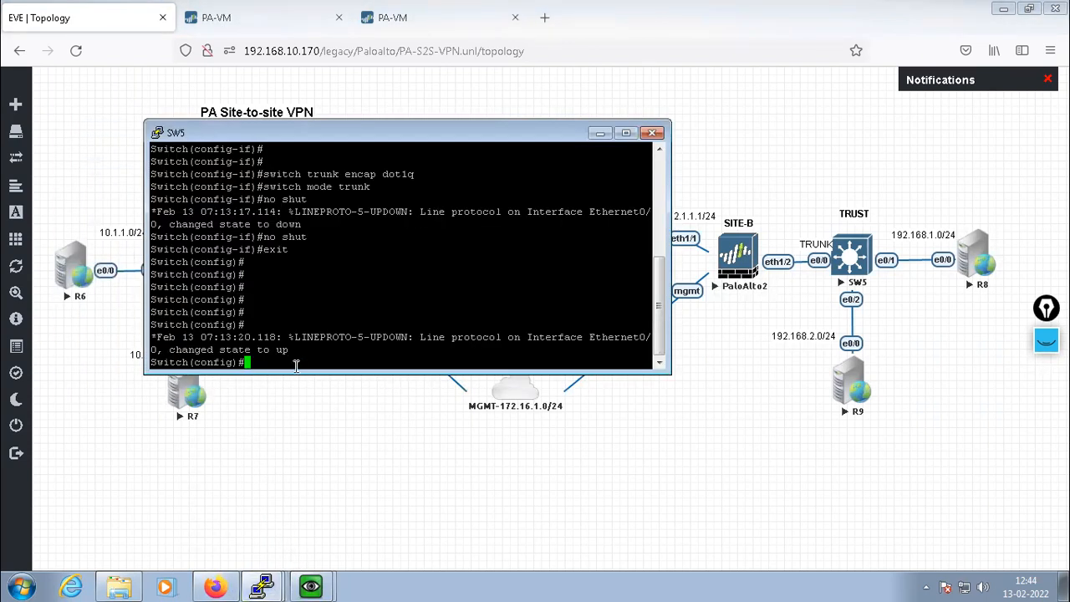
pyautogui.moveTo(297, 373); pyautogui.dragTo(297, 485)
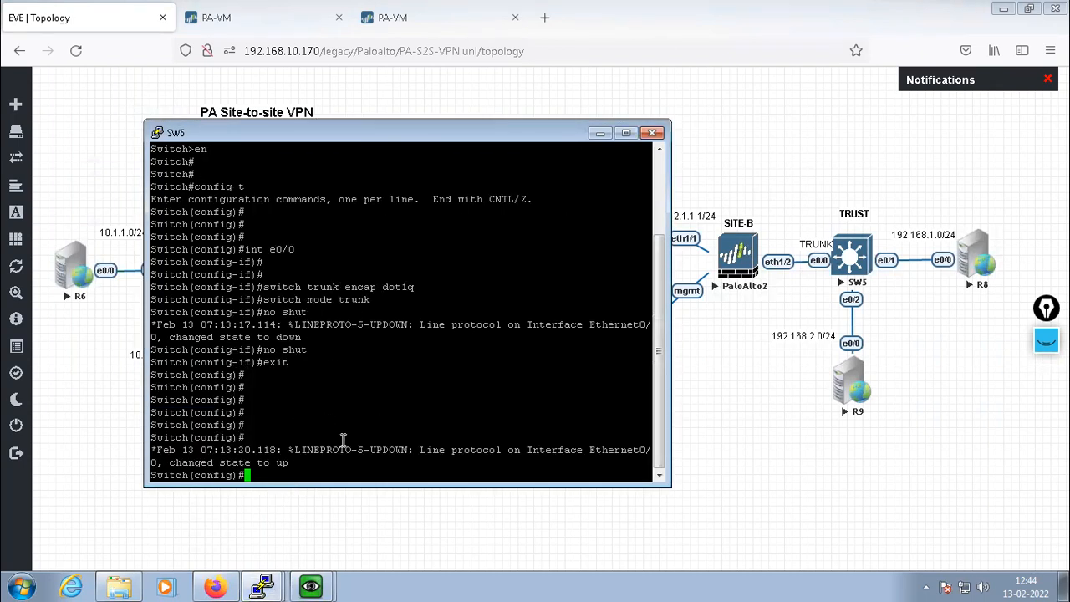
pyautogui.press('Return')
pyautogui.press('Return')
pyautogui.press('Return')
pyautogui.write('do show vlan br')
pyautogui.press('Return')
pyautogui.press('Return')
pyautogui.press('Return')
pyautogui.press('Return')
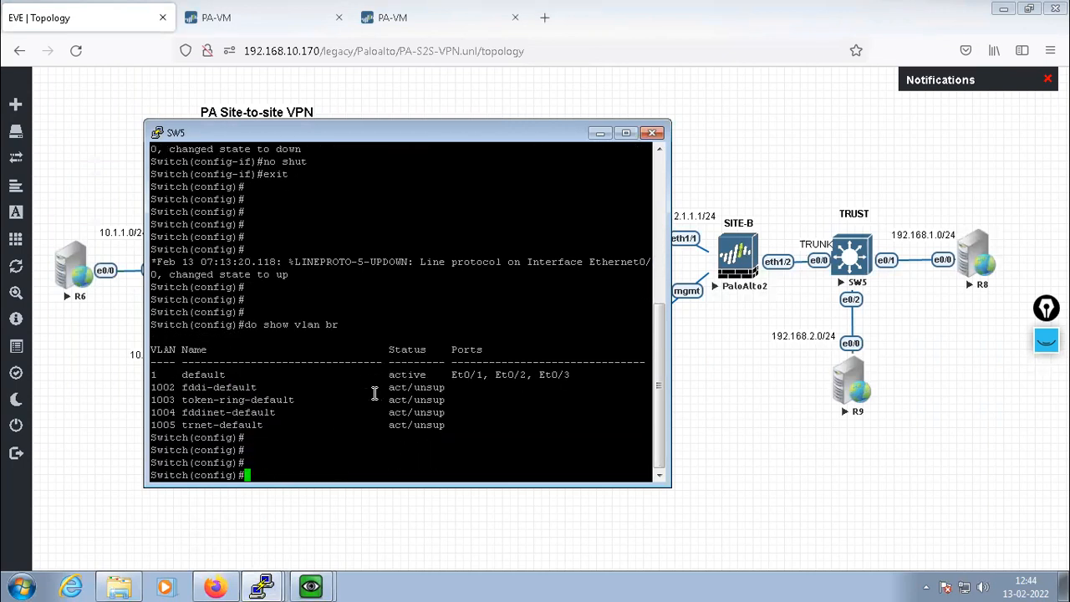
pyautogui.press('Return')
# Make Et0/1 an access port in VLAN 10
pyautogui.write('in')
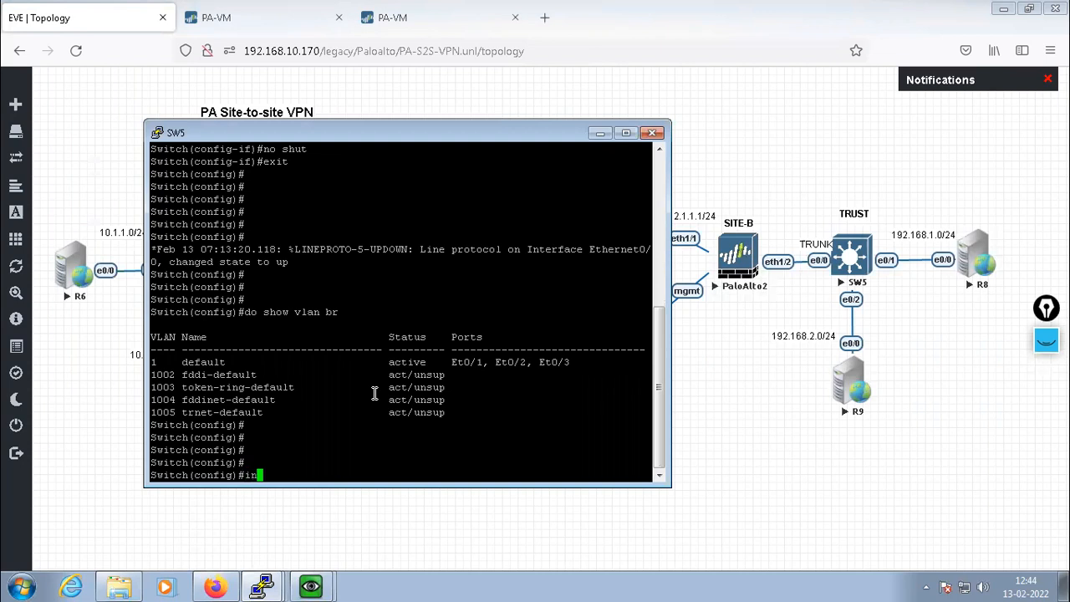
pyautogui.write('t e0/1')
pyautogui.press('Return')
pyautogui.press('Return')
pyautogui.press('Return')
pyautogui.write('switch access vlan 10')
pyautogui.press('Return')
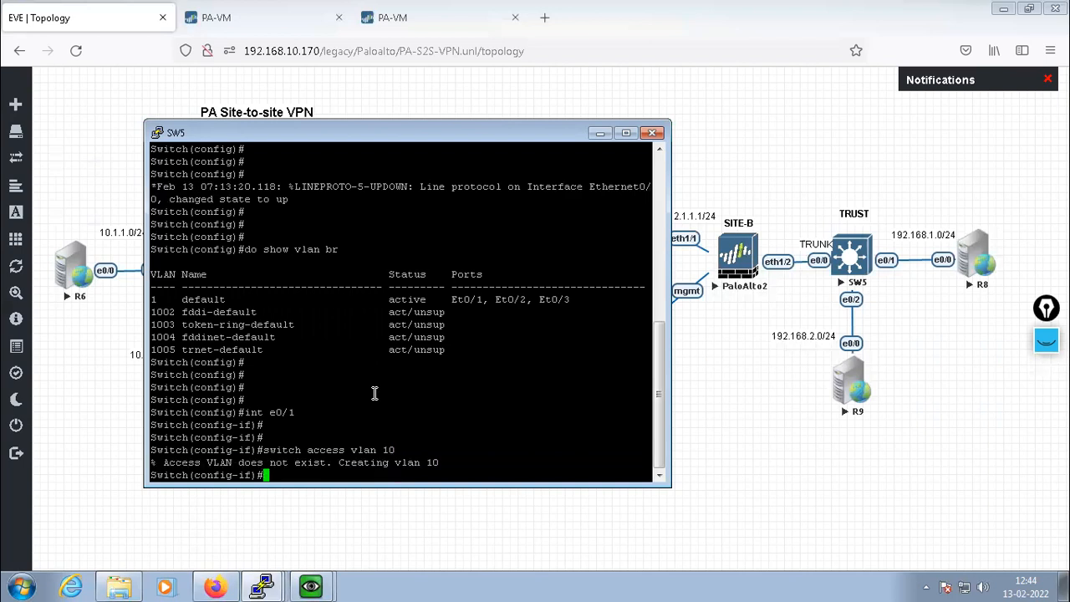
pyautogui.write('switch p')
pyautogui.press('BackSpace')
pyautogui.write('mode access')
pyautogui.press('Return')
pyautogui.write('ex')
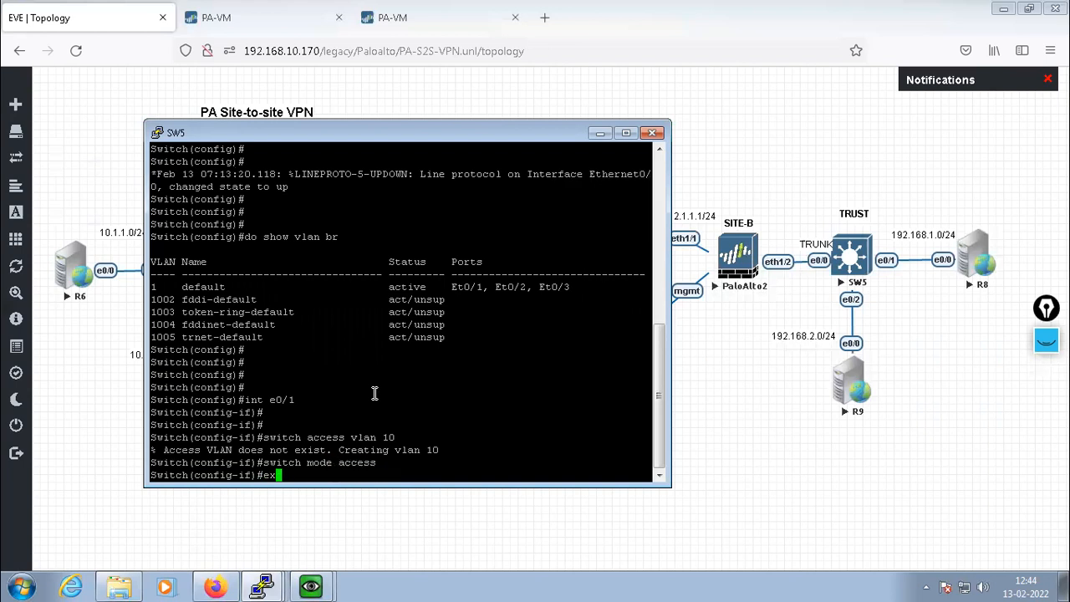
pyautogui.write('it')
pyautogui.press('Return')
pyautogui.press('Return')
pyautogui.press('Return')
# Make Et0/2 an access port in VLAN 20
pyautogui.write('int ')
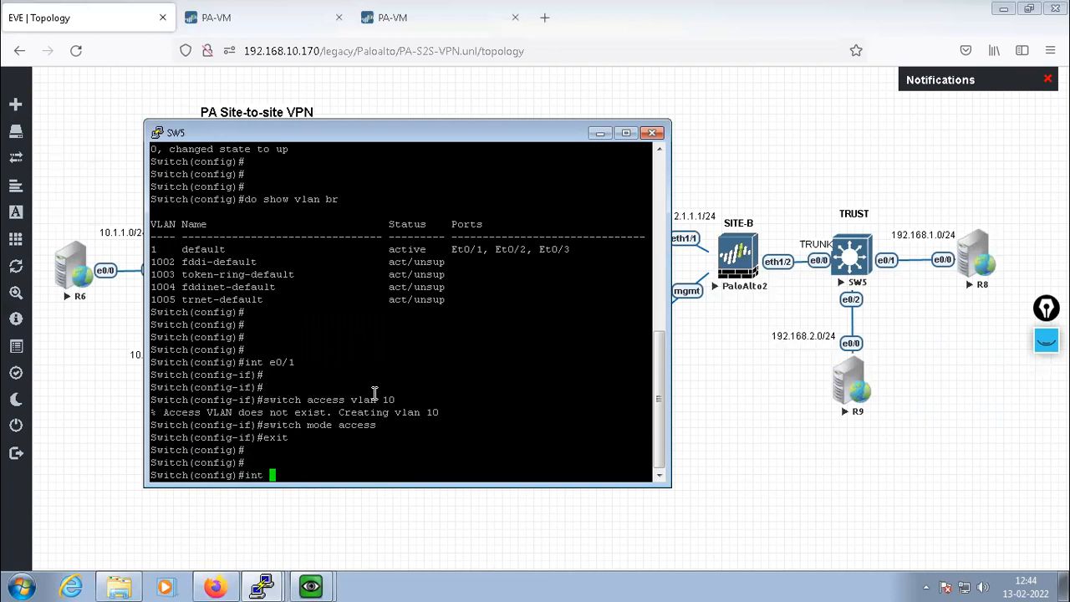
pyautogui.write('e0/2')
pyautogui.press('Return')
pyautogui.write('exit')
pyautogui.press('Up')
pyautogui.press('Up')
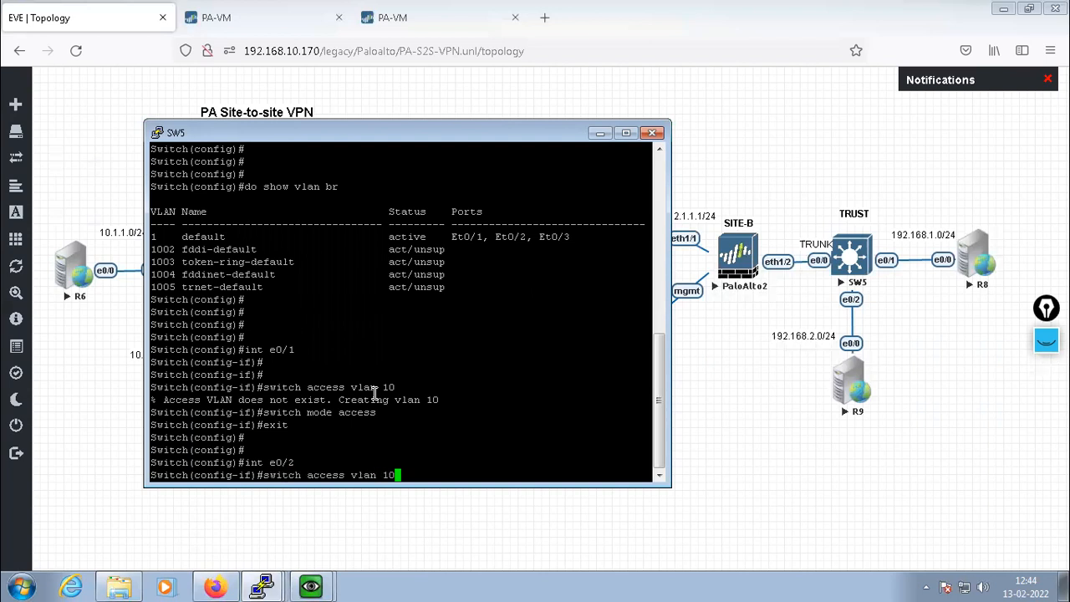
pyautogui.press('BackSpace')
pyautogui.write('2')
pyautogui.press('Return')
pyautogui.write('int e0/2')
pyautogui.press('Up')
pyautogui.press('Up')
pyautogui.press('Return')
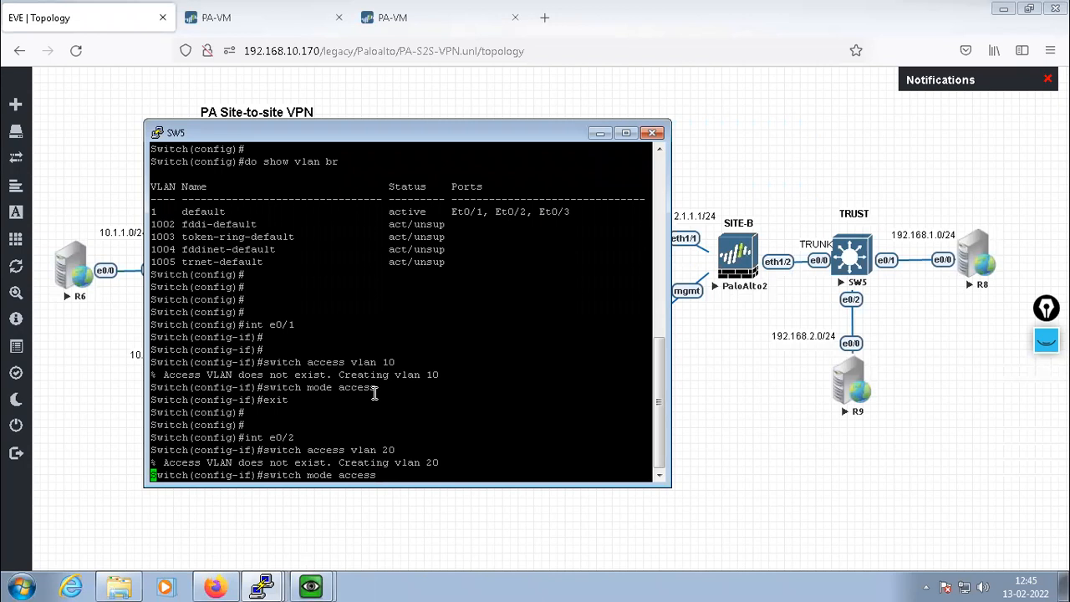
pyautogui.write('it')
pyautogui.press('Return')
pyautogui.press('Return')
pyautogui.press('Return')
pyautogui.press('Return')
pyautogui.press('Return')
pyautogui.press('Return')
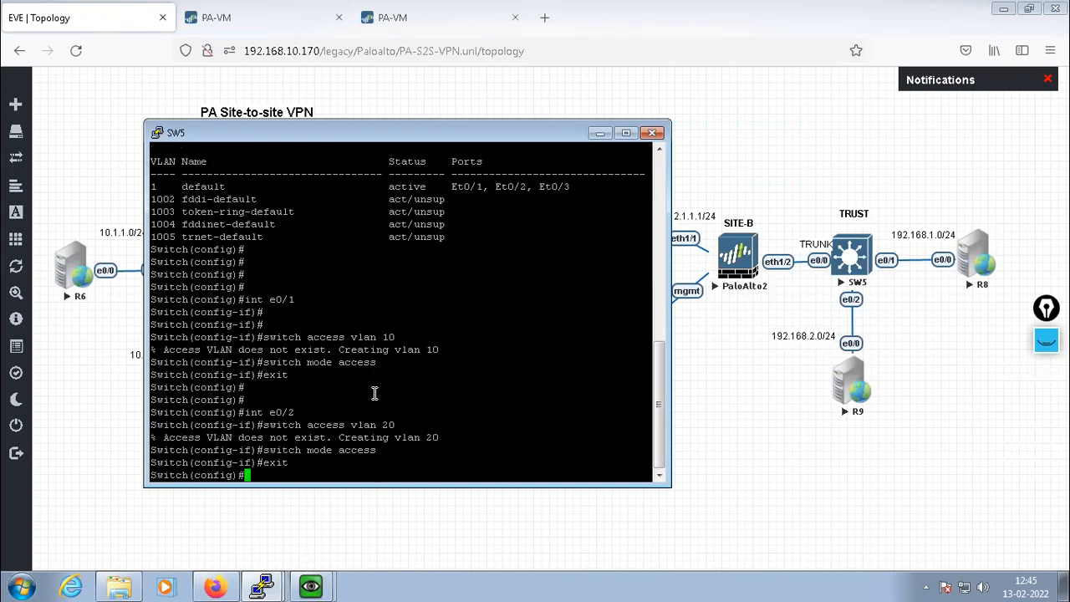
# Recheck the VLAN table, then exit configuration mode and save with 'wr'
pyautogui.write('do show ')
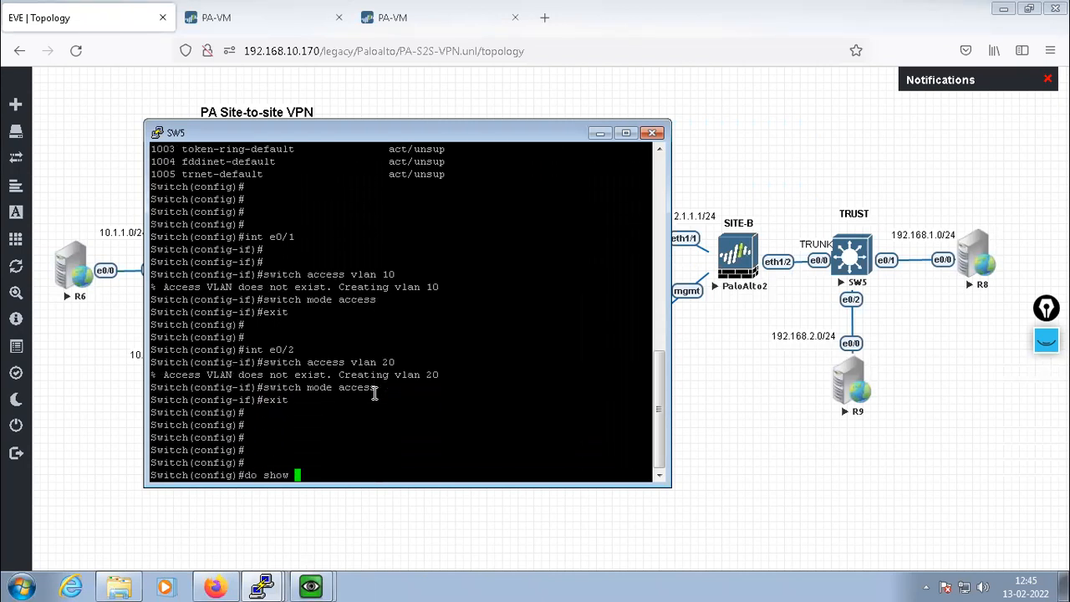
pyautogui.write('vlan br')
pyautogui.press('Return')
pyautogui.press('Return')
pyautogui.press('Return')
pyautogui.press('Return')
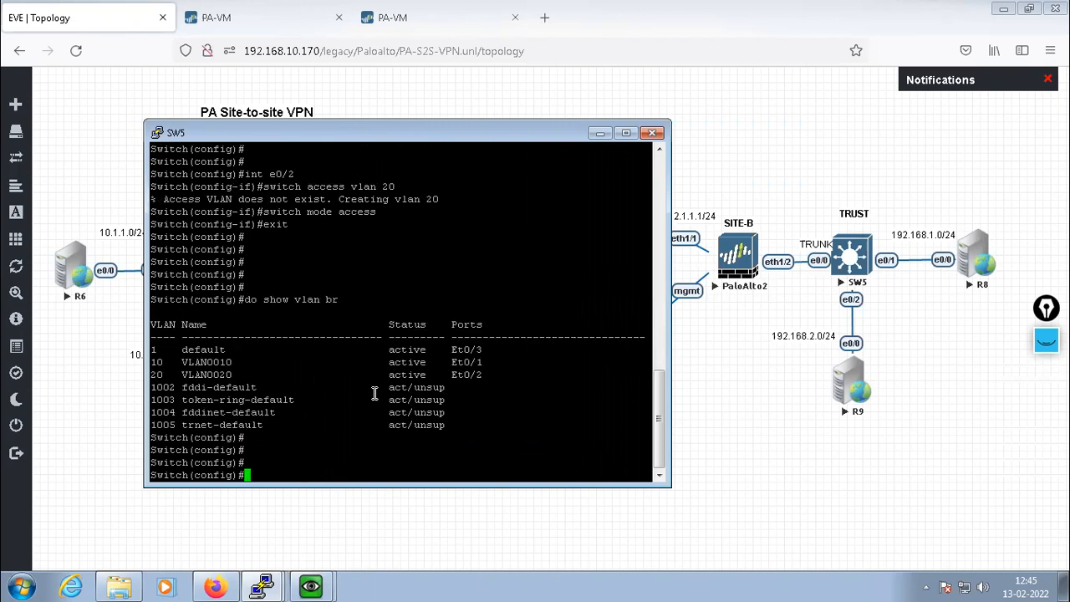
pyautogui.press('Return')
pyautogui.press('Return')
pyautogui.press('Return')
pyautogui.press('Return')
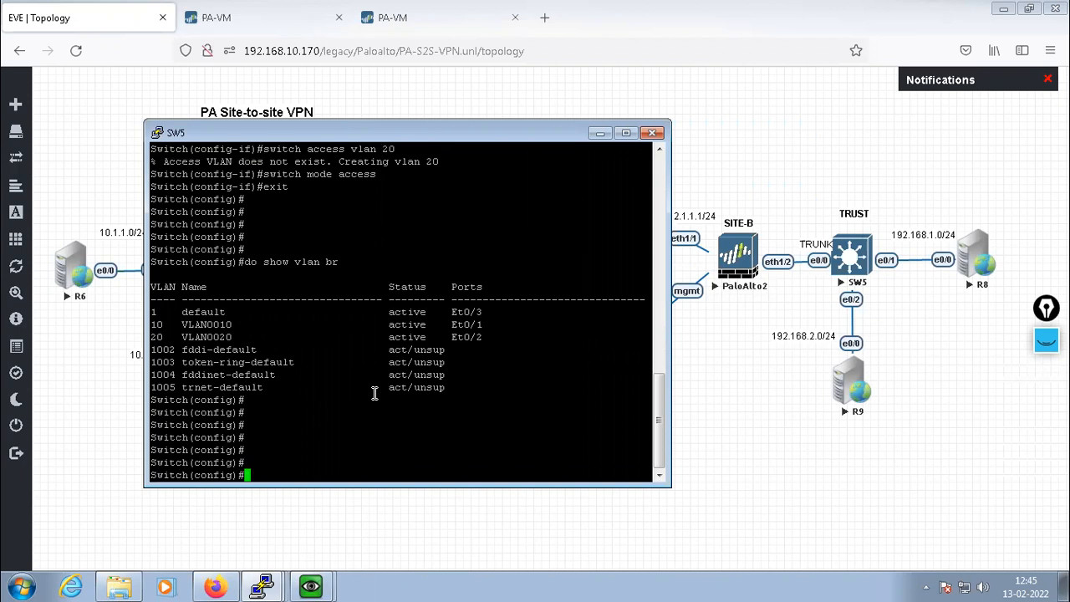
pyautogui.write('exit')
pyautogui.press('Return')
pyautogui.press('Return')
pyautogui.press('Return')
pyautogui.press('Return')
pyautogui.press('Return')
pyautogui.press('Return')
pyautogui.write('wr')
pyautogui.press('Return')
pyautogui.press('Return')
pyautogui.press('Return')
pyautogui.press('Return')
pyautogui.press('Return')
pyautogui.press('Return')
pyautogui.press('Return')
pyautogui.press('Return')
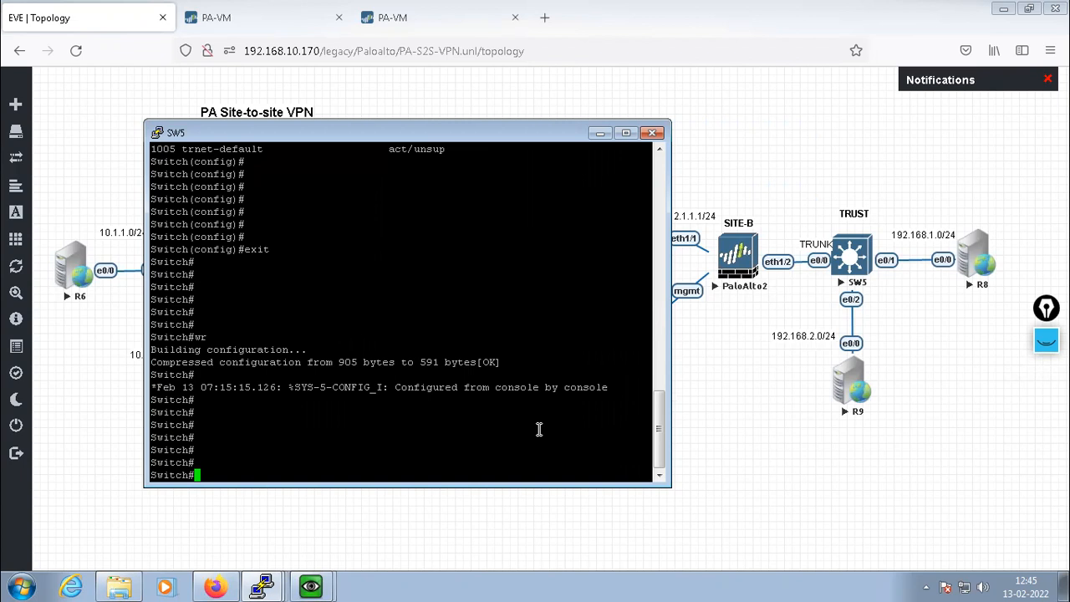
# Re-enter configuration mode and set the switch hostname to SW5
pyautogui.write('host')
pyautogui.press('BackSpace')
pyautogui.press('BackSpace')
pyautogui.press('BackSpace')
pyautogui.press('BackSpace')
pyautogui.press('BackSpace')
pyautogui.write('config t')
pyautogui.press('Return')
pyautogui.write('host ')
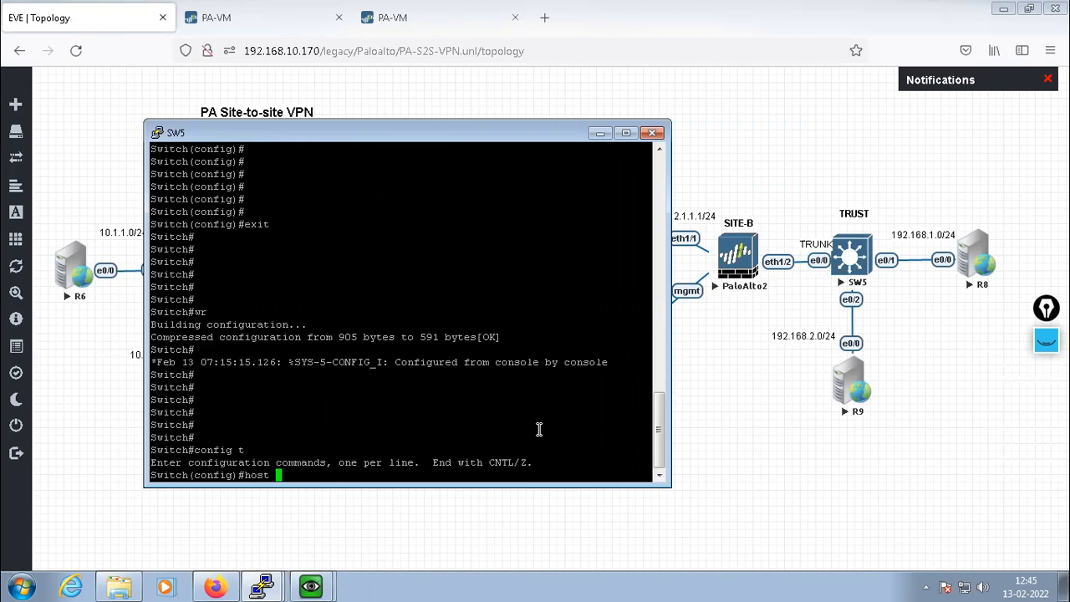
pyautogui.write('SW5')
pyautogui.press('Return')
pyautogui.press('Return')
pyautogui.press('Return')
pyautogui.press('Return')
pyautogui.press('Return')
pyautogui.press('Return')
pyautogui.press('Return')
pyautogui.press('Return')
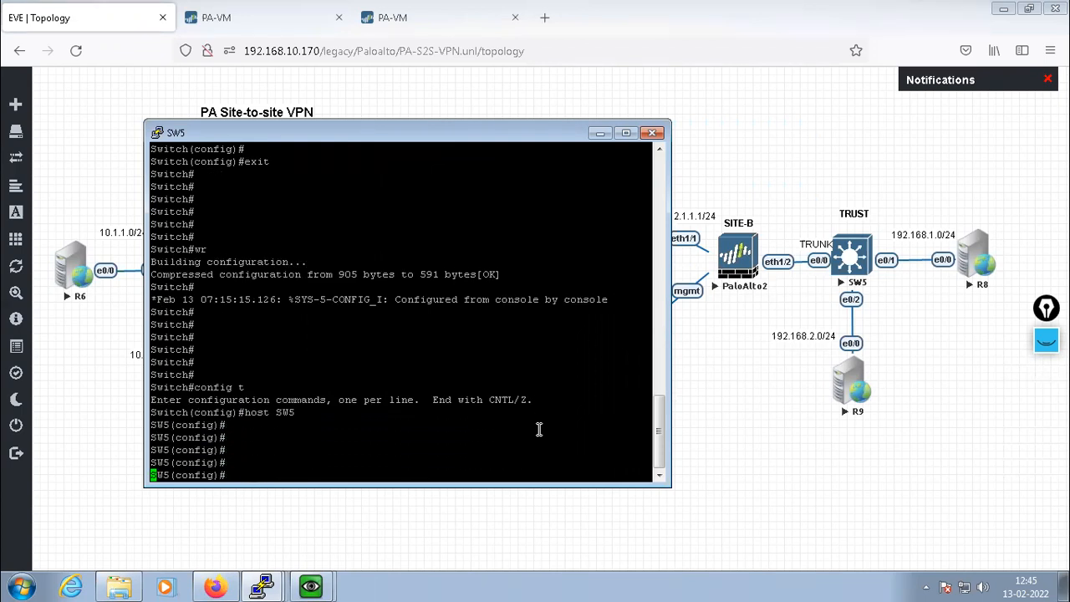
# Open R8's console and decline the initial configuration dialog
pyautogui.click(599, 134)
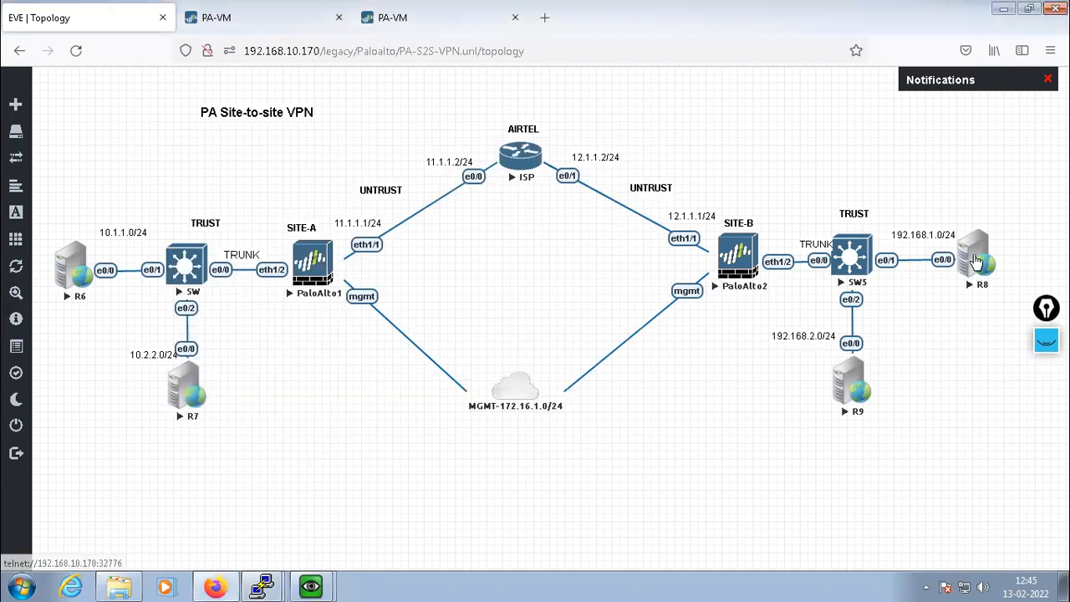
pyautogui.click(978, 259)
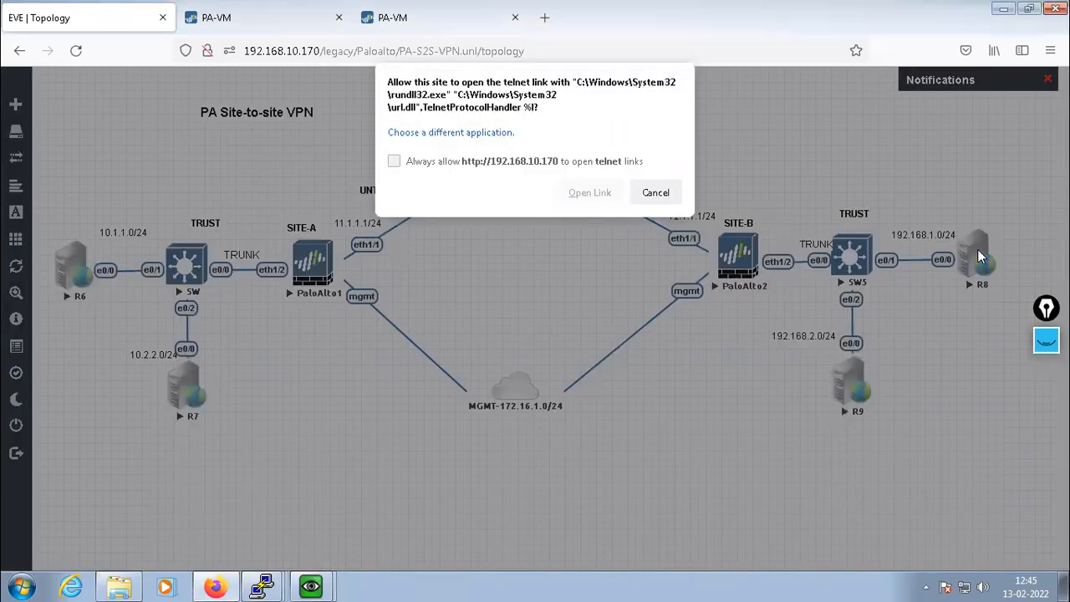
pyautogui.click(590, 193)
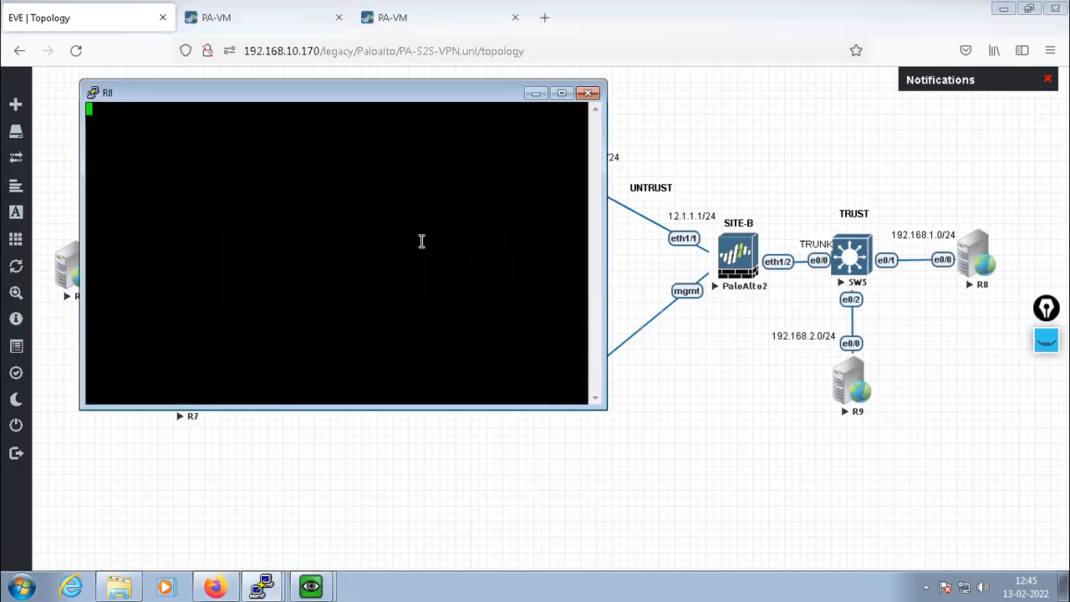
pyautogui.press('Return')
pyautogui.press('Return')
pyautogui.press('Return')
pyautogui.write('no')
pyautogui.press('Return')
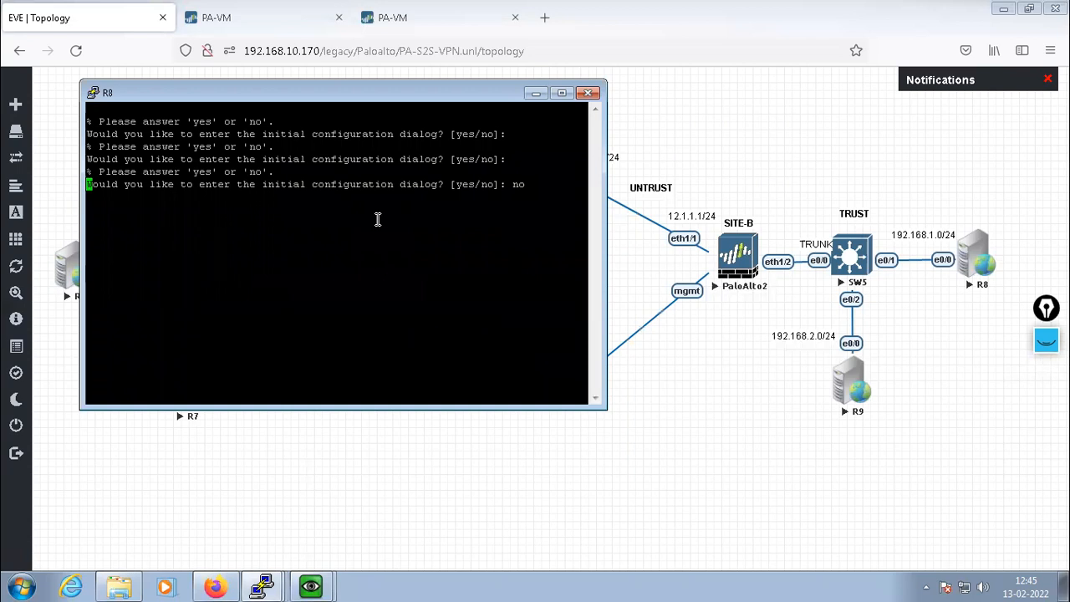
pyautogui.moveTo(314, 184); pyautogui.dragTo(417, 189)
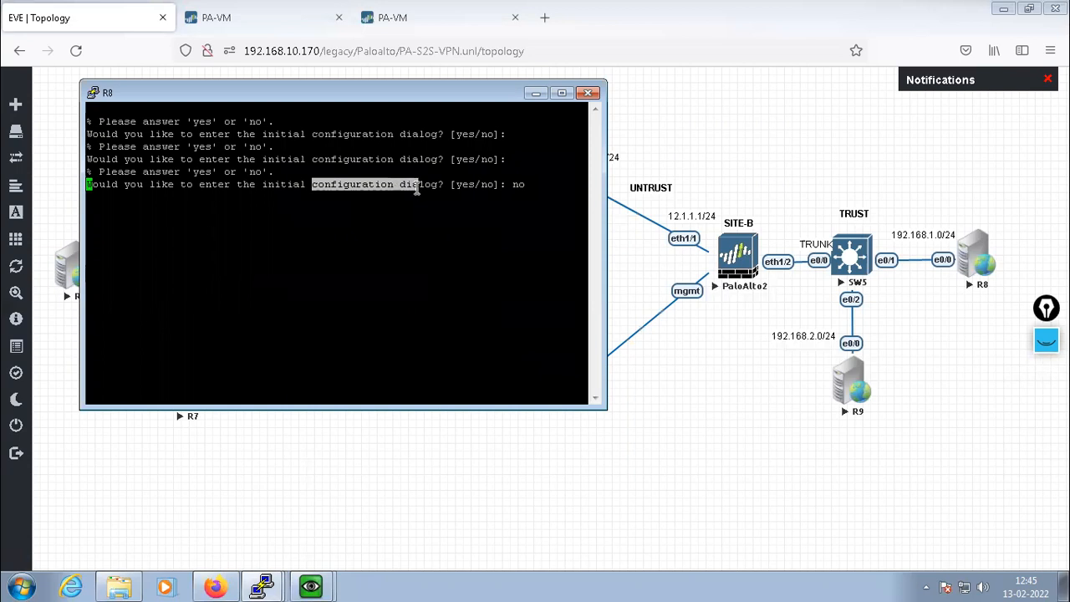
pyautogui.press('Return')
pyautogui.press('Return')
pyautogui.press('Return')
pyautogui.press('Return')
pyautogui.press('Return')
pyautogui.press('Return')
pyautogui.press('Return')
pyautogui.press('Return')
pyautogui.press('Return')
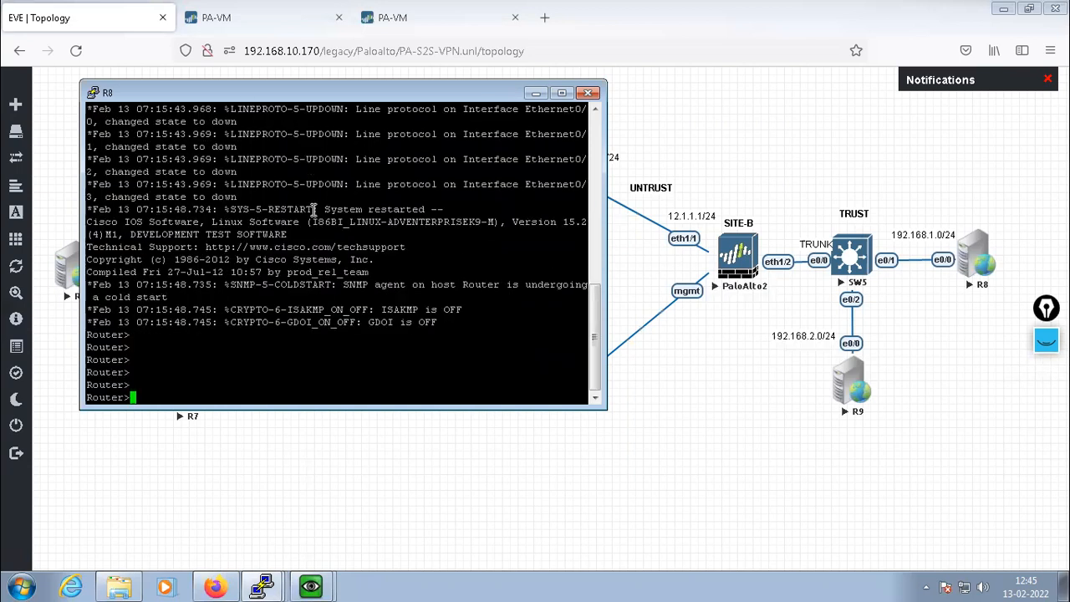
# Enter configuration mode on R8 and set its hostname to R8
pyautogui.write('ena')
pyautogui.press('Return')
pyautogui.press('Return')
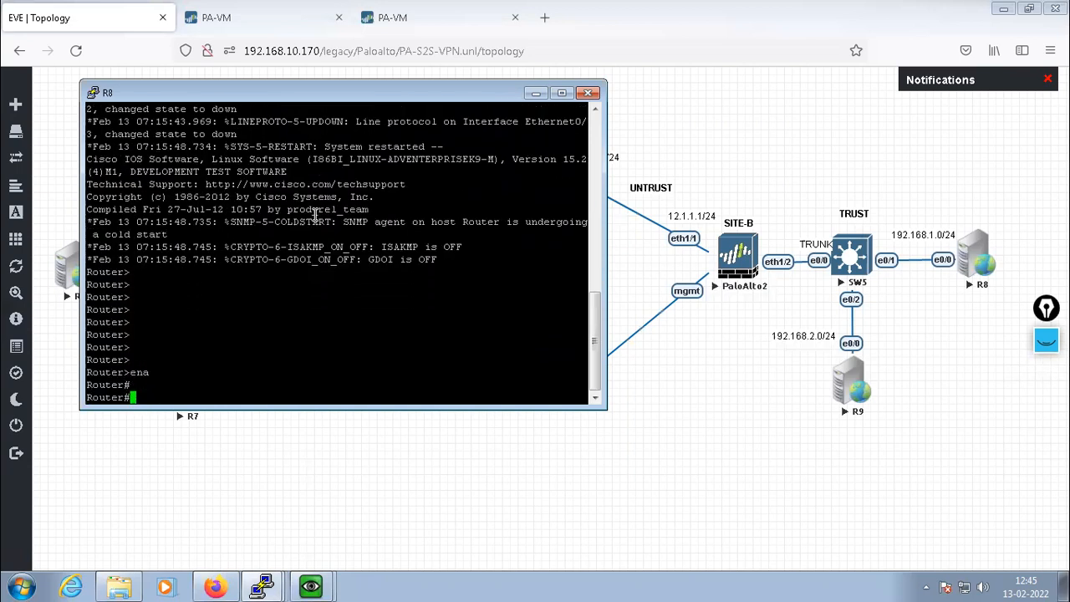
pyautogui.write('config t')
pyautogui.press('Return')
pyautogui.press('Return')
pyautogui.write('host')
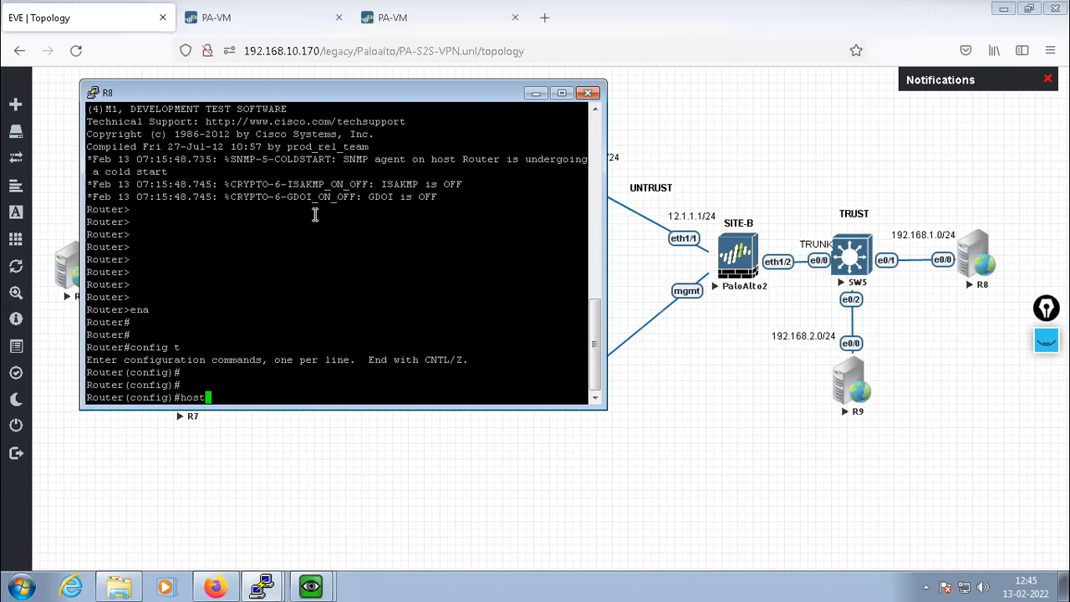
pyautogui.write(' R8')
pyautogui.press('Return')
pyautogui.press('Return')
pyautogui.press('Return')
pyautogui.press('Return')
pyautogui.press('Return')
pyautogui.press('Return')
pyautogui.press('Return')
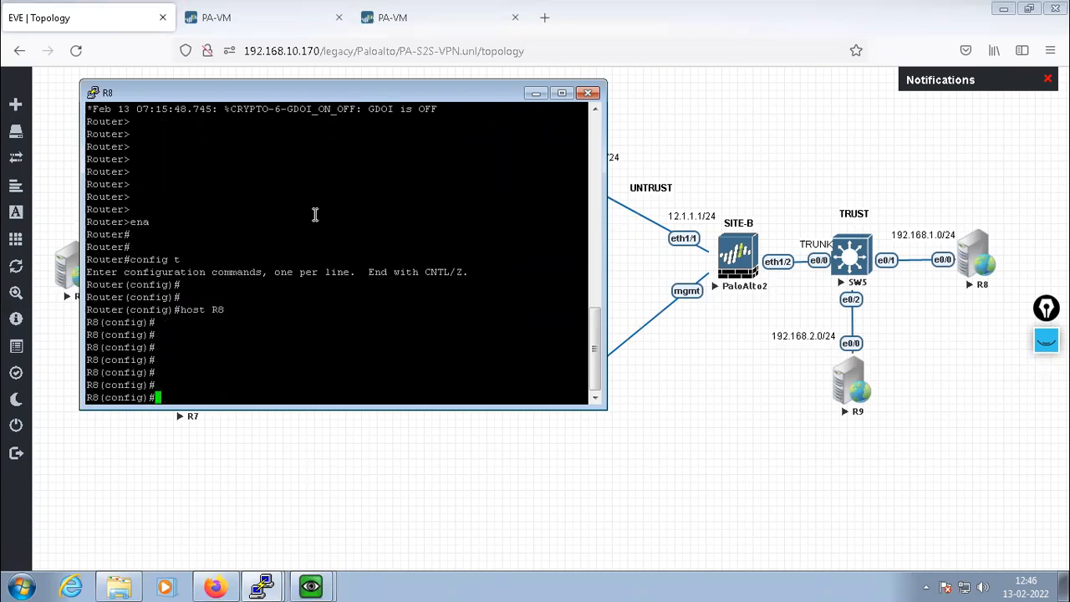
# Give e0/0 the address 192.168.1.10 255.255.255.0 and bring it up
pyautogui.write('int e0/0')
pyautogui.press('Return')
pyautogui.press('Return')
pyautogui.press('Return')
pyautogui.press('Return')
pyautogui.press('Return')
pyautogui.press('Return')
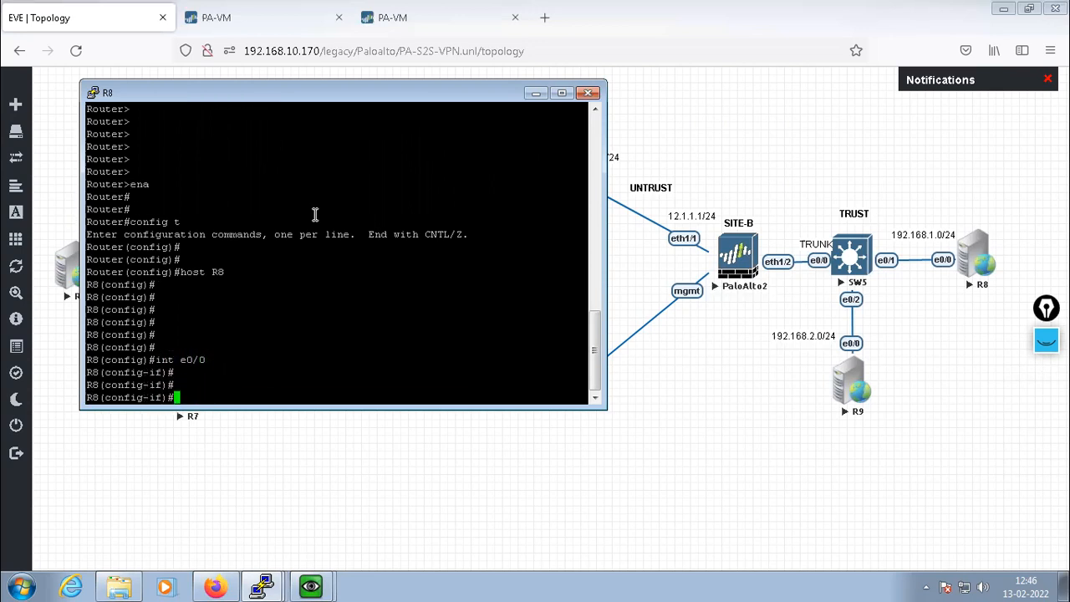
pyautogui.write('ip add')
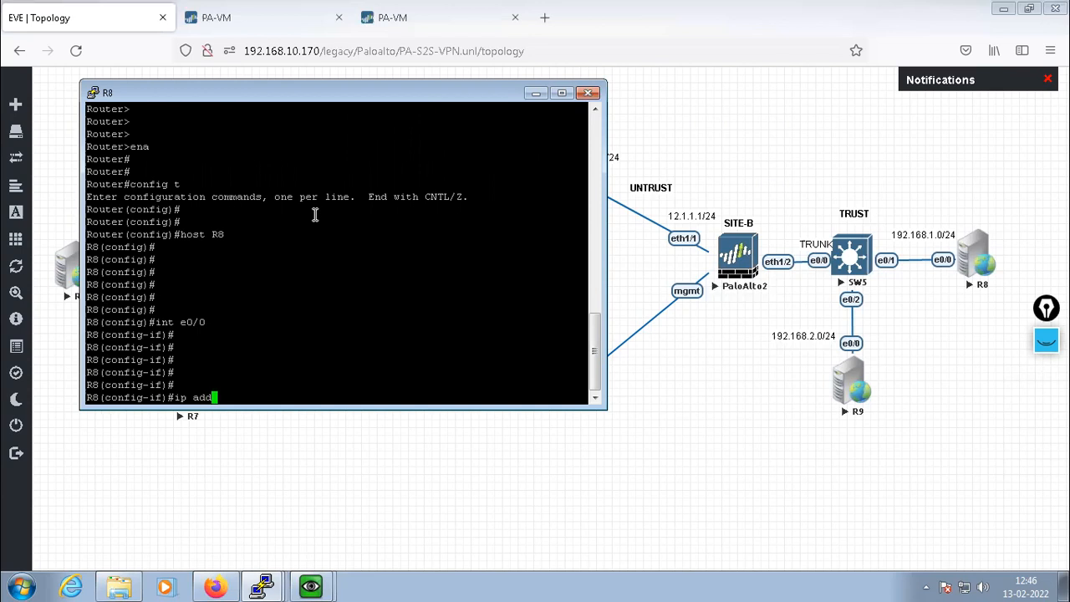
pyautogui.press('BackSpace')
pyautogui.write('d 192.168.1.10 255.2')
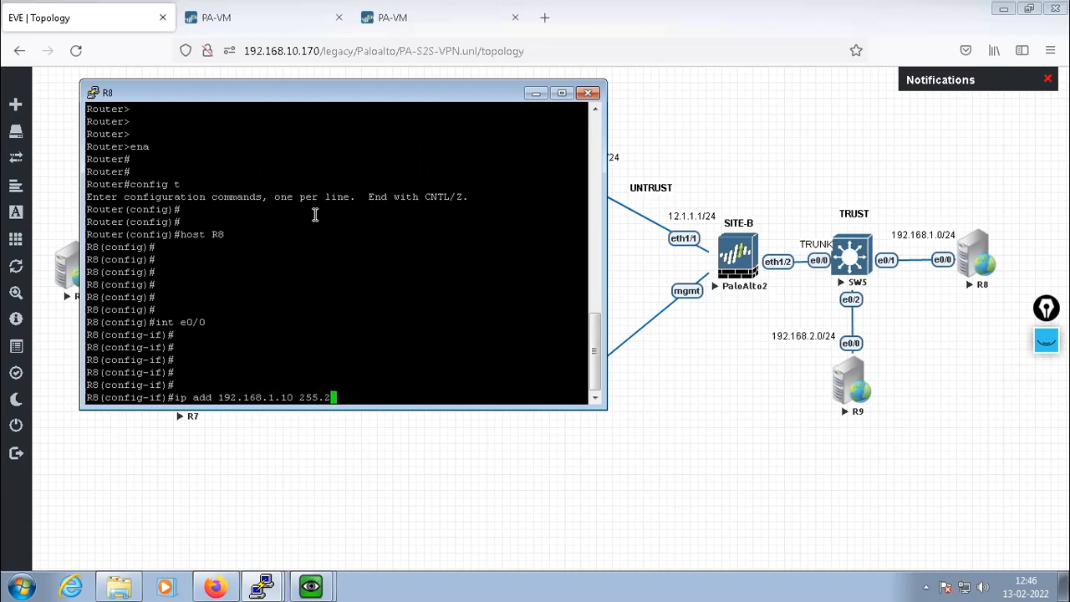
pyautogui.write('55.255.0')
pyautogui.press('Return')
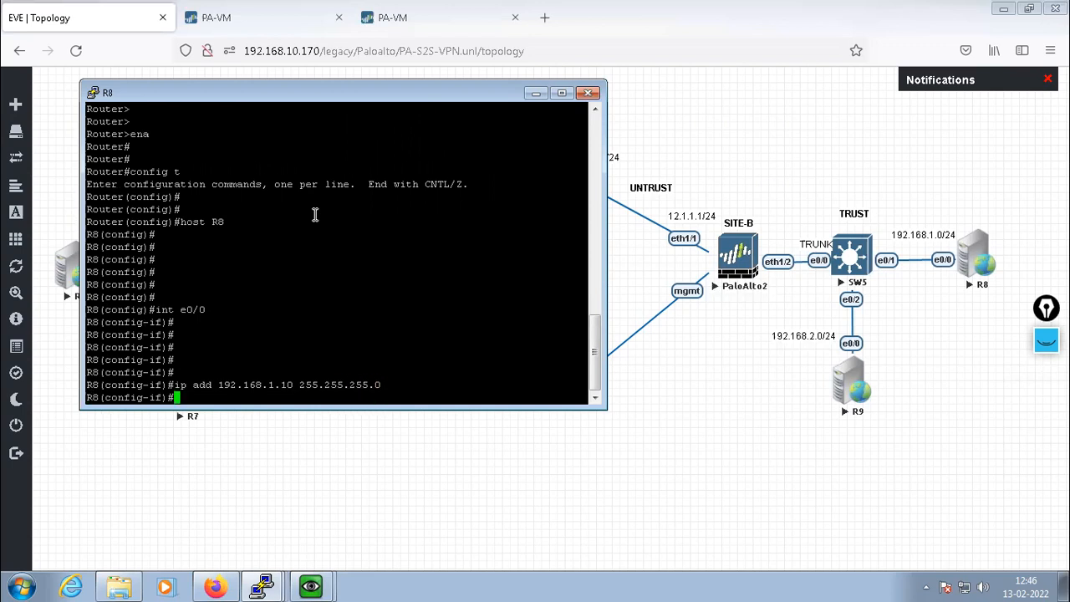
pyautogui.write('no shut')
pyautogui.press('Return')
pyautogui.write('exit')
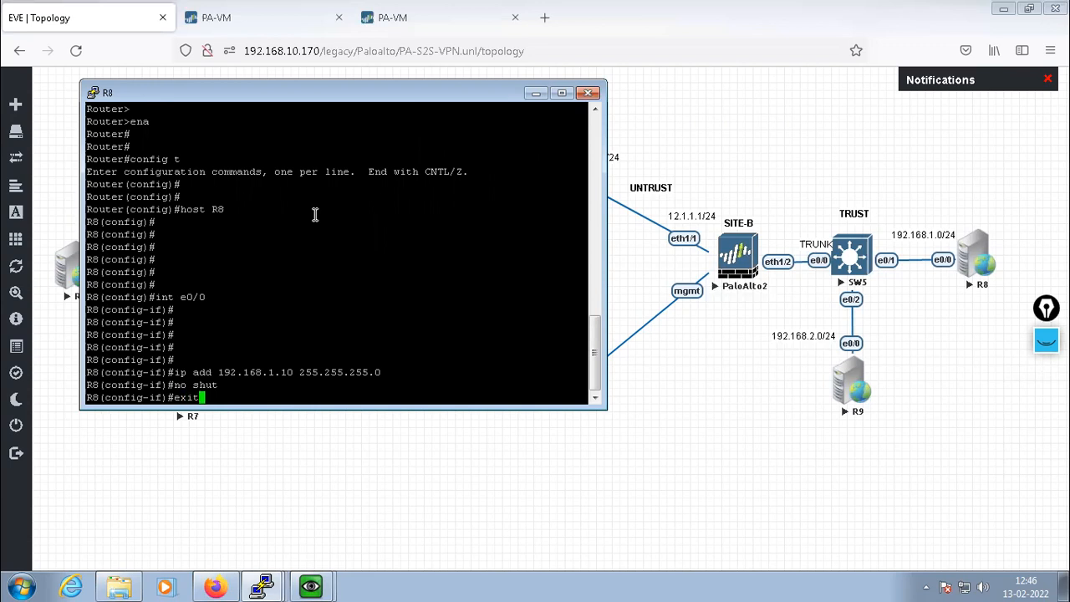
pyautogui.press('Return')
pyautogui.press('Return')
pyautogui.press('Return')
# Add a default route via 192.168.1.1 and save R8's configuration
pyautogui.write('ip route ')
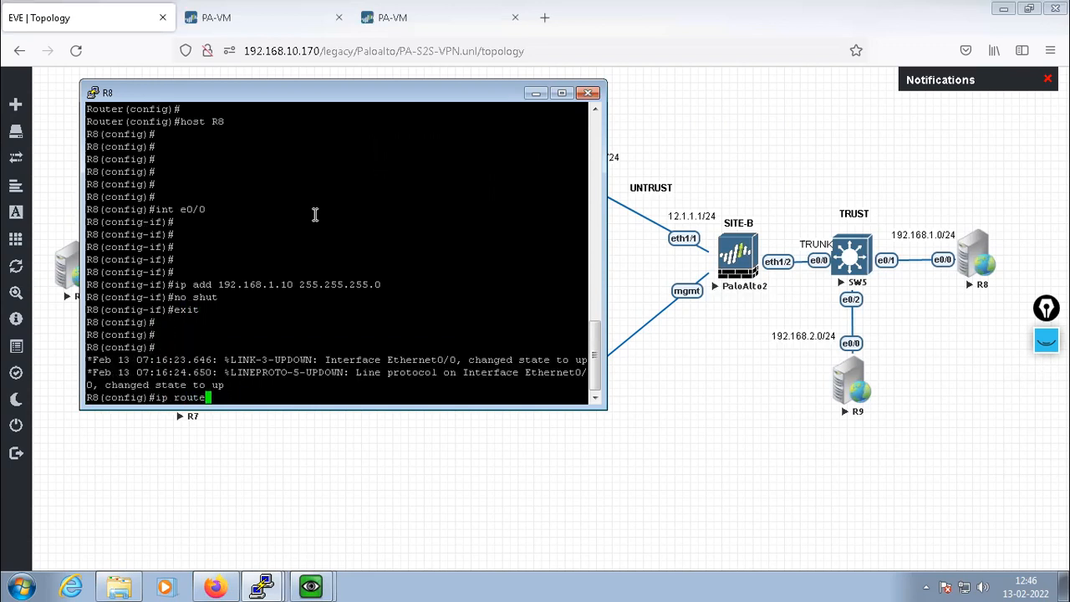
pyautogui.write('0.0.0.0 0.0.0.0 192.168.1.1')
pyautogui.press('Return')
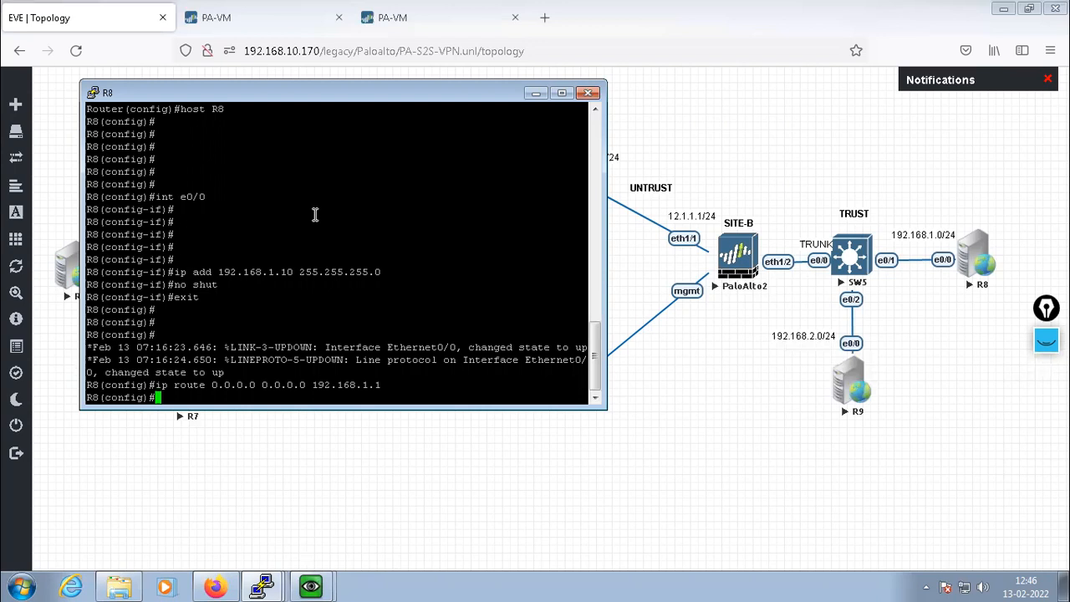
pyautogui.write('exit')
pyautogui.press('Return')
pyautogui.press('Return')
pyautogui.press('Return')
pyautogui.press('Return')
pyautogui.press('Return')
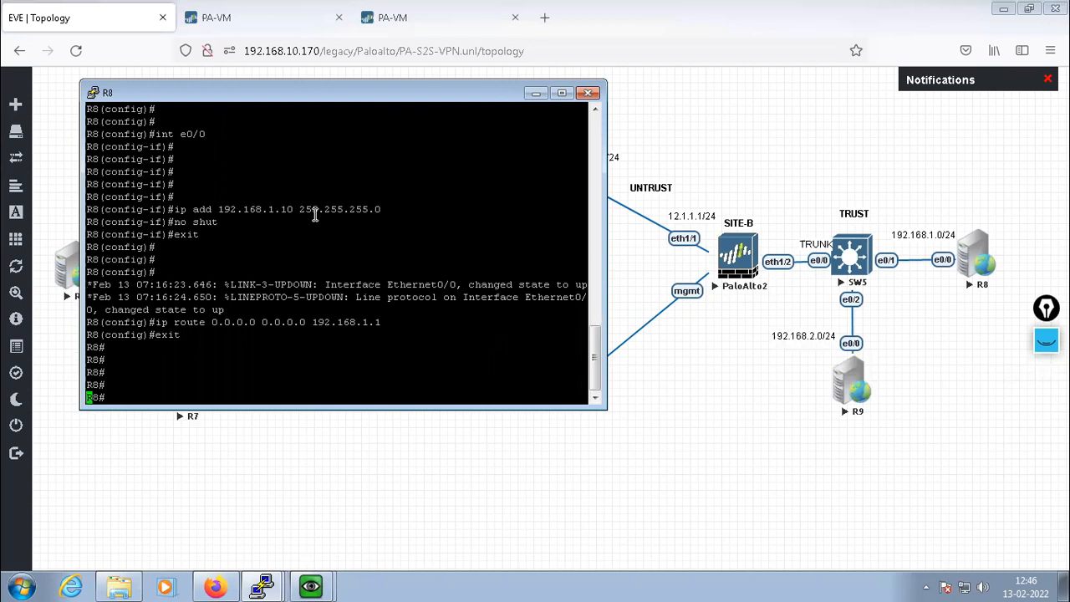
pyautogui.write('wr')
pyautogui.press('Return')
pyautogui.press('Return')
pyautogui.press('Return')
pyautogui.press('Return')
pyautogui.press('Return')
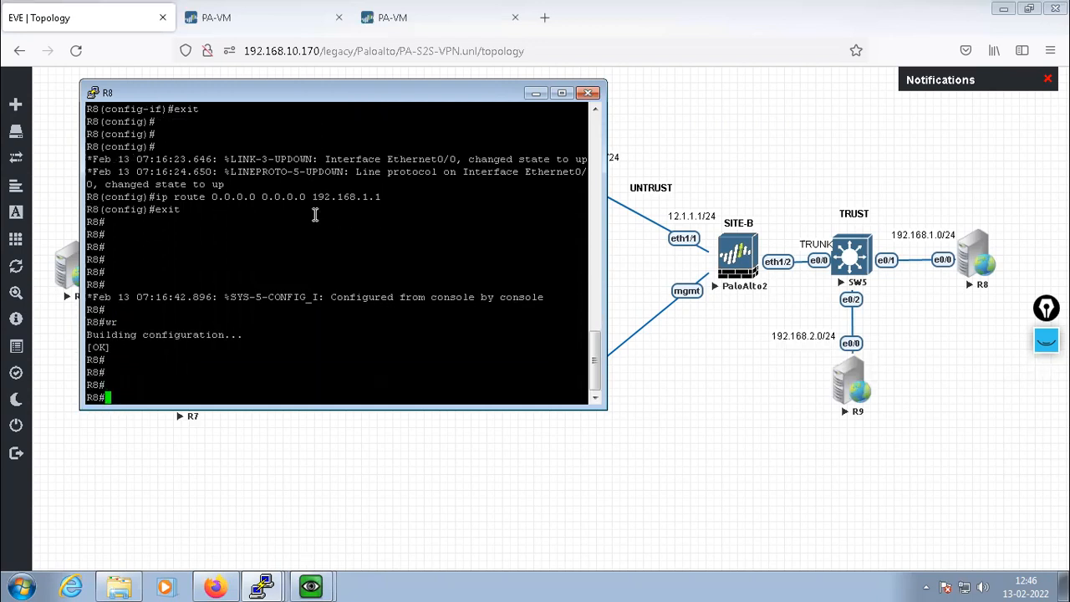
# Open R9's console and decline the initial configuration dialog
pyautogui.click(855, 390)
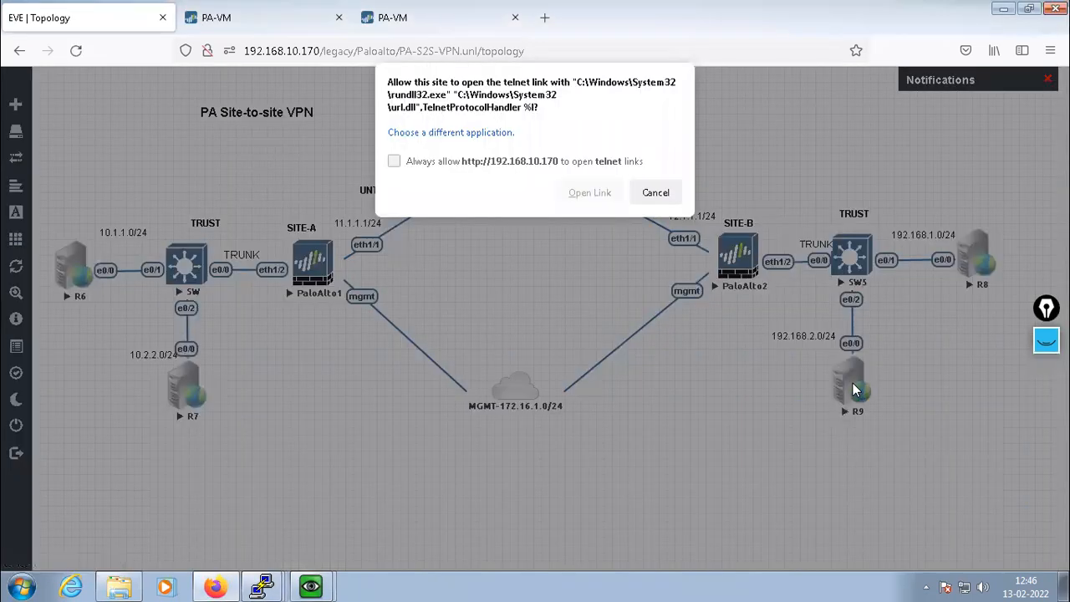
pyautogui.click(595, 195)
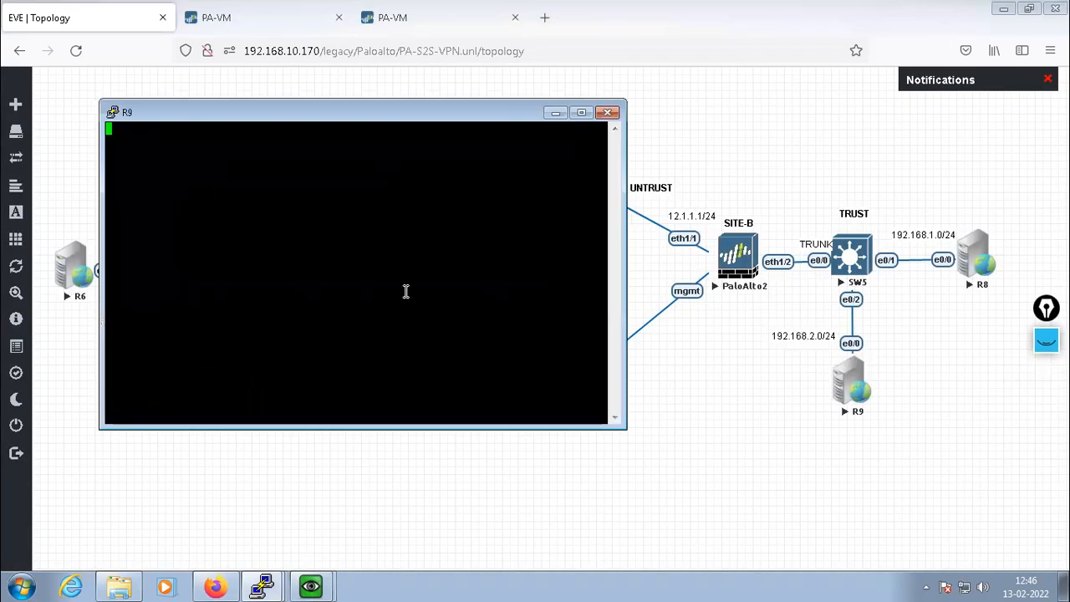
pyautogui.press('Return')
pyautogui.write('no')
pyautogui.press('Return')
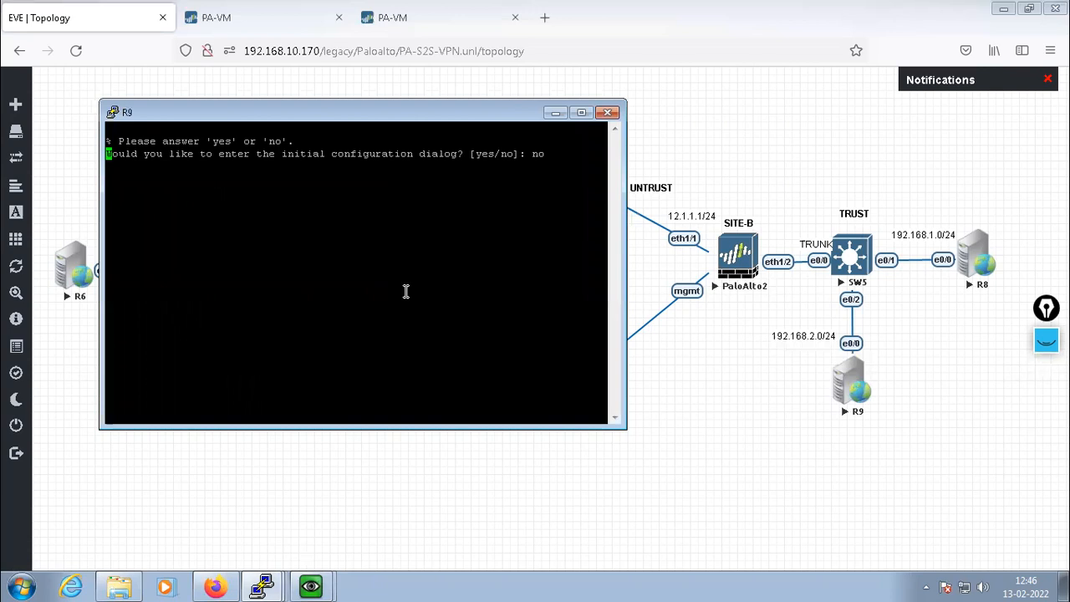
pyautogui.moveTo(327, 154); pyautogui.dragTo(420, 155)
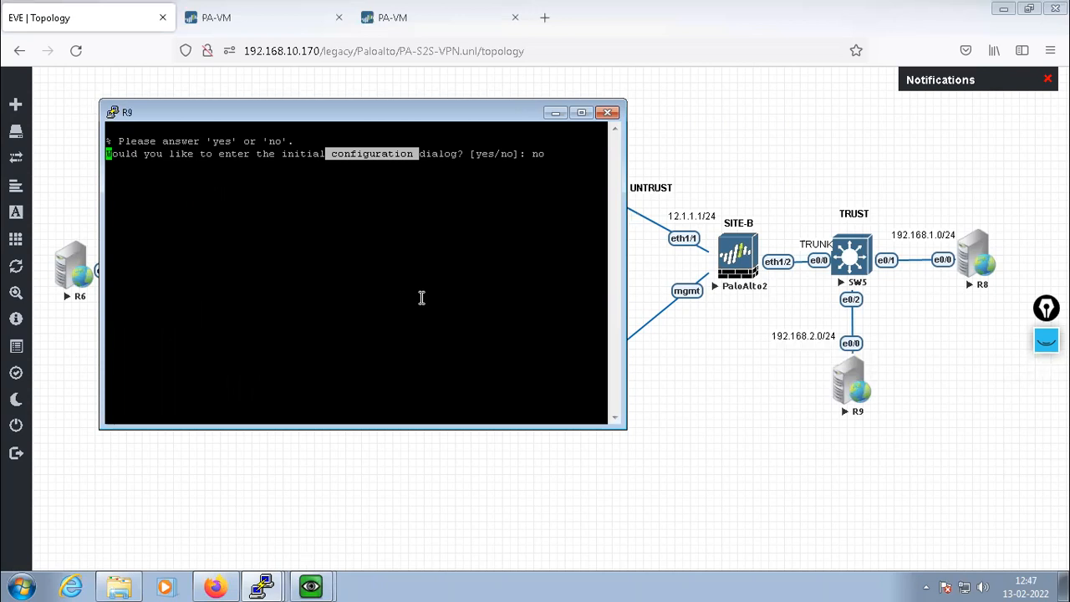
pyautogui.press('Return')
pyautogui.press('Return')
pyautogui.press('Return')
pyautogui.press('Return')
pyautogui.press('Return')
pyautogui.press('Return')
pyautogui.press('Return')
pyautogui.press('Return')
pyautogui.press('Return')
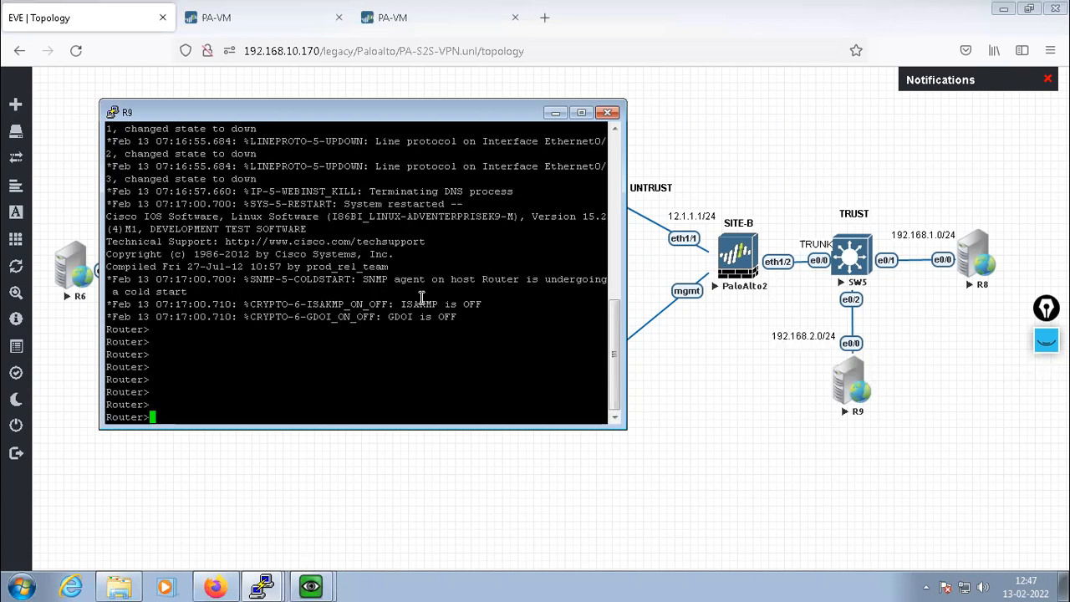
pyautogui.press('Return')
pyautogui.press('Return')
pyautogui.press('Return')
pyautogui.press('Return')
# Enter configuration mode on R9 and set its hostname to R9
pyautogui.write('ena')
pyautogui.press('Return')
pyautogui.press('Return')
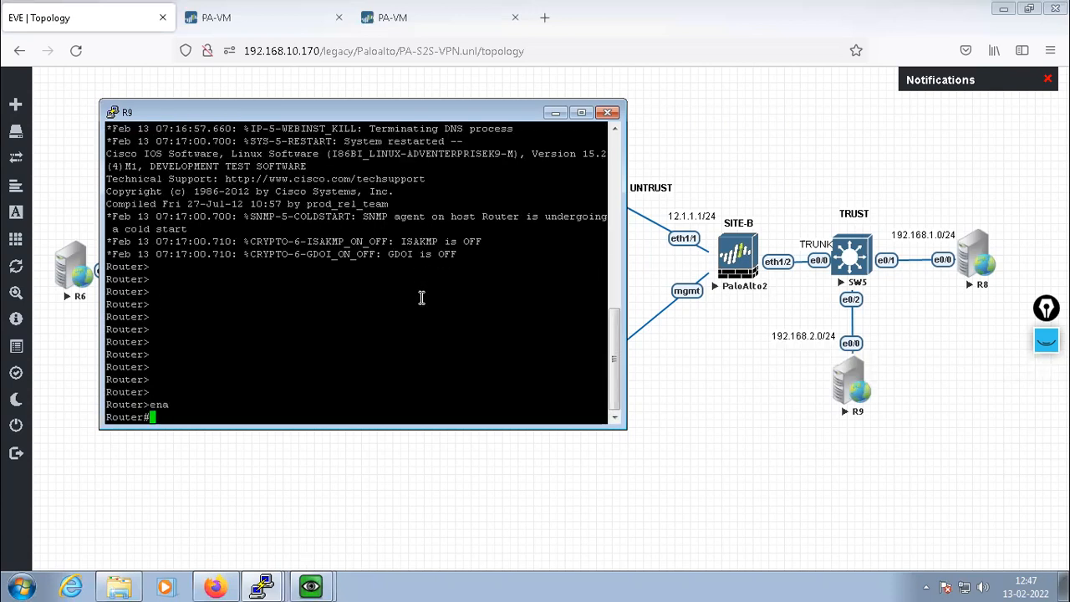
pyautogui.write('config t')
pyautogui.press('Return')
pyautogui.press('Return')
pyautogui.press('Return')
pyautogui.press('Return')
pyautogui.write('ho')
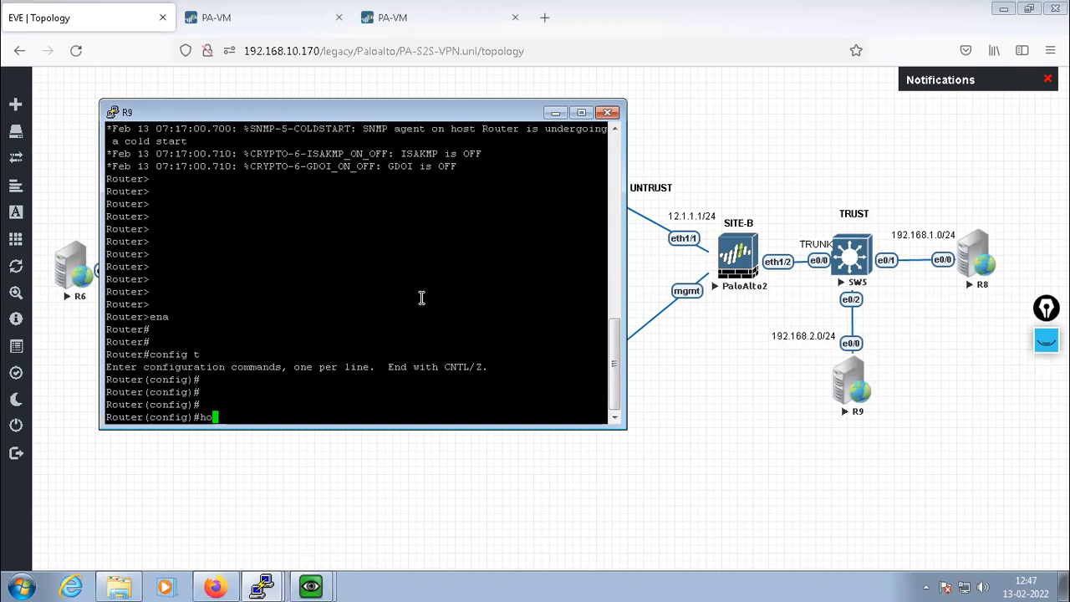
pyautogui.write('st R9')
pyautogui.press('Return')
pyautogui.press('Return')
pyautogui.press('Return')
pyautogui.press('Return')
pyautogui.press('Return')
# Give e0/0 the address 192.168.2.20 255.255.255.0 and bring it up
pyautogui.write('int e0/0')
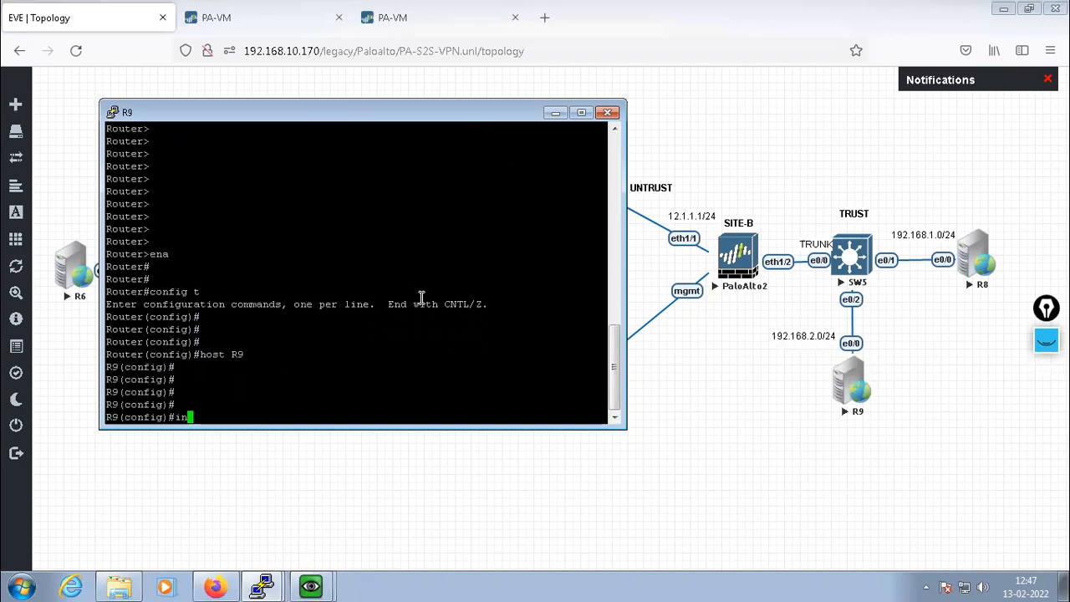
pyautogui.press('Return')
pyautogui.press('Return')
pyautogui.press('Return')
pyautogui.write('ip add 192')
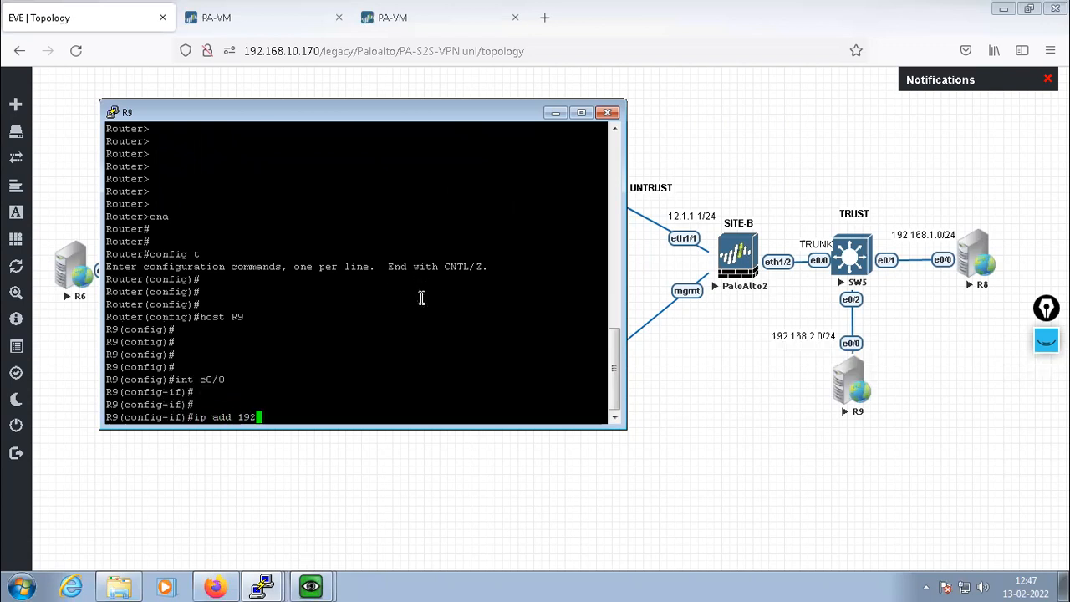
pyautogui.write('.168.2.')
pyautogui.write('20 255.255.2')
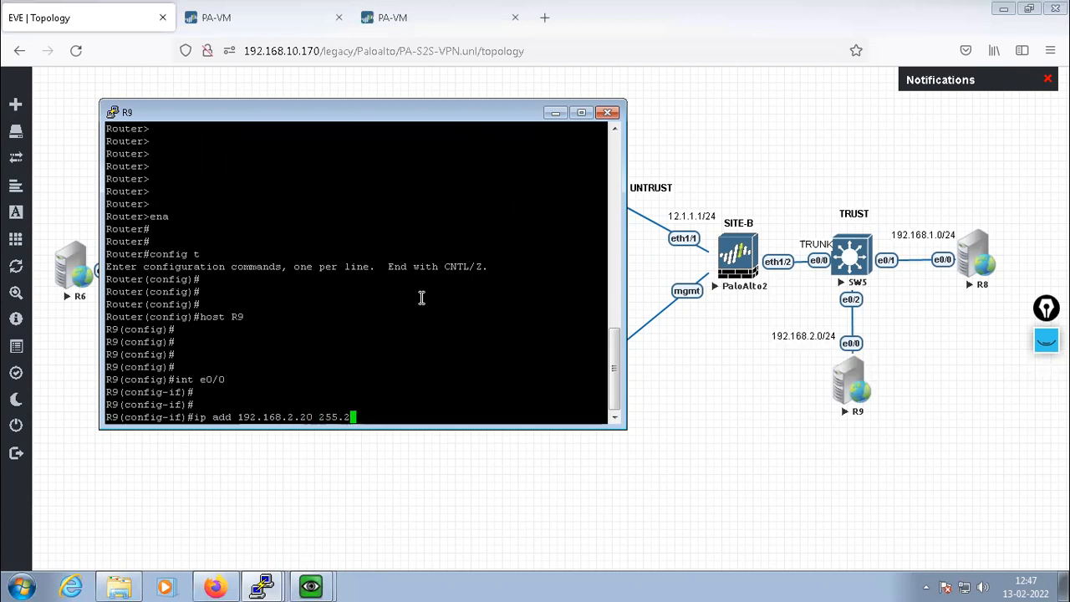
pyautogui.write('55.0')
pyautogui.press('Return')
pyautogui.write('no shut')
pyautogui.press('Return')
pyautogui.write('exit')
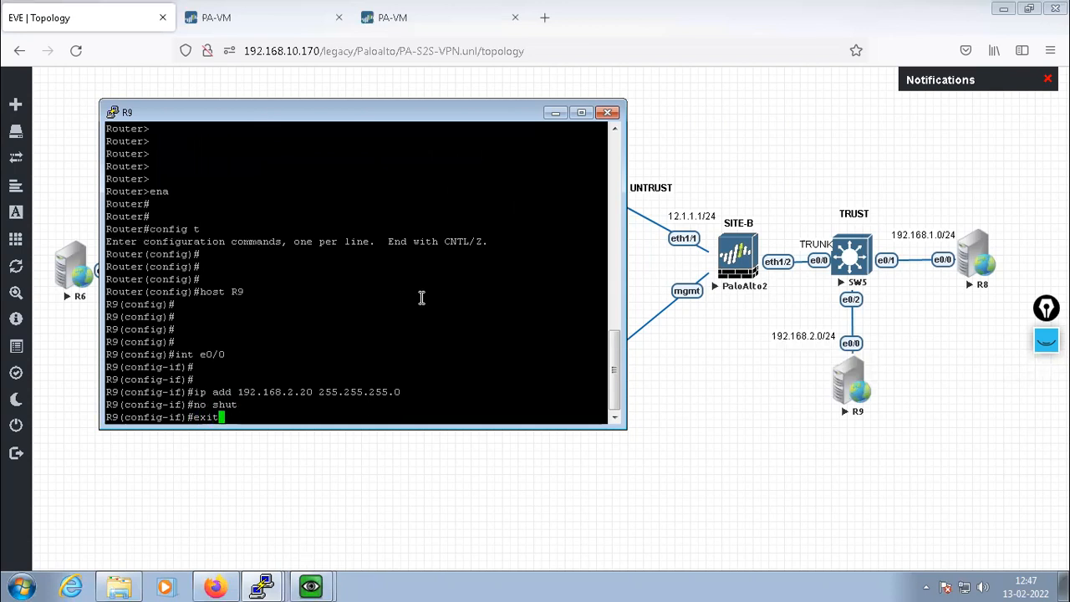
pyautogui.press('Return')
pyautogui.press('Return')
pyautogui.press('Return')
pyautogui.press('Return')
# Add a default route via 192.168.2.1, save, and ping the gateway 192.168.2.1
pyautogui.write('ip ')
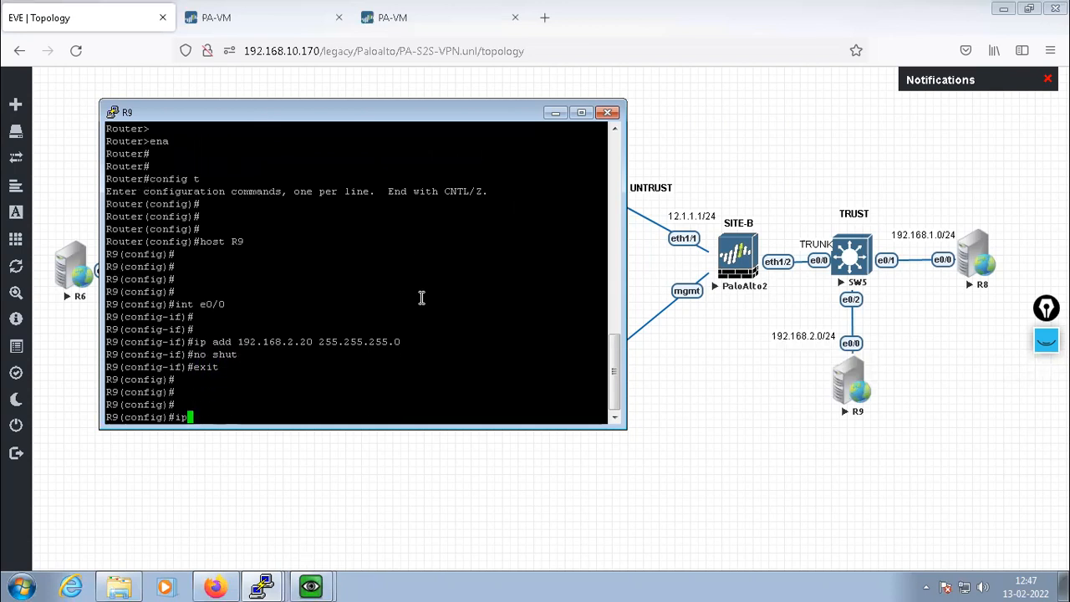
pyautogui.write('route 0.0.0.0 0.0.0.0')
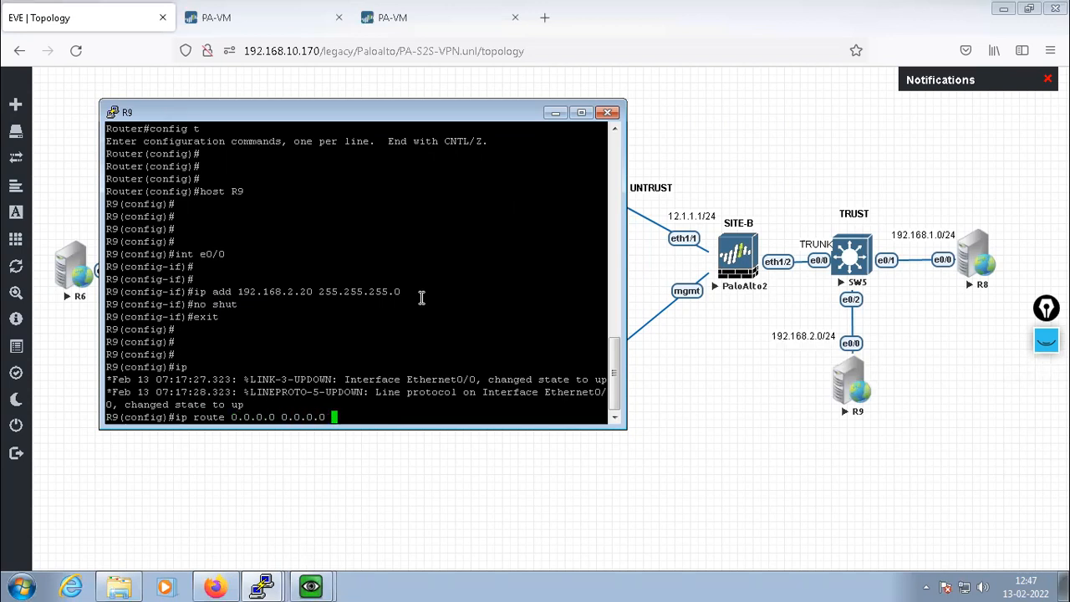
pyautogui.write(' 192.168.2.1')
pyautogui.press('Return')
pyautogui.press('Return')
pyautogui.press('Return')
pyautogui.write('exit')
pyautogui.press('Return')
pyautogui.press('Return')
pyautogui.press('Return')
pyautogui.press('Return')
pyautogui.press('Return')
pyautogui.write('wr')
pyautogui.press('Return')
pyautogui.press('Return')
pyautogui.press('Return')
pyautogui.press('Return')
pyautogui.write('ping 192.168.2.1')
pyautogui.press('Return')
pyautogui.press('Return')
pyautogui.press('Return')
pyautogui.press('Return')
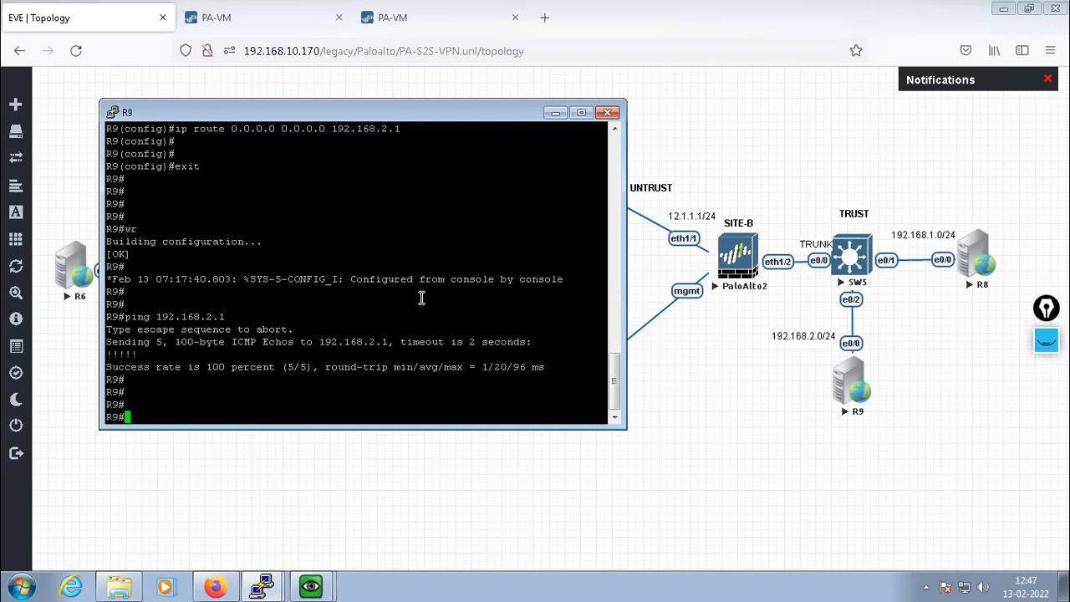
# From R8, ping the gateway 192.168.1.1 and then 10.1.1.1 across the tunnel
pyautogui.click(266, 585)
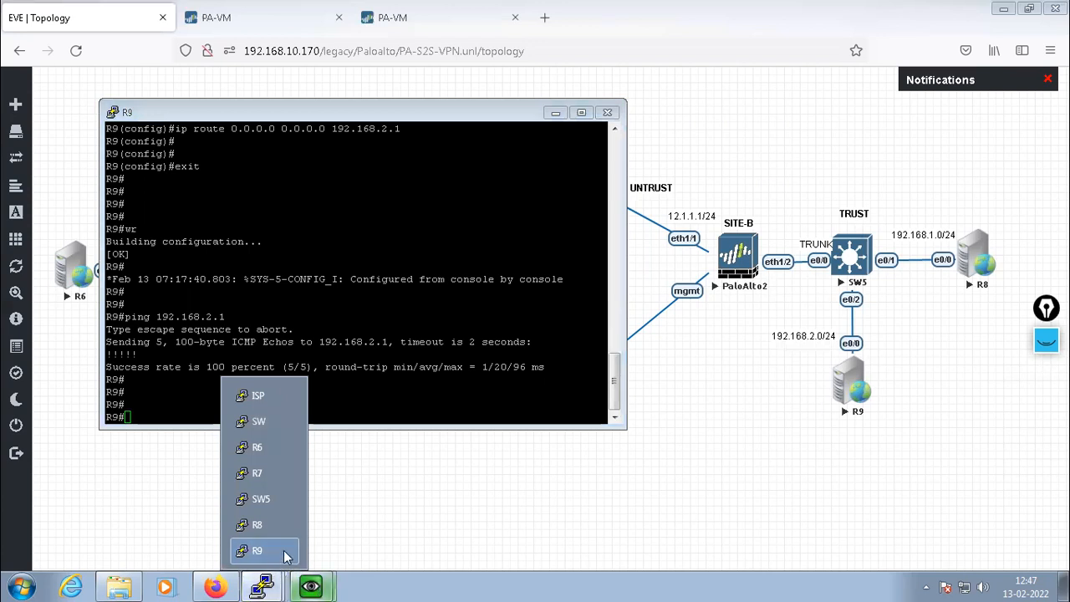
pyautogui.click(272, 524)
pyautogui.write('ping 192.1')
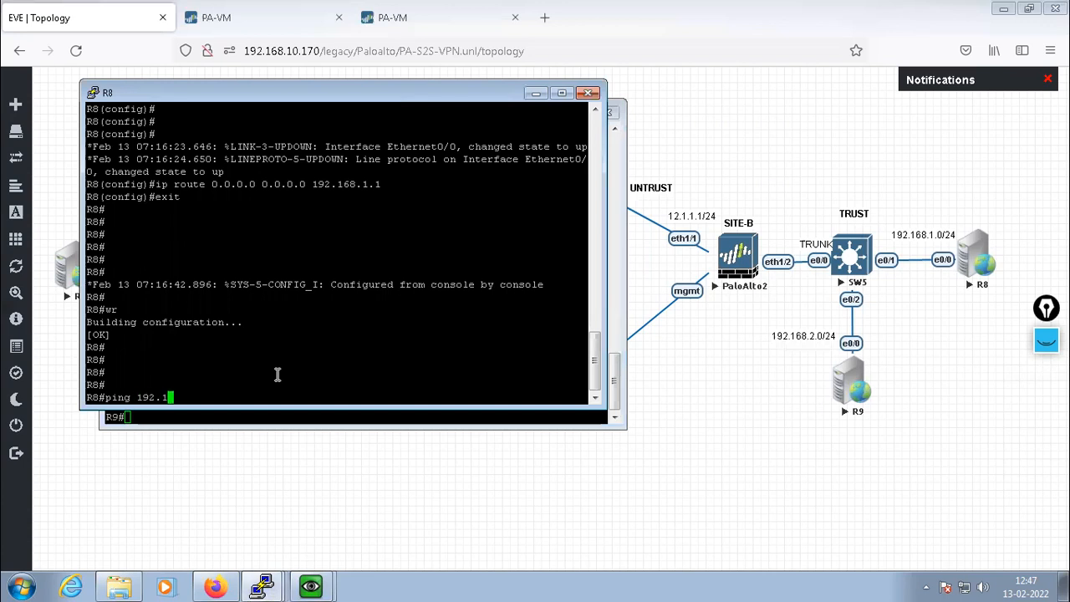
pyautogui.write('68.1.1')
pyautogui.press('Return')
pyautogui.press('Return')
pyautogui.press('Return')
pyautogui.press('Return')
pyautogui.press('Return')
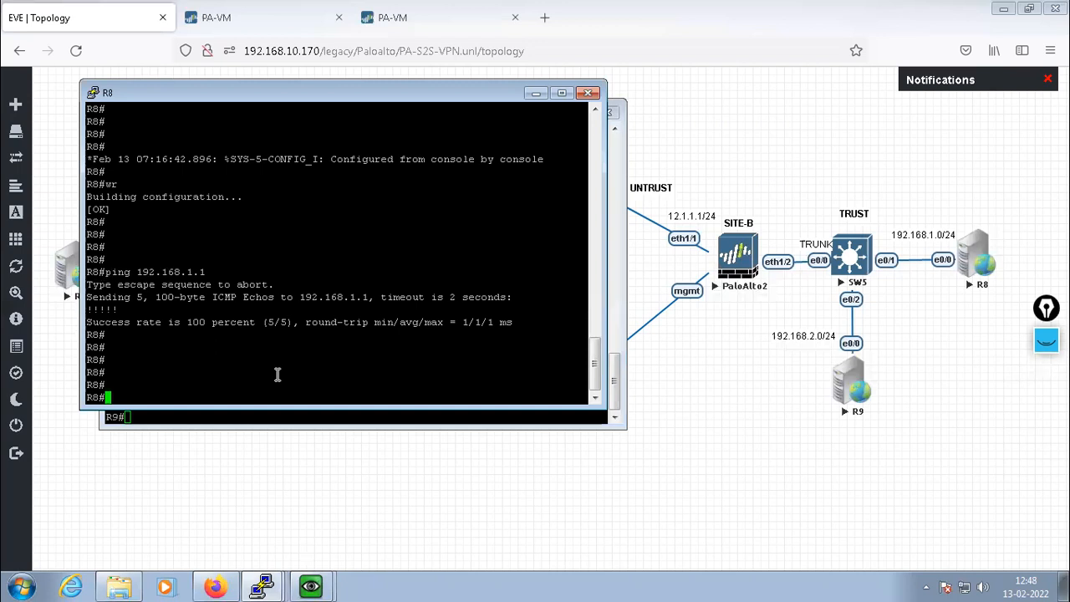
pyautogui.press('Return')
pyautogui.press('Return')
pyautogui.press('Return')
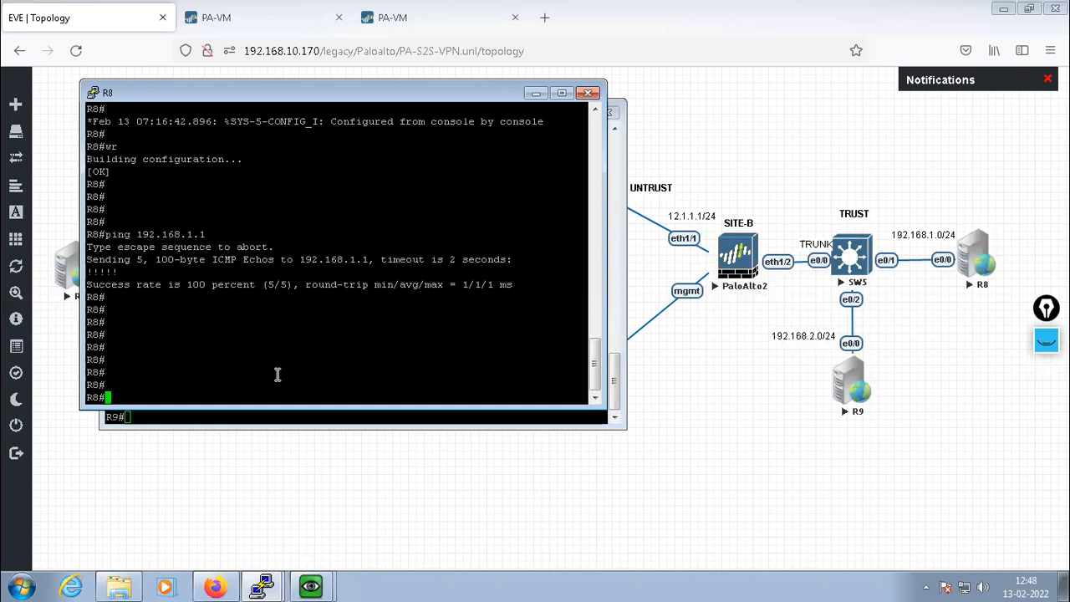
pyautogui.write('ping 10.1.1.1')
pyautogui.press('Return')
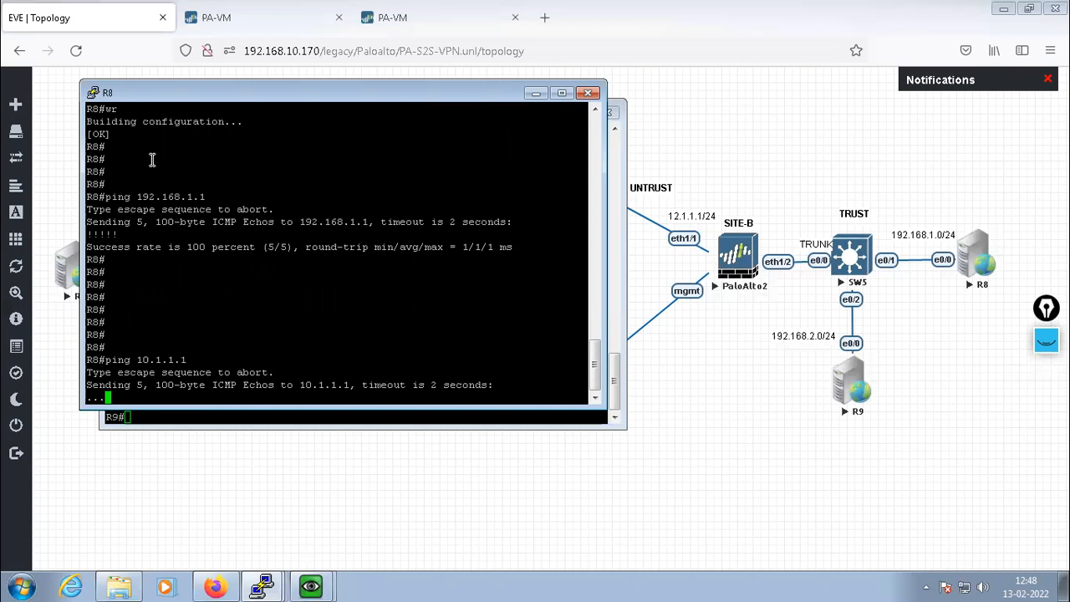
# From R9, ping 10.2.2.20 across the tunnel
pyautogui.moveTo(303, 86); pyautogui.dragTo(321, 36)
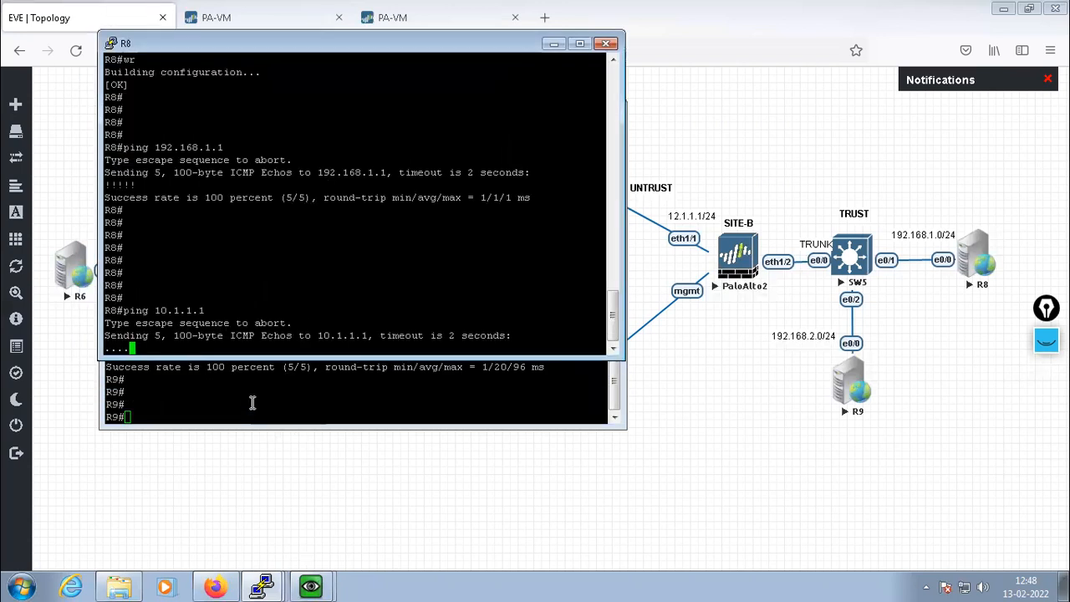
pyautogui.click(253, 401)
pyautogui.press('Up')
pyautogui.press('BackSpace')
pyautogui.press('BackSpace')
pyautogui.press('BackSpace')
pyautogui.press('BackSpace')
pyautogui.press('BackSpace')
pyautogui.press('BackSpace')
pyautogui.press('BackSpace')
pyautogui.press('BackSpace')
pyautogui.press('BackSpace')
pyautogui.write('.2')
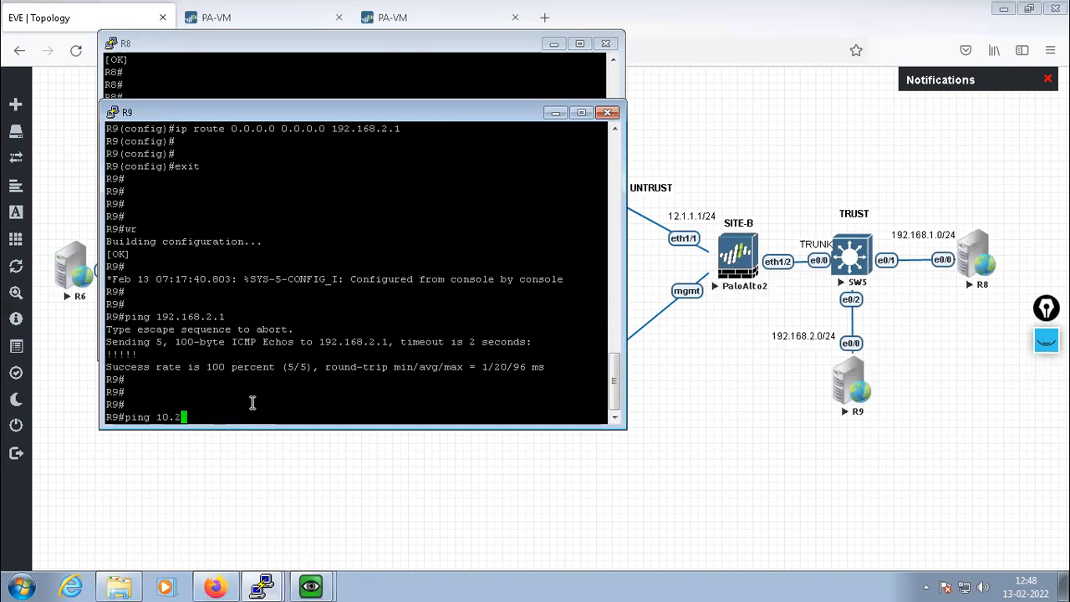
pyautogui.write('.2.20')
pyautogui.press('Return')
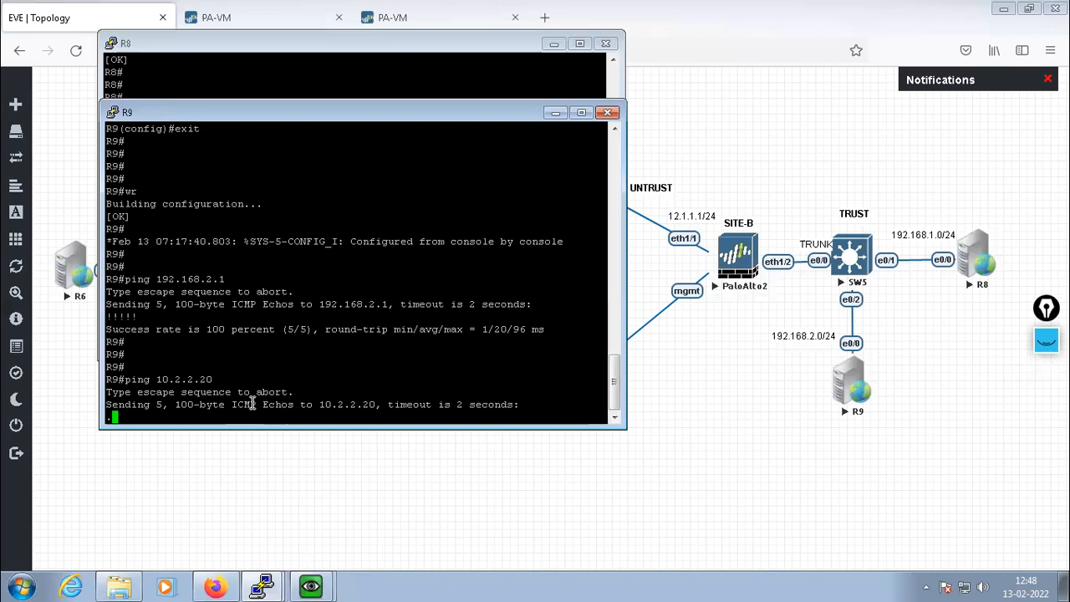
pyautogui.click(290, 64)
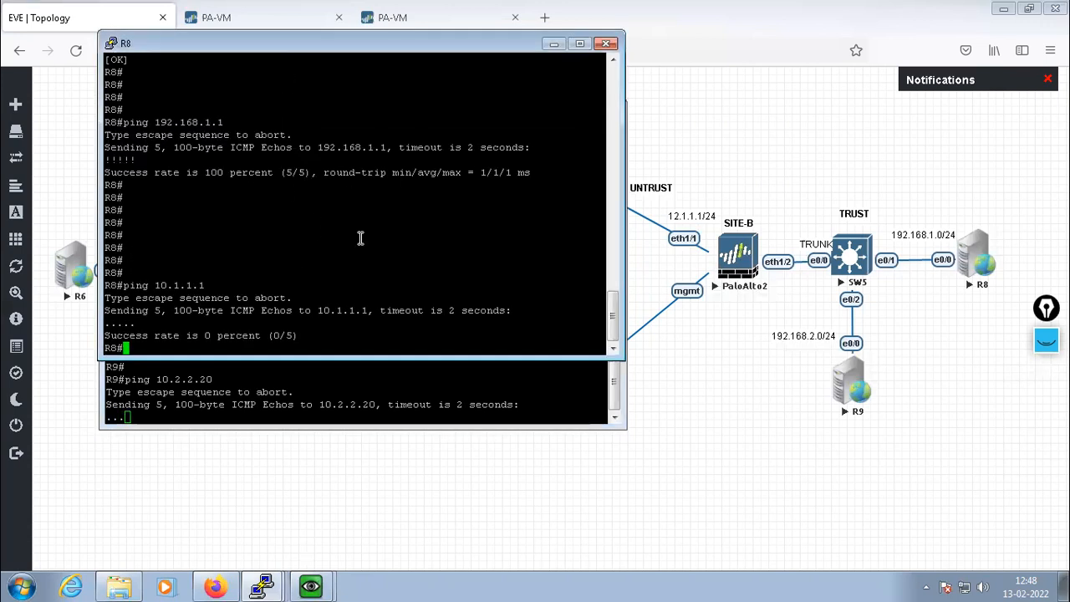
# Commit the pending configuration on the 192.168.10.104 firewall
pyautogui.click(400, 20)
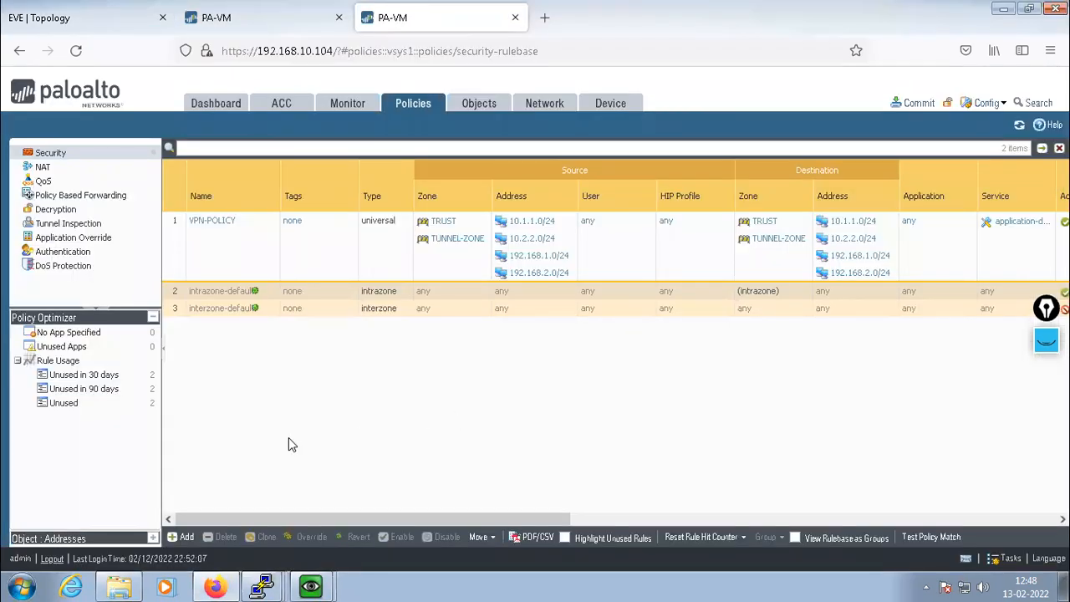
pyautogui.click(916, 105)
pyautogui.click(677, 496)
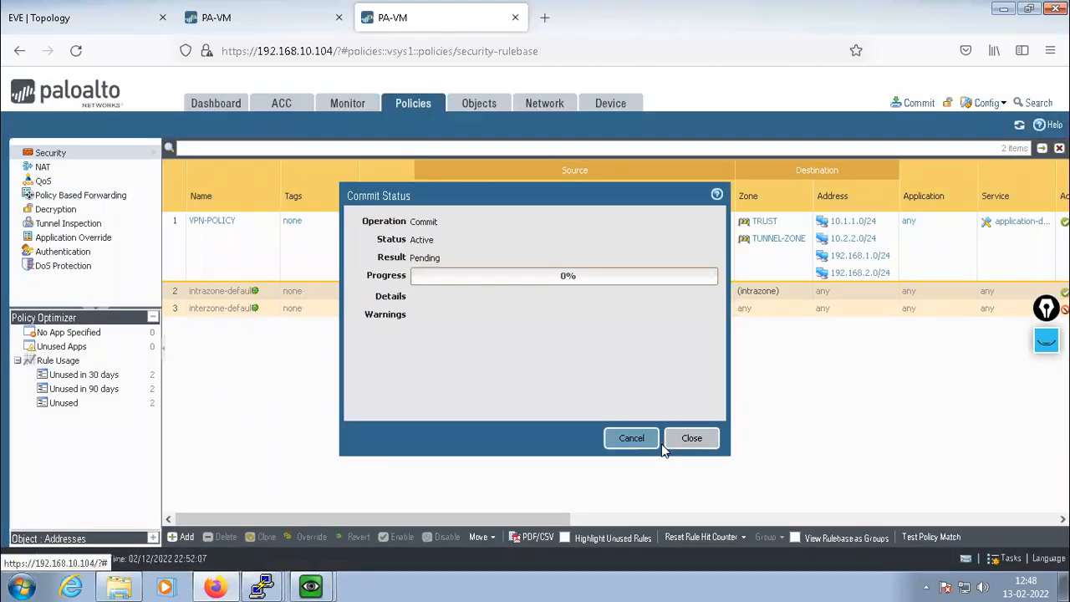
# Try committing the 192.168.10.105 firewall, which has no pending changes, then check the first commit's progress
pyautogui.click(236, 16)
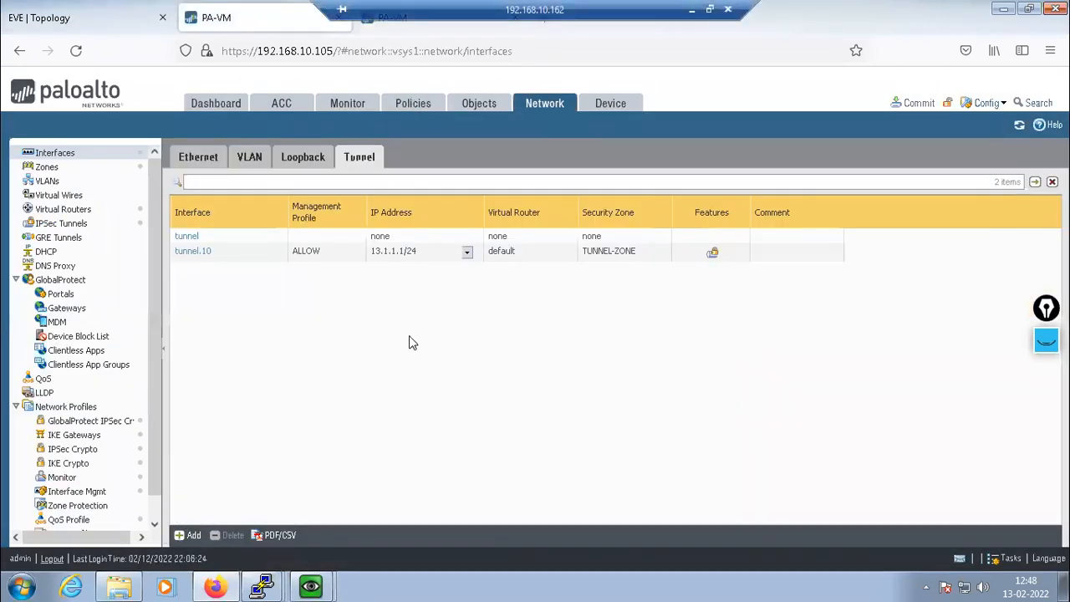
pyautogui.click(918, 103)
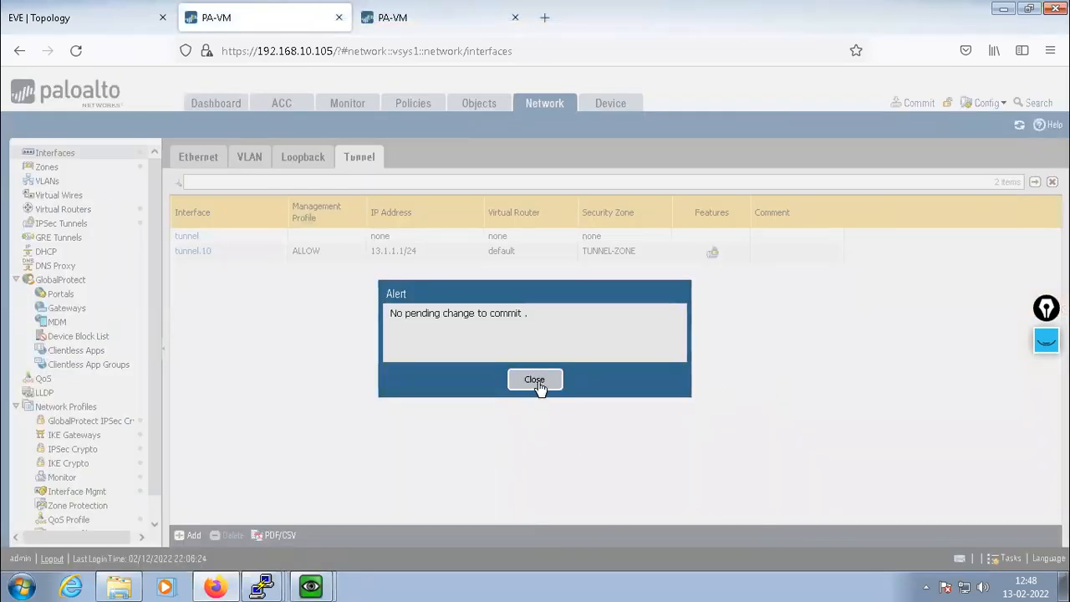
pyautogui.click(535, 380)
pyautogui.click(398, 17)
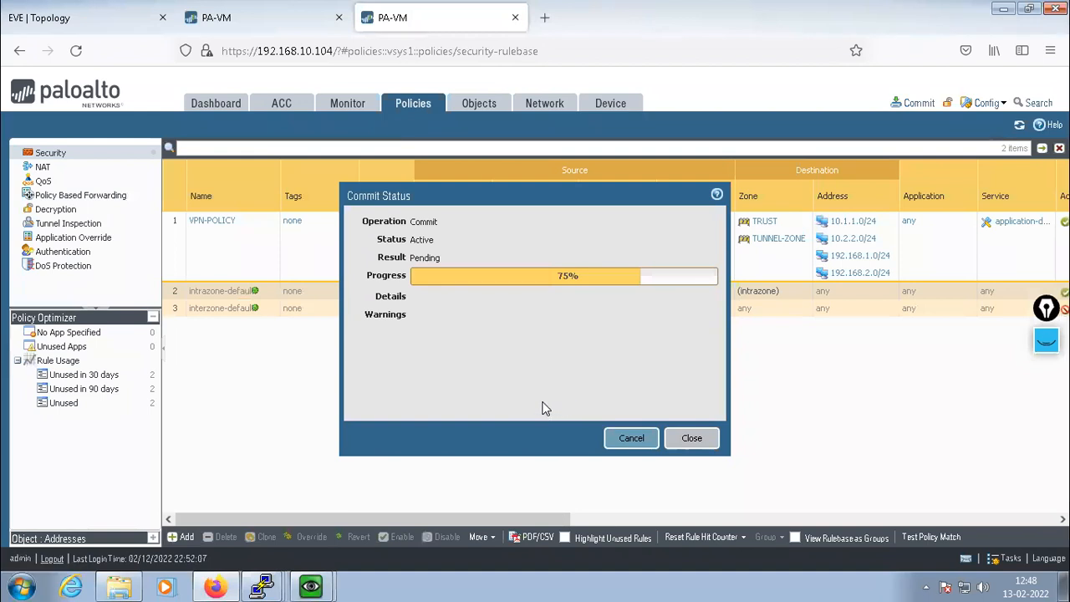
pyautogui.moveTo(258, 584)
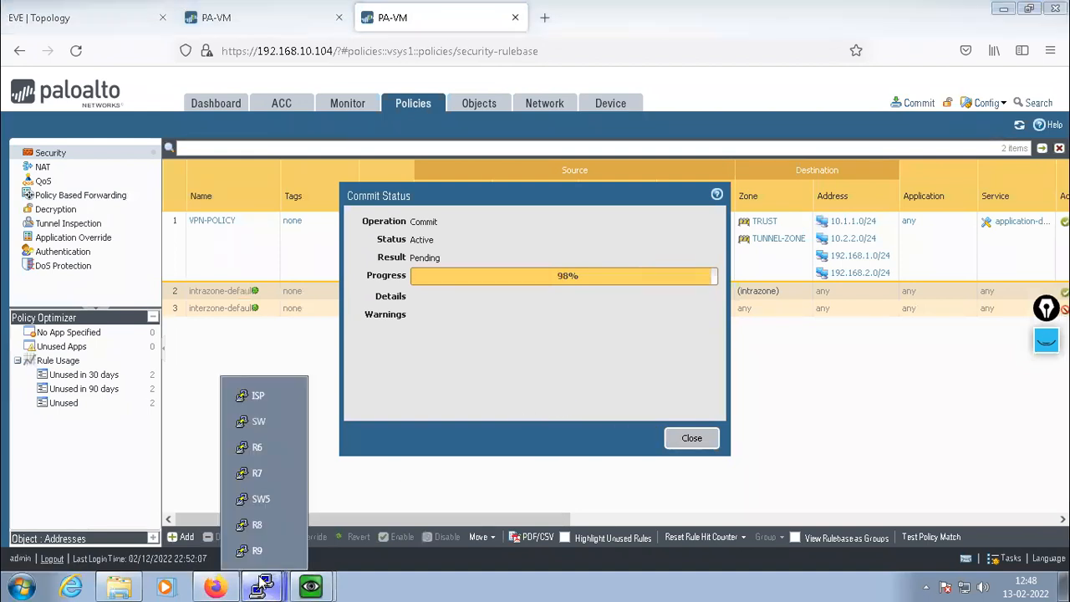
pyautogui.click(258, 525)
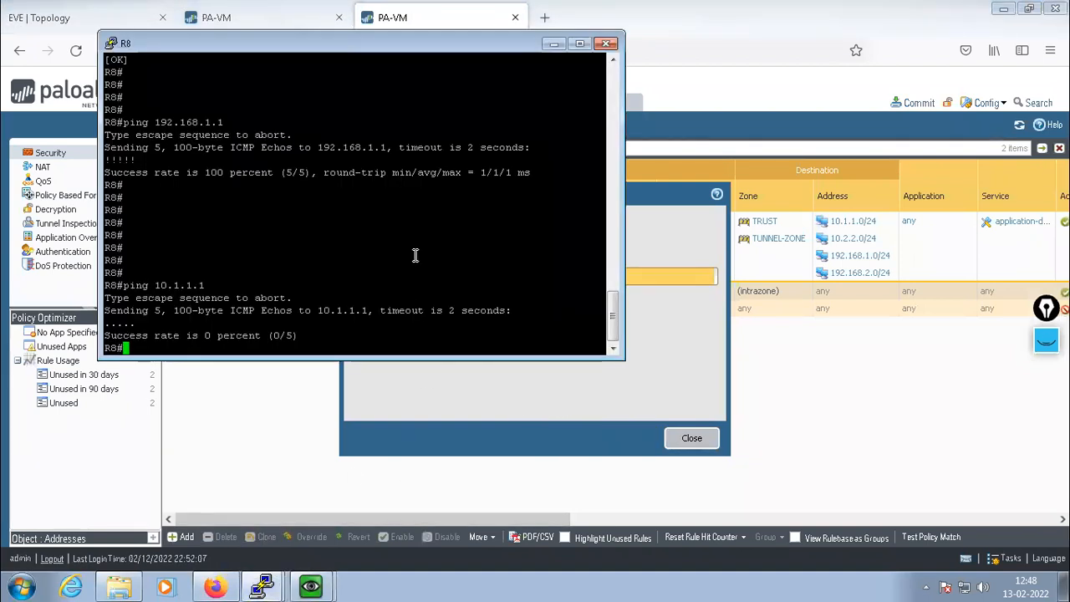
# Ping 10.1.1.1 100 times with 're 100' after the '-t' option is rejected
pyautogui.press('Up')
pyautogui.write('-t')
pyautogui.press('Return')
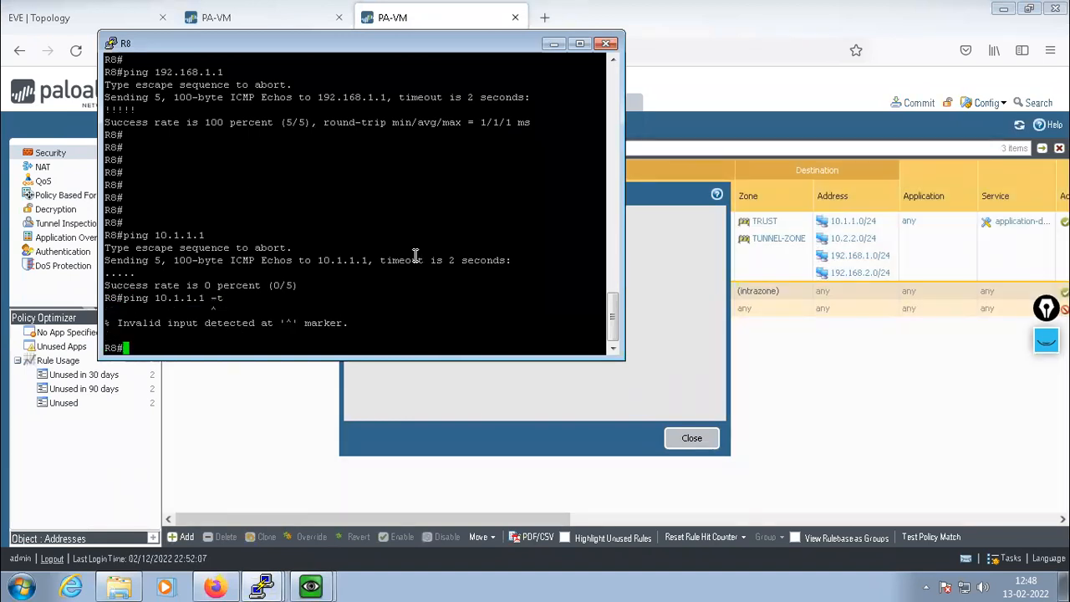
pyautogui.press('Up')
pyautogui.press('BackSpace')
pyautogui.press('BackSpace')
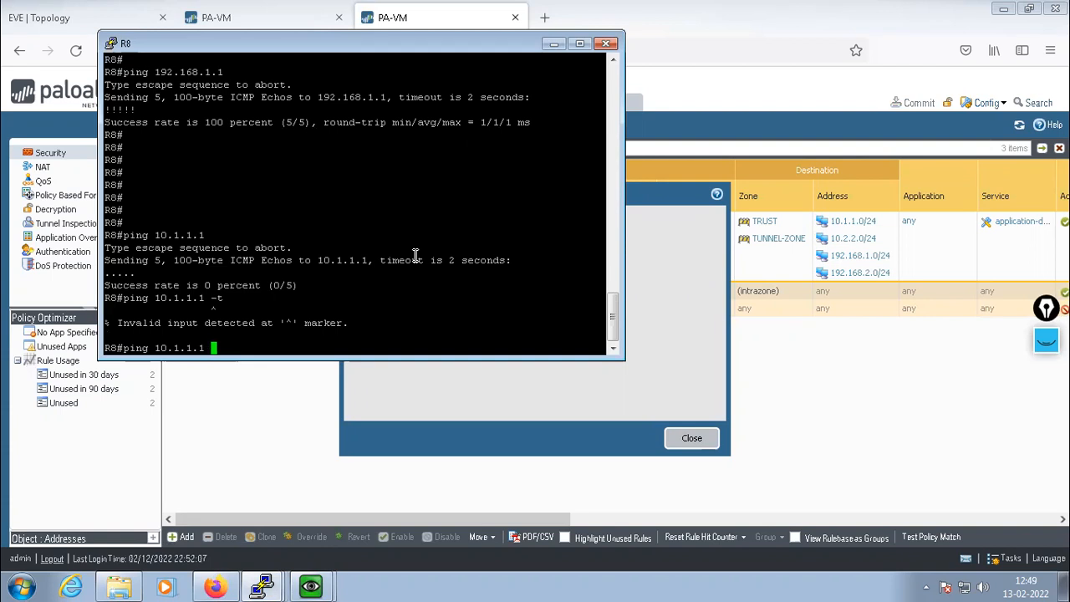
pyautogui.write('re 100')
pyautogui.hotkey('ctrl', 'a')
pyautogui.press('Return')
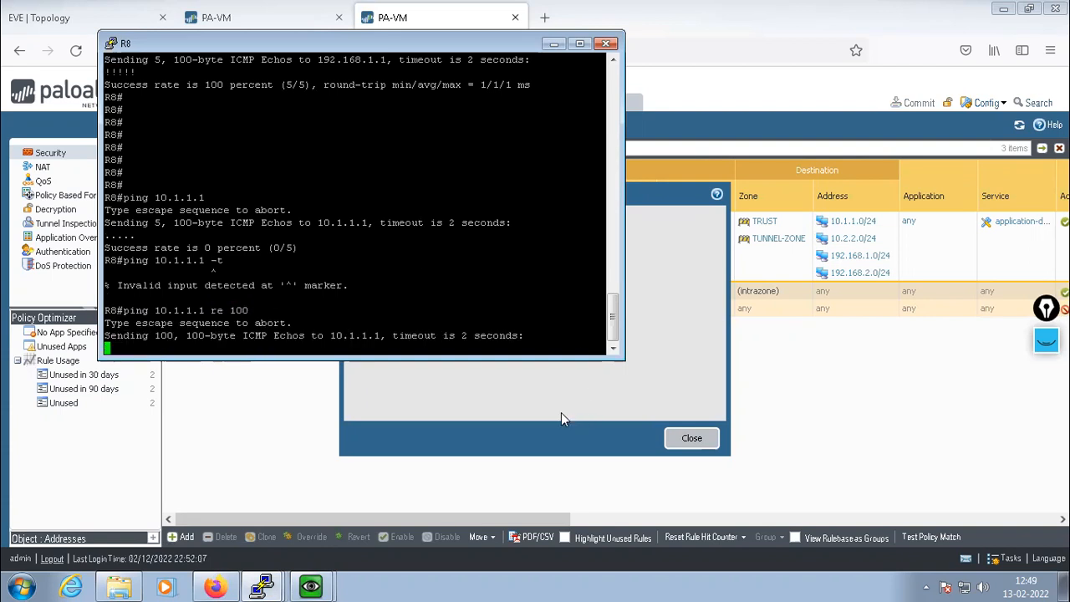
# Dismiss the PAN-OS commit status dialog and bring the R8, then R9, console forward
pyautogui.click(528, 407)
pyautogui.click(691, 437)
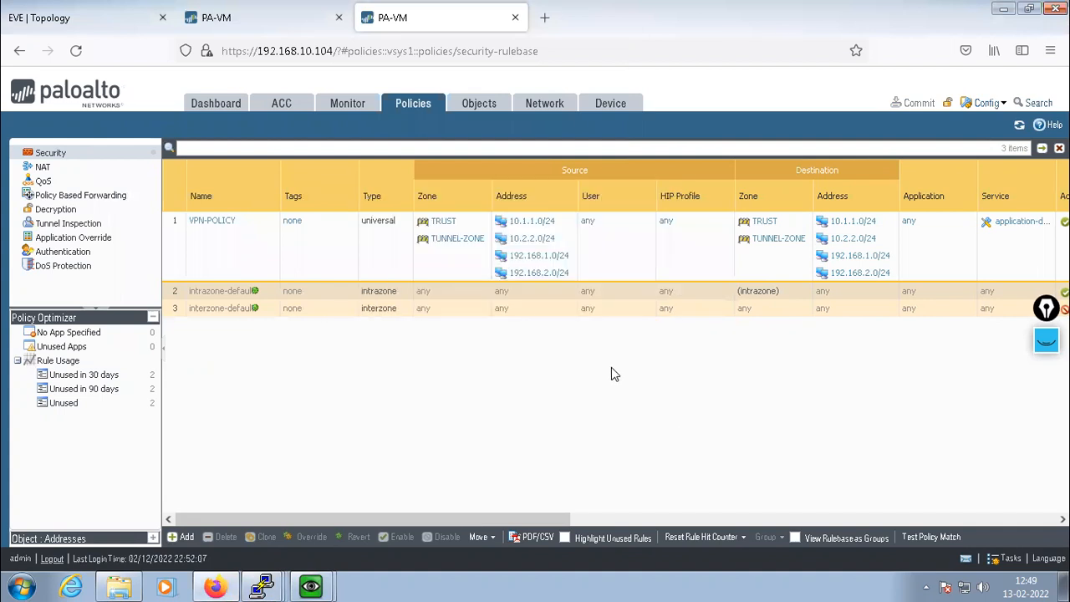
pyautogui.click(264, 587)
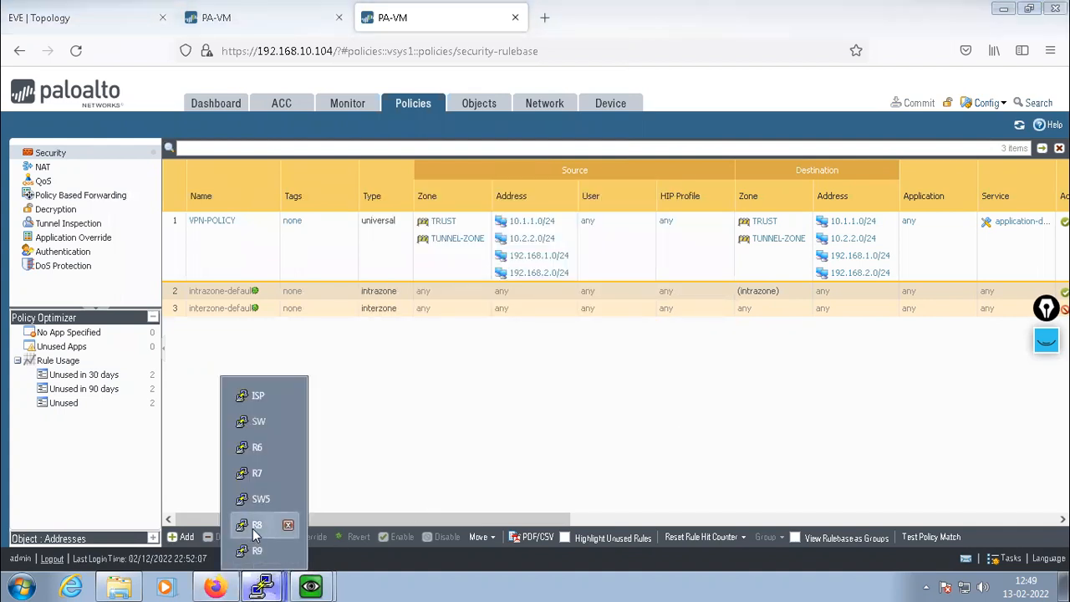
pyautogui.click(252, 525)
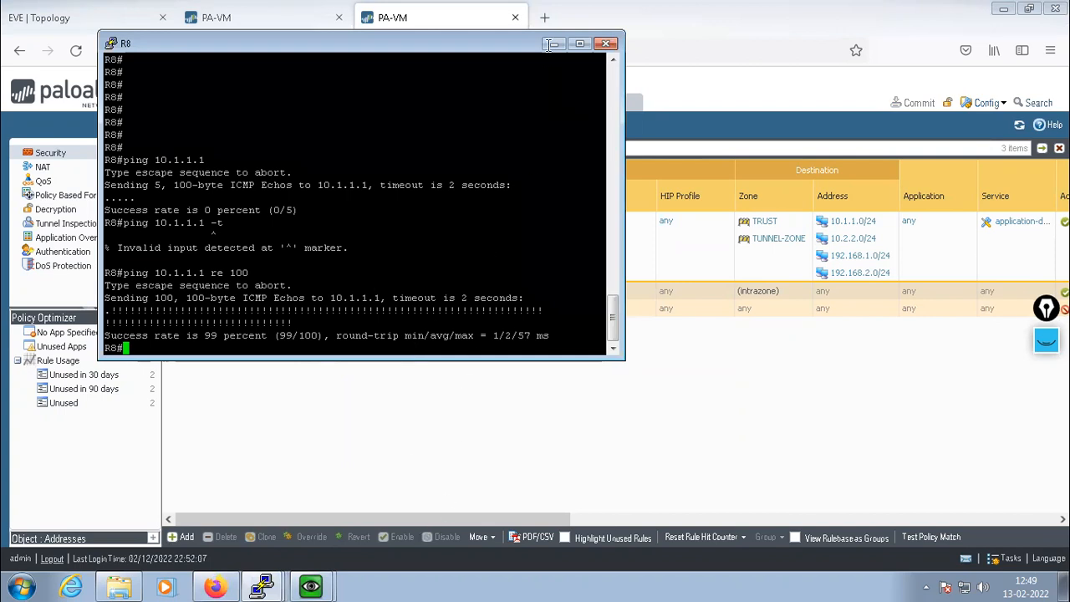
pyautogui.click(262, 587)
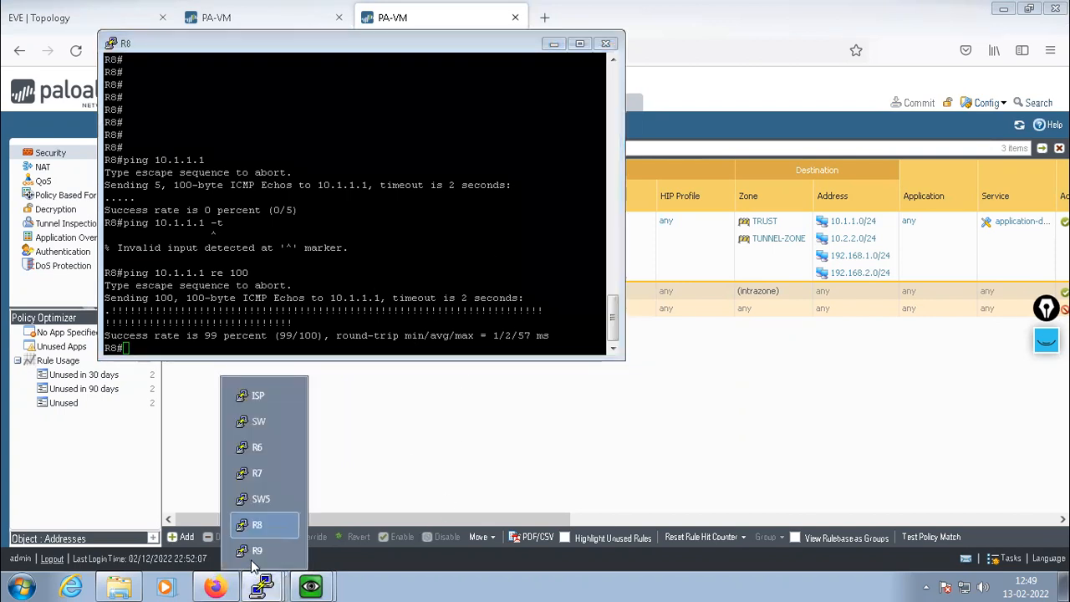
pyautogui.click(256, 552)
# From R9, run a 100-packet ping to 10.2.2.20 across the tunnel
pyautogui.press('Return')
pyautogui.press('Return')
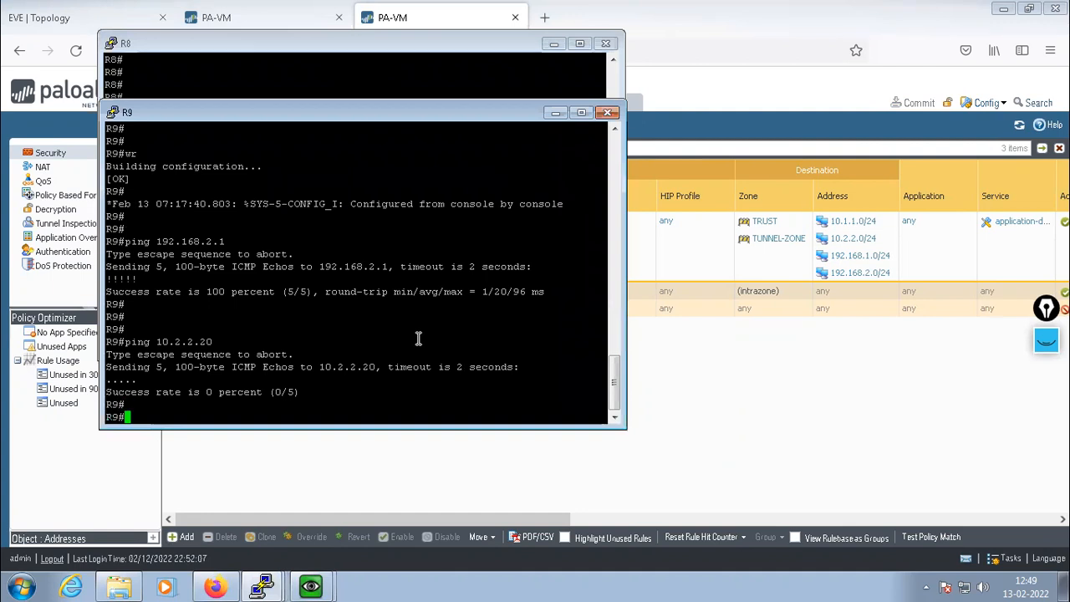
pyautogui.press('Up')
pyautogui.write('re 100')
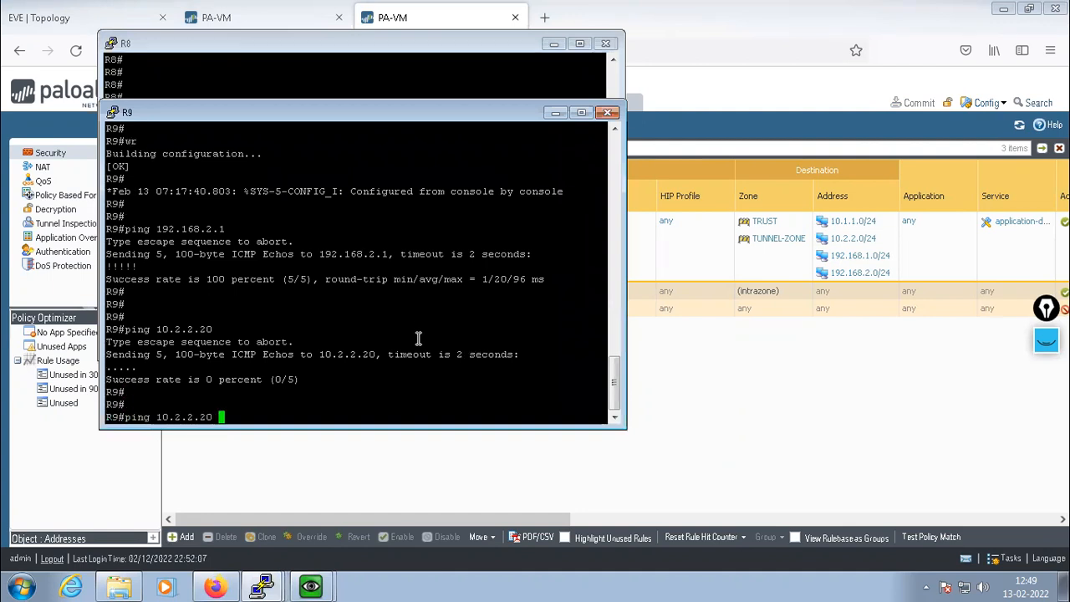
pyautogui.hotkey('ctrl', 'a')
pyautogui.press('Return')
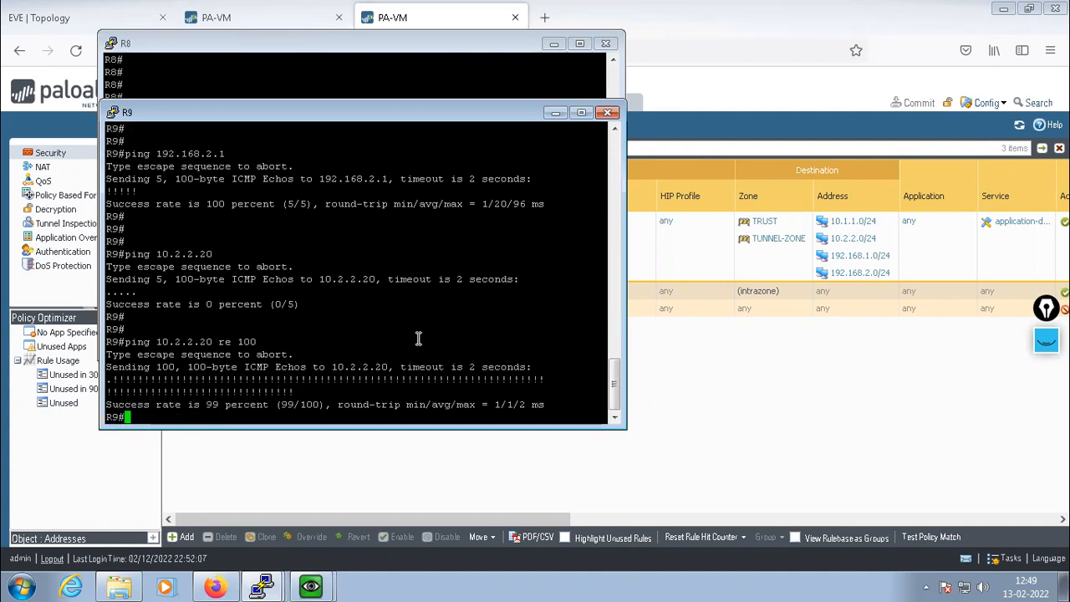
pyautogui.press('Return')
pyautogui.press('Return')
pyautogui.press('Return')
pyautogui.press('Return')
pyautogui.press('Return')
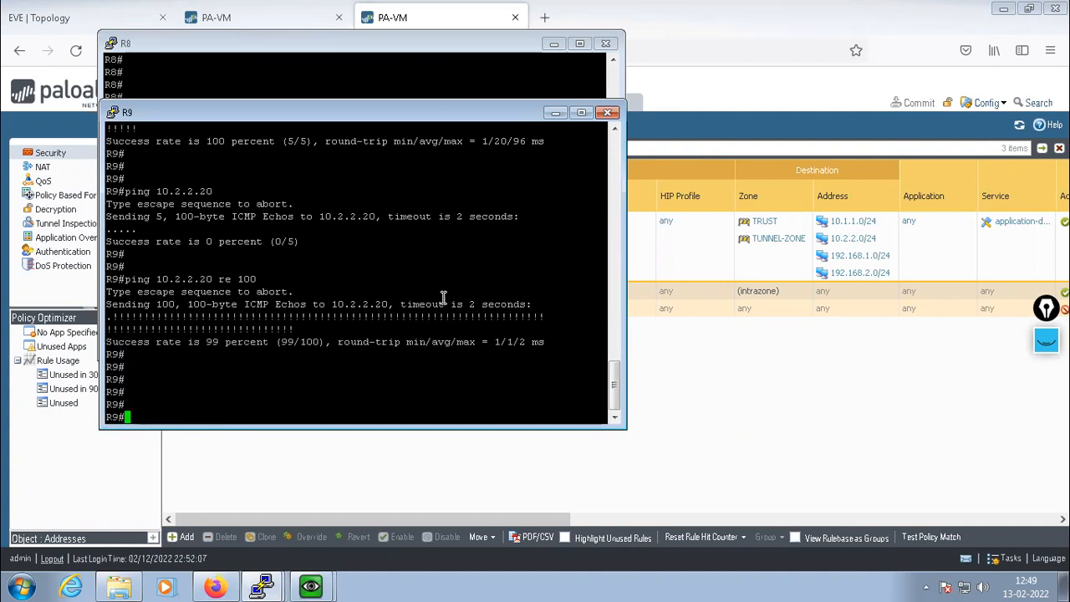
# Traceroute to 10.2.2.20 from R9, then minimize the R8 and R9 consoles
pyautogui.write('trac')
pyautogui.press('Tab')
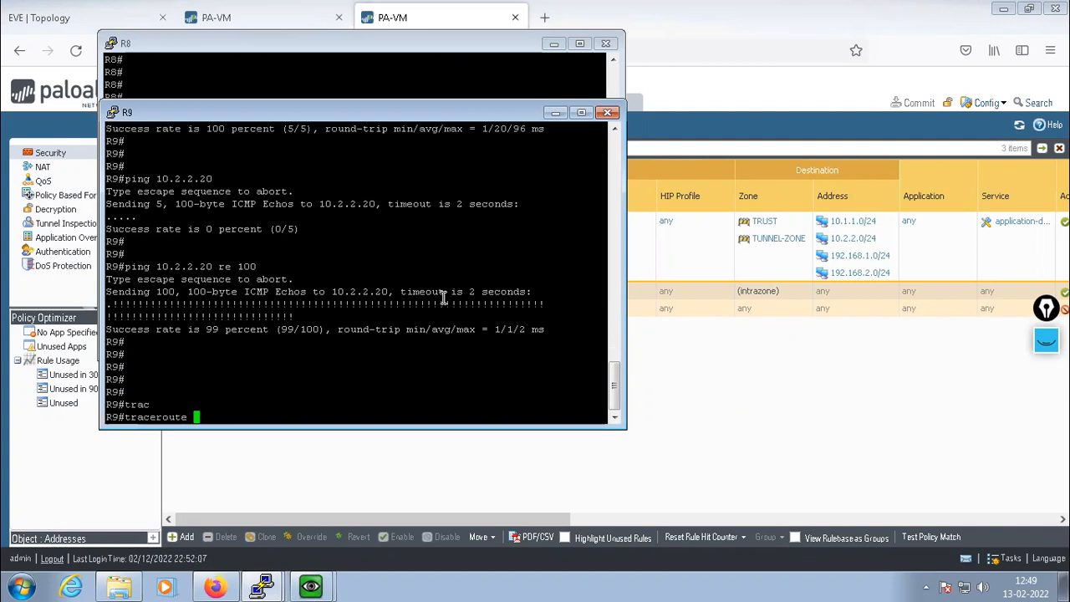
pyautogui.write('10.2.2.20')
pyautogui.press('Return')
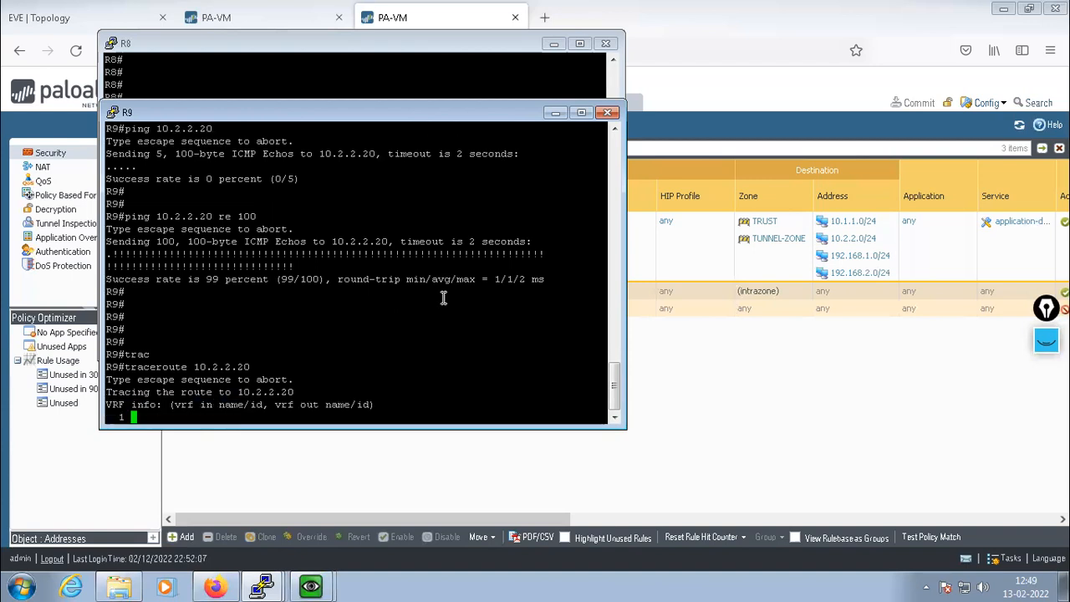
pyautogui.click(556, 45)
pyautogui.click(550, 114)
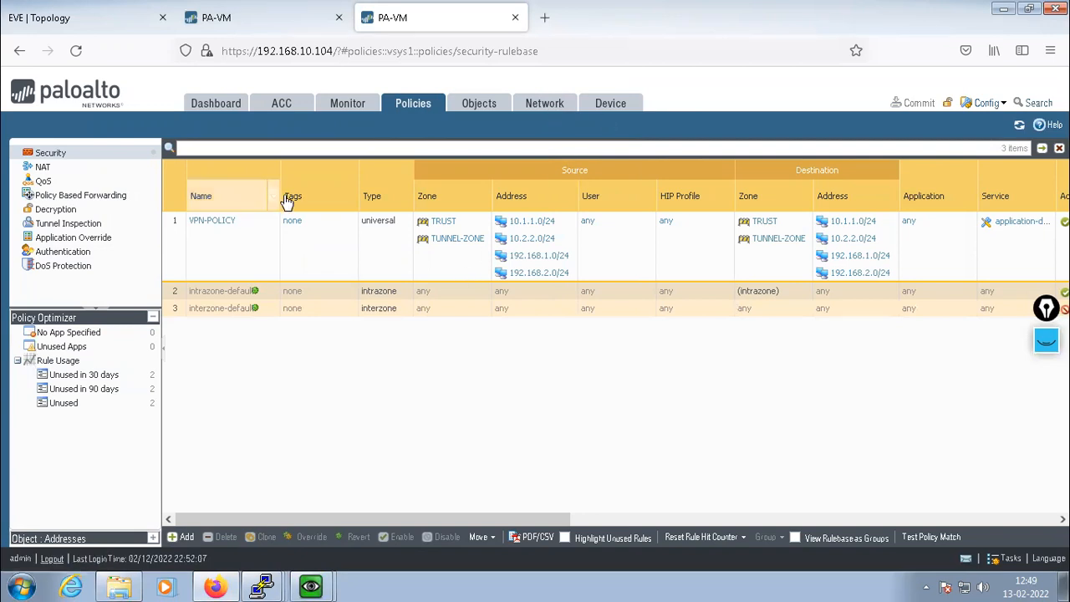
# Go to Network > IPSec Tunnels to check MY-TUNNEL's tunnel and IKE status
pyautogui.click(535, 104)
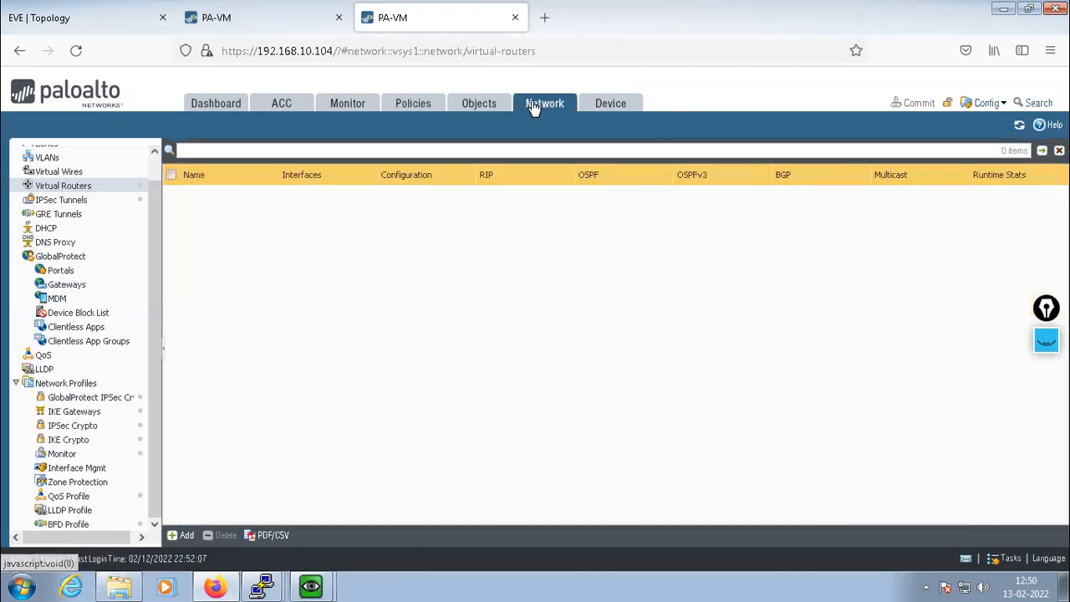
pyautogui.click(61, 200)
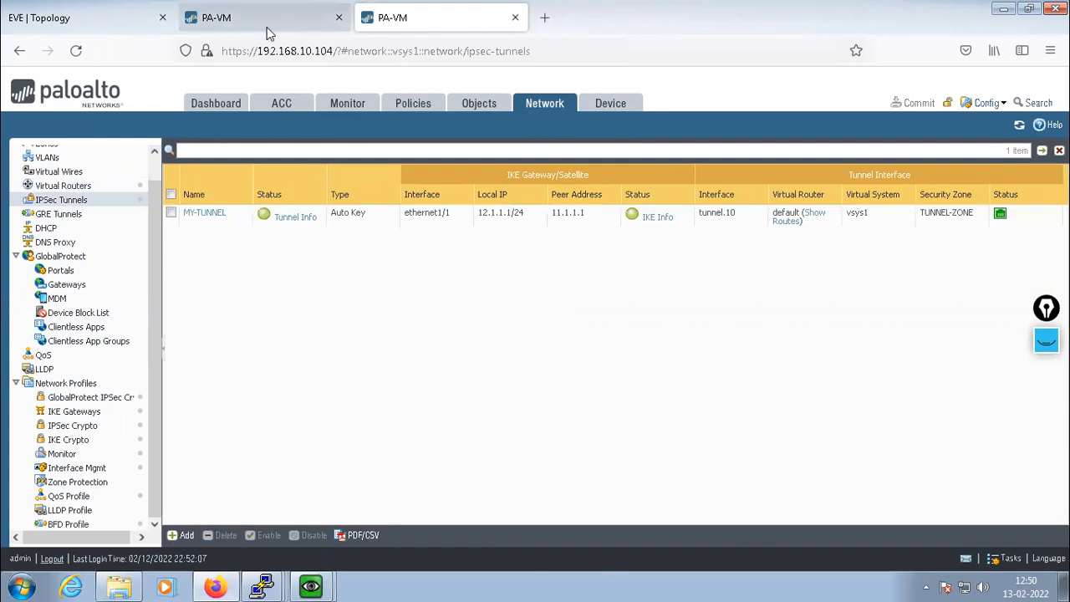
# Start a 10000-packet ping from R8 to 10.1.1.1, then switch to the topology and second firewall
pyautogui.click(262, 586)
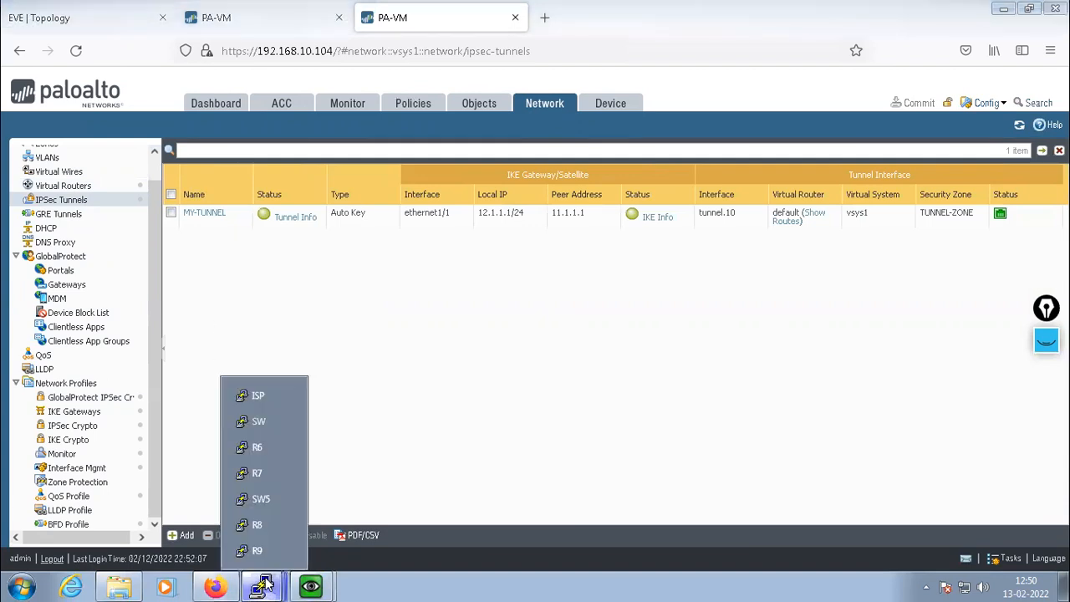
pyautogui.click(256, 525)
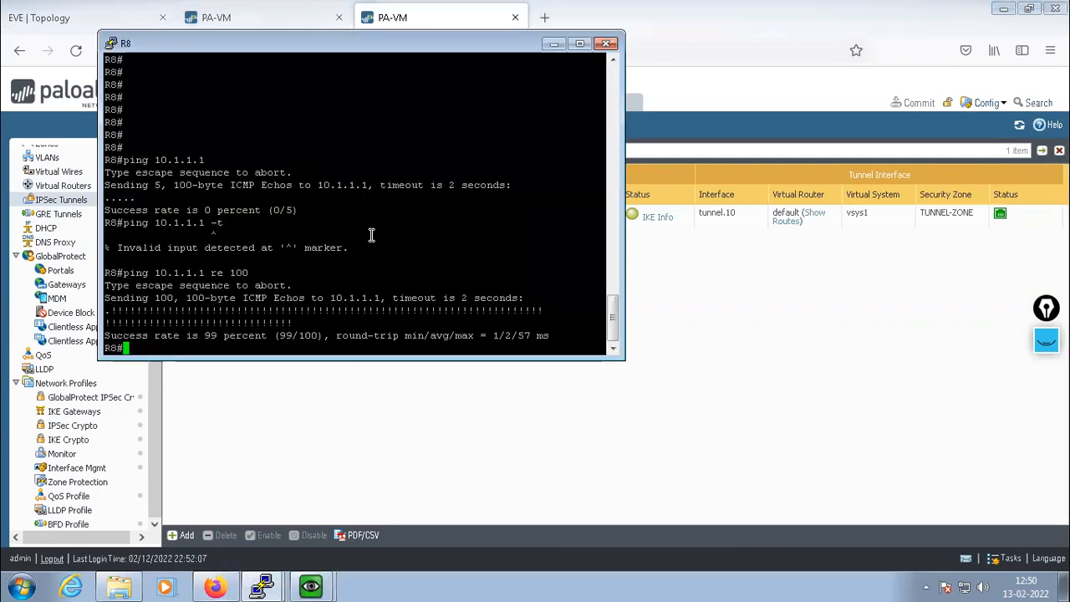
pyautogui.press('Up')
pyautogui.write('00')
pyautogui.press('Return')
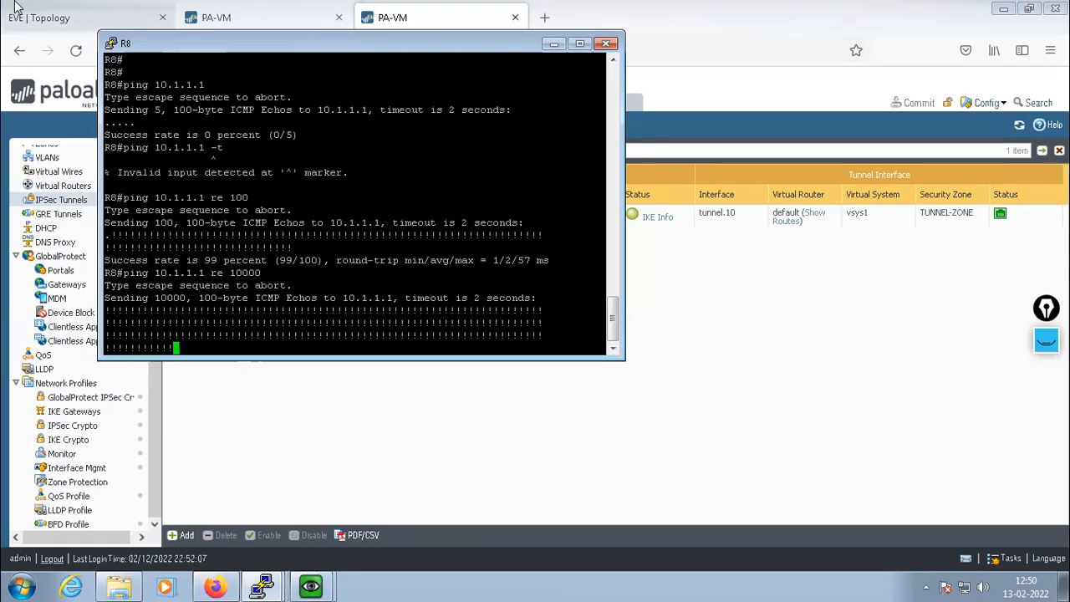
pyautogui.click(50, 12)
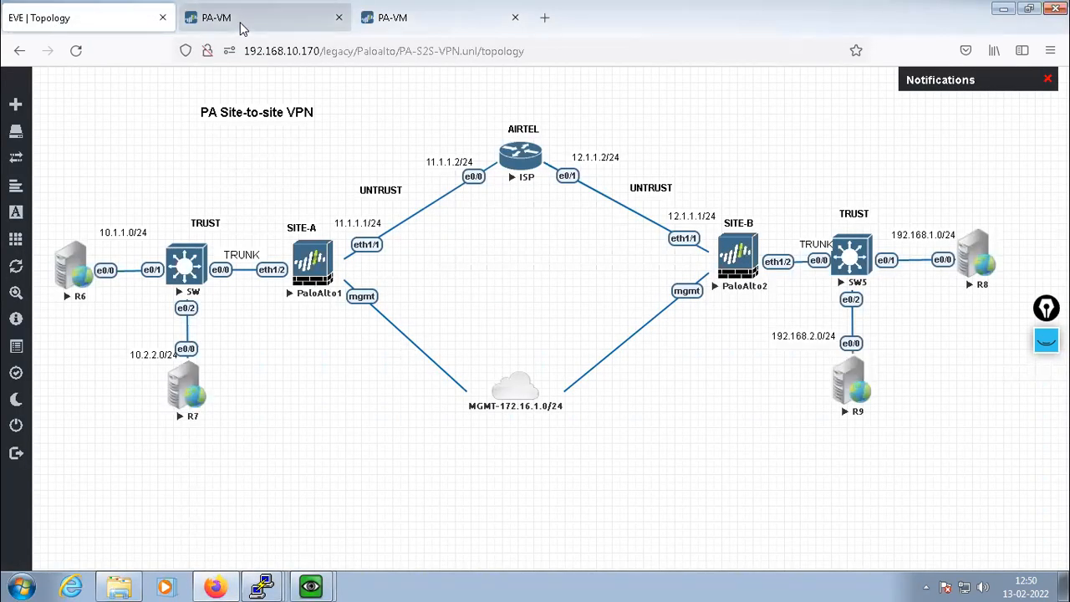
pyautogui.click(243, 25)
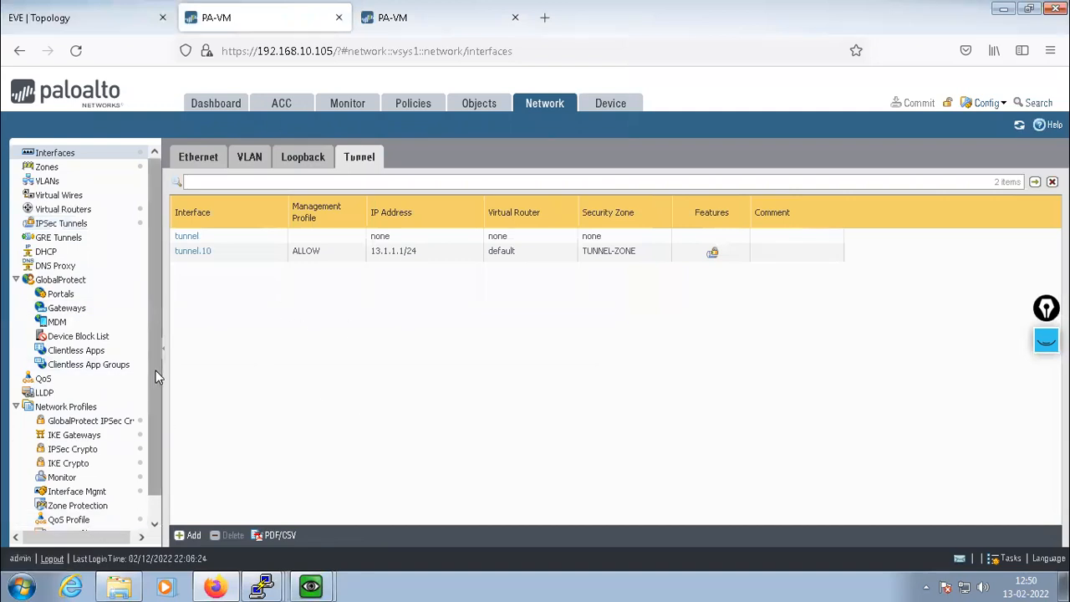
# Open Monitor > Session Browser, expand the IKE session details, then minimize the remote desktop
pyautogui.scroll(-2, 156, 370)
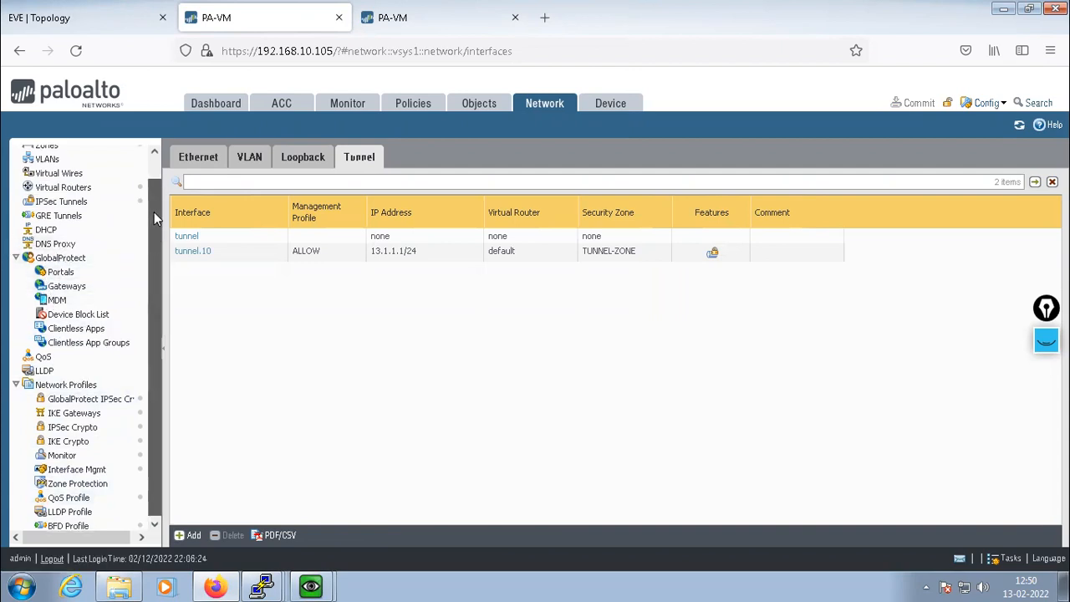
pyautogui.scroll(2, 154, 212)
pyautogui.scroll(-2, 158, 308)
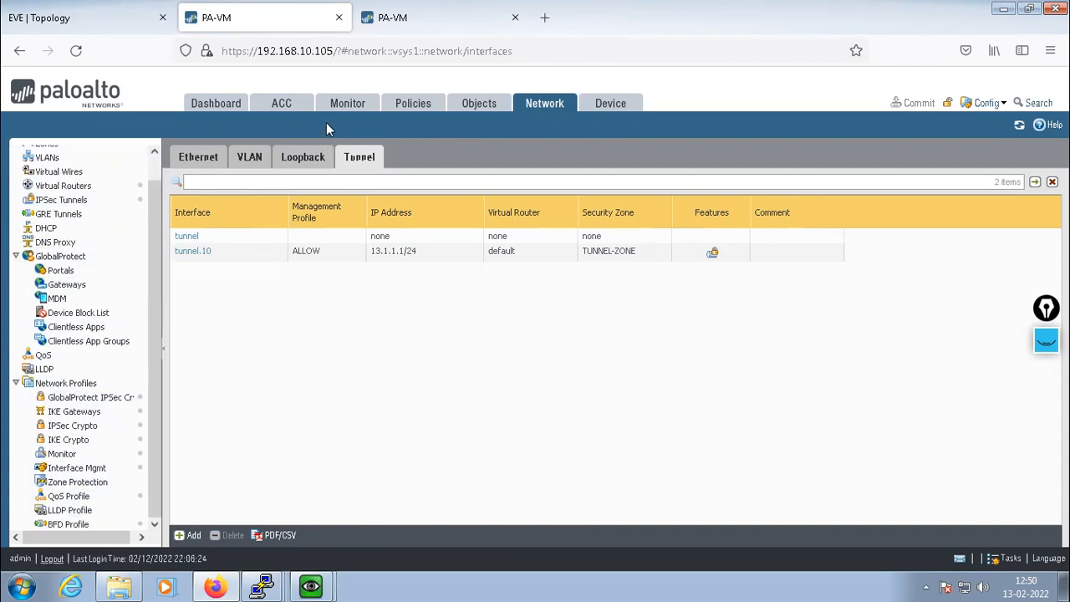
pyautogui.click(341, 107)
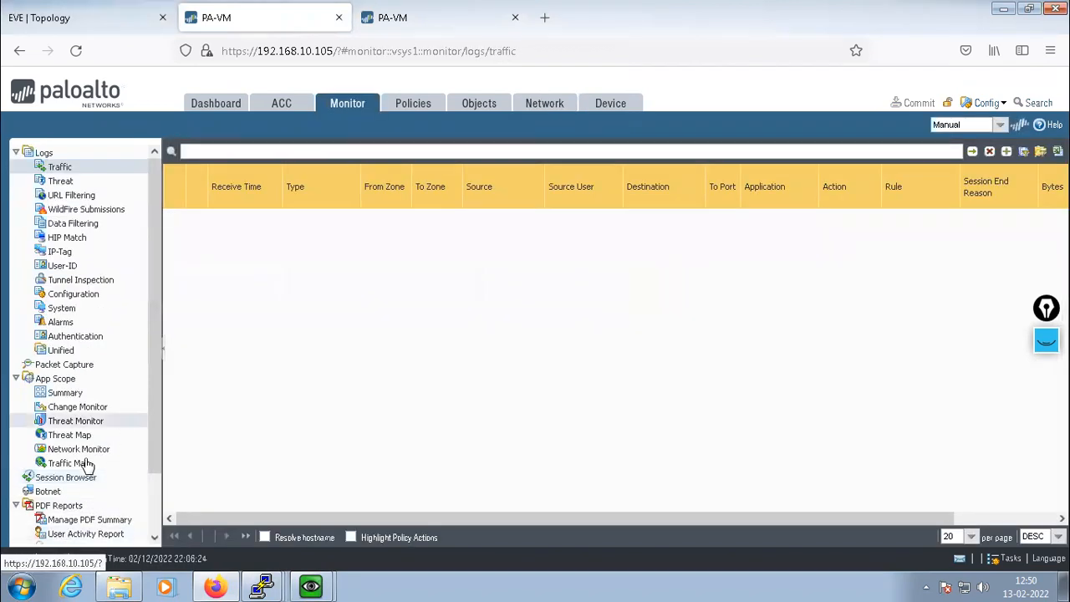
pyautogui.click(78, 479)
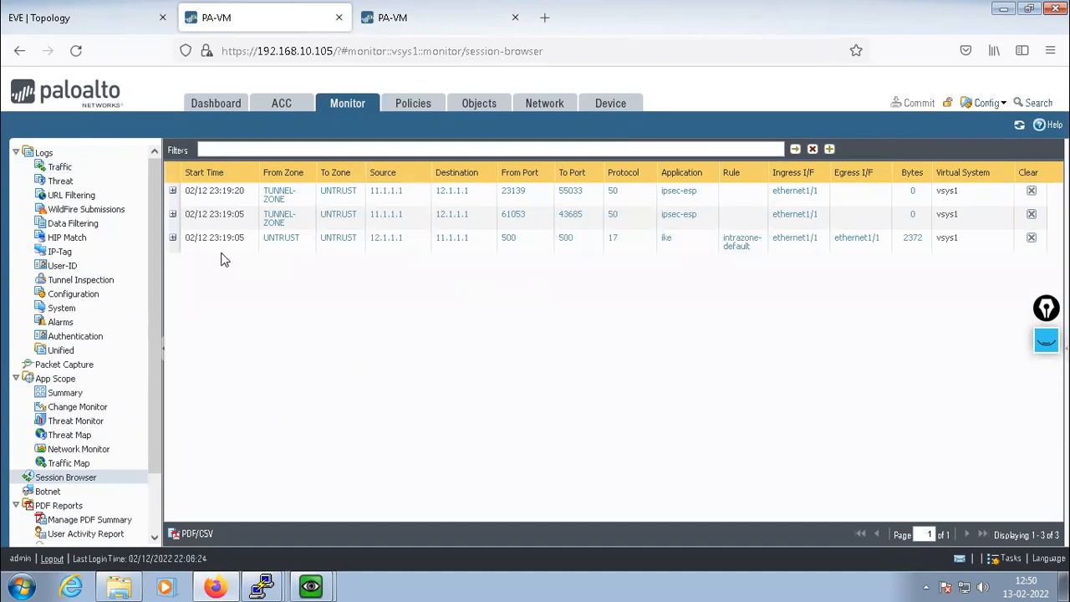
pyautogui.click(172, 237)
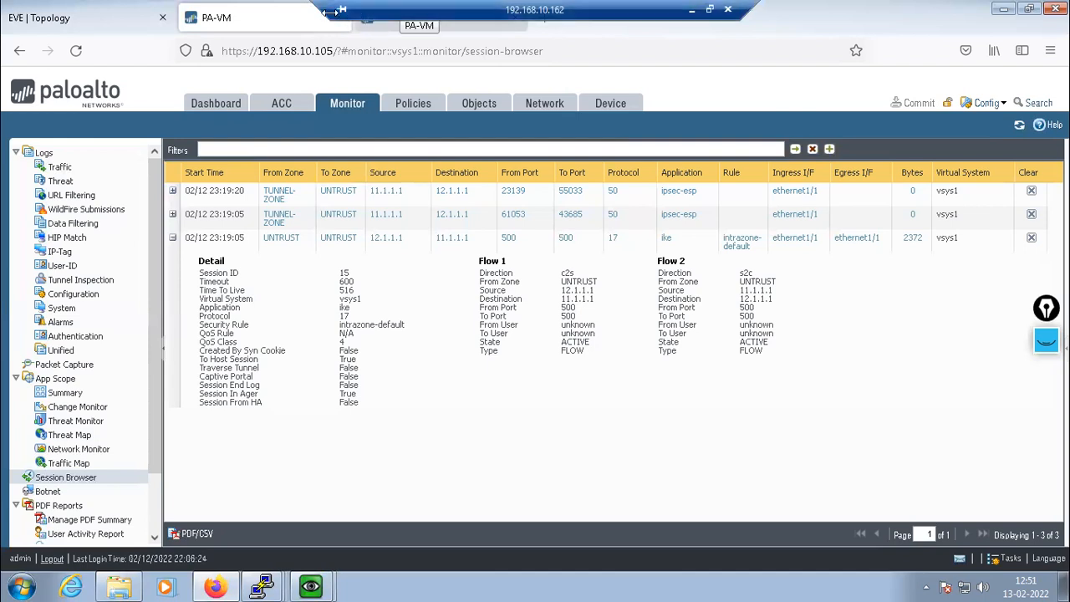
pyautogui.click(691, 13)
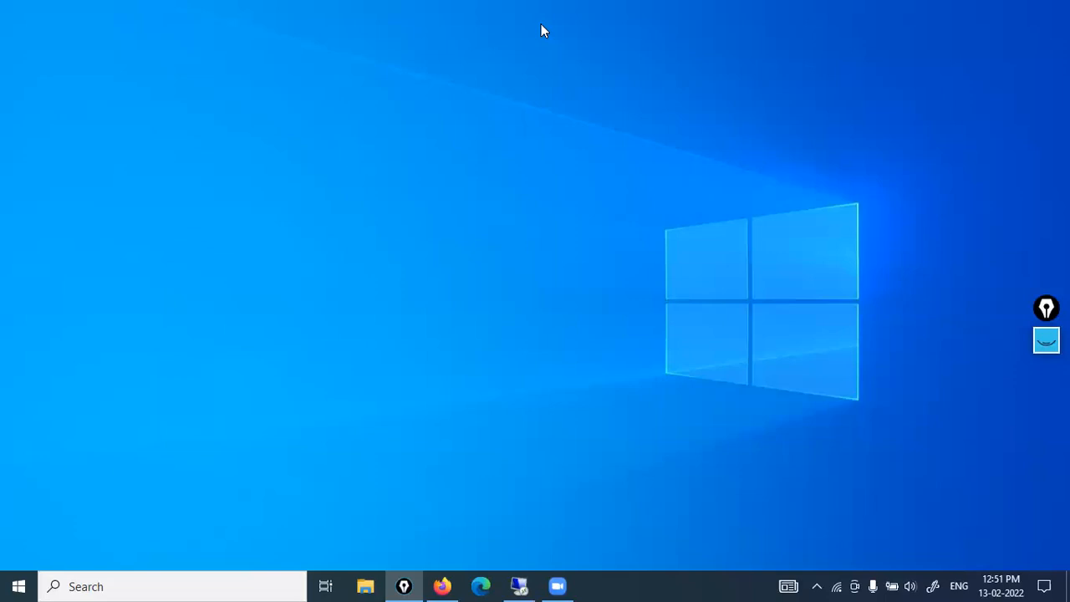
# Bring the ESXi Firefox window forward and switch into the Windows 7 remote session
pyautogui.click(443, 586)
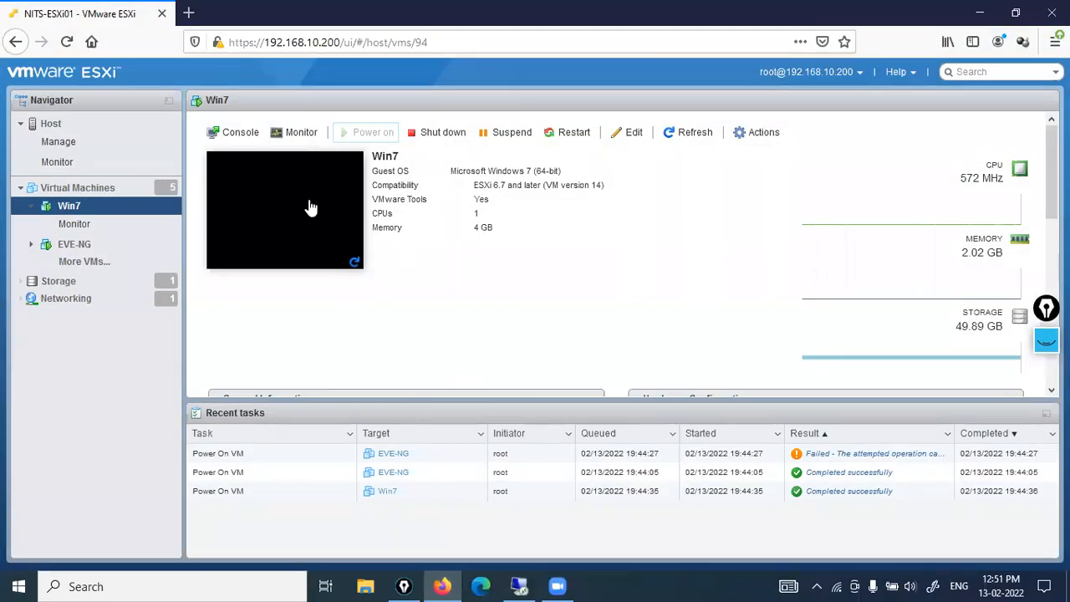
pyautogui.click(520, 587)
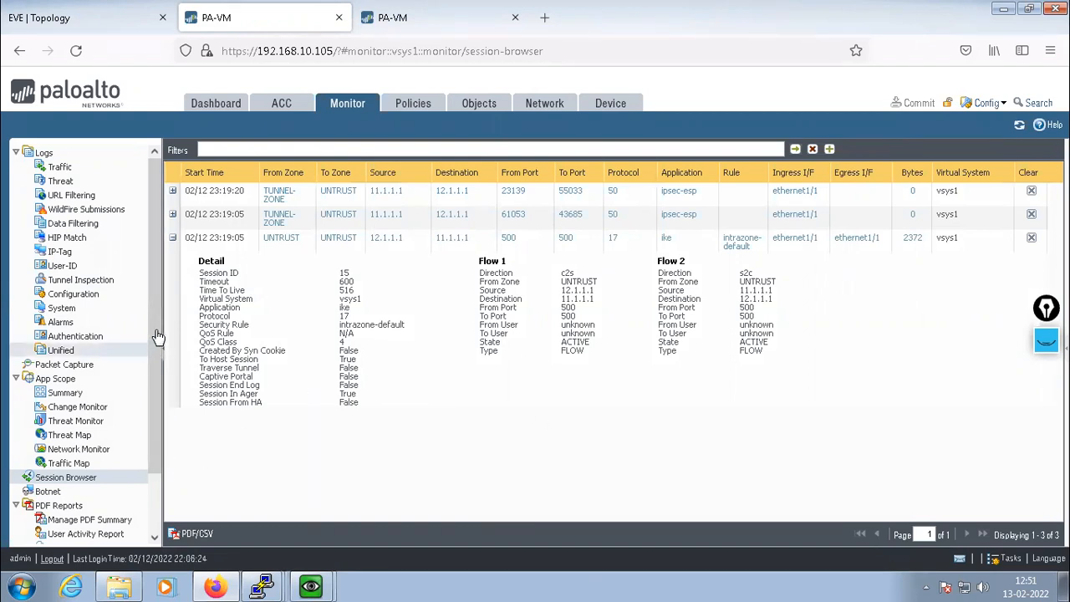
# Scroll the Monitor navigation tree back to the top and open Logs > System
pyautogui.scroll(-2, 155, 382)
pyautogui.moveTo(156, 382); pyautogui.dragTo(157, 373)
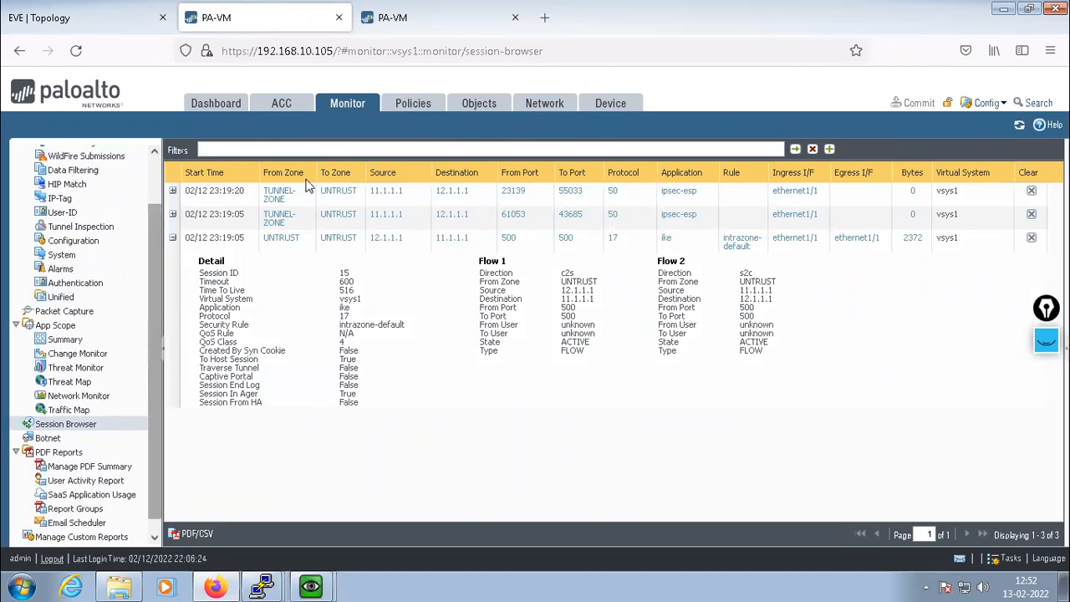
pyautogui.moveTo(159, 324); pyautogui.dragTo(150, 232)
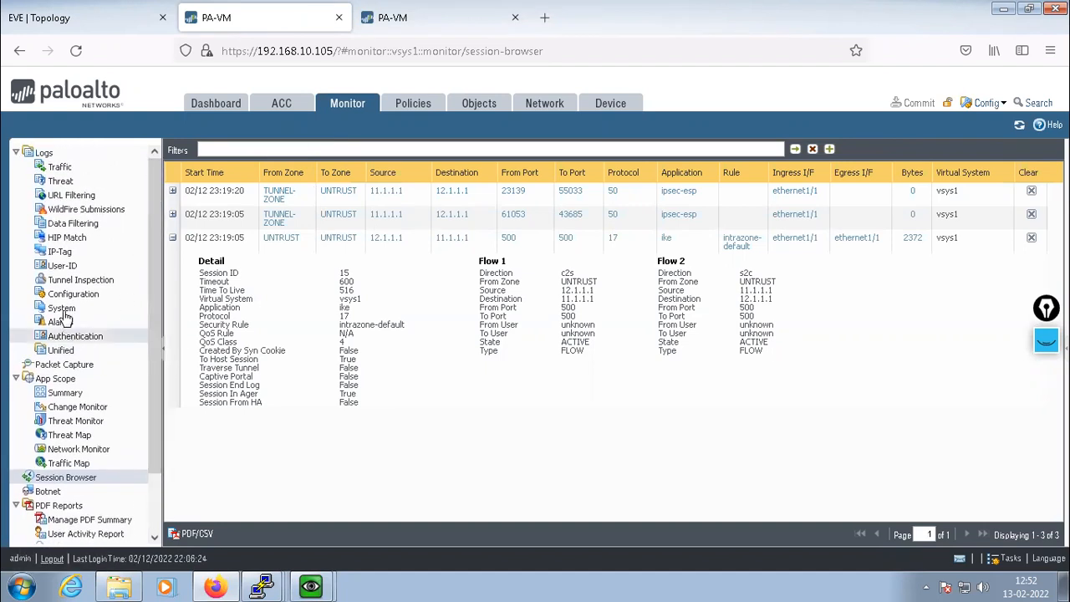
pyautogui.click(62, 309)
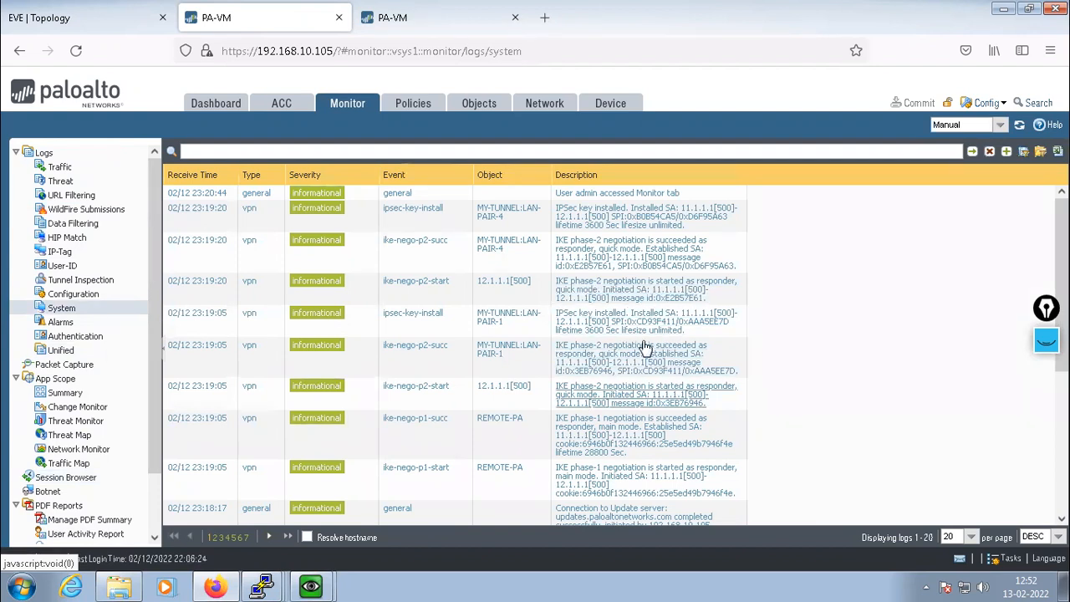
# Scroll through the IKE phase-1 and phase-2 success entries, then show the QEMU console window list
pyautogui.scroll(-3, 645, 349)
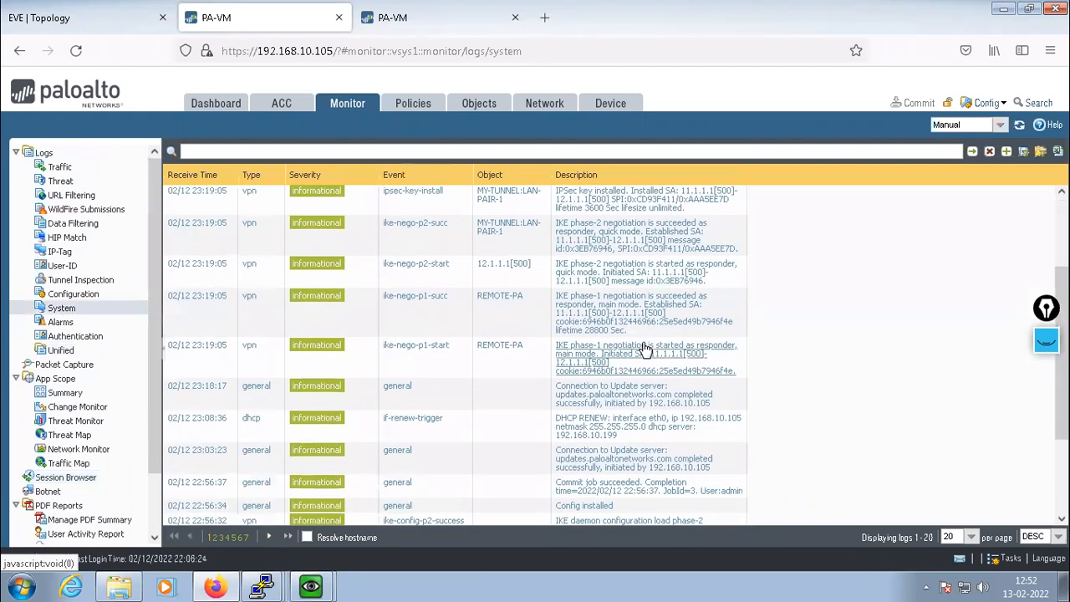
pyautogui.scroll(1, 645, 349)
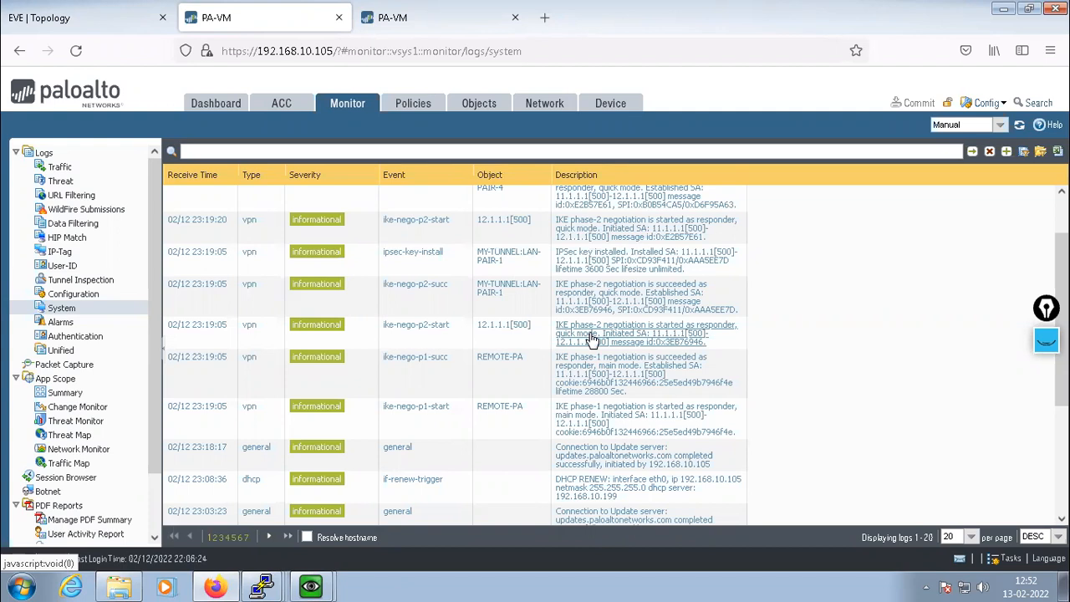
pyautogui.click(310, 586)
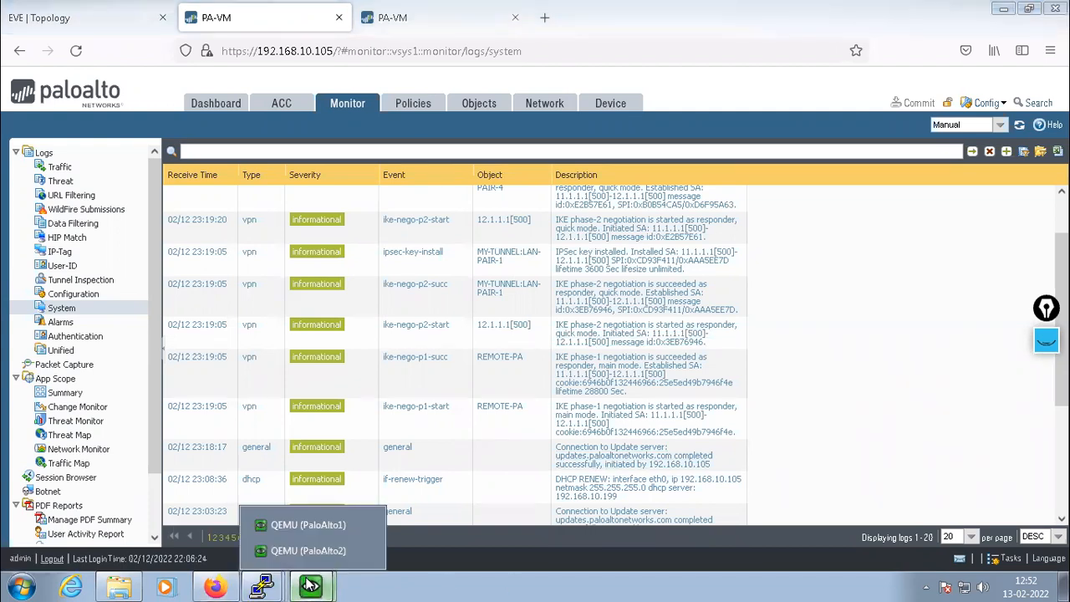
# Open the PaloAlto1 console and enter the admin login name, retrying after a failed first attempt
pyautogui.click(307, 524)
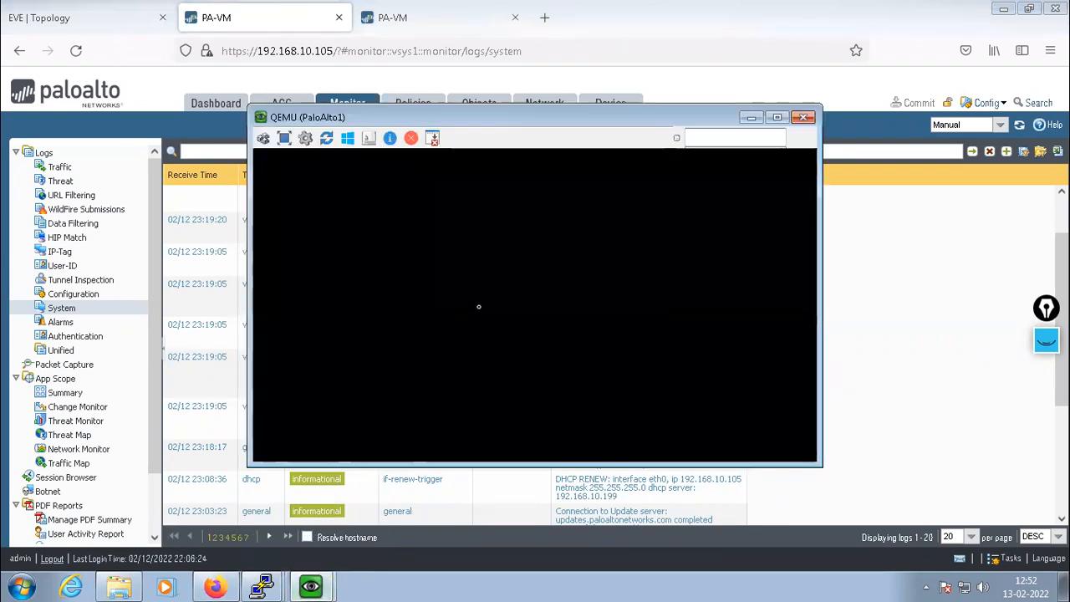
pyautogui.press('Return')
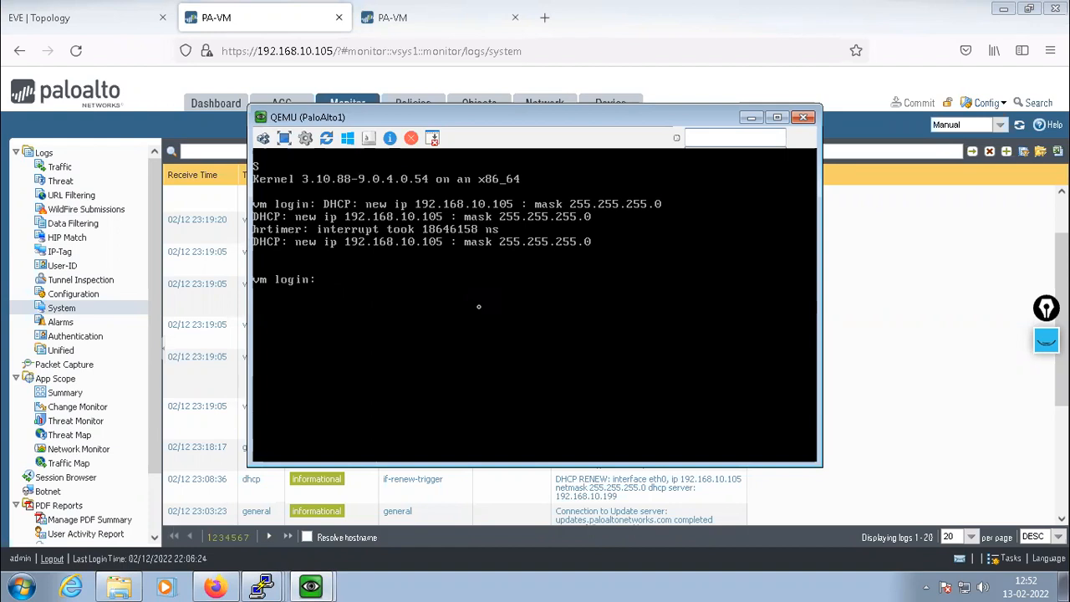
pyautogui.write('admin')
pyautogui.press('Return')
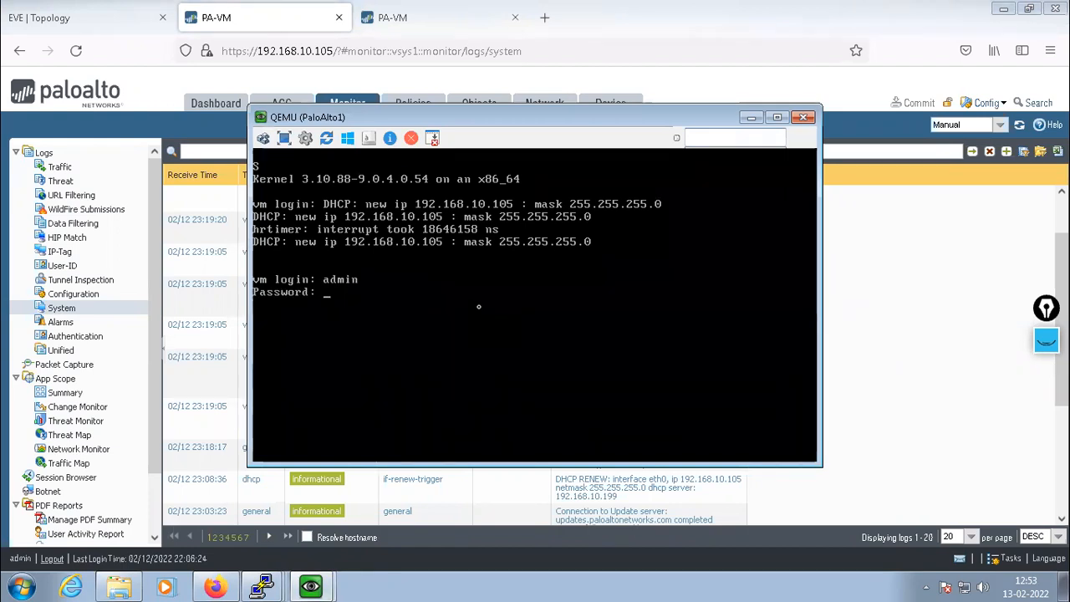
pyautogui.press('Return')
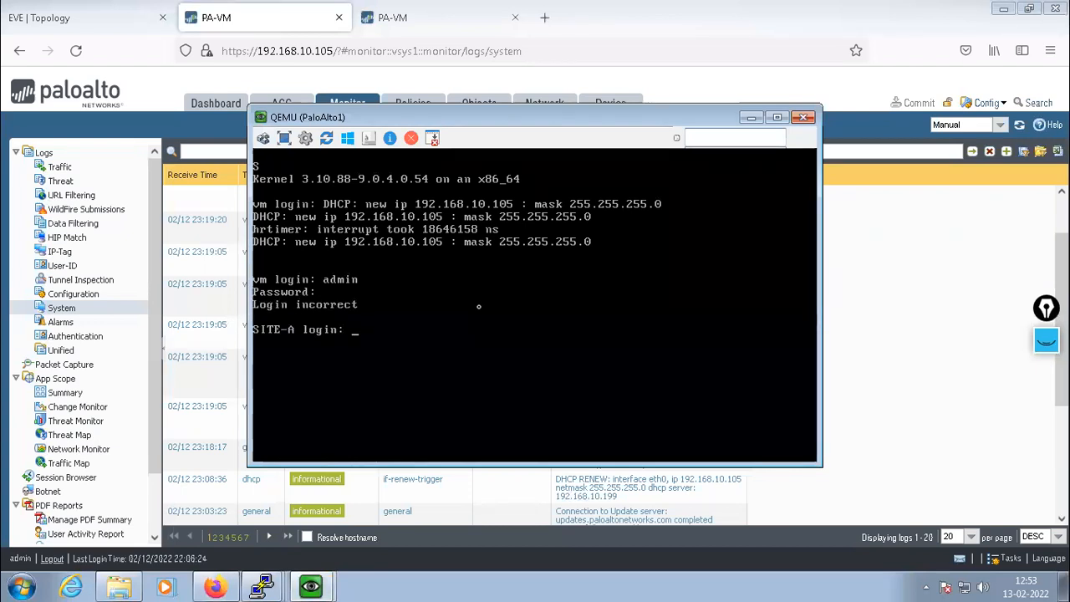
pyautogui.write('admin')
pyautogui.press('Return')
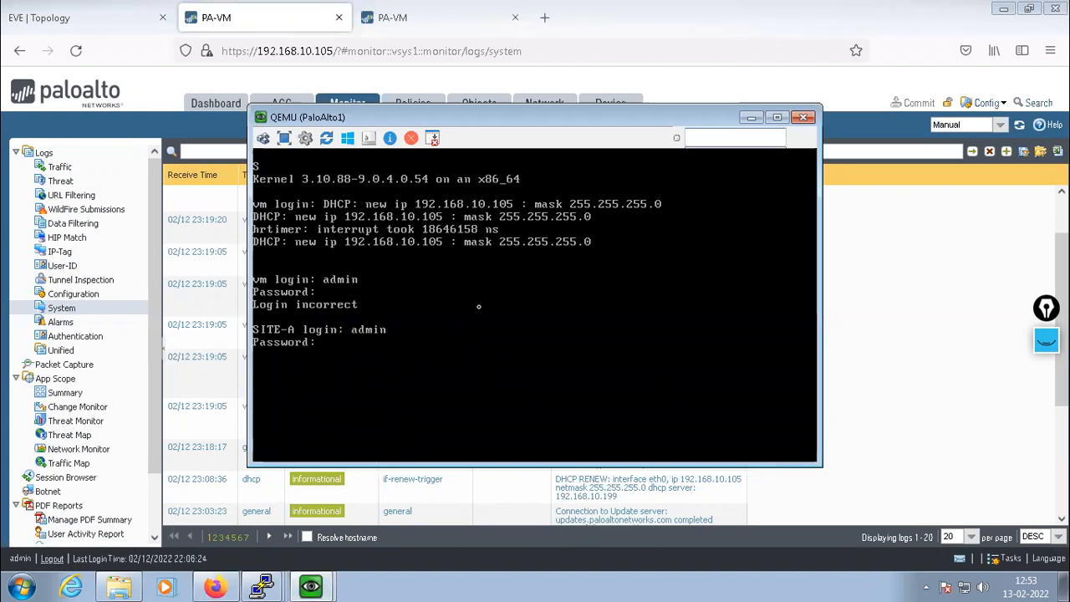
# Enter the account password, change it to a new one, and reach the admin@SITE-A> prompt
pyautogui.write('admin')
pyautogui.press('Return')
pyautogui.write('admin')
pyautogui.press('Return')
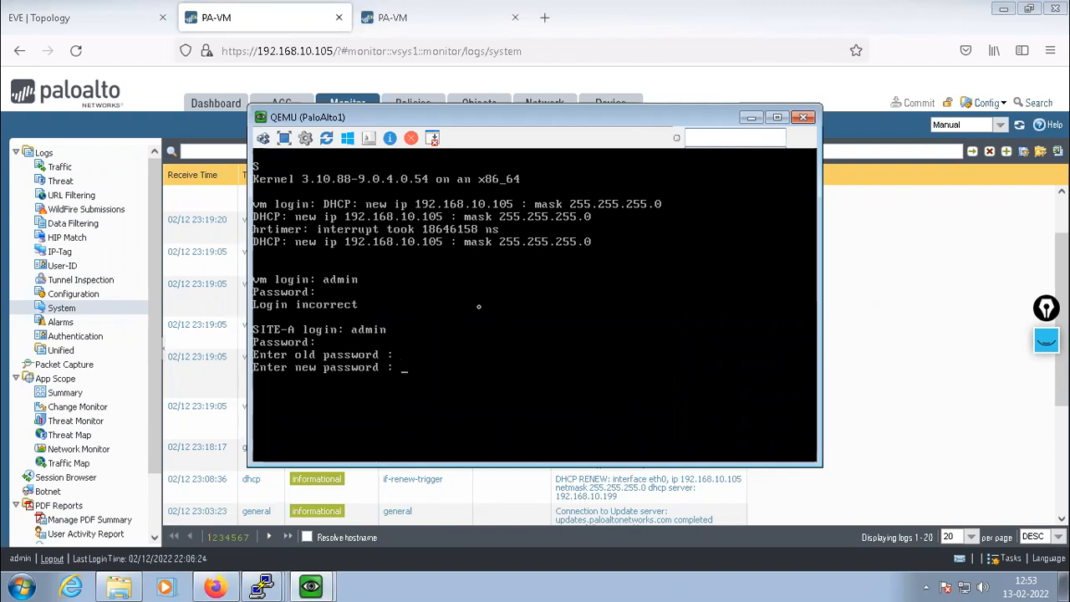
pyautogui.press('Return')
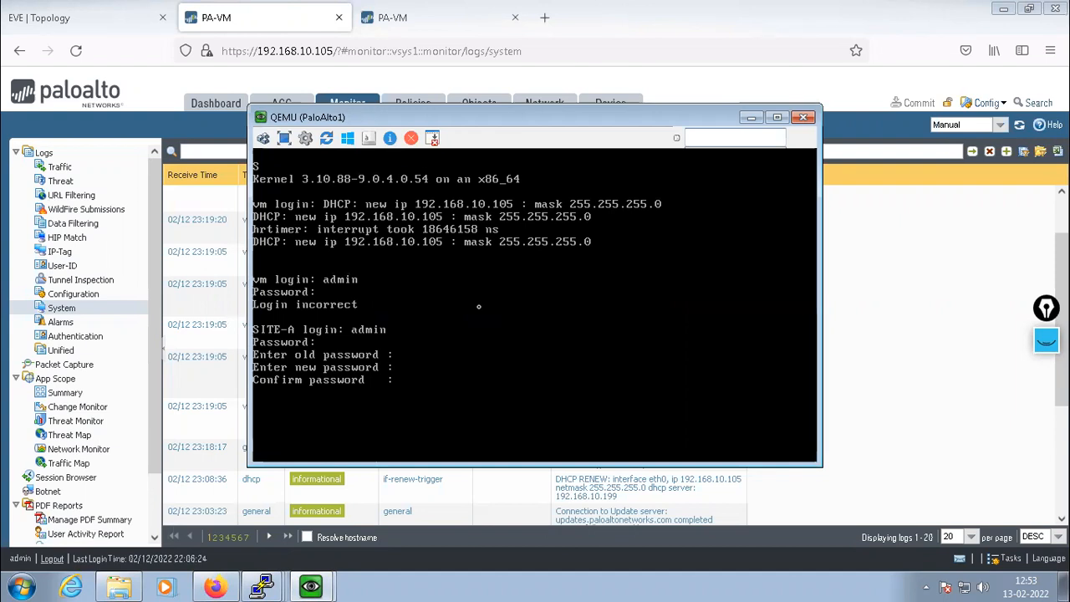
pyautogui.press('Return')
pyautogui.press('Return')
pyautogui.press('Return')
pyautogui.press('Return')
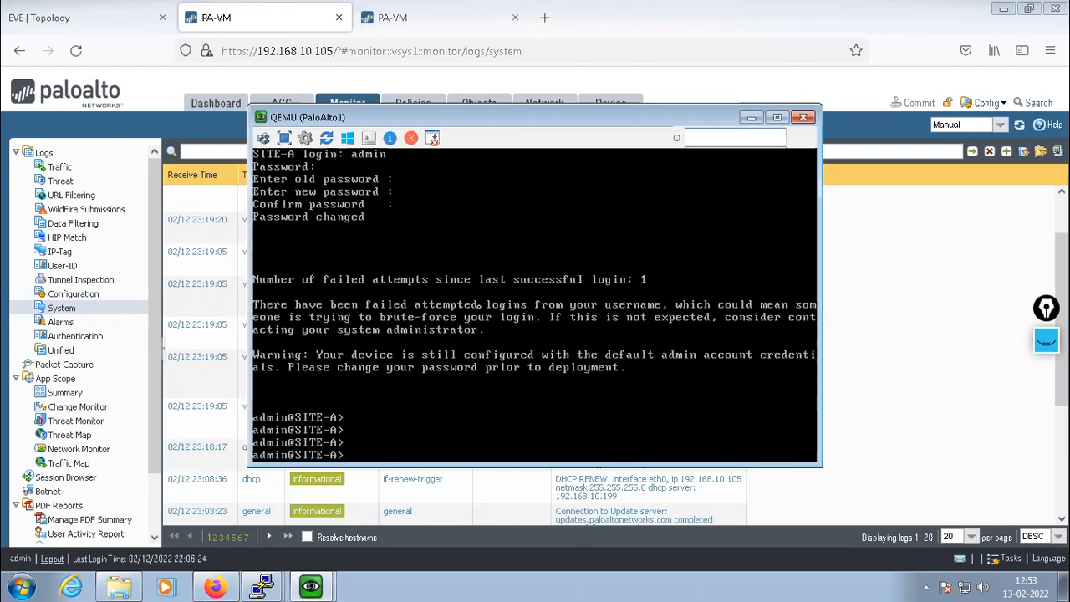
pyautogui.press('Return')
pyautogui.press('Return')
pyautogui.press('Return')
# Run show vpn tunnel to list SITE-A's four LAN-PAIR tunnels via REMOTE-PA, then enter show vpn ike-sa
pyautogui.write('show vpn ')
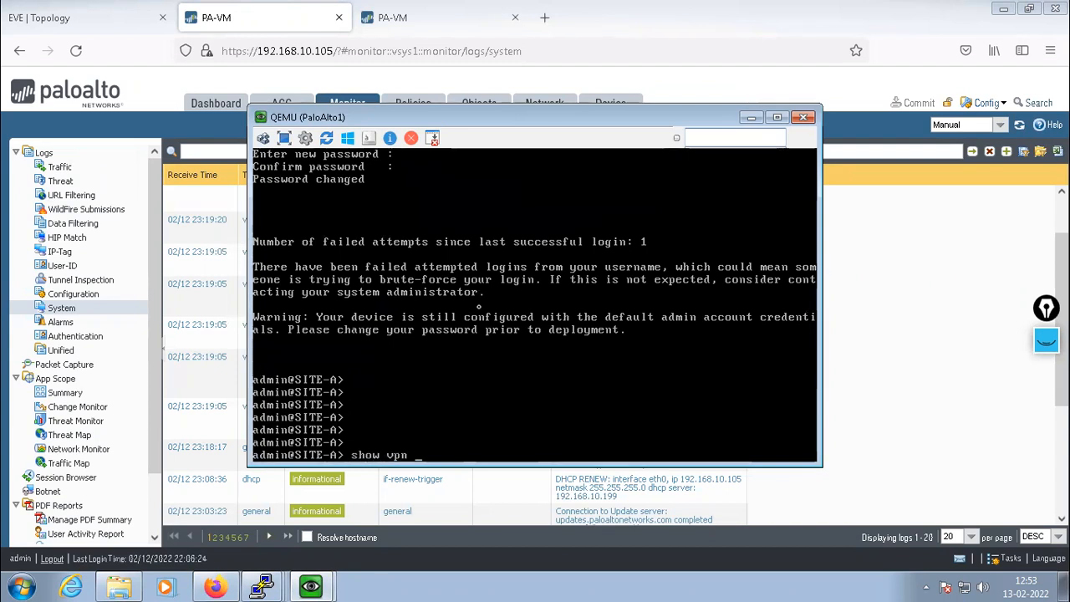
pyautogui.write('tunnel')
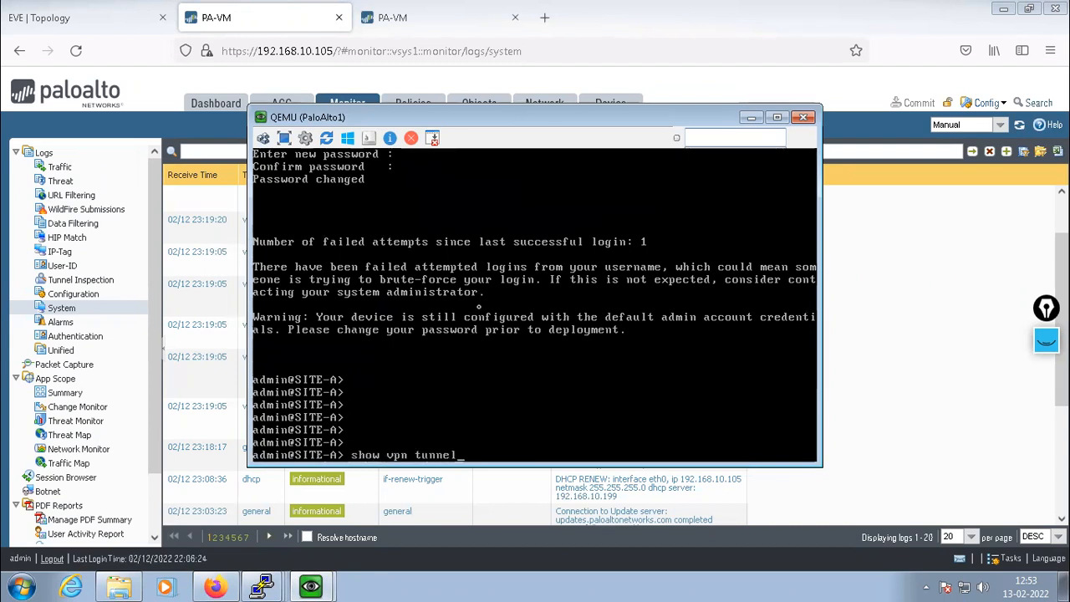
pyautogui.press('Return')
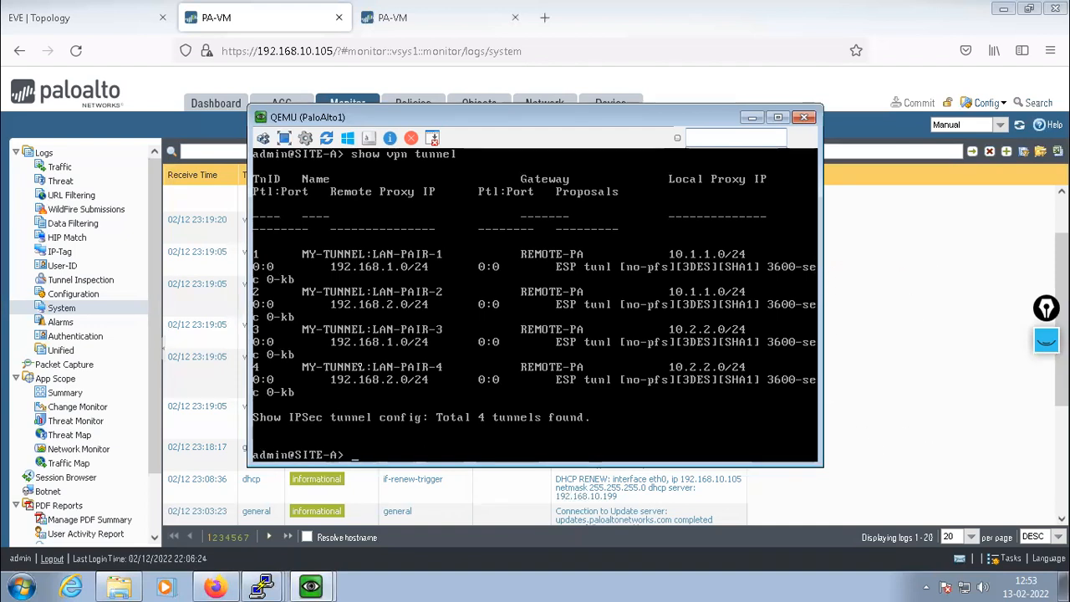
pyautogui.moveTo(248, 310); pyautogui.dragTo(178, 309)
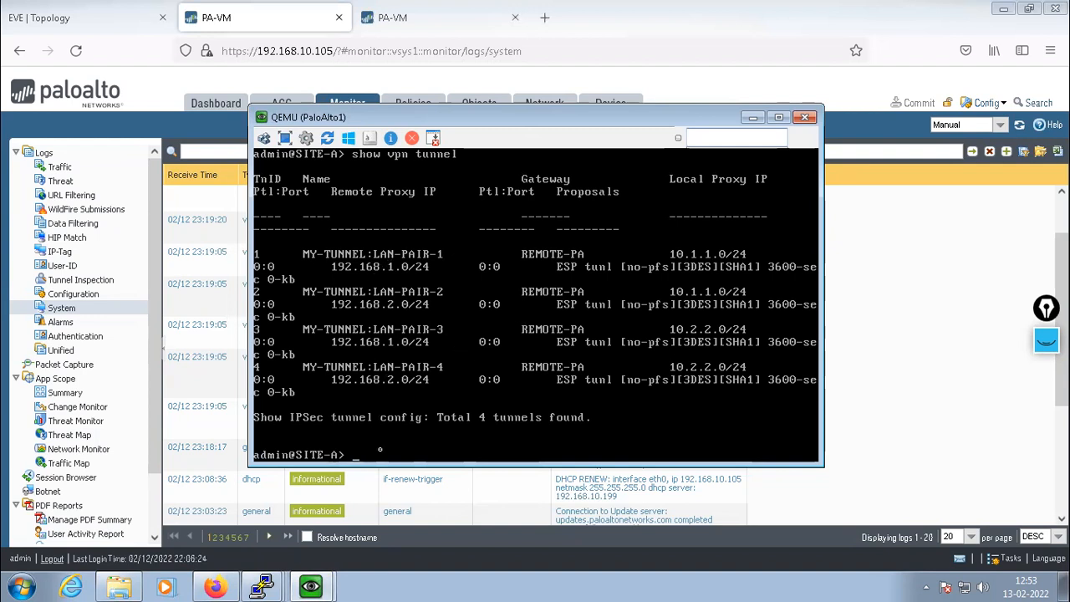
pyautogui.press('Return')
pyautogui.press('Return')
pyautogui.press('Return')
pyautogui.write('show vpn')
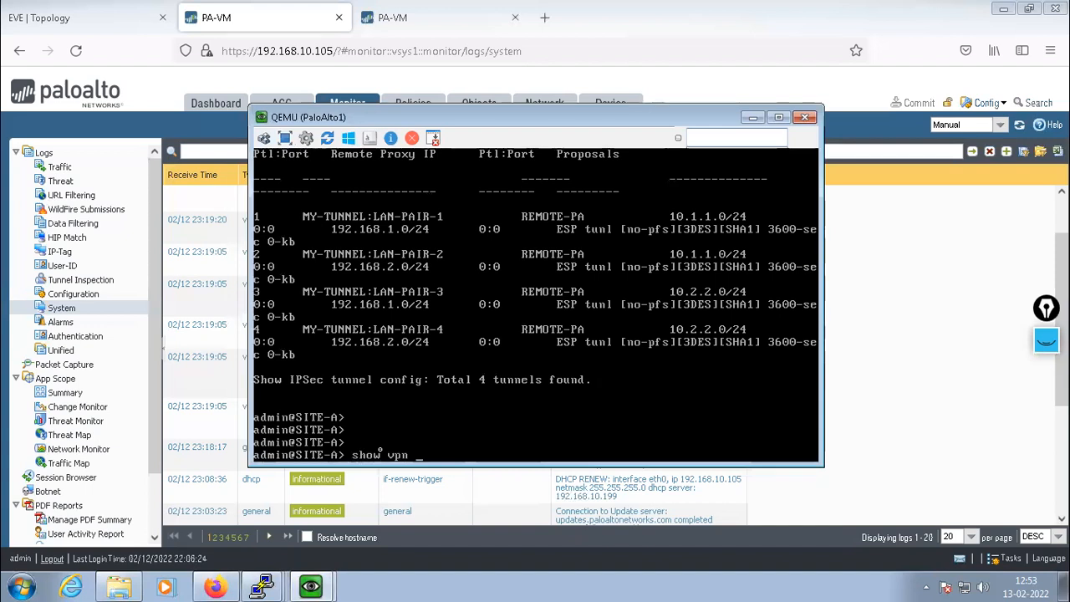
pyautogui.write(' ike-')
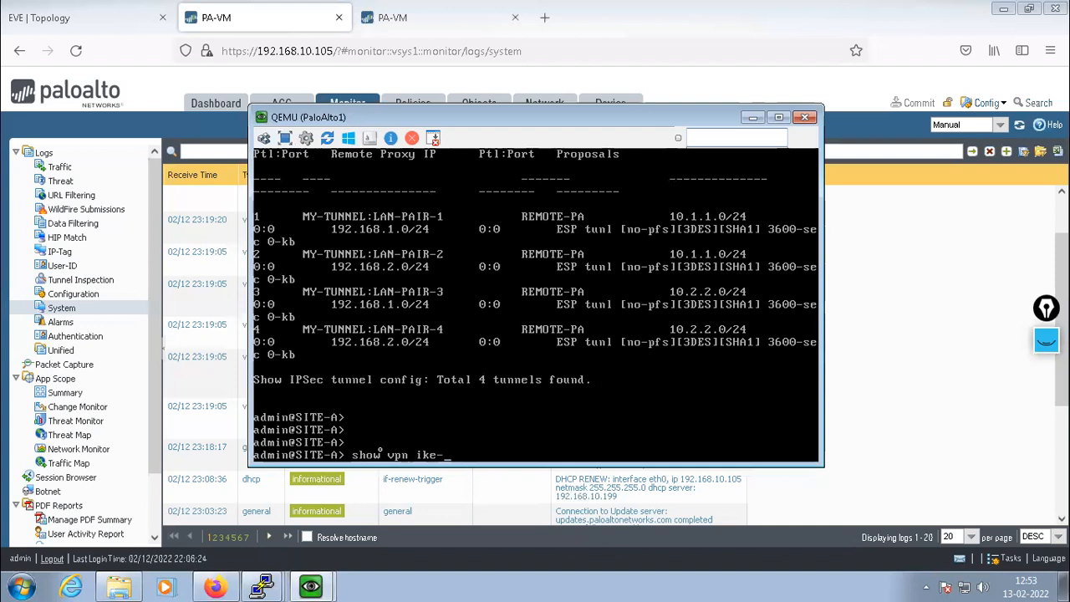
pyautogui.write('sa')
# Run the IKE SA status command and page through its output to the end
pyautogui.press('Return')
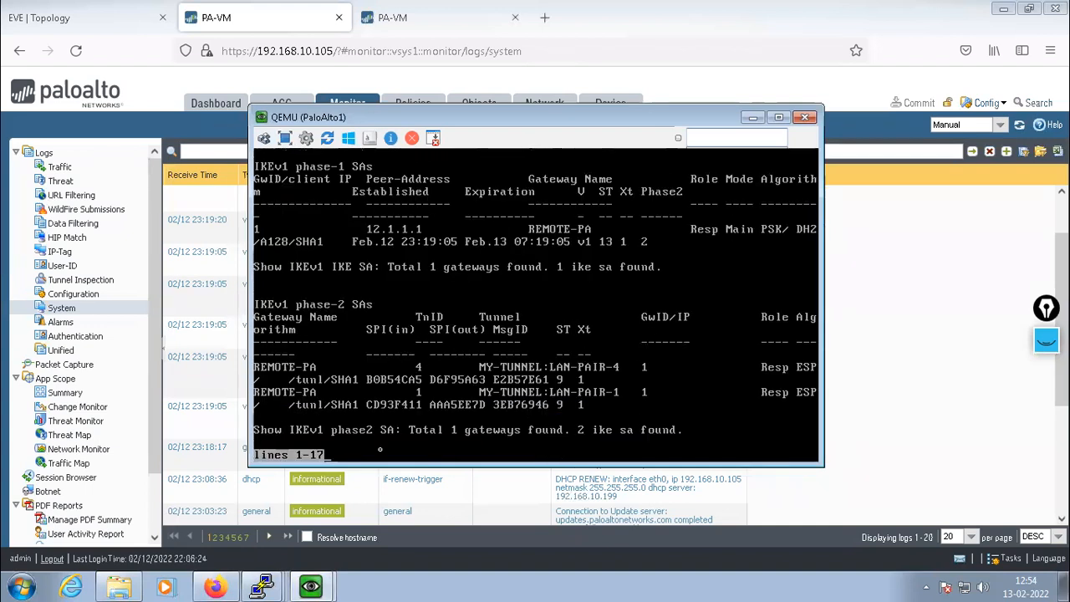
pyautogui.press('Return')
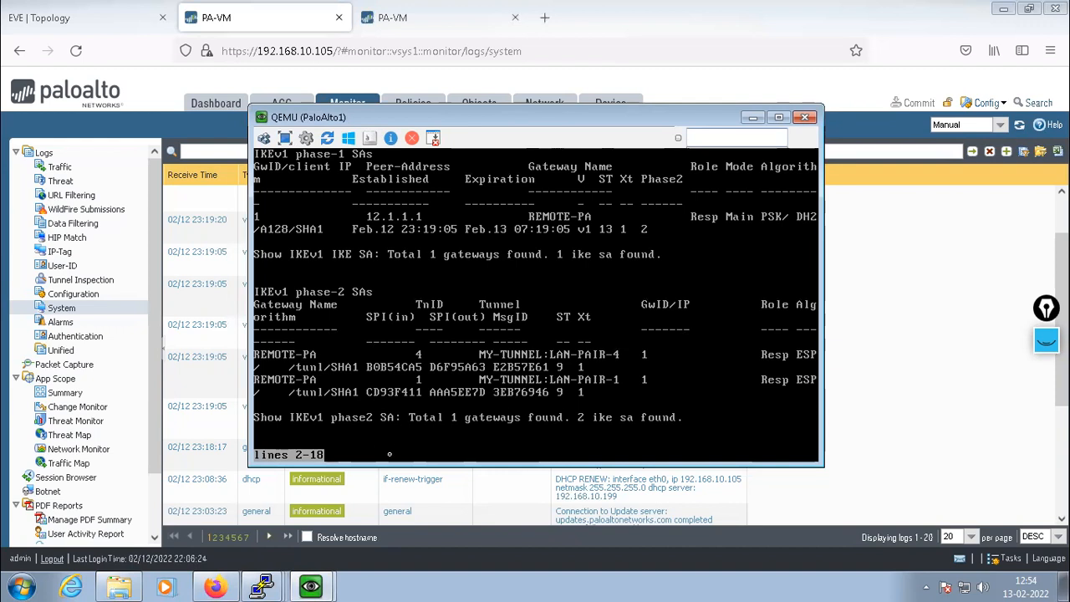
pyautogui.press('space')
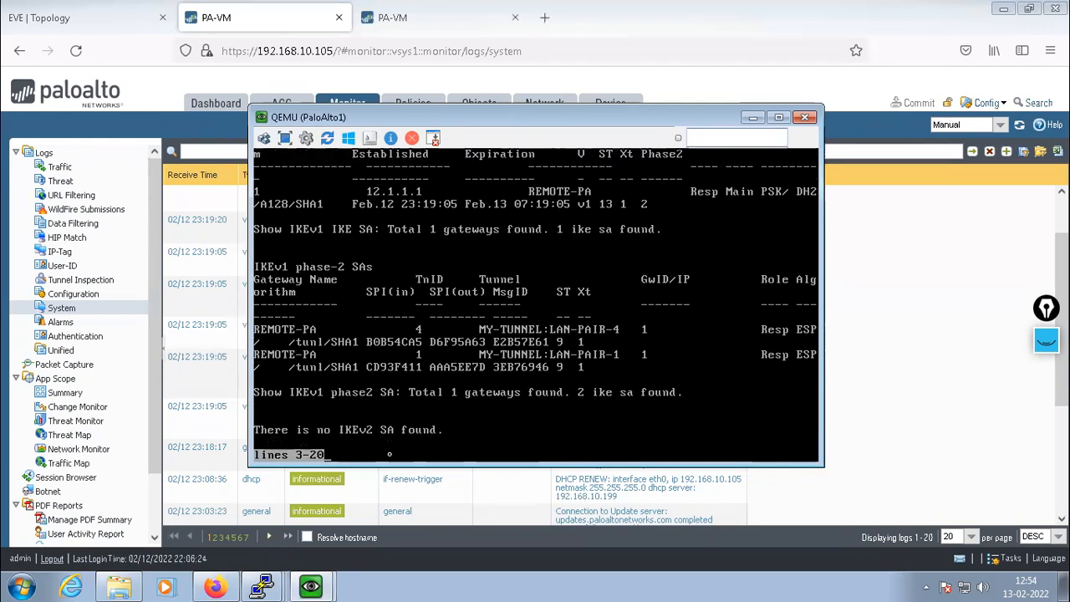
# List the IPsec SAs to 12.1.1.1 with show vpn ipsec-sa, query show vpn ?, then close the console
pyautogui.write('show ')
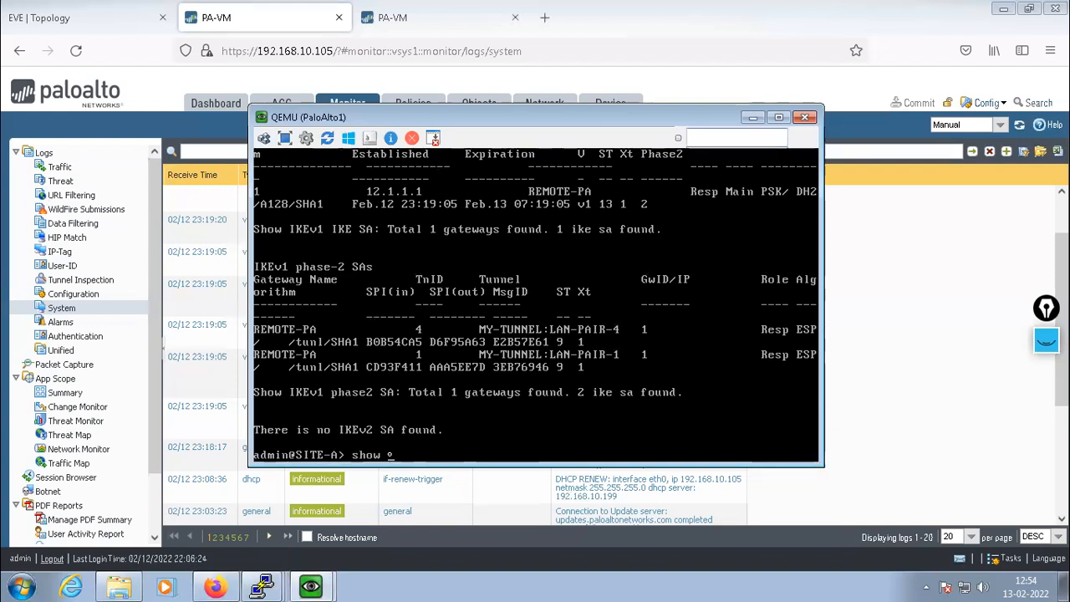
pyautogui.write('vpn ipsec-sa')
pyautogui.press('Return')
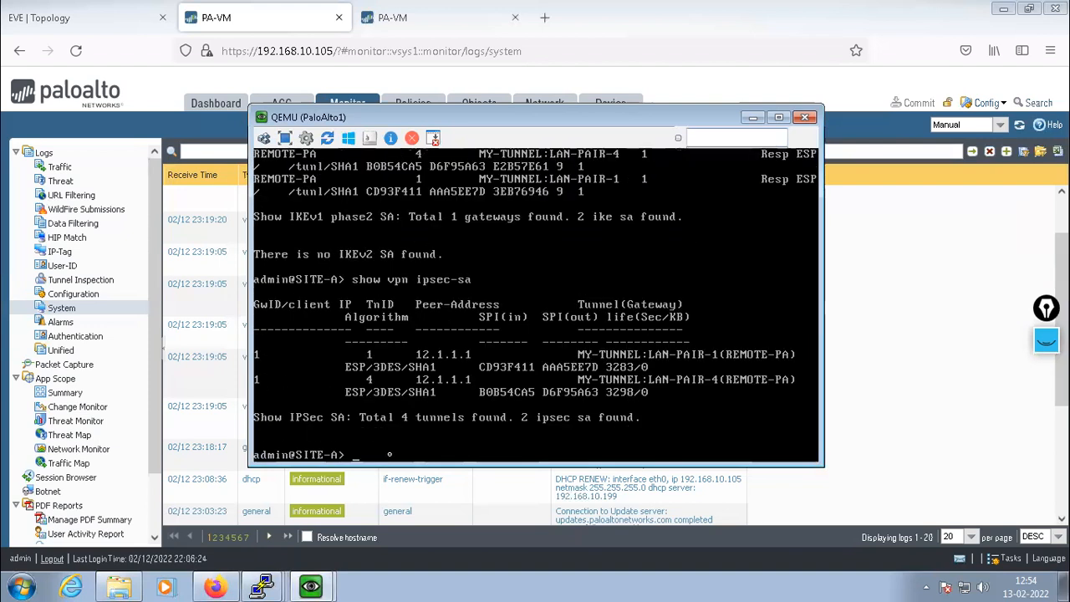
pyautogui.press('Return')
pyautogui.press('Return')
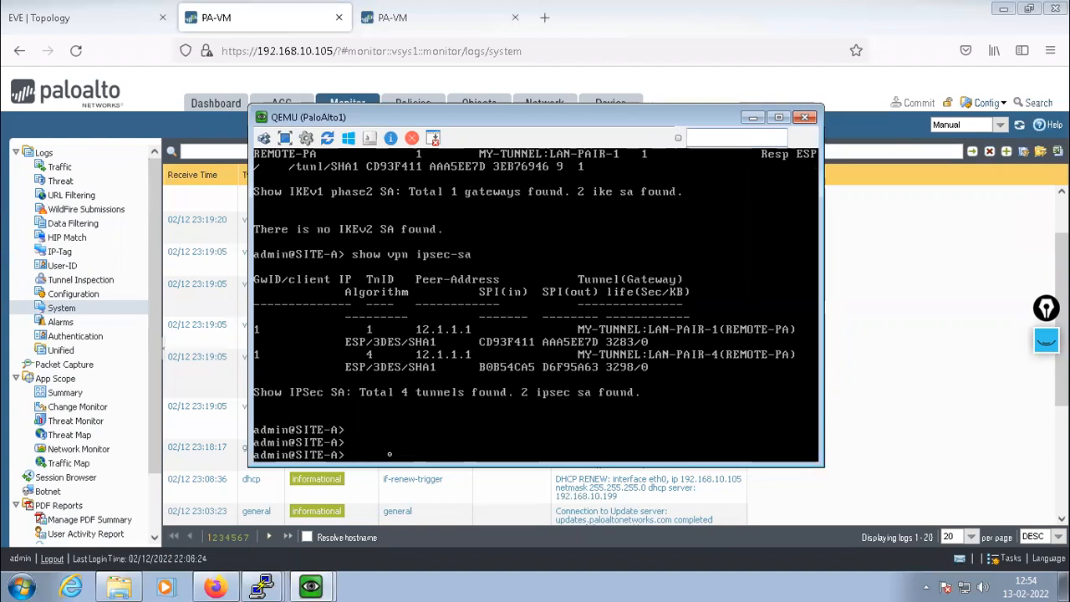
pyautogui.press('Return')
pyautogui.press('Return')
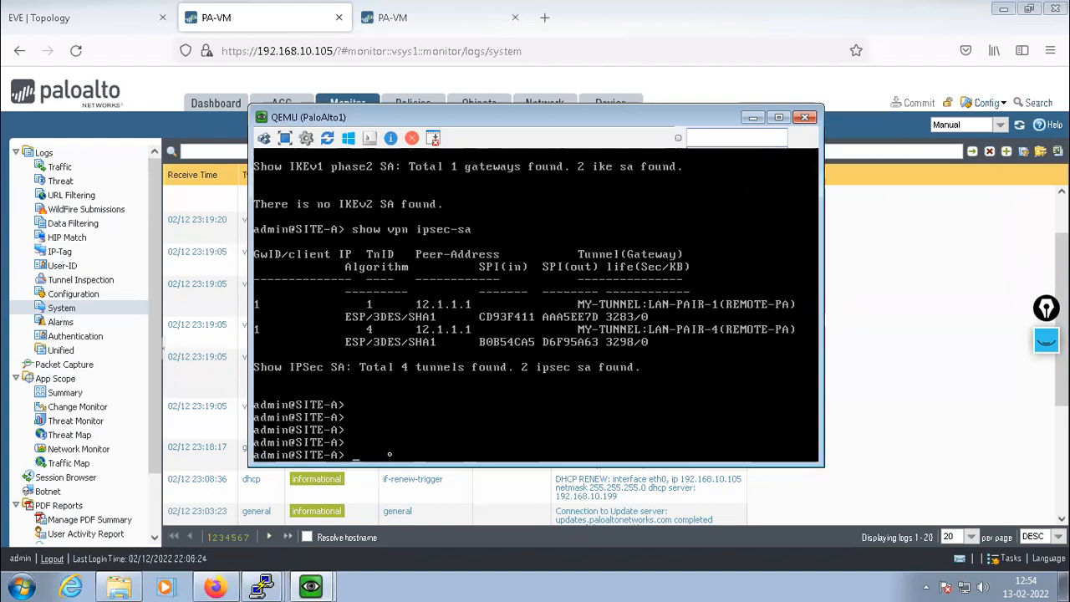
pyautogui.write('show vpn ?')
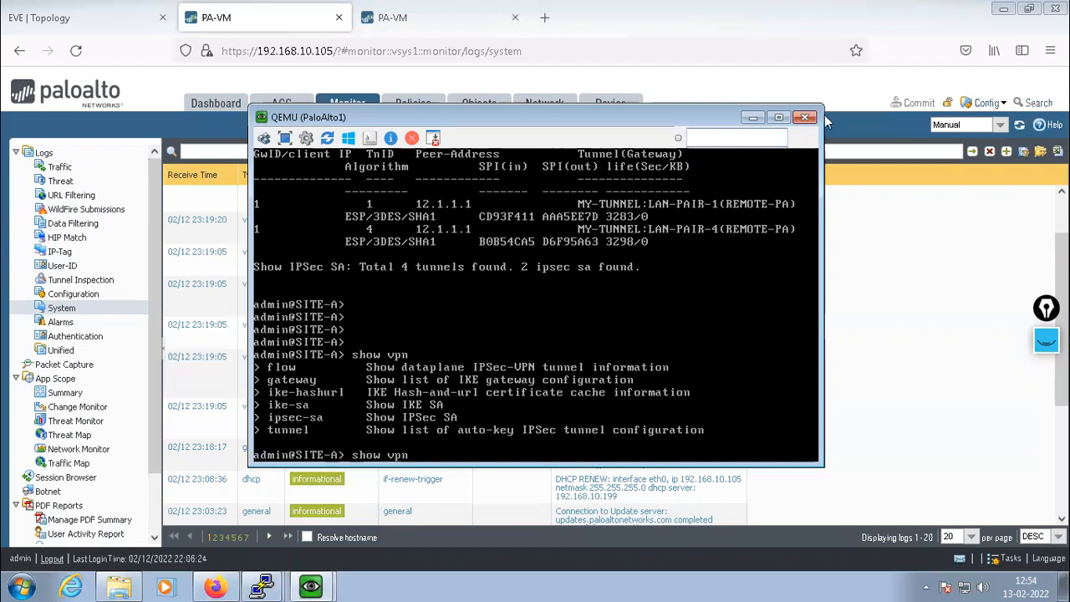
pyautogui.click(804, 118)
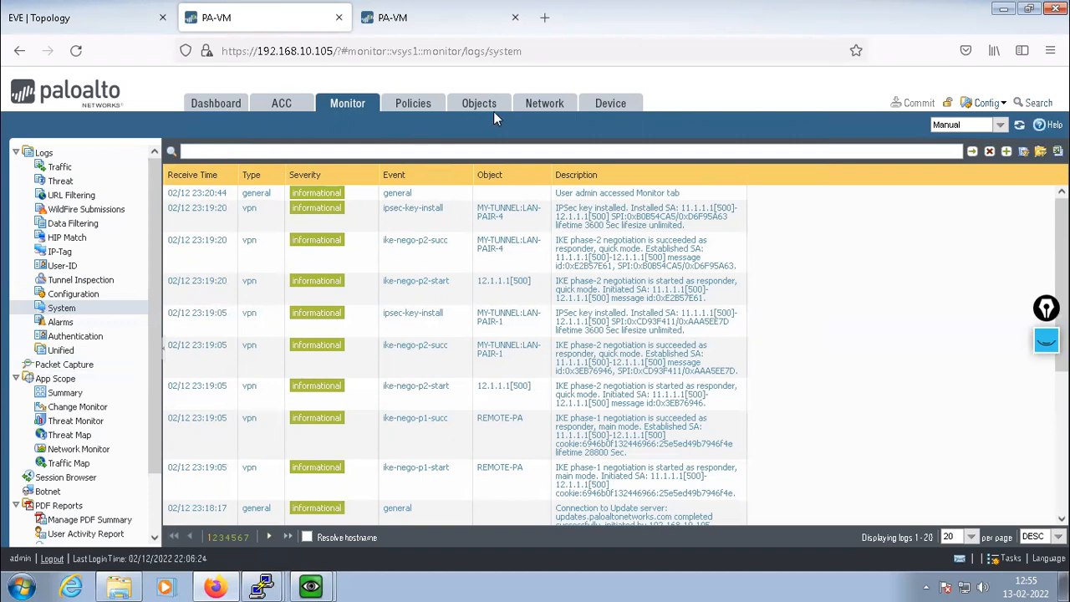
# Open Network > IKE Gateways on both firewalls, ending on 192.168.10.104's REMOTE-PA gateway peering 11.1.1.1
pyautogui.click(538, 106)
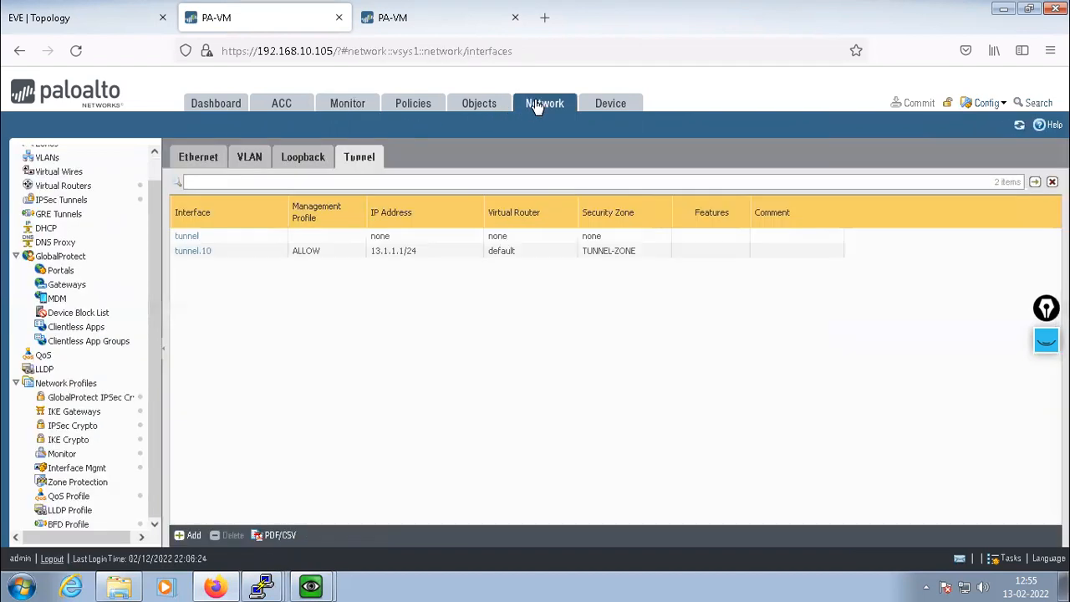
pyautogui.click(83, 413)
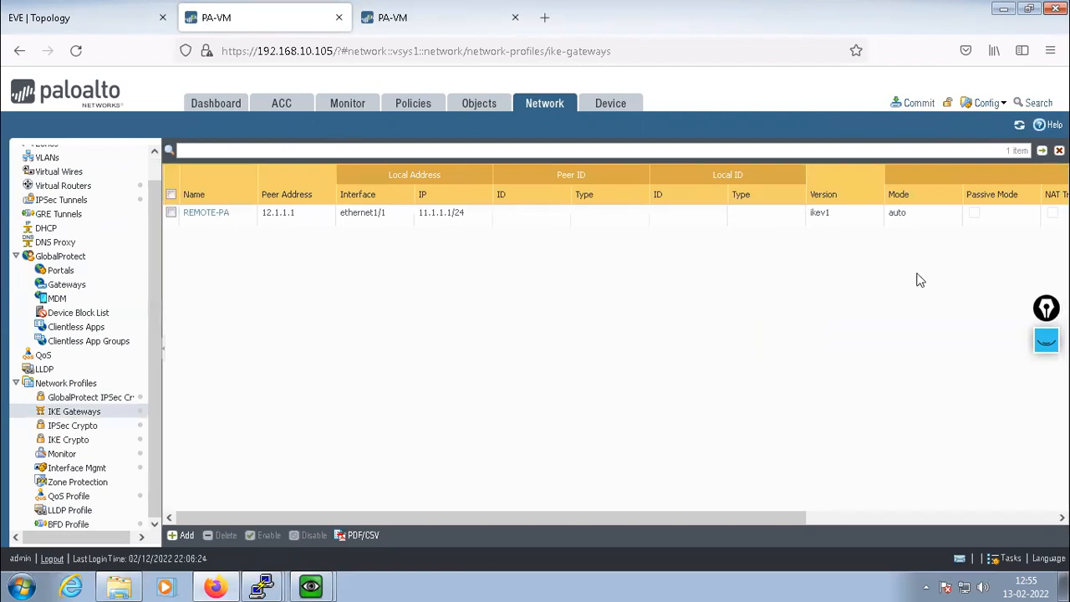
pyautogui.click(429, 27)
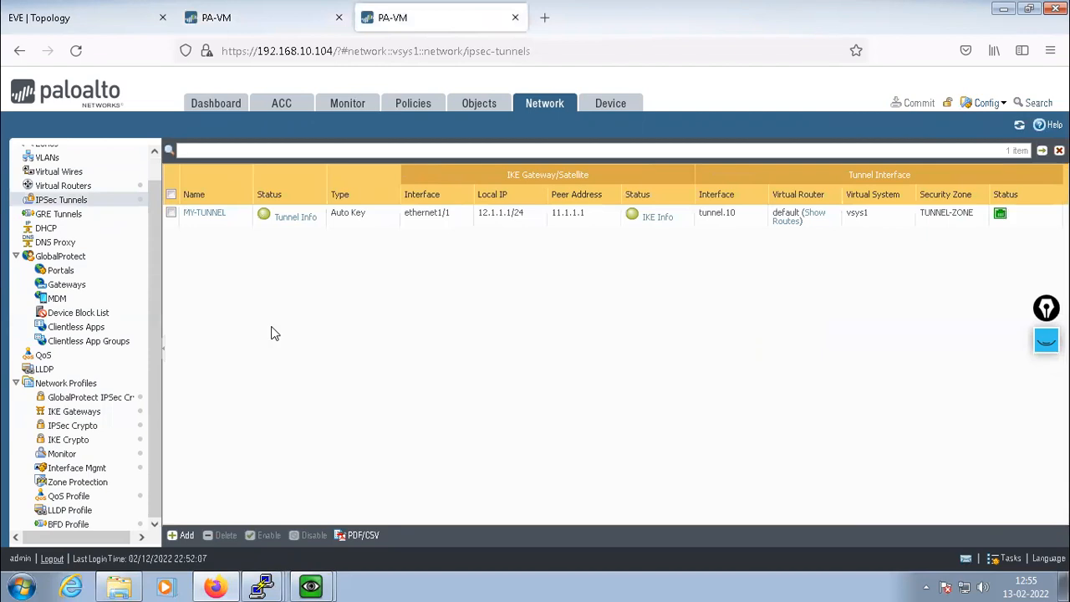
pyautogui.click(71, 414)
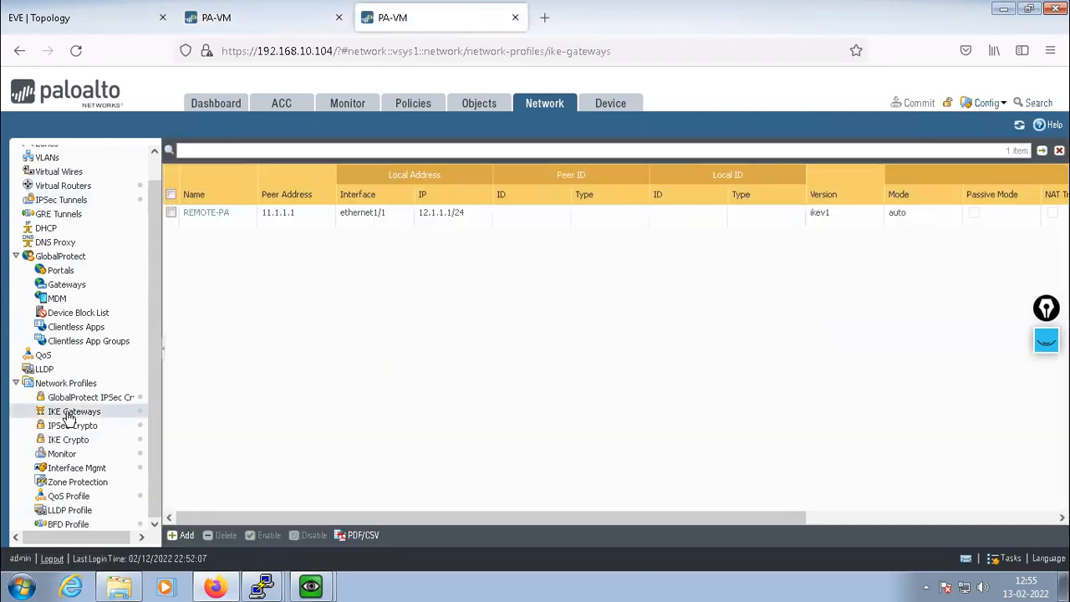
# Re-enter REMOTE-PA's pre-shared key and confirmation, save it without storing the browser login, and begin a commit
pyautogui.click(207, 214)
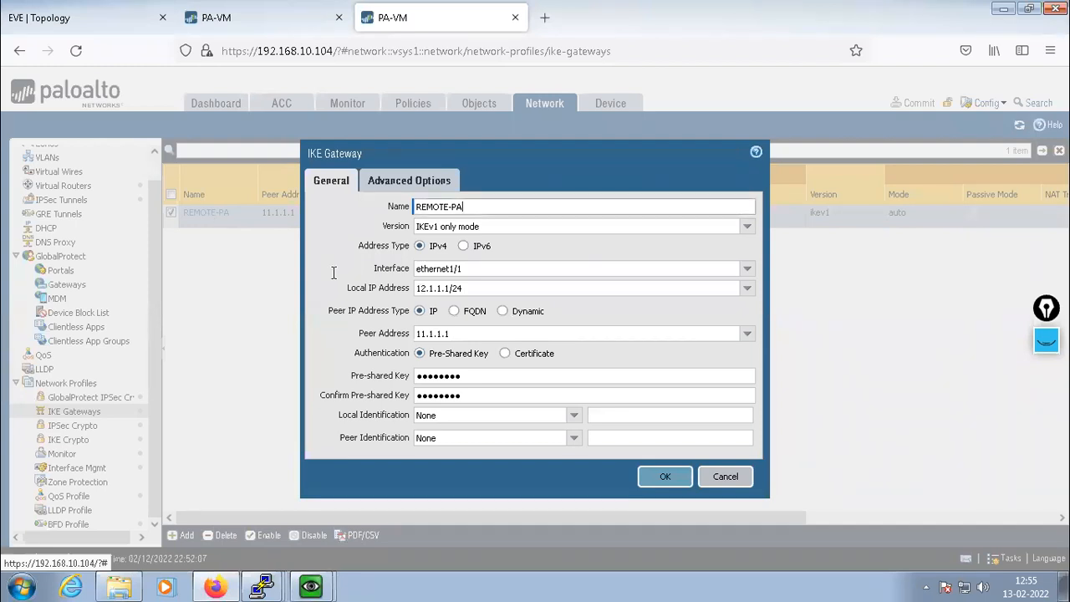
pyautogui.moveTo(475, 377); pyautogui.dragTo(334, 372)
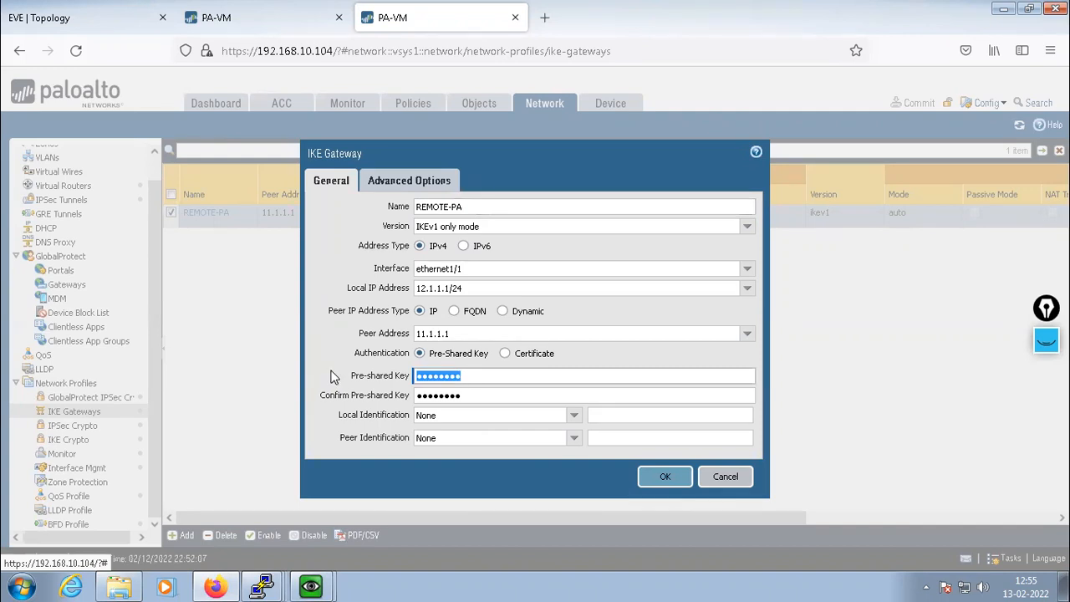
pyautogui.write('pas')
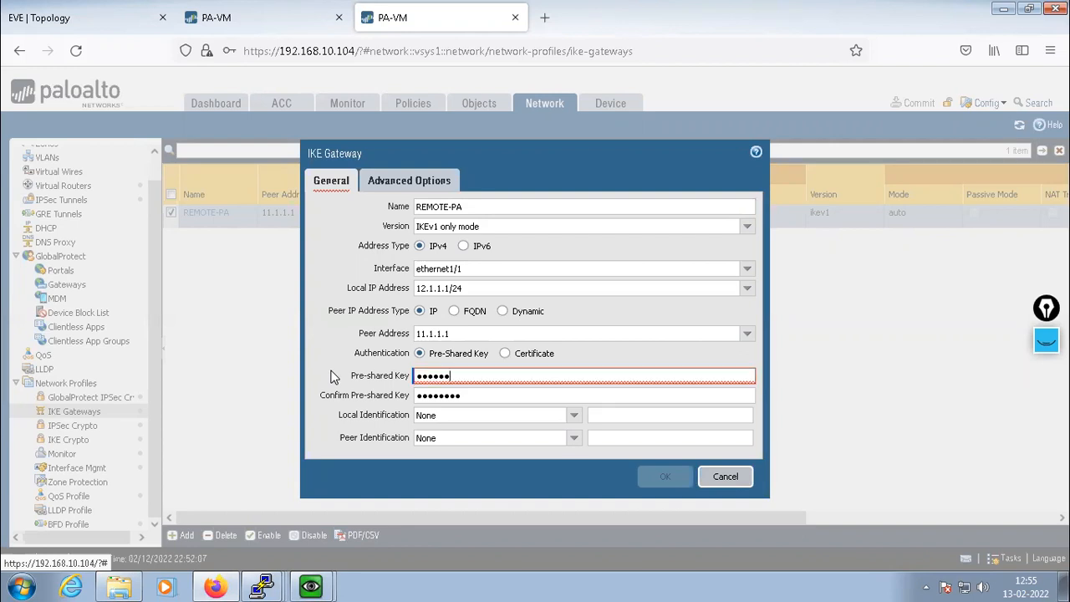
pyautogui.moveTo(468, 396); pyautogui.dragTo(364, 409)
pyautogui.write('pa')
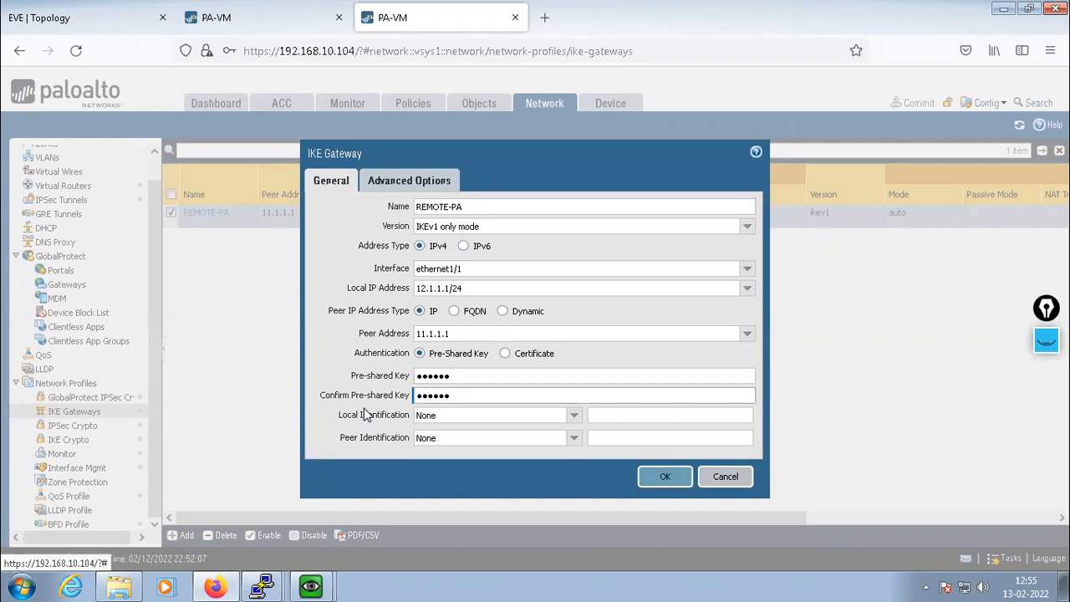
pyautogui.click(666, 476)
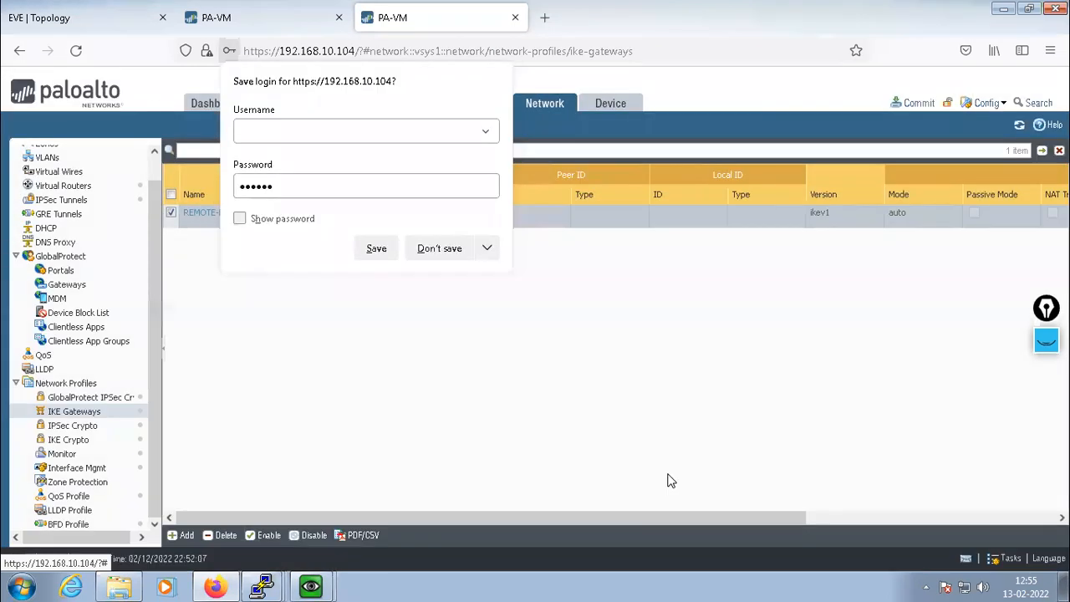
pyautogui.click(450, 251)
pyautogui.click(916, 104)
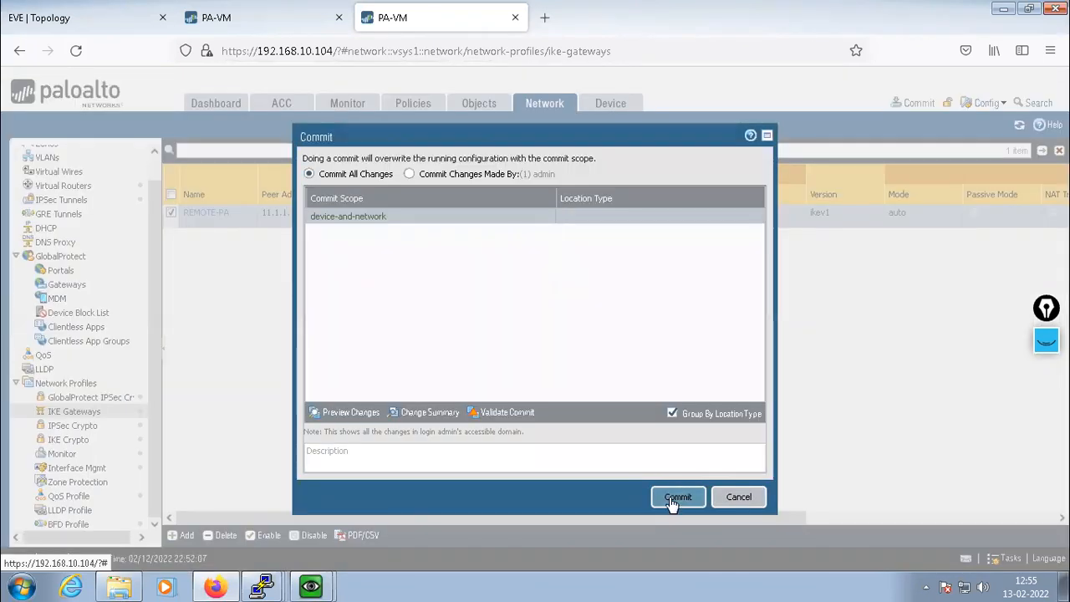
# Commit the gateway change on 192.168.10.104, check R8's ping output, and close the finished Commit Status
pyautogui.click(676, 499)
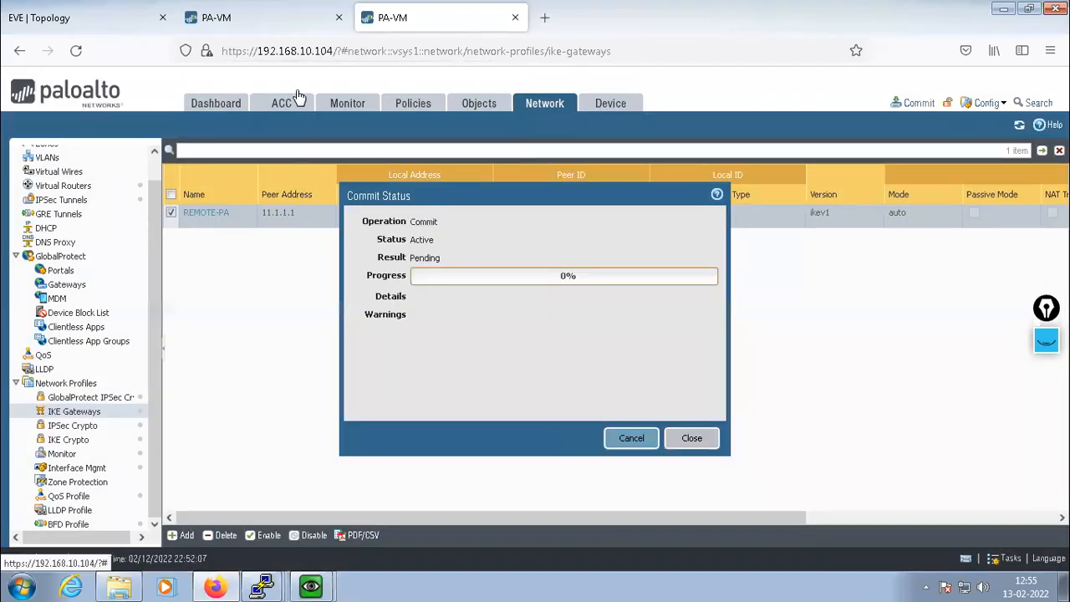
pyautogui.click(248, 27)
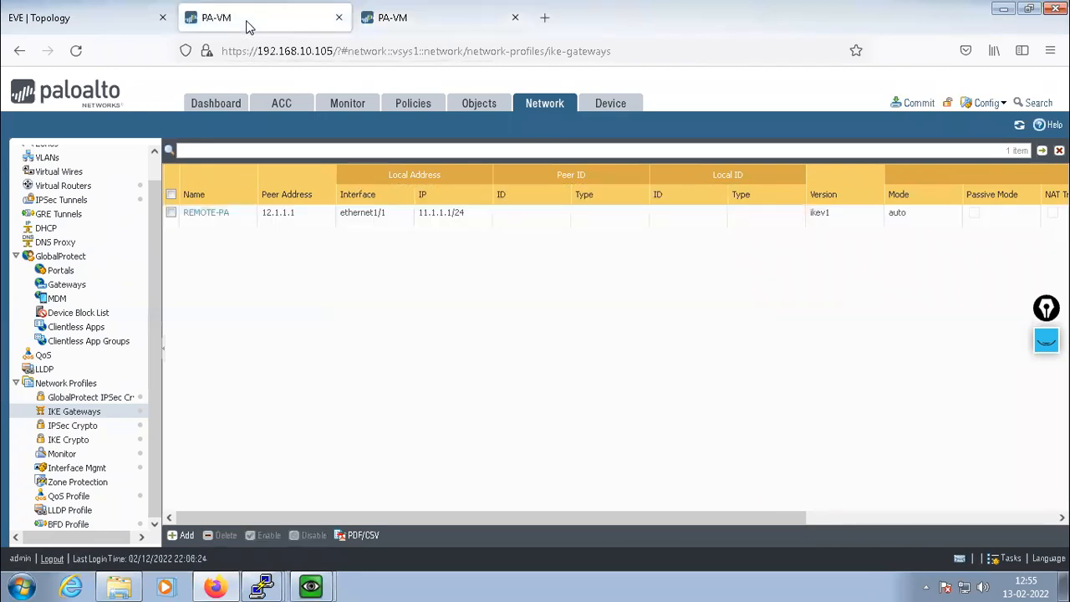
pyautogui.click(418, 18)
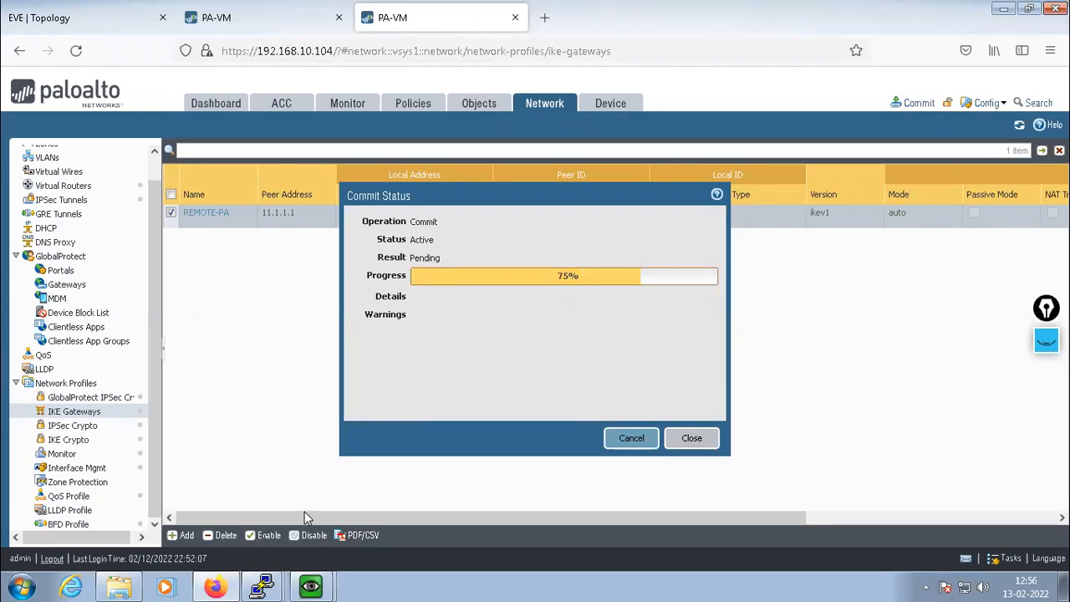
pyautogui.moveTo(262, 587)
pyautogui.click(254, 527)
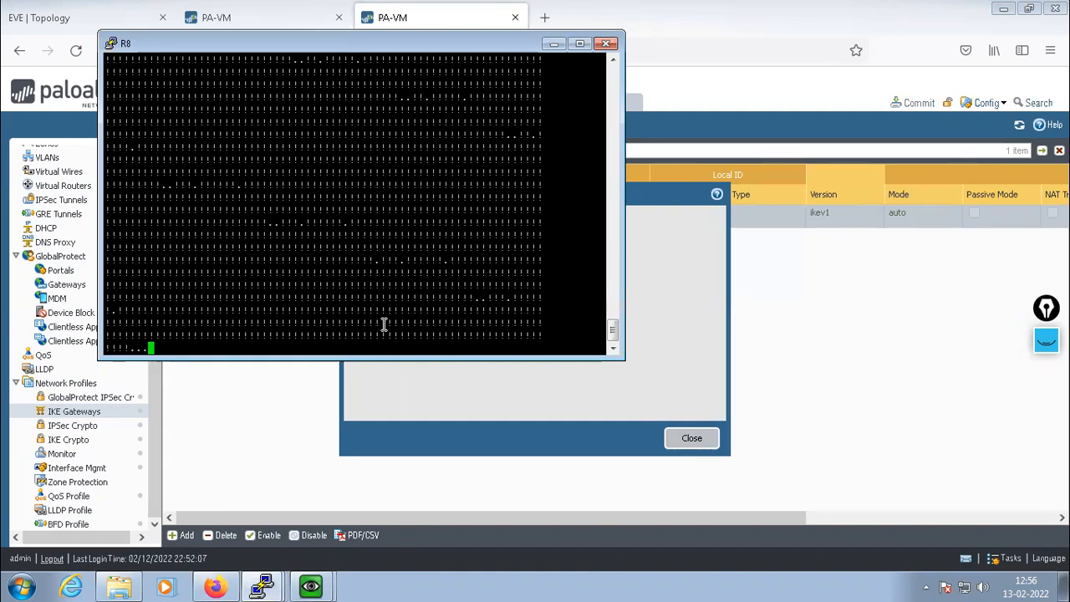
pyautogui.click(461, 410)
pyautogui.click(688, 438)
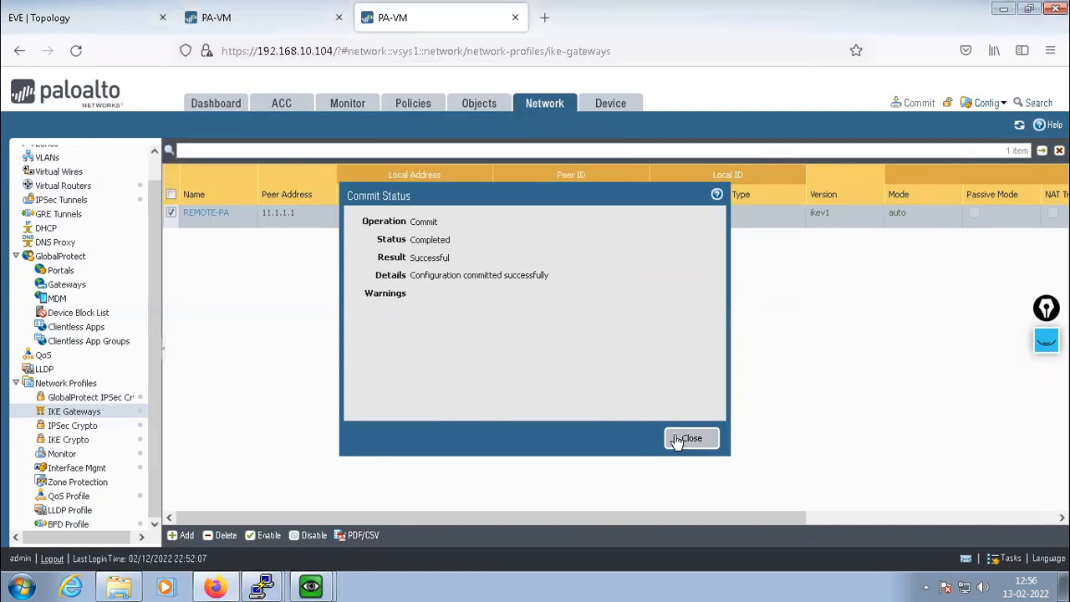
# Move R8's ping window toward screen centre and return to the 192.168.10.105 firewall's System logs
pyautogui.click(262, 585)
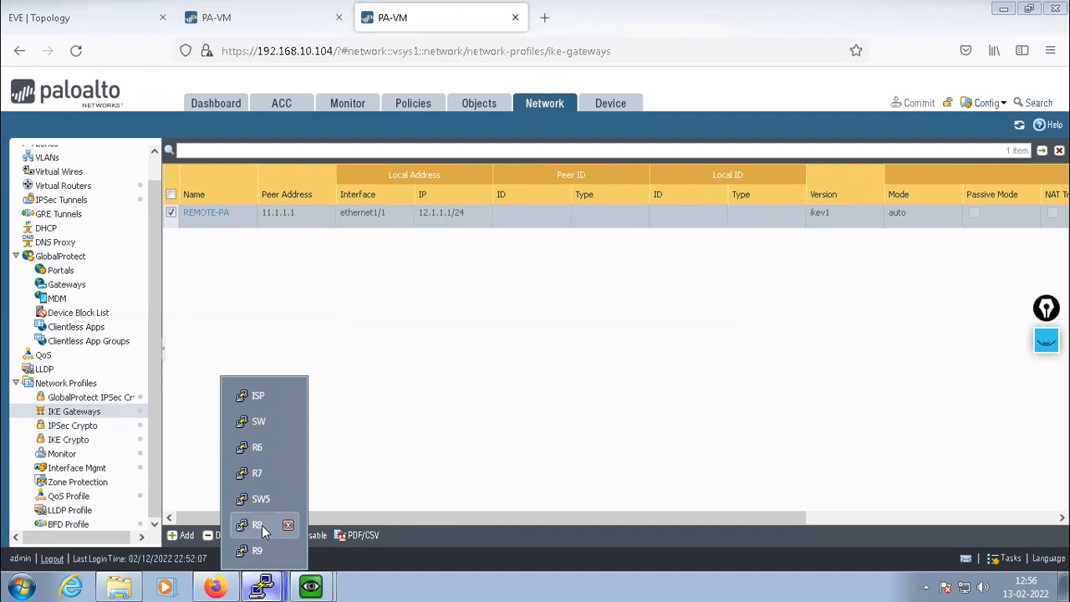
pyautogui.click(258, 523)
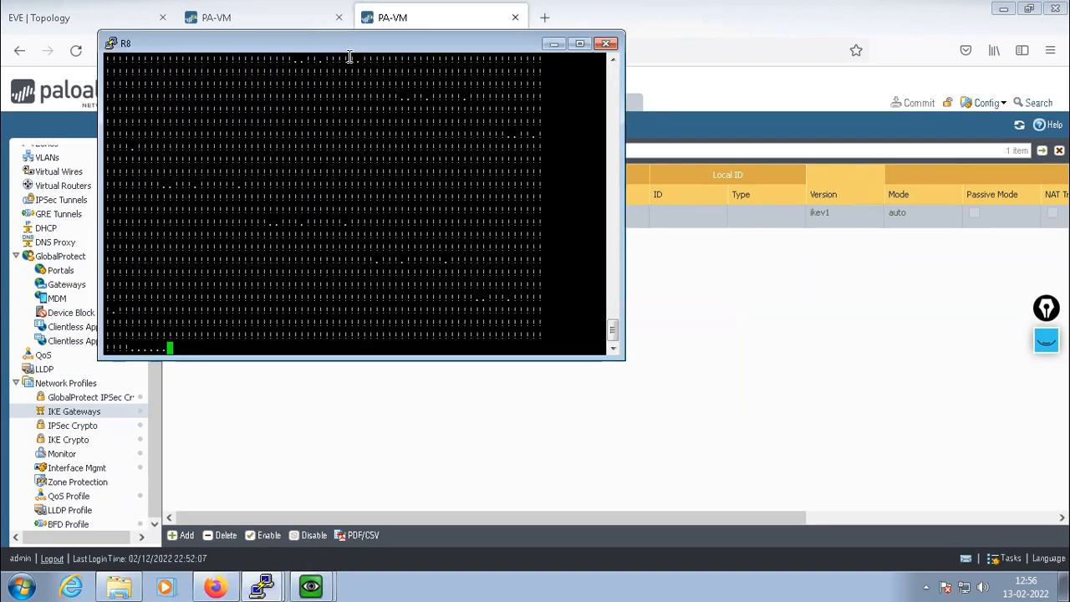
pyautogui.moveTo(349, 49); pyautogui.dragTo(582, 174)
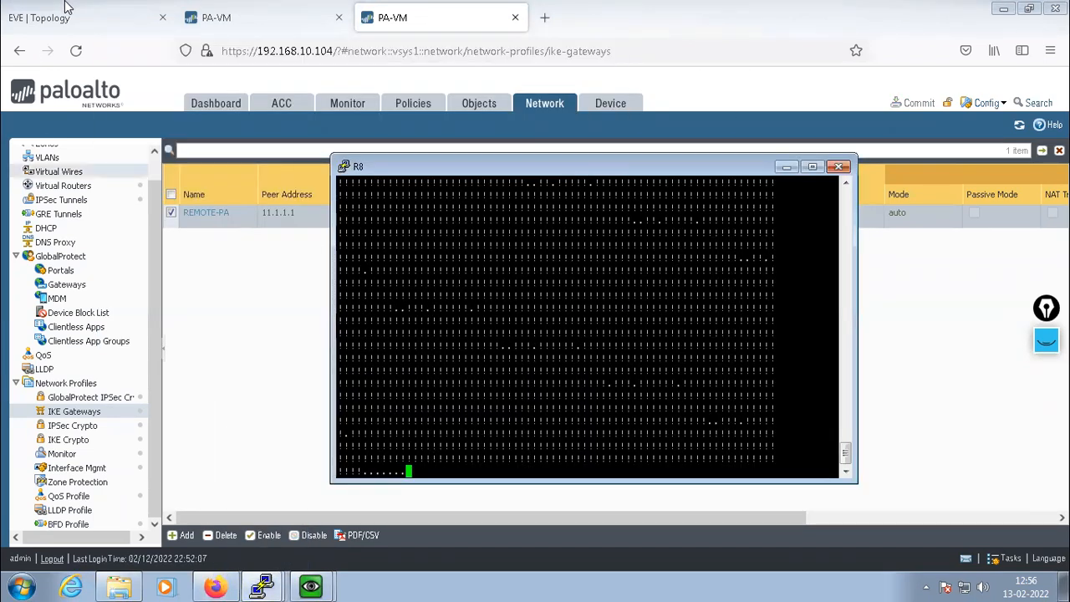
pyautogui.click(228, 20)
pyautogui.moveTo(155, 288); pyautogui.dragTo(163, 238)
# Refresh 192.168.10.105's System logs to reveal repeated REMOTE-PA phase-1 failures from a pre-shared key mismatch
pyautogui.click(347, 103)
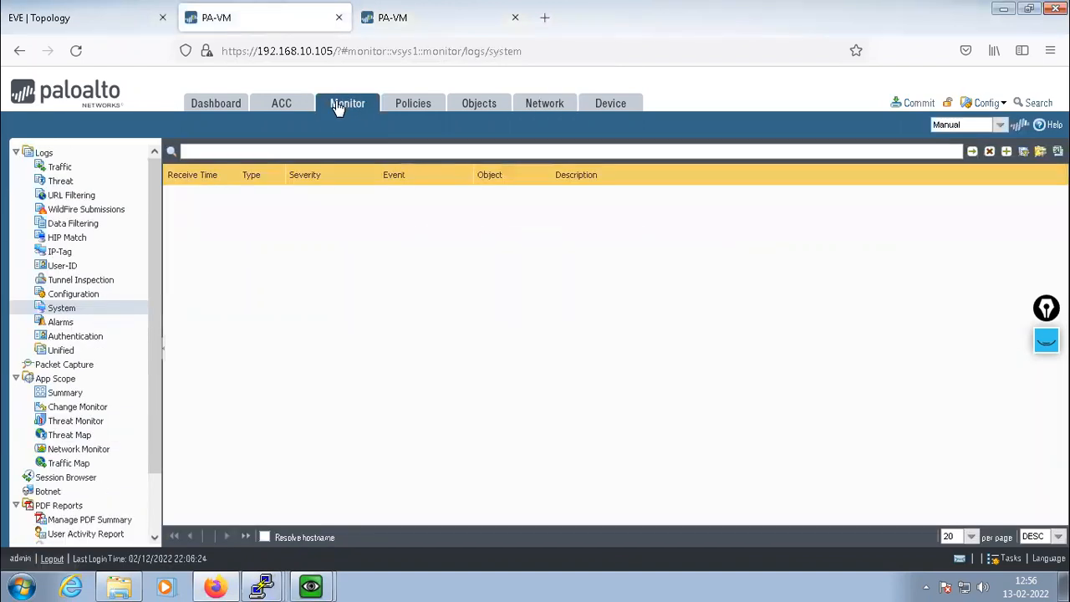
pyautogui.click(61, 311)
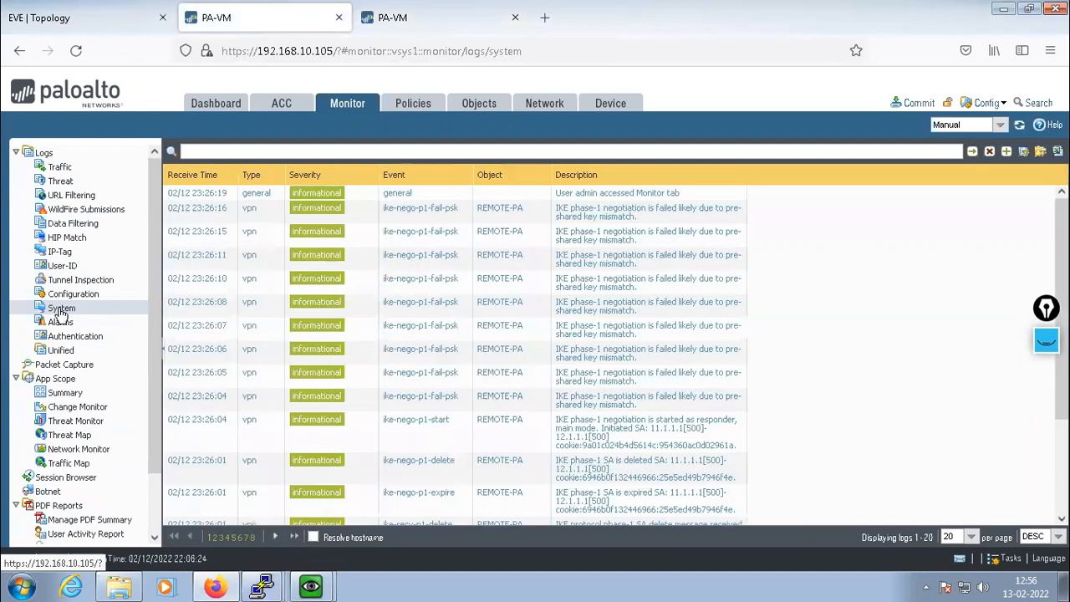
pyautogui.click(61, 311)
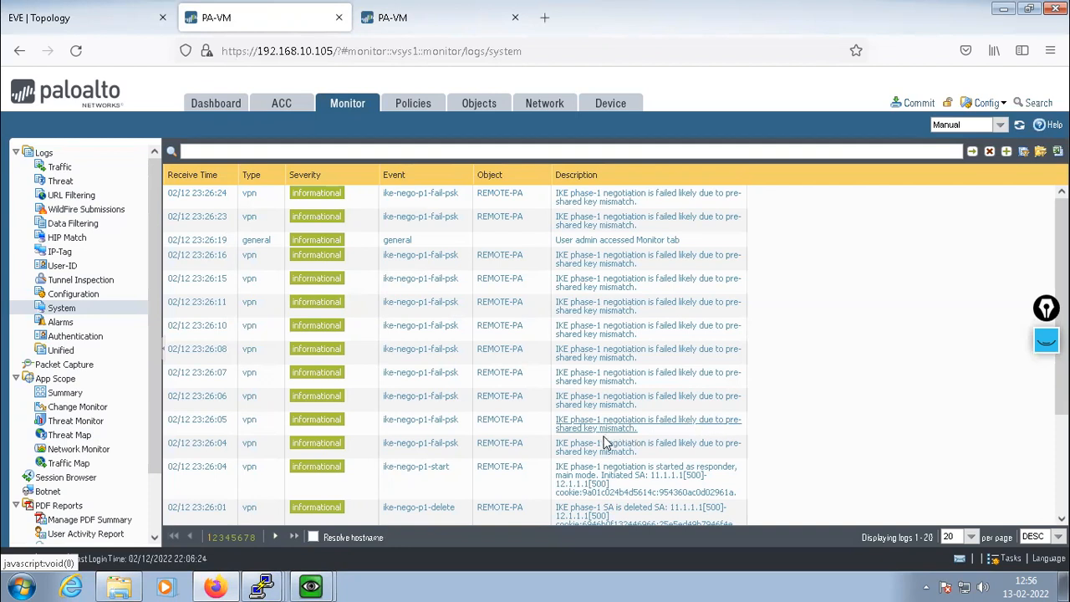
pyautogui.scroll(-4, 613, 431)
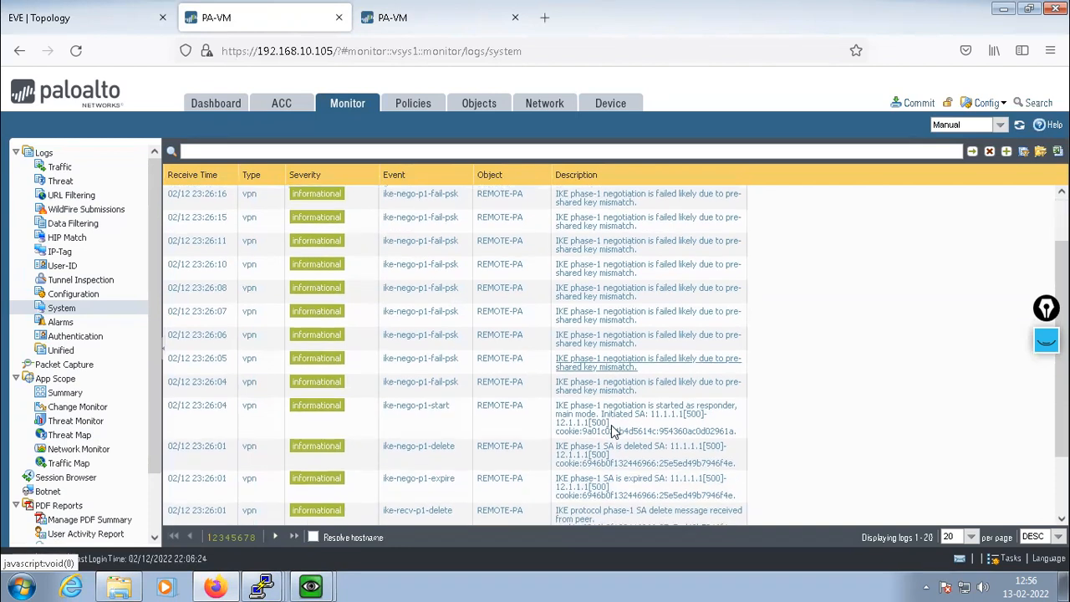
pyautogui.scroll(4, 611, 428)
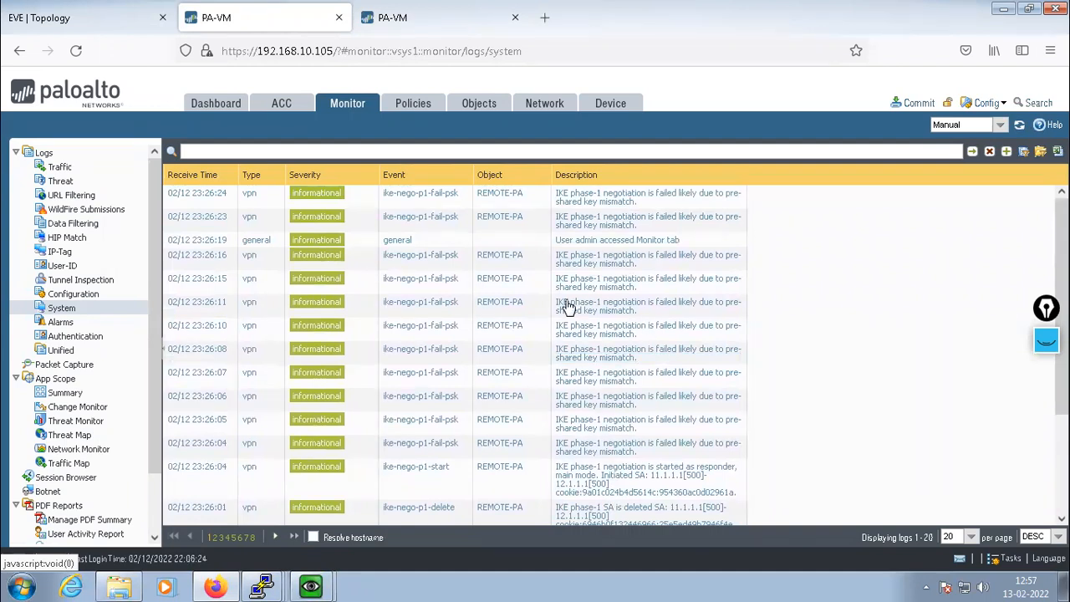
pyautogui.click(419, 20)
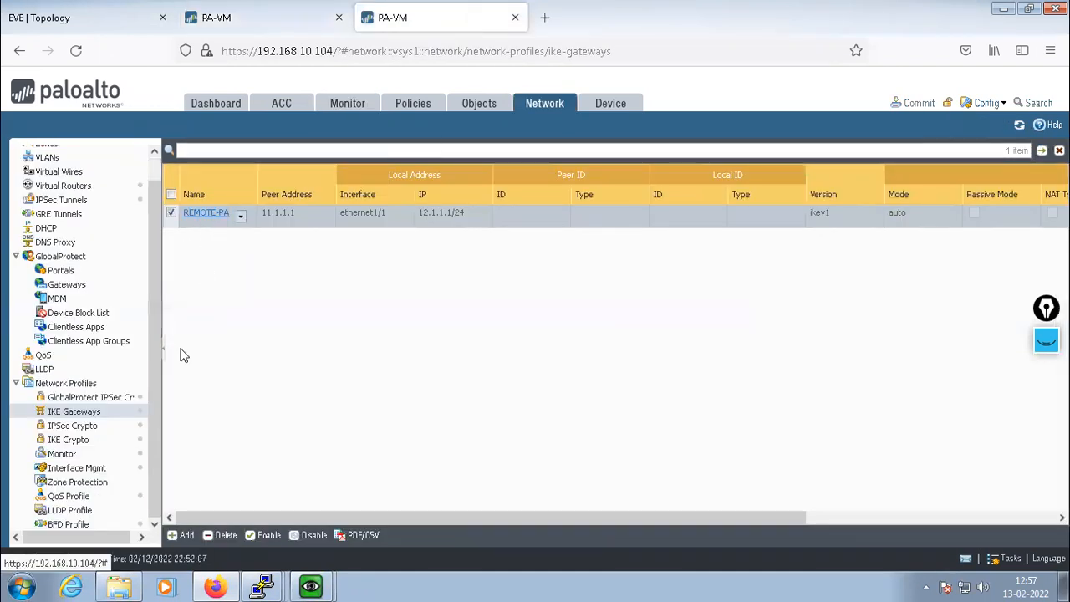
# Re-enter the REMOTE-PA gateway's pre-shared key and its confirmation
pyautogui.click(200, 214)
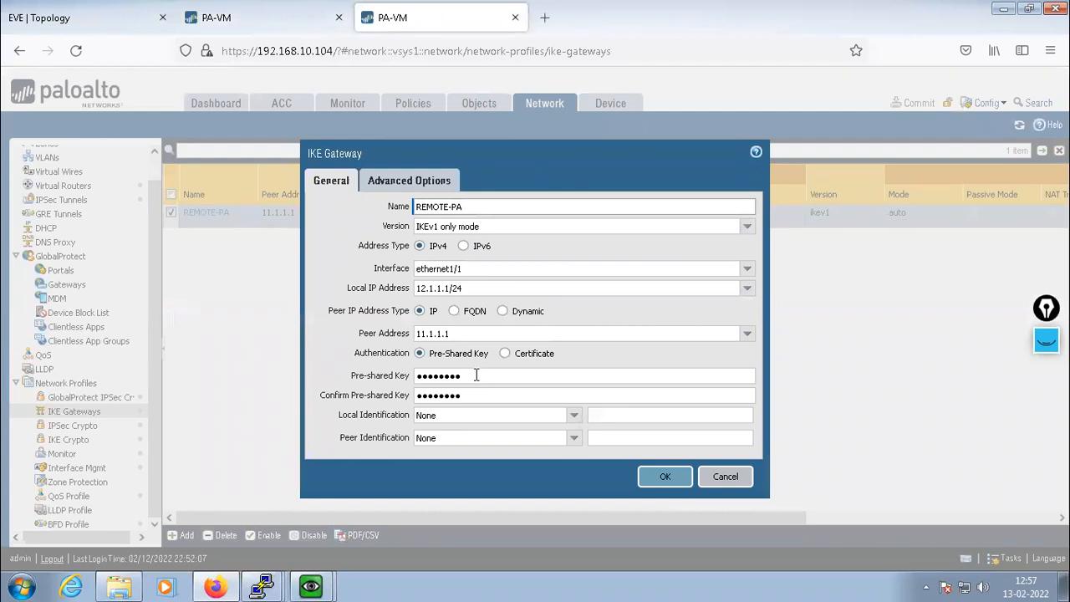
pyautogui.moveTo(479, 375); pyautogui.dragTo(418, 377)
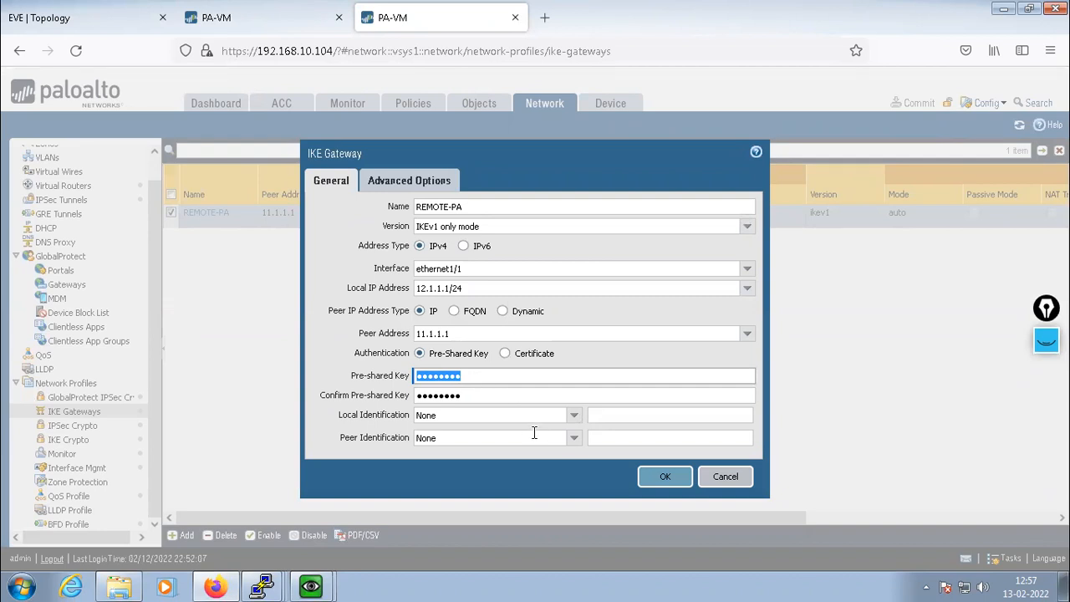
pyautogui.click(251, 19)
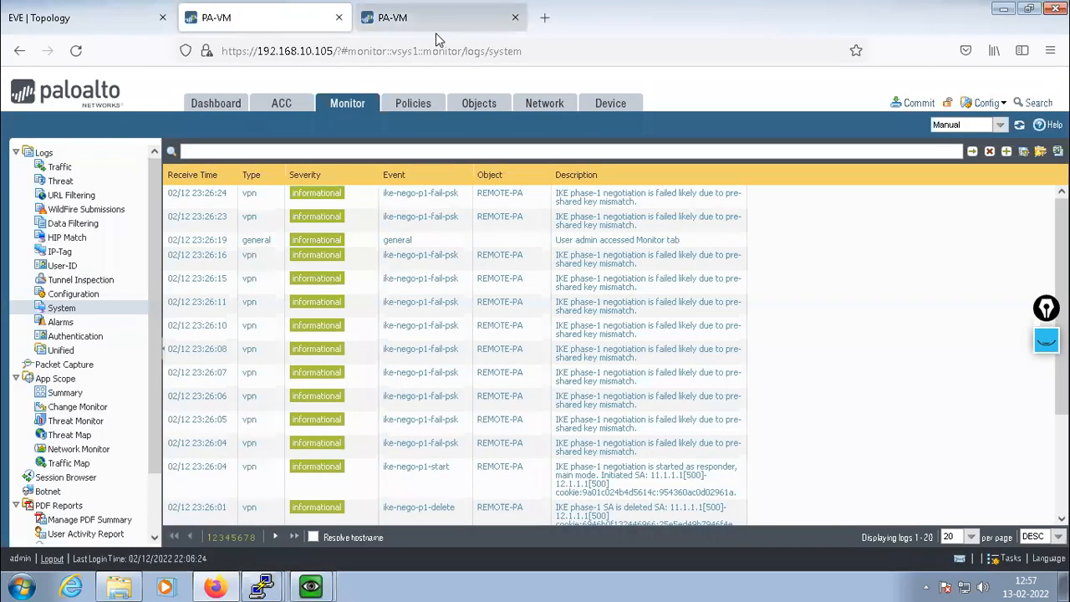
pyautogui.click(447, 27)
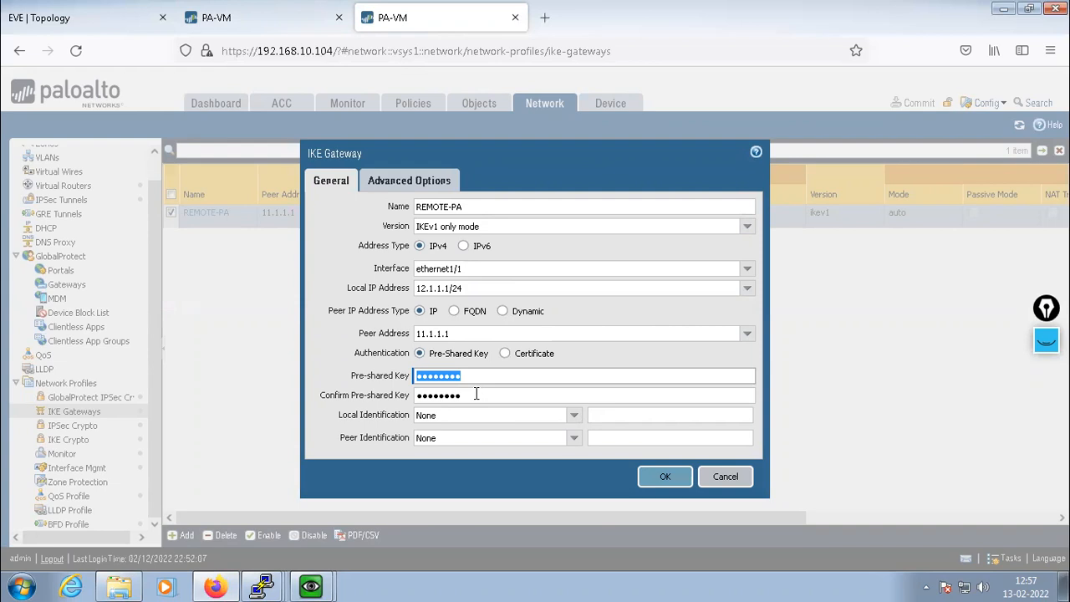
pyautogui.write('●●●●')
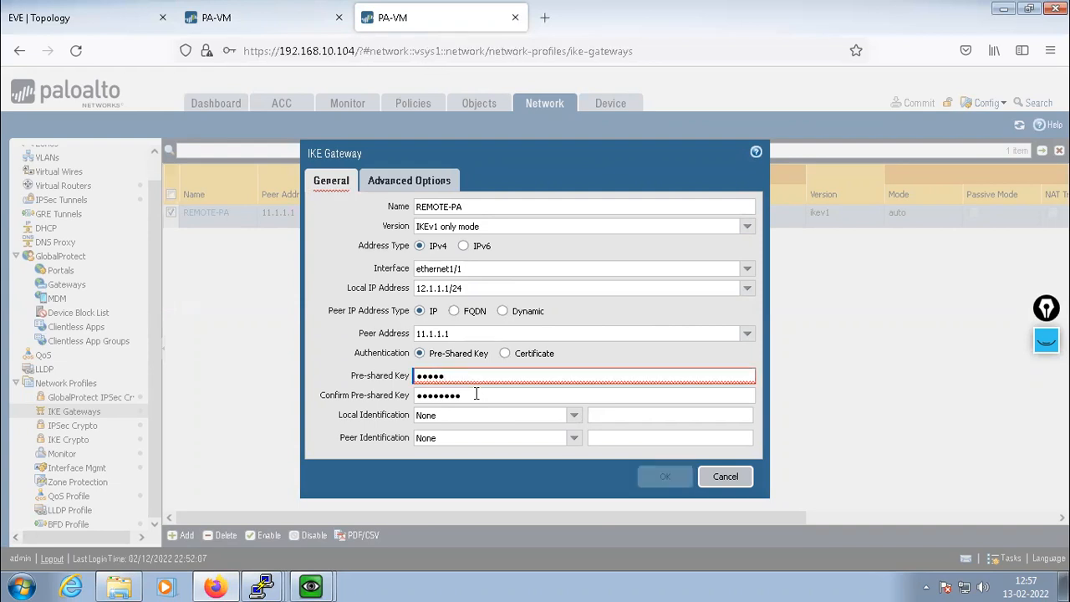
pyautogui.doubleClick(476, 394)
pyautogui.write('●●●●●●●')
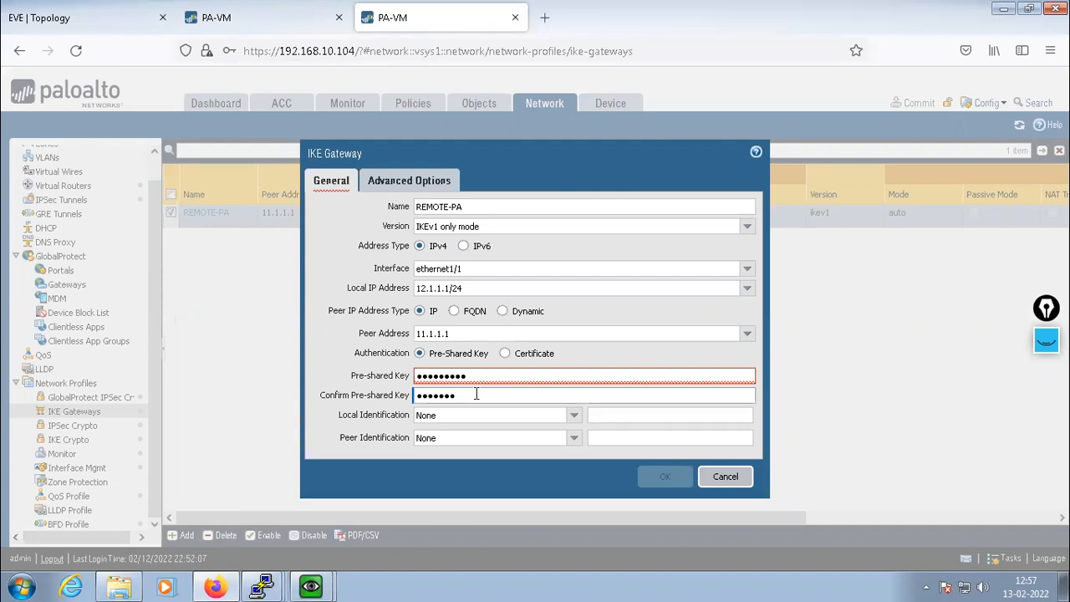
pyautogui.write('●●')
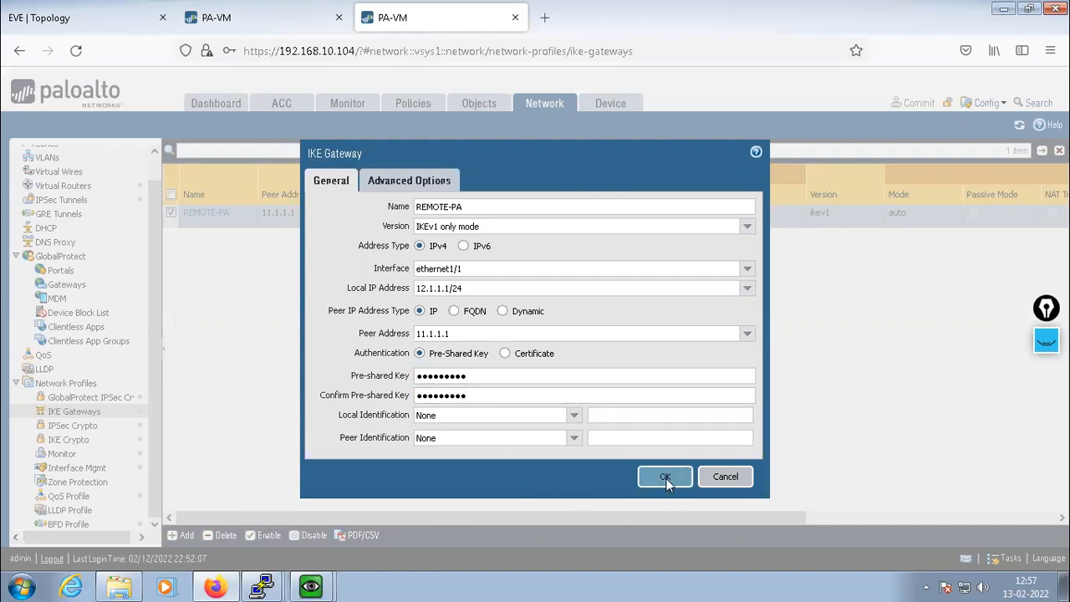
# Save the REMOTE-PA gateway and start a commit of the pending changes
pyautogui.click(666, 478)
pyautogui.click(633, 221)
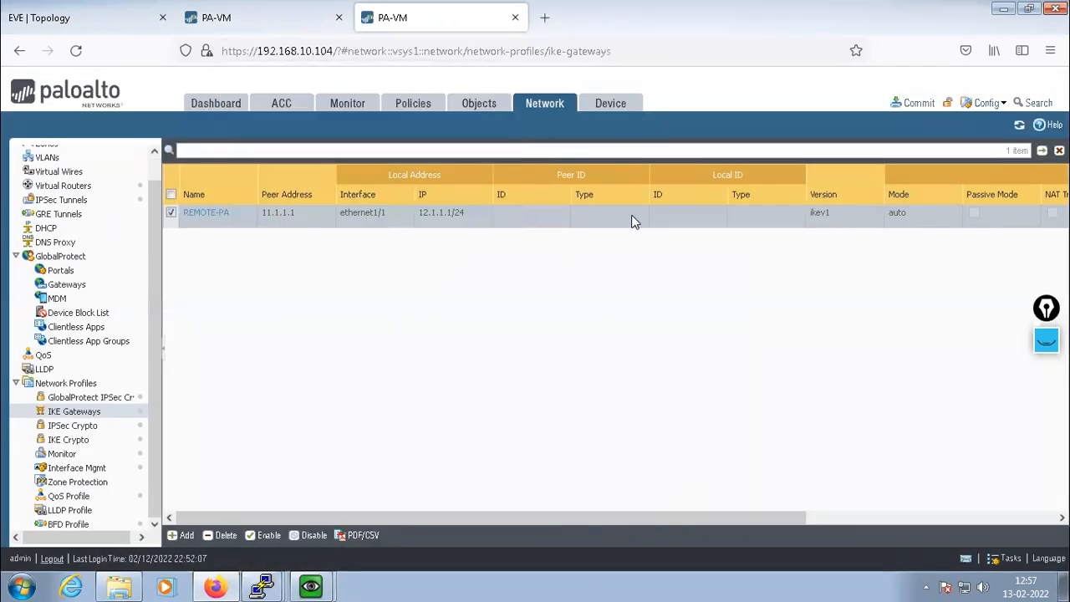
pyautogui.click(913, 103)
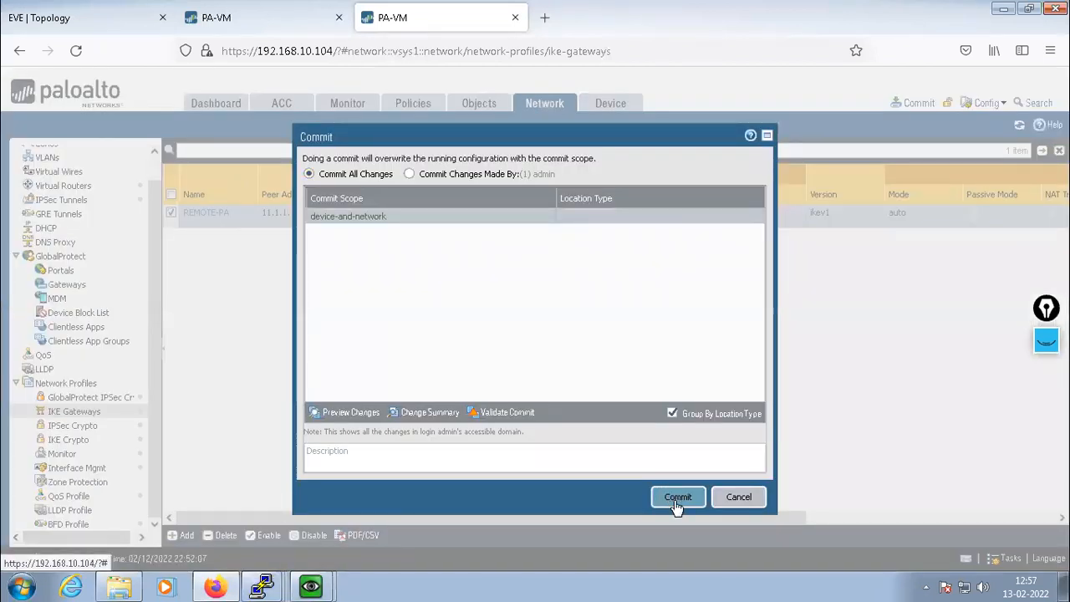
# Commit the corrected pre-shared key and watch the R8 console's pings
pyautogui.click(678, 497)
pyautogui.moveTo(310, 585)
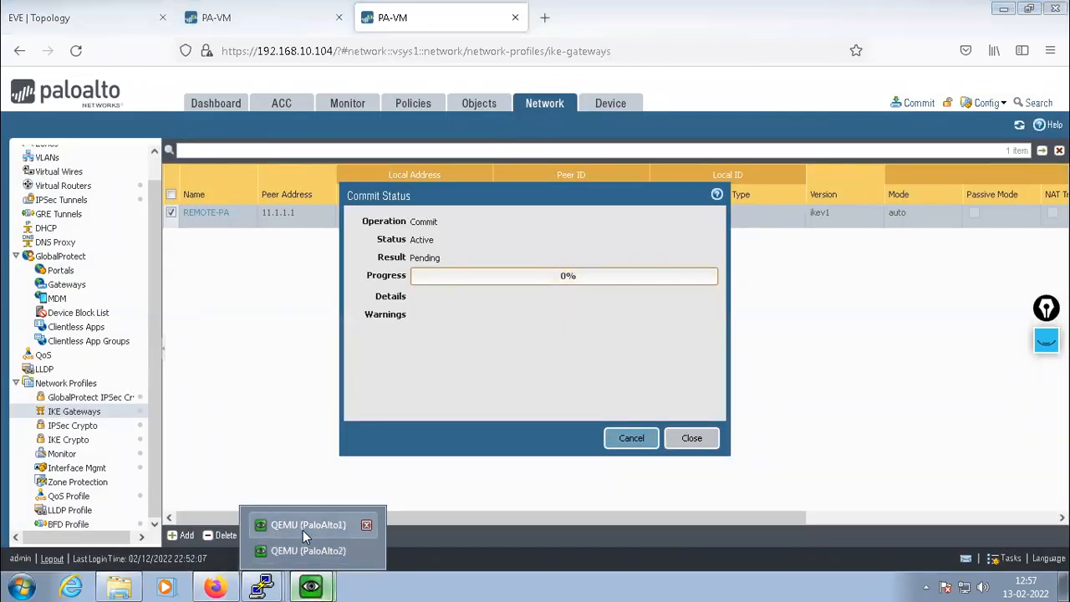
pyautogui.click(307, 525)
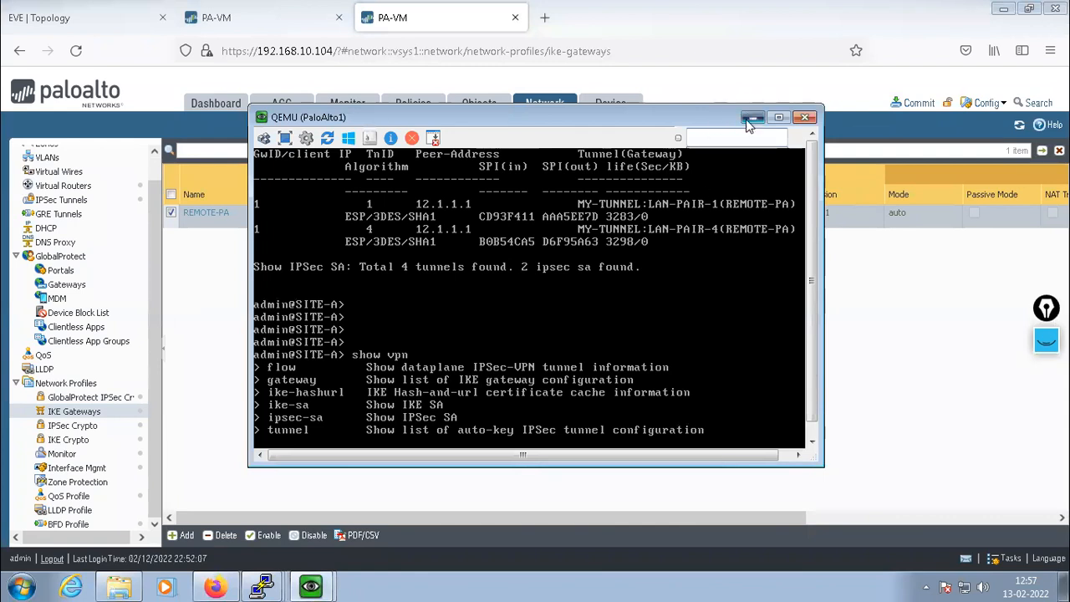
pyautogui.click(753, 117)
pyautogui.moveTo(262, 586)
pyautogui.click(259, 526)
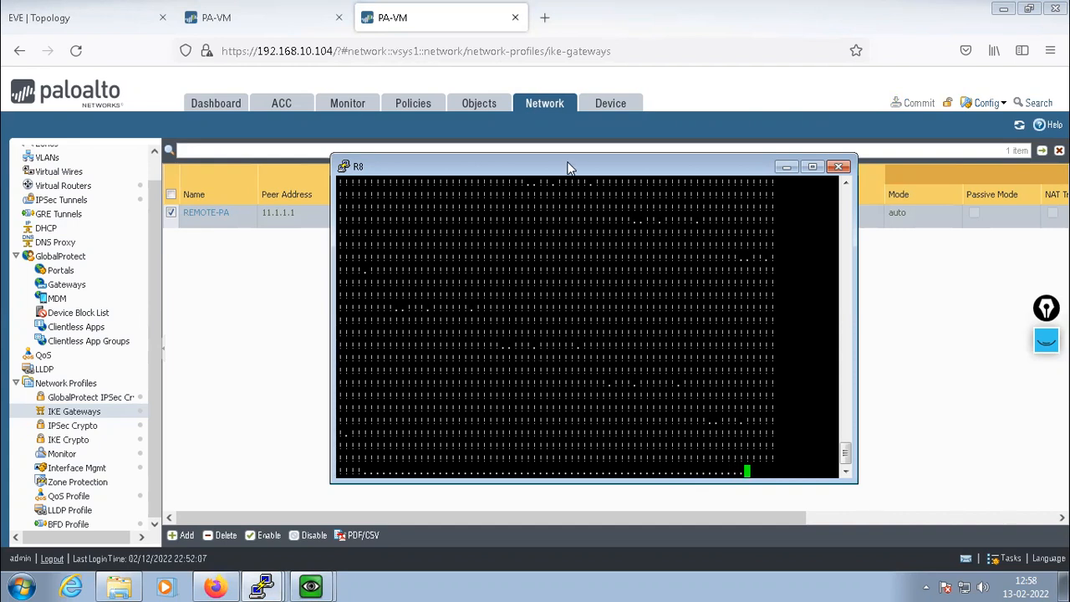
pyautogui.moveTo(567, 168); pyautogui.dragTo(435, 298)
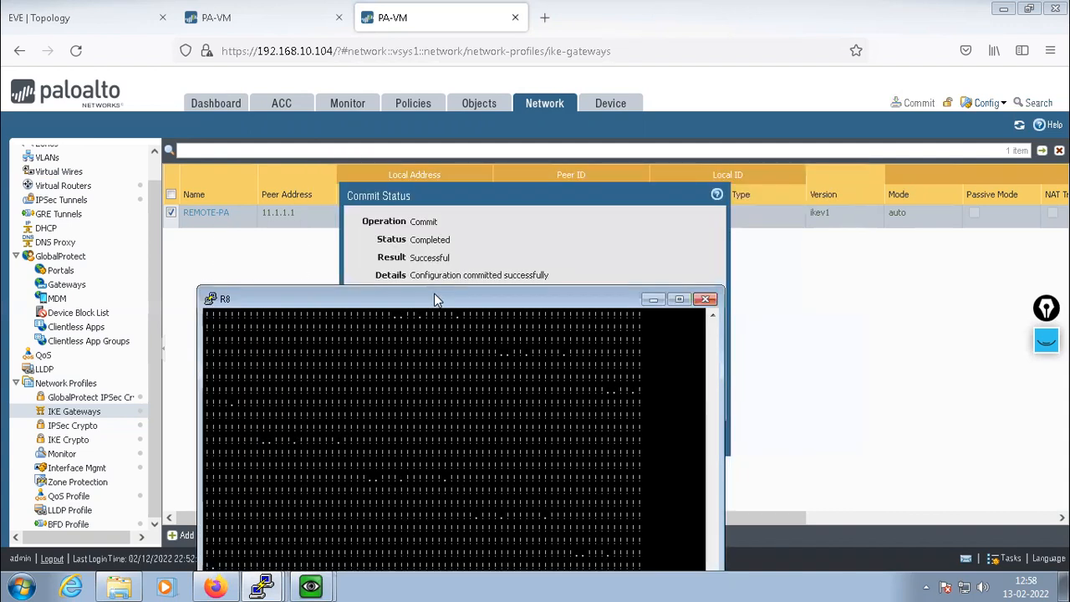
# Close the completed commit status, check the latest R8 pings, then return to 192.168.10.105's System logs
pyautogui.click(518, 191)
pyautogui.click(692, 438)
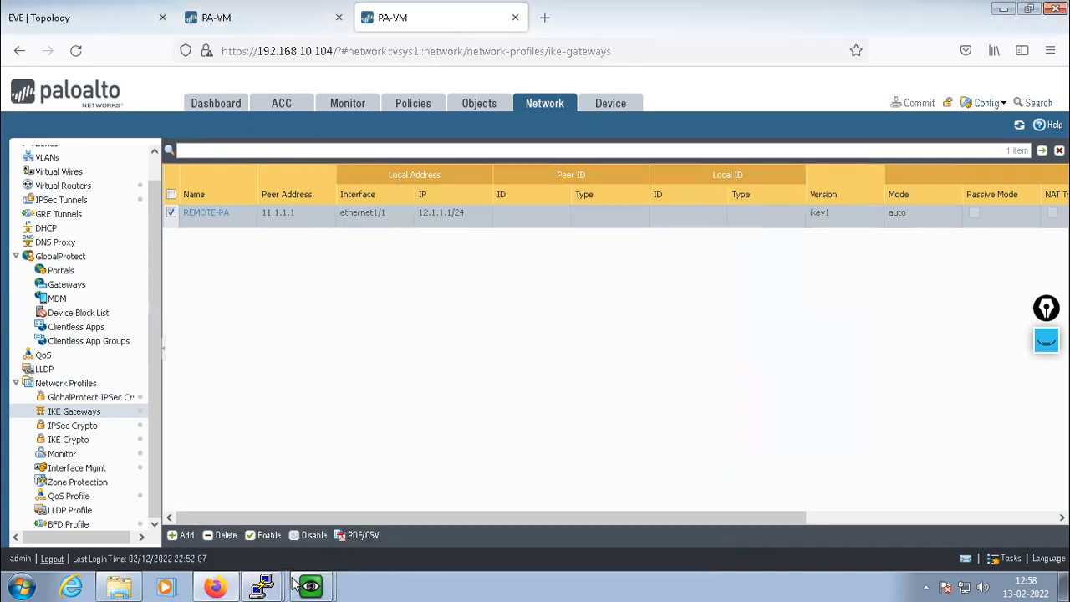
pyautogui.moveTo(262, 585)
pyautogui.click(255, 520)
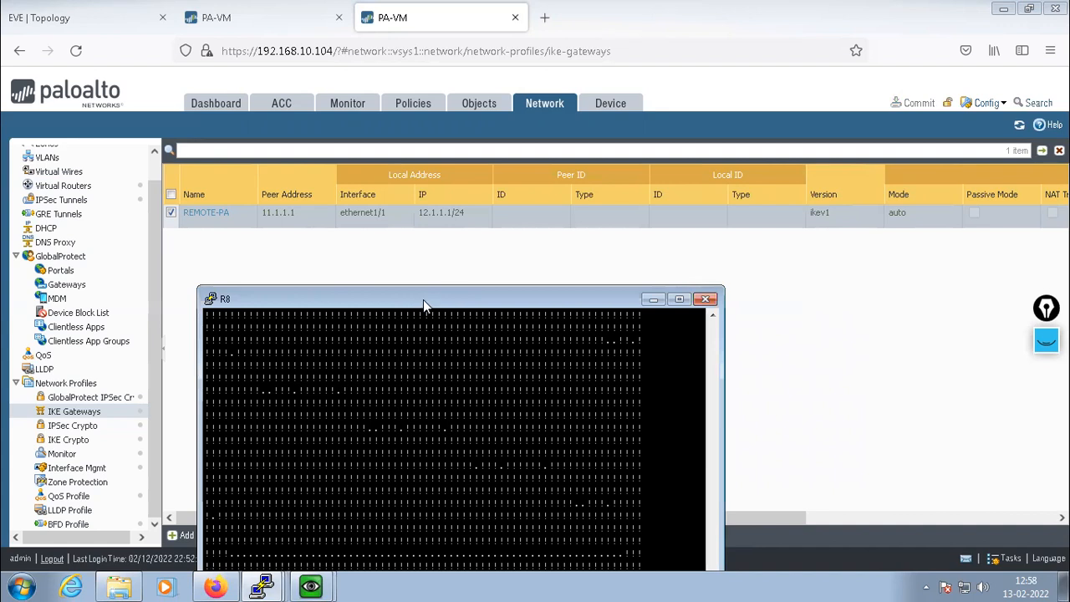
pyautogui.moveTo(428, 298); pyautogui.dragTo(455, 146)
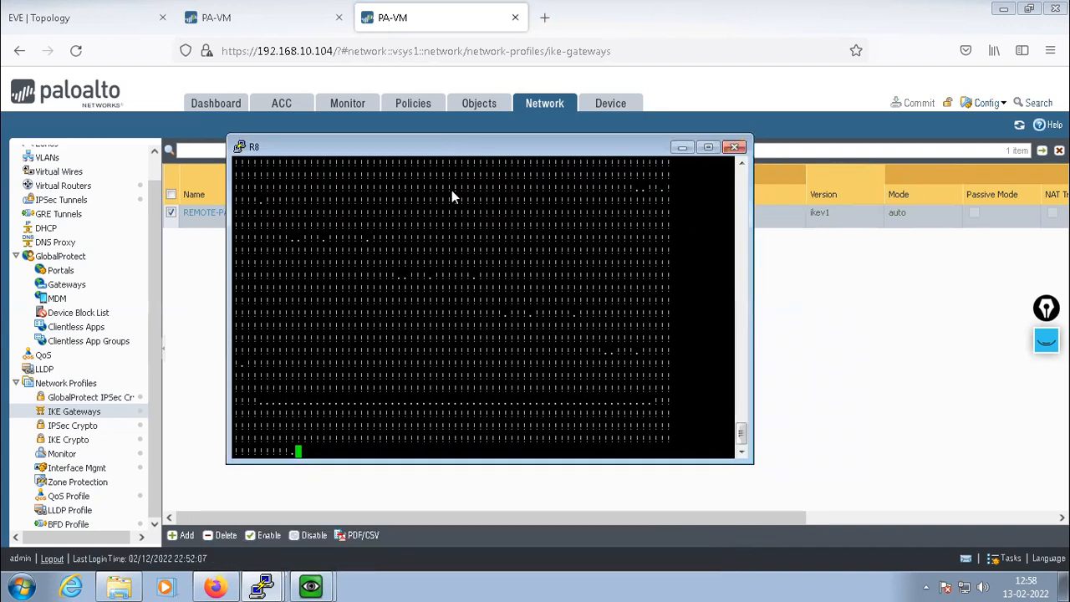
pyautogui.click(234, 20)
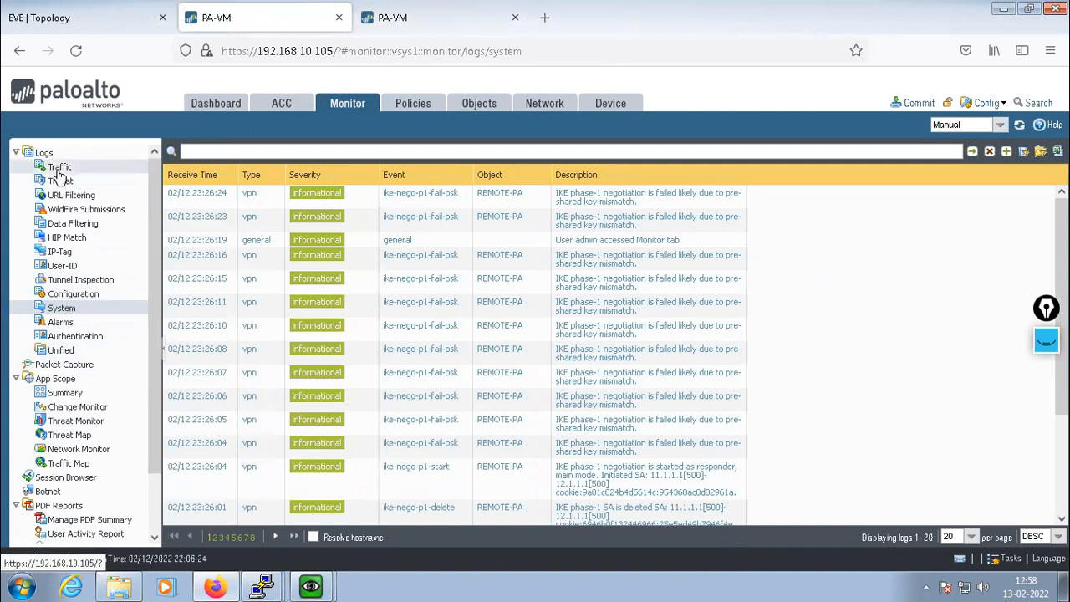
# Refresh the System logs, review the ike-nego entries showing IKE phase-1 and phase-2 success, and return to IKE Gateways
pyautogui.click(63, 311)
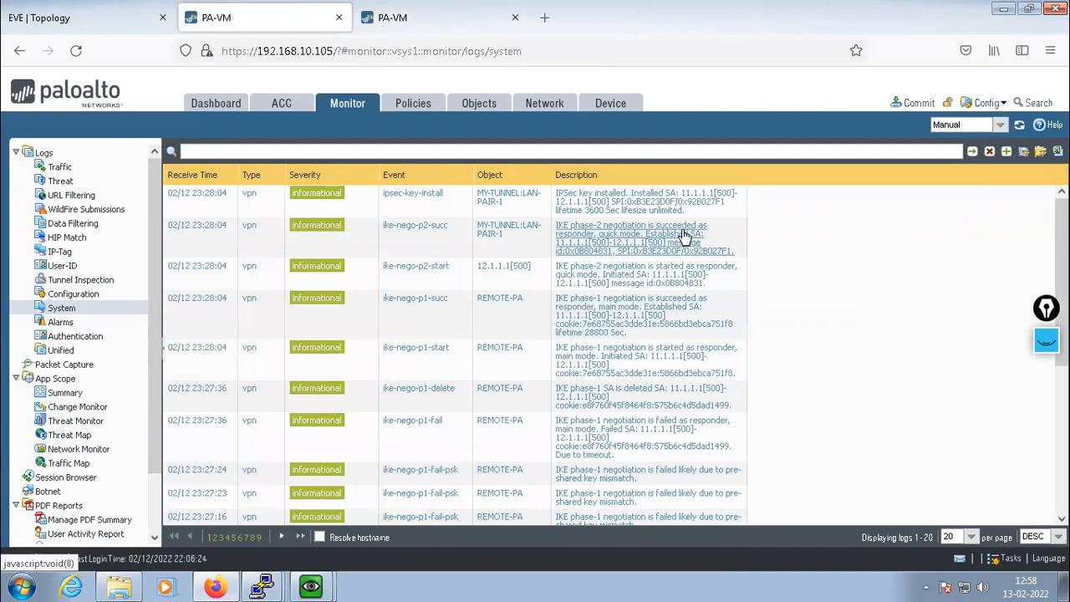
pyautogui.scroll(-3, 672, 278)
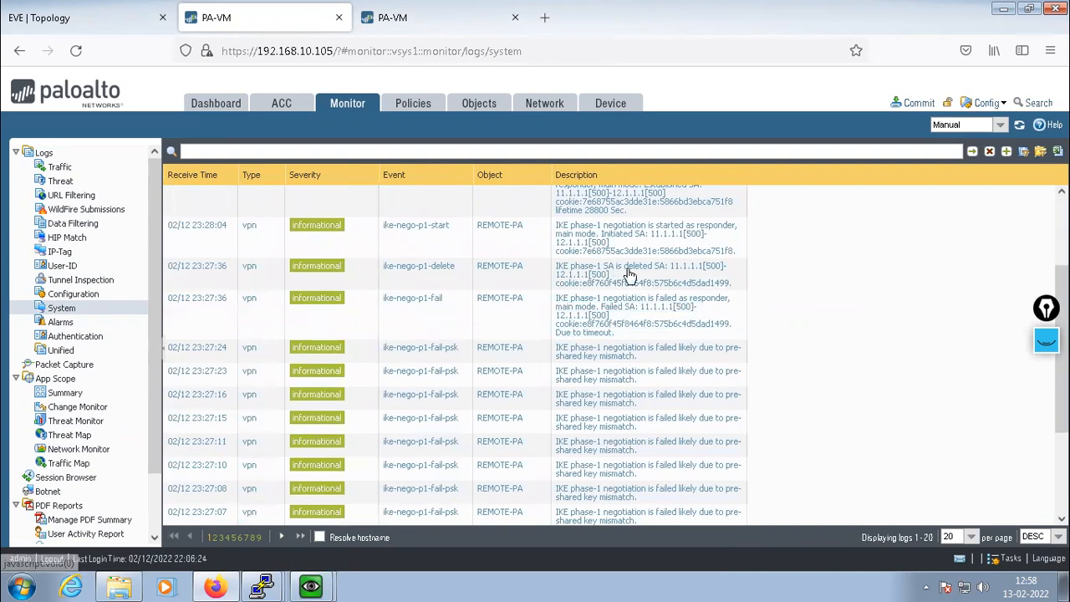
pyautogui.scroll(1, 645, 277)
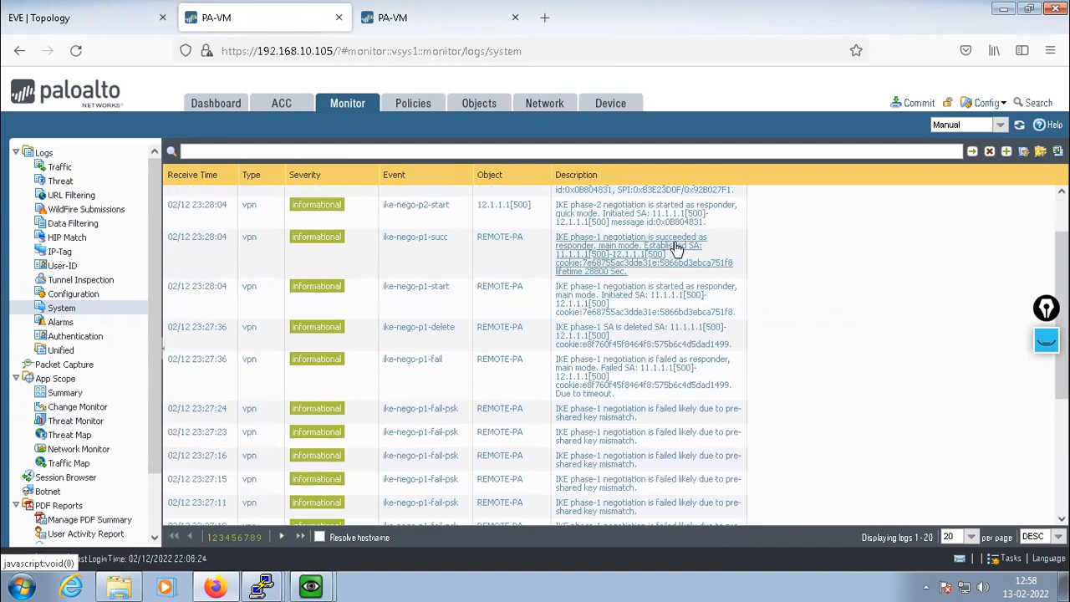
pyautogui.scroll(1, 674, 251)
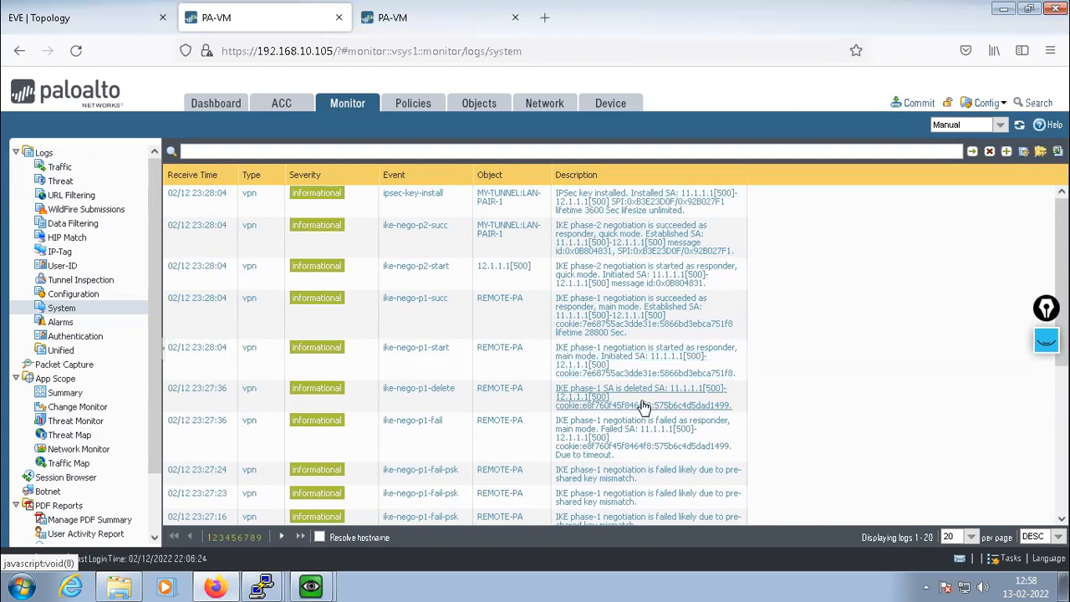
pyautogui.click(393, 17)
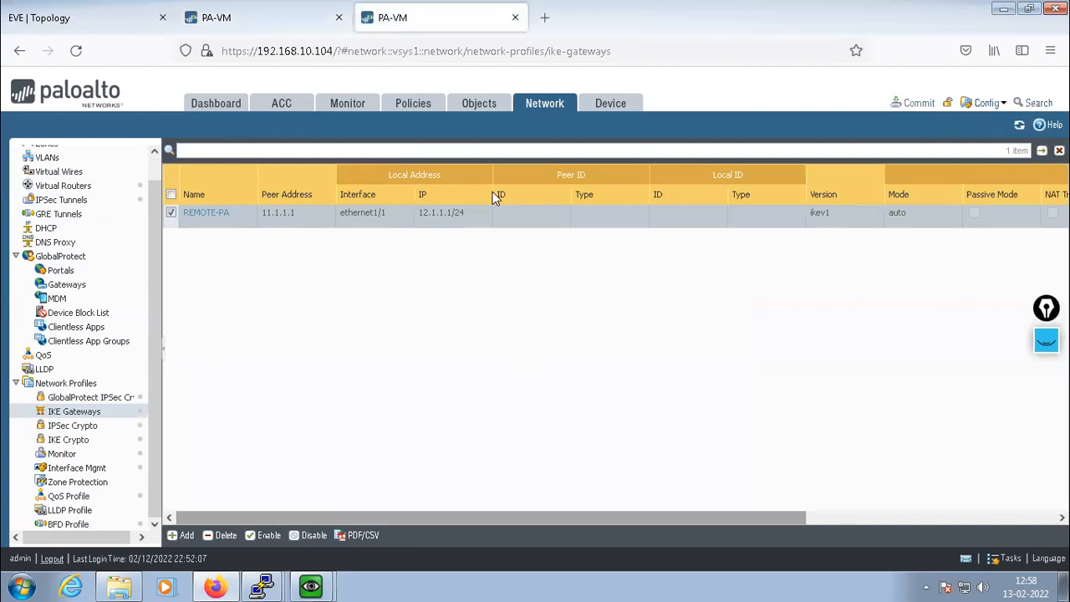
# Switch to the EVE-NG PA Site-to-site VPN topology, then minimize the remote lab session
pyautogui.click(57, 19)
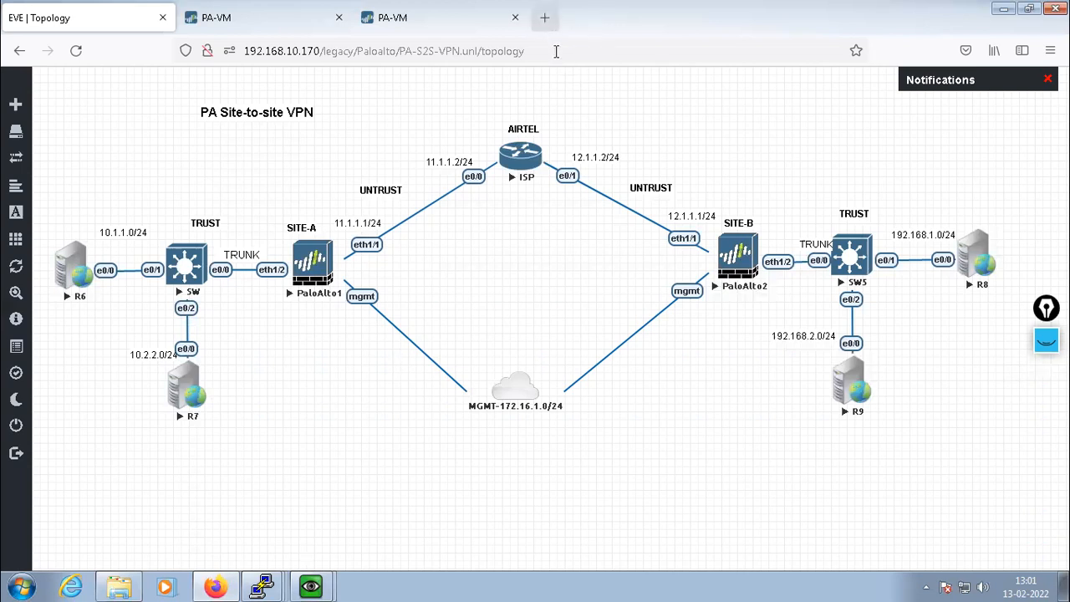
pyautogui.moveTo(728, 8)
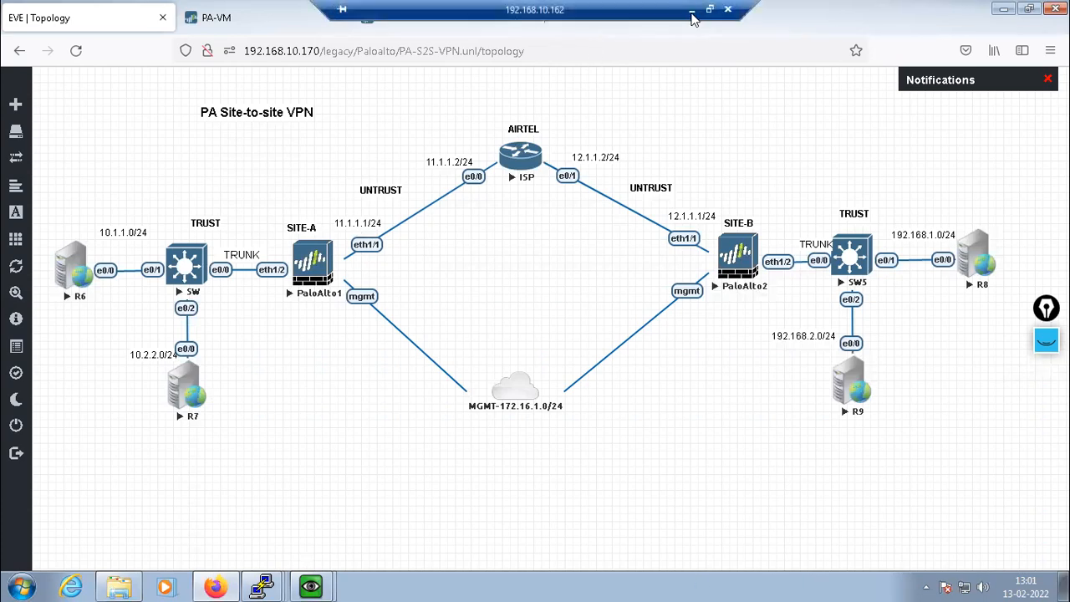
pyautogui.click(692, 9)
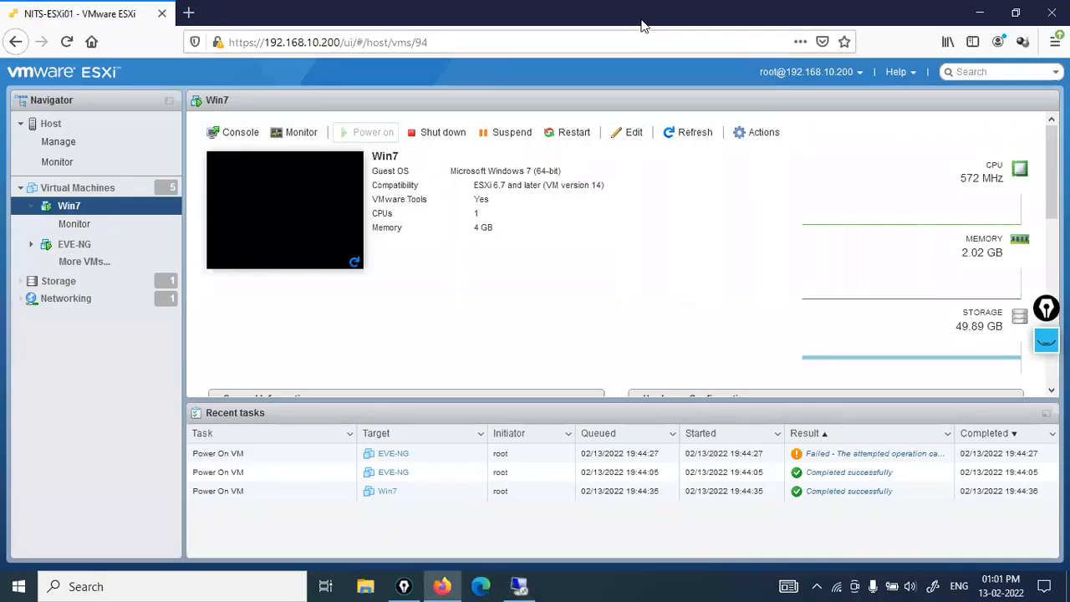